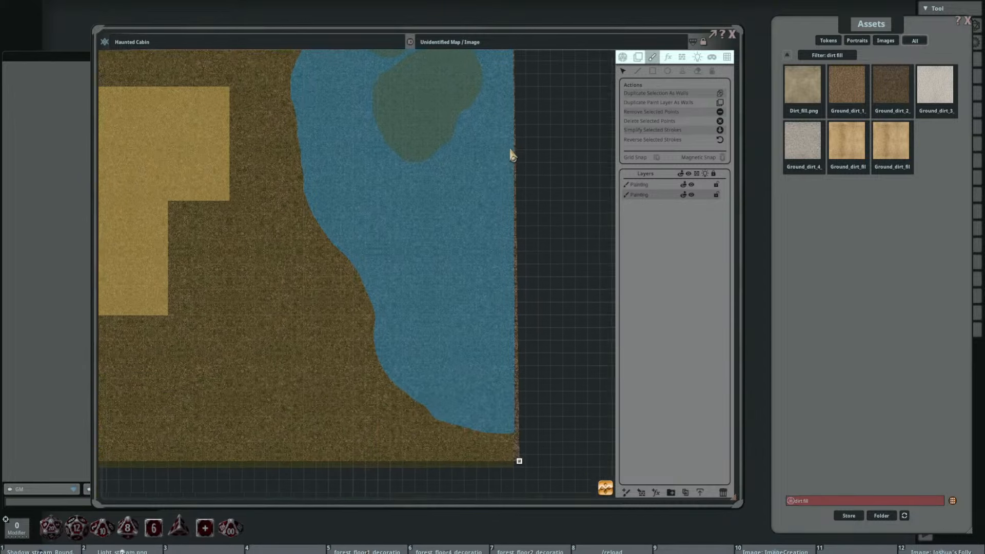
Step: Align the two lower corner points of the dirt ground fill with the lower corners of the map sketch
{"action": "left_click_drag", "start_coordinate": [522, 339], "coordinate": [520, 343]}
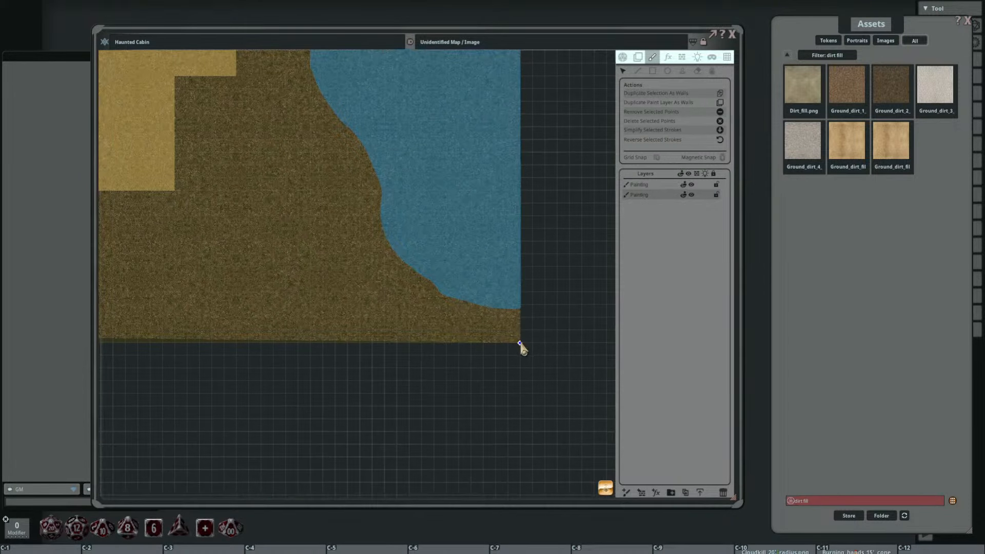
{"action": "scroll", "coordinate": [337, 260], "scroll_direction": "down", "scroll_amount": 3}
{"action": "left_click_drag", "start_coordinate": [339, 260], "coordinate": [479, 235]}
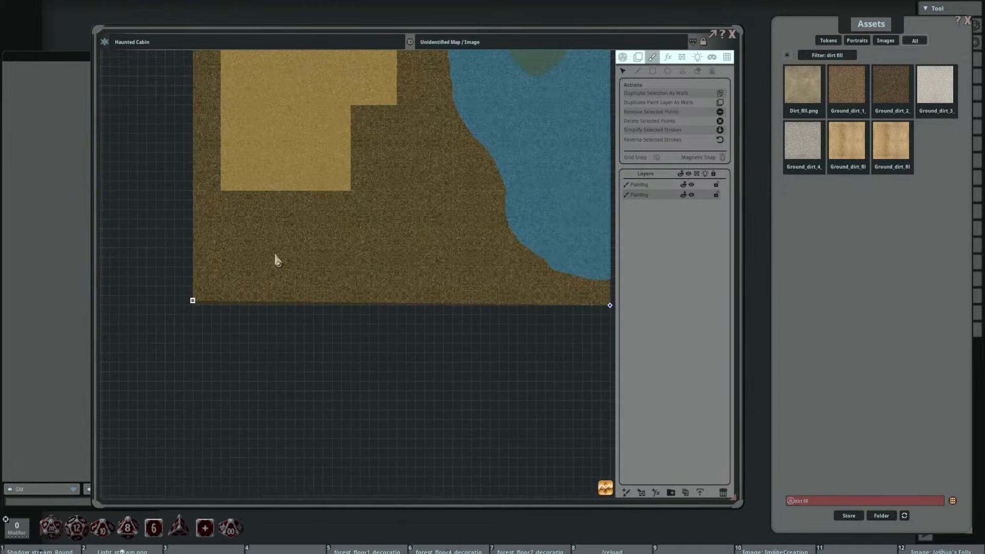
{"action": "scroll", "coordinate": [225, 268], "scroll_direction": "up", "scroll_amount": 5}
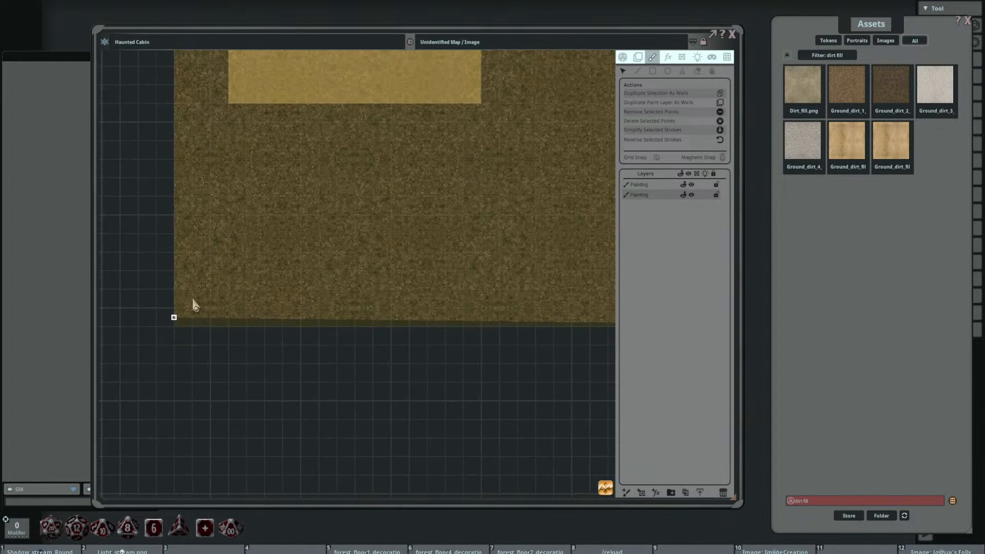
{"action": "left_click_drag", "start_coordinate": [172, 317], "coordinate": [173, 327]}
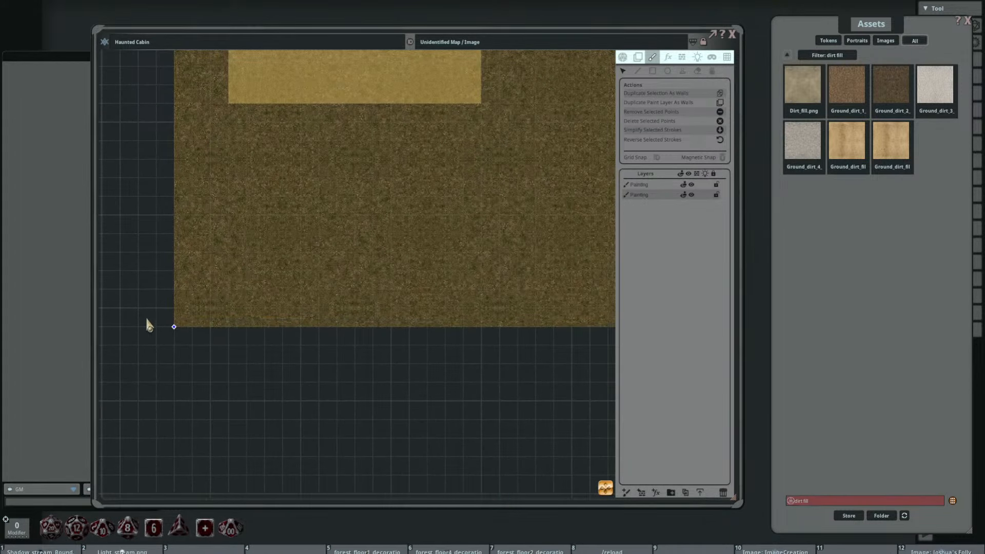
{"action": "scroll", "coordinate": [146, 316], "scroll_direction": "down", "scroll_amount": 6}
{"action": "left_click_drag", "start_coordinate": [200, 206], "coordinate": [257, 354]}
{"action": "scroll", "coordinate": [213, 145], "scroll_direction": "up", "scroll_amount": 8}
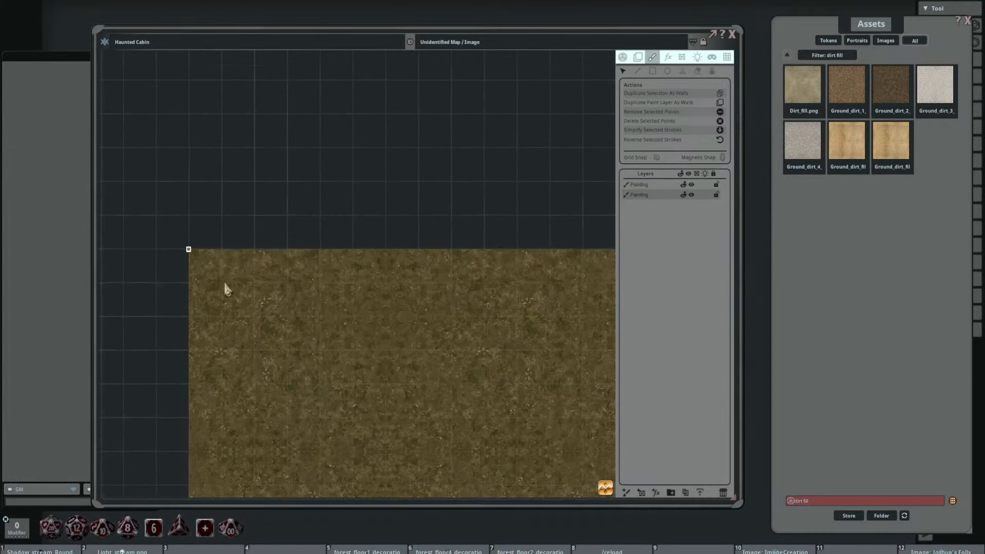
{"action": "scroll", "coordinate": [242, 304], "scroll_direction": "down", "scroll_amount": 7}
{"action": "left_click_drag", "start_coordinate": [375, 300], "coordinate": [305, 178]}
{"action": "left_click_drag", "start_coordinate": [348, 291], "coordinate": [400, 273]}
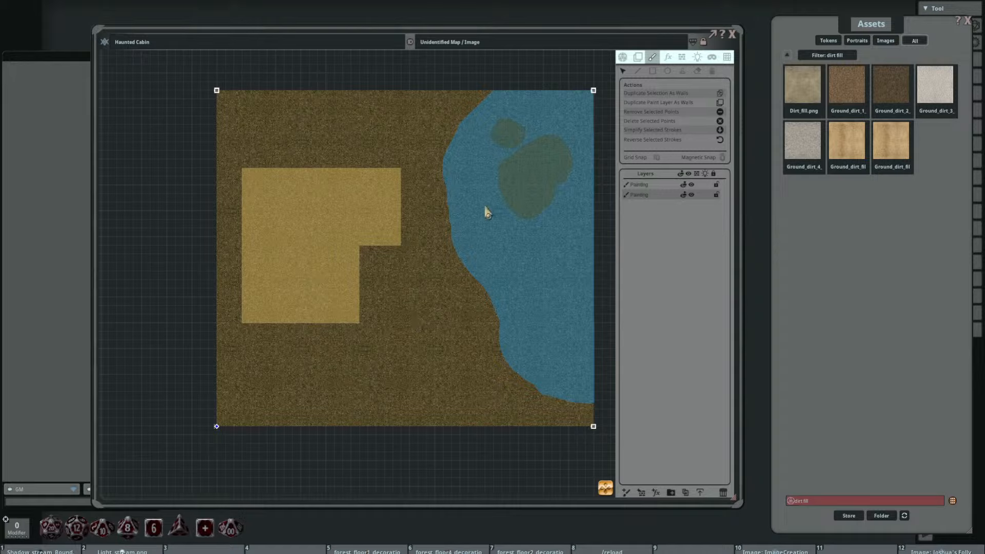
Step: Search the assets for "water" and narrow the filter to "water fill"
{"action": "left_click", "coordinate": [792, 59]}
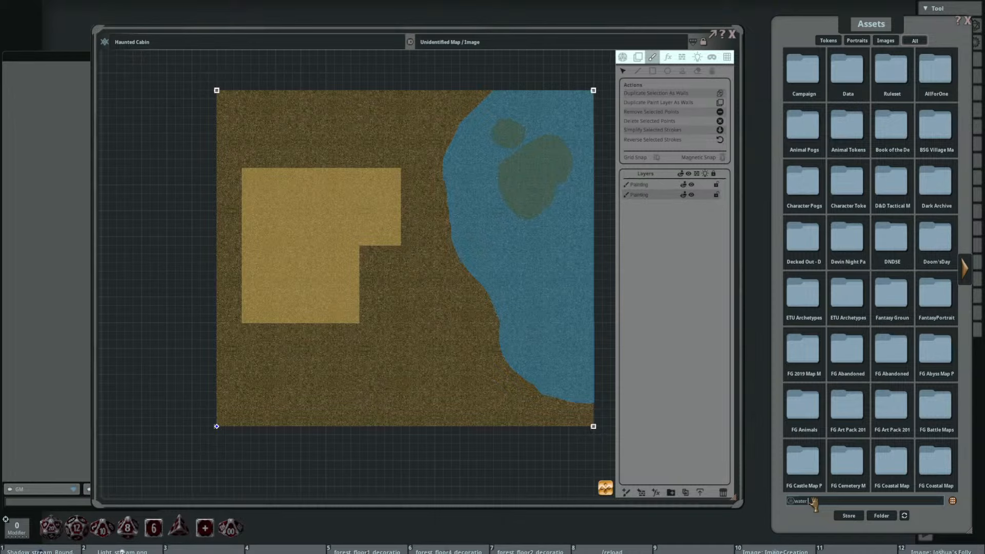
{"action": "key", "text": "Return"}
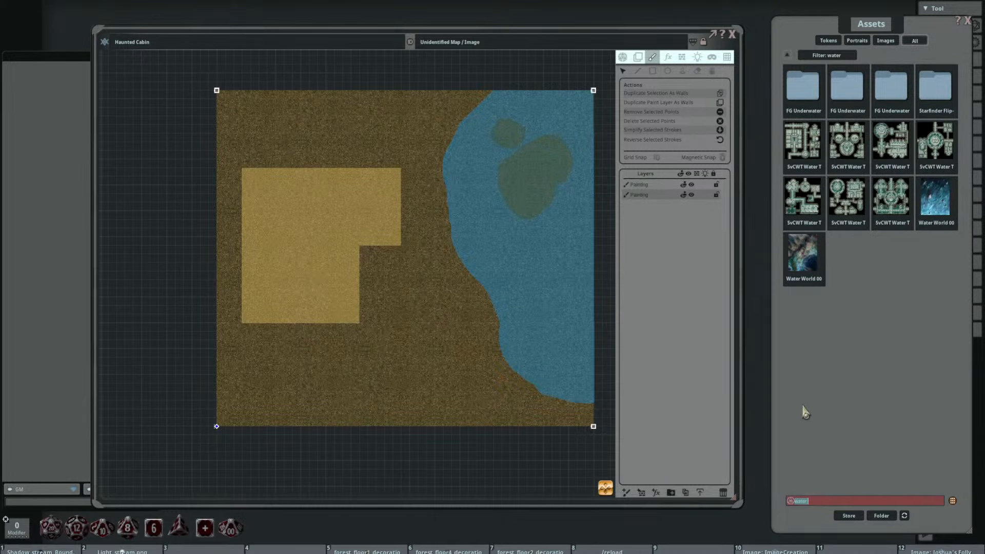
{"action": "left_click", "coordinate": [824, 501]}
{"action": "key", "text": "Return"}
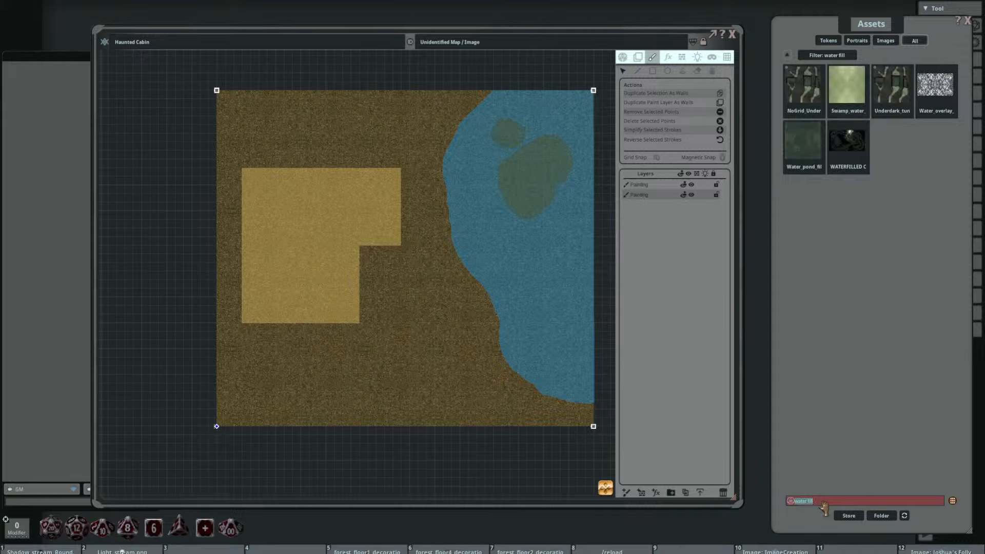
Step: Preview the Swamp_water and Water_pond_fill textures to compare them for the lake
{"action": "left_click", "coordinate": [847, 87]}
{"action": "left_click", "coordinate": [586, 171]}
{"action": "left_click", "coordinate": [809, 138]}
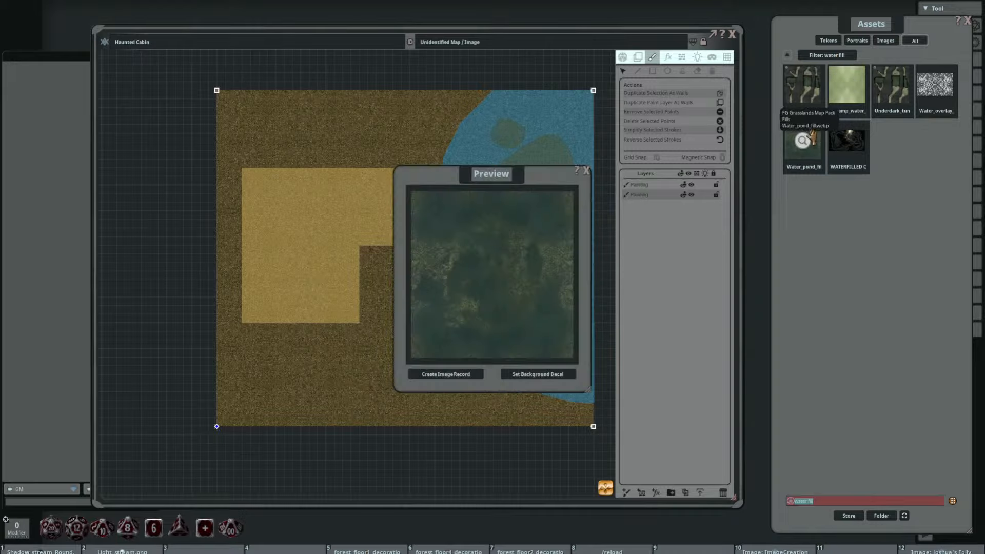
{"action": "left_click", "coordinate": [588, 172]}
{"action": "left_click", "coordinate": [801, 139]}
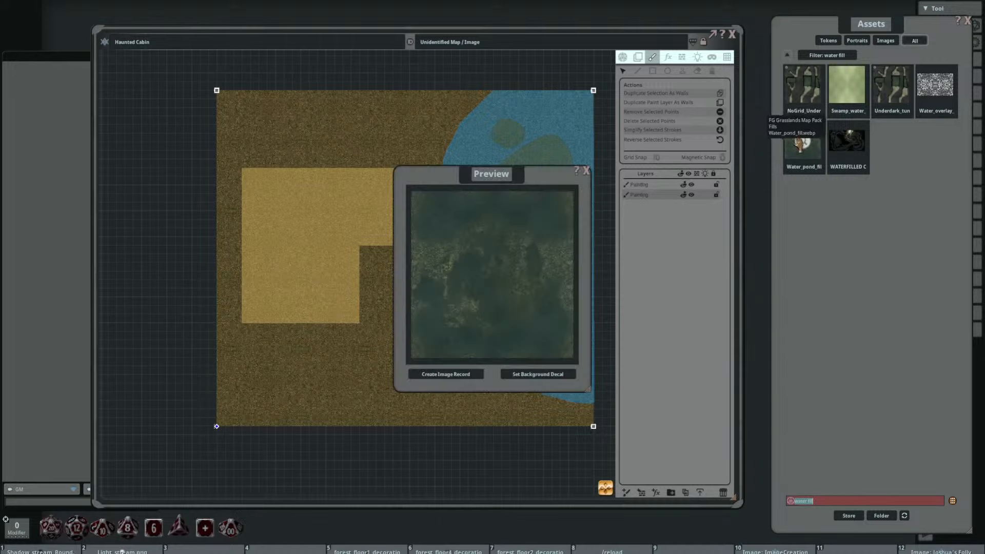
{"action": "left_click", "coordinate": [587, 173]}
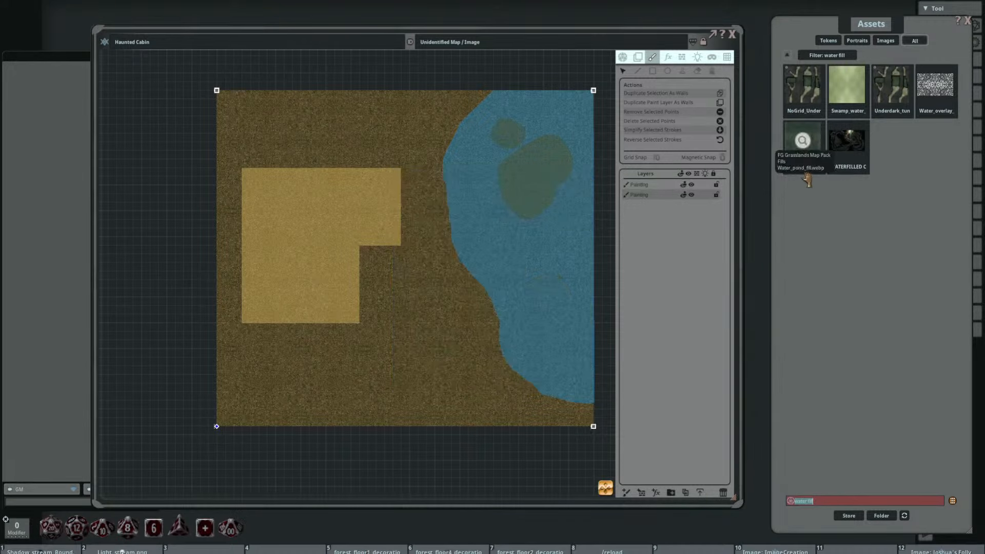
Step: Activate the freehand draw tool and assign Water_pond_fill as its fill texture
{"action": "left_click", "coordinate": [652, 71]}
{"action": "left_click", "coordinate": [638, 71]}
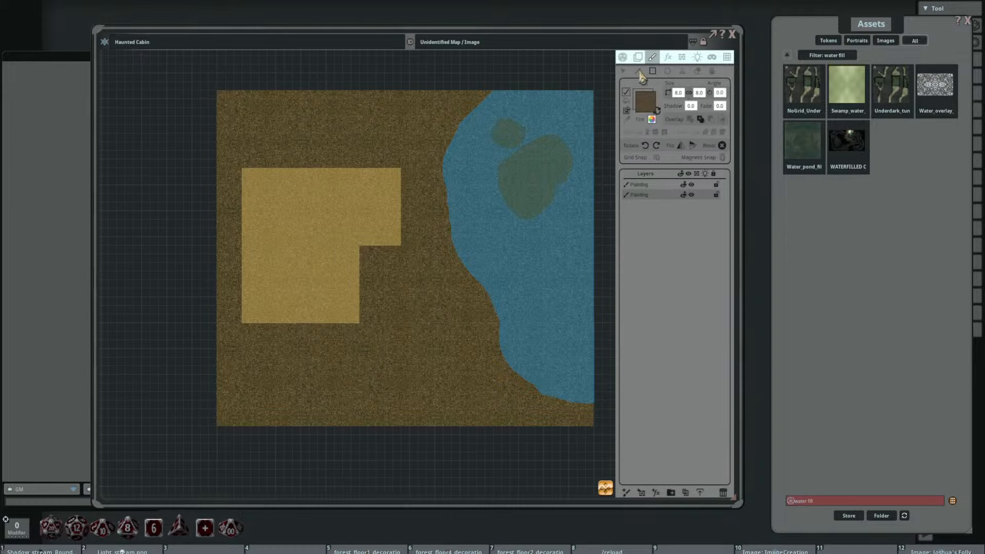
{"action": "left_click_drag", "start_coordinate": [639, 111], "coordinate": [640, 109]}
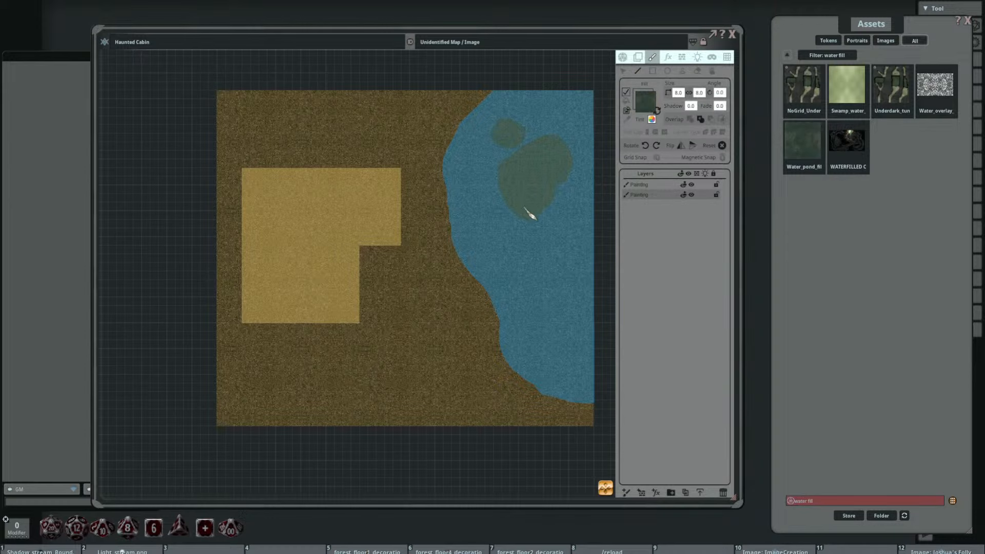
Step: Add a new painting layer between the map sketch and the dirt ground
{"action": "left_click_drag", "start_coordinate": [525, 205], "coordinate": [470, 200]}
{"action": "scroll", "coordinate": [522, 175], "scroll_direction": "up", "scroll_amount": 1}
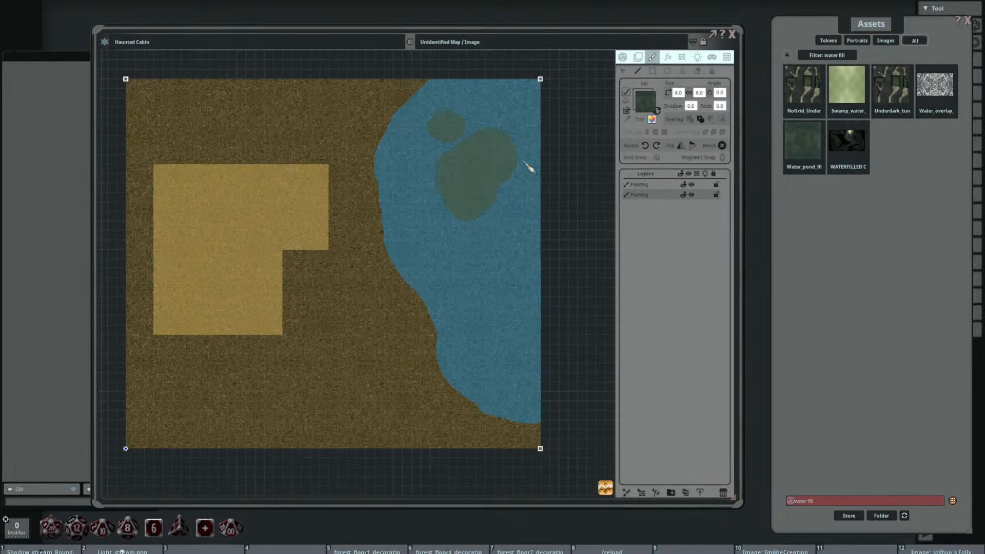
{"action": "left_click_drag", "start_coordinate": [474, 193], "coordinate": [491, 199]}
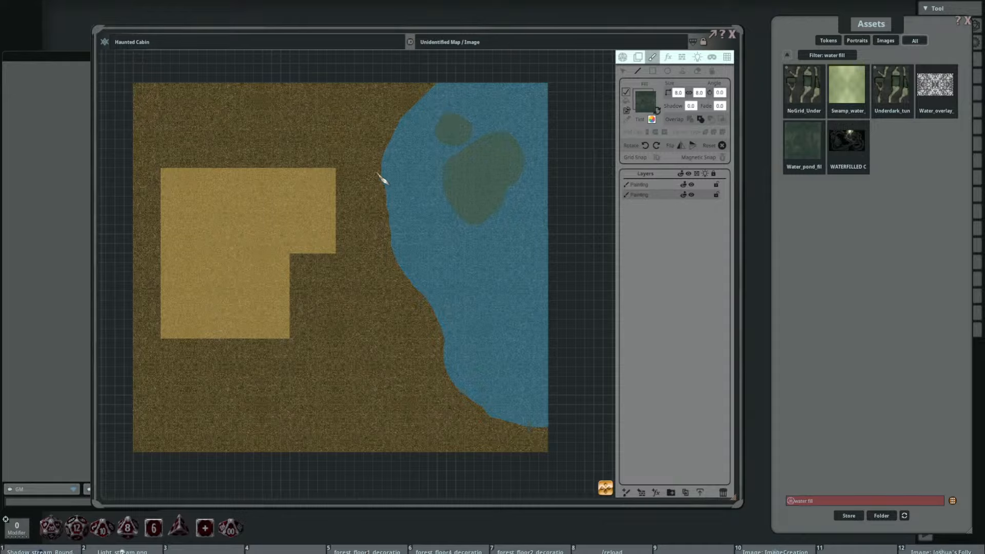
{"action": "left_click_drag", "start_coordinate": [466, 284], "coordinate": [421, 241]}
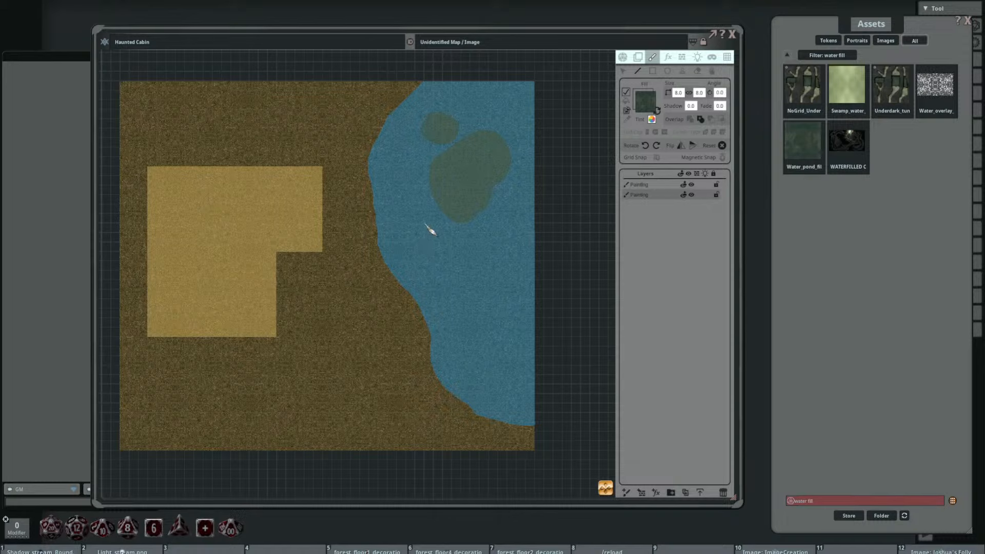
{"action": "left_click_drag", "start_coordinate": [447, 202], "coordinate": [441, 195]}
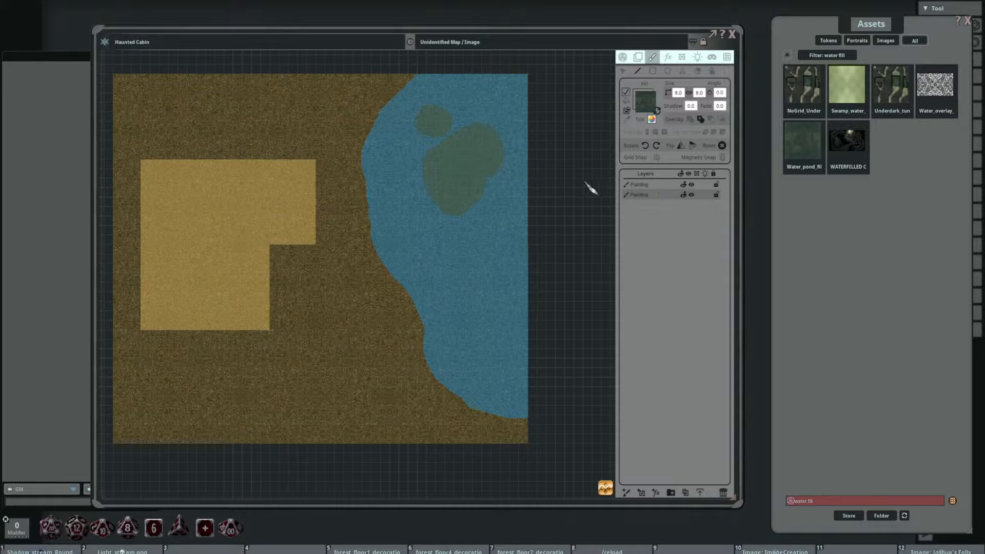
{"action": "left_click", "coordinate": [625, 494]}
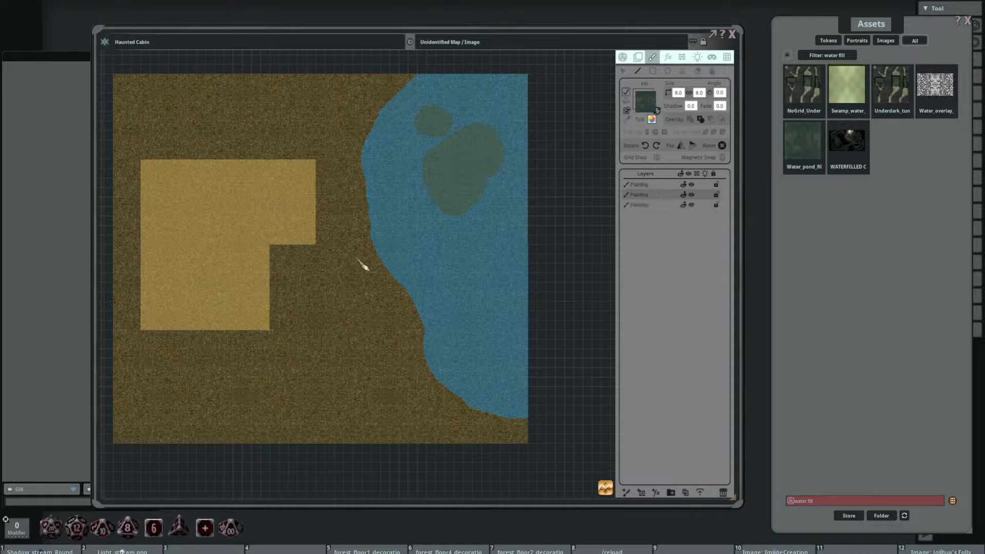
{"action": "left_click", "coordinate": [644, 185]}
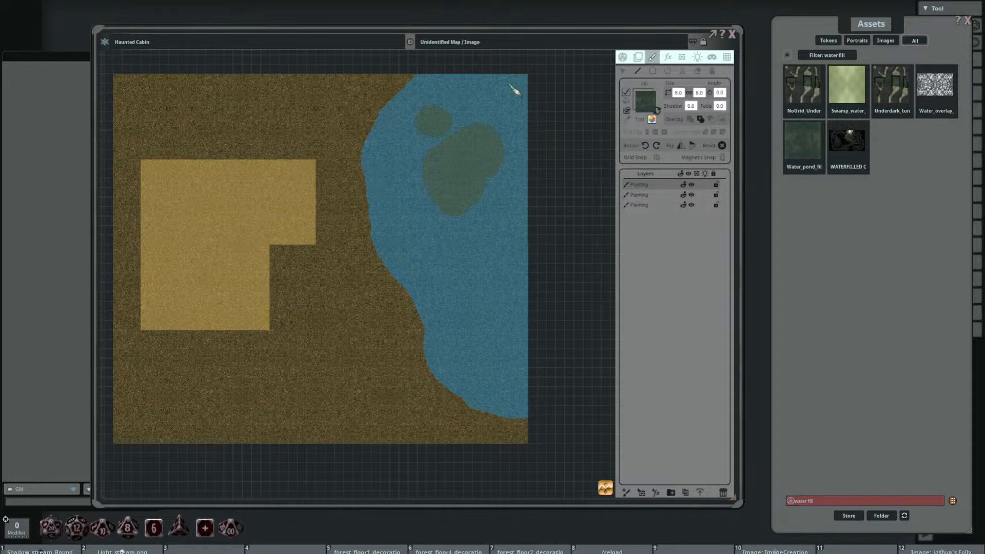
{"action": "left_click_drag", "start_coordinate": [405, 146], "coordinate": [453, 153]}
Step: Draw the pond water shape on the middle painting layer, following the shoreline and map edge of the sketched blue lake
{"action": "left_click", "coordinate": [652, 195]}
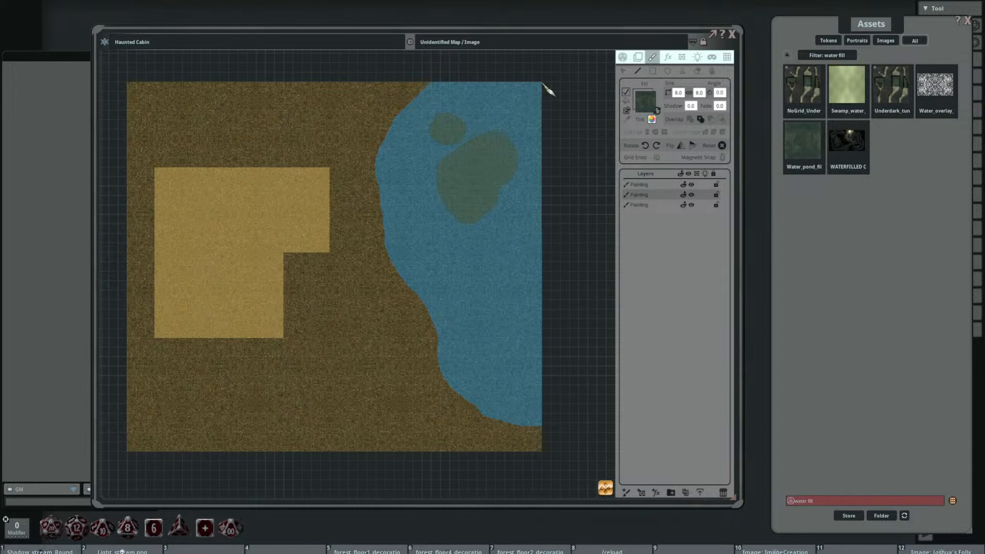
{"action": "key", "text": "ctrl"}
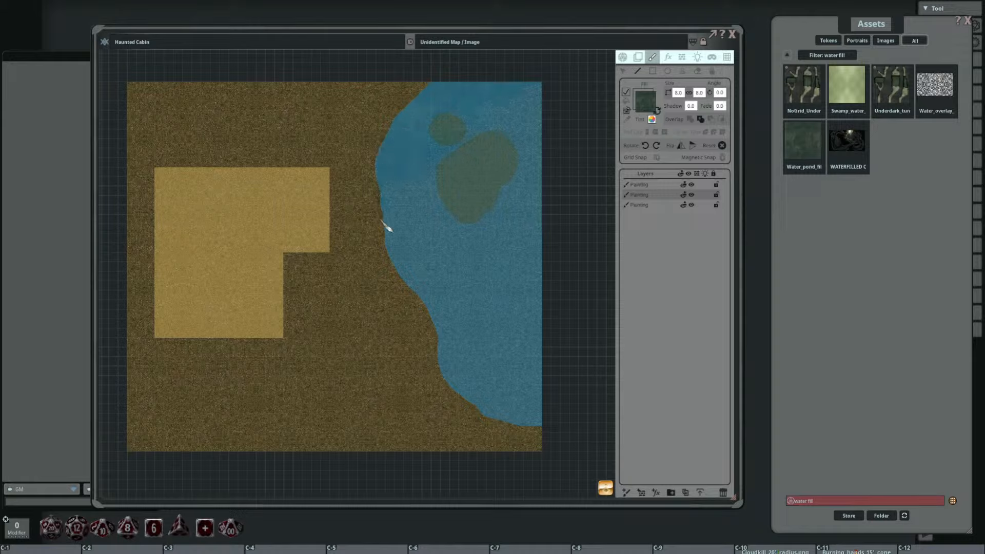
{"action": "mouse_move", "coordinate": [403, 281]}
{"action": "left_mouse_down"}
{"action": "mouse_move", "coordinate": [468, 404]}
{"action": "mouse_move", "coordinate": [532, 428]}
{"action": "left_mouse_up"}
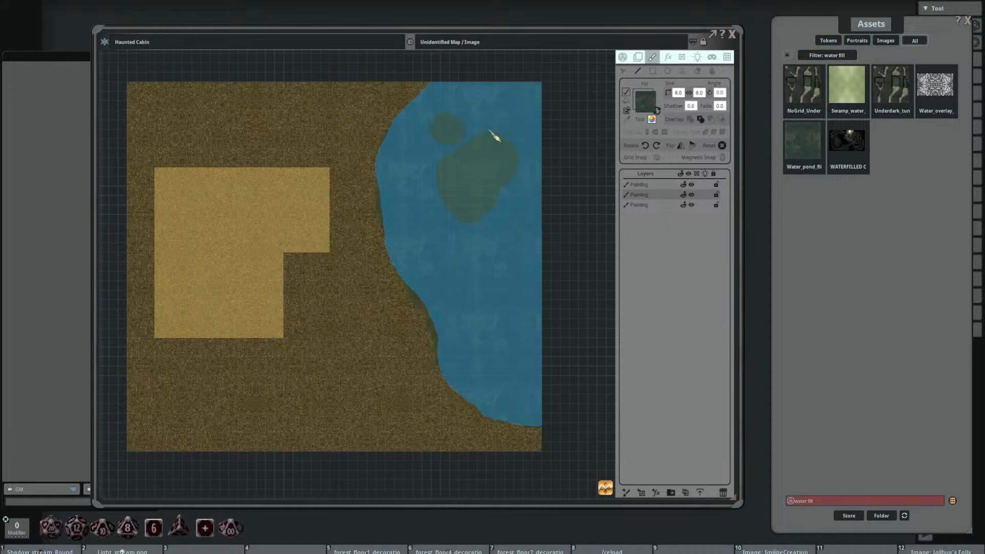
Step: Set the drawing overlap mode to Subtract and cut the large and small islands out of the lake's water fill
{"action": "scroll", "coordinate": [466, 216], "scroll_direction": "up", "scroll_amount": 3}
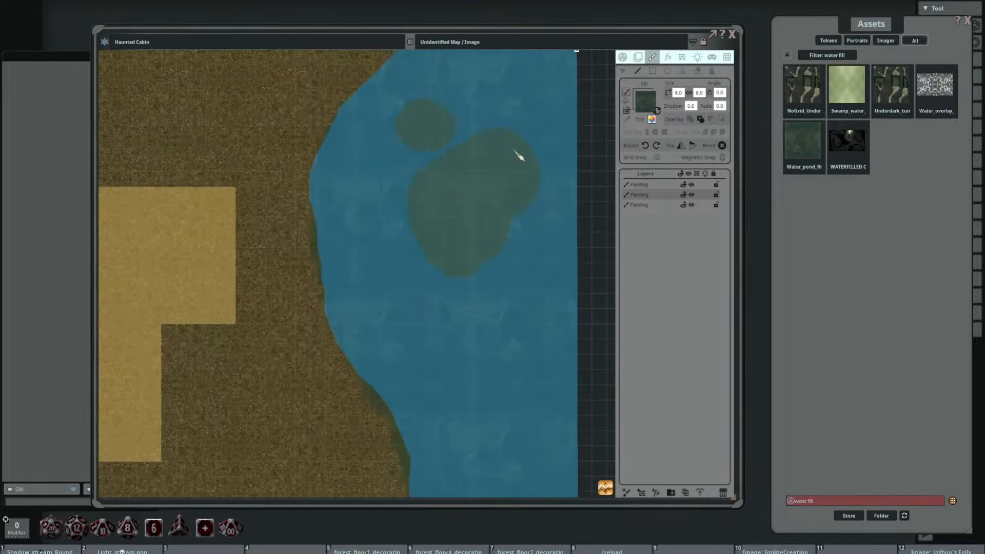
{"action": "scroll", "coordinate": [486, 203], "scroll_direction": "down", "scroll_amount": 2}
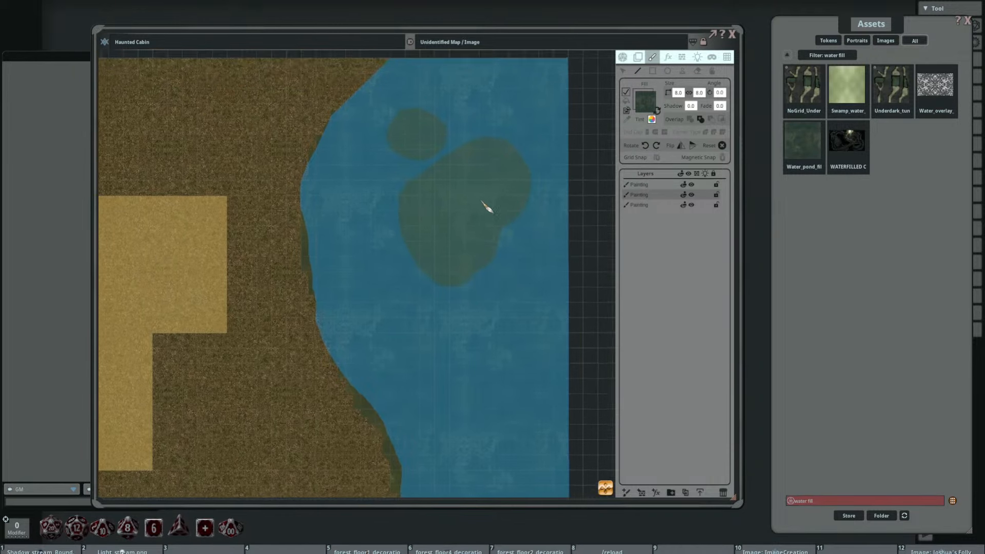
{"action": "scroll", "coordinate": [465, 171], "scroll_direction": "up", "scroll_amount": 1}
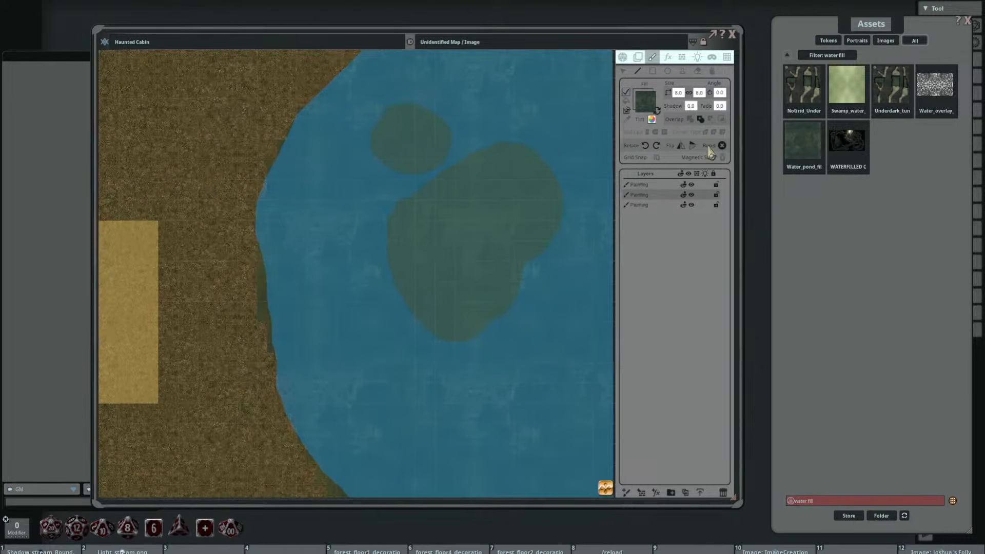
{"action": "left_click", "coordinate": [711, 119]}
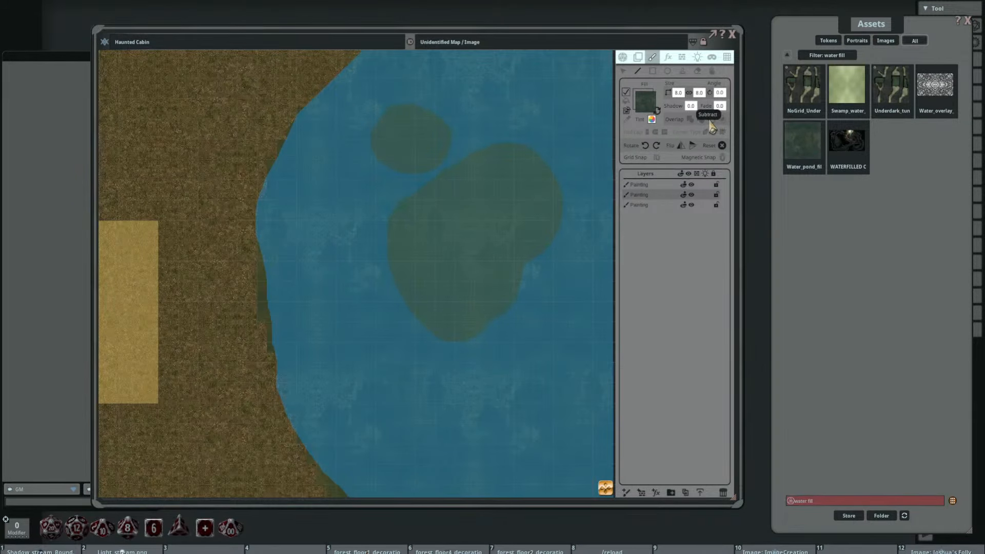
{"action": "left_click_drag", "start_coordinate": [455, 167], "coordinate": [429, 165]}
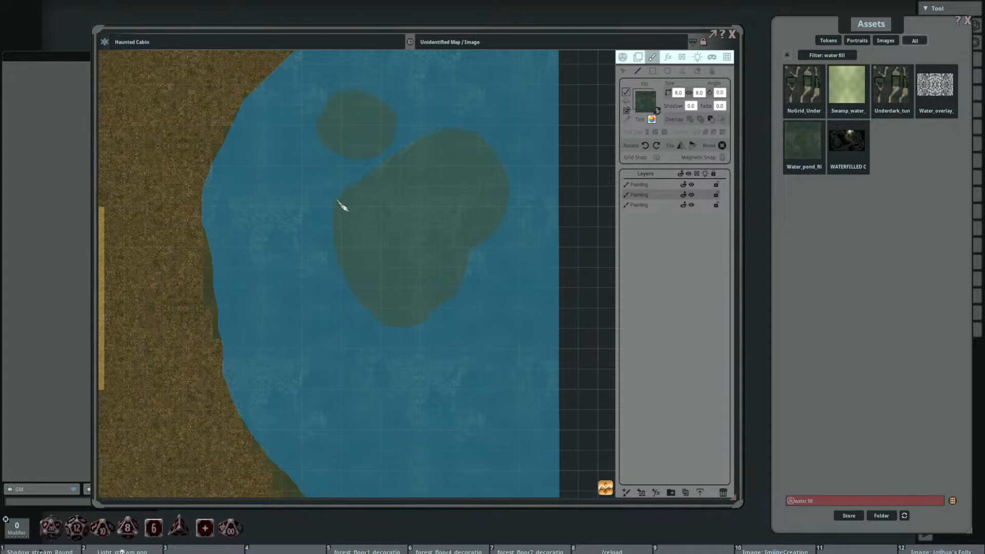
{"action": "mouse_move", "coordinate": [342, 206]}
{"action": "left_mouse_down"}
{"action": "mouse_move", "coordinate": [340, 248]}
{"action": "mouse_move", "coordinate": [367, 312]}
{"action": "mouse_move", "coordinate": [402, 336]}
{"action": "mouse_move", "coordinate": [441, 314]}
{"action": "mouse_move", "coordinate": [517, 213]}
{"action": "mouse_move", "coordinate": [483, 141]}
{"action": "mouse_move", "coordinate": [461, 133]}
{"action": "left_mouse_up"}
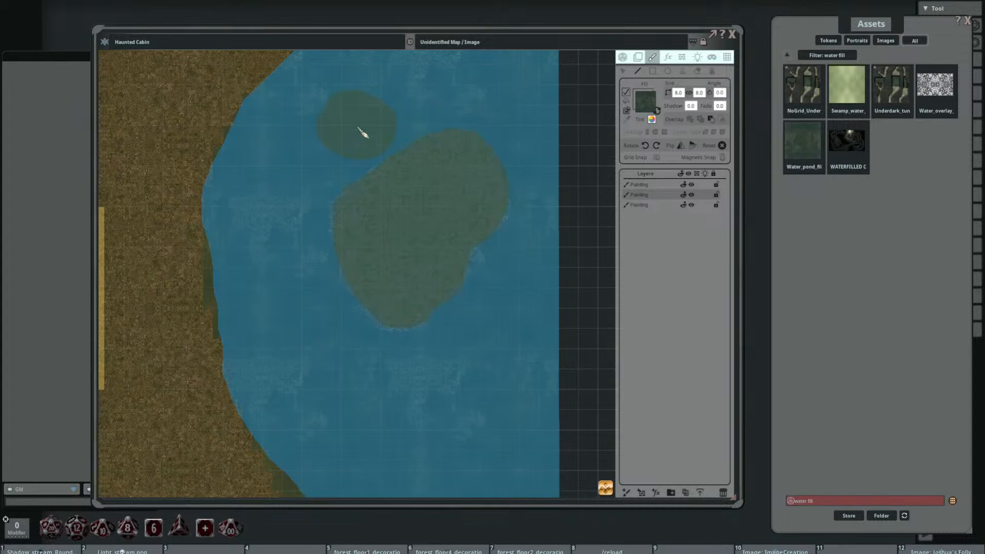
{"action": "scroll", "coordinate": [338, 183], "scroll_direction": "up", "scroll_amount": 2}
{"action": "mouse_move", "coordinate": [348, 135]}
{"action": "left_mouse_down"}
{"action": "mouse_move", "coordinate": [340, 201]}
{"action": "mouse_move", "coordinate": [400, 214]}
{"action": "mouse_move", "coordinate": [413, 156]}
{"action": "mouse_move", "coordinate": [364, 132]}
{"action": "left_mouse_up"}
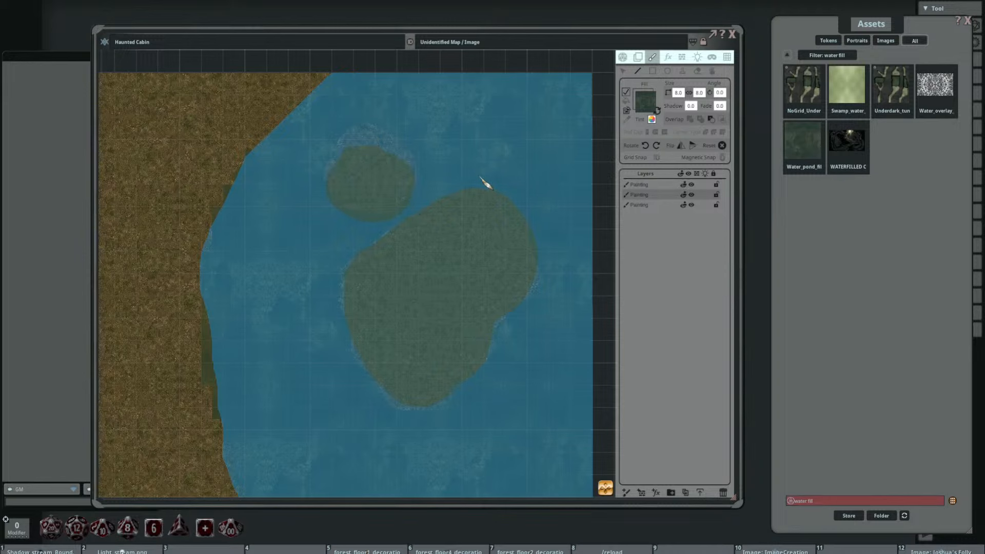
Step: Hide the top painting layer holding the map sketch to expose the painted water and ground
{"action": "scroll", "coordinate": [477, 174], "scroll_direction": "down", "scroll_amount": 5}
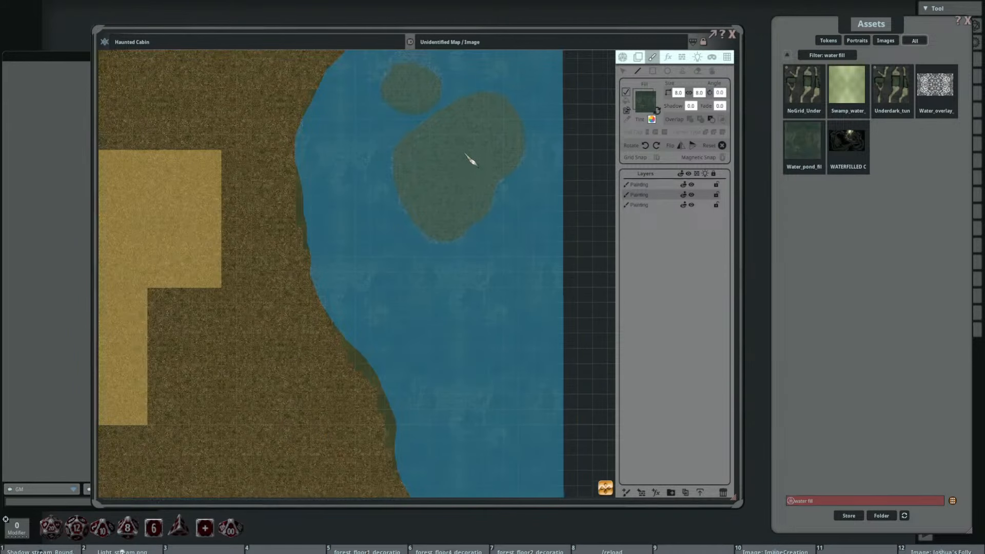
{"action": "left_click", "coordinate": [647, 185]}
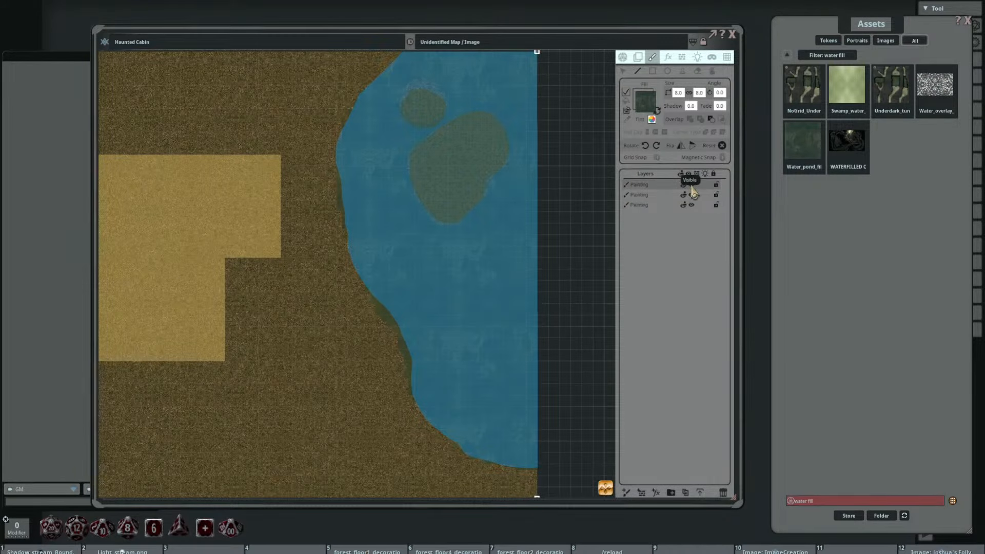
{"action": "scroll", "coordinate": [477, 197], "scroll_direction": "down", "scroll_amount": 4}
{"action": "left_click_drag", "start_coordinate": [402, 209], "coordinate": [440, 224]}
{"action": "scroll", "coordinate": [454, 181], "scroll_direction": "up", "scroll_amount": 6}
{"action": "scroll", "coordinate": [461, 189], "scroll_direction": "down", "scroll_amount": 2}
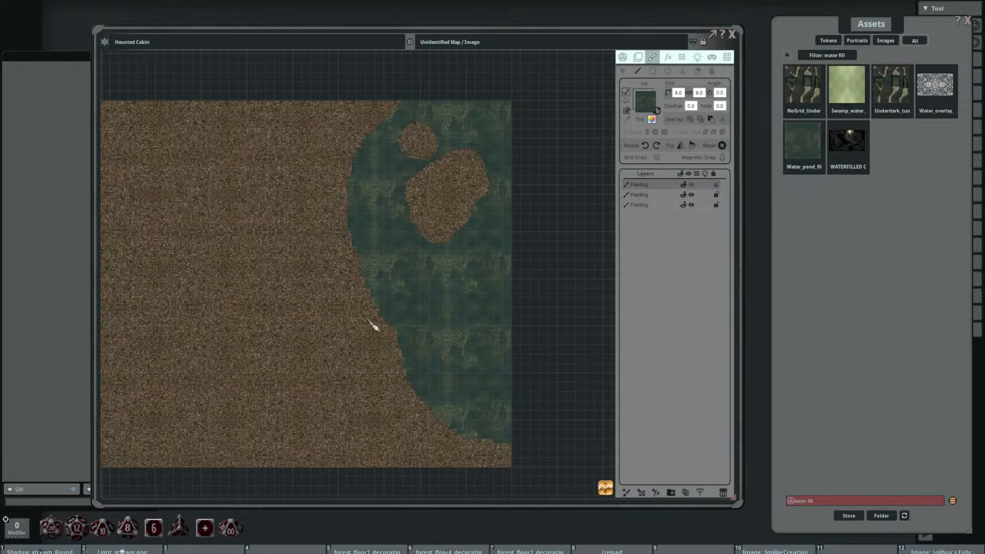
{"action": "left_click_drag", "start_coordinate": [374, 326], "coordinate": [403, 267]}
Step: Adjust the scale of the dirt ground's fill image on the bottom painting layer
{"action": "left_click", "coordinate": [641, 205]}
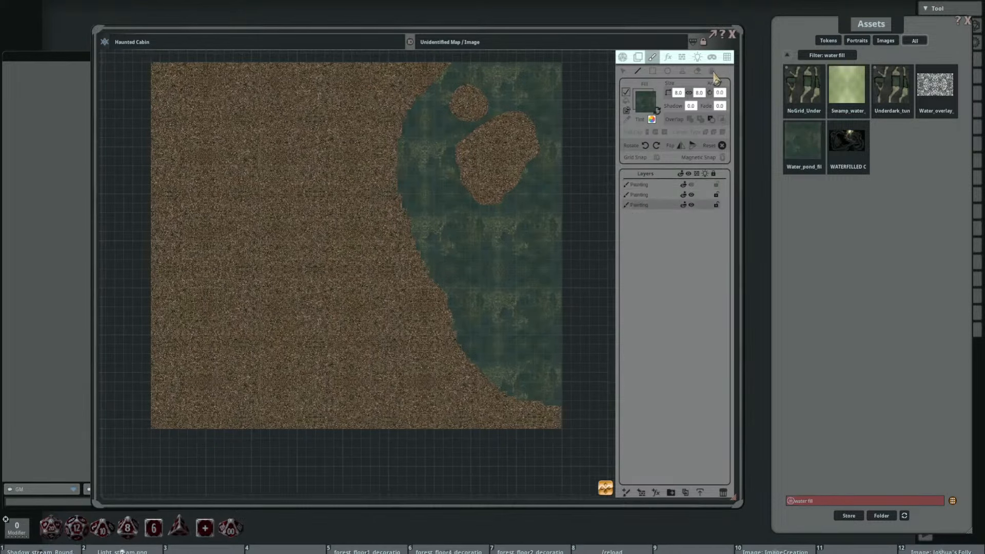
{"action": "left_click", "coordinate": [712, 72]}
{"action": "mouse_move", "coordinate": [325, 211]}
{"action": "left_mouse_down"}
{"action": "mouse_move", "coordinate": [287, 235]}
{"action": "mouse_move", "coordinate": [307, 215]}
{"action": "left_mouse_up"}
{"action": "scroll", "coordinate": [318, 227], "scroll_direction": "up", "scroll_amount": 5}
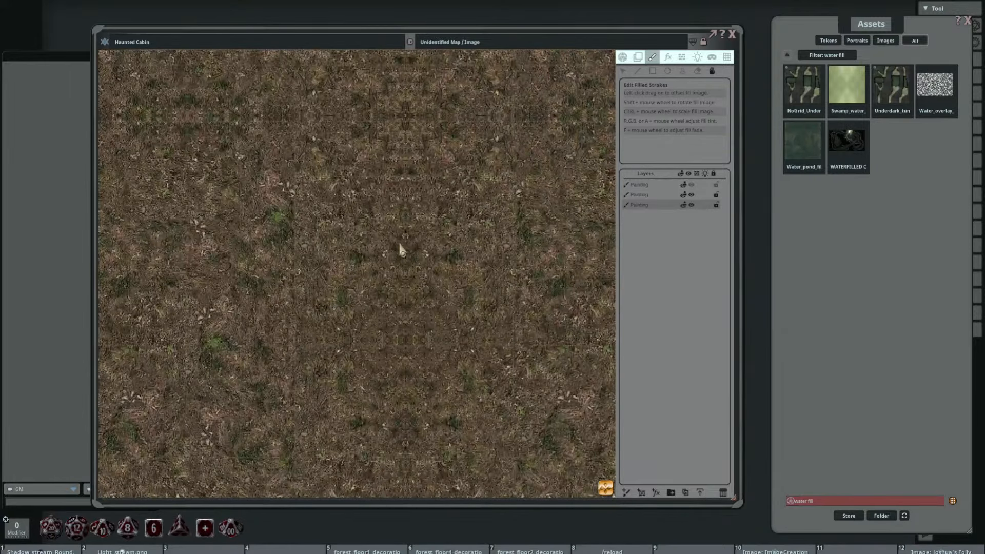
{"action": "scroll", "coordinate": [396, 241], "scroll_direction": "down", "scroll_amount": 5}
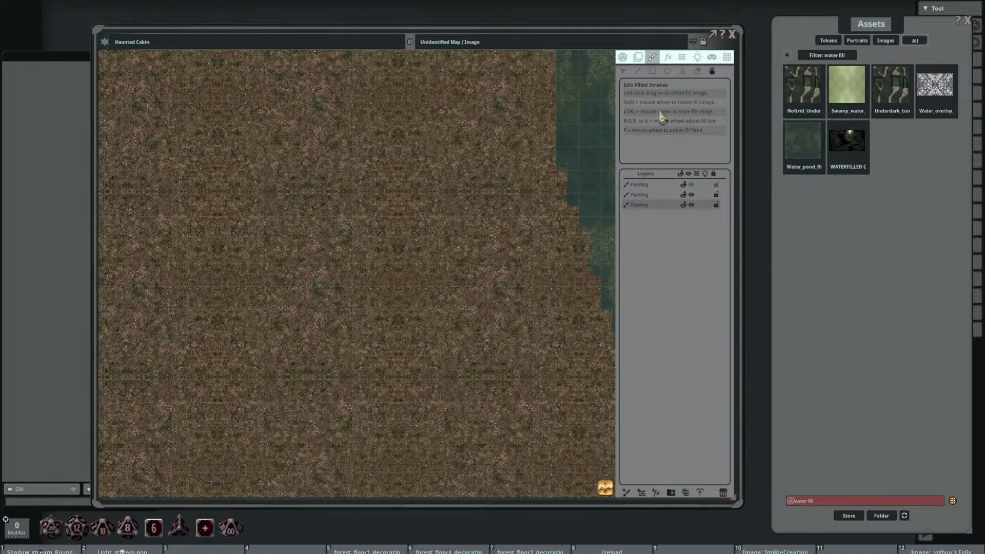
{"action": "scroll", "coordinate": [368, 224], "scroll_direction": "down", "scroll_amount": 3}
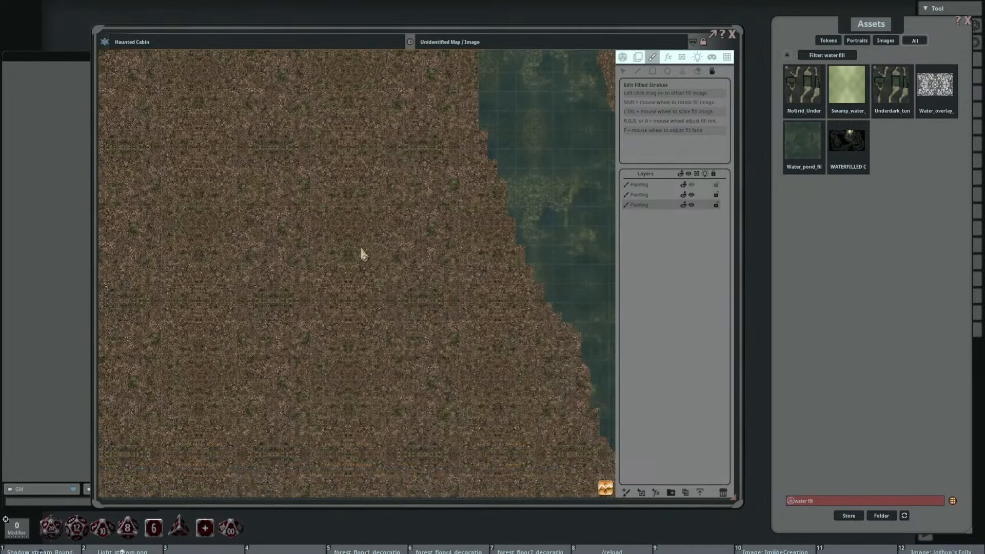
{"action": "scroll", "coordinate": [362, 253], "scroll_direction": "down", "scroll_amount": 4}
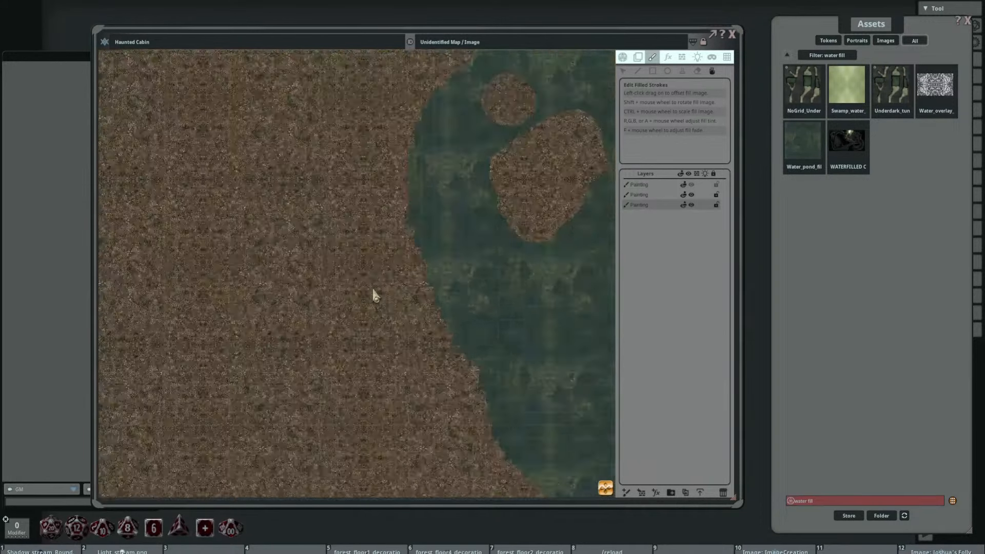
{"action": "scroll", "coordinate": [373, 291], "scroll_direction": "down", "scroll_amount": 4}
{"action": "scroll", "coordinate": [440, 211], "scroll_direction": "up", "scroll_amount": 6}
{"action": "scroll", "coordinate": [441, 213], "scroll_direction": "down", "scroll_amount": 5}
{"action": "left_click_drag", "start_coordinate": [457, 281], "coordinate": [391, 200]}
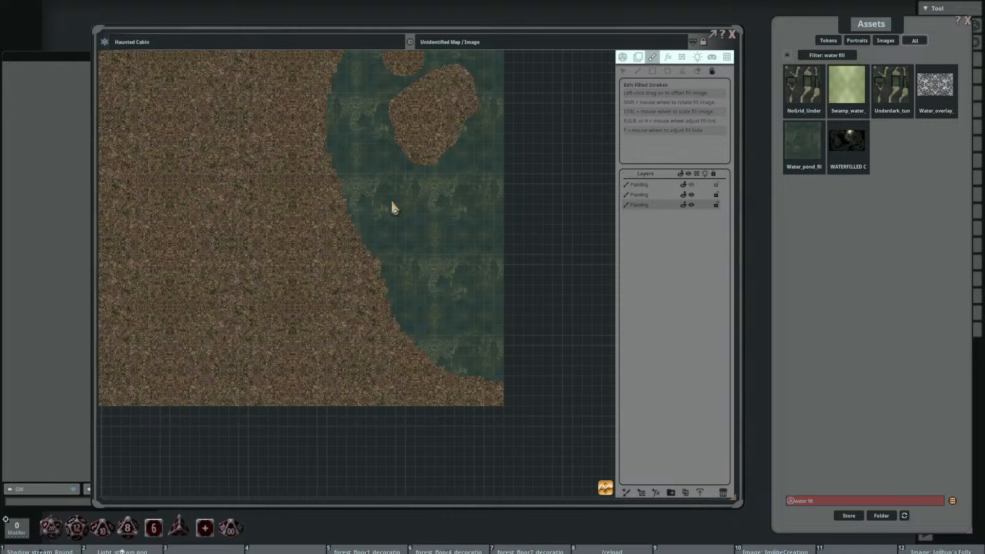
Step: Select all stroke points on the middle water layer and simplify the selected strokes
{"action": "left_click", "coordinate": [665, 195]}
{"action": "left_click", "coordinate": [622, 72]}
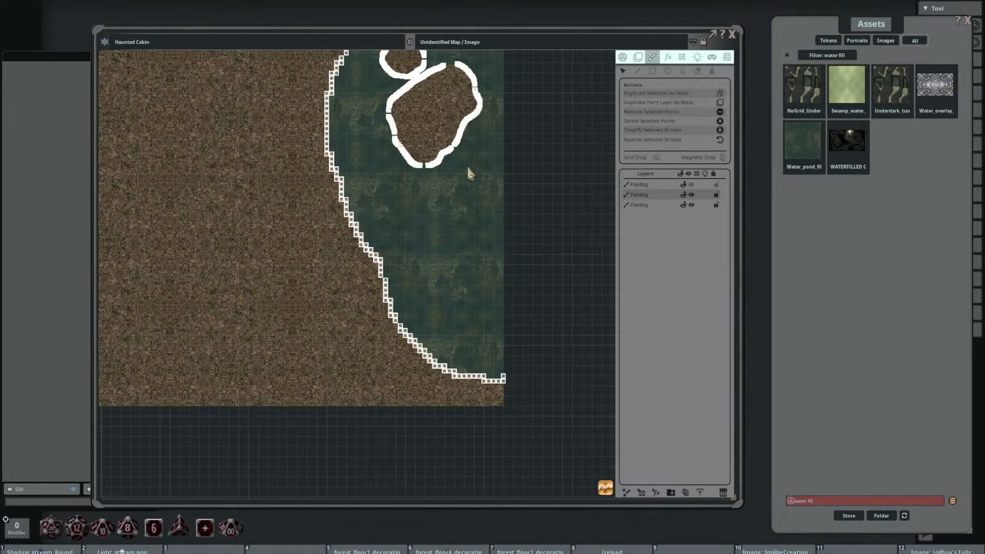
{"action": "scroll", "coordinate": [439, 243], "scroll_direction": "up", "scroll_amount": 3}
{"action": "key", "text": "ctrl+a"}
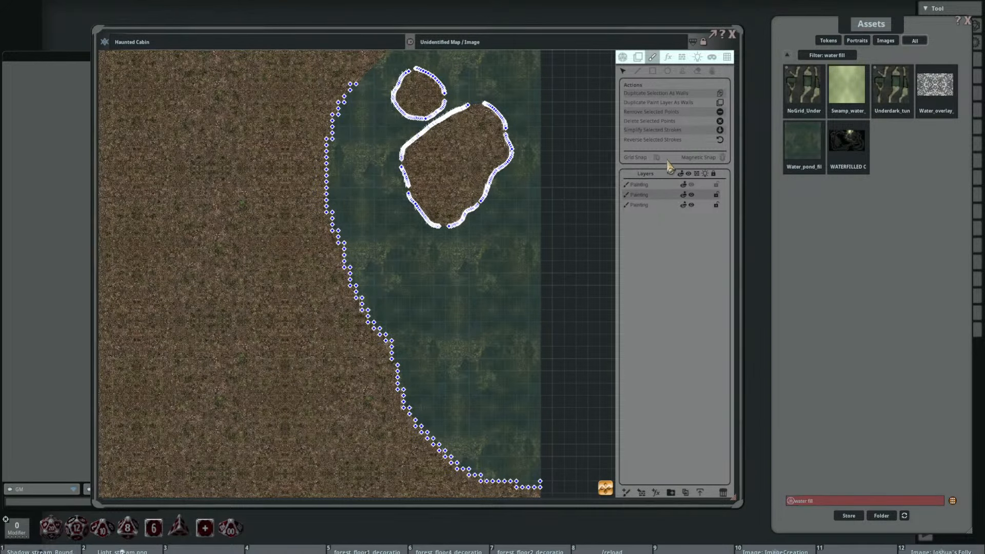
{"action": "left_click", "coordinate": [720, 130]}
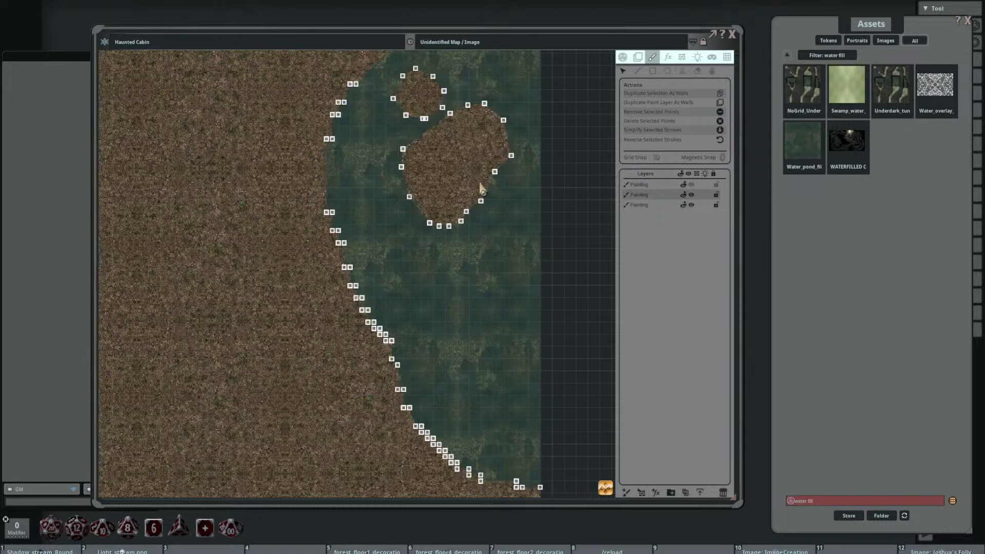
Step: Smooth the upper part of the lake's western shoreline by moving its stair-stepped corner points onto the line between their neighbours
{"action": "scroll", "coordinate": [341, 139], "scroll_direction": "up", "scroll_amount": 2}
{"action": "scroll", "coordinate": [340, 139], "scroll_direction": "up", "scroll_amount": 2}
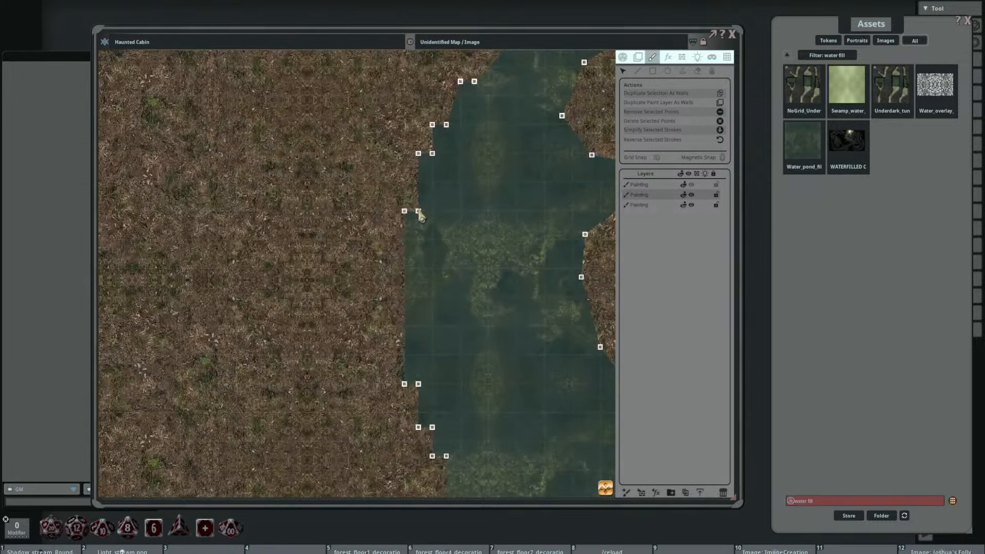
{"action": "left_click_drag", "start_coordinate": [418, 210], "coordinate": [405, 185]}
{"action": "mouse_move", "coordinate": [434, 155]}
{"action": "left_mouse_down"}
{"action": "mouse_move", "coordinate": [422, 139]}
{"action": "mouse_move", "coordinate": [434, 99]}
{"action": "mouse_move", "coordinate": [473, 64]}
{"action": "left_mouse_up"}
{"action": "left_click_drag", "start_coordinate": [499, 255], "coordinate": [458, 109]}
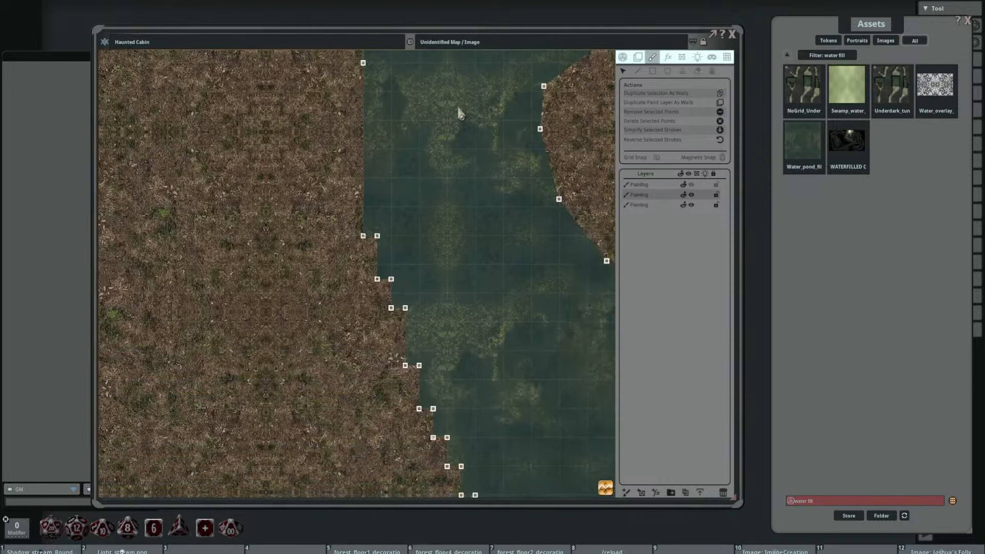
{"action": "mouse_move", "coordinate": [377, 237]}
{"action": "left_mouse_down"}
{"action": "mouse_move", "coordinate": [370, 256]}
{"action": "mouse_move", "coordinate": [386, 295]}
{"action": "left_mouse_up"}
{"action": "mouse_move", "coordinate": [433, 359]}
{"action": "left_mouse_down"}
{"action": "mouse_move", "coordinate": [388, 231]}
{"action": "mouse_move", "coordinate": [353, 220]}
{"action": "mouse_move", "coordinate": [367, 266]}
{"action": "mouse_move", "coordinate": [401, 309]}
{"action": "mouse_move", "coordinate": [393, 323]}
{"action": "left_mouse_up"}
{"action": "left_click_drag", "start_coordinate": [436, 298], "coordinate": [374, 155]}
{"action": "scroll", "coordinate": [374, 155], "scroll_direction": "up", "scroll_amount": 4}
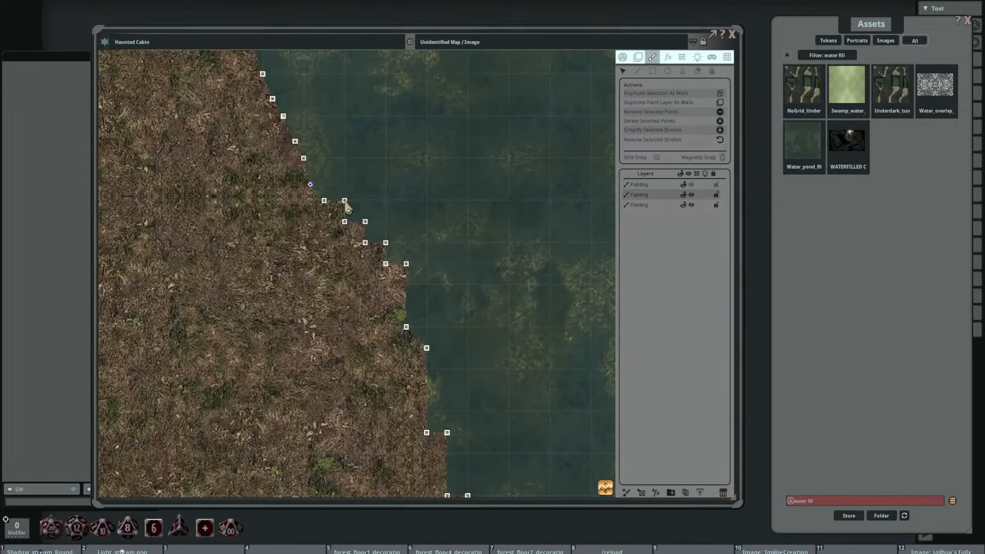
Step: Even out the jagged points along the middle stretch of the lake's western shoreline into a gentle curve
{"action": "mouse_move", "coordinate": [344, 201]}
{"action": "left_mouse_down"}
{"action": "mouse_move", "coordinate": [337, 212]}
{"action": "mouse_move", "coordinate": [399, 283]}
{"action": "left_mouse_up"}
{"action": "left_click_drag", "start_coordinate": [462, 293], "coordinate": [377, 108]}
{"action": "left_click_drag", "start_coordinate": [341, 162], "coordinate": [331, 181]}
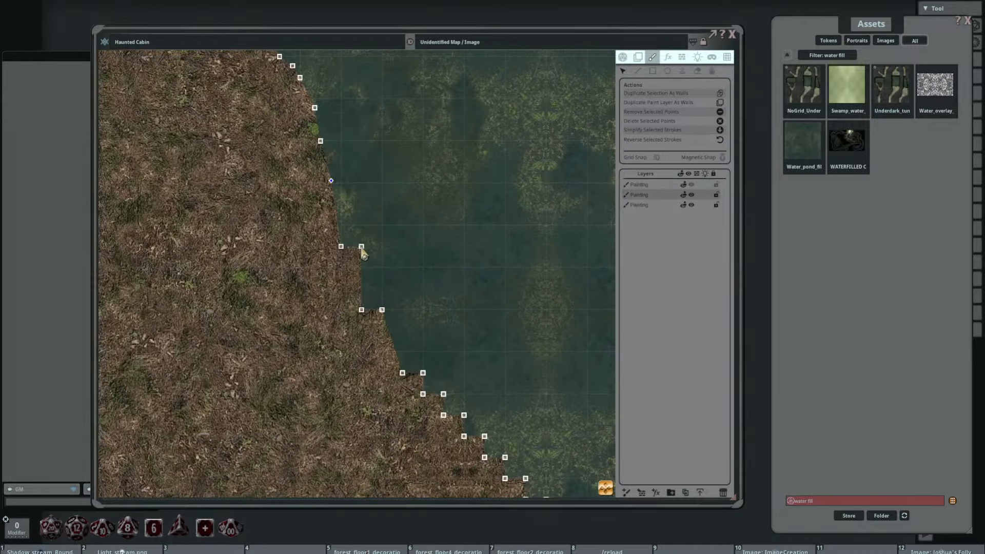
{"action": "left_click_drag", "start_coordinate": [362, 246], "coordinate": [349, 277]}
{"action": "left_click_drag", "start_coordinate": [382, 311], "coordinate": [378, 345]}
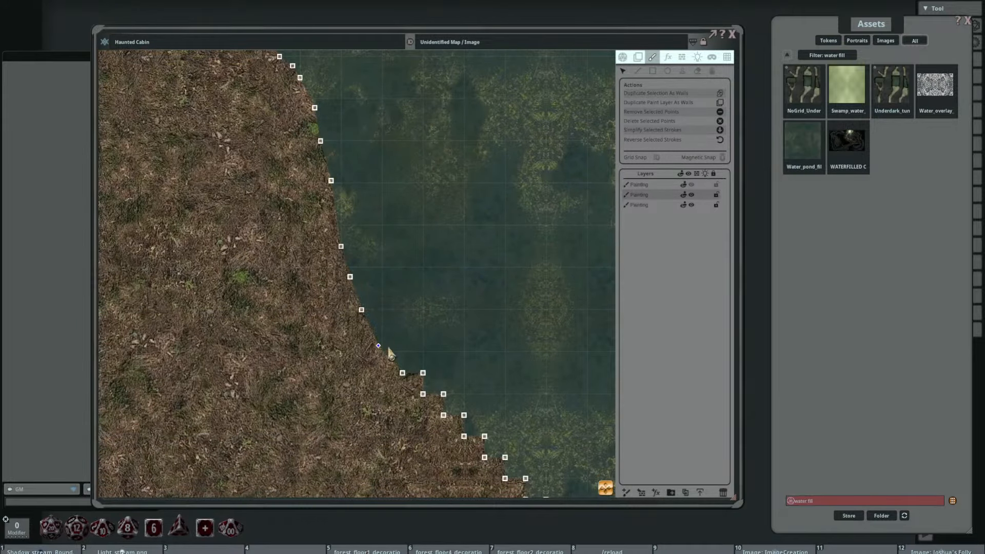
Step: Reposition the stepped points along the lake's southern shore so it curves smoothly to the map's east edge
{"action": "left_click_drag", "start_coordinate": [460, 325], "coordinate": [369, 160]}
{"action": "mouse_move", "coordinate": [330, 208]}
{"action": "left_mouse_down"}
{"action": "mouse_move", "coordinate": [321, 220]}
{"action": "mouse_move", "coordinate": [430, 319]}
{"action": "mouse_move", "coordinate": [423, 324]}
{"action": "left_mouse_up"}
{"action": "left_click_drag", "start_coordinate": [478, 297], "coordinate": [388, 169]}
{"action": "mouse_move", "coordinate": [365, 206]}
{"action": "left_mouse_down"}
{"action": "mouse_move", "coordinate": [354, 215]}
{"action": "mouse_move", "coordinate": [386, 241]}
{"action": "left_mouse_up"}
{"action": "left_click_drag", "start_coordinate": [445, 249], "coordinate": [427, 263]}
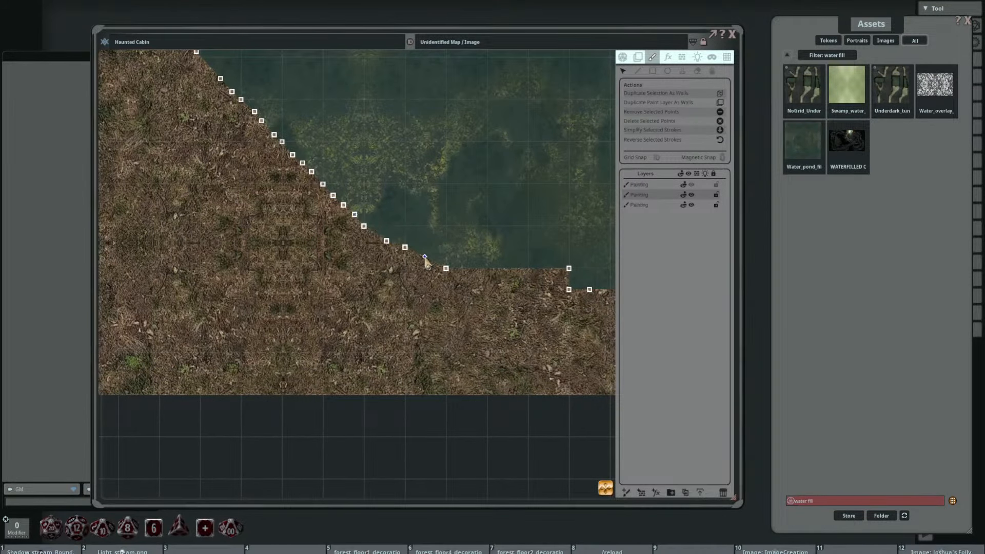
{"action": "mouse_move", "coordinate": [550, 263]}
{"action": "left_mouse_down"}
{"action": "mouse_move", "coordinate": [389, 222]}
{"action": "mouse_move", "coordinate": [351, 243]}
{"action": "left_mouse_up"}
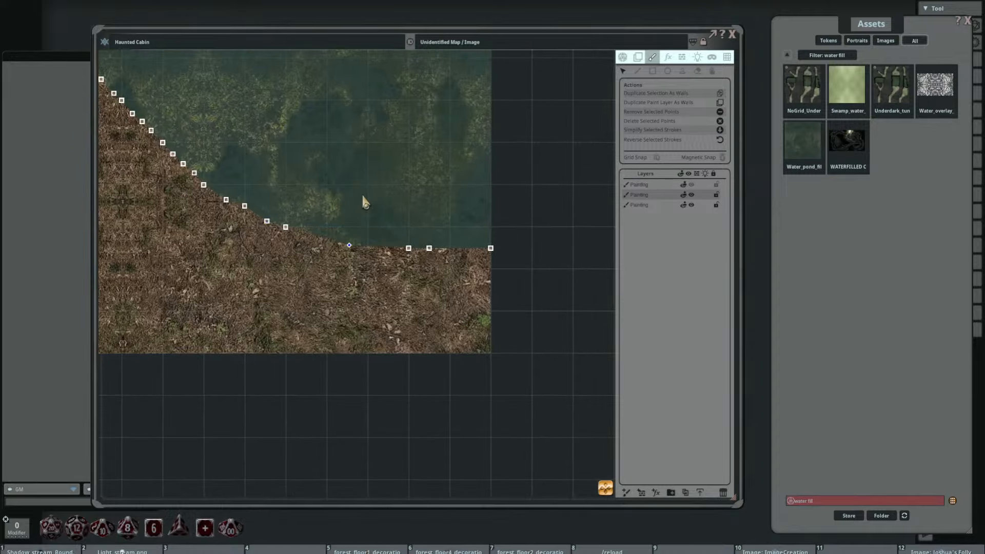
Step: Examine the smoothed shoreline and the outlines of both islands along the lake
{"action": "scroll", "coordinate": [353, 180], "scroll_direction": "down", "scroll_amount": 5}
{"action": "left_click_drag", "start_coordinate": [321, 110], "coordinate": [431, 295]}
{"action": "scroll", "coordinate": [394, 219], "scroll_direction": "down", "scroll_amount": 5}
{"action": "left_click_drag", "start_coordinate": [404, 218], "coordinate": [420, 331]}
{"action": "scroll", "coordinate": [394, 190], "scroll_direction": "up", "scroll_amount": 3}
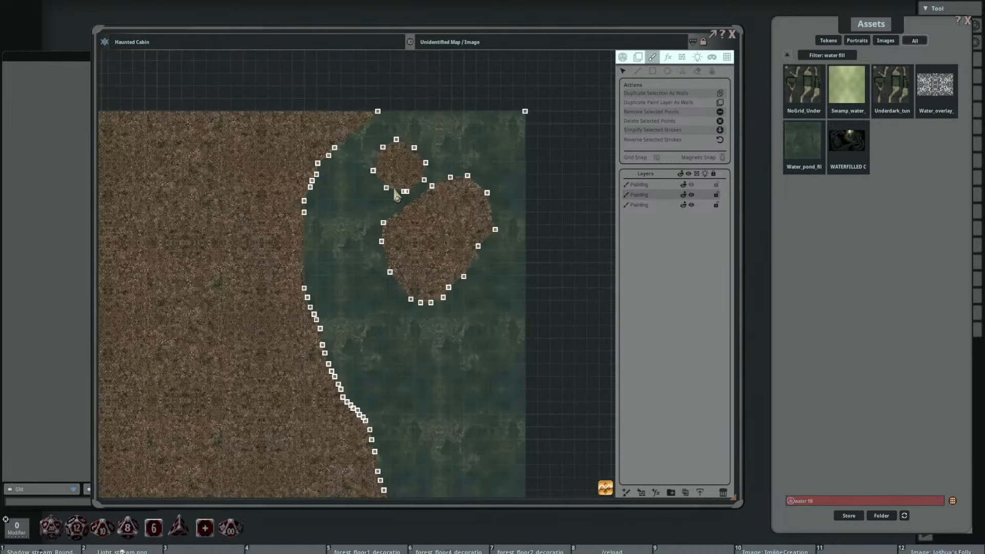
{"action": "scroll", "coordinate": [395, 189], "scroll_direction": "up", "scroll_amount": 5}
{"action": "scroll", "coordinate": [467, 268], "scroll_direction": "down", "scroll_amount": 3}
{"action": "left_click_drag", "start_coordinate": [474, 303], "coordinate": [395, 190]}
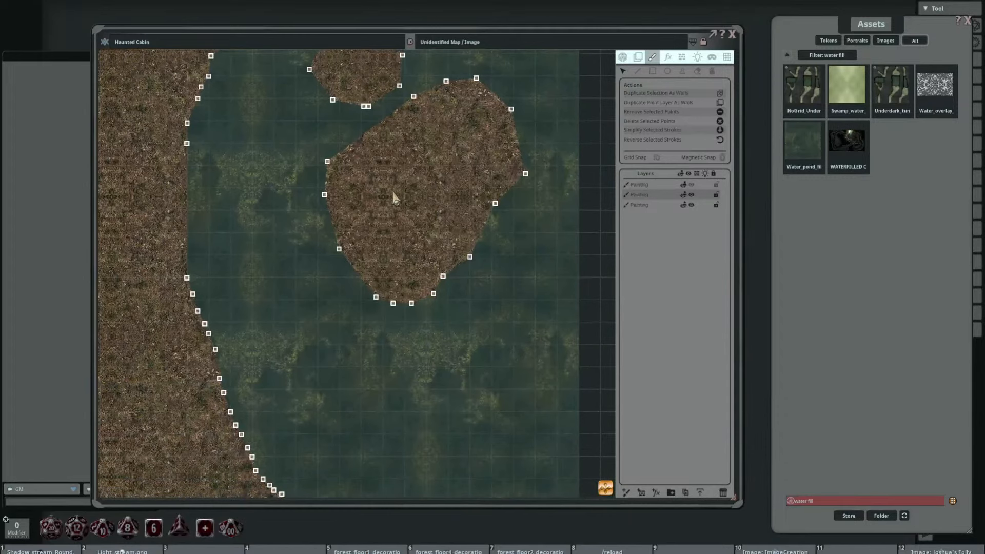
{"action": "scroll", "coordinate": [392, 194], "scroll_direction": "down", "scroll_amount": 1}
{"action": "left_click_drag", "start_coordinate": [377, 239], "coordinate": [342, 196]}
{"action": "scroll", "coordinate": [284, 206], "scroll_direction": "down", "scroll_amount": 5}
{"action": "left_click_drag", "start_coordinate": [260, 231], "coordinate": [300, 236]}
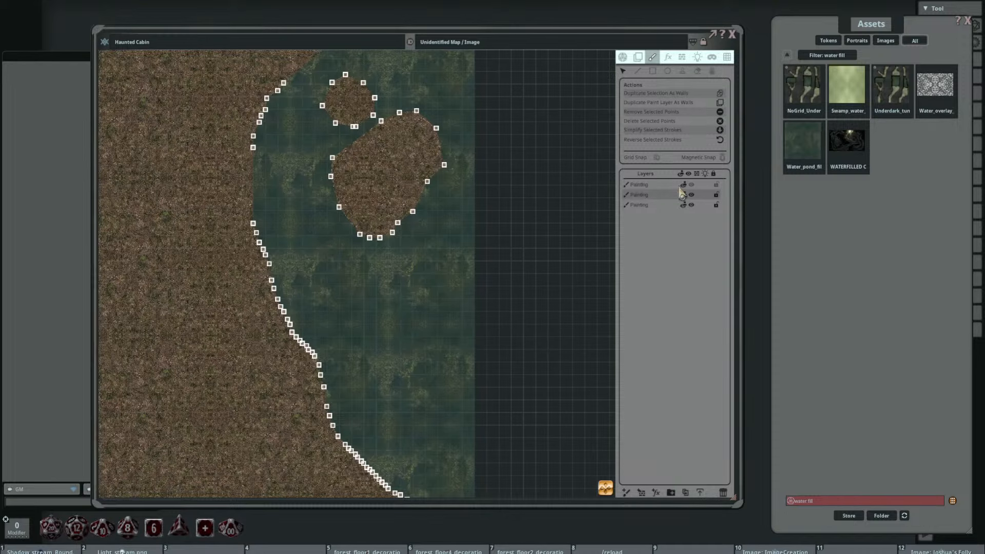
Step: Duplicate the water painting layer
{"action": "scroll", "coordinate": [487, 196], "scroll_direction": "down", "scroll_amount": 2}
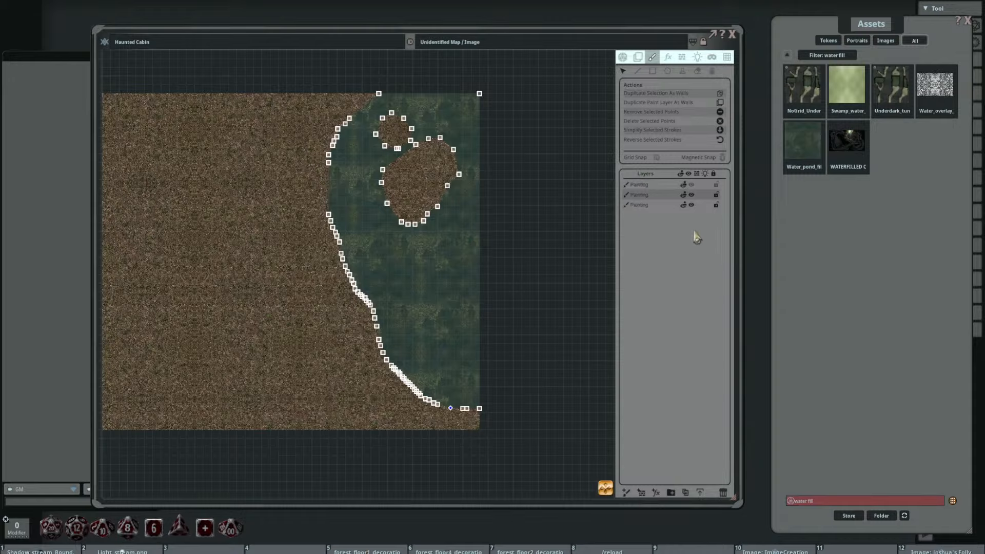
{"action": "left_click", "coordinate": [685, 492]}
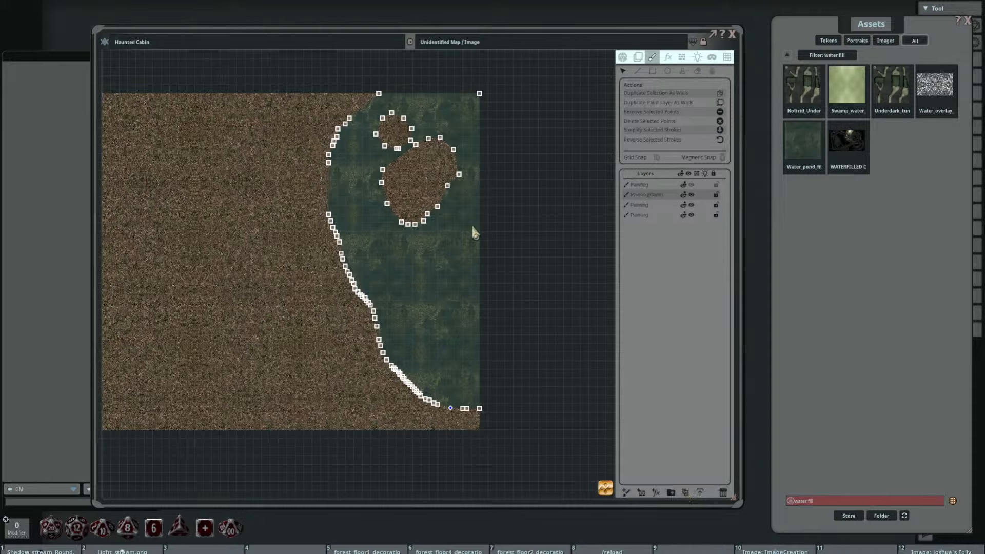
{"action": "mouse_move", "coordinate": [367, 204]}
{"action": "left_mouse_down"}
{"action": "mouse_move", "coordinate": [392, 184]}
{"action": "mouse_move", "coordinate": [419, 212]}
{"action": "left_mouse_up"}
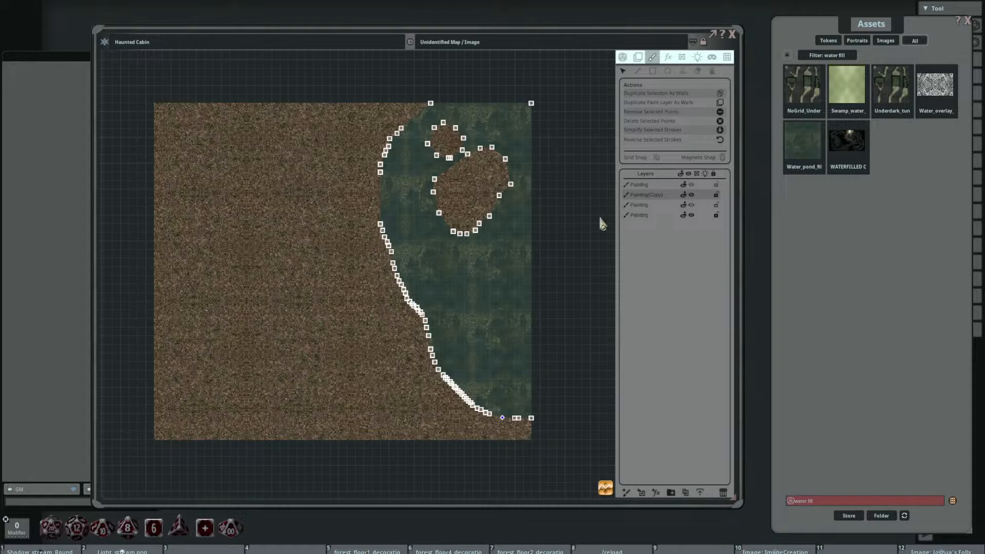
Step: Increase the fill fade on the duplicated water layer, checking it with the original water layer hidden, and show the original again
{"action": "left_click", "coordinate": [713, 72]}
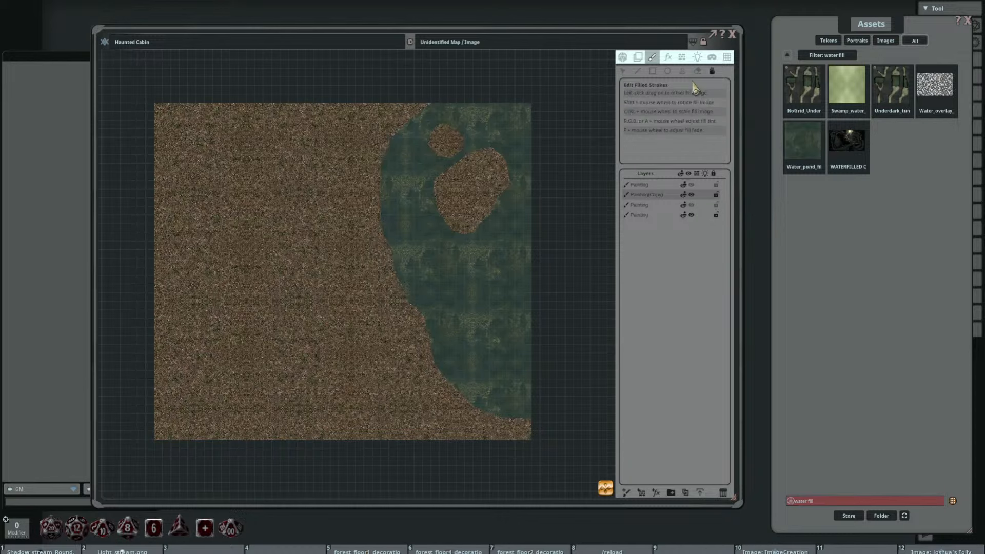
{"action": "scroll", "coordinate": [442, 137], "scroll_direction": "up", "scroll_amount": 2}
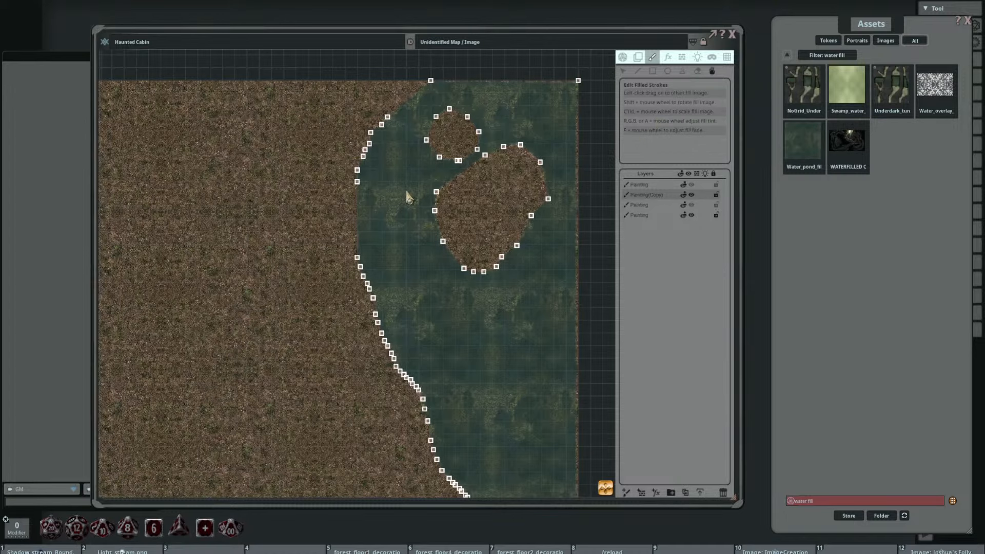
{"action": "scroll", "coordinate": [502, 204], "scroll_direction": "up", "scroll_amount": 2}
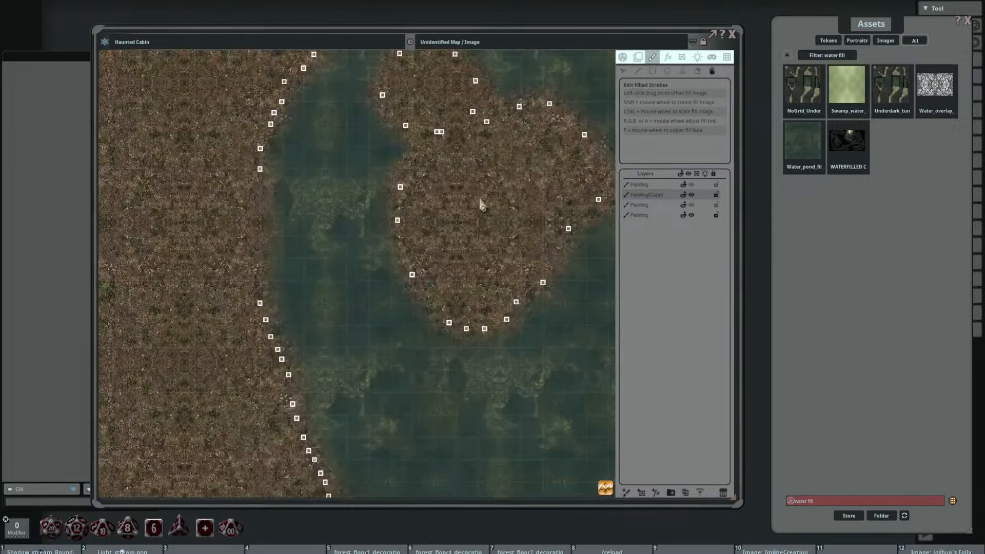
{"action": "scroll", "coordinate": [481, 204], "scroll_direction": "down", "scroll_amount": 2}
{"action": "left_click_drag", "start_coordinate": [474, 210], "coordinate": [445, 185]}
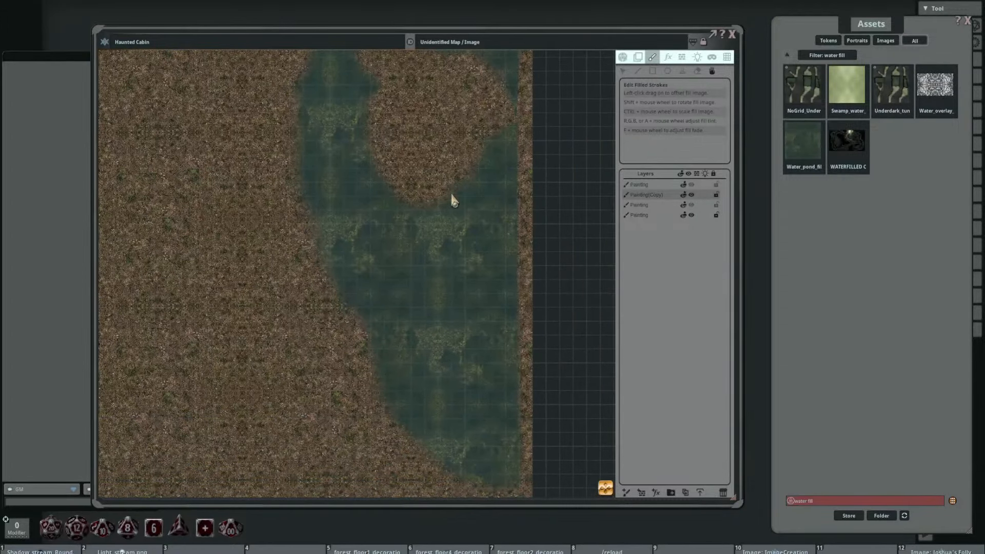
{"action": "left_click", "coordinate": [692, 206]}
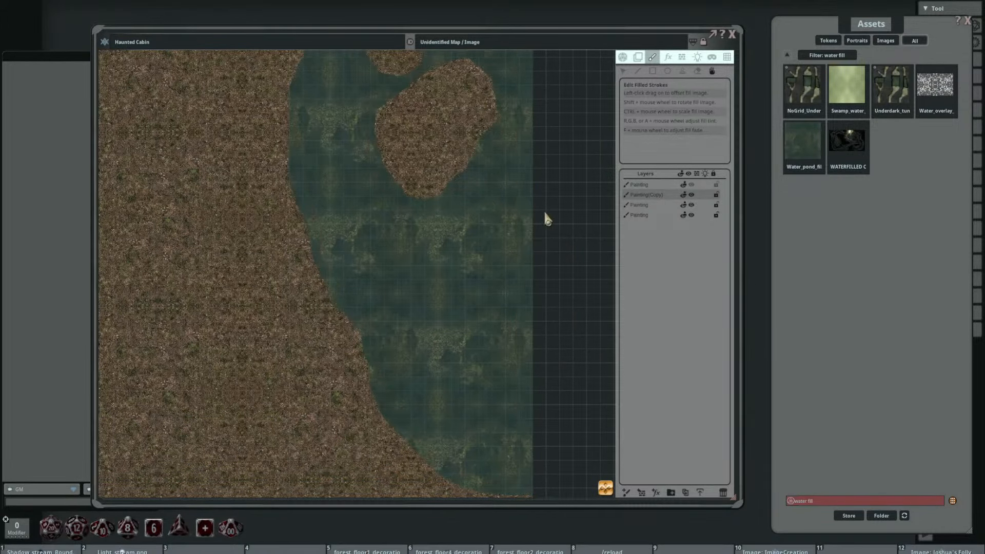
{"action": "left_click_drag", "start_coordinate": [421, 178], "coordinate": [450, 219]}
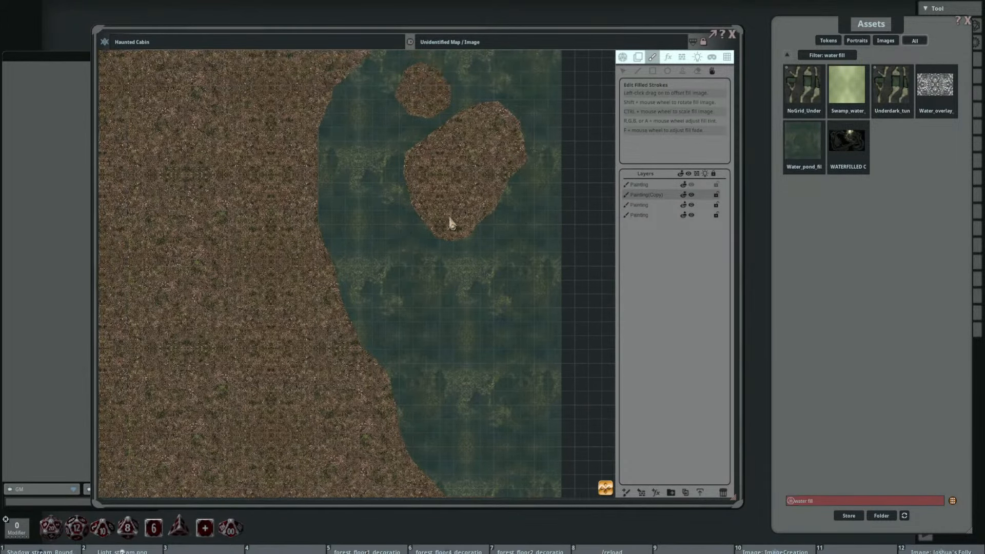
Step: Select all points of the duplicated water layer and shift them slightly west and down so the faded edge overlaps the shore
{"action": "left_click", "coordinate": [623, 70]}
{"action": "scroll", "coordinate": [534, 91], "scroll_direction": "down", "scroll_amount": 2}
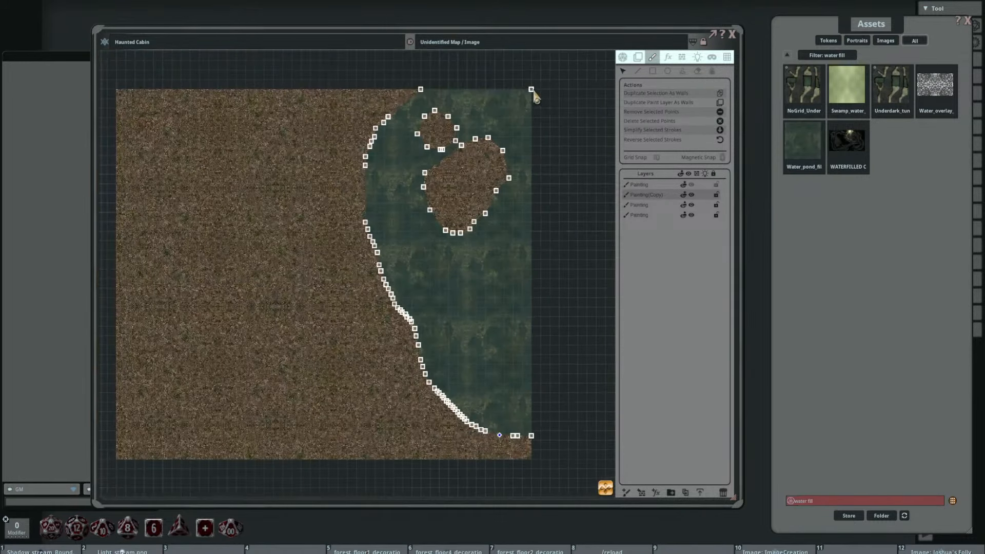
{"action": "key", "text": "ctrl+a"}
{"action": "left_click_drag", "start_coordinate": [532, 92], "coordinate": [517, 96]}
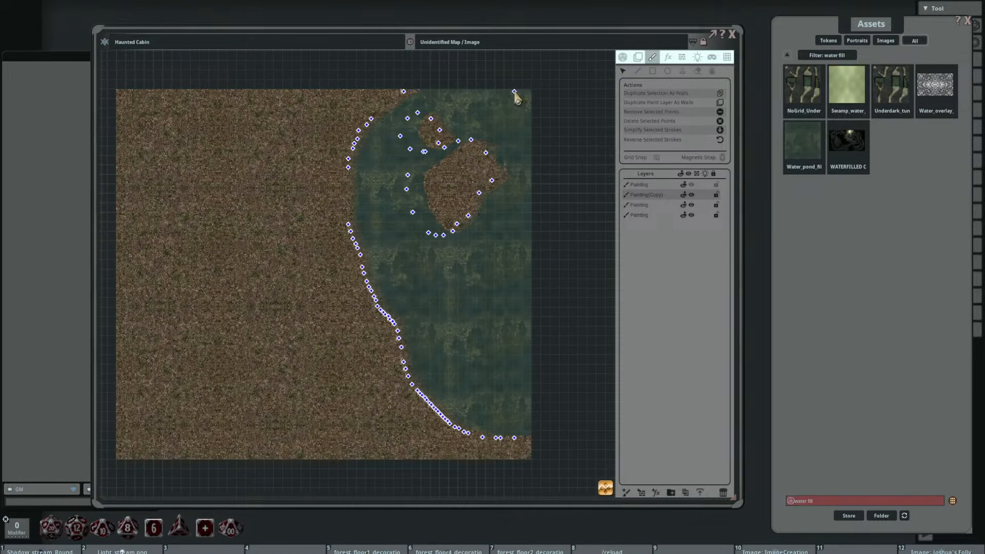
Step: Examine the faded water edge along the shifted shoreline and around both islands
{"action": "scroll", "coordinate": [373, 177], "scroll_direction": "up", "scroll_amount": 3}
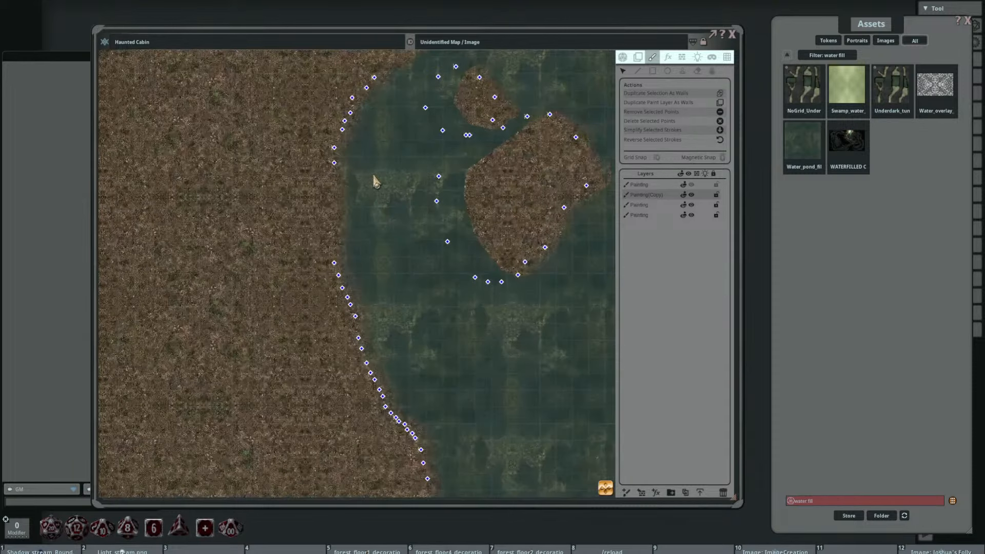
{"action": "scroll", "coordinate": [366, 221], "scroll_direction": "up", "scroll_amount": 3}
{"action": "scroll", "coordinate": [382, 216], "scroll_direction": "down", "scroll_amount": 5}
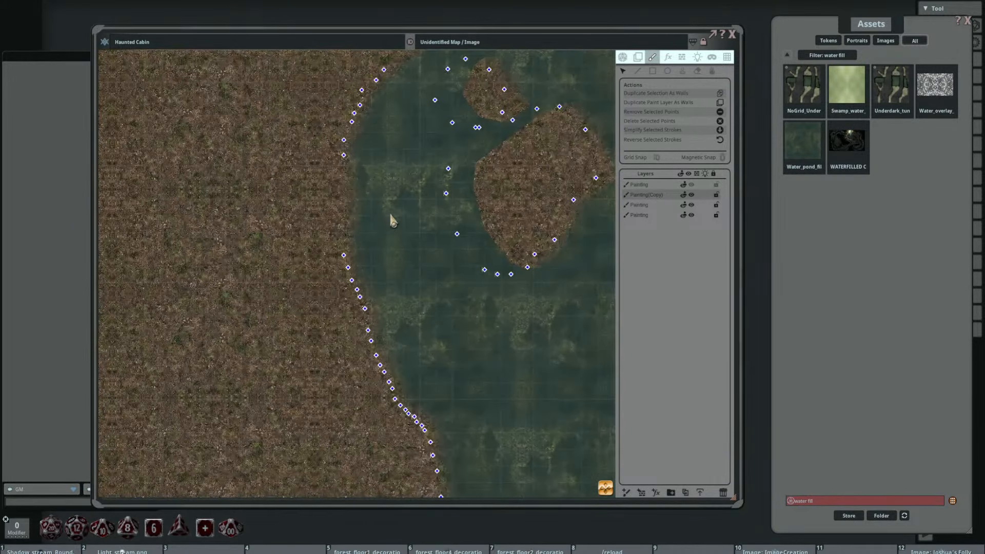
{"action": "scroll", "coordinate": [498, 148], "scroll_direction": "up", "scroll_amount": 2}
{"action": "mouse_move", "coordinate": [586, 65]}
{"action": "left_mouse_down"}
{"action": "mouse_move", "coordinate": [596, 86]}
{"action": "mouse_move", "coordinate": [589, 64]}
{"action": "mouse_move", "coordinate": [587, 106]}
{"action": "mouse_move", "coordinate": [585, 63]}
{"action": "mouse_move", "coordinate": [597, 50]}
{"action": "left_mouse_up"}
{"action": "mouse_move", "coordinate": [571, 175]}
{"action": "left_mouse_down"}
{"action": "mouse_move", "coordinate": [487, 177]}
{"action": "mouse_move", "coordinate": [465, 162]}
{"action": "mouse_move", "coordinate": [487, 211]}
{"action": "mouse_move", "coordinate": [486, 171]}
{"action": "left_mouse_up"}
{"action": "left_click_drag", "start_coordinate": [436, 223], "coordinate": [456, 177]}
{"action": "left_click_drag", "start_coordinate": [391, 231], "coordinate": [388, 100]}
{"action": "scroll", "coordinate": [336, 185], "scroll_direction": "up", "scroll_amount": 4}
{"action": "scroll", "coordinate": [430, 272], "scroll_direction": "down", "scroll_amount": 2}
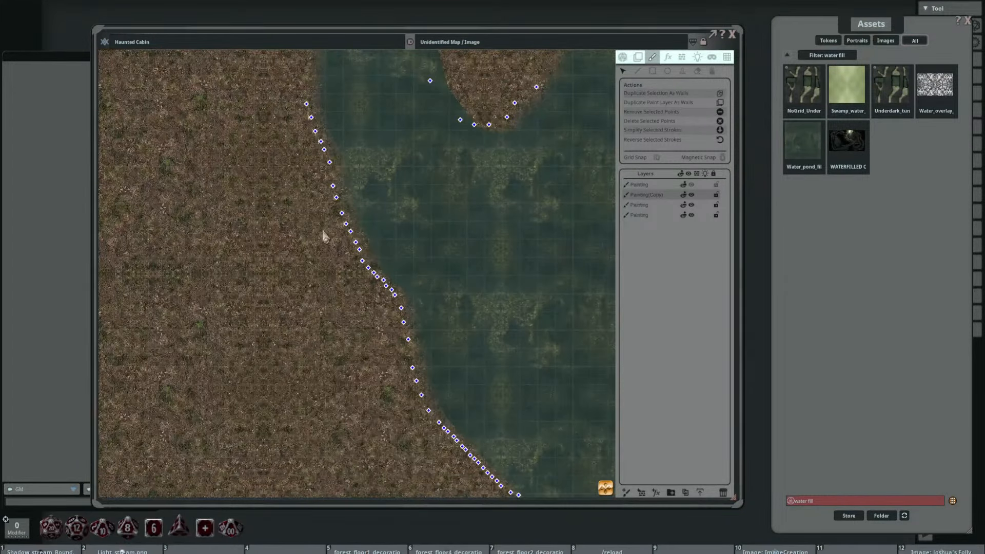
Step: Shift the selected points of the duplicated water layer slightly farther southwest along the western shore
{"action": "scroll", "coordinate": [324, 237], "scroll_direction": "up", "scroll_amount": 2}
{"action": "left_click_drag", "start_coordinate": [398, 297], "coordinate": [388, 303]}
{"action": "left_click", "coordinate": [405, 196]}
{"action": "left_click_drag", "start_coordinate": [405, 196], "coordinate": [455, 338]}
{"action": "mouse_move", "coordinate": [296, 143]}
{"action": "left_mouse_down"}
{"action": "mouse_move", "coordinate": [389, 278]}
{"action": "mouse_move", "coordinate": [371, 274]}
{"action": "mouse_move", "coordinate": [359, 225]}
{"action": "mouse_move", "coordinate": [397, 291]}
{"action": "mouse_move", "coordinate": [365, 272]}
{"action": "left_mouse_up"}
{"action": "left_click", "coordinate": [366, 271]}
{"action": "left_click_drag", "start_coordinate": [418, 191], "coordinate": [476, 376]}
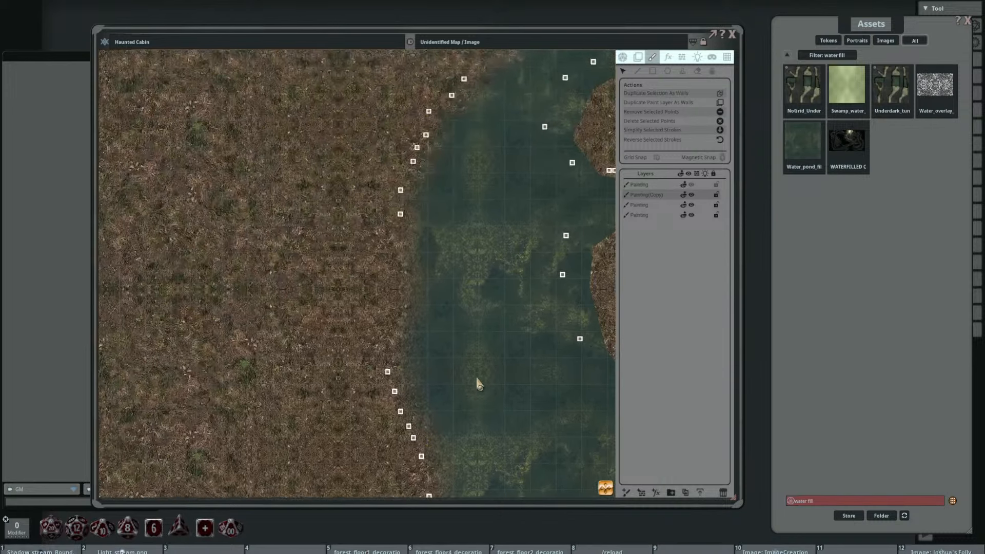
Step: Move the water copy's points along the northwestern shore farther outward onto the land so the faded edge covers the bank
{"action": "scroll", "coordinate": [431, 245], "scroll_direction": "up", "scroll_amount": 4}
{"action": "left_click_drag", "start_coordinate": [351, 97], "coordinate": [459, 265]}
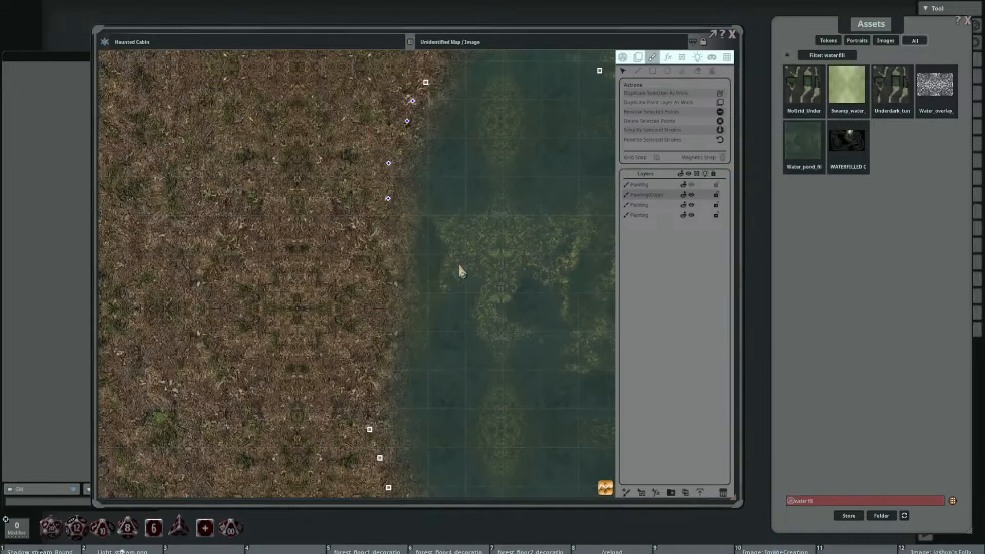
{"action": "left_click_drag", "start_coordinate": [385, 162], "coordinate": [373, 158]}
{"action": "left_click", "coordinate": [373, 158]}
{"action": "scroll", "coordinate": [496, 158], "scroll_direction": "down", "scroll_amount": 2}
{"action": "left_click_drag", "start_coordinate": [497, 158], "coordinate": [344, 288]}
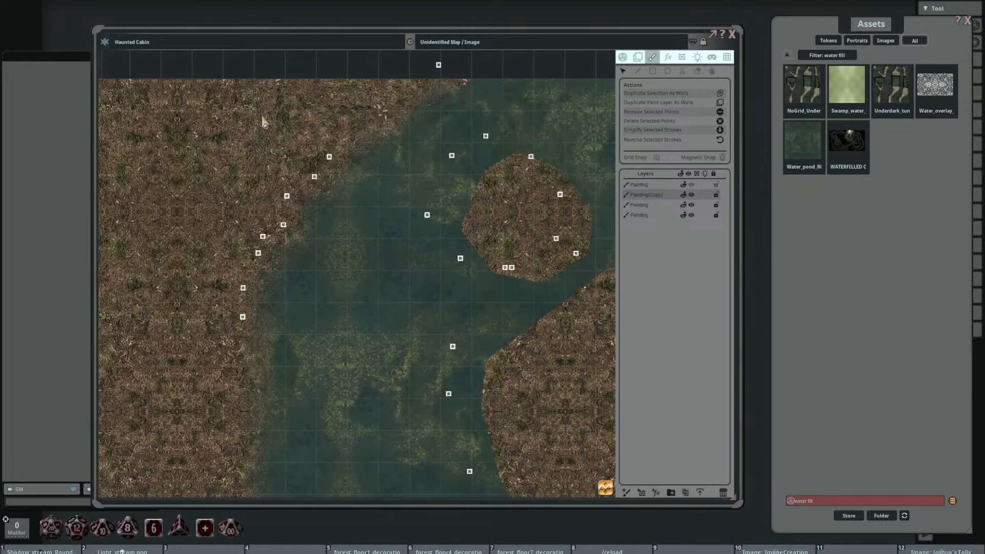
{"action": "left_click_drag", "start_coordinate": [330, 157], "coordinate": [331, 135]}
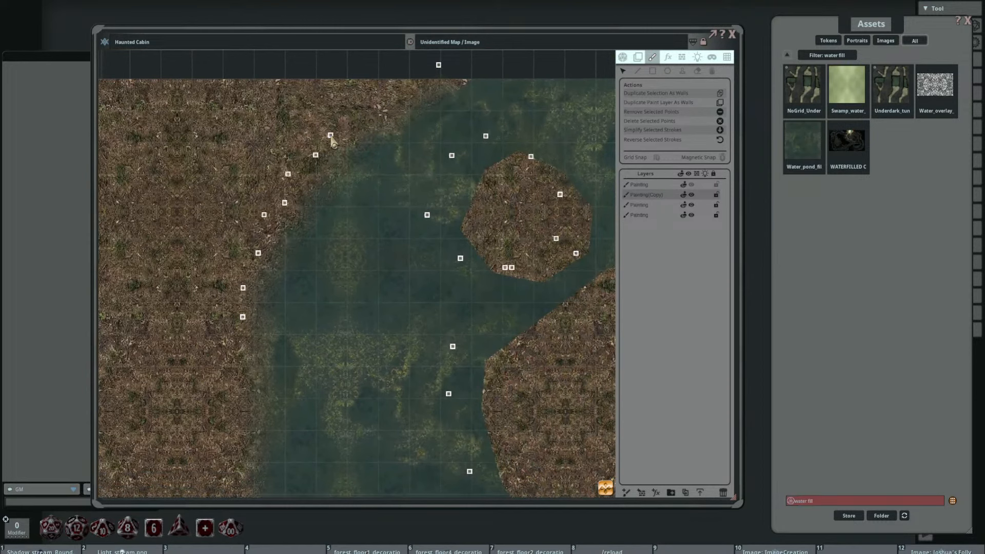
Step: Adjust the water copy's point above the north shore and move its northeastern corner point toward the map's east edge
{"action": "mouse_move", "coordinate": [438, 65]}
{"action": "left_mouse_down"}
{"action": "mouse_move", "coordinate": [448, 55]}
{"action": "mouse_move", "coordinate": [433, 68]}
{"action": "mouse_move", "coordinate": [450, 72]}
{"action": "mouse_move", "coordinate": [444, 61]}
{"action": "left_mouse_up"}
{"action": "scroll", "coordinate": [494, 125], "scroll_direction": "down", "scroll_amount": 3}
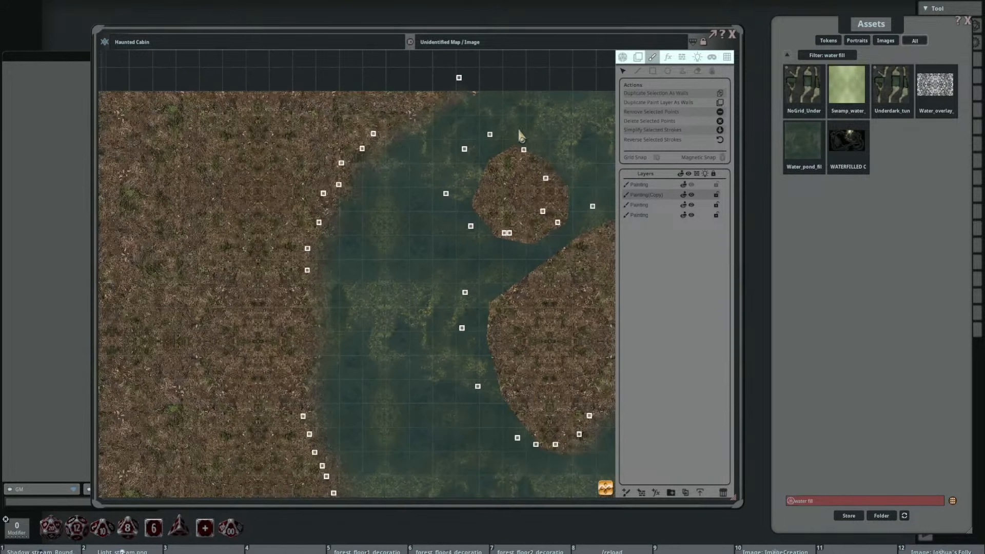
{"action": "left_click_drag", "start_coordinate": [526, 133], "coordinate": [344, 140]}
{"action": "scroll", "coordinate": [457, 136], "scroll_direction": "up", "scroll_amount": 1}
{"action": "mouse_move", "coordinate": [550, 83]}
{"action": "left_mouse_down"}
{"action": "mouse_move", "coordinate": [589, 84]}
{"action": "mouse_move", "coordinate": [569, 82]}
{"action": "left_mouse_up"}
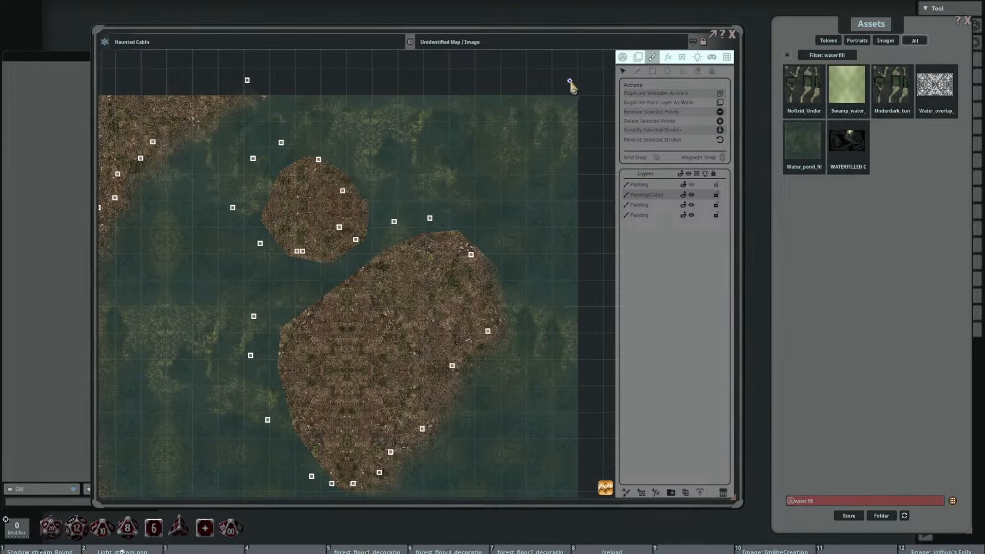
Step: Pull the water copy's points around the small island inward onto the land so the faded water overlaps its edge
{"action": "scroll", "coordinate": [431, 136], "scroll_direction": "down", "scroll_amount": 3}
{"action": "scroll", "coordinate": [404, 138], "scroll_direction": "up", "scroll_amount": 2}
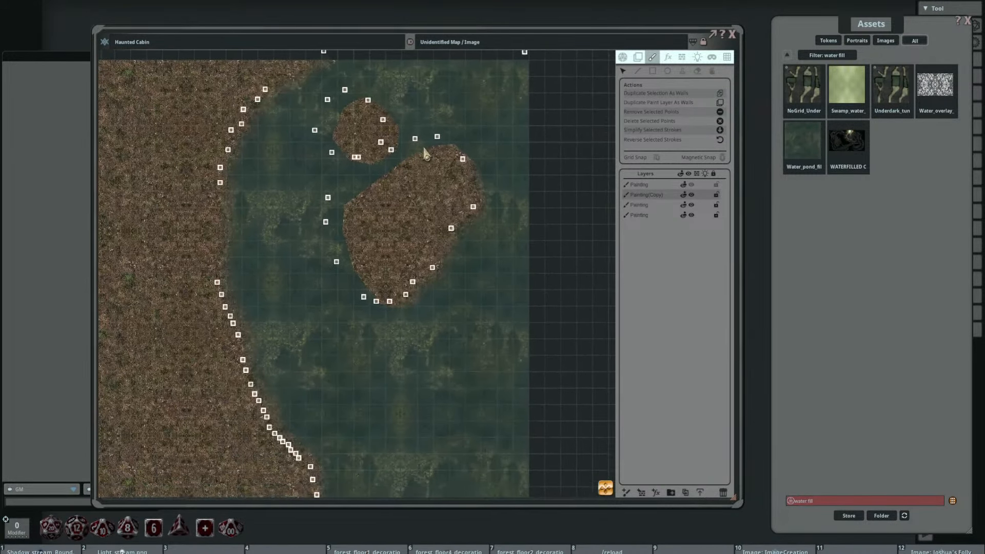
{"action": "scroll", "coordinate": [402, 135], "scroll_direction": "up", "scroll_amount": 2}
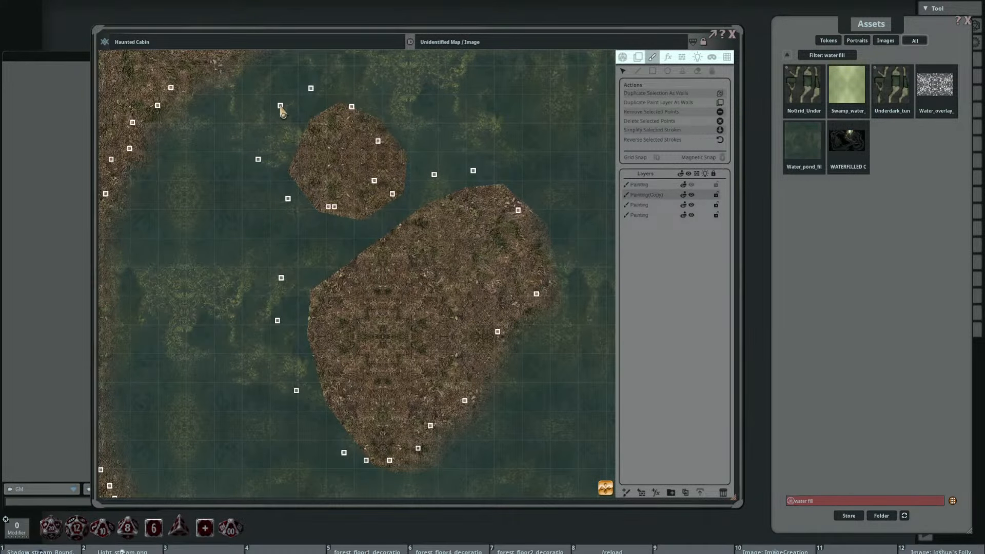
{"action": "mouse_move", "coordinate": [309, 135]}
{"action": "left_mouse_down"}
{"action": "mouse_move", "coordinate": [323, 134]}
{"action": "mouse_move", "coordinate": [311, 131]}
{"action": "left_mouse_up"}
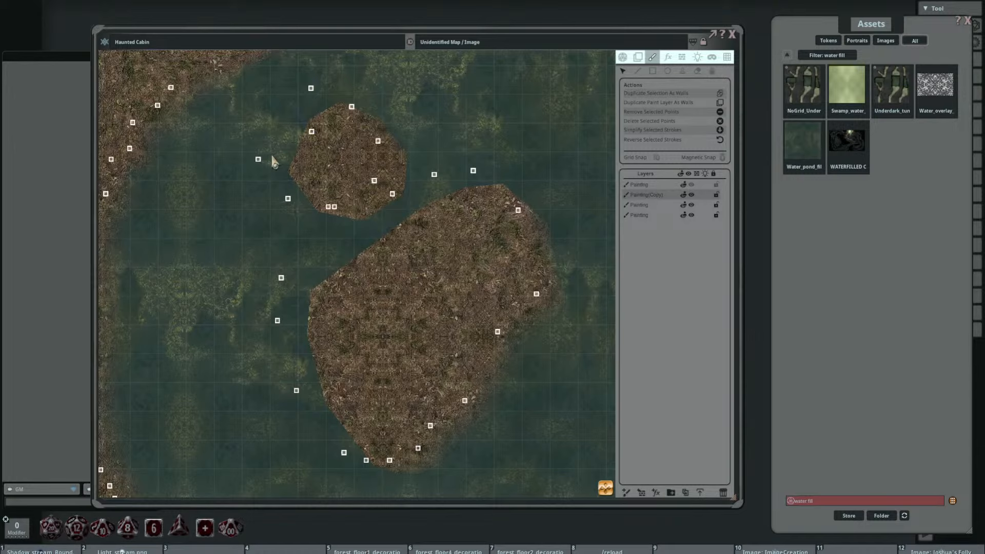
{"action": "left_click_drag", "start_coordinate": [258, 159], "coordinate": [317, 163]}
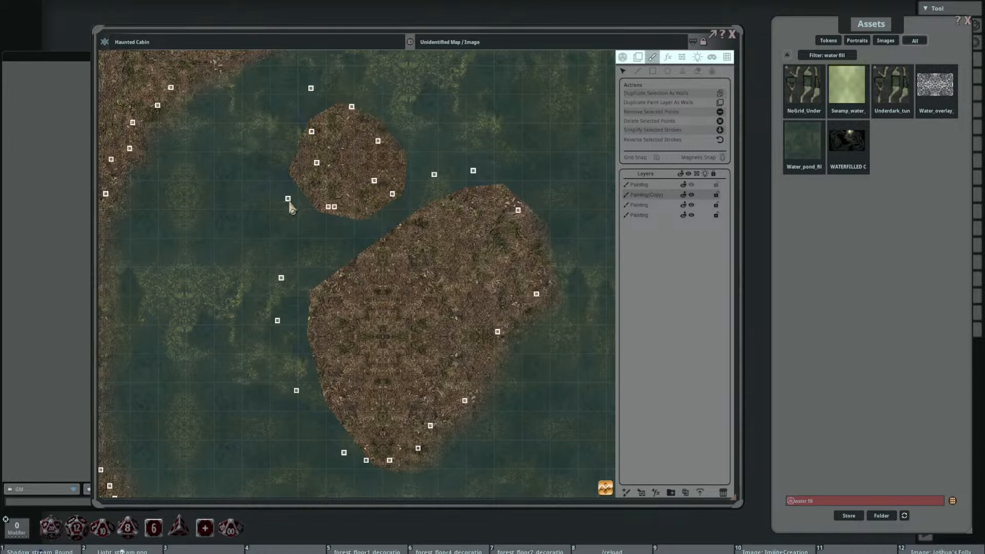
{"action": "mouse_move", "coordinate": [287, 198]}
{"action": "left_mouse_down"}
{"action": "mouse_move", "coordinate": [325, 185]}
{"action": "mouse_move", "coordinate": [337, 209]}
{"action": "mouse_move", "coordinate": [382, 159]}
{"action": "left_mouse_up"}
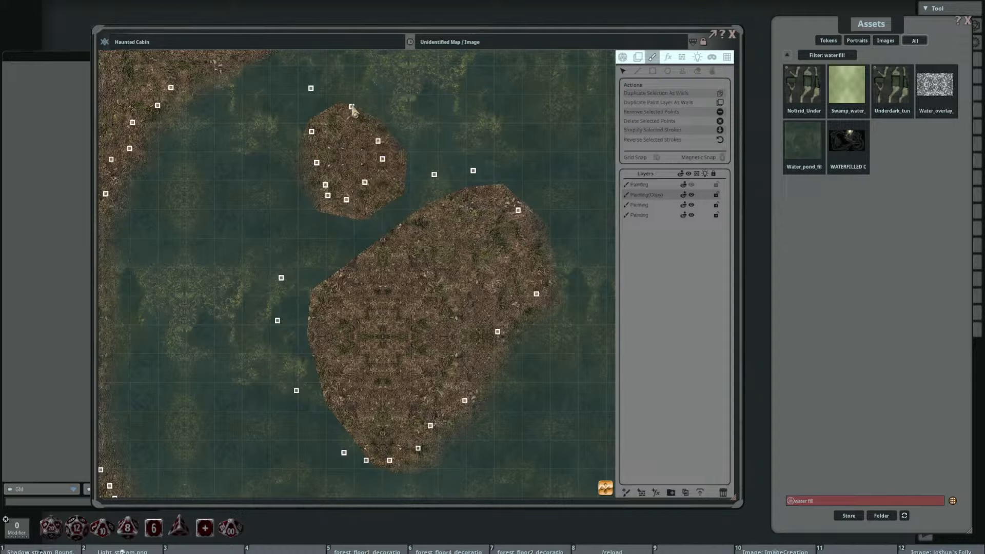
{"action": "mouse_move", "coordinate": [352, 107]}
{"action": "left_mouse_down"}
{"action": "mouse_move", "coordinate": [353, 122]}
{"action": "mouse_move", "coordinate": [325, 145]}
{"action": "left_mouse_up"}
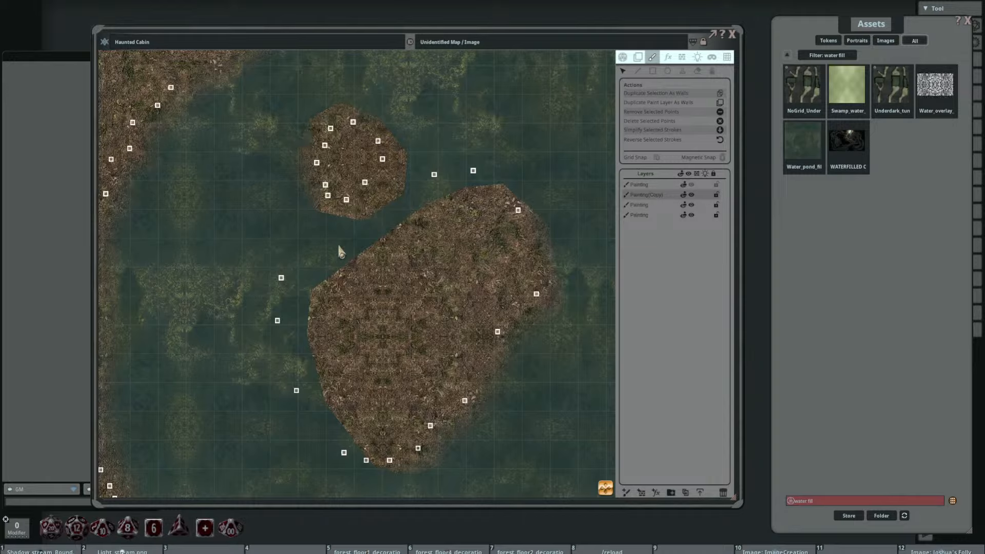
Step: Pull the water copy's points inward around the large island's north, west and south sides to fade its shoreline
{"action": "left_click_drag", "start_coordinate": [434, 175], "coordinate": [429, 234]}
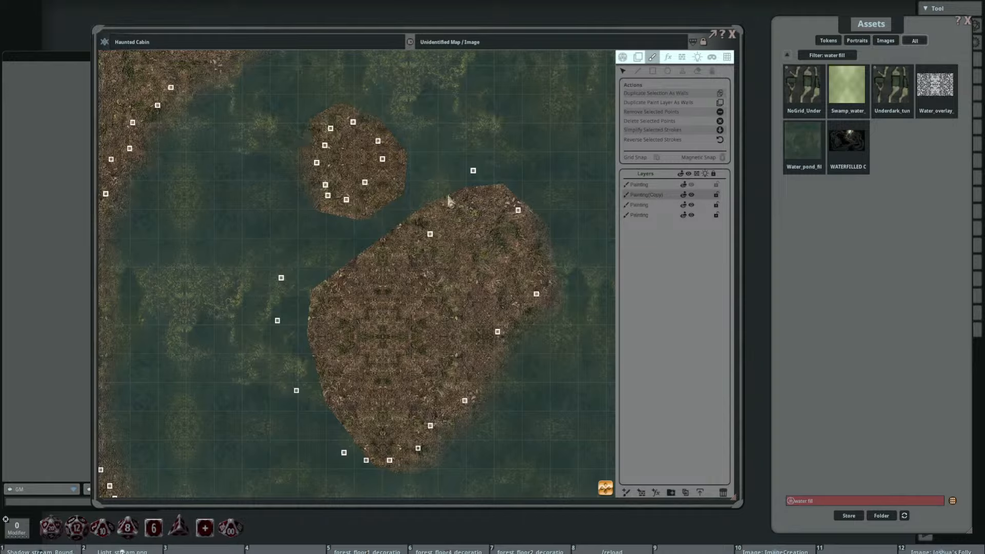
{"action": "left_click_drag", "start_coordinate": [473, 170], "coordinate": [461, 229]}
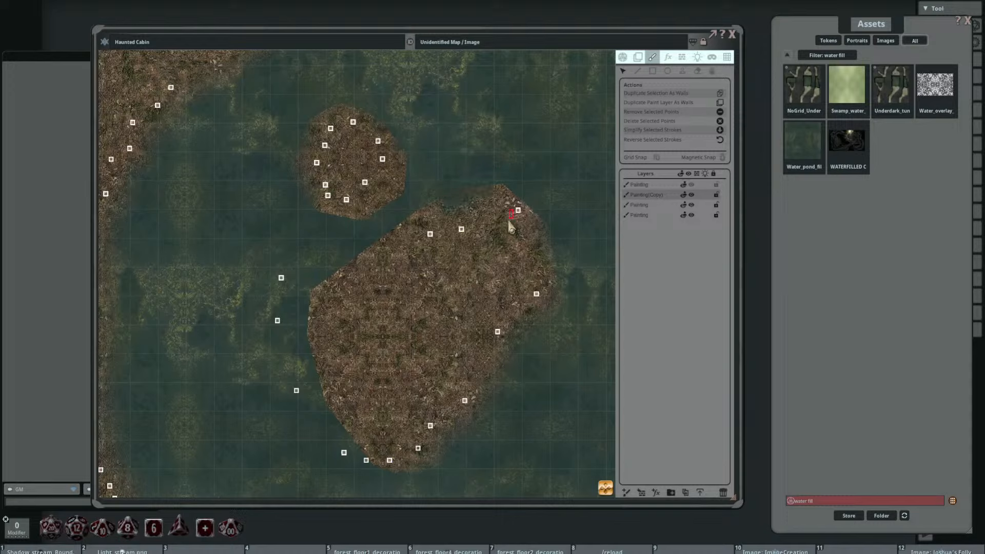
{"action": "left_click_drag", "start_coordinate": [515, 210], "coordinate": [506, 229]}
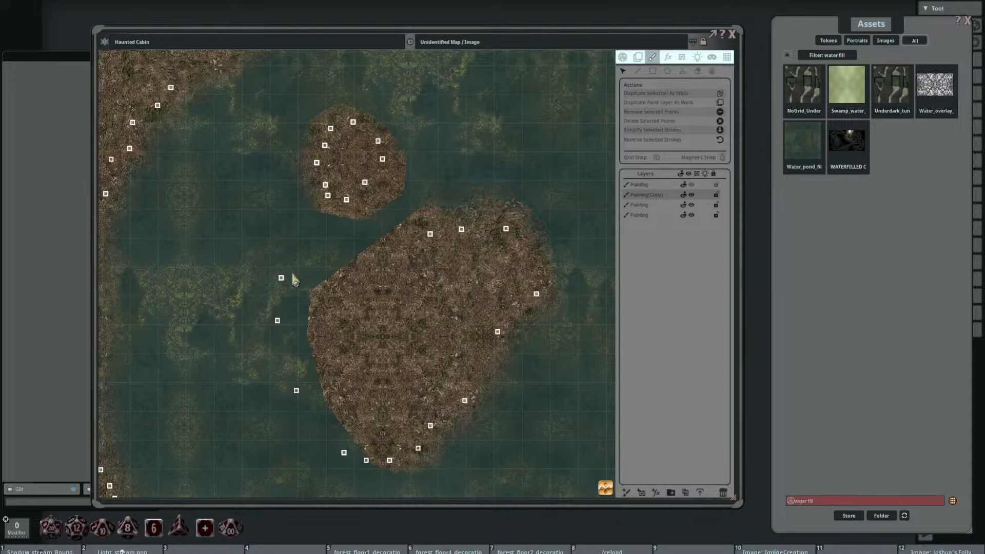
{"action": "left_click_drag", "start_coordinate": [281, 278], "coordinate": [356, 309]}
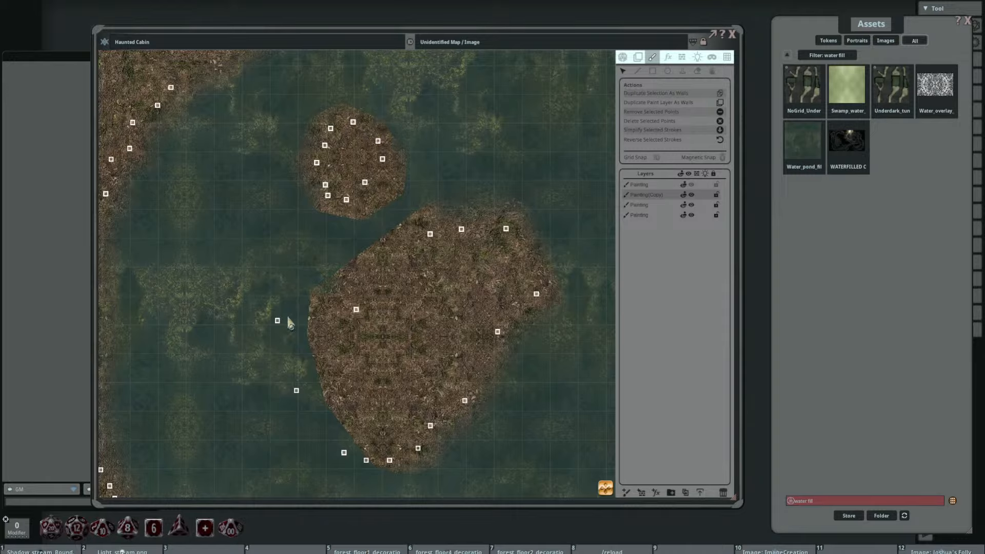
{"action": "left_click_drag", "start_coordinate": [278, 320], "coordinate": [344, 349]}
{"action": "left_click_drag", "start_coordinate": [297, 391], "coordinate": [362, 405]}
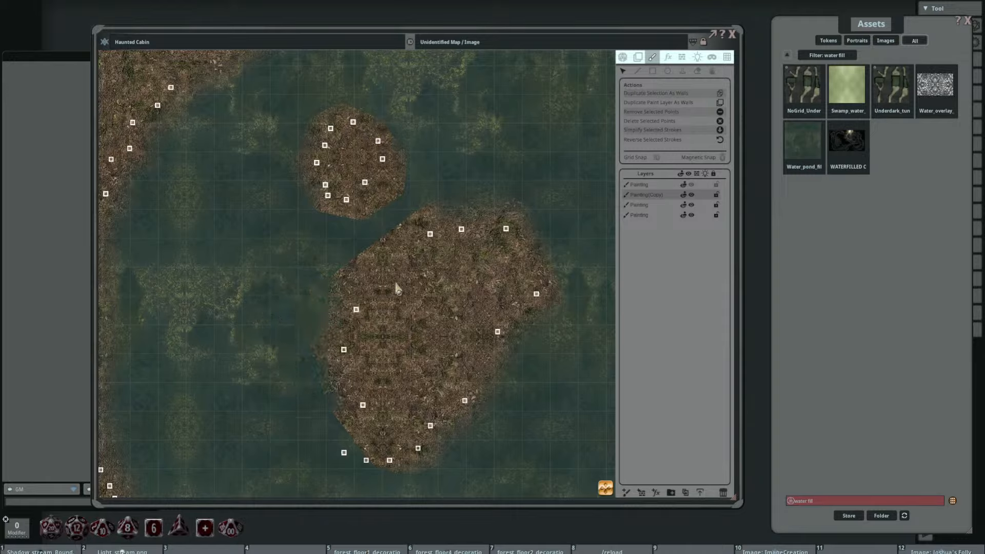
{"action": "left_click_drag", "start_coordinate": [393, 307], "coordinate": [313, 204]}
{"action": "mouse_move", "coordinate": [264, 350]}
{"action": "left_mouse_down"}
{"action": "mouse_move", "coordinate": [286, 327]}
{"action": "mouse_move", "coordinate": [298, 347]}
{"action": "left_mouse_up"}
{"action": "left_click_drag", "start_coordinate": [362, 208], "coordinate": [393, 244]}
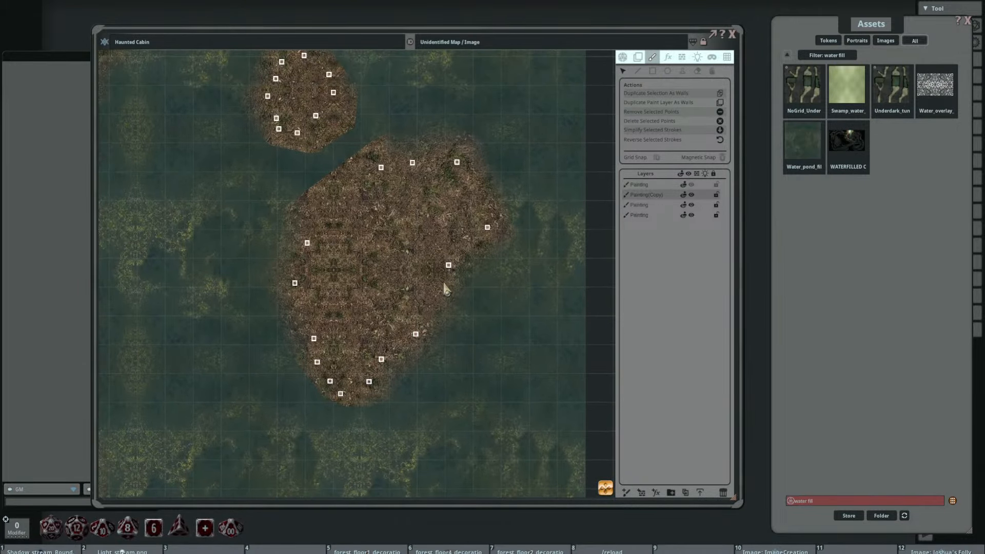
Step: Rotate and adjust the duplicated water layer's fill image with Edit Filled Strokes to break up the repeating water pattern
{"action": "scroll", "coordinate": [351, 360], "scroll_direction": "down", "scroll_amount": 3}
{"action": "left_click_drag", "start_coordinate": [340, 303], "coordinate": [370, 200]}
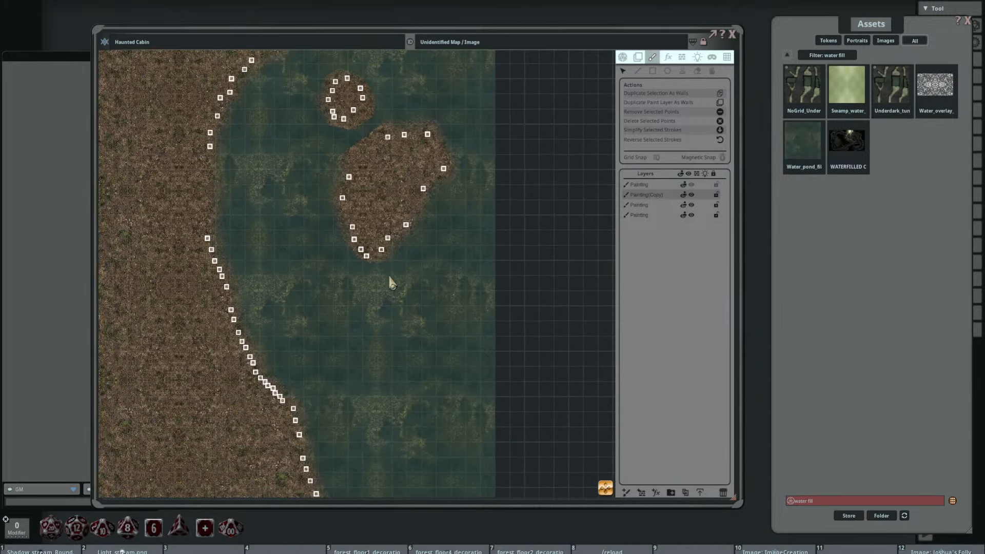
{"action": "scroll", "coordinate": [362, 276], "scroll_direction": "down", "scroll_amount": 1}
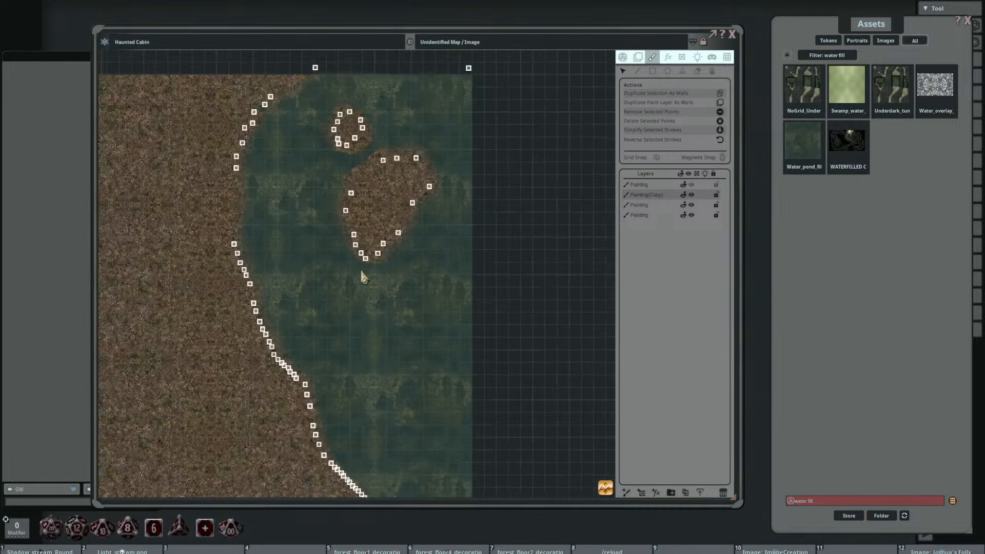
{"action": "scroll", "coordinate": [362, 275], "scroll_direction": "down", "scroll_amount": 2}
{"action": "left_click_drag", "start_coordinate": [338, 282], "coordinate": [453, 232]}
{"action": "left_click_drag", "start_coordinate": [482, 275], "coordinate": [468, 271]}
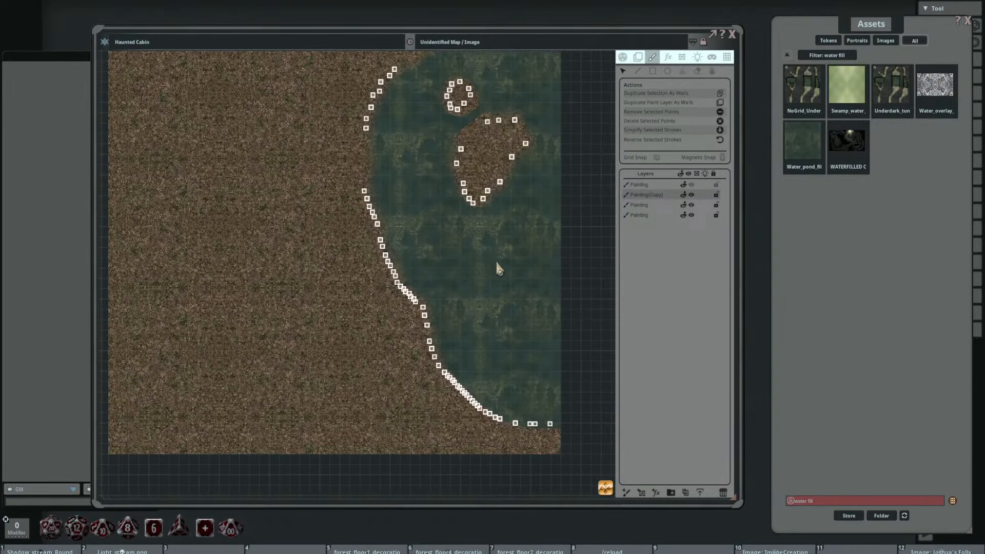
{"action": "left_click", "coordinate": [712, 71]}
{"action": "scroll", "coordinate": [420, 174], "scroll_direction": "up", "scroll_amount": 1}
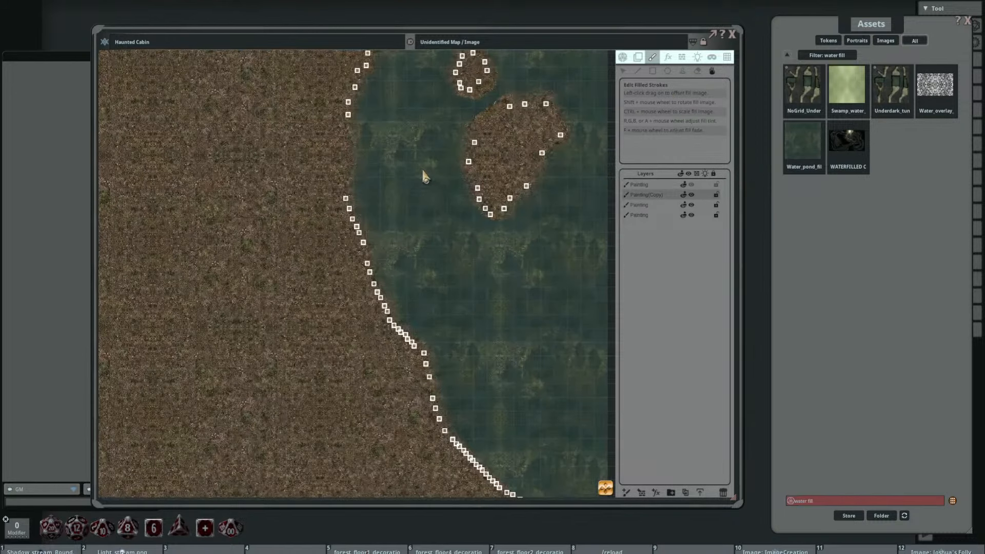
{"action": "scroll", "coordinate": [423, 176], "scroll_direction": "down", "scroll_amount": 5, "text": "shift"}
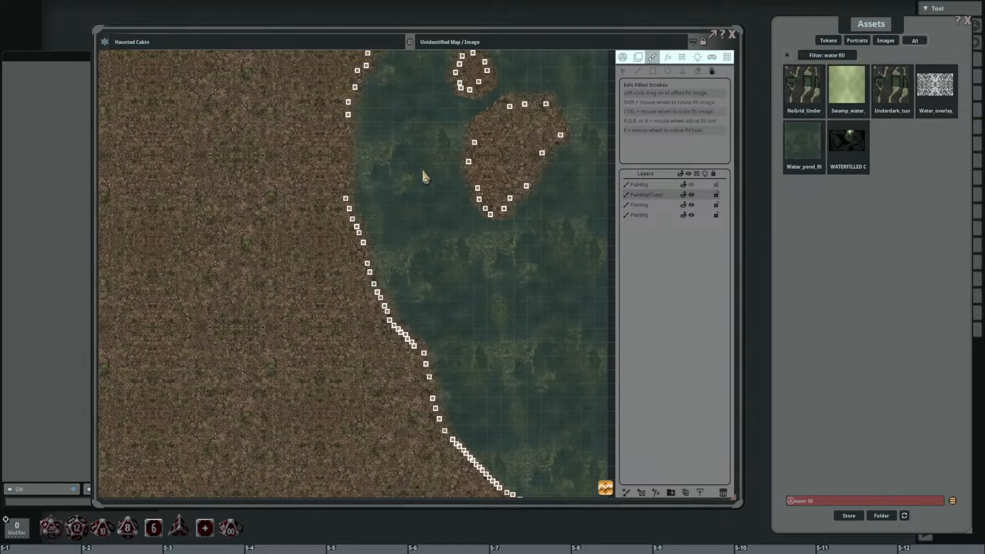
{"action": "scroll", "coordinate": [423, 173], "scroll_direction": "down", "scroll_amount": 2, "text": "shift"}
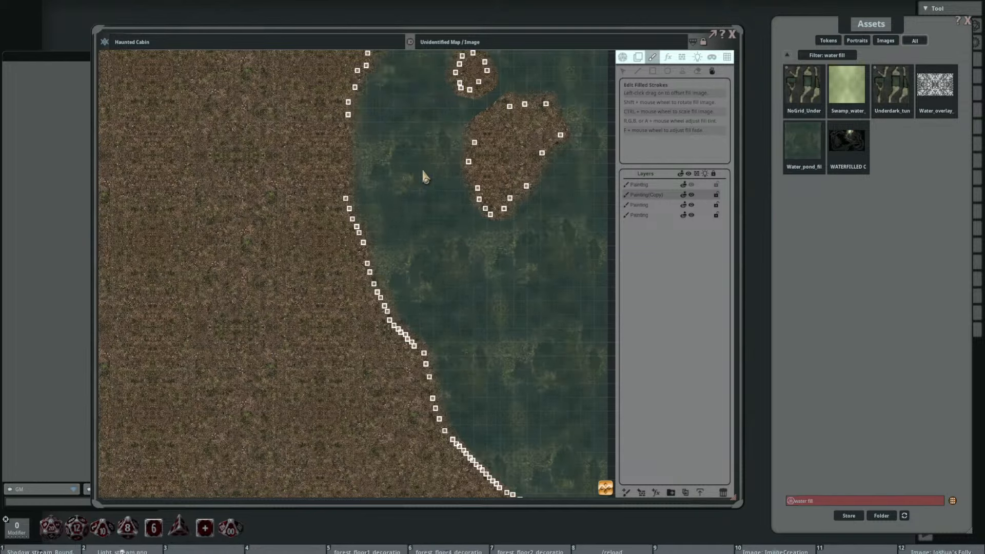
{"action": "scroll", "coordinate": [423, 172], "scroll_direction": "up", "scroll_amount": 4, "text": "ctrl"}
{"action": "left_click_drag", "start_coordinate": [424, 190], "coordinate": [466, 184]}
{"action": "scroll", "coordinate": [425, 215], "scroll_direction": "down", "scroll_amount": 4}
{"action": "left_click_drag", "start_coordinate": [495, 234], "coordinate": [425, 245]}
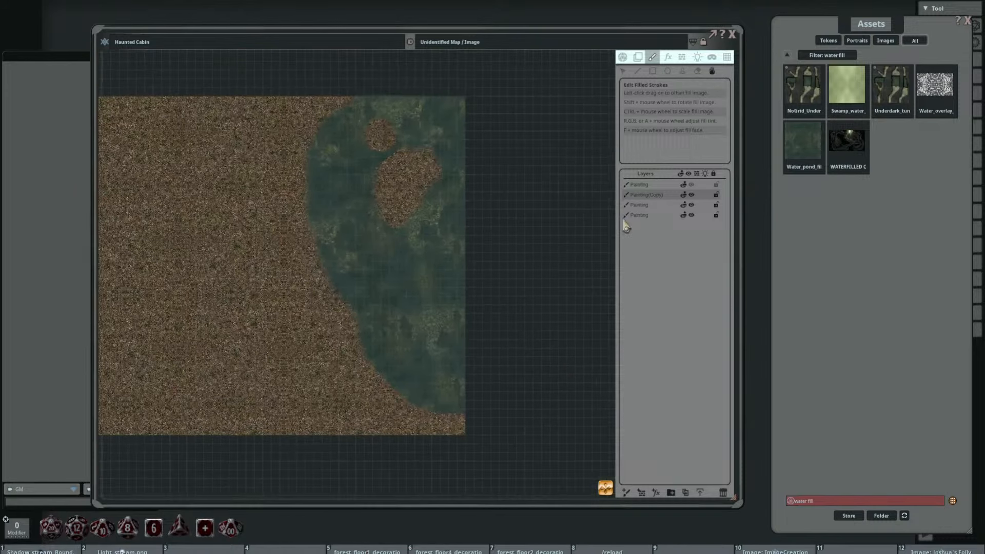
Step: Select the original water layer and check how its texture combines with the copy across the lake and shoreline
{"action": "left_click", "coordinate": [647, 204]}
{"action": "scroll", "coordinate": [468, 218], "scroll_direction": "up", "scroll_amount": 3}
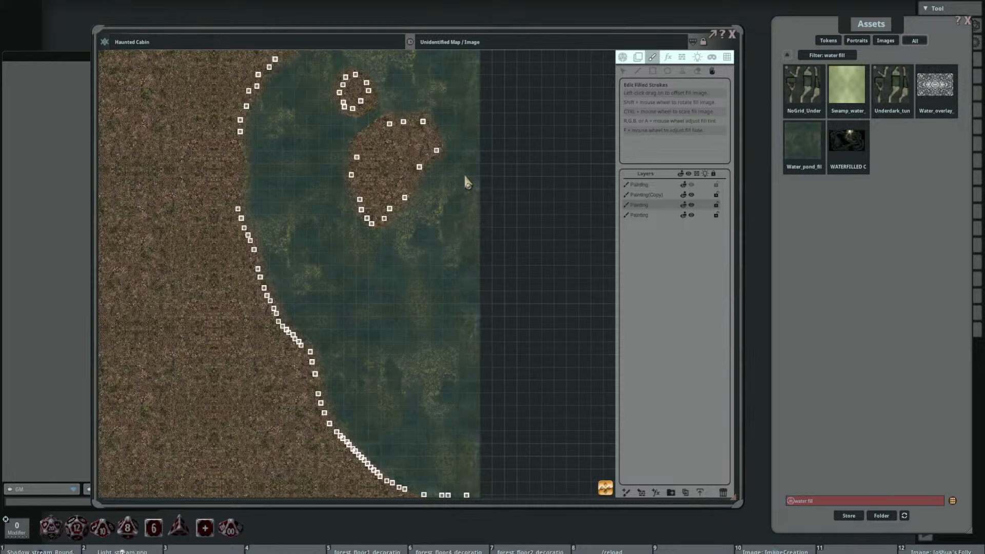
{"action": "left_click", "coordinate": [448, 200]}
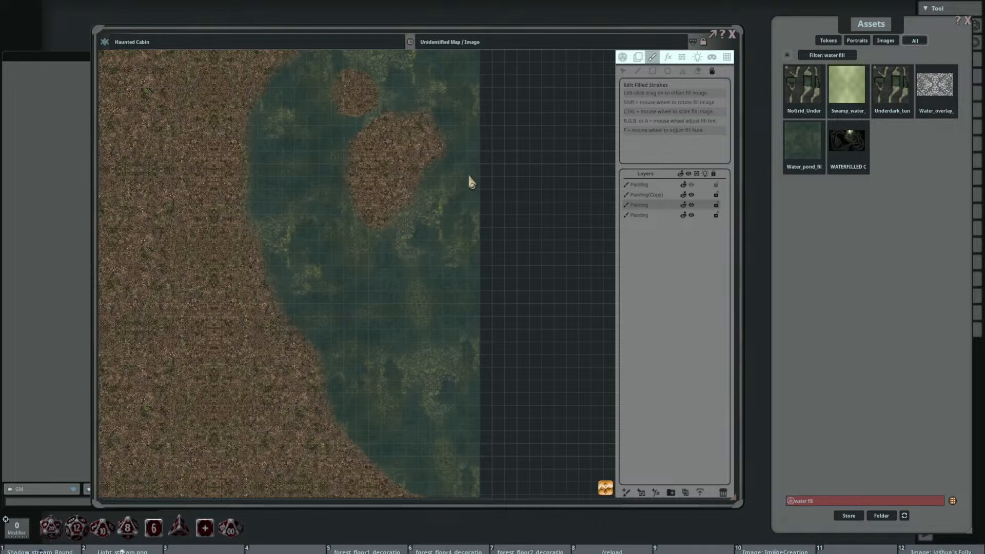
{"action": "scroll", "coordinate": [461, 164], "scroll_direction": "down", "scroll_amount": 3}
{"action": "left_click_drag", "start_coordinate": [418, 192], "coordinate": [435, 226]}
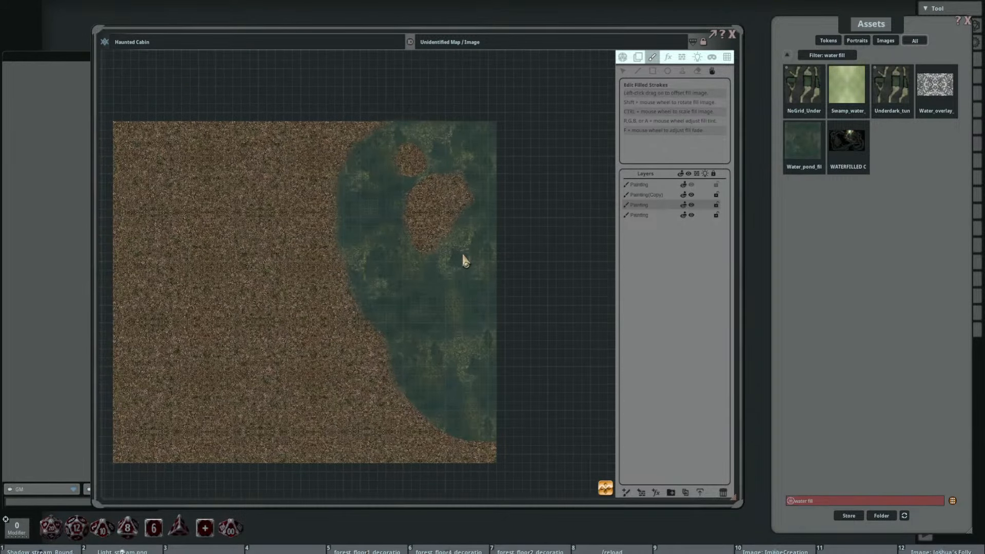
{"action": "scroll", "coordinate": [409, 205], "scroll_direction": "up", "scroll_amount": 5}
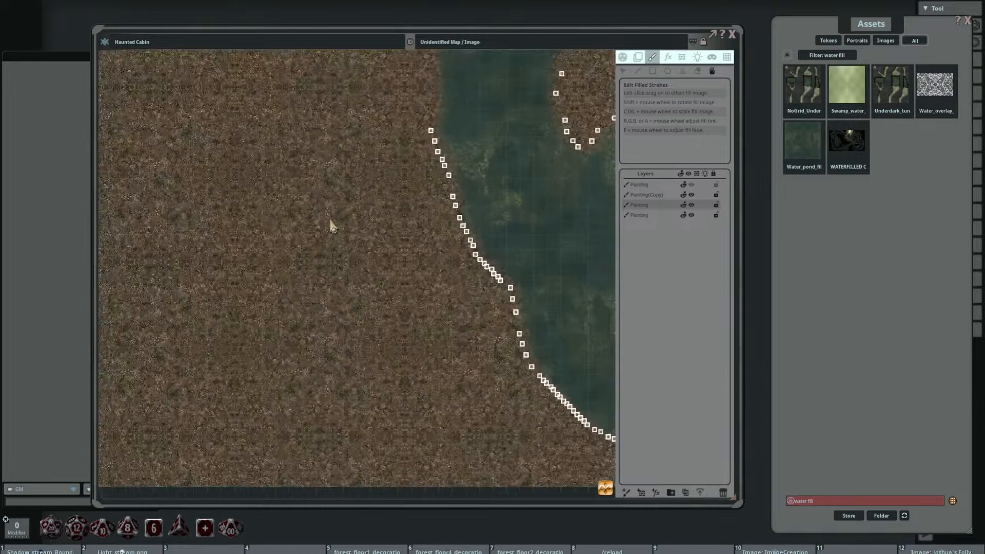
{"action": "scroll", "coordinate": [344, 221], "scroll_direction": "down", "scroll_amount": 3}
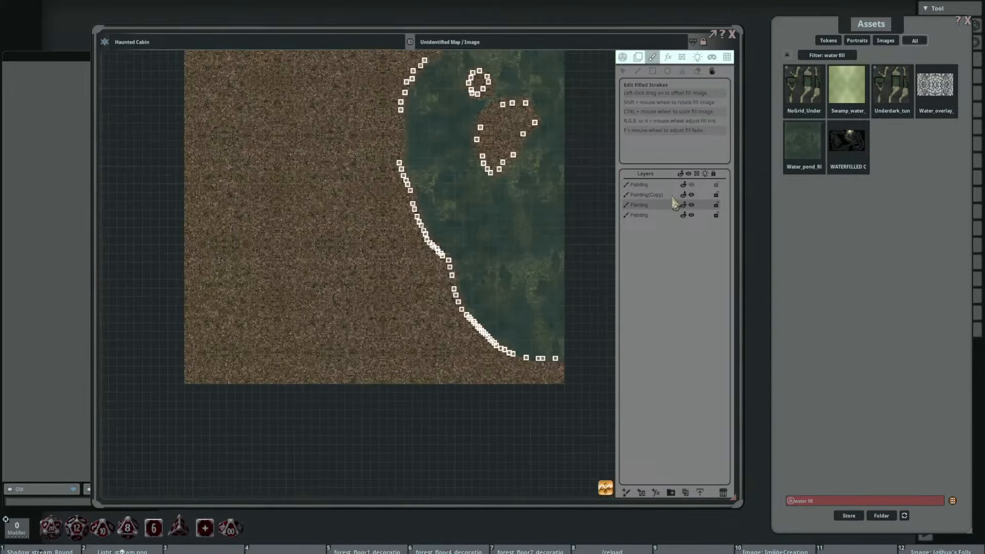
Step: Show the hidden sketch layer over the textured map for comparison, and select the original water layer below the water copy
{"action": "left_click", "coordinate": [690, 184]}
{"action": "scroll", "coordinate": [400, 215], "scroll_direction": "up", "scroll_amount": 3}
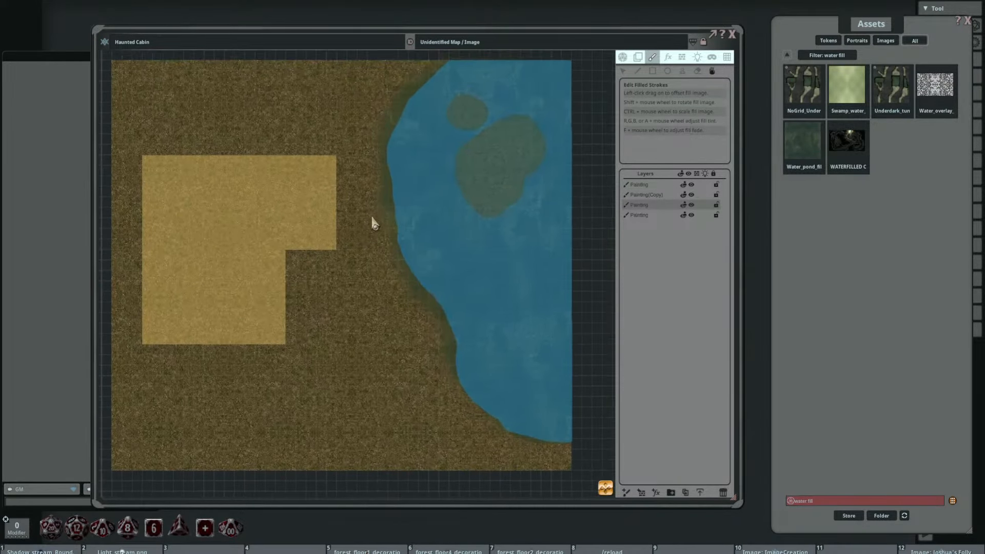
{"action": "left_click_drag", "start_coordinate": [355, 246], "coordinate": [409, 226]}
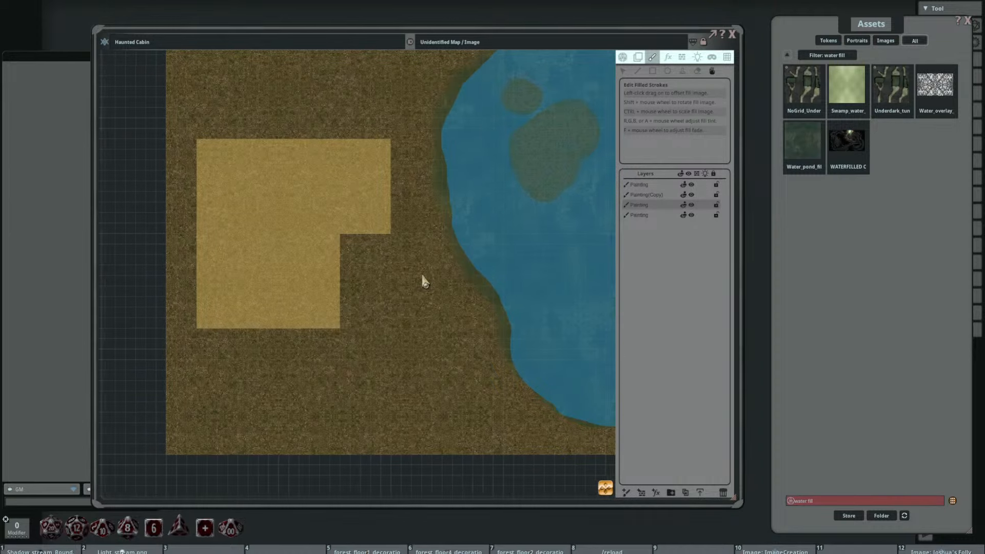
{"action": "left_click_drag", "start_coordinate": [465, 275], "coordinate": [468, 269]}
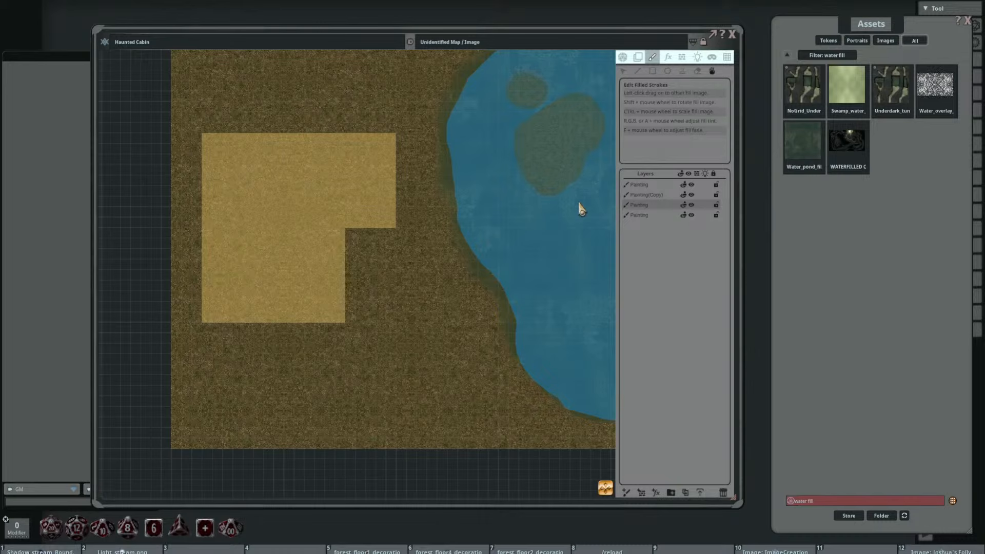
{"action": "left_click", "coordinate": [650, 195]}
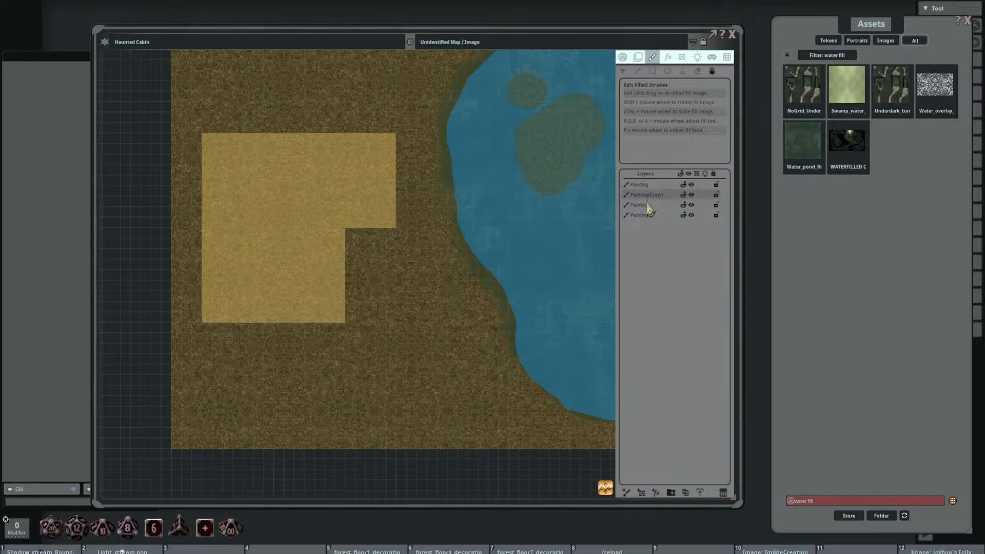
{"action": "left_click", "coordinate": [647, 204]}
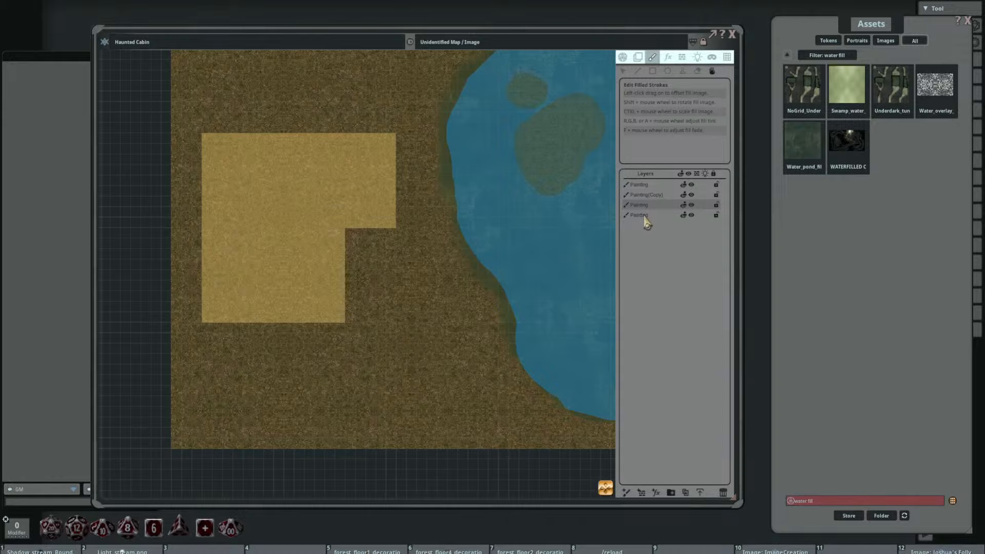
Step: Rename the bottom painting layer that holds the ground texture as Ground
{"action": "left_click", "coordinate": [644, 215]}
{"action": "double_click", "coordinate": [645, 219]}
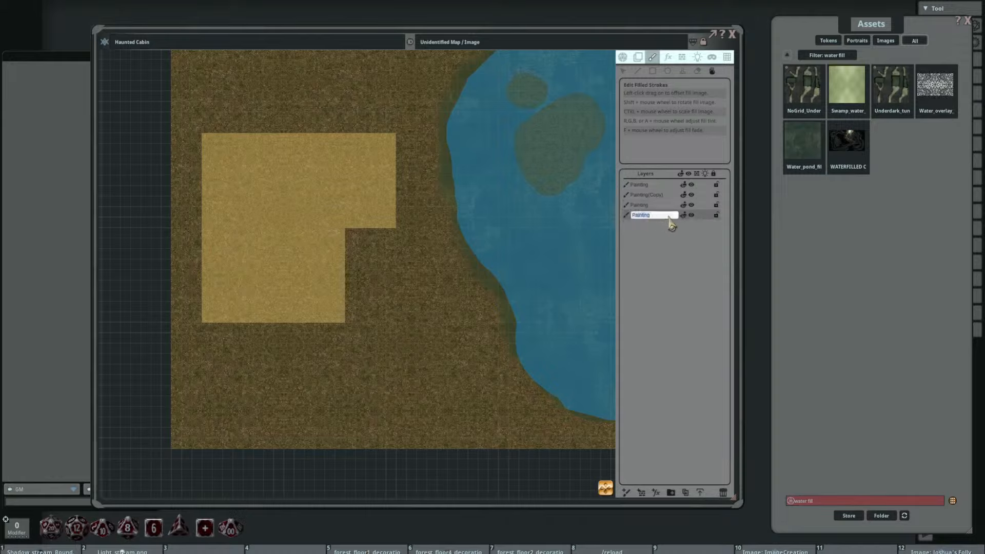
{"action": "type", "text": "Ground"}
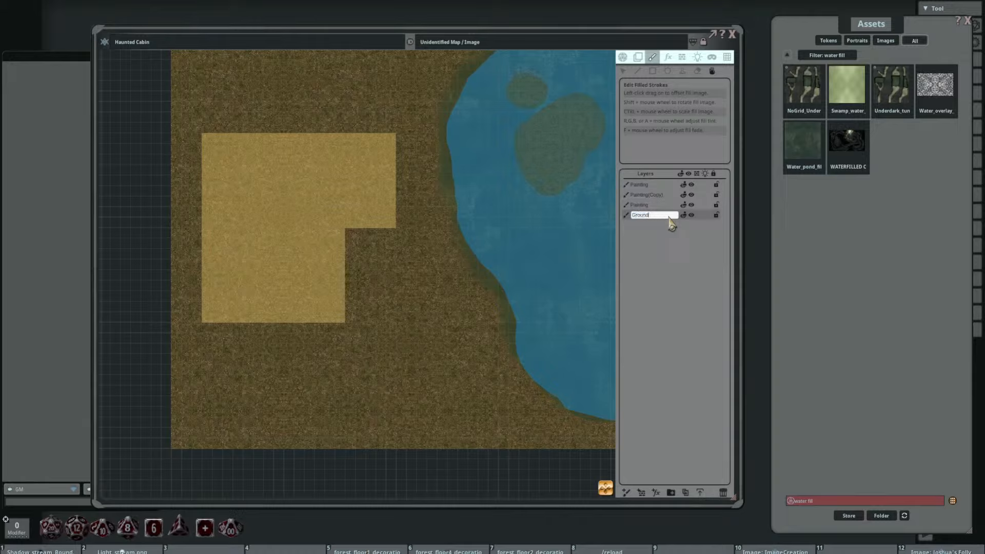
{"action": "key", "text": "Return"}
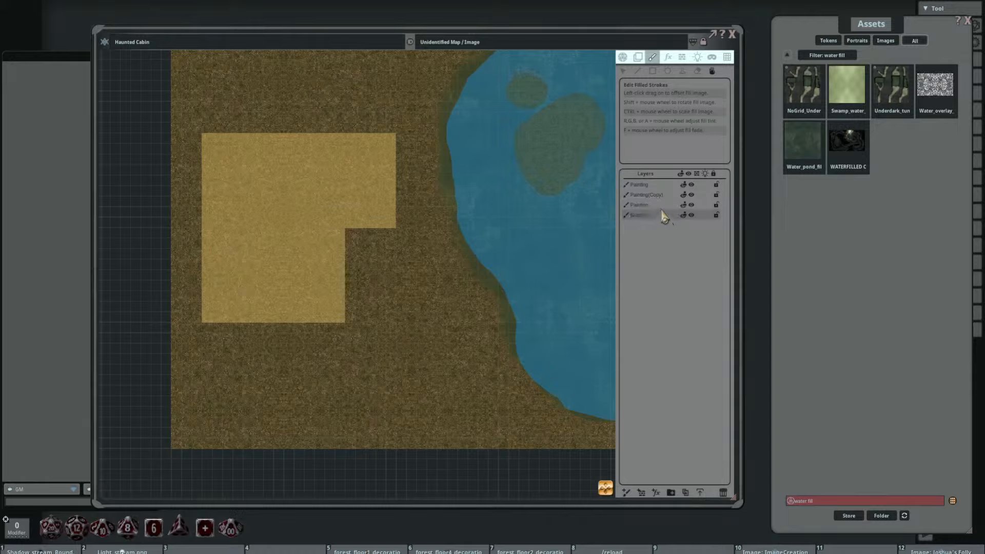
Step: Rename the faded water copy layer as WaterFade and the original water layer beneath it as Water
{"action": "left_click", "coordinate": [653, 195]}
{"action": "double_click", "coordinate": [652, 196]}
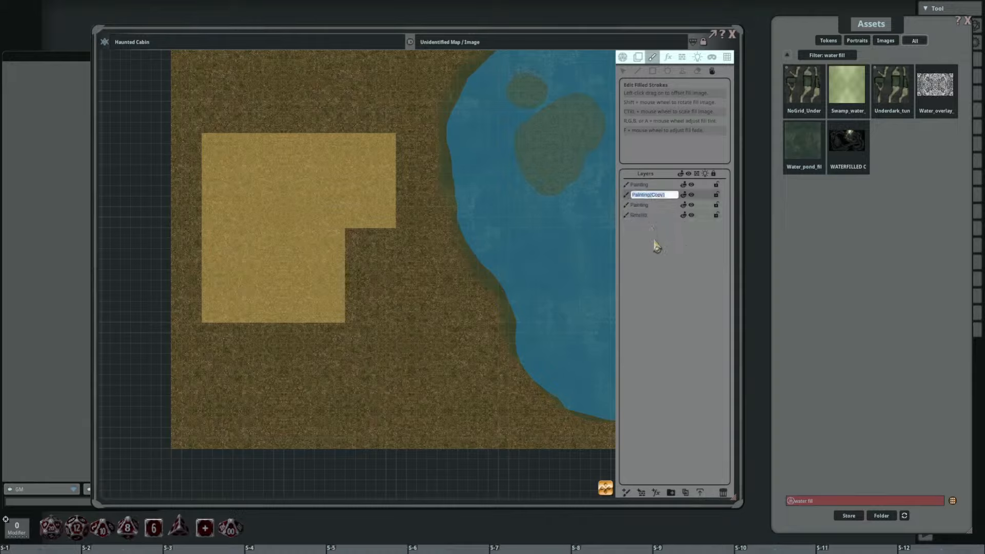
{"action": "type", "text": "WaterFade"}
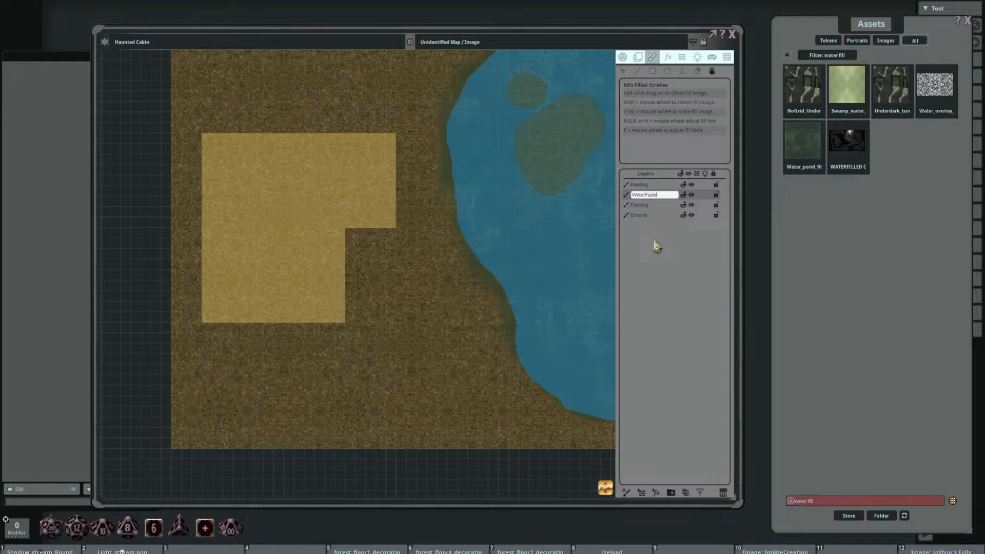
{"action": "double_click", "coordinate": [652, 205]}
{"action": "type", "text": "We"}
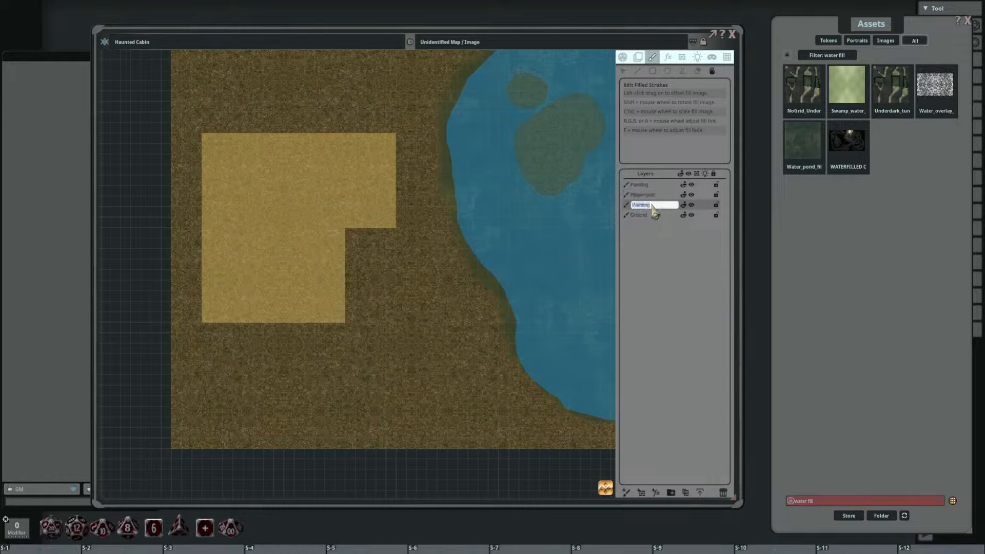
{"action": "key", "text": "Return"}
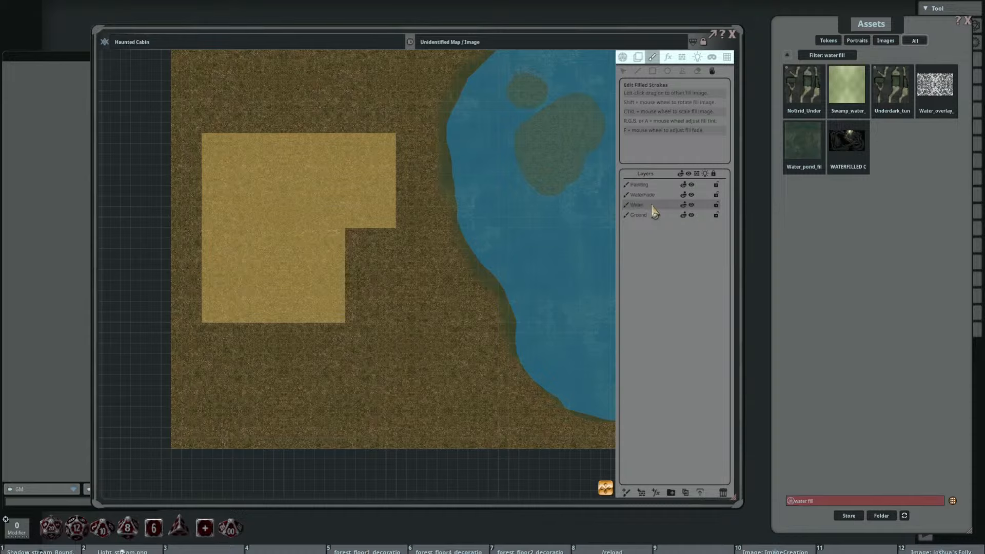
Step: Hide the top sketch layer to inspect the textured map, and clear the water fill filter from the assets
{"action": "left_click", "coordinate": [647, 184]}
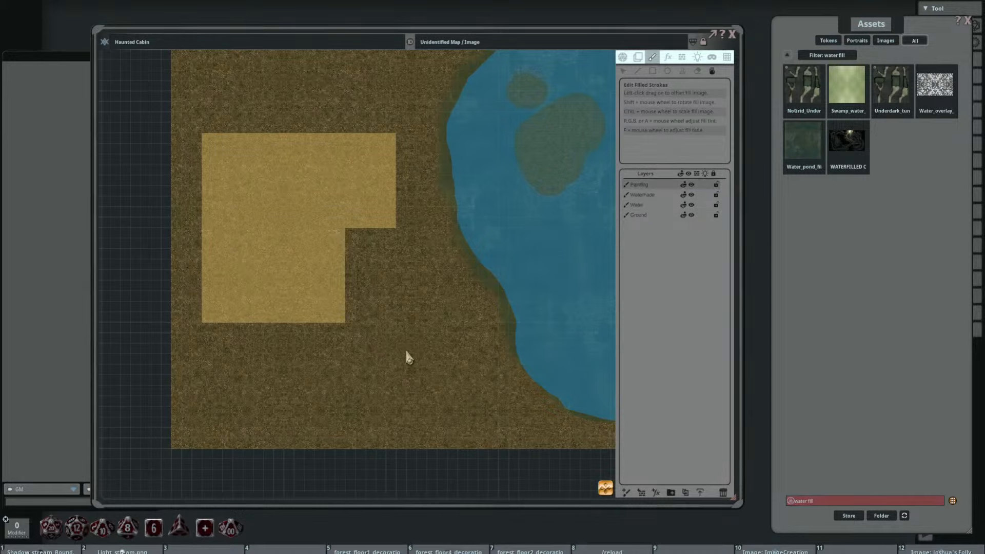
{"action": "left_click_drag", "start_coordinate": [440, 332], "coordinate": [410, 333]}
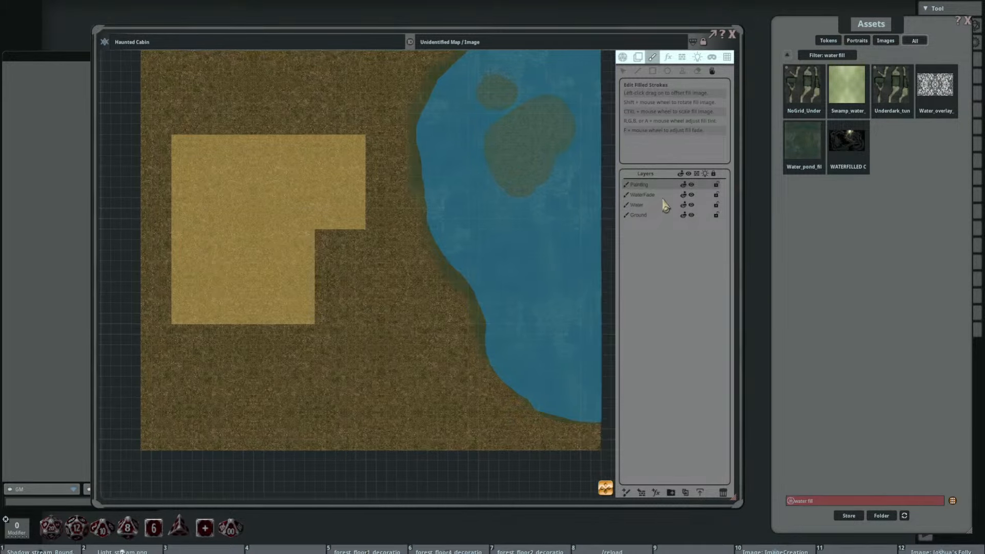
{"action": "left_click", "coordinate": [691, 193]}
{"action": "scroll", "coordinate": [414, 281], "scroll_direction": "down", "scroll_amount": 2}
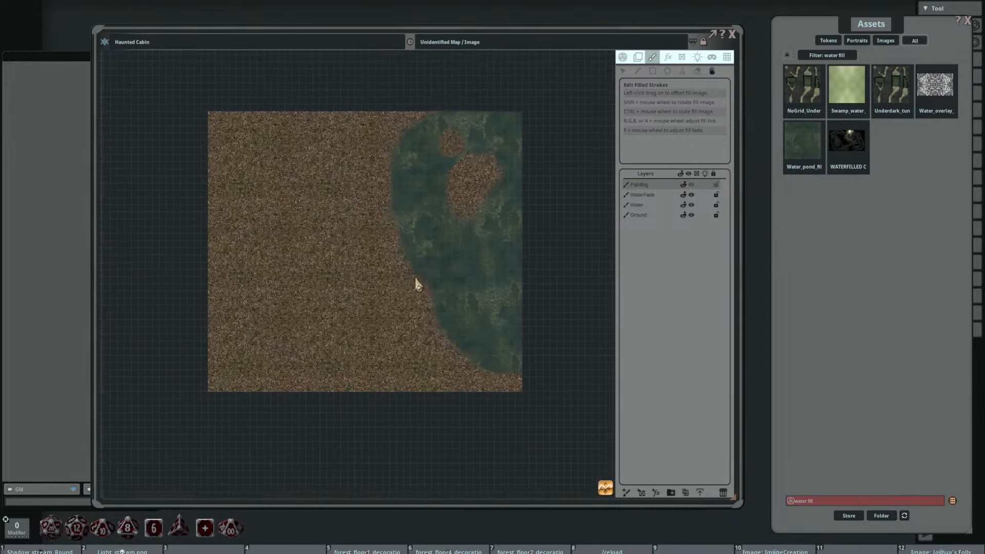
{"action": "scroll", "coordinate": [370, 277], "scroll_direction": "up", "scroll_amount": 3}
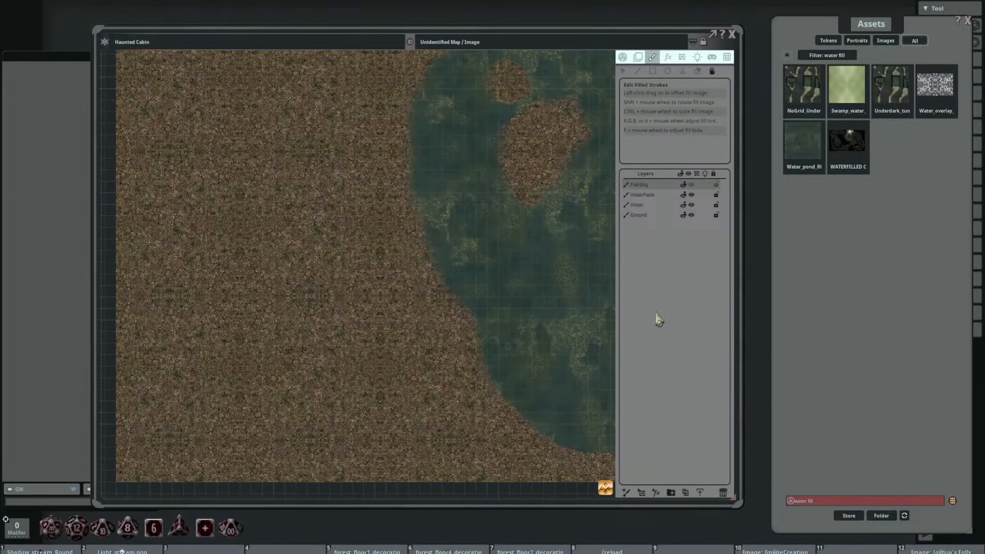
{"action": "left_click", "coordinate": [787, 56]}
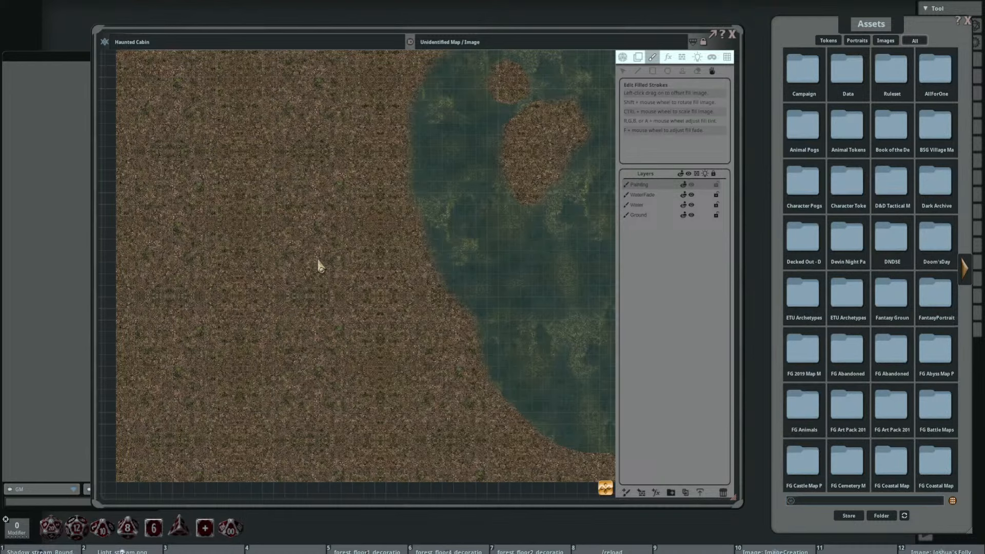
{"action": "scroll", "coordinate": [332, 268], "scroll_direction": "down", "scroll_amount": 1}
{"action": "scroll", "coordinate": [331, 263], "scroll_direction": "up", "scroll_amount": 1}
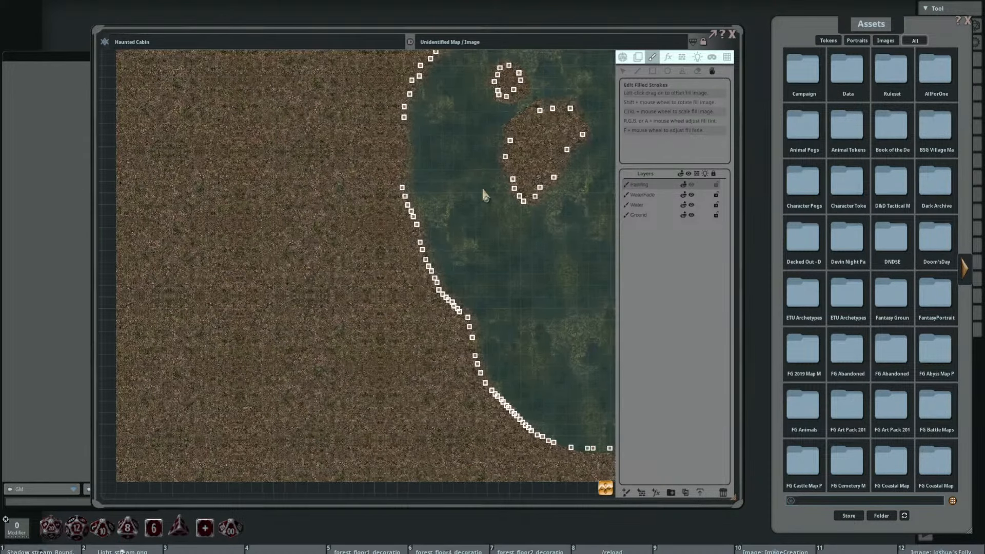
Step: Add a paint layer named Cabin directly below the sketch layer, and show the sketch again
{"action": "left_click", "coordinate": [626, 493]}
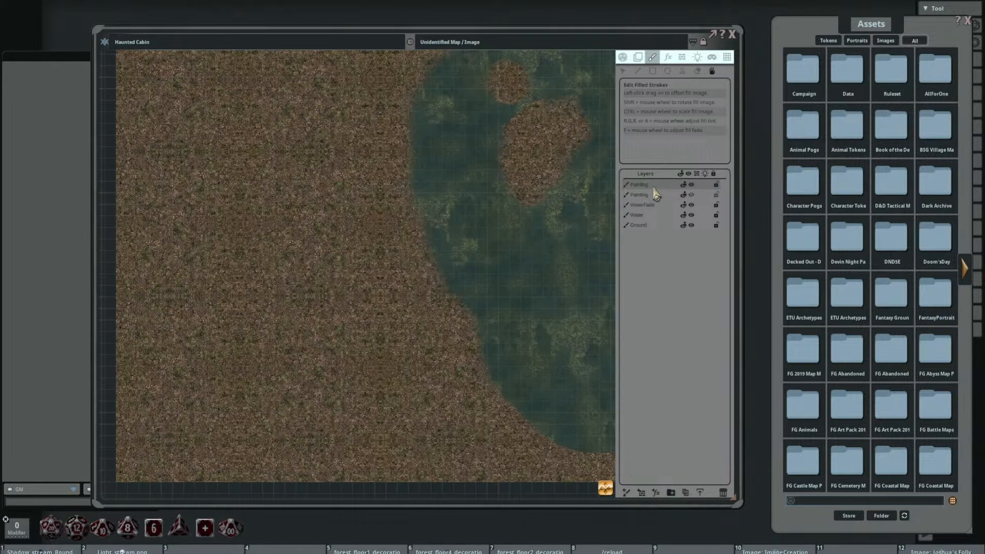
{"action": "left_click_drag", "start_coordinate": [656, 187], "coordinate": [655, 194]}
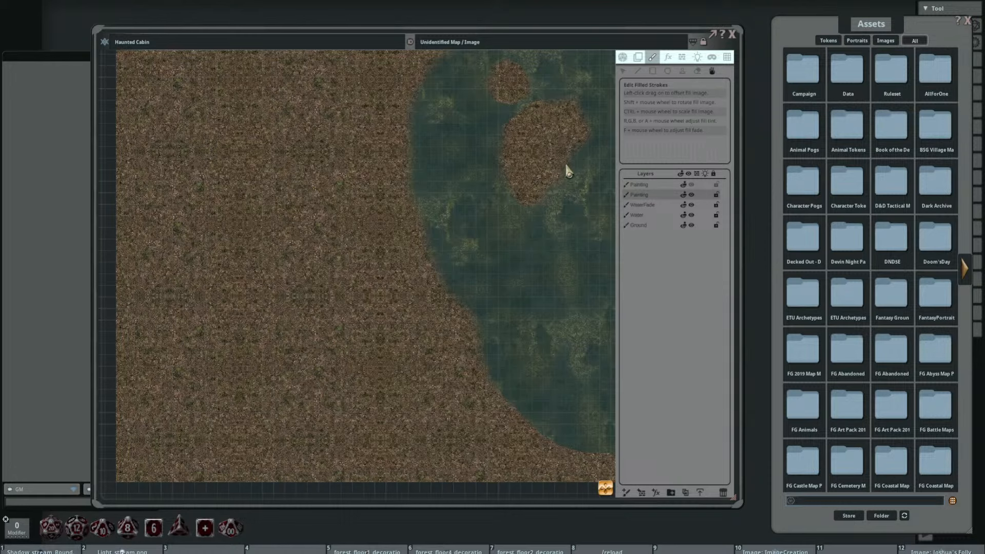
{"action": "left_click", "coordinate": [692, 193]}
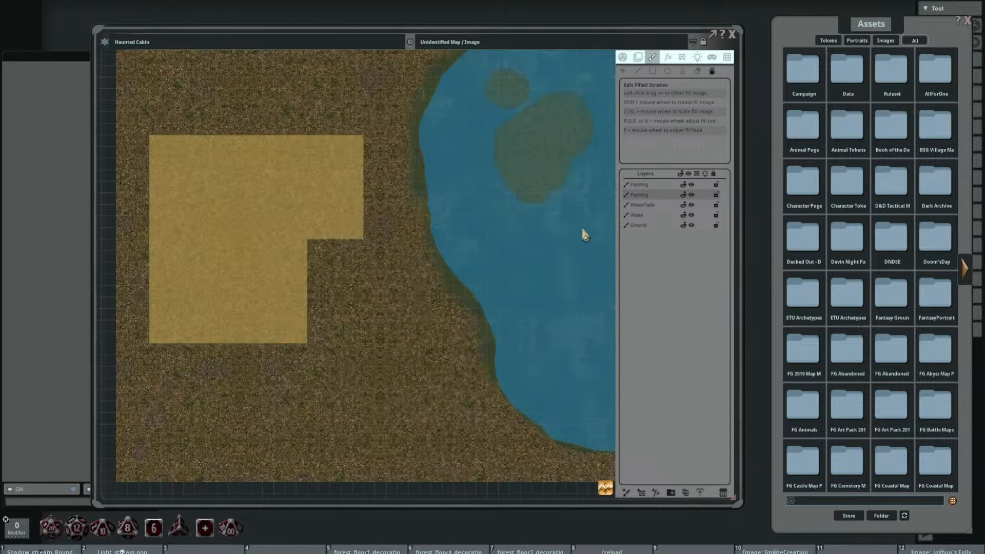
{"action": "double_click", "coordinate": [647, 195]}
{"action": "type", "text": "Cabin"}
{"action": "key", "text": "Return"}
Step: Search the assets for "wood floor fill"
{"action": "left_click", "coordinate": [815, 502]}
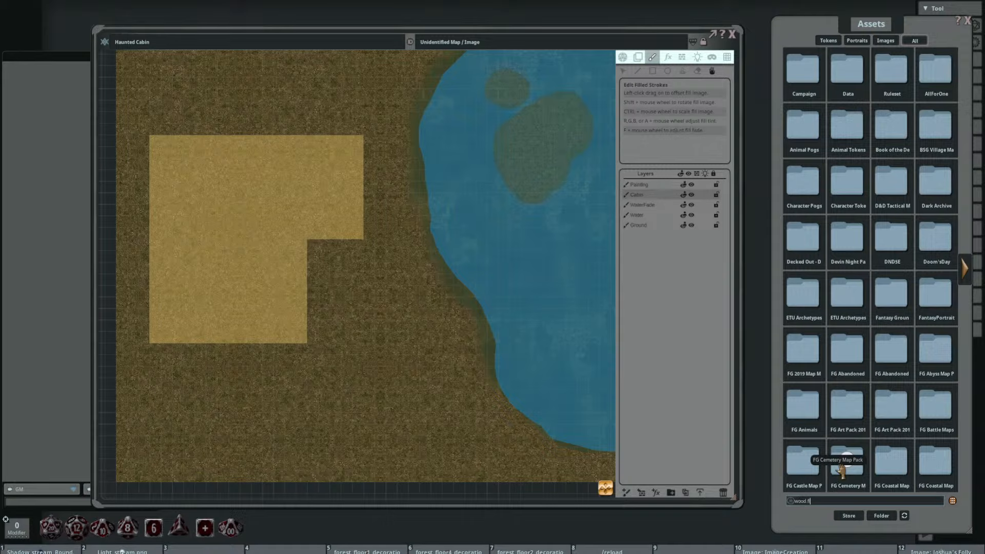
{"action": "type", "text": "wood floor fil"}
{"action": "key", "text": "Return"}
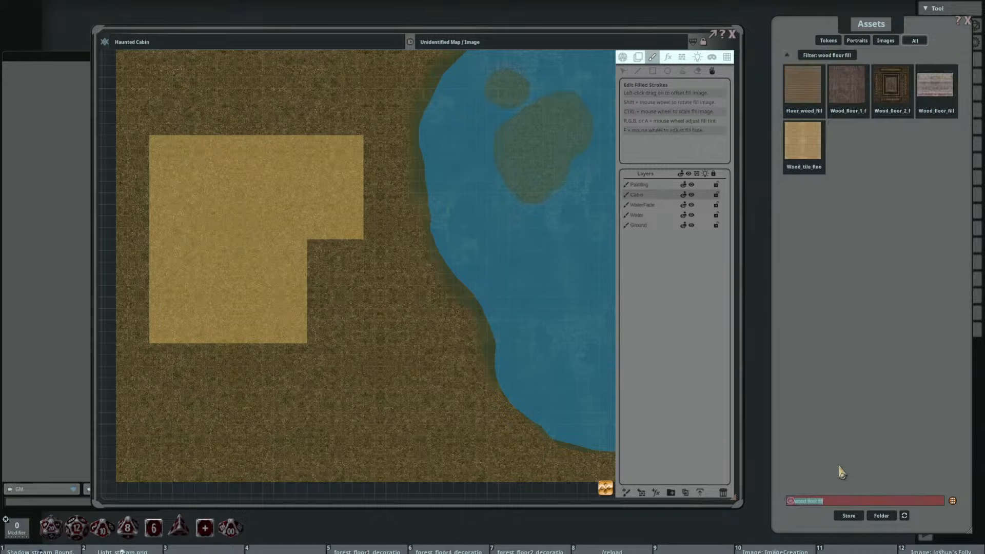
Step: Preview Wood_floor_1, Wood_floor_fill, Wood_tile_floor and Floor_wood_fill to compare them as textures for the cabin floor
{"action": "left_click", "coordinate": [846, 85]}
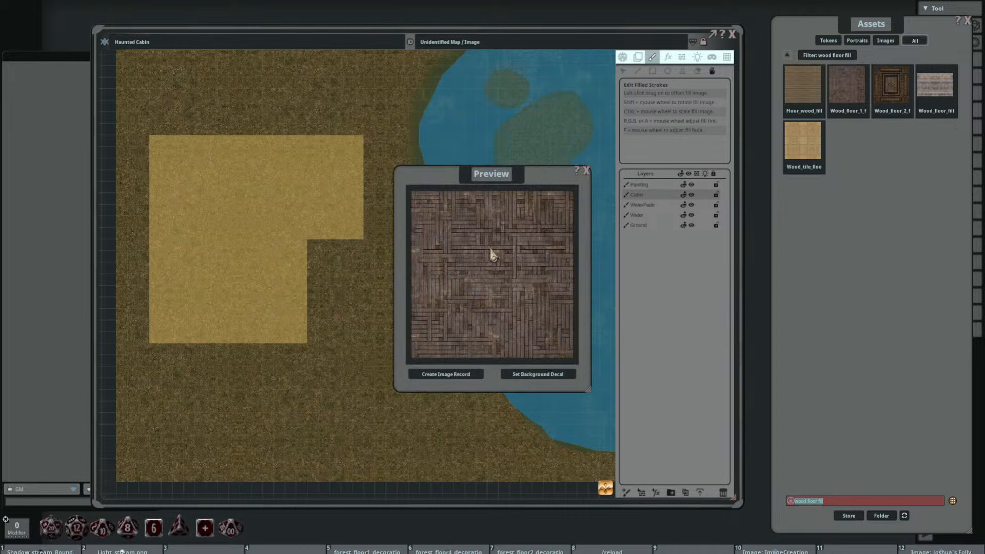
{"action": "left_click", "coordinate": [586, 170]}
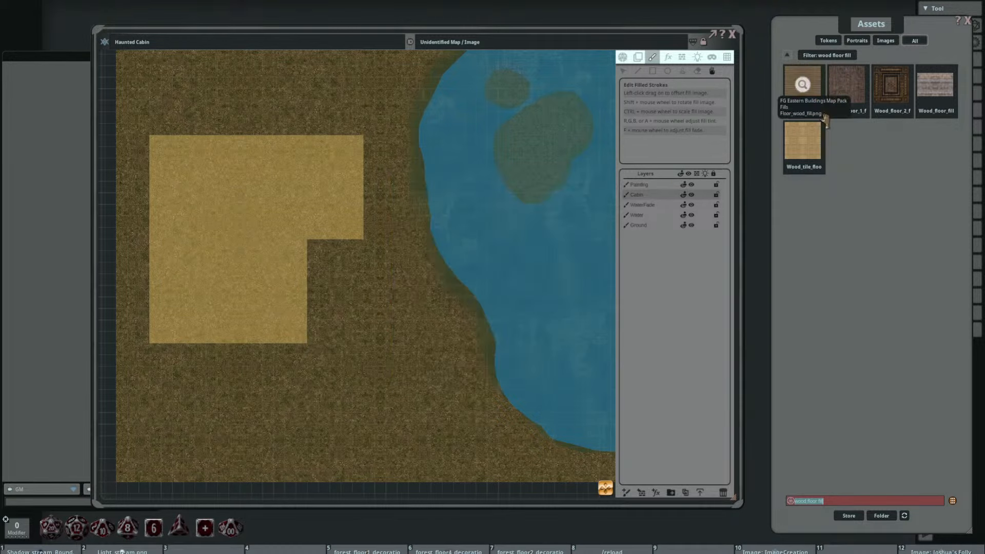
{"action": "left_click", "coordinate": [934, 84]}
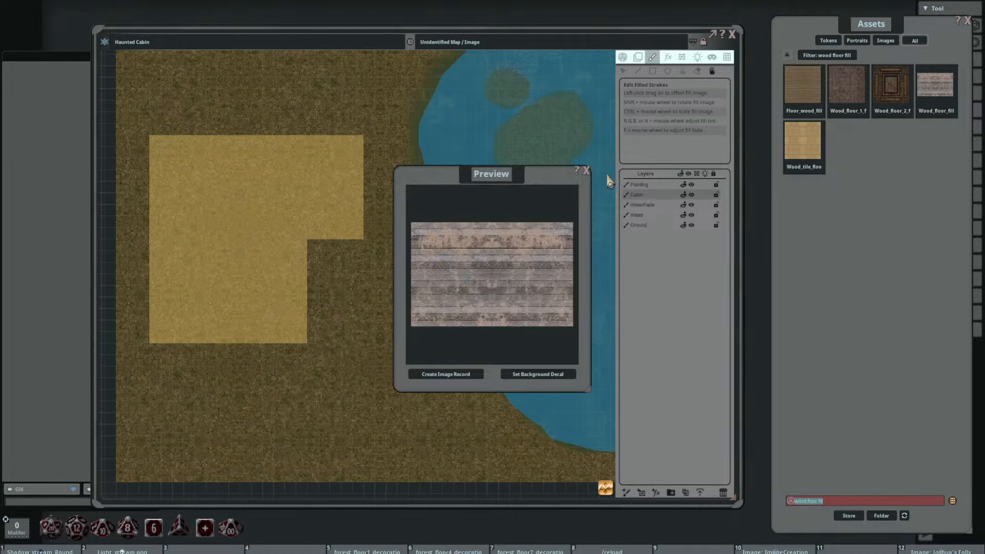
{"action": "left_click", "coordinate": [585, 170]}
{"action": "left_click", "coordinate": [802, 141]}
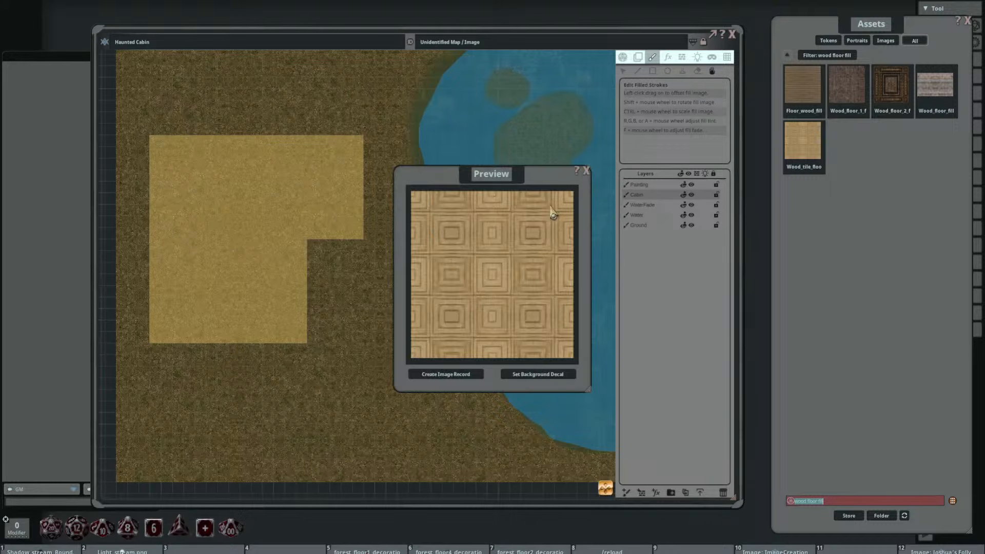
{"action": "left_click", "coordinate": [586, 170]}
{"action": "left_click", "coordinate": [802, 84]}
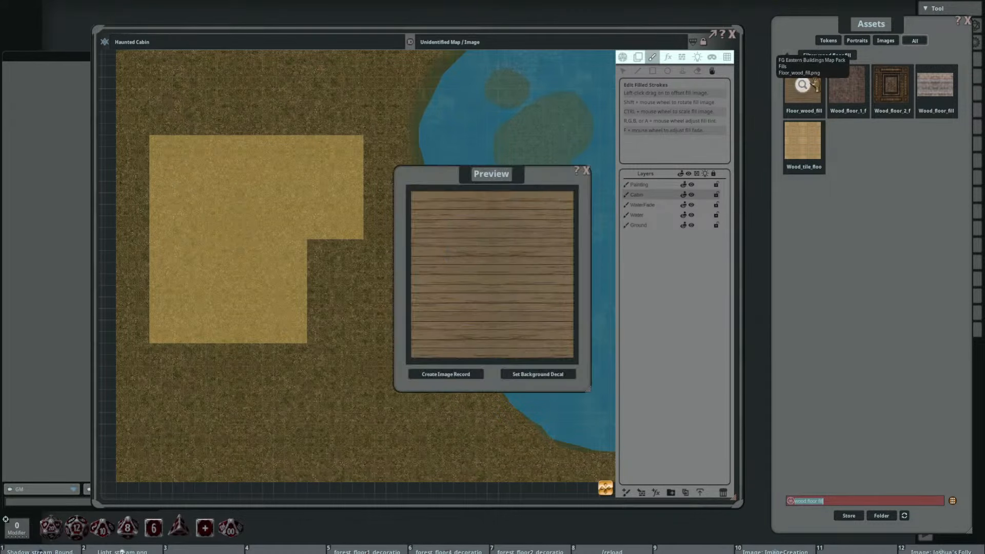
{"action": "left_click", "coordinate": [586, 170]}
{"action": "left_click", "coordinate": [930, 83]}
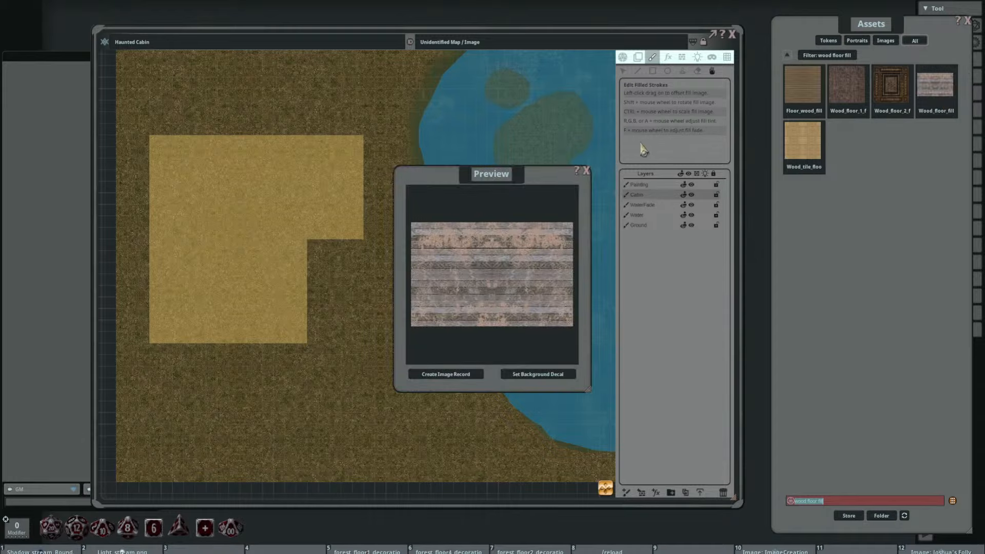
{"action": "left_click", "coordinate": [586, 171]}
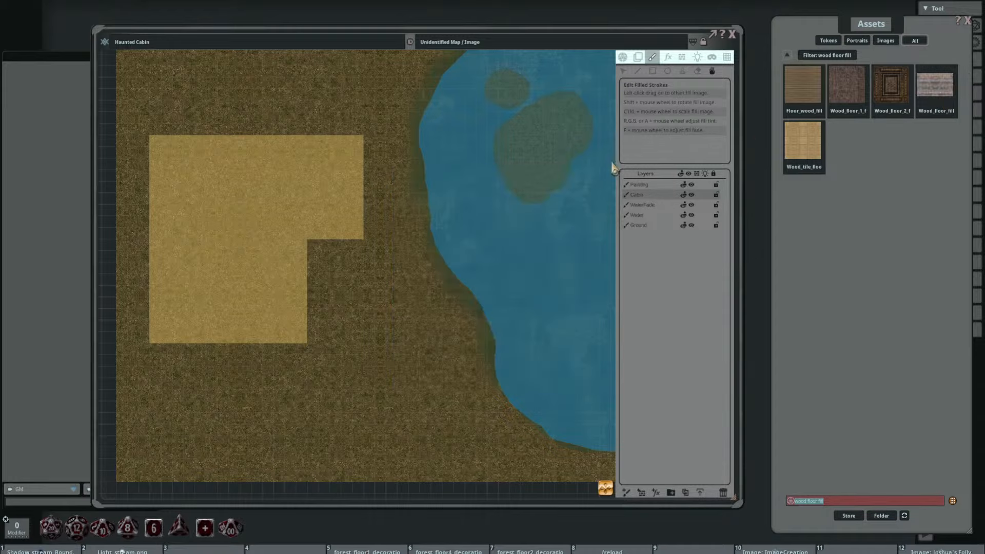
Step: Set up the rectangle tool with Wood_floor_fill as its fill image and bring the cabin sketch into close view
{"action": "left_click", "coordinate": [653, 71]}
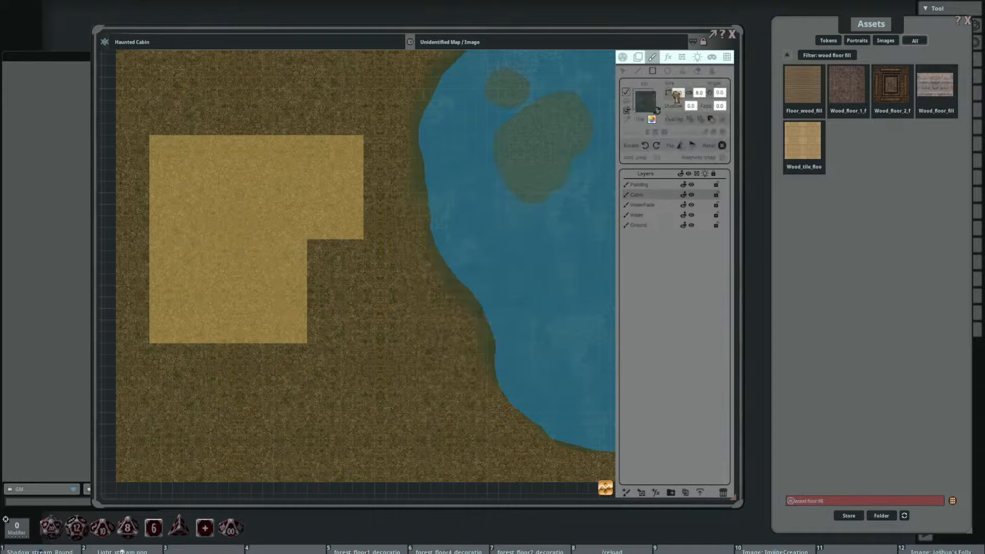
{"action": "left_click", "coordinate": [647, 101]}
{"action": "left_click_drag", "start_coordinate": [435, 215], "coordinate": [479, 143]}
{"action": "left_click_drag", "start_coordinate": [411, 144], "coordinate": [439, 195]}
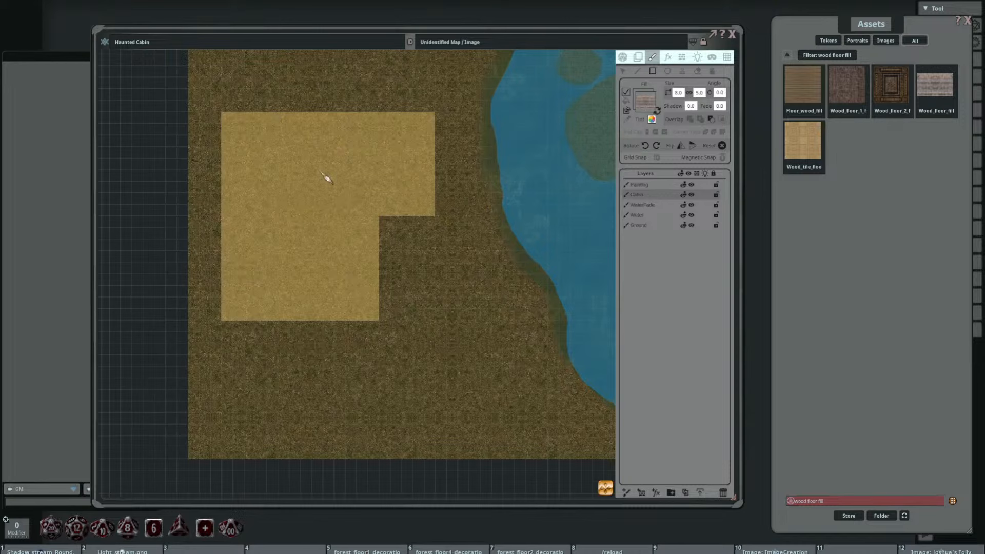
{"action": "left_click_drag", "start_coordinate": [303, 169], "coordinate": [332, 177]}
{"action": "scroll", "coordinate": [291, 153], "scroll_direction": "up", "scroll_amount": 2}
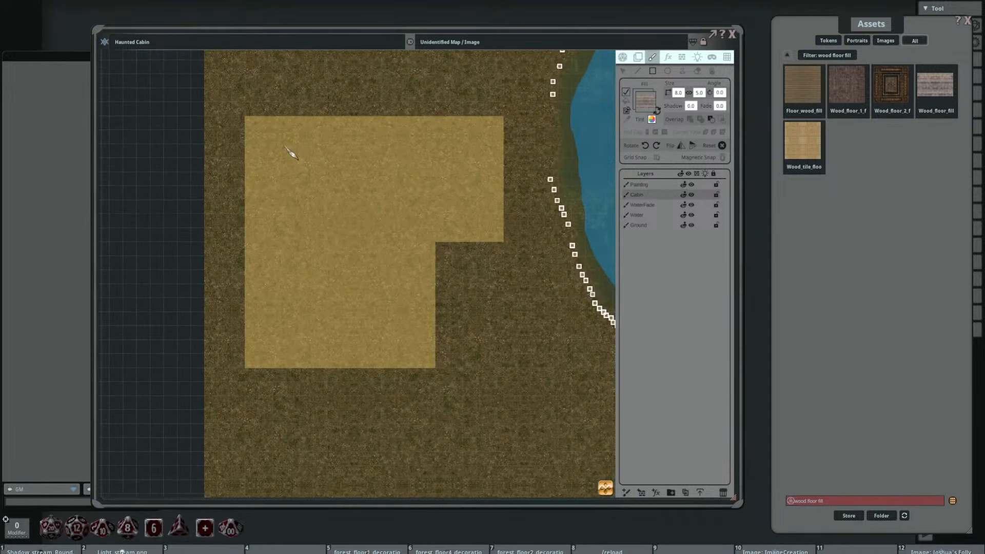
{"action": "left_click_drag", "start_coordinate": [284, 151], "coordinate": [264, 130]}
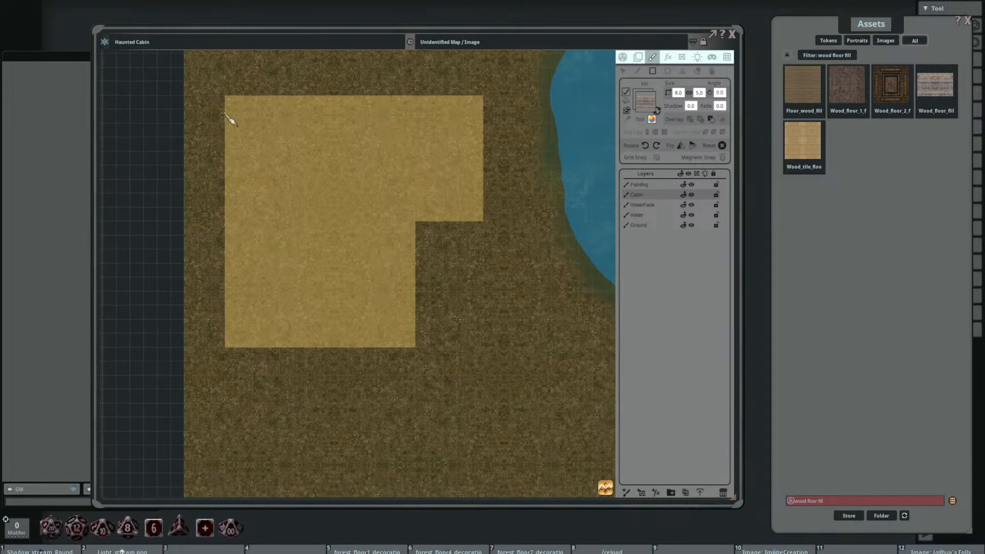
Step: Cover the L-shaped cabin sketch on the Cabin layer with two grid-aligned wood floor rectangles, changing the overlay mode for the lower one
{"action": "key", "text": "ctrl"}
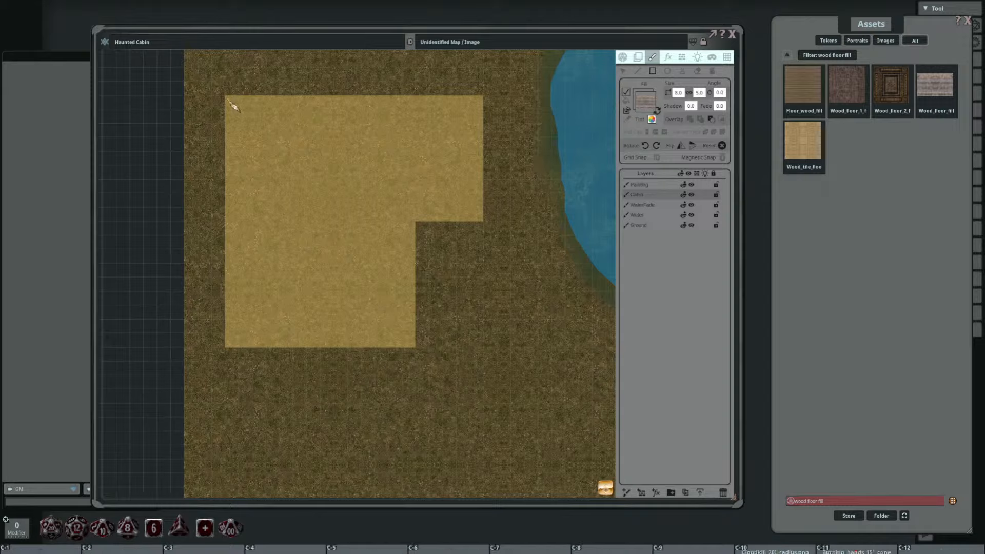
{"action": "left_click_drag", "start_coordinate": [232, 104], "coordinate": [410, 221]}
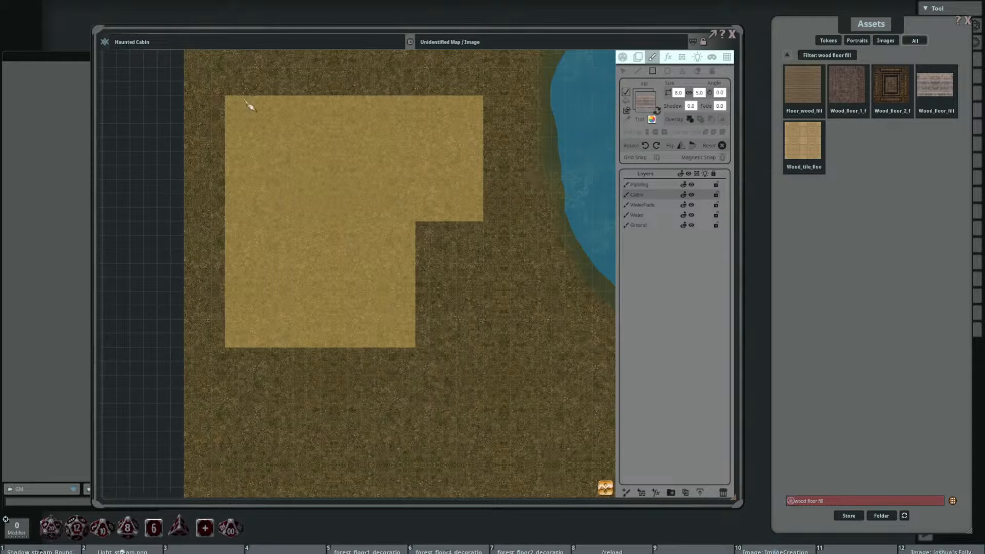
{"action": "key", "text": "ctrl"}
{"action": "left_click_drag", "start_coordinate": [226, 97], "coordinate": [483, 221]}
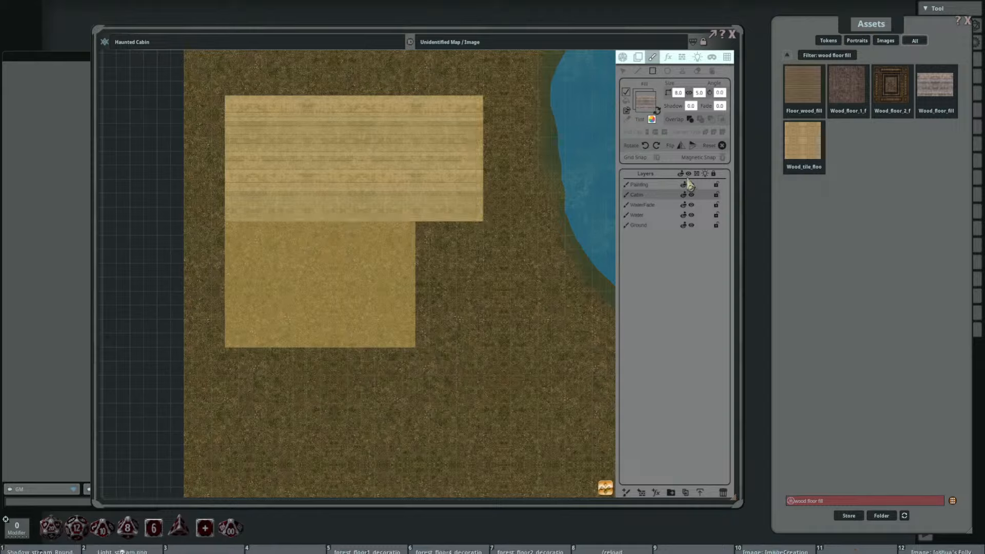
{"action": "left_click", "coordinate": [700, 120]}
{"action": "mouse_move", "coordinate": [232, 205]}
{"action": "left_mouse_down"}
{"action": "mouse_move", "coordinate": [369, 330]}
{"action": "mouse_move", "coordinate": [422, 353]}
{"action": "left_mouse_up"}
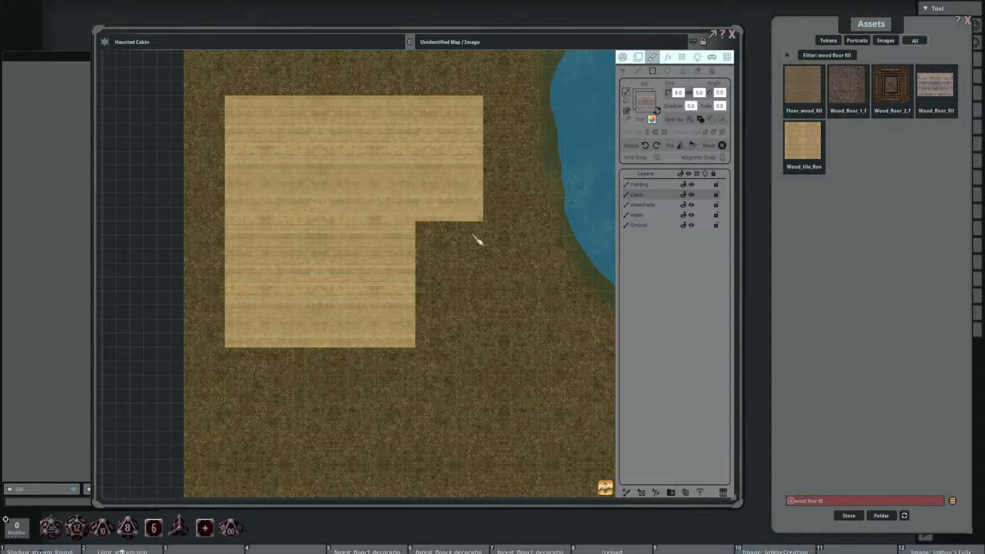
Step: Delete the sketch layer above Cabin and check the whole textured map
{"action": "left_click", "coordinate": [675, 184]}
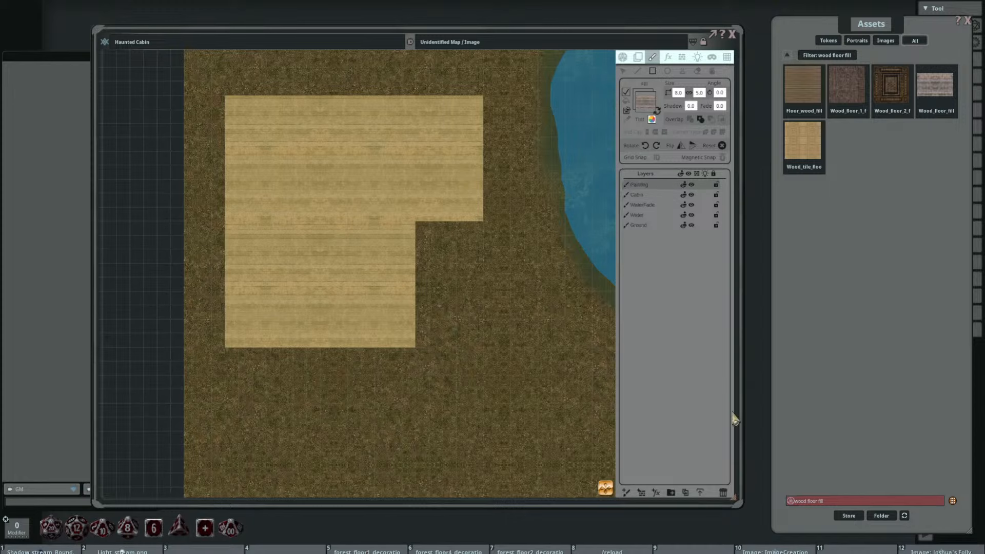
{"action": "left_click", "coordinate": [722, 492]}
{"action": "scroll", "coordinate": [485, 226], "scroll_direction": "down", "scroll_amount": 3}
{"action": "left_click_drag", "start_coordinate": [519, 269], "coordinate": [471, 263]}
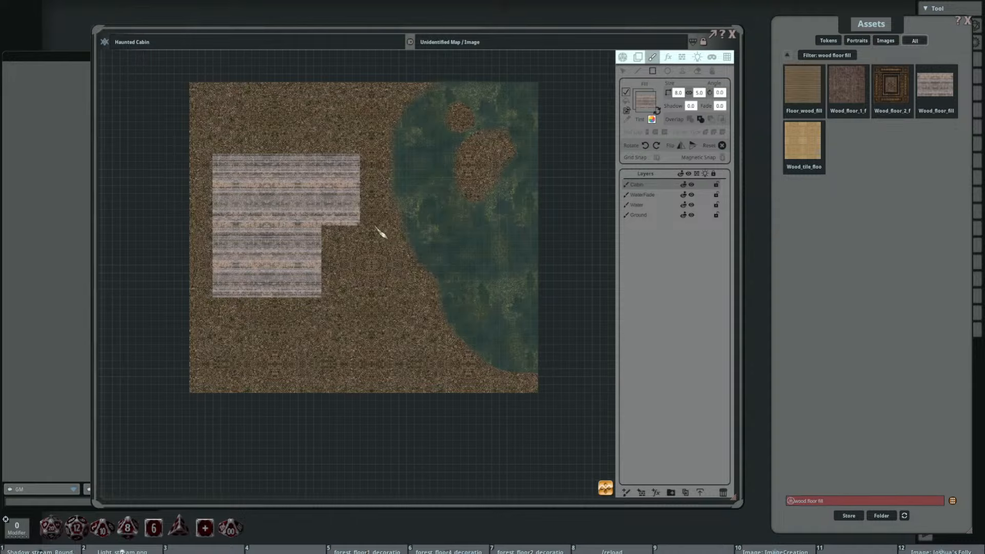
Step: Examine the cabin floor's plank pattern, the join between its two rectangles and the nearby lake shore up close
{"action": "scroll", "coordinate": [316, 205], "scroll_direction": "up", "scroll_amount": 2}
{"action": "scroll", "coordinate": [367, 240], "scroll_direction": "up", "scroll_amount": 2}
{"action": "scroll", "coordinate": [280, 242], "scroll_direction": "down", "scroll_amount": 1}
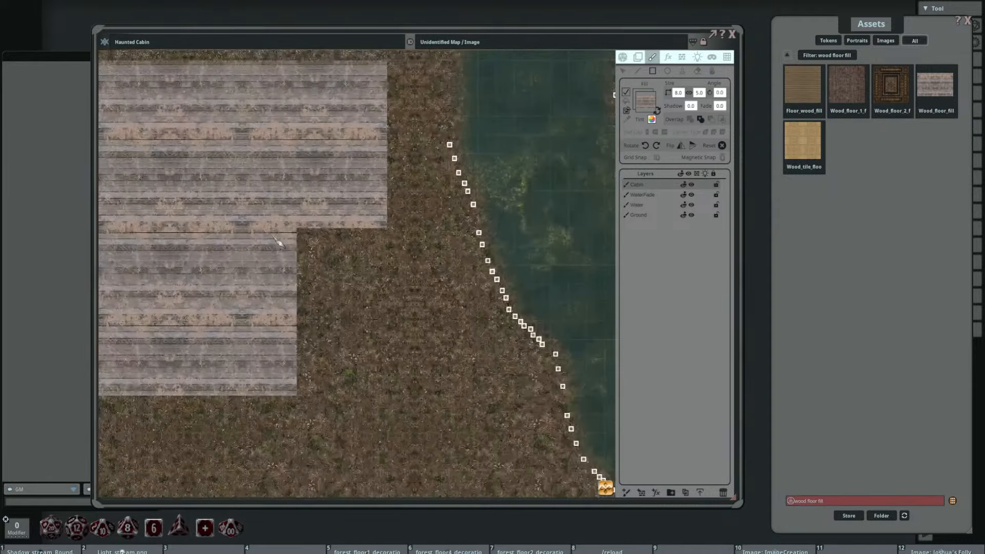
{"action": "left_click_drag", "start_coordinate": [257, 242], "coordinate": [410, 259]}
{"action": "scroll", "coordinate": [388, 250], "scroll_direction": "down", "scroll_amount": 3}
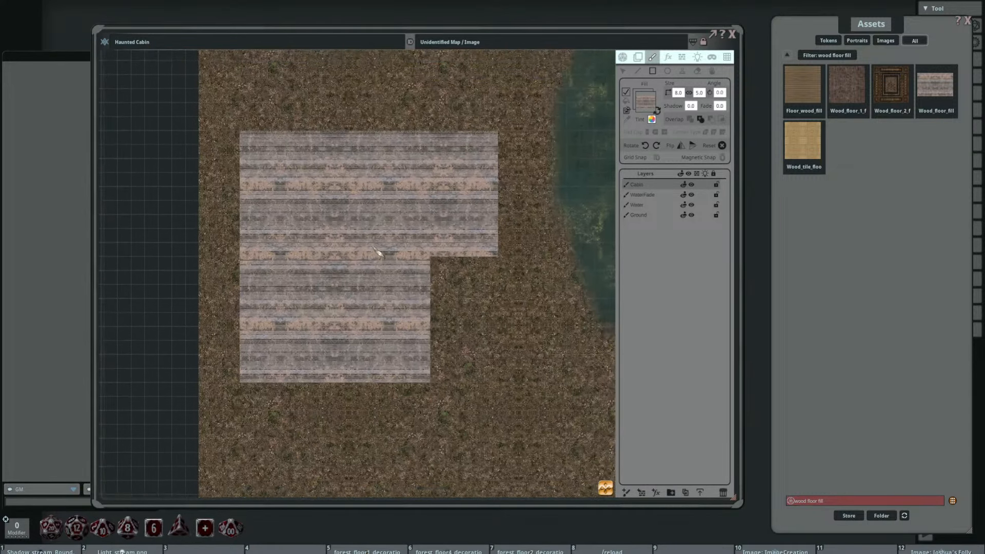
{"action": "scroll", "coordinate": [387, 255], "scroll_direction": "up", "scroll_amount": 2}
{"action": "left_click_drag", "start_coordinate": [298, 221], "coordinate": [347, 229]}
{"action": "scroll", "coordinate": [354, 229], "scroll_direction": "up", "scroll_amount": 4}
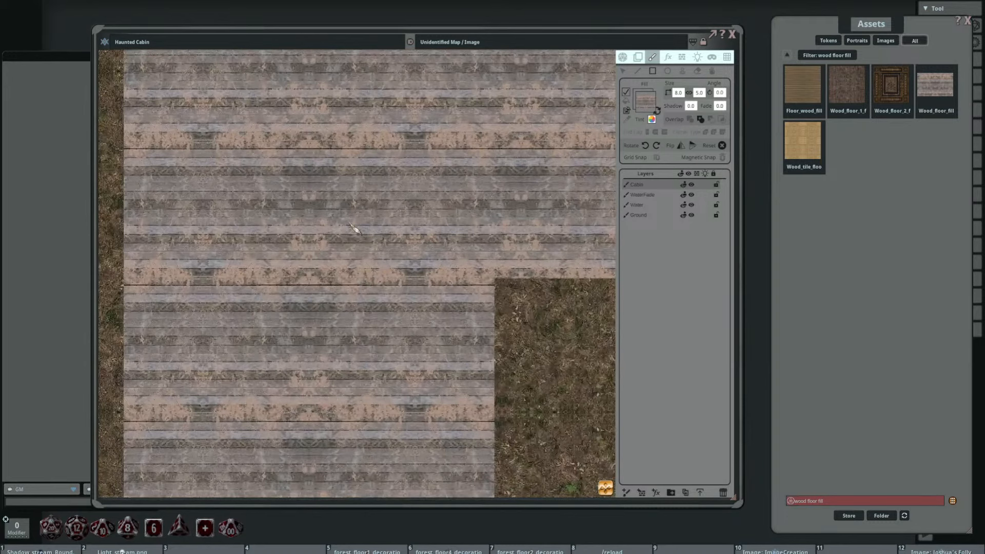
{"action": "scroll", "coordinate": [352, 226], "scroll_direction": "down", "scroll_amount": 6}
{"action": "left_click_drag", "start_coordinate": [394, 235], "coordinate": [328, 192]}
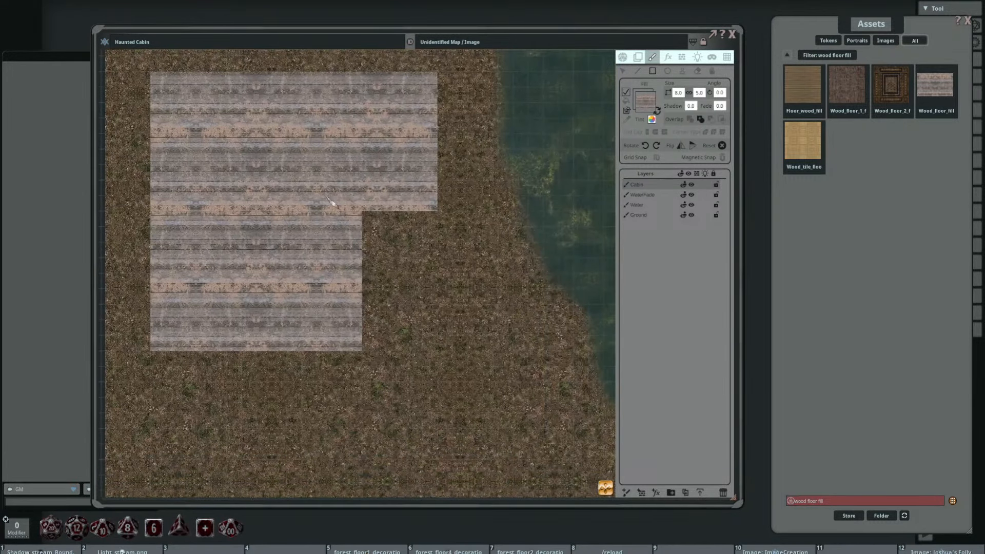
{"action": "scroll", "coordinate": [334, 195], "scroll_direction": "down", "scroll_amount": 1}
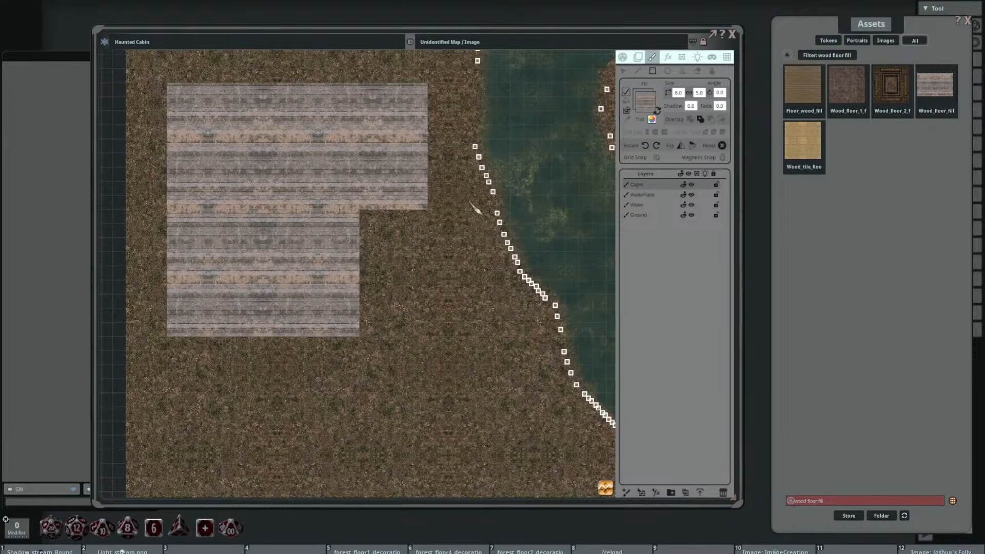
{"action": "left_click_drag", "start_coordinate": [476, 209], "coordinate": [413, 210]}
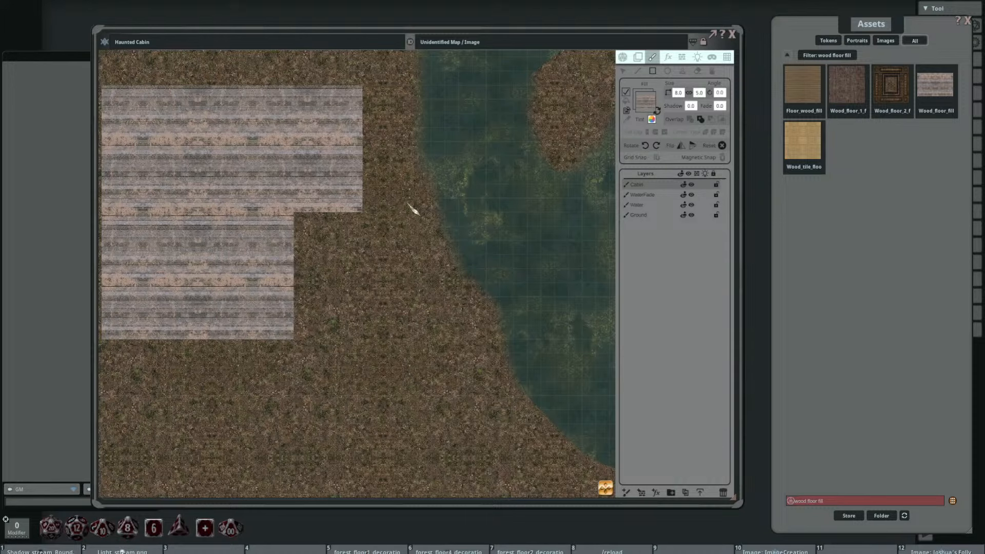
{"action": "left_click_drag", "start_coordinate": [318, 239], "coordinate": [353, 239]}
{"action": "scroll", "coordinate": [406, 256], "scroll_direction": "down", "scroll_amount": 2}
{"action": "scroll", "coordinate": [354, 240], "scroll_direction": "up", "scroll_amount": 1}
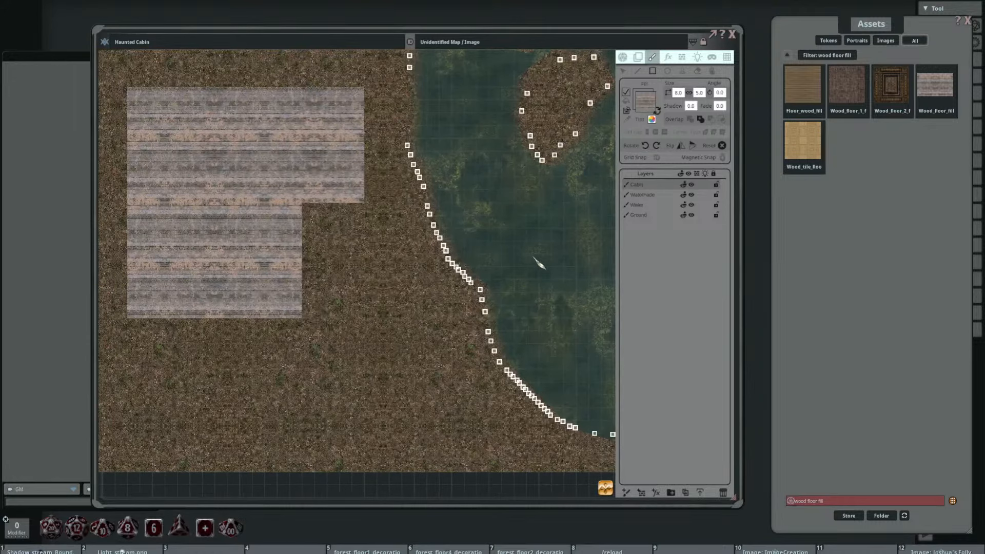
Step: Add a new paint layer and place it between the Cabin and WaterFade layers
{"action": "left_click", "coordinate": [662, 215]}
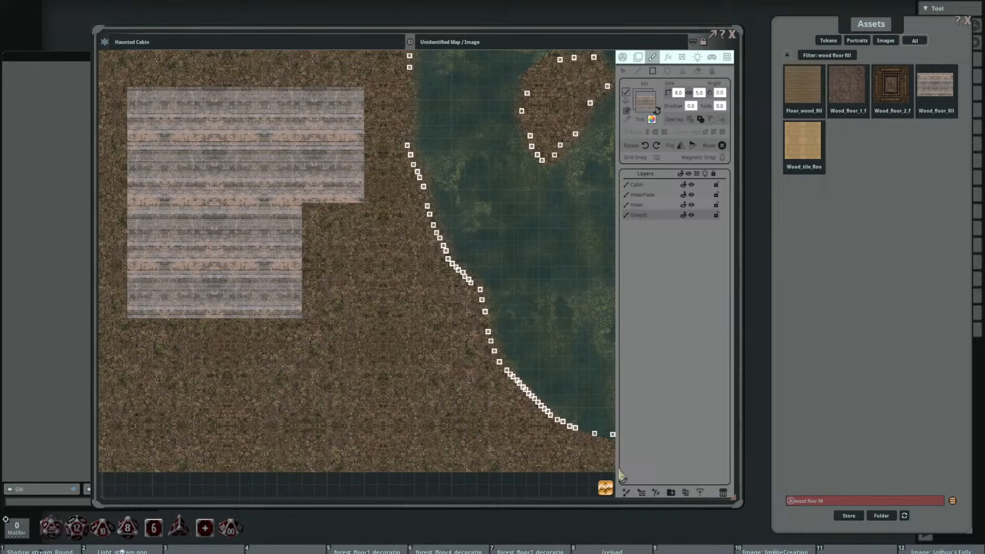
{"action": "left_click", "coordinate": [626, 493]}
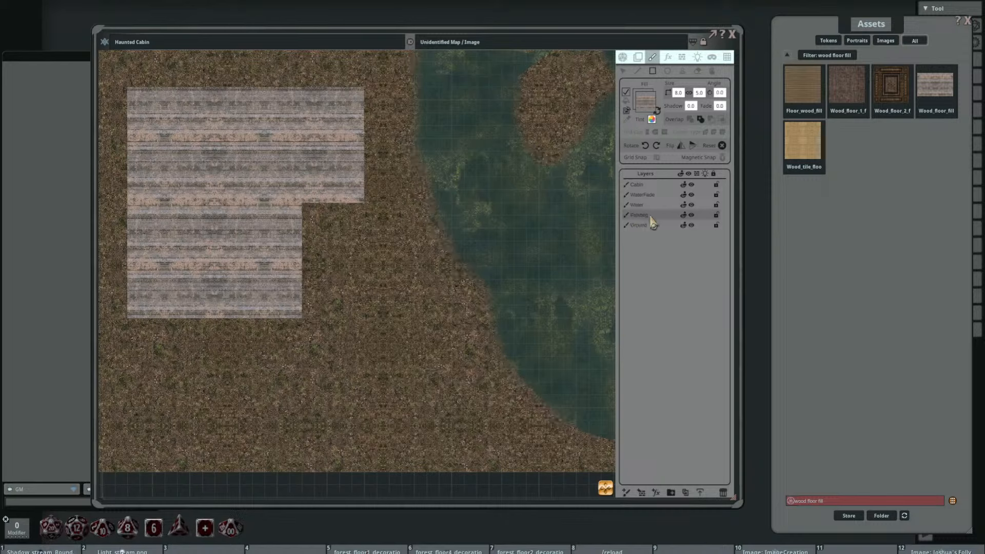
{"action": "left_click_drag", "start_coordinate": [655, 215], "coordinate": [654, 195]}
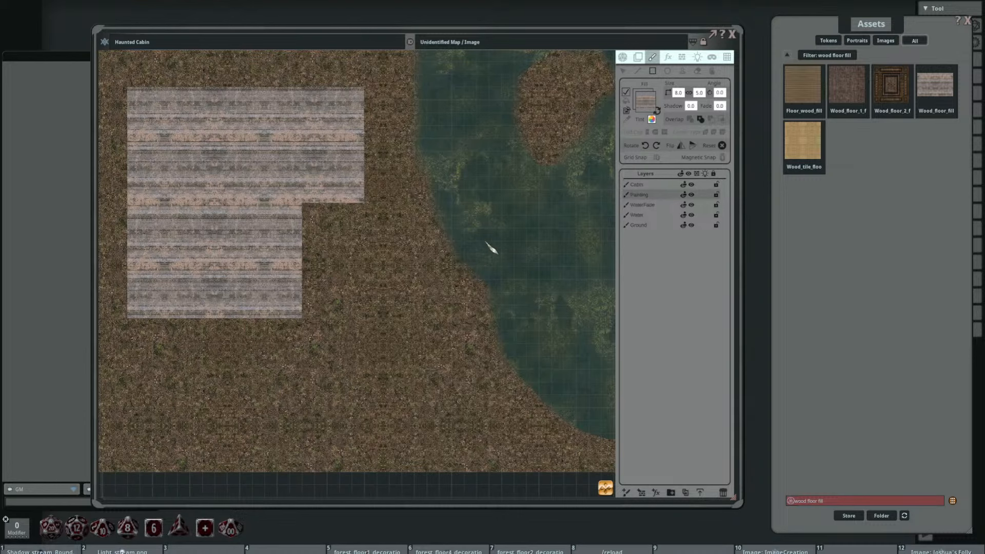
{"action": "left_click_drag", "start_coordinate": [418, 291], "coordinate": [436, 309]}
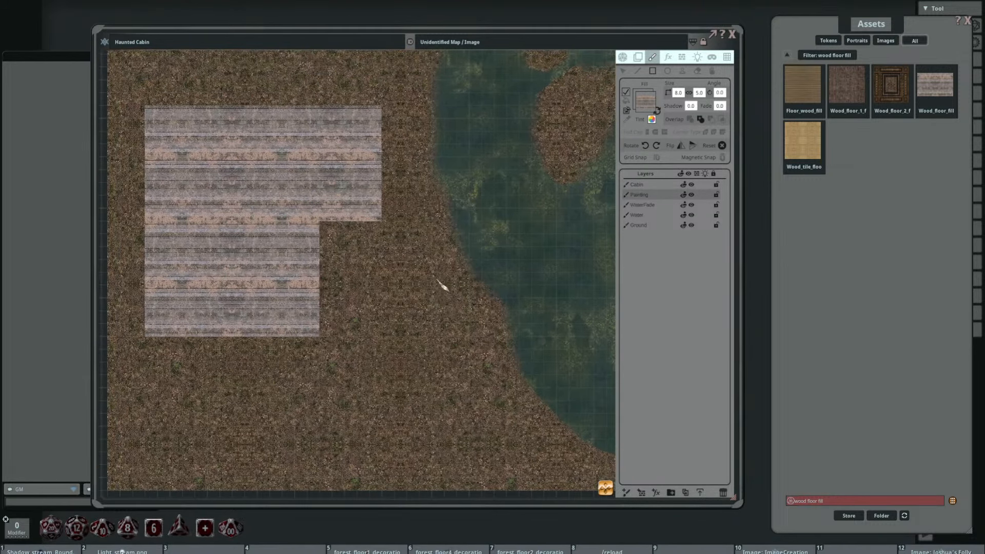
Step: Clear the asset filter and open the Decorations folder of the FG Haunted Places Map Pack
{"action": "left_click", "coordinate": [791, 56]}
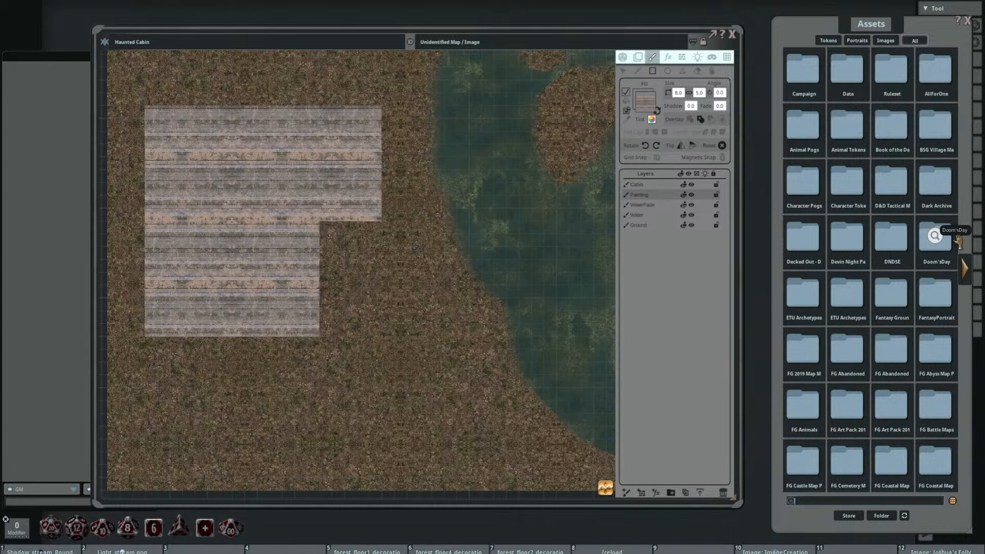
{"action": "left_click", "coordinate": [966, 273]}
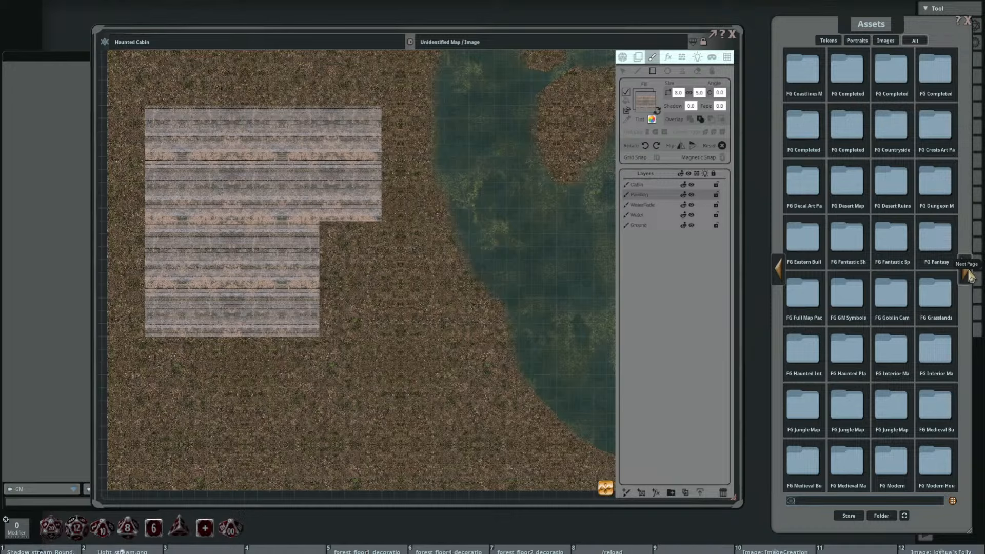
{"action": "left_click", "coordinate": [968, 275]}
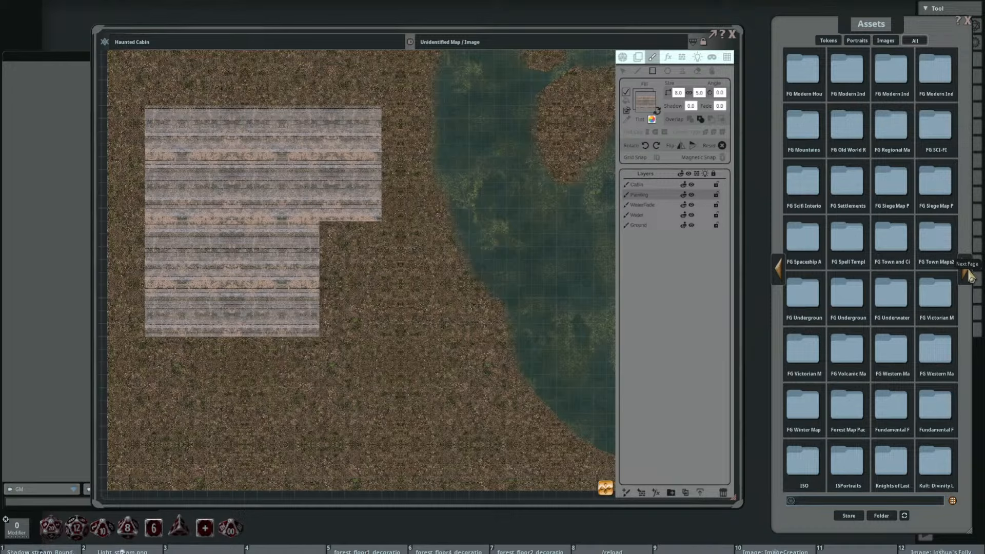
{"action": "left_click", "coordinate": [778, 269]}
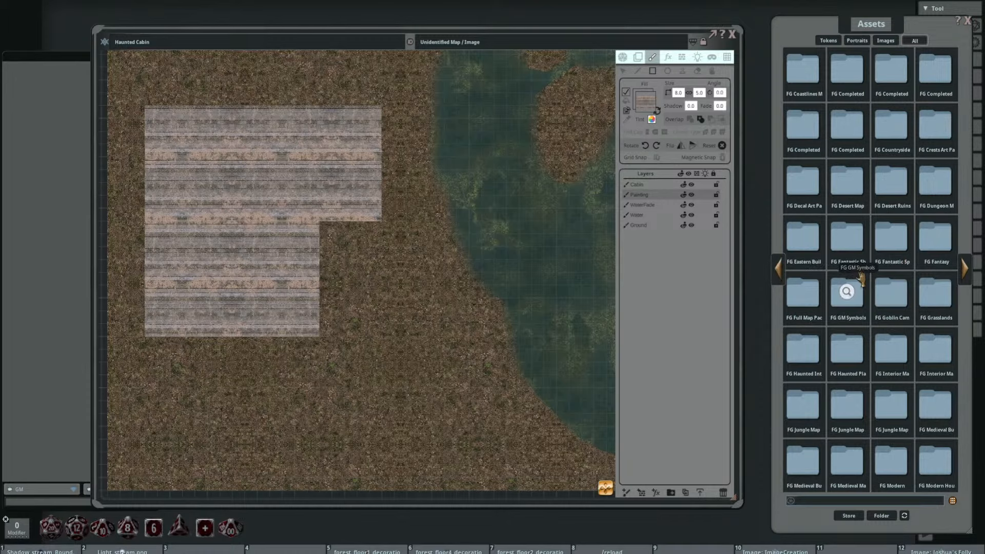
{"action": "left_click", "coordinate": [845, 346]}
{"action": "left_click", "coordinate": [863, 83]}
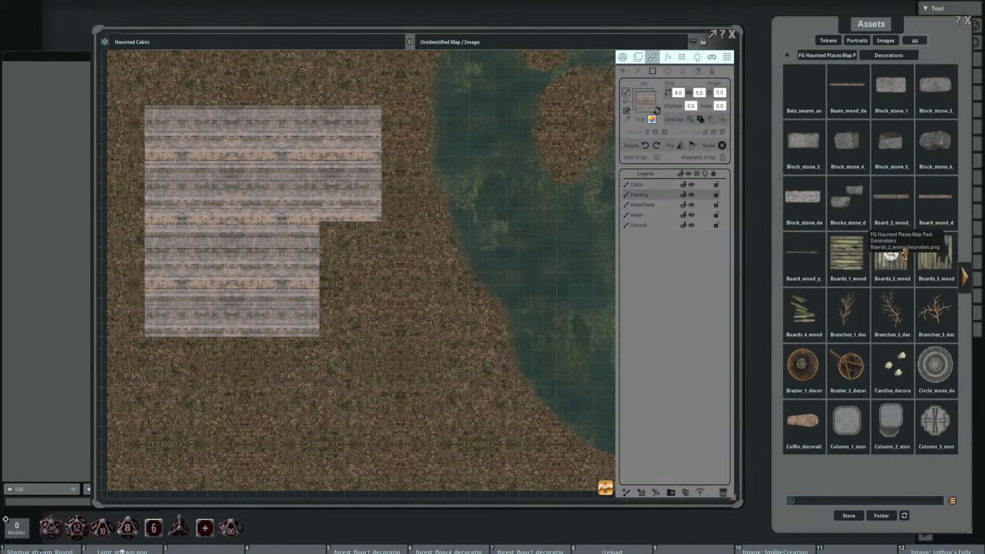
Step: Preview a stone block, the Boards_1 wood planks and the scattered Boards_4 wood planks among the decorations
{"action": "left_click", "coordinate": [803, 139]}
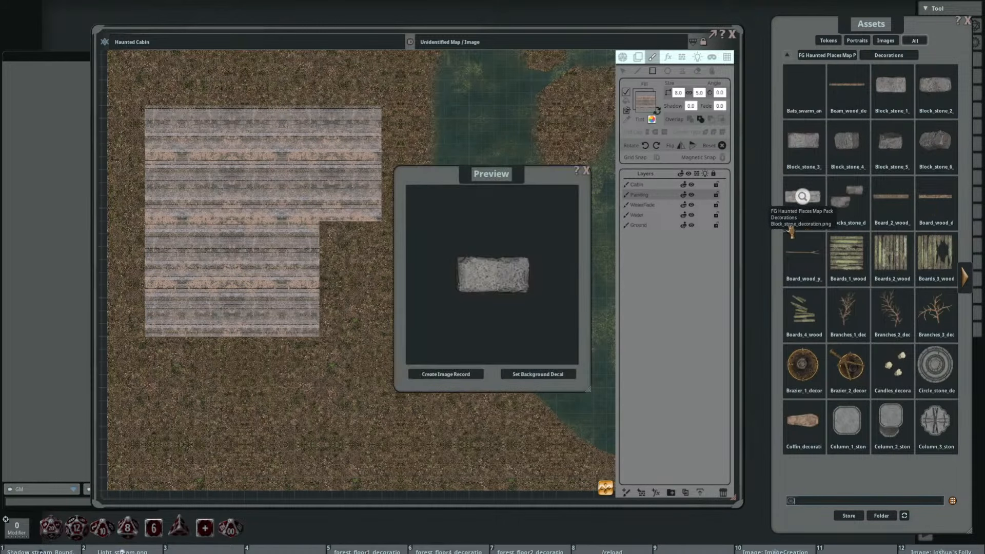
{"action": "left_click", "coordinate": [587, 171]}
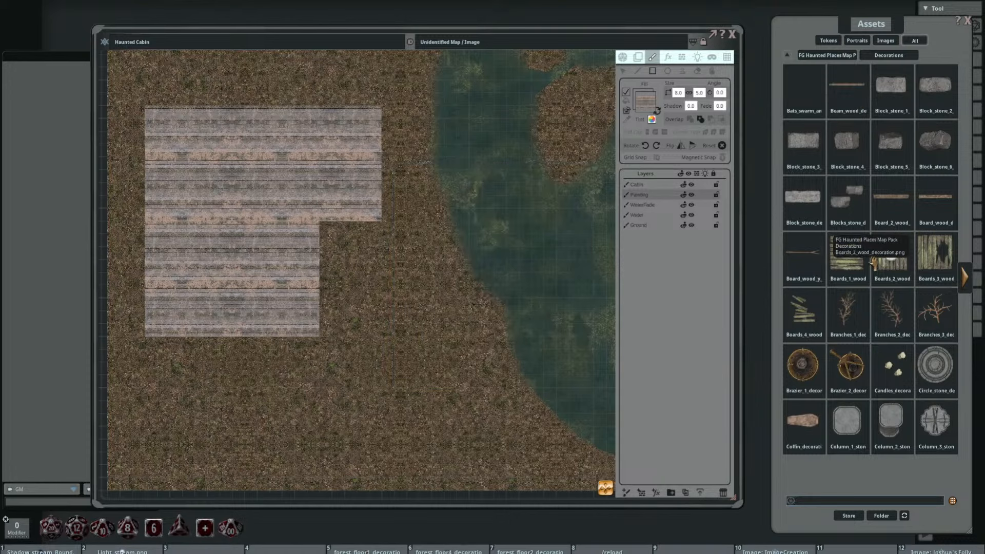
{"action": "left_click", "coordinate": [849, 254]}
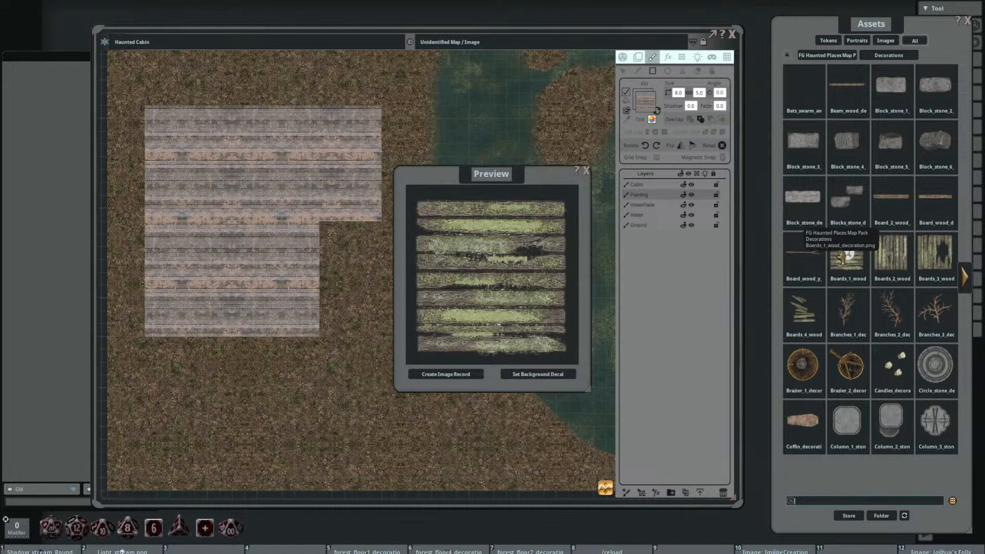
{"action": "left_click", "coordinate": [586, 171]}
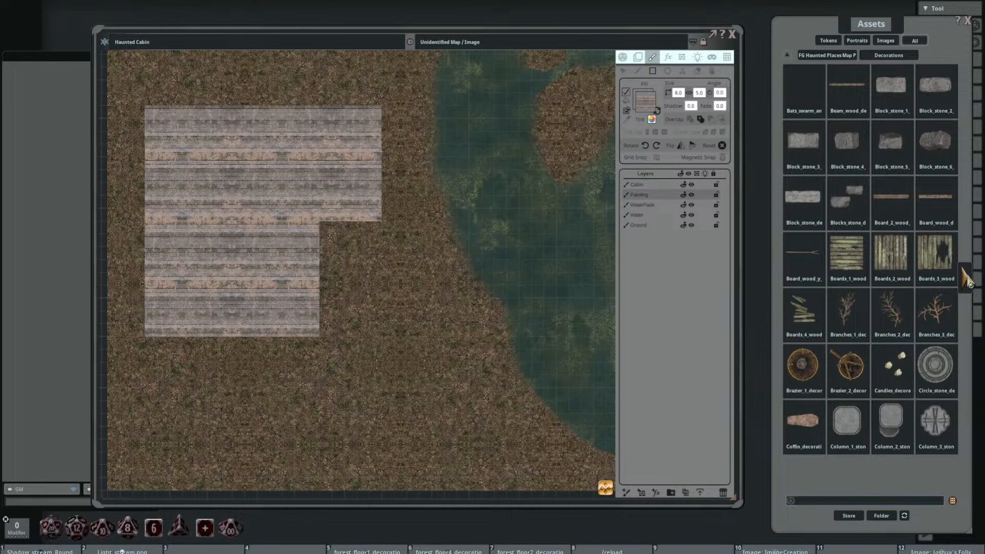
{"action": "left_click", "coordinate": [803, 310]}
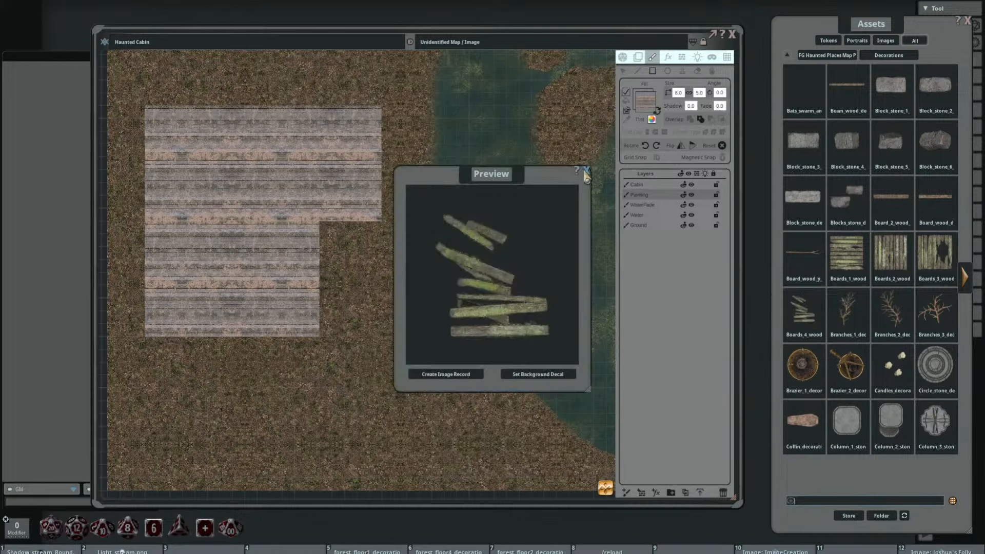
{"action": "left_click", "coordinate": [586, 171]}
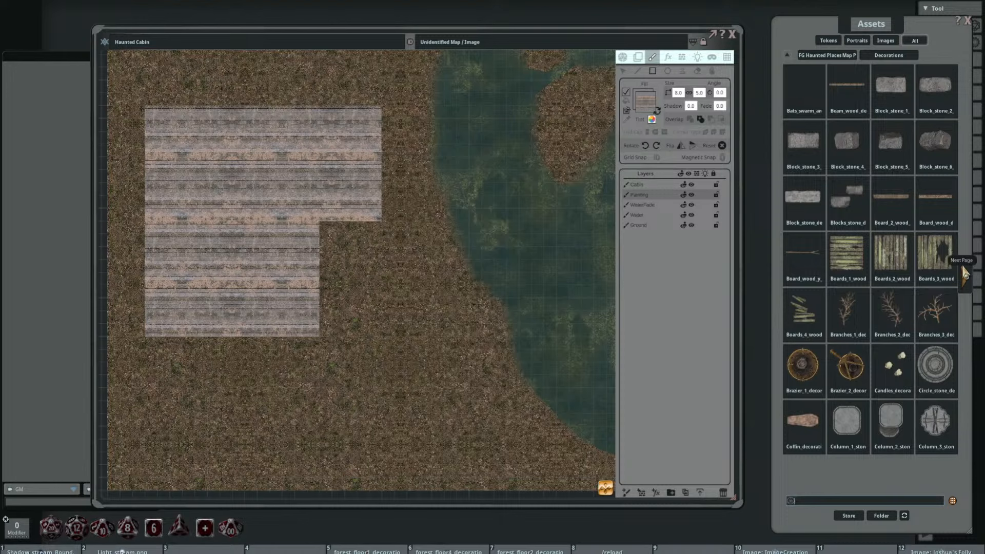
Step: Preview the Roots_4 and Mound_2_dirt decorations further on in the Decorations folder
{"action": "left_click", "coordinate": [965, 282]}
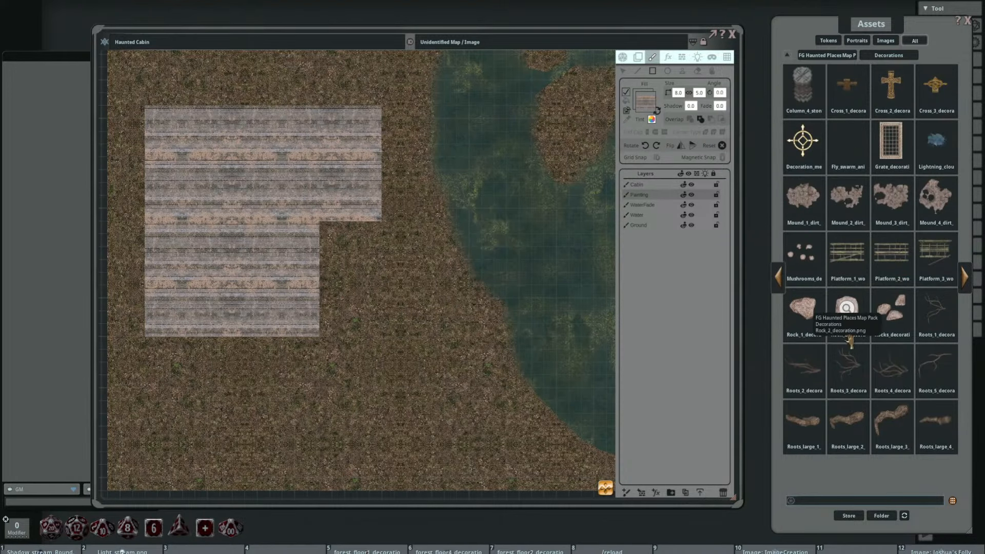
{"action": "left_click", "coordinate": [874, 374]}
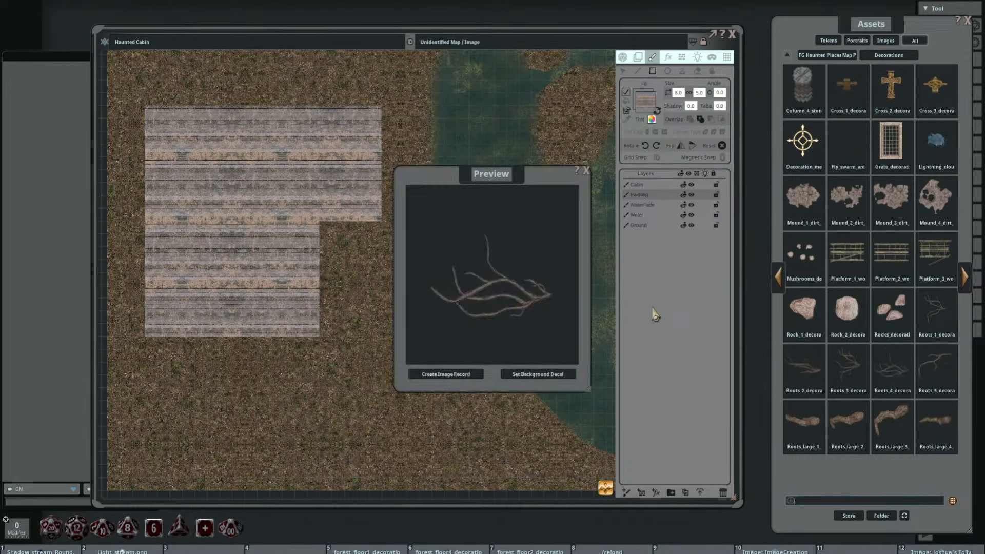
{"action": "left_click", "coordinate": [587, 171]}
{"action": "left_click", "coordinate": [846, 196]}
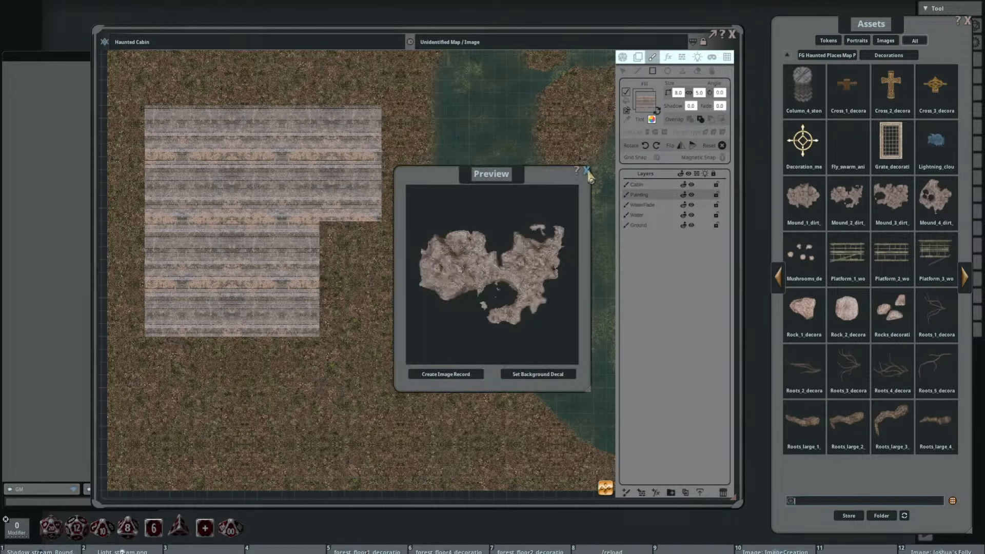
{"action": "left_click", "coordinate": [586, 170]}
Step: Load Mound_4_dirt as the stamp image, enlarge it to 9.8 by 9.8 and try to place it between cabin and lake
{"action": "left_click", "coordinate": [682, 71]}
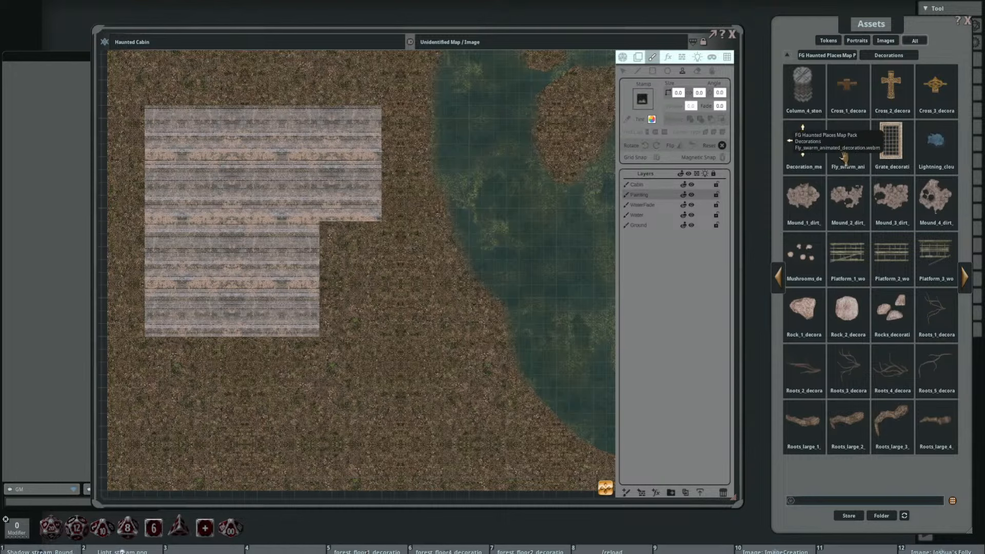
{"action": "left_click_drag", "start_coordinate": [935, 196], "coordinate": [644, 102]}
{"action": "left_click_drag", "start_coordinate": [402, 281], "coordinate": [395, 221]}
{"action": "scroll", "coordinate": [382, 233], "scroll_direction": "up", "scroll_amount": 10}
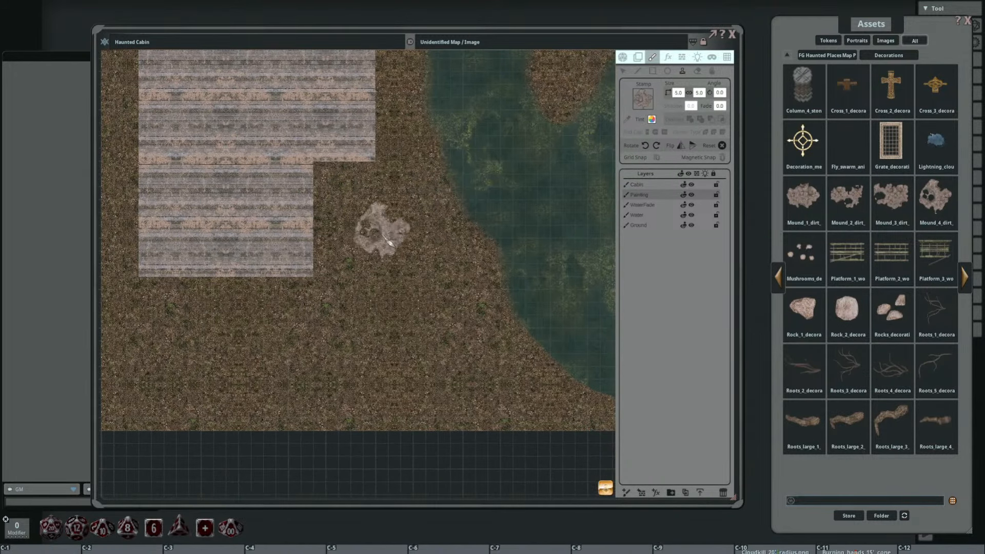
{"action": "left_click", "coordinate": [384, 234]}
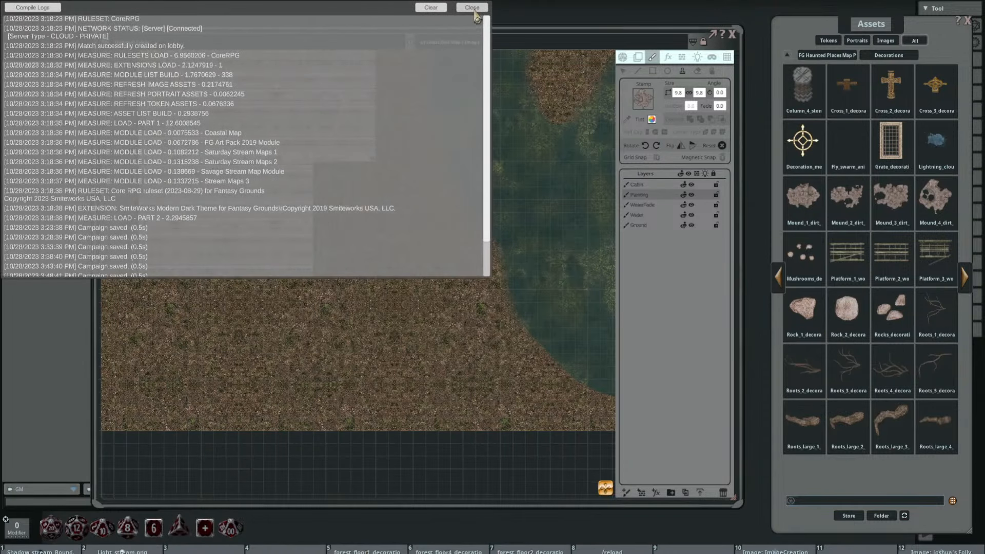
Step: Dismiss the log and try to stamp the dirt mound again near the lake shore, rotated to 60 degrees
{"action": "left_click", "coordinate": [473, 8]}
{"action": "scroll", "coordinate": [406, 241], "scroll_direction": "up", "scroll_amount": 4}
{"action": "scroll", "coordinate": [405, 241], "scroll_direction": "down", "scroll_amount": 10}
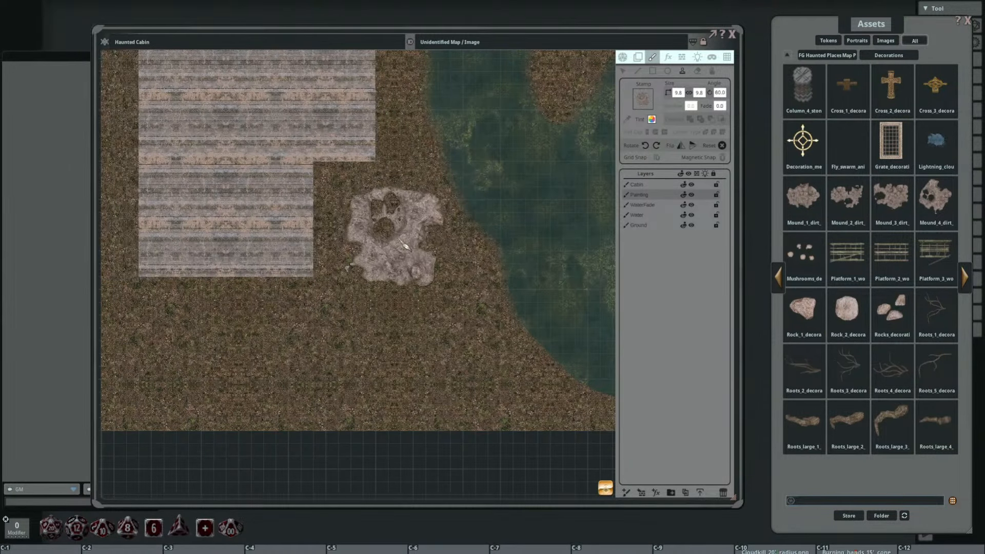
{"action": "left_click", "coordinate": [406, 242]}
Step: Dismiss the log and adjust the dirt mound stamp to size 7.8 by 7.8 and an angle of 5
{"action": "scroll", "coordinate": [299, 217], "scroll_direction": "down", "scroll_amount": 2}
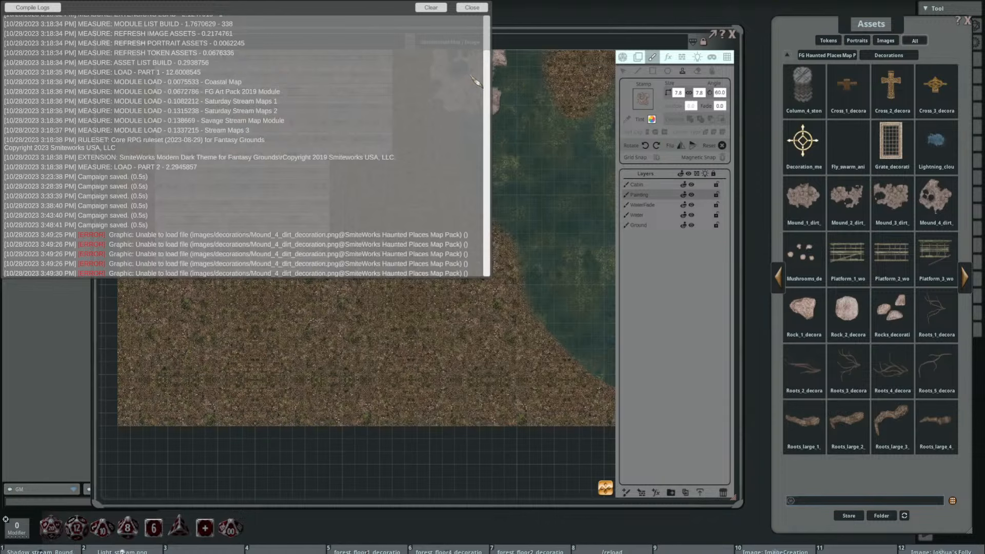
{"action": "left_click", "coordinate": [471, 8]}
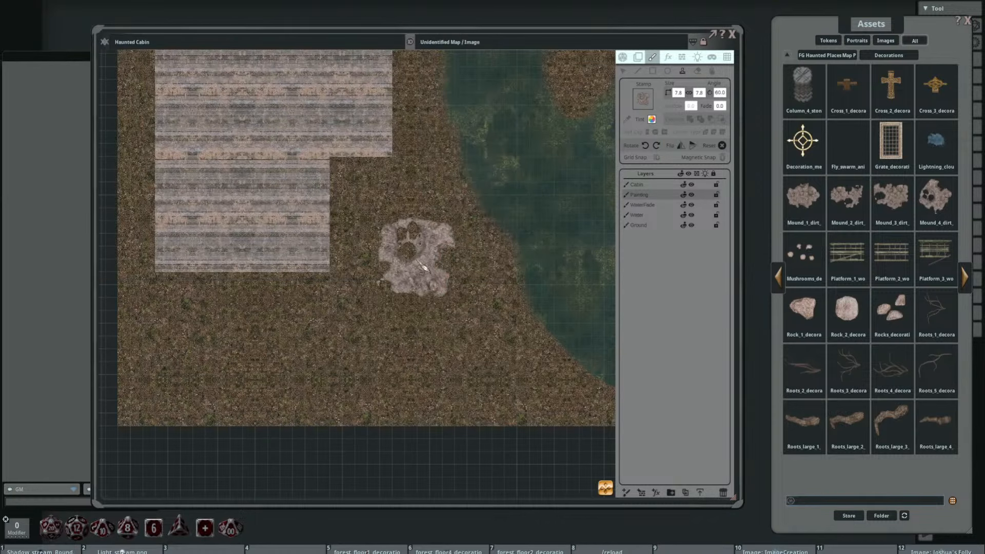
{"action": "left_click_drag", "start_coordinate": [426, 263], "coordinate": [475, 247]}
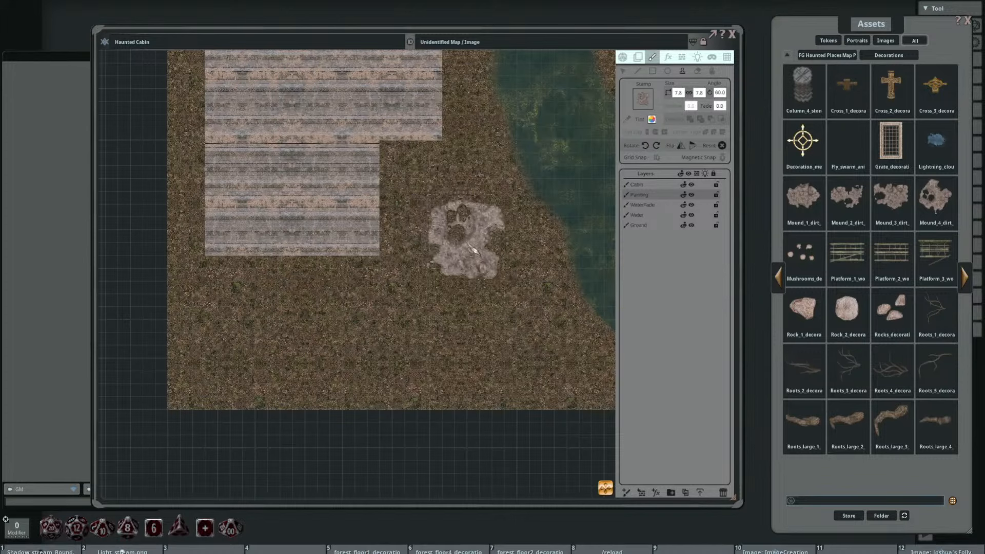
{"action": "scroll", "coordinate": [486, 247], "scroll_direction": "down", "scroll_amount": 11}
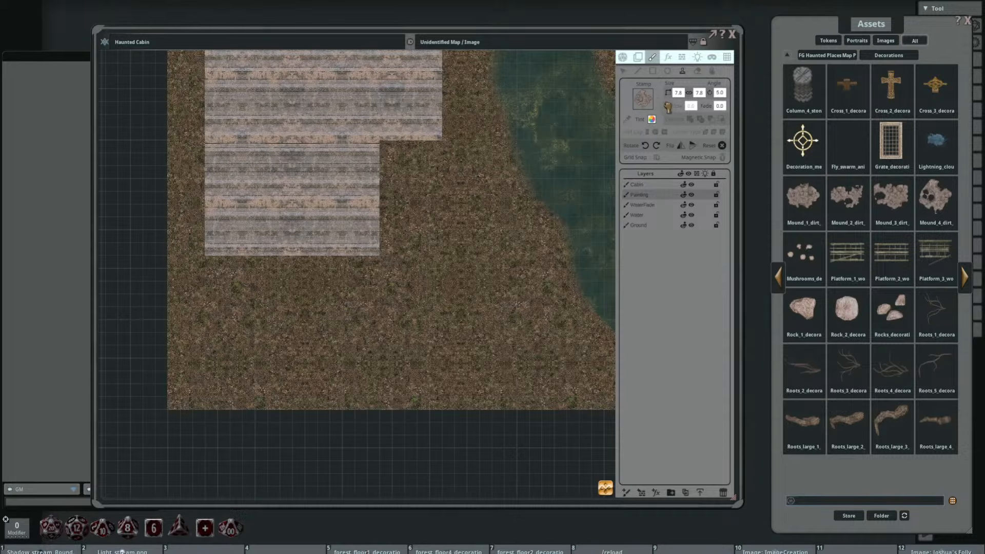
{"action": "left_click_drag", "start_coordinate": [645, 99], "coordinate": [643, 99]}
{"action": "scroll", "coordinate": [470, 229], "scroll_direction": "up", "scroll_amount": 6}
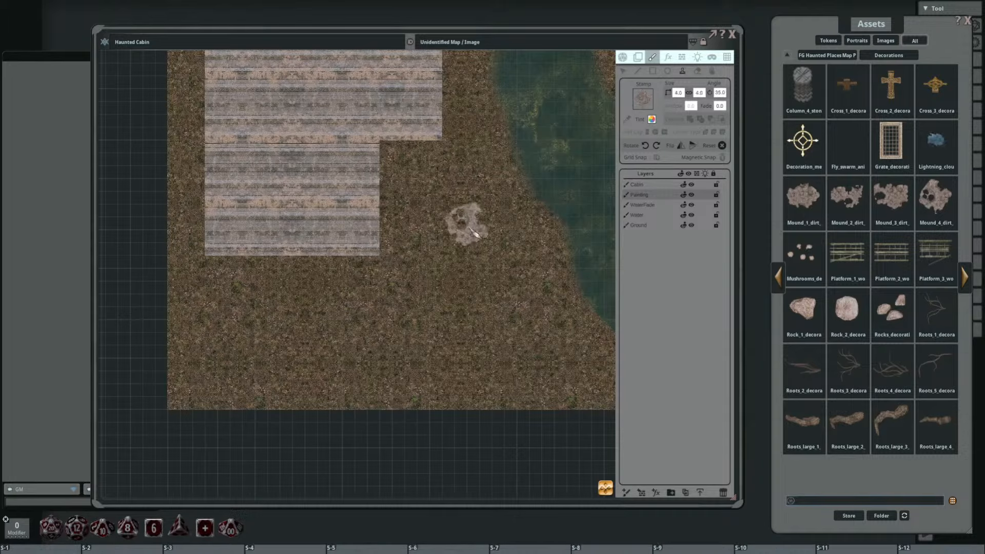
Step: Leave the stamp tool, store the Haunted Cabin map in hotkey slot 9, and close and reopen the map
{"action": "left_click", "coordinate": [624, 71]}
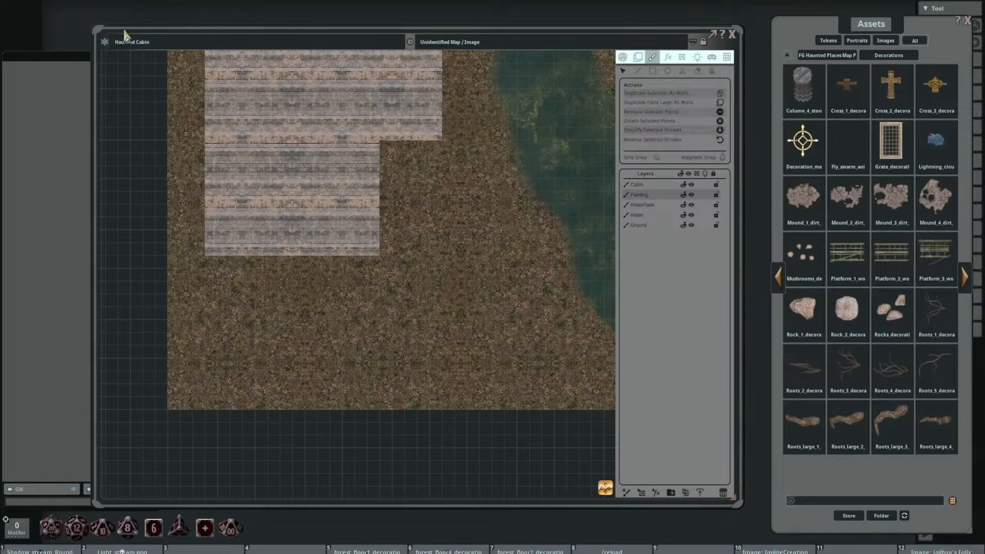
{"action": "left_click", "coordinate": [733, 35]}
{"action": "left_click", "coordinate": [699, 550]}
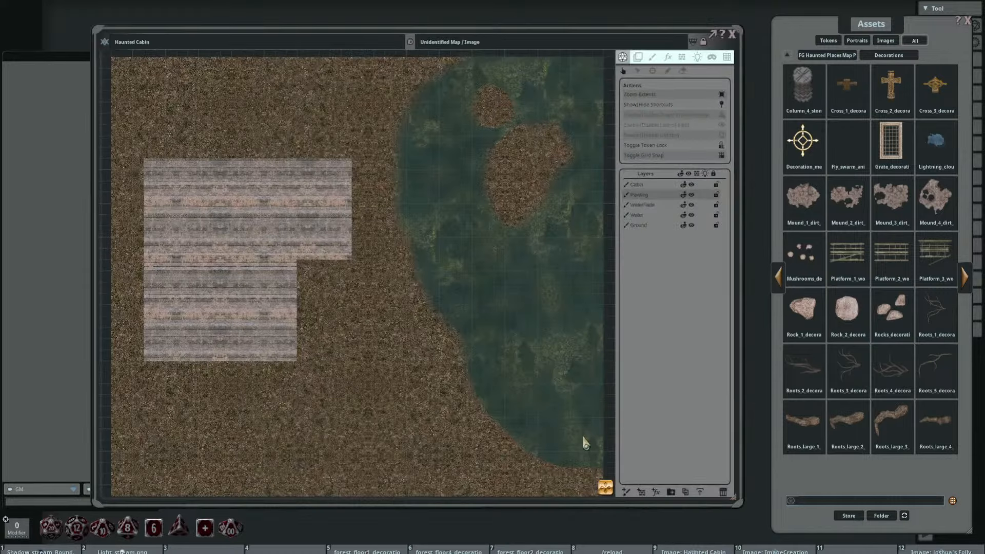
Step: Try to stamp the dirt mound at size 7.8 by 7.8 on the ground southeast of the cabin, and dismiss the log
{"action": "left_click", "coordinate": [652, 58]}
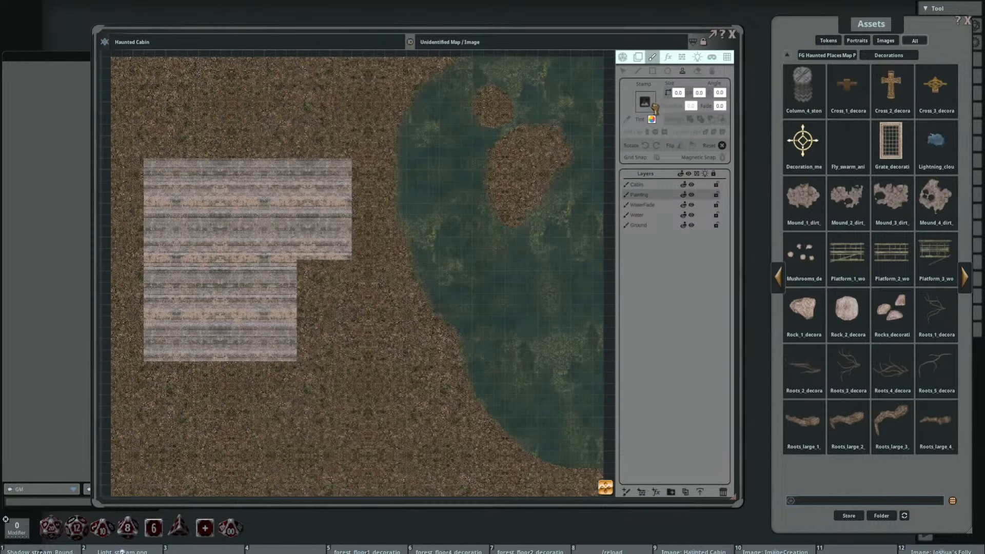
{"action": "left_click_drag", "start_coordinate": [479, 253], "coordinate": [531, 193]}
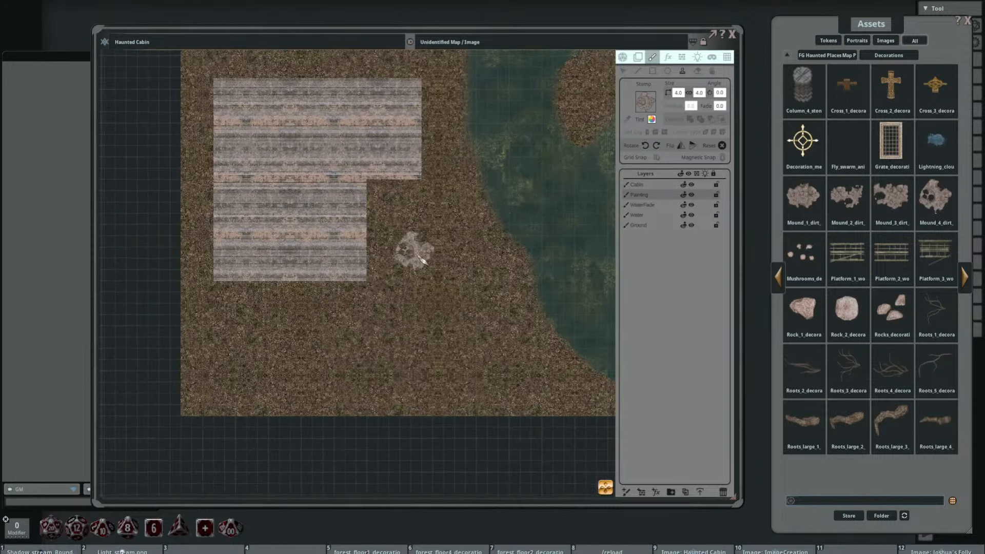
{"action": "scroll", "coordinate": [416, 263], "scroll_direction": "up", "scroll_amount": 7}
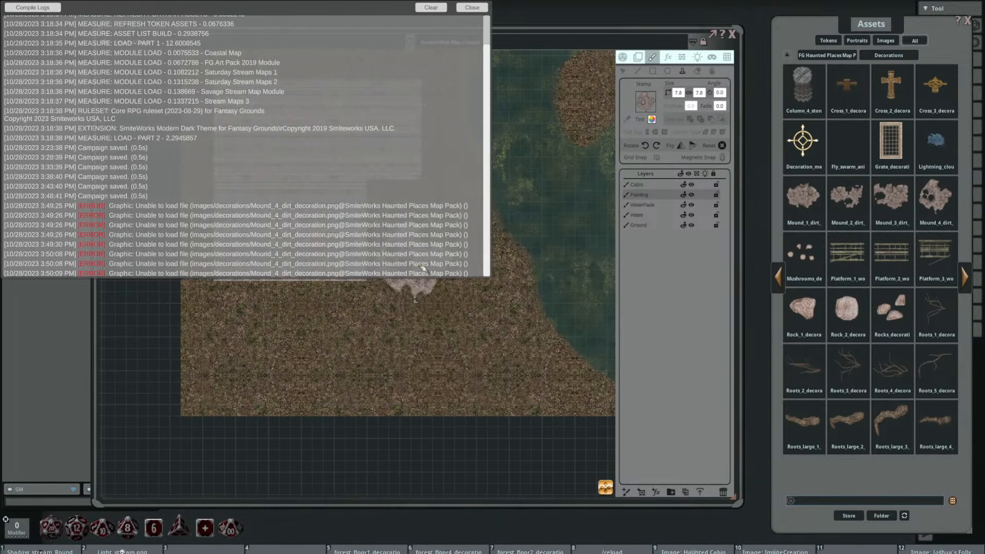
{"action": "left_click", "coordinate": [474, 9]}
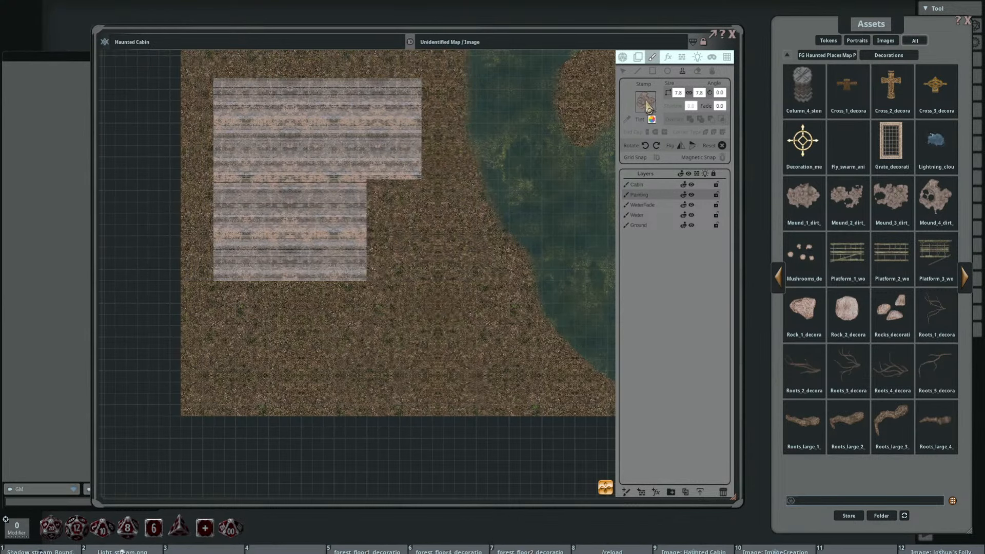
Step: Load forest_floor2_decoration_7x7 as the stamp image, enlarge it to 13.7 by 13.7, try to place it southeast of the cabin and dismiss the log
{"action": "left_click_drag", "start_coordinate": [529, 551], "coordinate": [645, 107]}
{"action": "left_click_drag", "start_coordinate": [417, 320], "coordinate": [467, 276]}
{"action": "scroll", "coordinate": [458, 261], "scroll_direction": "up", "scroll_amount": 3}
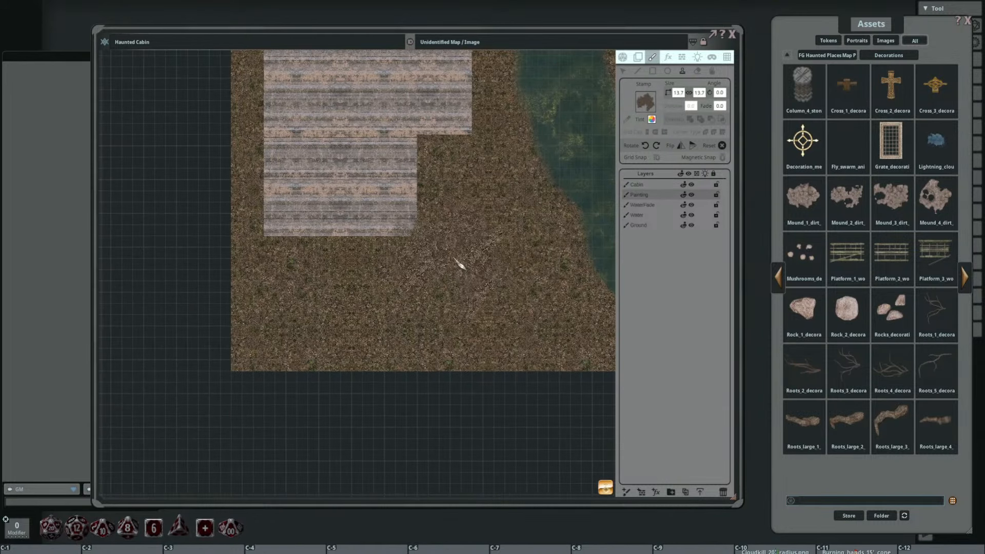
{"action": "left_click", "coordinate": [458, 261]}
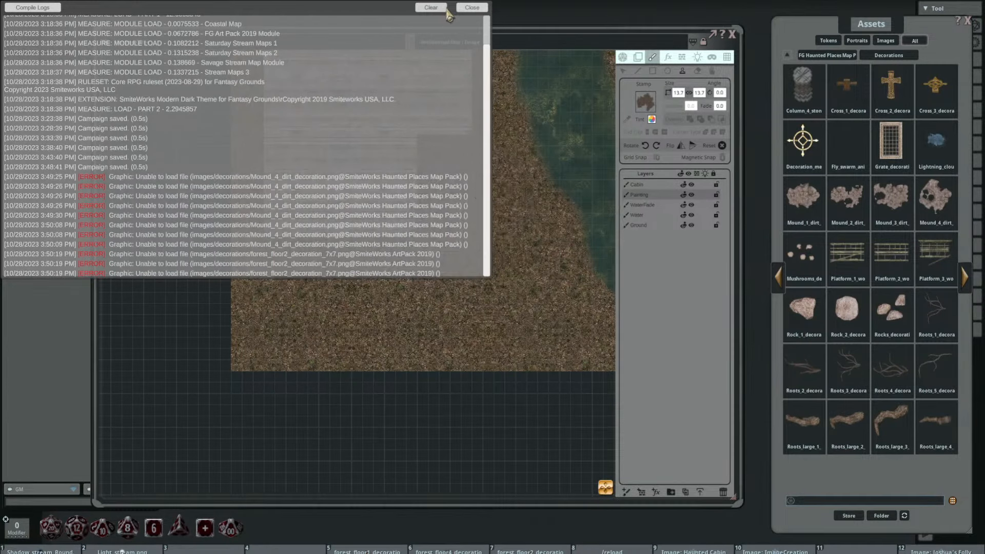
{"action": "left_click", "coordinate": [473, 8]}
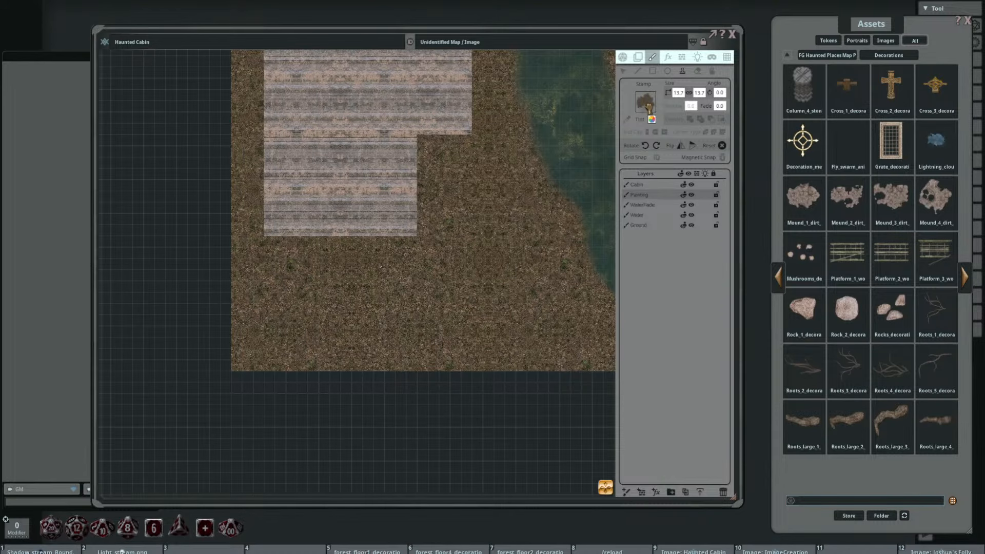
Step: Load forest_floor1_decoration_4x4 as the stamp image, enlarge it to 12.2 by 12.2 and stamp it on the ground southeast of the cabin
{"action": "left_click_drag", "start_coordinate": [404, 298], "coordinate": [404, 289]}
{"action": "scroll", "coordinate": [445, 238], "scroll_direction": "up", "scroll_amount": 5}
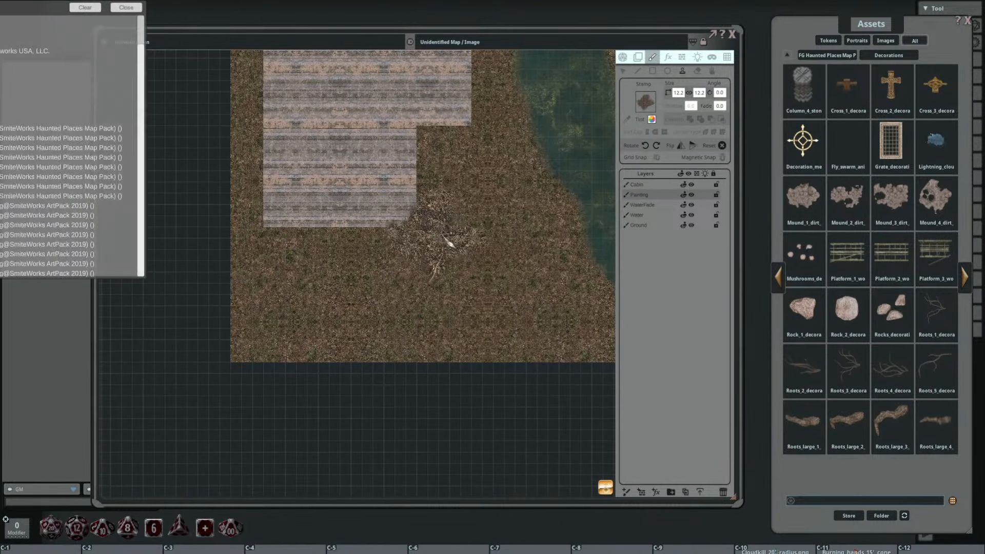
{"action": "left_click", "coordinate": [471, 7]}
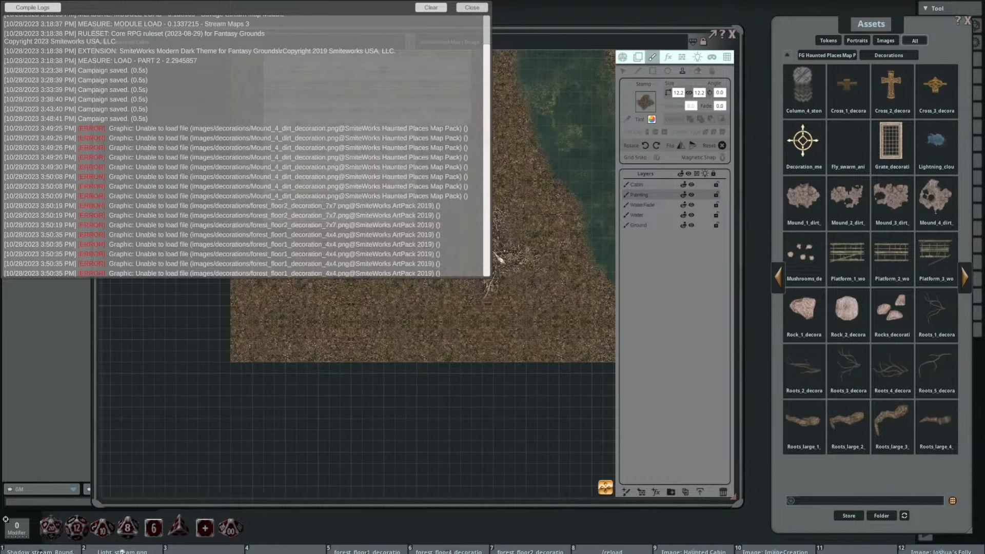
{"action": "left_click", "coordinate": [451, 279]}
{"action": "scroll", "coordinate": [527, 254], "scroll_direction": "up", "scroll_amount": 7}
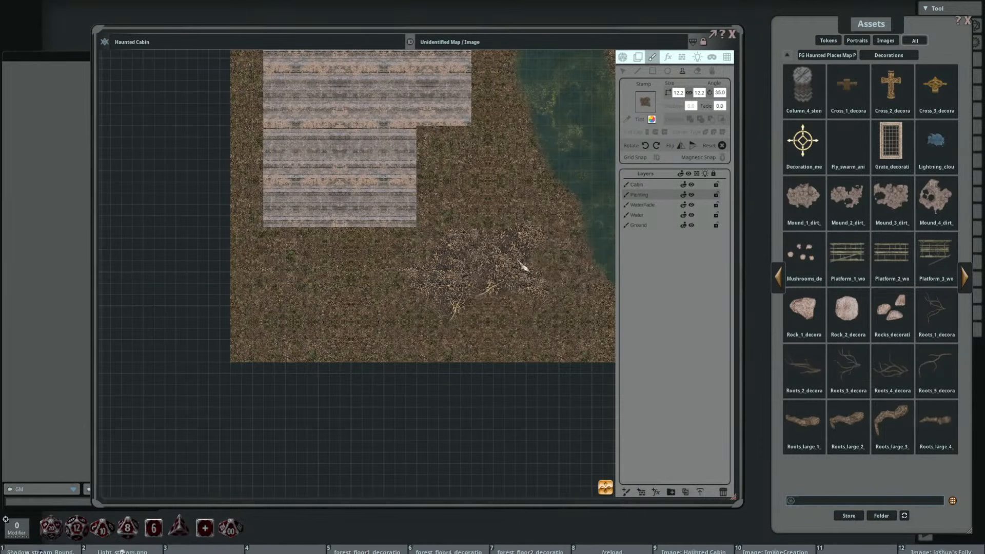
Step: Reduce the forest floor stamp to 7.8 by 7.8, dismiss the log and place the stamp at the cabin's southwest corner
{"action": "left_click_drag", "start_coordinate": [530, 241], "coordinate": [484, 257]}
{"action": "scroll", "coordinate": [483, 257], "scroll_direction": "up", "scroll_amount": 5}
{"action": "scroll", "coordinate": [554, 236], "scroll_direction": "up", "scroll_amount": 4}
{"action": "left_click_drag", "start_coordinate": [465, 294], "coordinate": [560, 304]}
{"action": "scroll", "coordinate": [576, 235], "scroll_direction": "down", "scroll_amount": 4}
{"action": "scroll", "coordinate": [425, 249], "scroll_direction": "down", "scroll_amount": 2}
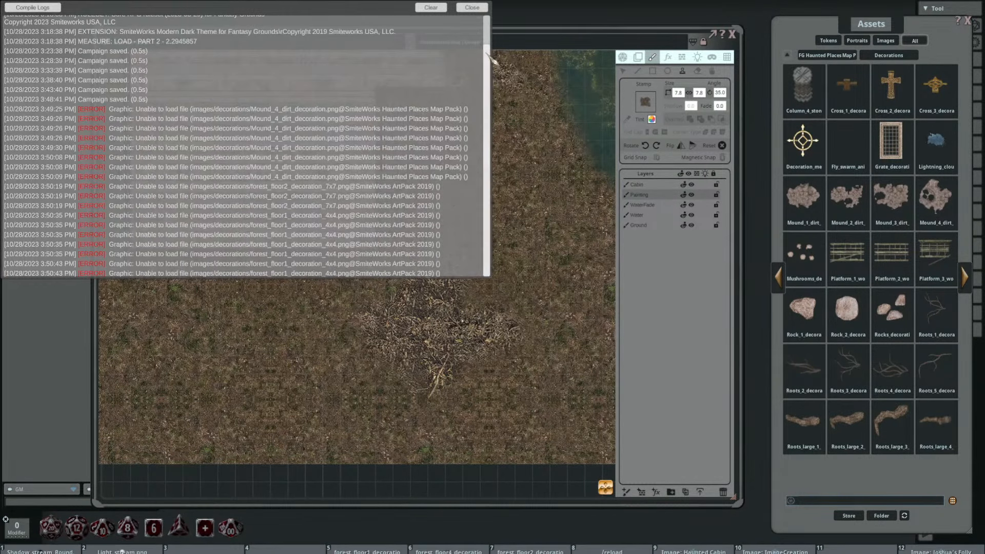
{"action": "left_click", "coordinate": [475, 9]}
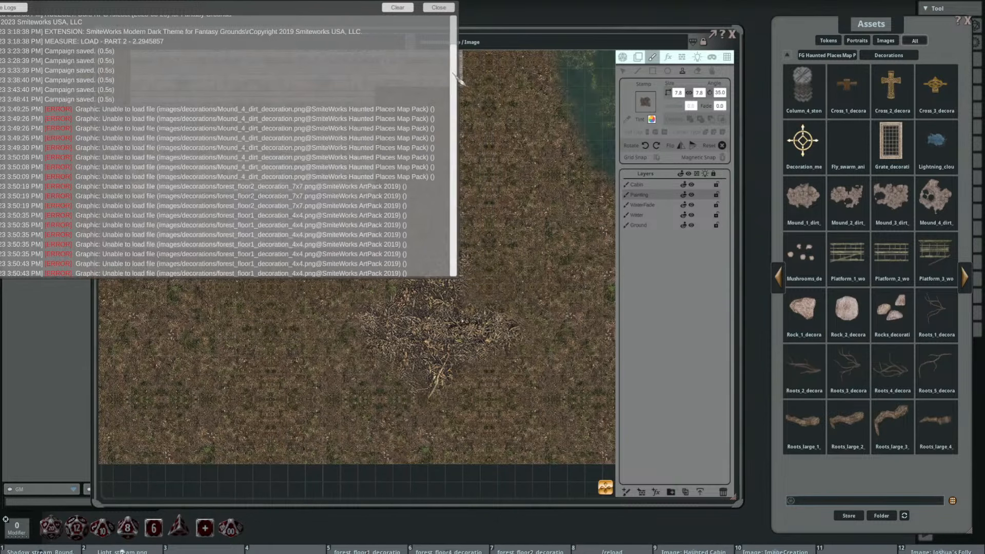
{"action": "left_click_drag", "start_coordinate": [313, 337], "coordinate": [447, 327]}
{"action": "scroll", "coordinate": [290, 319], "scroll_direction": "up", "scroll_amount": 13}
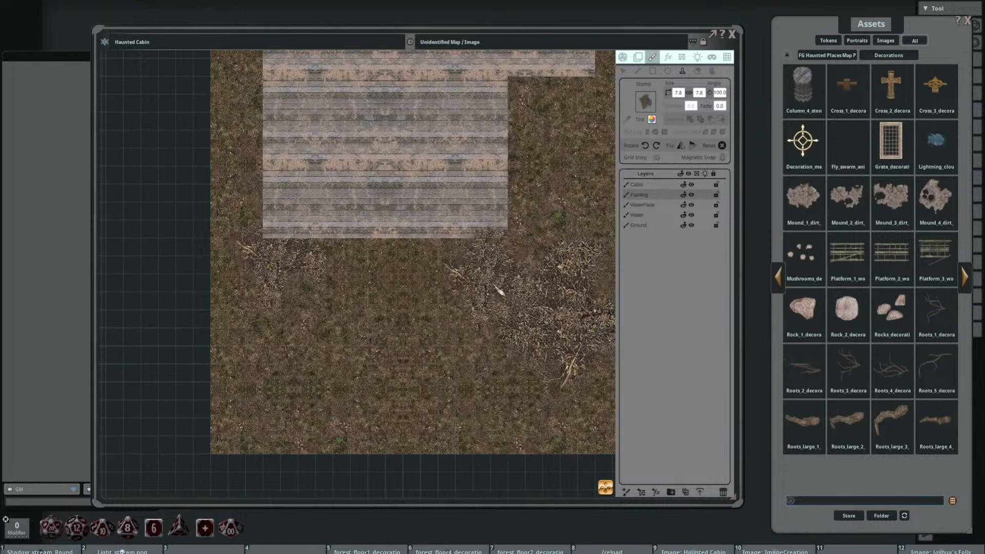
Step: Stamp the forest floor decoration on the large island in the lake
{"action": "left_click_drag", "start_coordinate": [510, 277], "coordinate": [379, 330]}
{"action": "left_click_drag", "start_coordinate": [502, 316], "coordinate": [399, 344]}
{"action": "mouse_move", "coordinate": [486, 302]}
{"action": "left_mouse_down"}
{"action": "mouse_move", "coordinate": [416, 345]}
{"action": "mouse_move", "coordinate": [418, 384]}
{"action": "mouse_move", "coordinate": [399, 445]}
{"action": "left_mouse_up"}
{"action": "left_click", "coordinate": [462, 208]}
Step: Rotate the forest floor stamp to 5 degrees and place it north of the cabin's northeast corner, near the lake
{"action": "left_click_drag", "start_coordinate": [264, 333], "coordinate": [487, 387]}
{"action": "scroll", "coordinate": [428, 193], "scroll_direction": "down", "scroll_amount": 5}
{"action": "scroll", "coordinate": [429, 193], "scroll_direction": "down", "scroll_amount": 4}
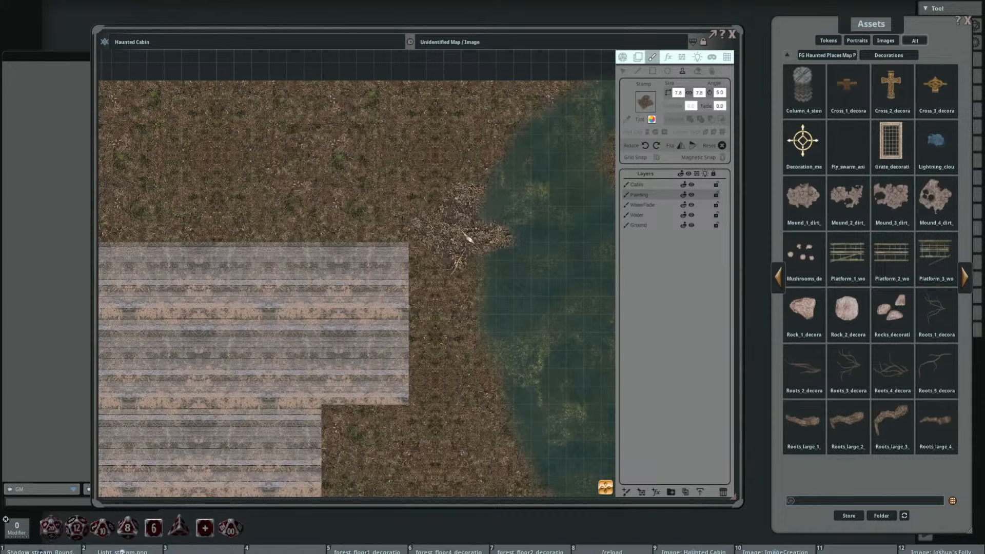
{"action": "left_click", "coordinate": [405, 182]}
Step: Stamp the forest floor decoration at the cabin's northwest corner at 40 degrees and at its northeast corner at 75 degrees
{"action": "left_click_drag", "start_coordinate": [241, 261], "coordinate": [420, 301]}
{"action": "scroll", "coordinate": [328, 265], "scroll_direction": "up", "scroll_amount": 1}
{"action": "scroll", "coordinate": [329, 265], "scroll_direction": "up", "scroll_amount": 14}
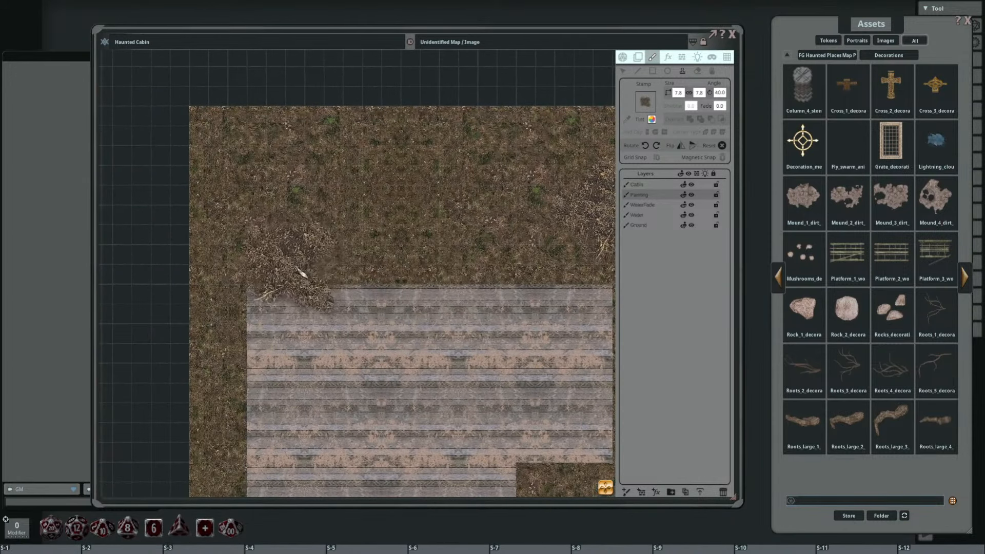
{"action": "left_click", "coordinate": [266, 289]}
{"action": "left_click_drag", "start_coordinate": [421, 250], "coordinate": [286, 180]}
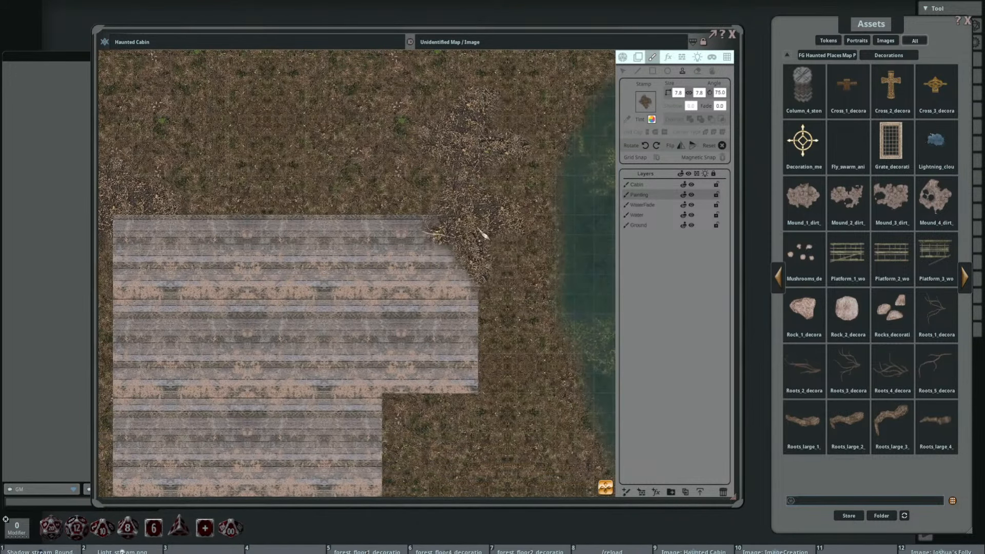
{"action": "left_click", "coordinate": [482, 233]}
Step: On the Ground layer, stamp forest_floor4_decoration_10x5 at the western lake shore, sized 12.5 by 6.3 and rotated to 65 degrees, dismissing the log
{"action": "left_click_drag", "start_coordinate": [298, 290], "coordinate": [285, 179]}
{"action": "scroll", "coordinate": [374, 269], "scroll_direction": "down", "scroll_amount": 3}
{"action": "left_click_drag", "start_coordinate": [383, 275], "coordinate": [374, 232]}
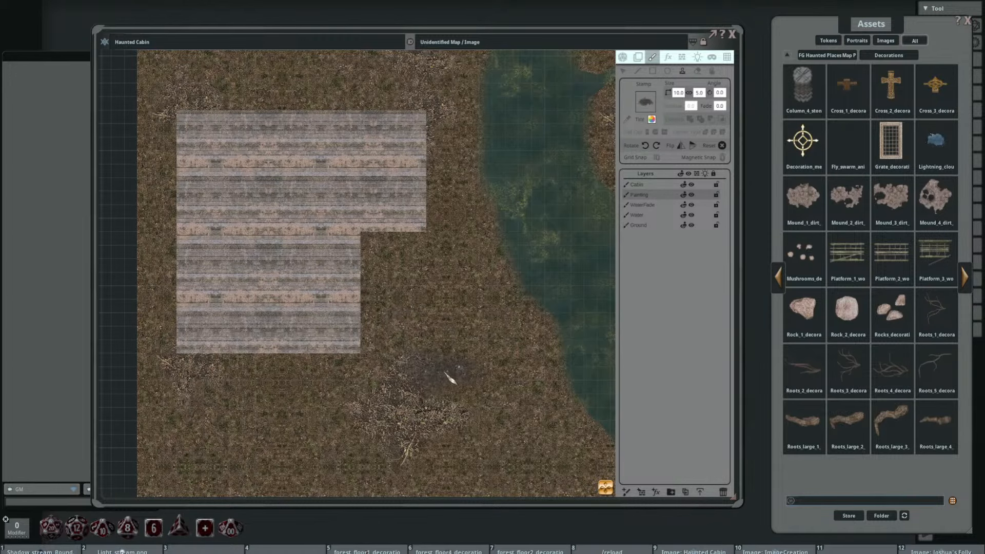
{"action": "left_click_drag", "start_coordinate": [503, 316], "coordinate": [440, 300]}
{"action": "left_click", "coordinate": [645, 227]}
{"action": "scroll", "coordinate": [429, 269], "scroll_direction": "up", "scroll_amount": 13}
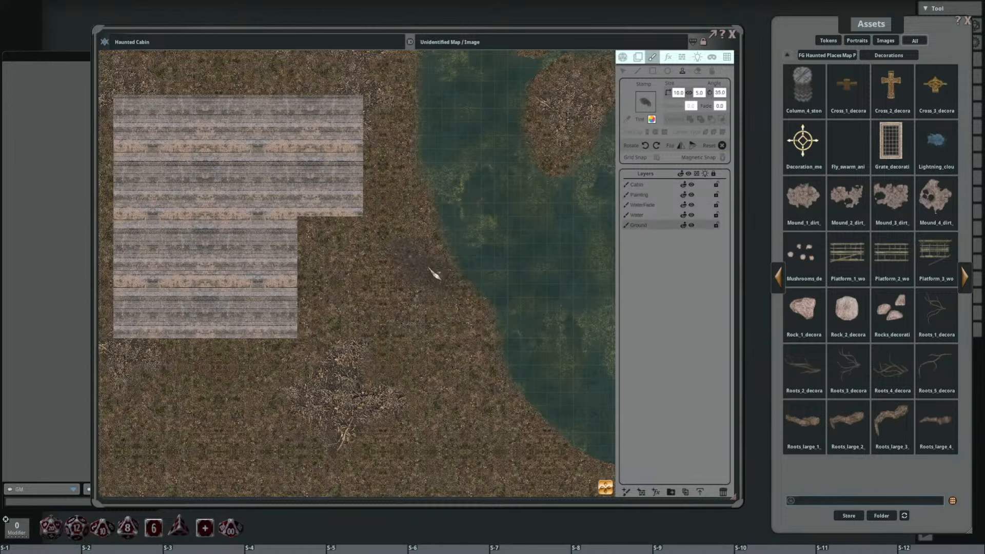
{"action": "scroll", "coordinate": [456, 256], "scroll_direction": "up", "scroll_amount": 5}
{"action": "left_click", "coordinate": [454, 252]}
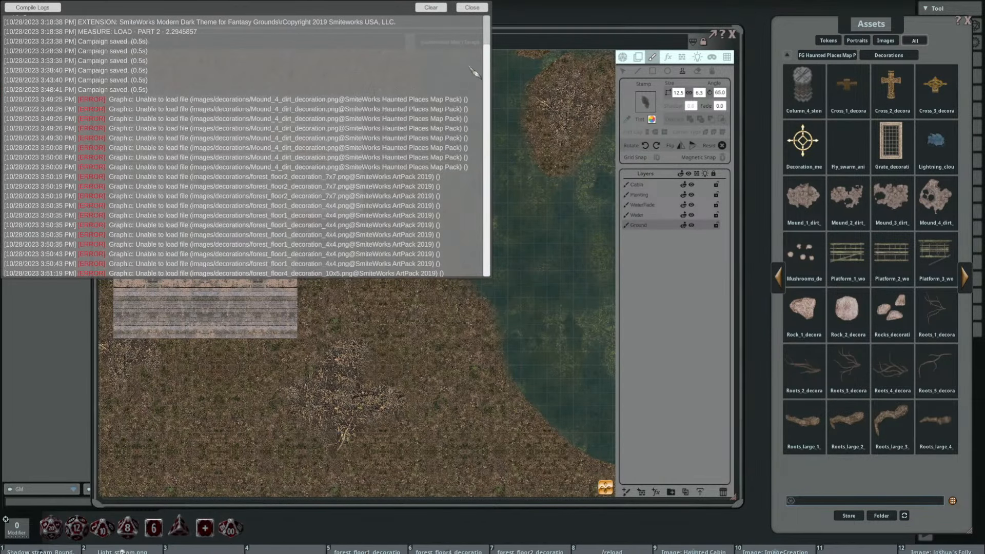
{"action": "left_click", "coordinate": [475, 8]}
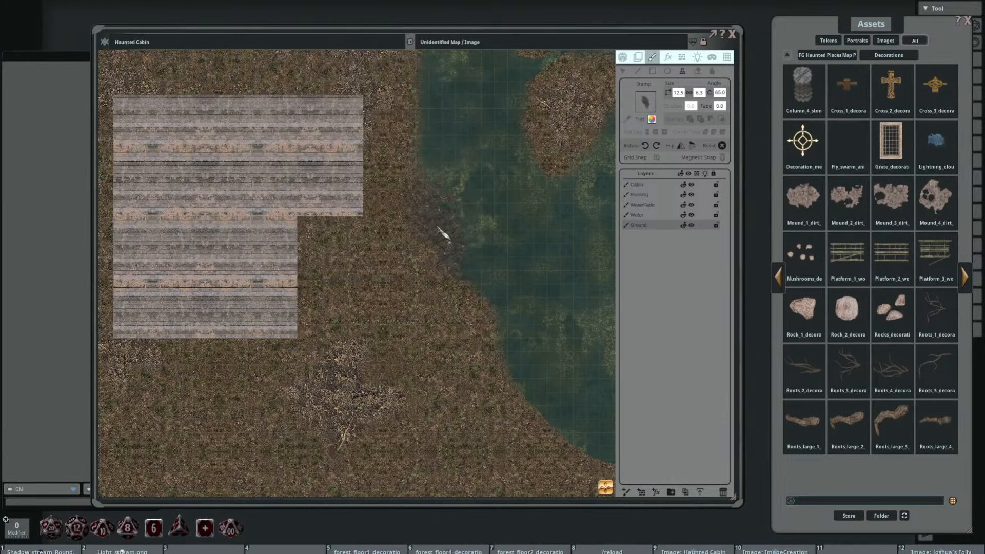
Step: Rotate the dark forest floor stamp to 210 degrees and place another one farther south along the western lake shore
{"action": "scroll", "coordinate": [519, 230], "scroll_direction": "down", "scroll_amount": 1}
{"action": "scroll", "coordinate": [492, 257], "scroll_direction": "up", "scroll_amount": 20}
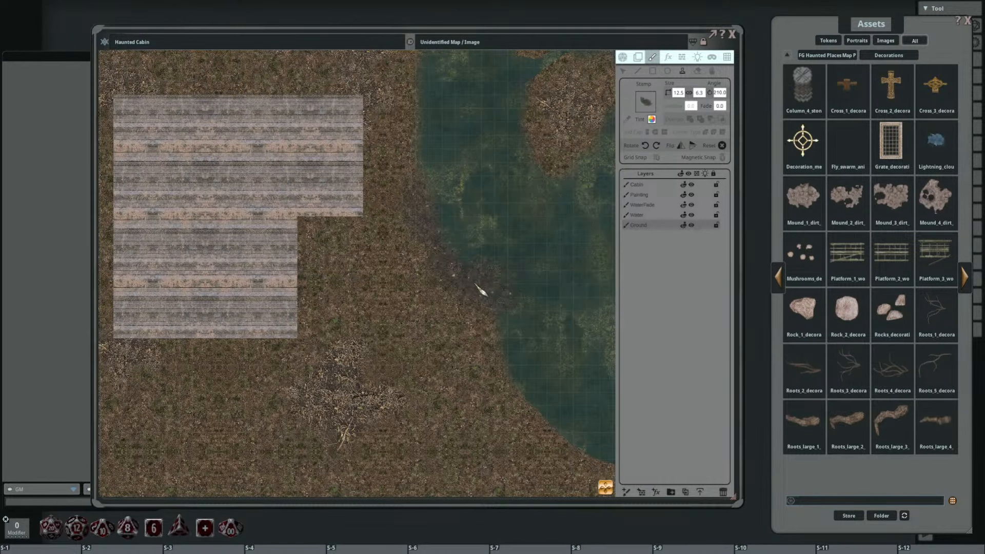
{"action": "left_click_drag", "start_coordinate": [483, 180], "coordinate": [479, 315]}
{"action": "scroll", "coordinate": [364, 199], "scroll_direction": "down", "scroll_amount": 8}
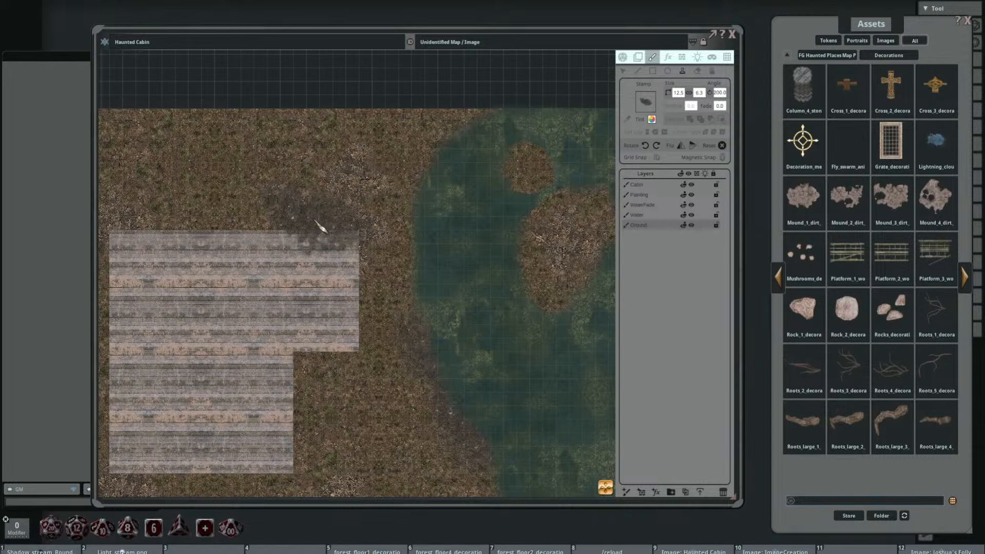
Step: Stamp the dark forest floor patch north of the cabin at 200 degrees and beside the northwestern lake shore at 305 degrees
{"action": "mouse_move", "coordinate": [320, 227]}
{"action": "left_mouse_down"}
{"action": "mouse_move", "coordinate": [346, 191]}
{"action": "mouse_move", "coordinate": [344, 224]}
{"action": "mouse_move", "coordinate": [371, 240]}
{"action": "left_mouse_up"}
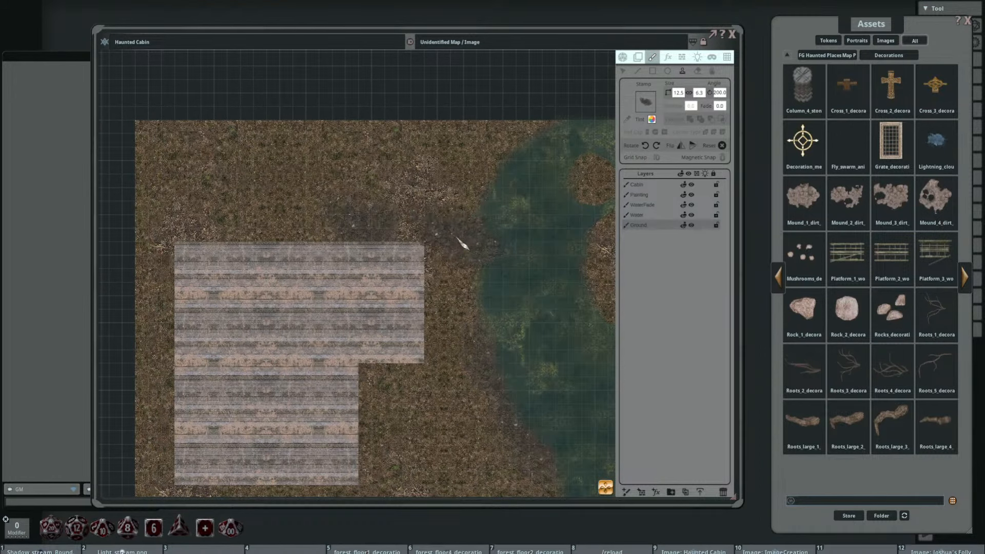
{"action": "left_click_drag", "start_coordinate": [450, 240], "coordinate": [300, 206]}
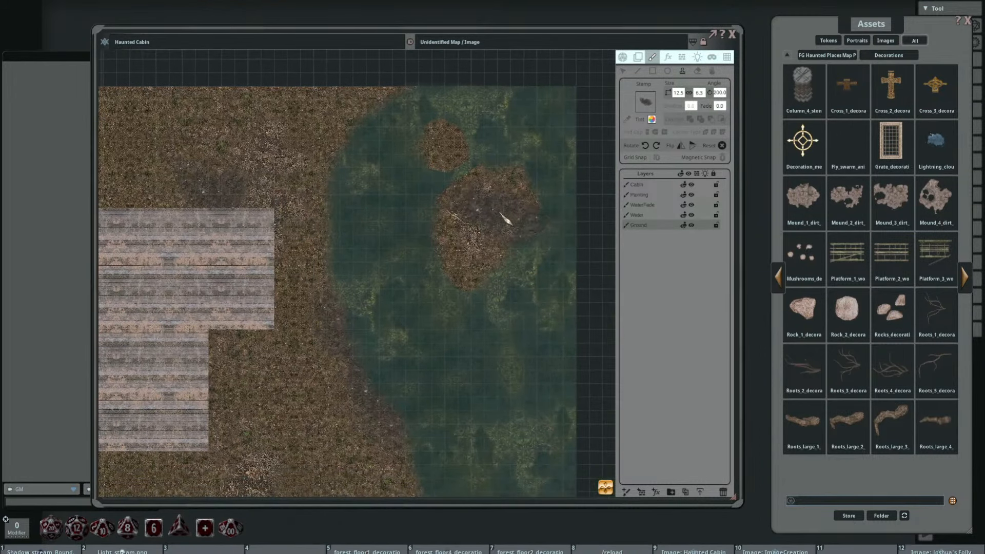
{"action": "scroll", "coordinate": [481, 209], "scroll_direction": "up", "scroll_amount": 3}
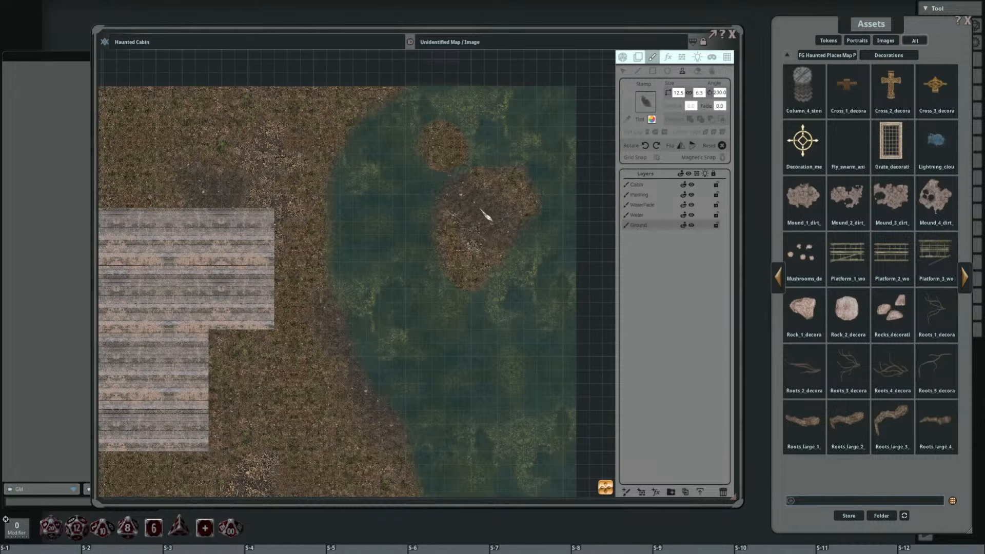
{"action": "scroll", "coordinate": [485, 216], "scroll_direction": "up", "scroll_amount": 5}
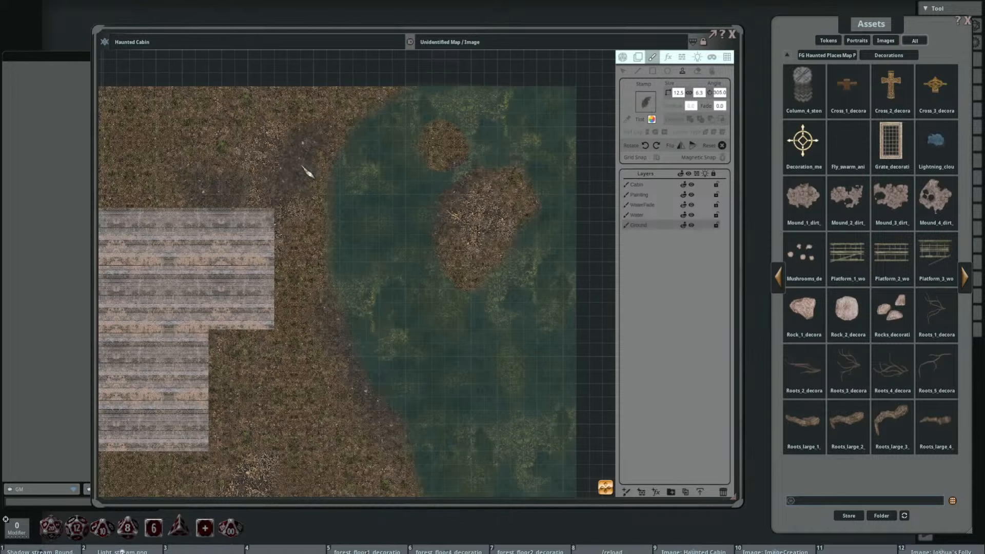
{"action": "left_click_drag", "start_coordinate": [352, 188], "coordinate": [400, 178]}
{"action": "left_click", "coordinate": [386, 143]}
Step: Rotate the dark forest floor stamp to 240 degrees and place it along the lake's southern shore
{"action": "left_click_drag", "start_coordinate": [459, 210], "coordinate": [419, 150]}
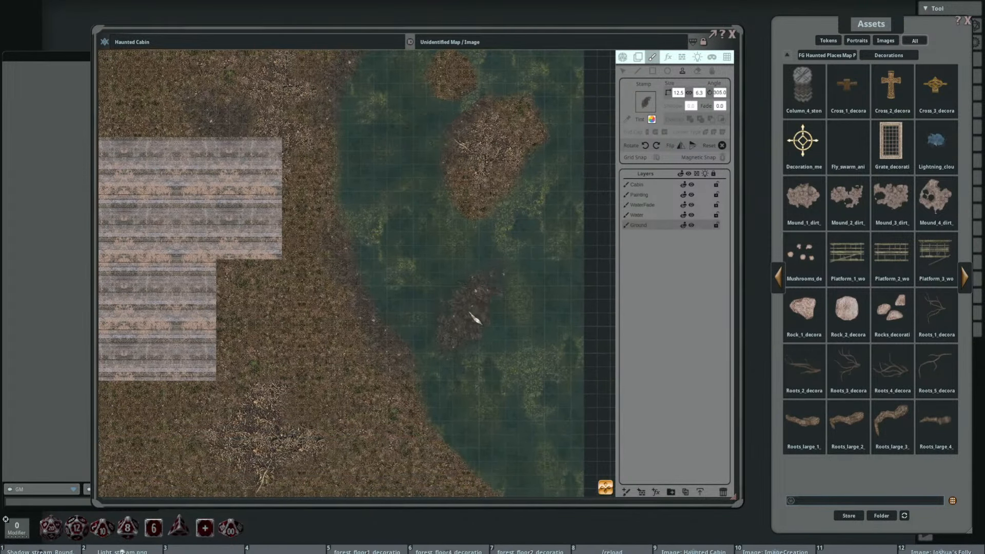
{"action": "left_click_drag", "start_coordinate": [440, 334], "coordinate": [442, 187]}
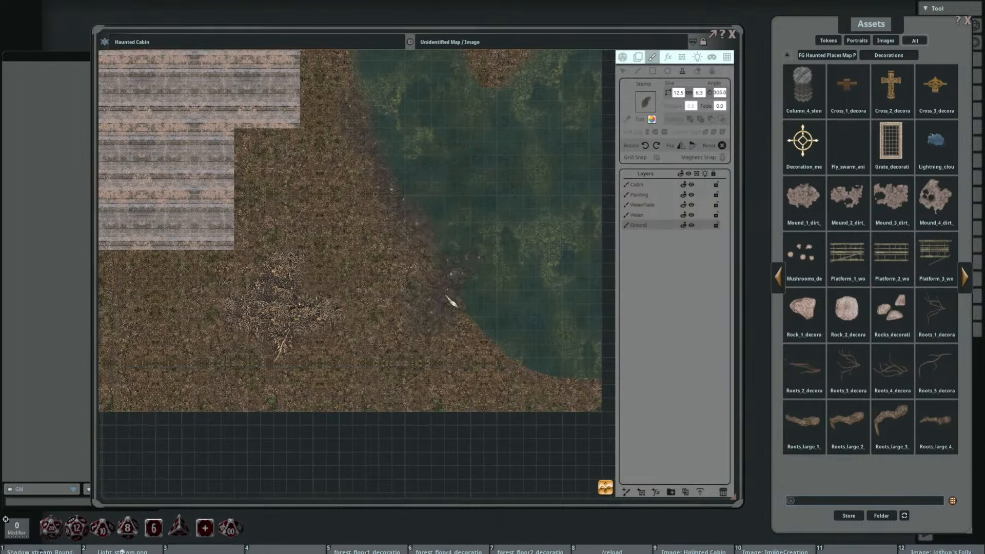
{"action": "key", "text": "shift"}
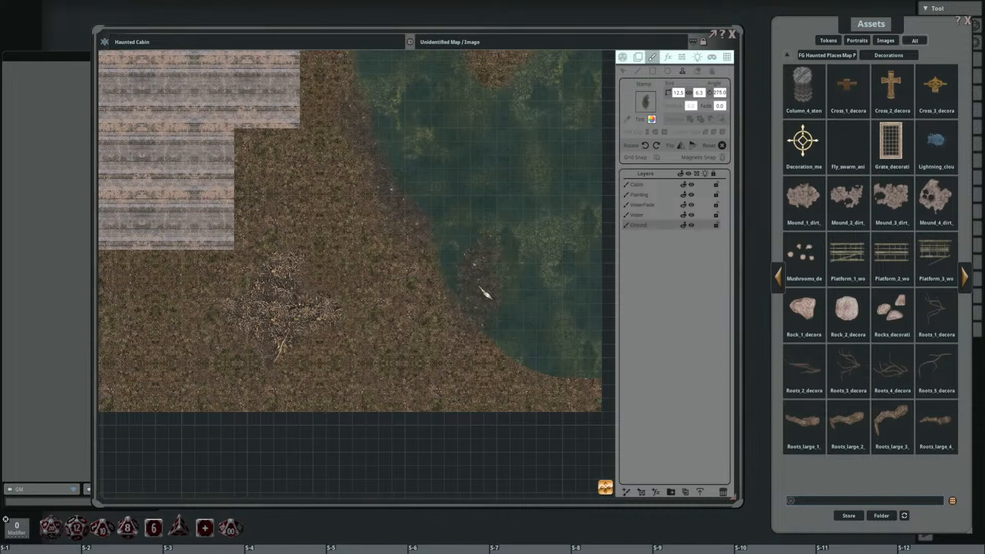
{"action": "left_click_drag", "start_coordinate": [519, 305], "coordinate": [449, 301]}
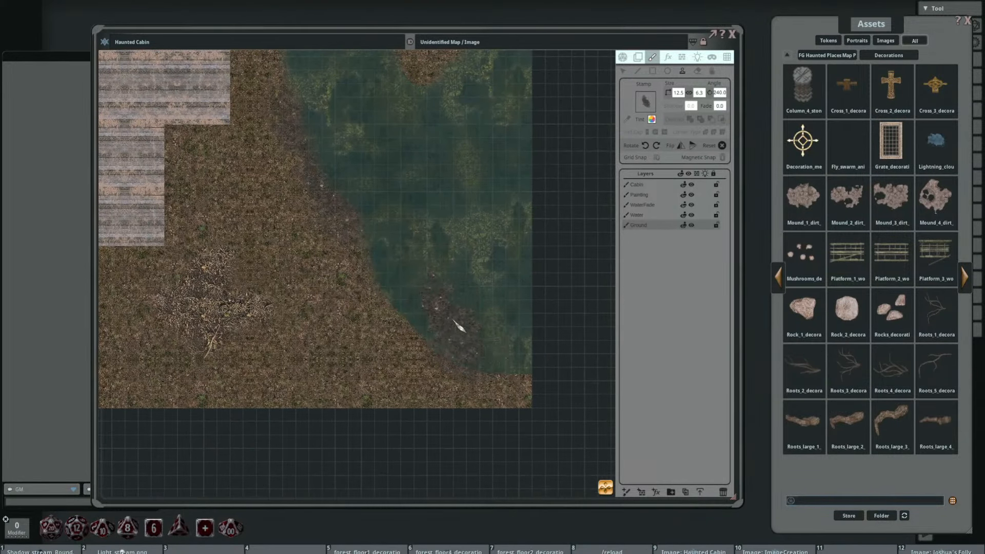
{"action": "left_click_drag", "start_coordinate": [435, 232], "coordinate": [448, 284]}
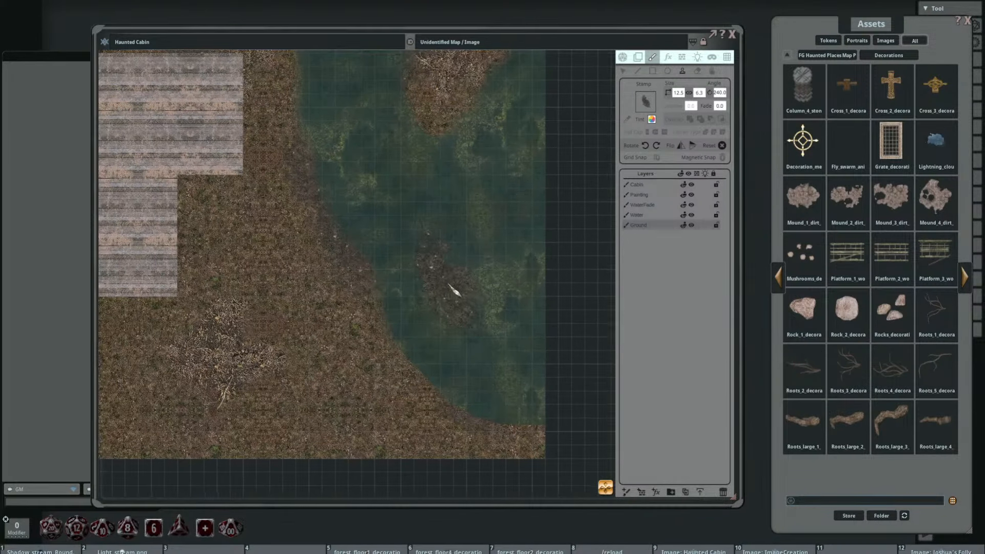
Step: Select the WaterFade layer's southern shoreline points and move them outward, placing the end point beyond the map's edge
{"action": "left_click", "coordinate": [662, 205]}
{"action": "left_click", "coordinate": [623, 72]}
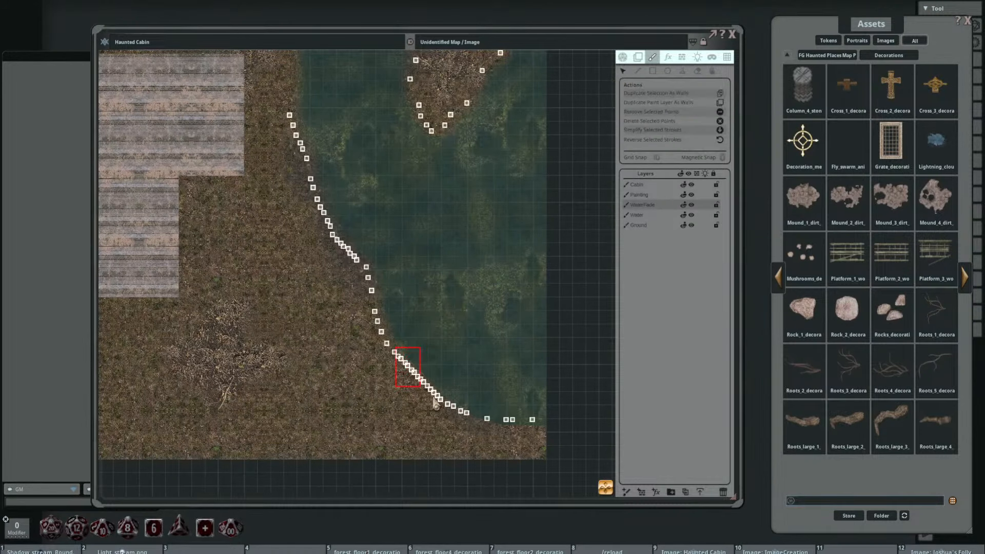
{"action": "mouse_move", "coordinate": [436, 406]}
{"action": "left_mouse_down"}
{"action": "mouse_move", "coordinate": [529, 442]}
{"action": "mouse_move", "coordinate": [511, 430]}
{"action": "mouse_move", "coordinate": [511, 441]}
{"action": "left_mouse_up"}
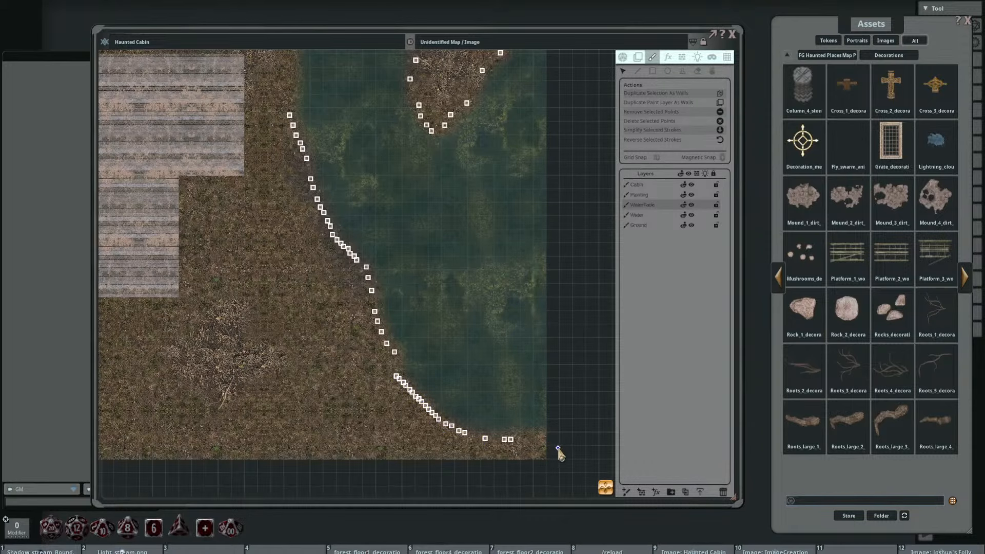
{"action": "scroll", "coordinate": [472, 341], "scroll_direction": "down", "scroll_amount": 4}
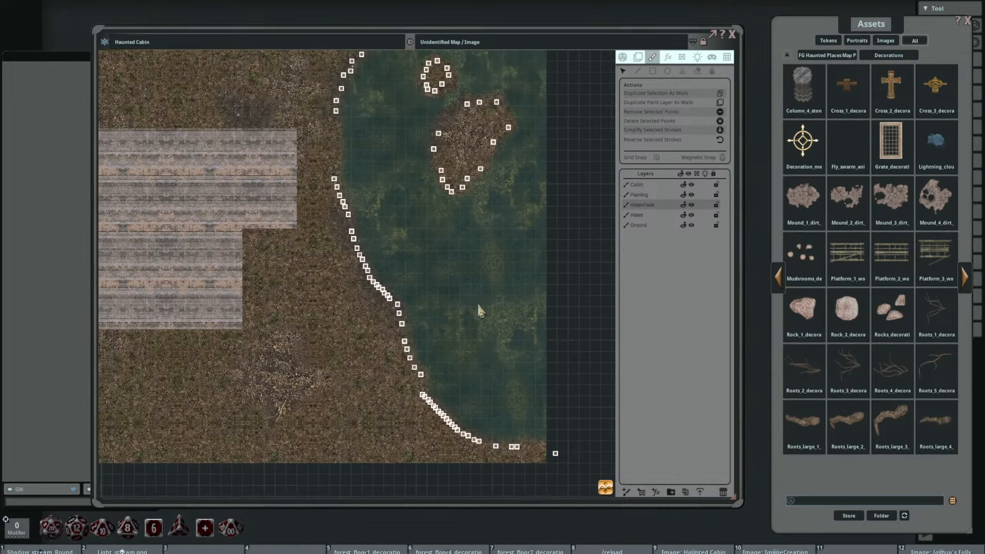
{"action": "scroll", "coordinate": [439, 246], "scroll_direction": "up", "scroll_amount": 2}
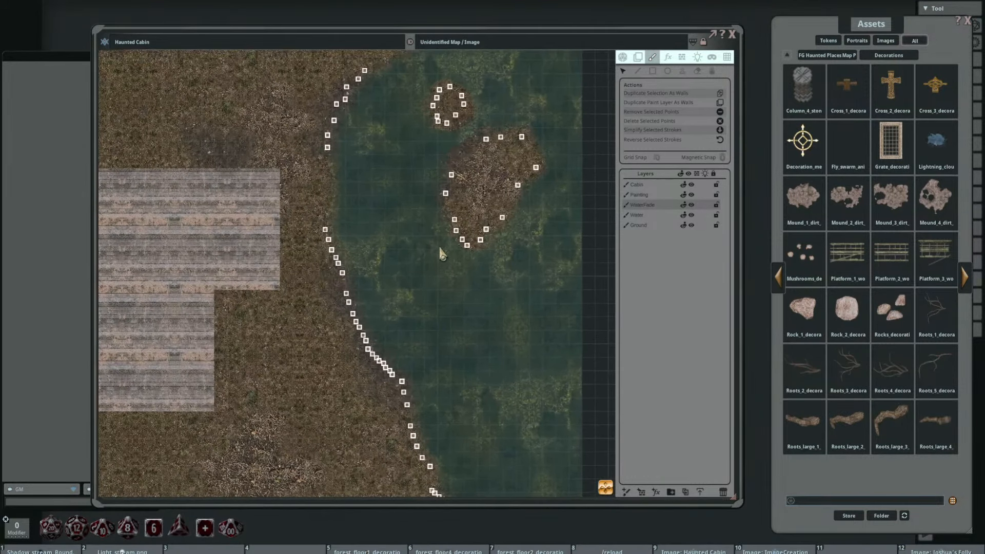
Step: Hide the Water layer and show it again to check the faded shoreline and the islands
{"action": "left_click", "coordinate": [692, 215]}
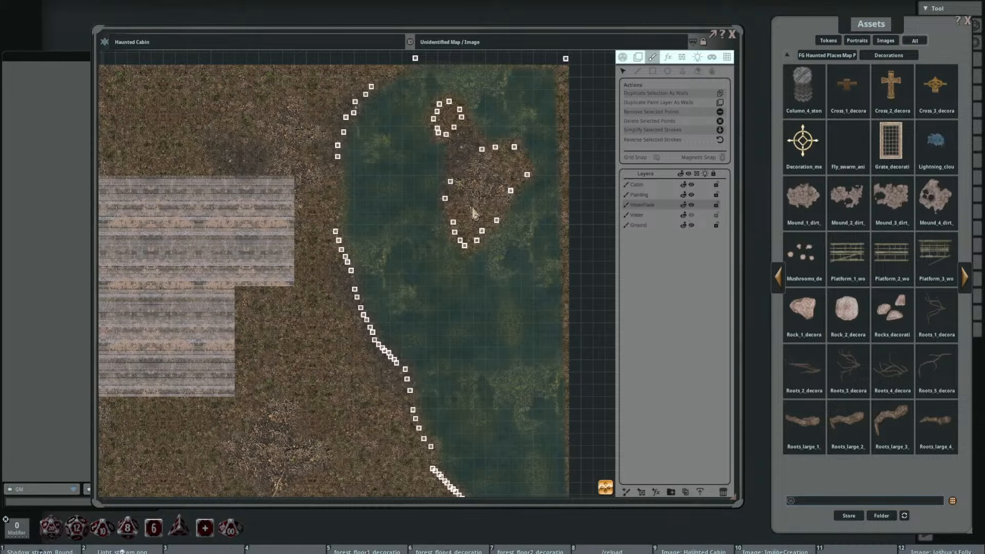
{"action": "left_click", "coordinate": [691, 215]}
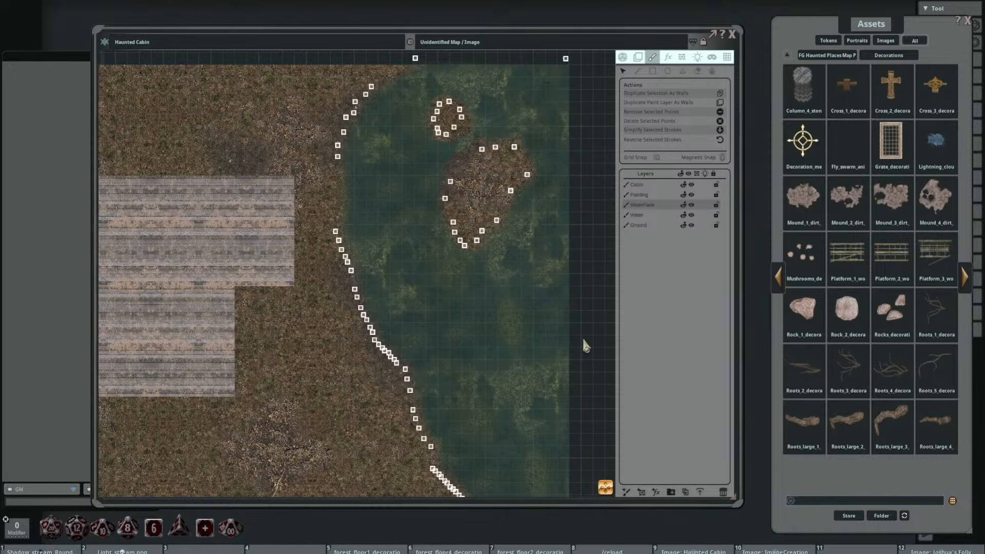
{"action": "left_click_drag", "start_coordinate": [454, 282], "coordinate": [526, 211]}
{"action": "left_click_drag", "start_coordinate": [435, 255], "coordinate": [423, 290]}
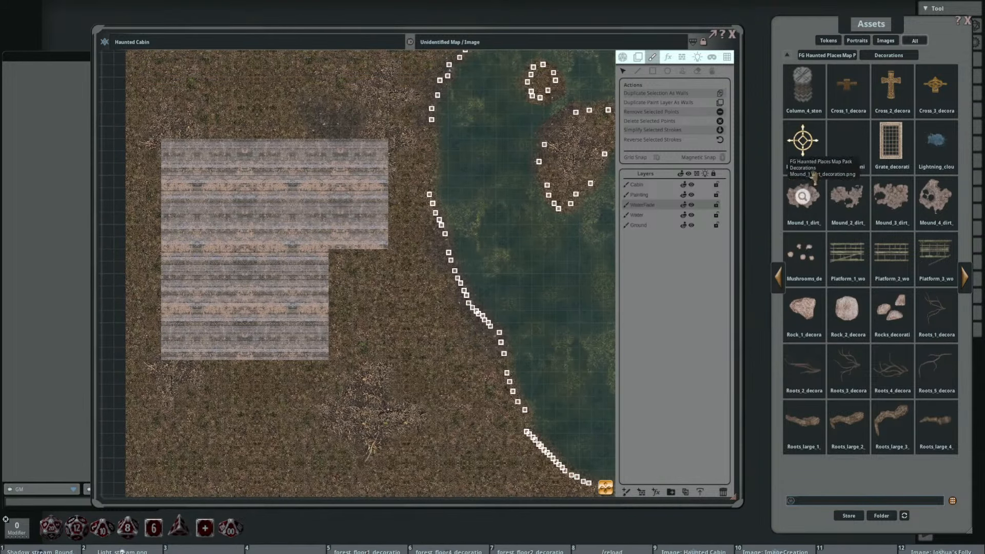
{"action": "left_click", "coordinate": [682, 71]}
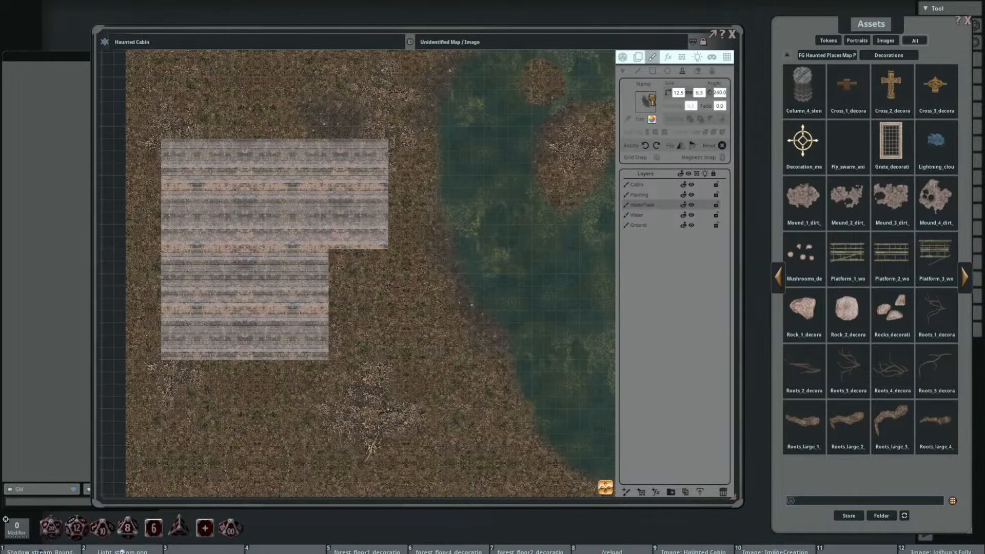
{"action": "left_click", "coordinate": [359, 314]}
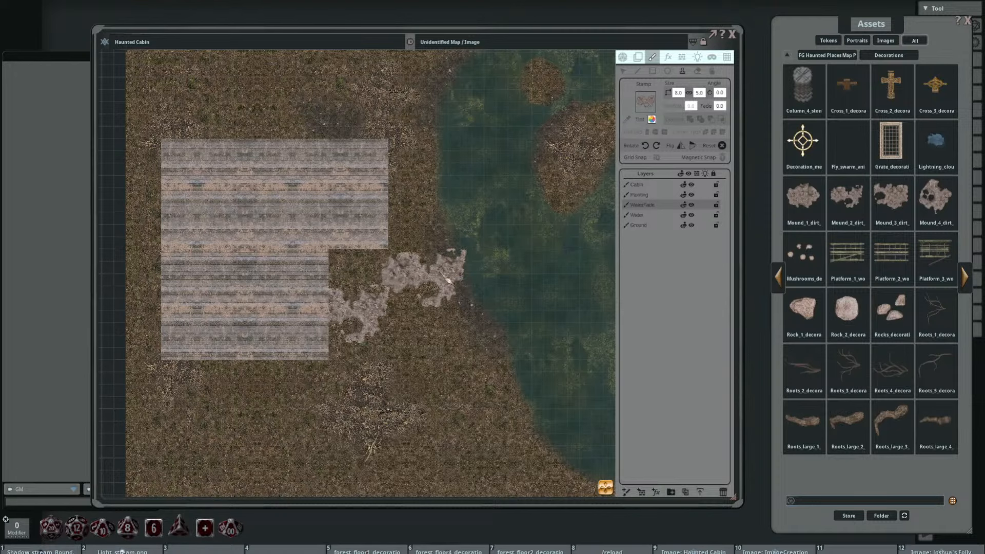
{"action": "left_click_drag", "start_coordinate": [231, 338], "coordinate": [233, 267]}
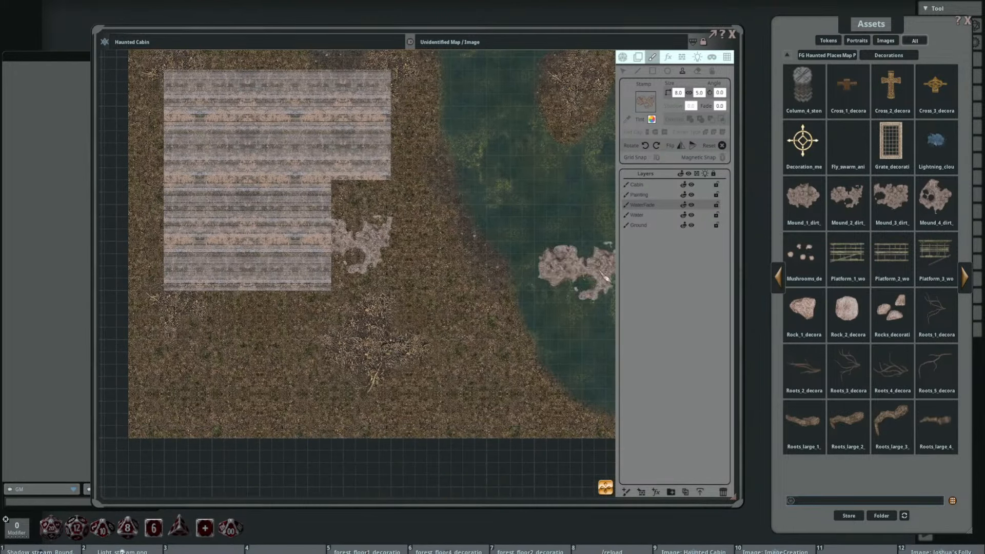
{"action": "left_click_drag", "start_coordinate": [948, 194], "coordinate": [640, 111]}
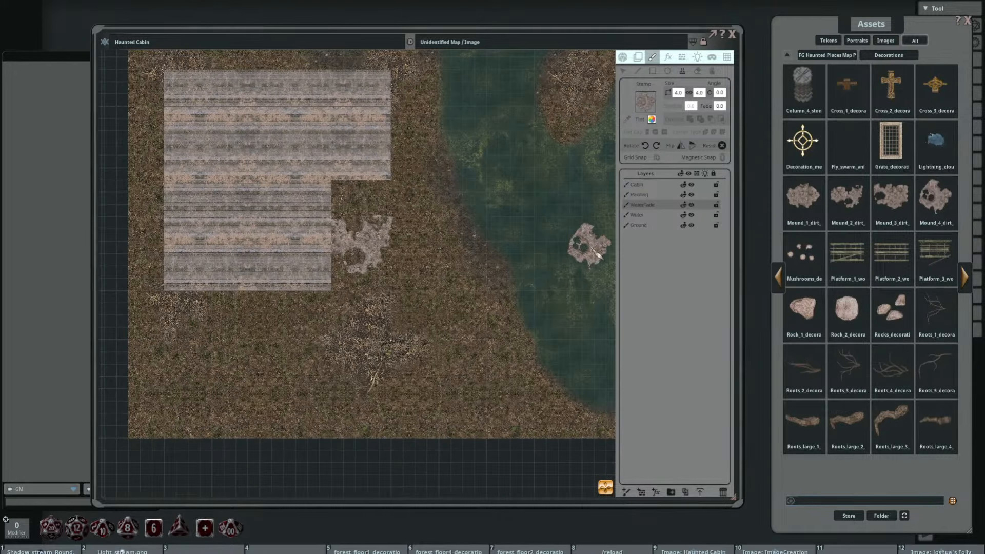
{"action": "left_click", "coordinate": [622, 73]}
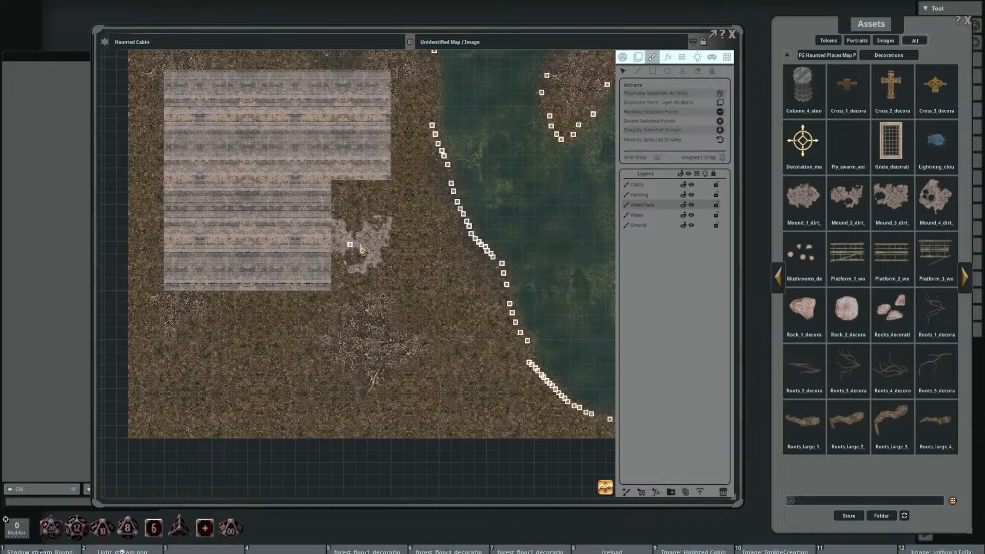
Step: On the Painting layer, stamp the Mound_4 dirt decoration at size 6 by 6 at the southeast corner of the cabin's eastern wing
{"action": "left_click", "coordinate": [639, 196]}
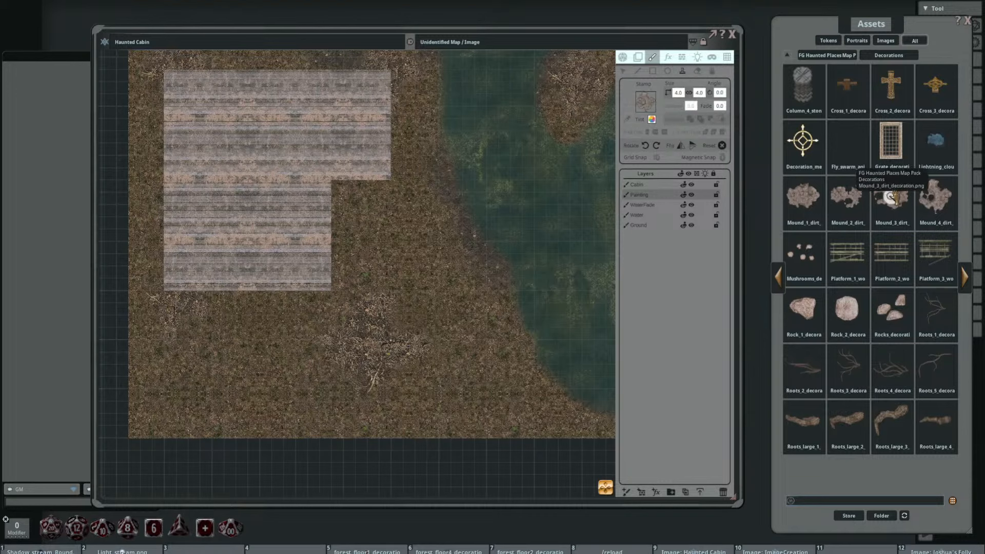
{"action": "left_click", "coordinate": [936, 196]}
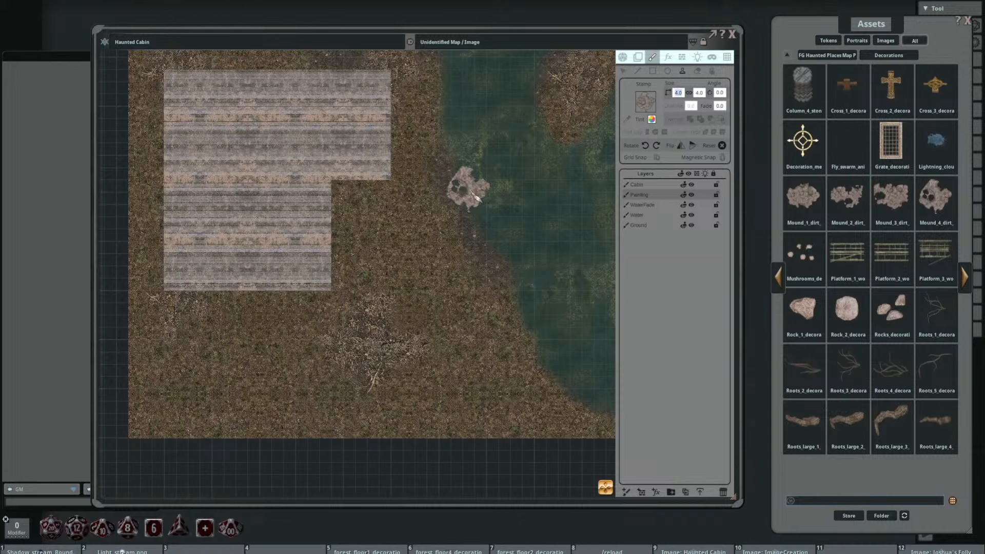
{"action": "scroll", "coordinate": [476, 197], "scroll_direction": "up", "scroll_amount": 2}
{"action": "left_click", "coordinate": [404, 199]}
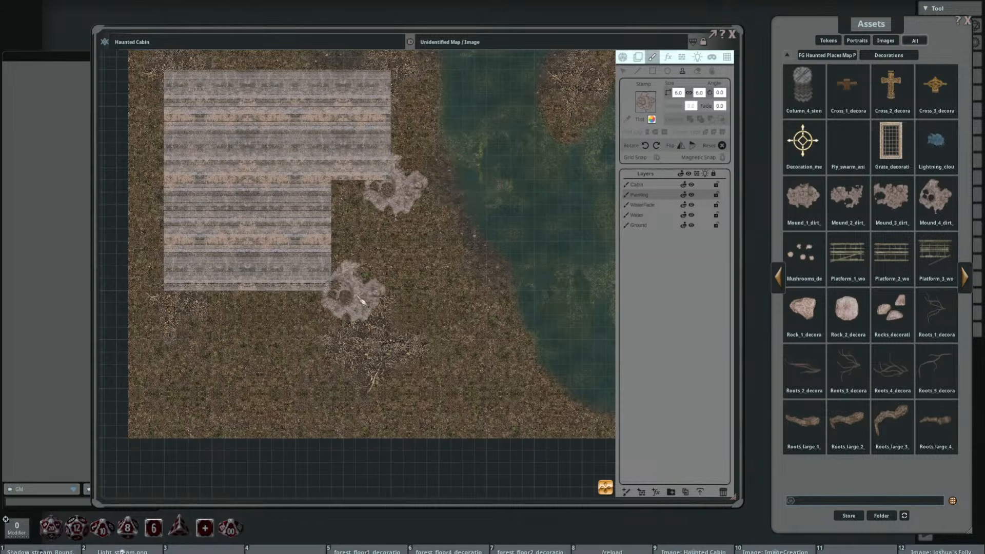
Step: Rotate the Mound_4 dirt stamp to 195 degrees, enlarge it to 8 by 8, and place it south of the cabin
{"action": "left_click_drag", "start_coordinate": [416, 276], "coordinate": [419, 315]}
{"action": "scroll", "coordinate": [555, 170], "scroll_direction": "up", "scroll_amount": 4}
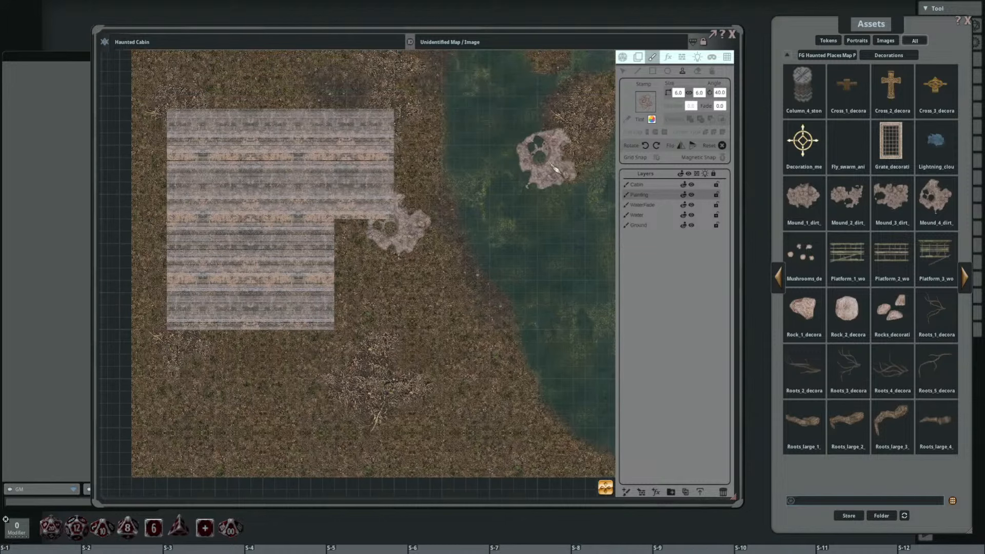
{"action": "scroll", "coordinate": [550, 166], "scroll_direction": "up", "scroll_amount": 17}
{"action": "left_click_drag", "start_coordinate": [489, 200], "coordinate": [479, 123]}
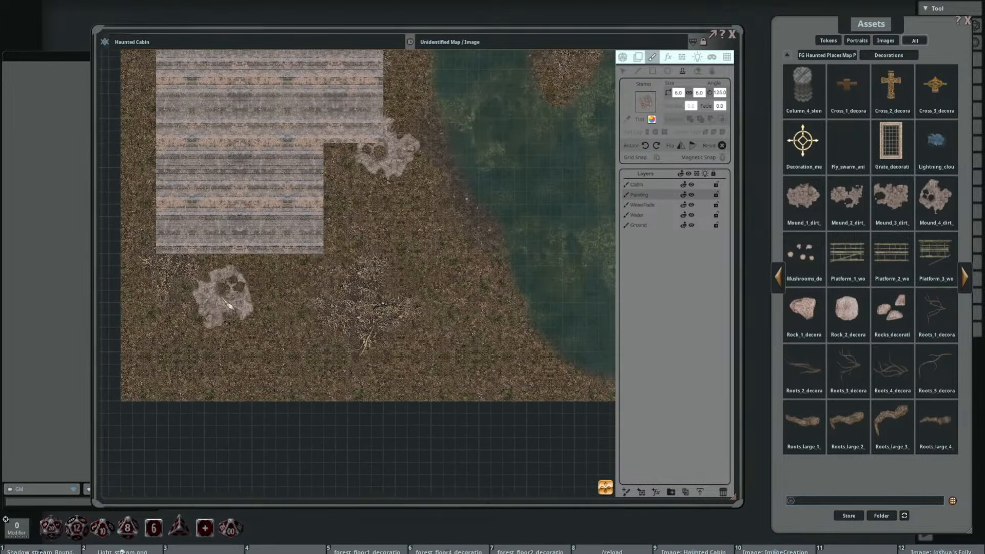
{"action": "scroll", "coordinate": [190, 279], "scroll_direction": "up", "scroll_amount": 14}
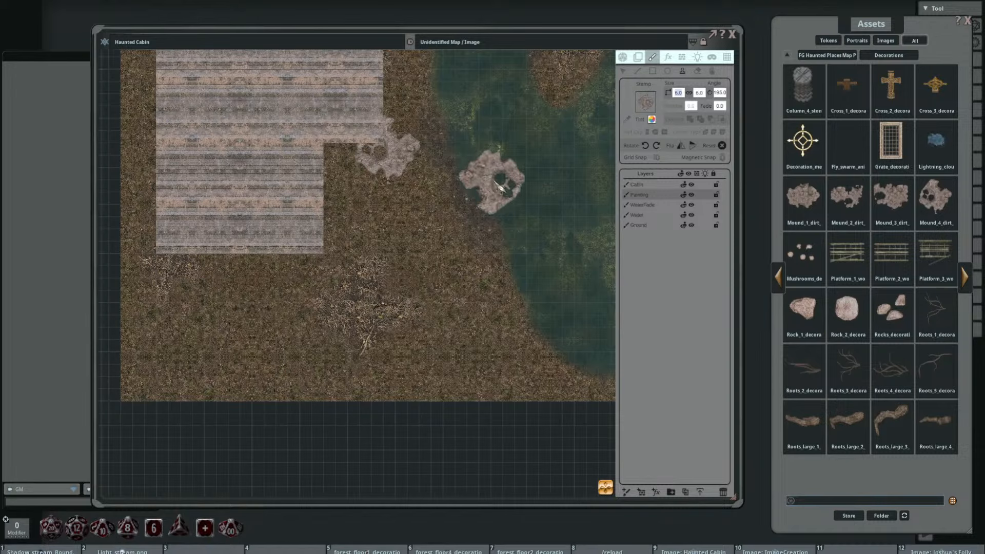
{"action": "left_click", "coordinate": [225, 318]}
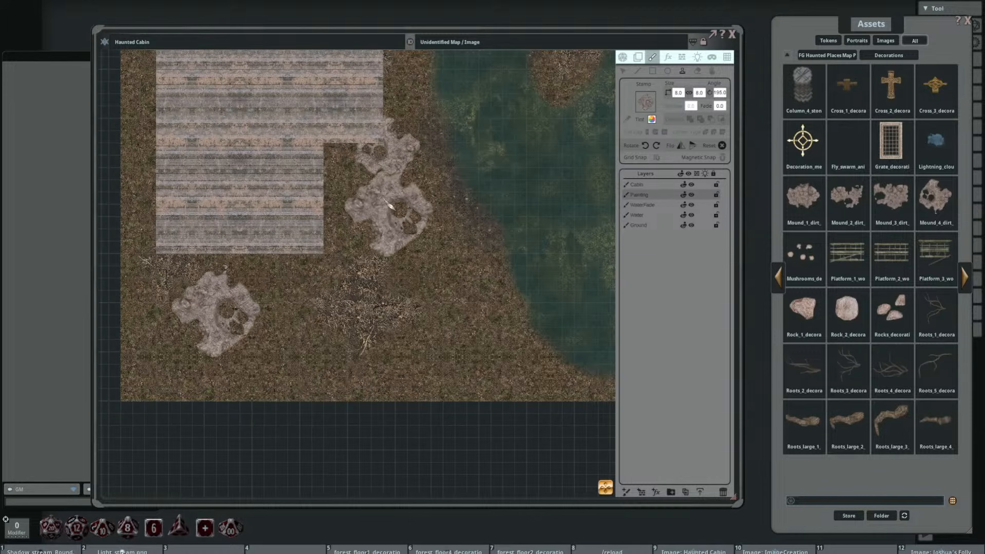
Step: Stamp the Mound_2 dirt decoration at size 8 by 5, overlapping the mound south of the cabin and again near the map's northwest corner
{"action": "left_click_drag", "start_coordinate": [395, 195], "coordinate": [455, 302]}
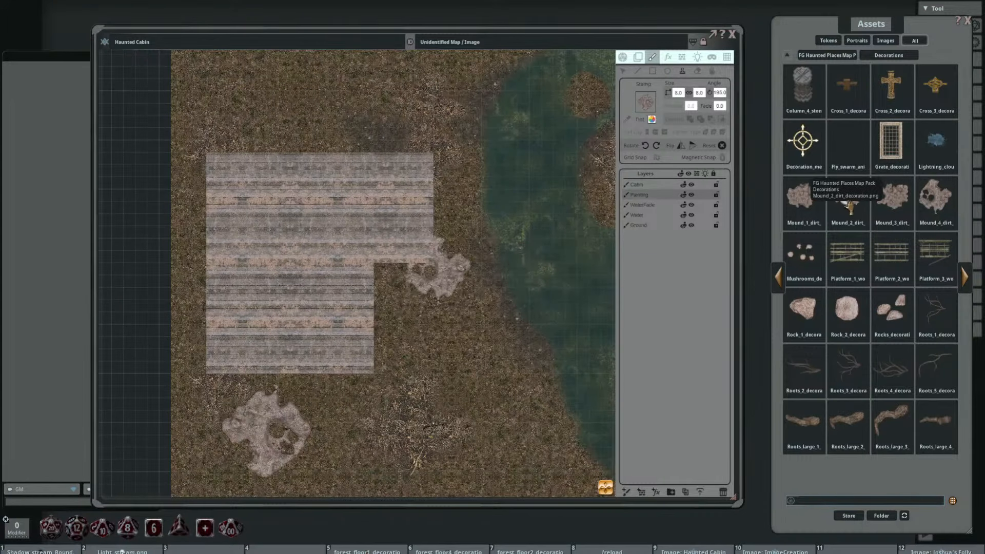
{"action": "left_click_drag", "start_coordinate": [648, 105], "coordinate": [646, 104]}
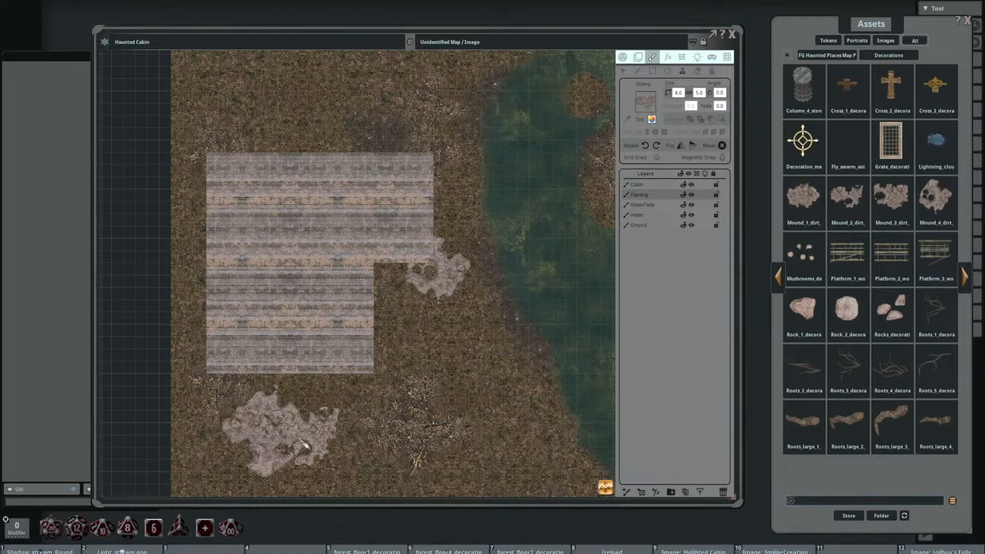
{"action": "left_click_drag", "start_coordinate": [442, 383], "coordinate": [467, 380]}
{"action": "left_click_drag", "start_coordinate": [398, 236], "coordinate": [404, 266]}
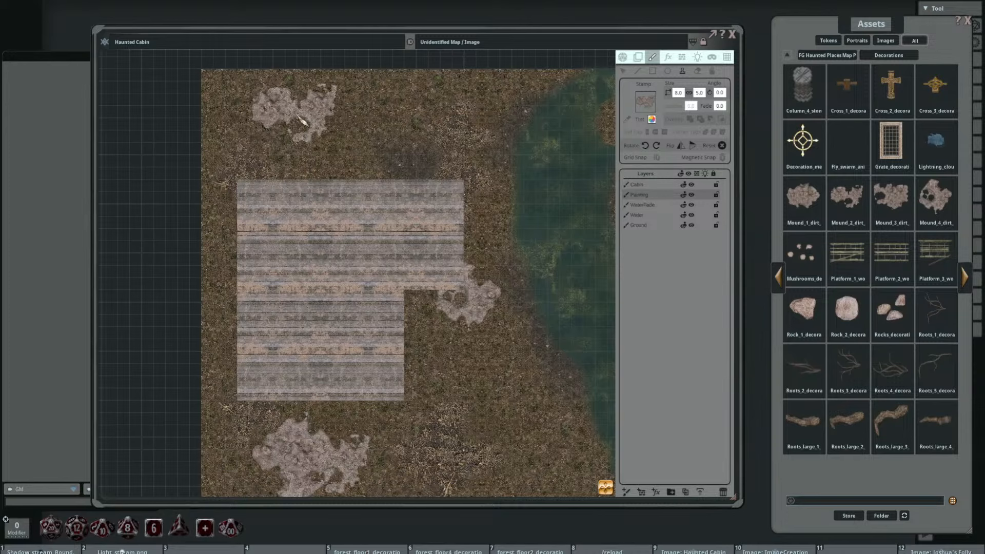
{"action": "left_click_drag", "start_coordinate": [508, 295], "coordinate": [397, 275]}
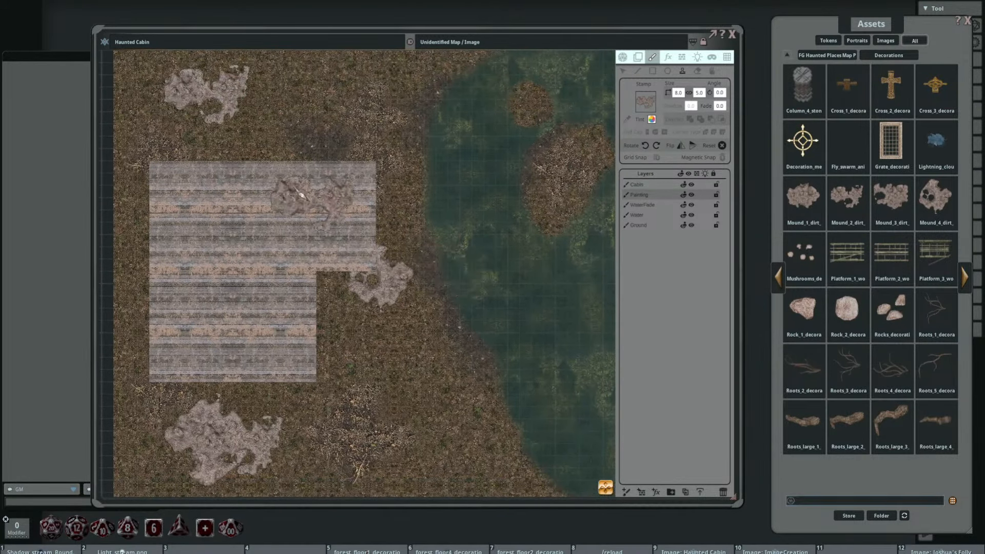
Step: Rotate the Mound_2 dirt stamp to 240 degrees, resize it to 6 by 3.8, and place it against the northwestern mound
{"action": "scroll", "coordinate": [267, 110], "scroll_direction": "up", "scroll_amount": 8}
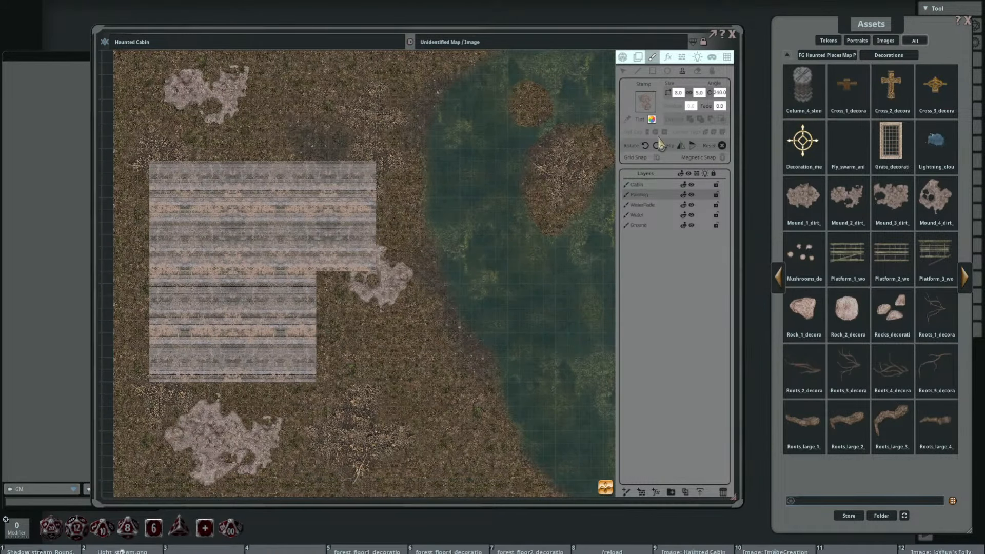
{"action": "type", "text": "6"}
{"action": "key", "text": "Return"}
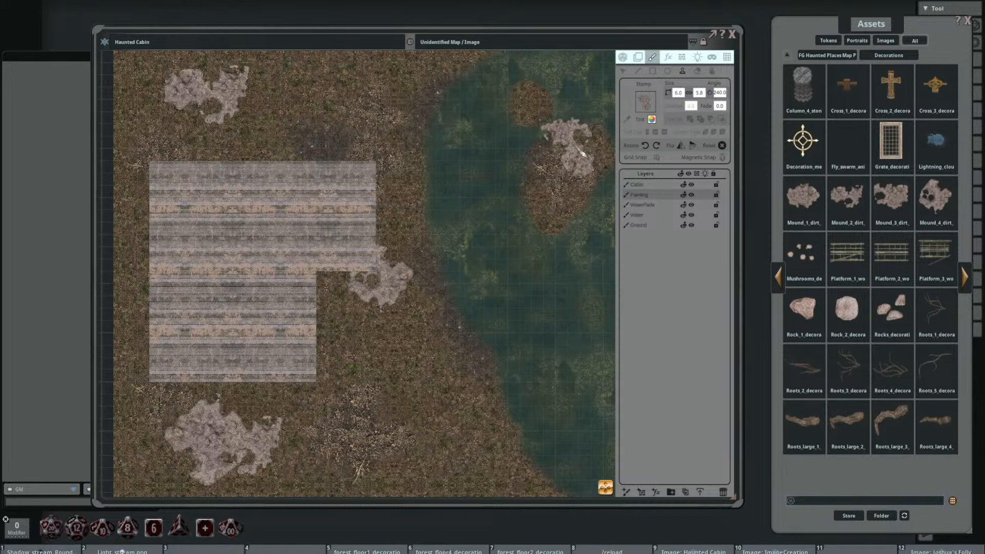
{"action": "left_click", "coordinate": [241, 134]}
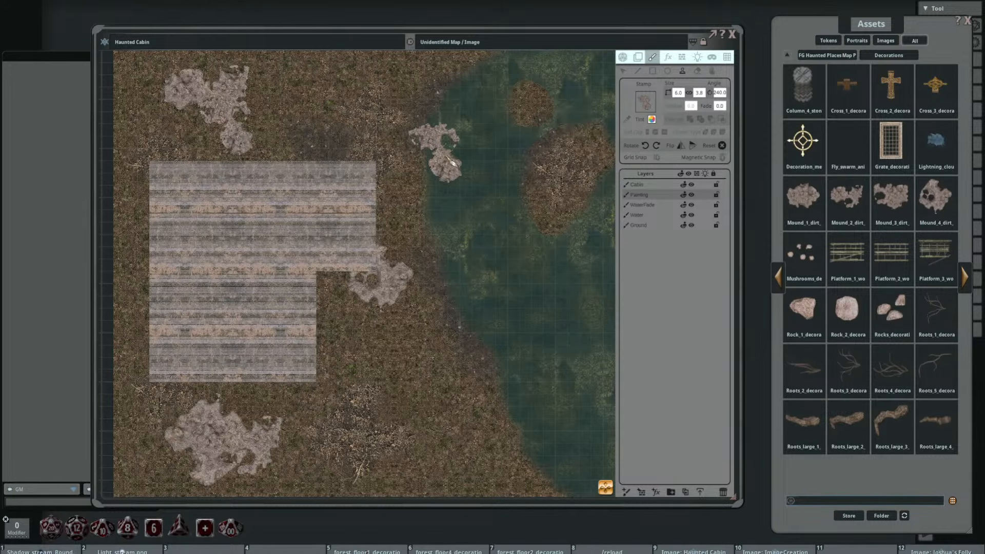
Step: Stamp the Rocks decoration at size 3 by 3, rotated to 200 degrees, on the large island's southwestern shore
{"action": "scroll", "coordinate": [463, 201], "scroll_direction": "down", "scroll_amount": 3}
{"action": "left_click_drag", "start_coordinate": [525, 241], "coordinate": [473, 194]}
{"action": "scroll", "coordinate": [479, 216], "scroll_direction": "up", "scroll_amount": 2}
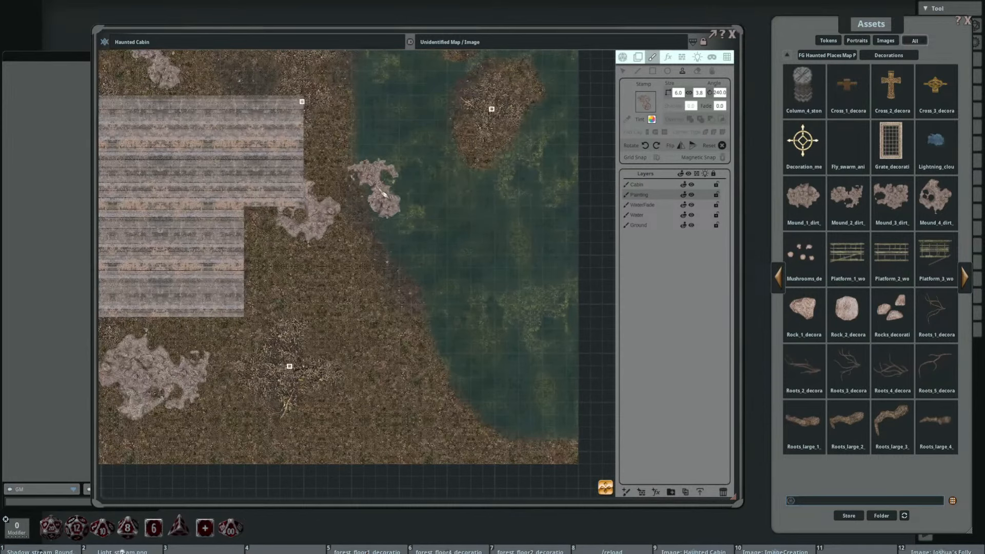
{"action": "scroll", "coordinate": [388, 197], "scroll_direction": "up", "scroll_amount": 5}
{"action": "scroll", "coordinate": [393, 206], "scroll_direction": "down", "scroll_amount": 3}
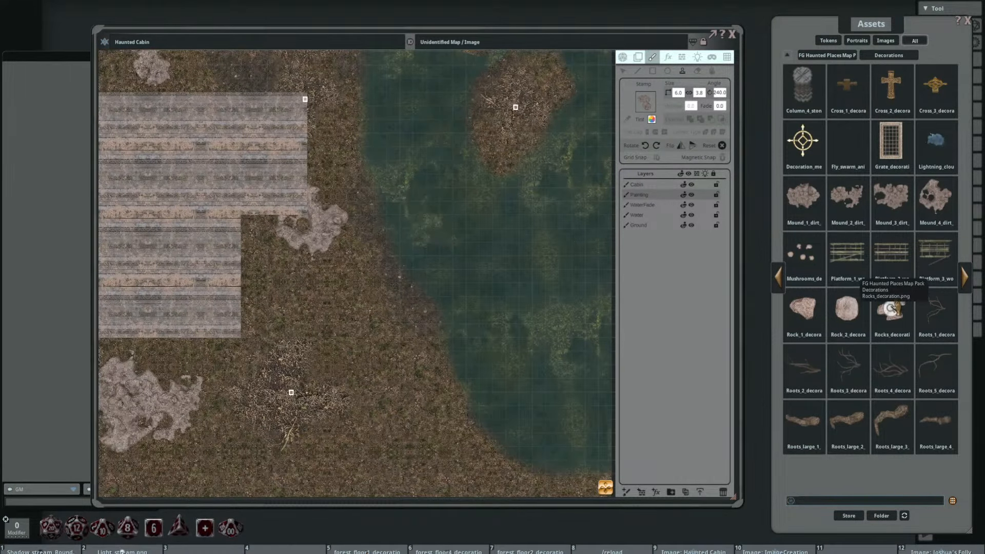
{"action": "left_click_drag", "start_coordinate": [505, 139], "coordinate": [480, 277]}
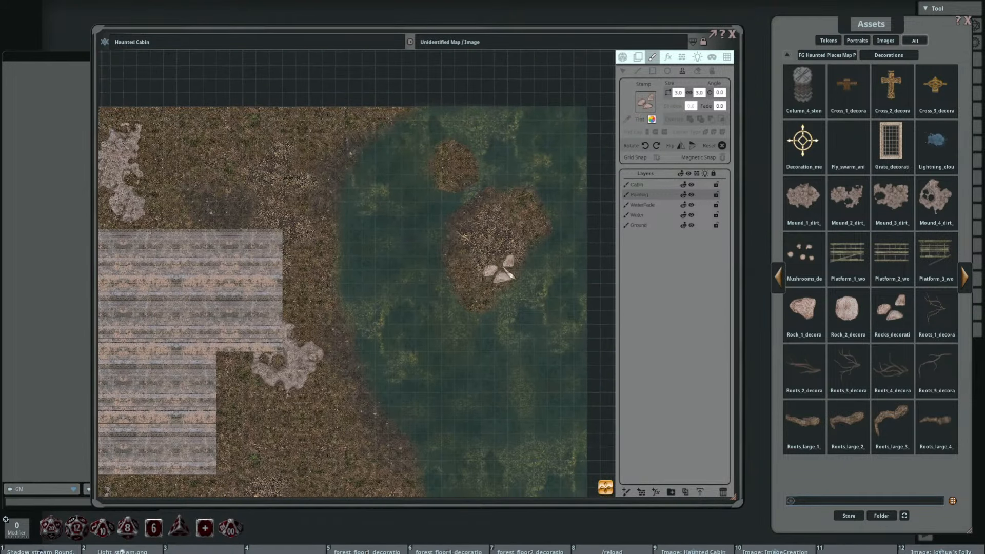
{"action": "scroll", "coordinate": [495, 267], "scroll_direction": "up", "scroll_amount": 4}
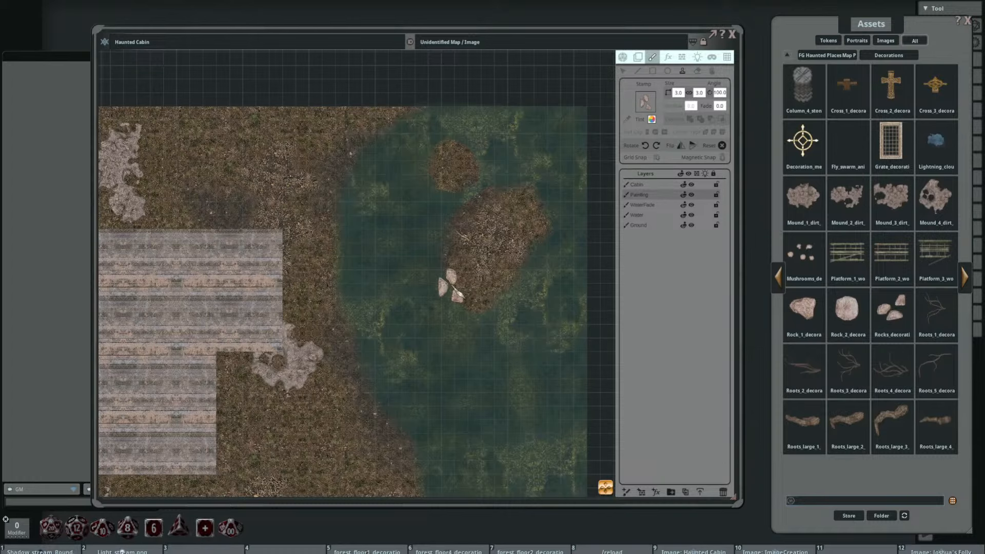
{"action": "scroll", "coordinate": [468, 288], "scroll_direction": "up", "scroll_amount": 7}
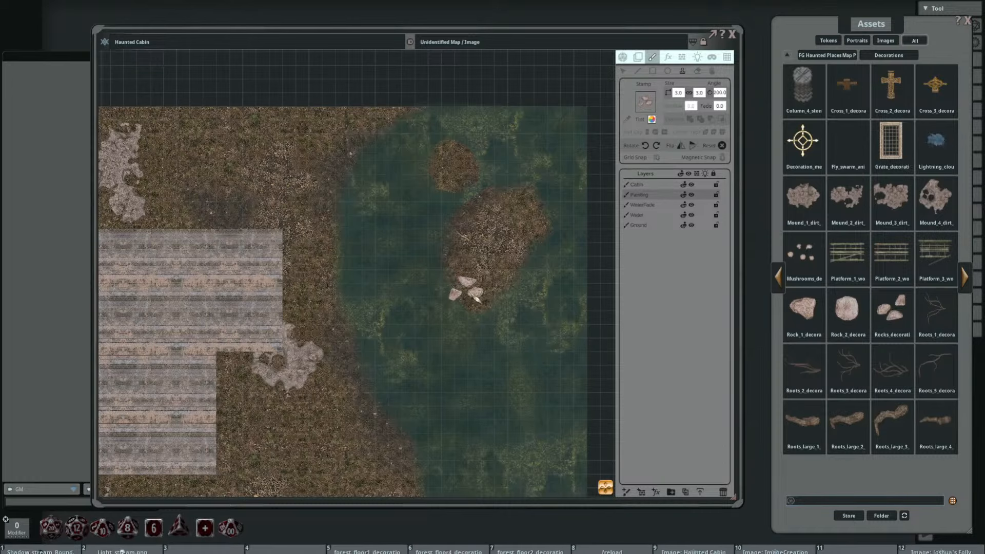
Step: Stamp the Rock_2 decoration at size 1 by 1 just north of the rock cluster on the large island
{"action": "scroll", "coordinate": [468, 288], "scroll_direction": "down", "scroll_amount": 3}
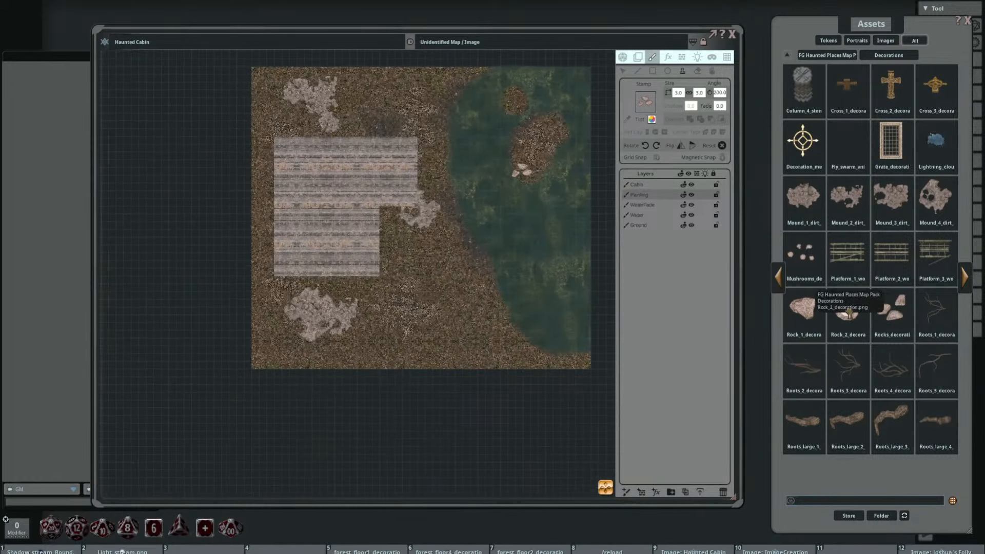
{"action": "left_click", "coordinate": [846, 307]}
{"action": "scroll", "coordinate": [527, 169], "scroll_direction": "up", "scroll_amount": 4}
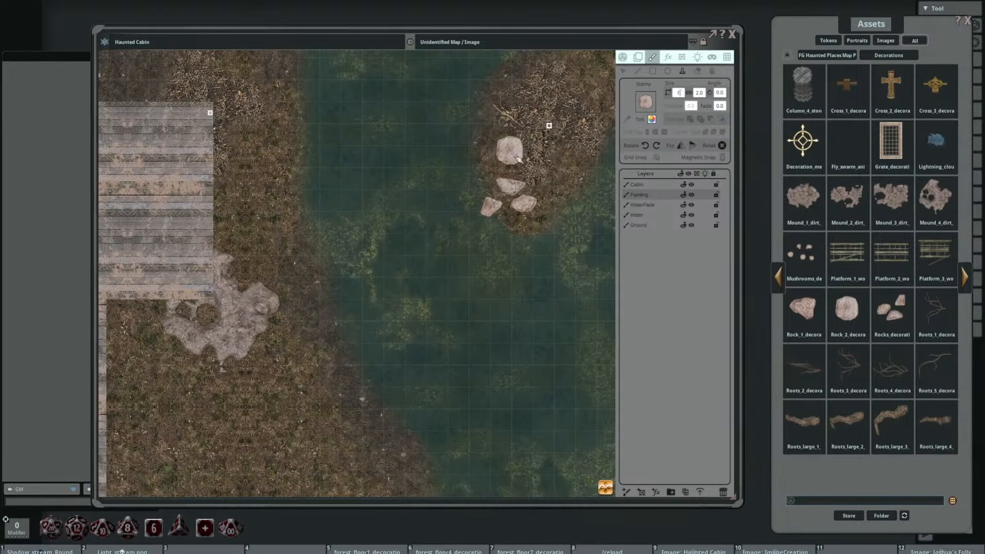
Step: Place a 4 by 4 Rock_2 boulder on open ground southeast of the cabin and a 2 by 2 Rock_1 just northeast of it
{"action": "scroll", "coordinate": [500, 169], "scroll_direction": "down", "scroll_amount": 4}
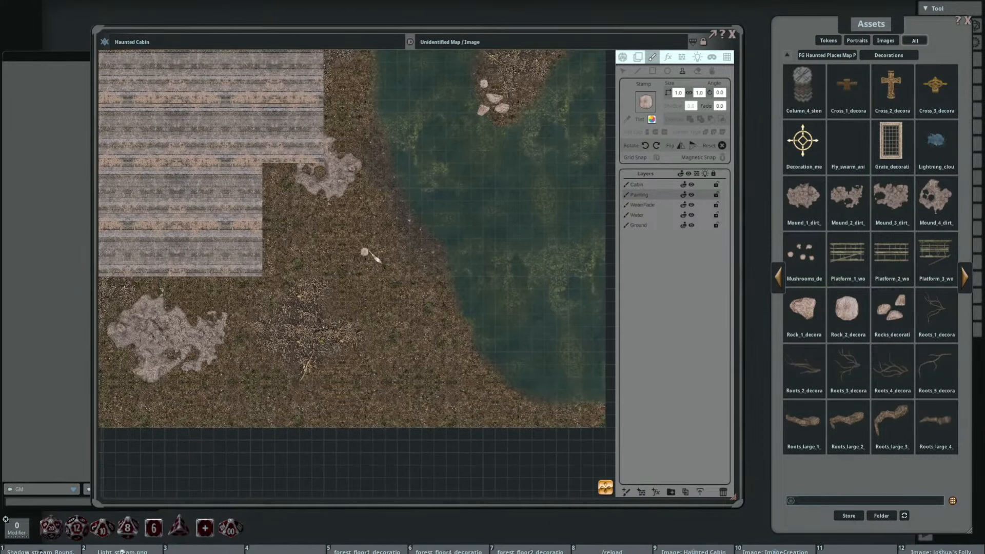
{"action": "left_click_drag", "start_coordinate": [369, 250], "coordinate": [460, 206]}
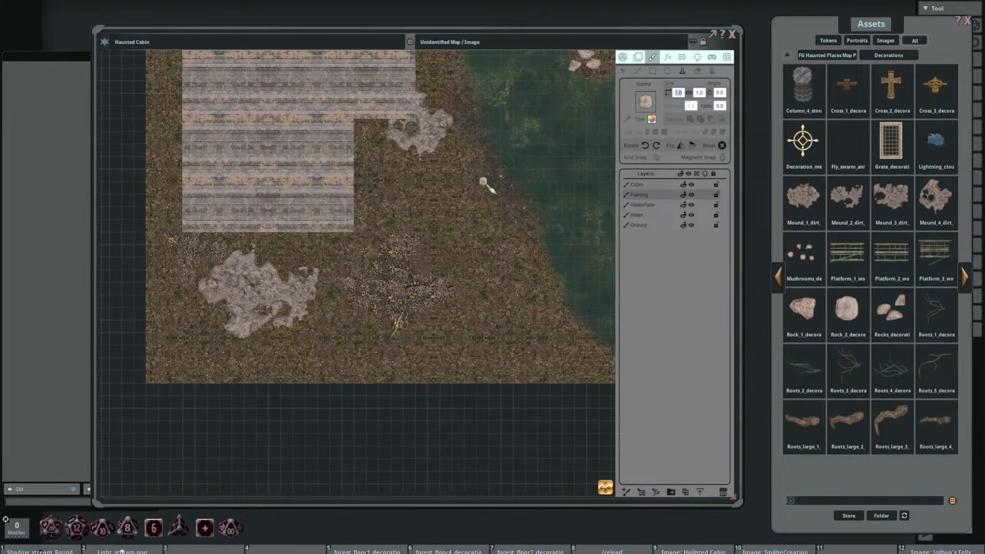
{"action": "key", "text": "Return"}
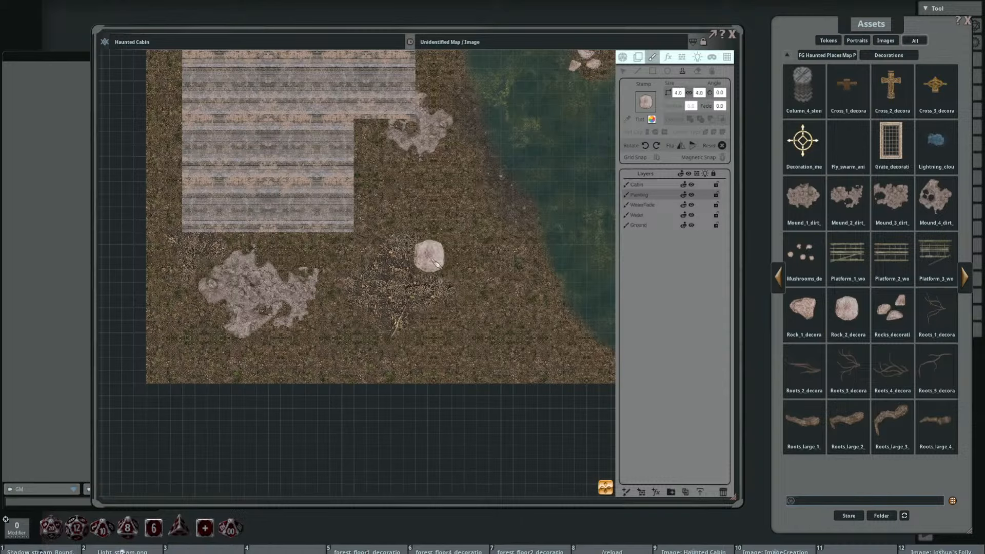
{"action": "left_click", "coordinate": [443, 314]}
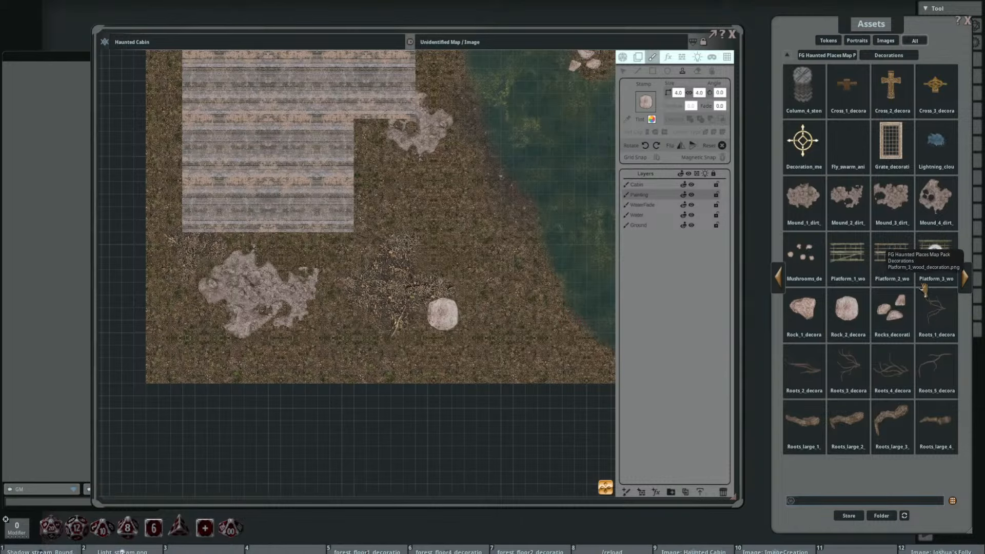
{"action": "left_click_drag", "start_coordinate": [798, 313], "coordinate": [746, 229]}
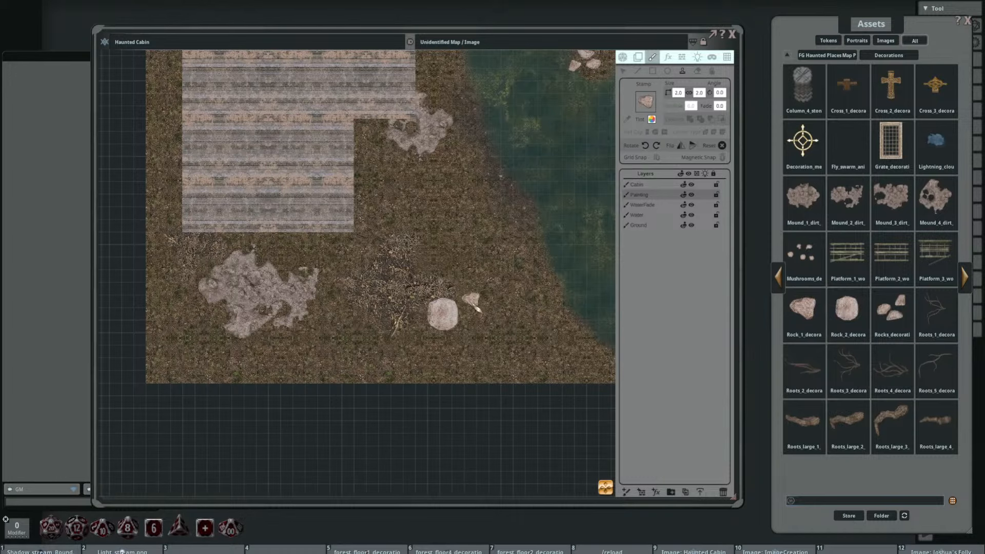
{"action": "scroll", "coordinate": [496, 274], "scroll_direction": "down", "scroll_amount": 4}
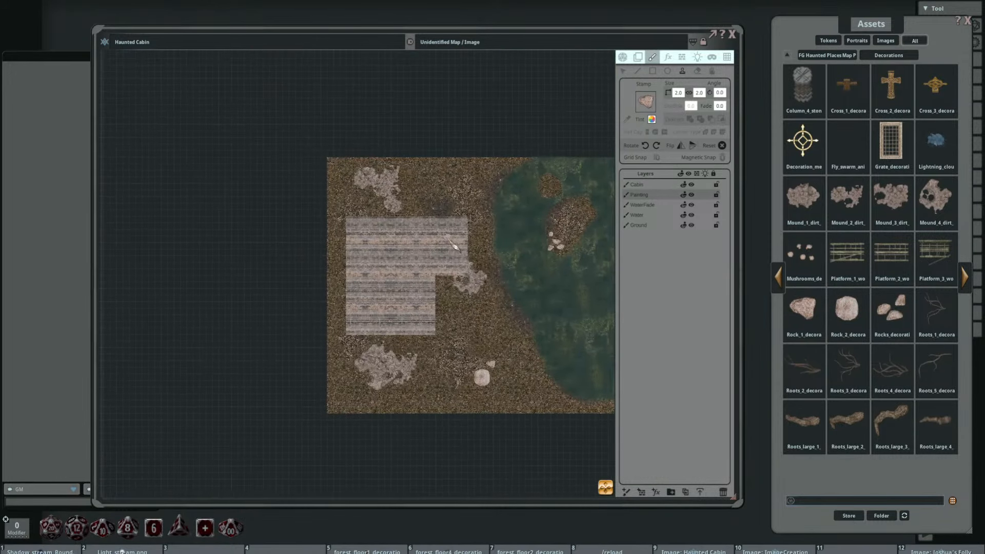
Step: Stamp the Rock_1 decoration at size 2 by 2 north of the cabin and a 1 by 1 copy just south of it
{"action": "left_click_drag", "start_coordinate": [540, 224], "coordinate": [480, 183]}
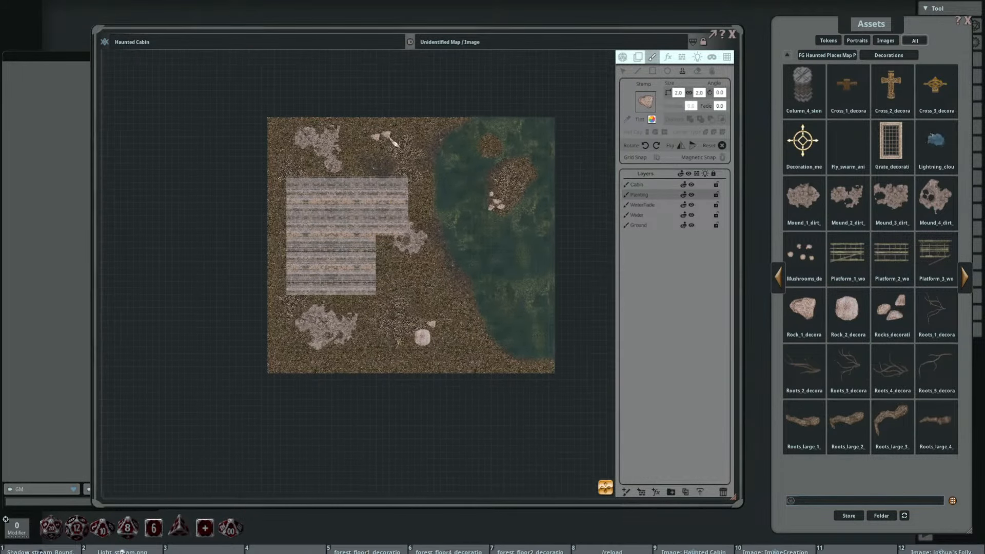
{"action": "scroll", "coordinate": [384, 140], "scroll_direction": "down", "scroll_amount": 5}
{"action": "scroll", "coordinate": [385, 142], "scroll_direction": "up", "scroll_amount": 5}
{"action": "scroll", "coordinate": [382, 143], "scroll_direction": "up", "scroll_amount": 2}
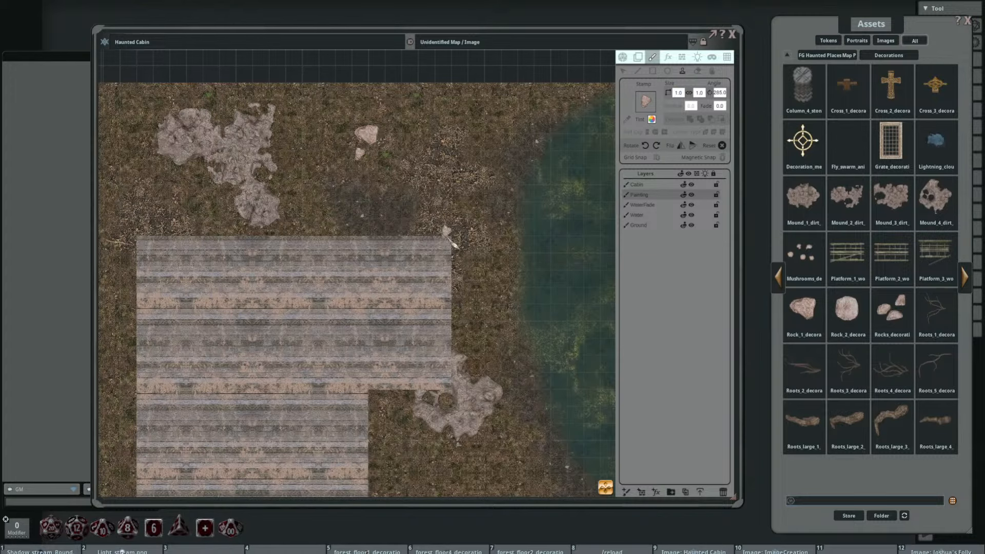
{"action": "scroll", "coordinate": [447, 234], "scroll_direction": "down", "scroll_amount": 4}
Step: Stamp a grey-tinted roots decoration at 6 by 4, rotated to 95 degrees, between the cabin's north wall and the northwestern mound
{"action": "left_click_drag", "start_coordinate": [515, 324], "coordinate": [409, 177]}
{"action": "left_click_drag", "start_coordinate": [376, 67], "coordinate": [416, 108]}
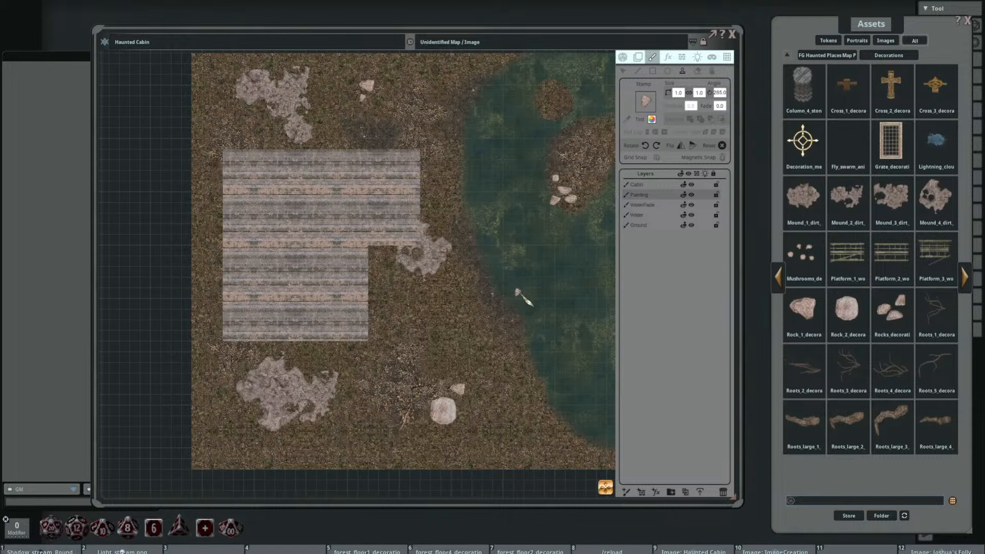
{"action": "left_click_drag", "start_coordinate": [542, 286], "coordinate": [496, 285]}
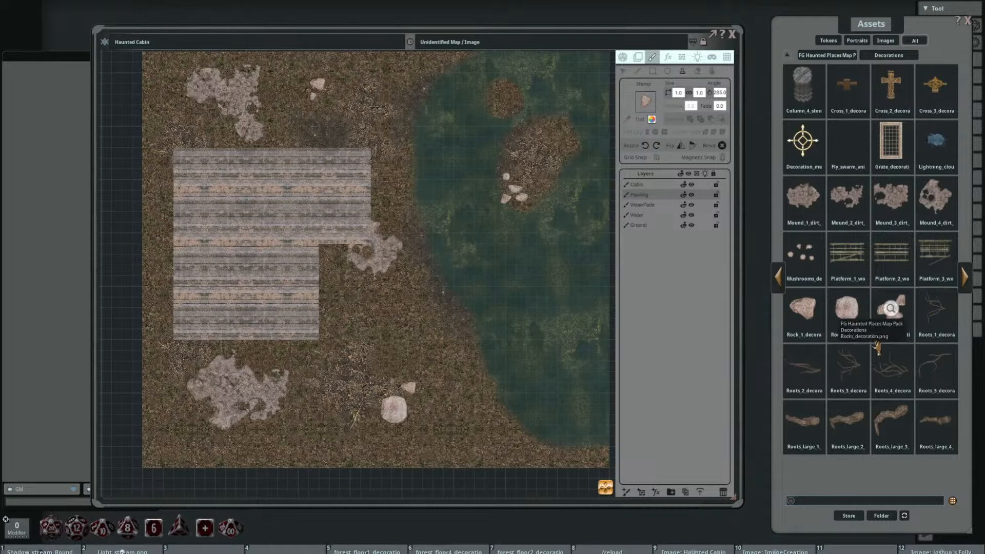
{"action": "left_click_drag", "start_coordinate": [878, 353], "coordinate": [749, 254]}
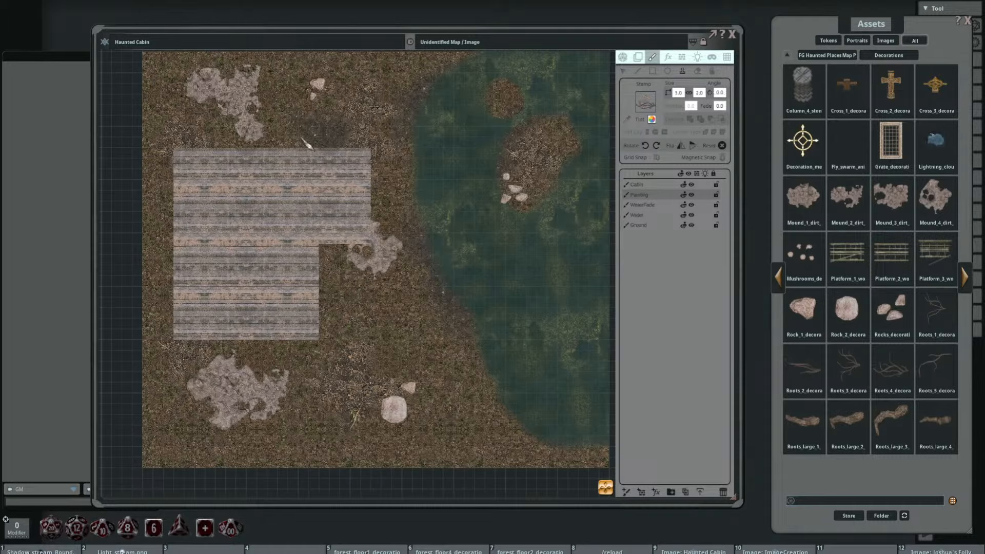
{"action": "left_click_drag", "start_coordinate": [282, 178], "coordinate": [369, 187]}
{"action": "scroll", "coordinate": [300, 164], "scroll_direction": "up", "scroll_amount": 3}
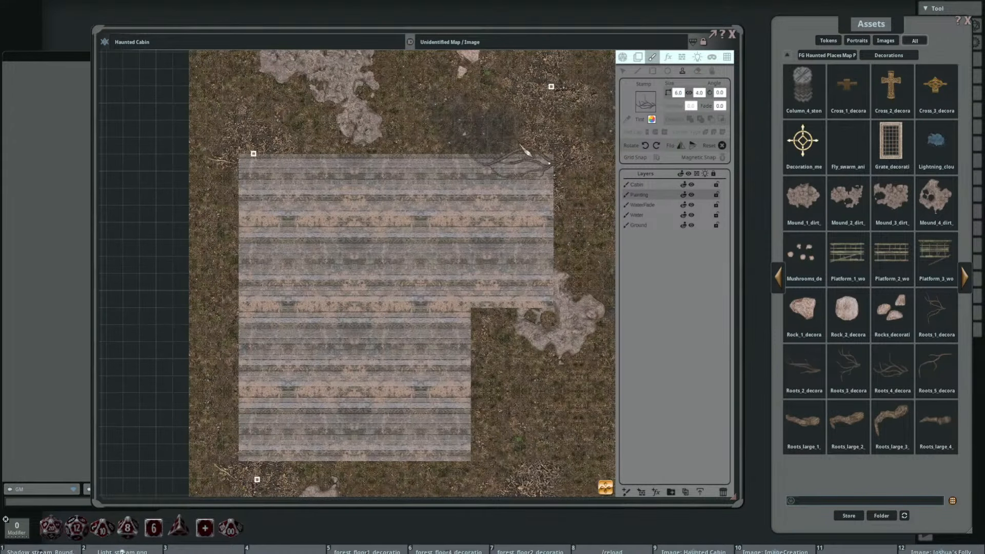
{"action": "scroll", "coordinate": [308, 139], "scroll_direction": "up", "scroll_amount": 17, "text": "shift"}
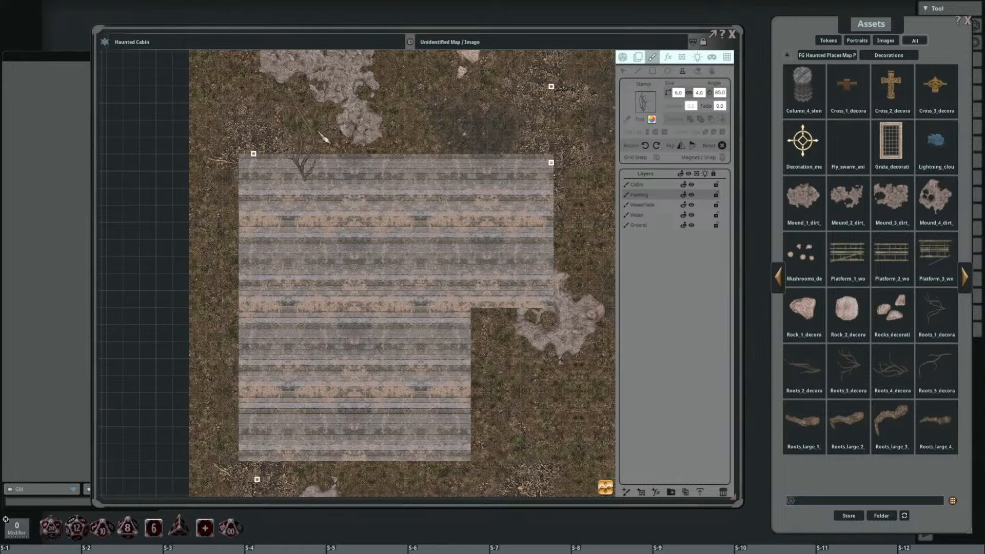
{"action": "scroll", "coordinate": [323, 139], "scroll_direction": "up", "scroll_amount": 2, "text": "shift"}
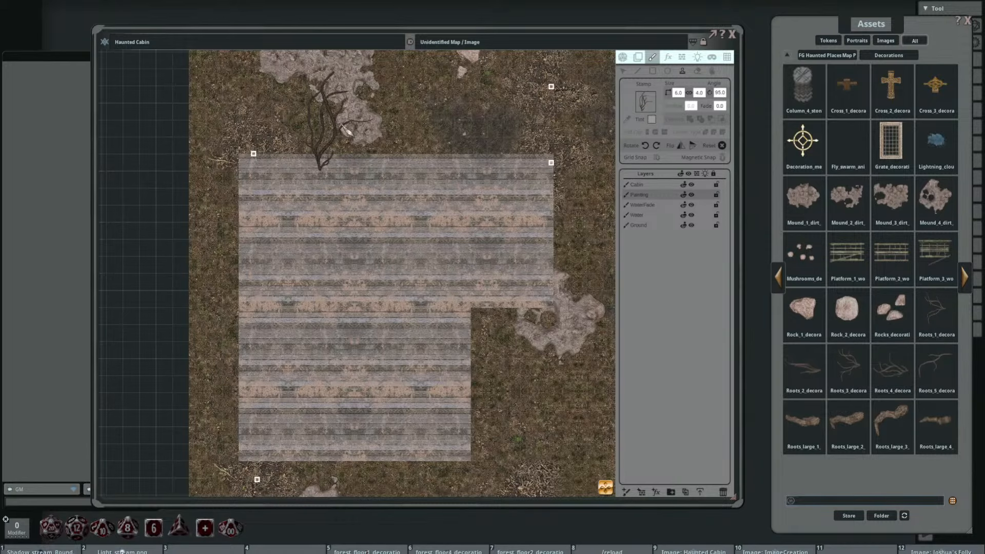
{"action": "left_click", "coordinate": [324, 139]}
Step: Stamp a second 6 by 4 roots decoration, rotated to 125 degrees, beside the first along the cabin's north wall
{"action": "scroll", "coordinate": [434, 187], "scroll_direction": "down", "scroll_amount": 3}
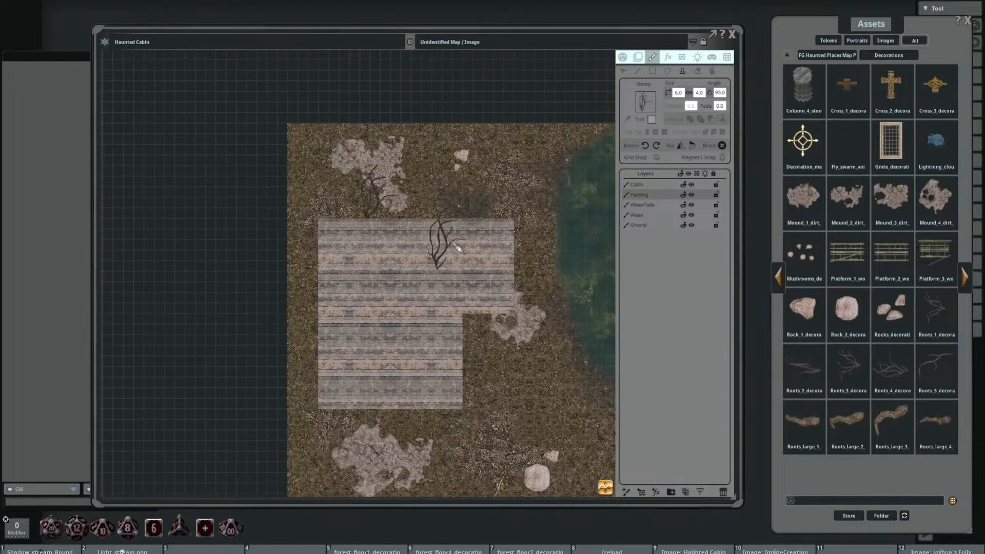
{"action": "scroll", "coordinate": [408, 204], "scroll_direction": "up", "scroll_amount": 2, "text": "shift"}
{"action": "scroll", "coordinate": [385, 220], "scroll_direction": "down", "scroll_amount": 3, "text": "shift"}
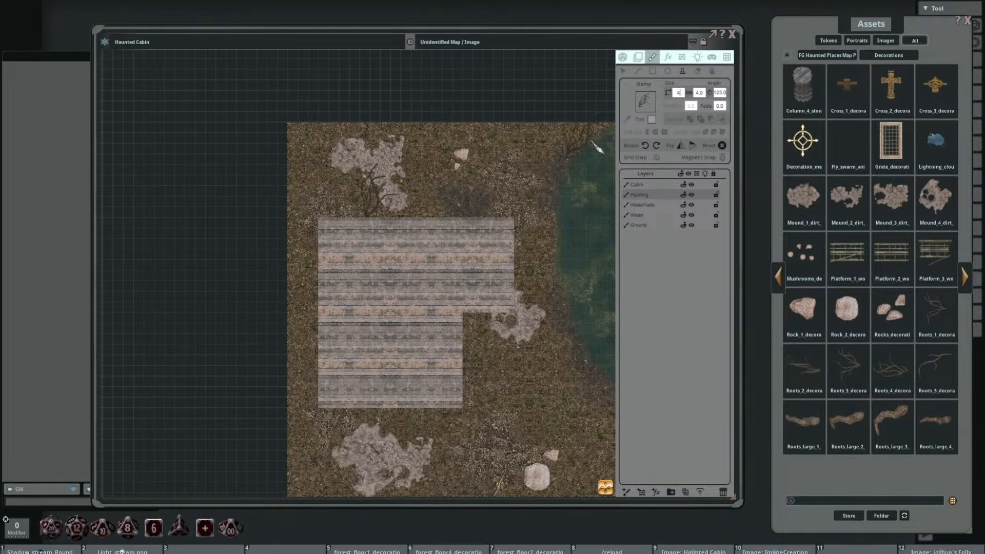
Step: Resize the roots stamp to 4 by 2.7 and place it at 35 degrees by the north wall and at 80 degrees on the west wall
{"action": "scroll", "coordinate": [367, 220], "scroll_direction": "up", "scroll_amount": 4}
{"action": "scroll", "coordinate": [408, 248], "scroll_direction": "up", "scroll_amount": 3, "text": "shift"}
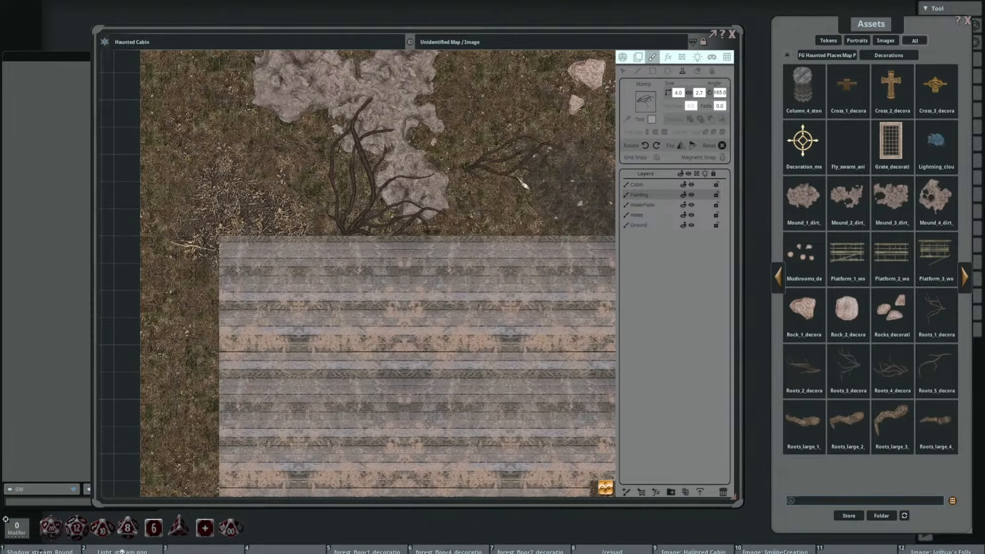
{"action": "scroll", "coordinate": [411, 205], "scroll_direction": "down", "scroll_amount": 5}
{"action": "scroll", "coordinate": [411, 193], "scroll_direction": "up", "scroll_amount": 3}
{"action": "scroll", "coordinate": [439, 202], "scroll_direction": "down", "scroll_amount": 1, "text": "shift"}
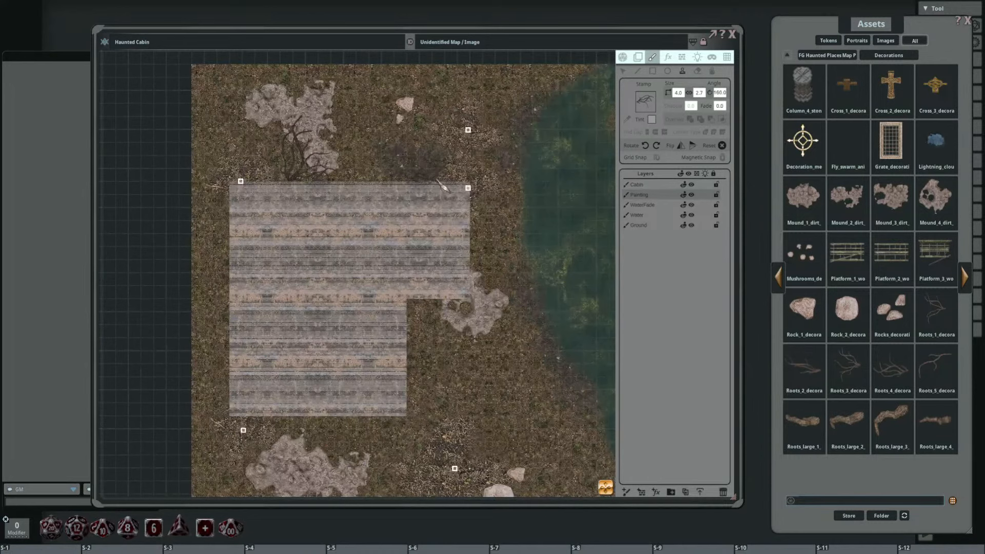
{"action": "scroll", "coordinate": [285, 183], "scroll_direction": "down", "scroll_amount": 5, "text": "shift"}
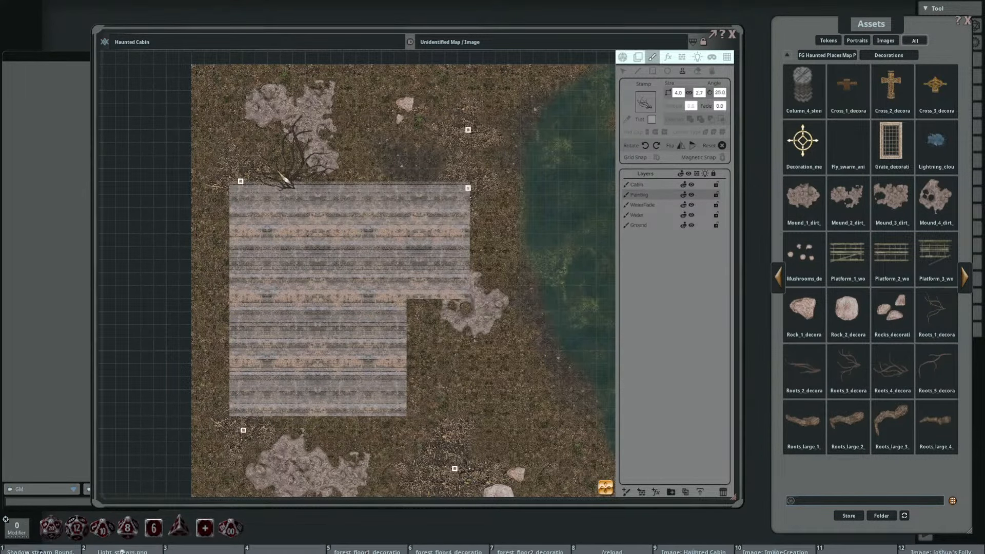
{"action": "left_click_drag", "start_coordinate": [395, 224], "coordinate": [464, 172]}
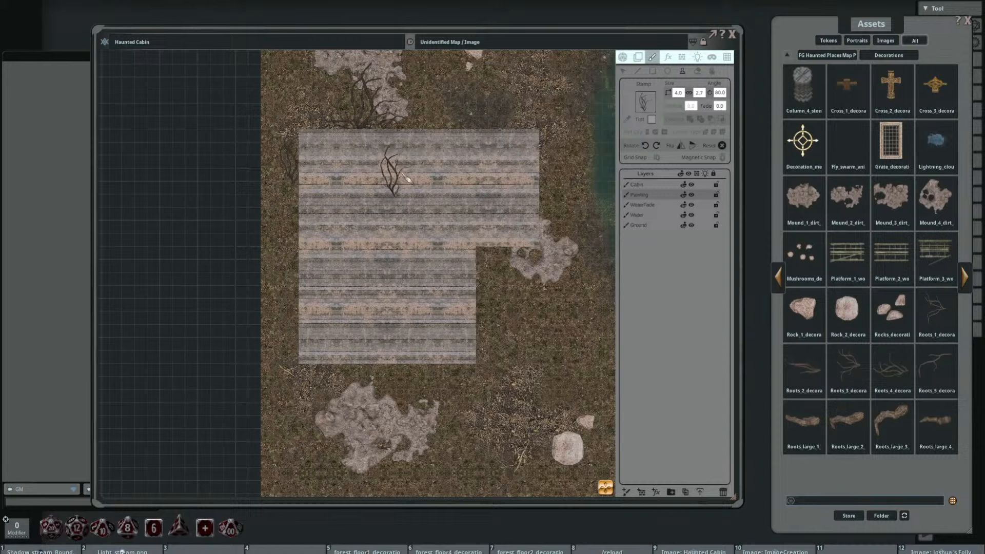
Step: Copy the current grey tint code, switch to the 3 by 3 roots decoration and apply the same tint to it
{"action": "left_click", "coordinate": [654, 122]}
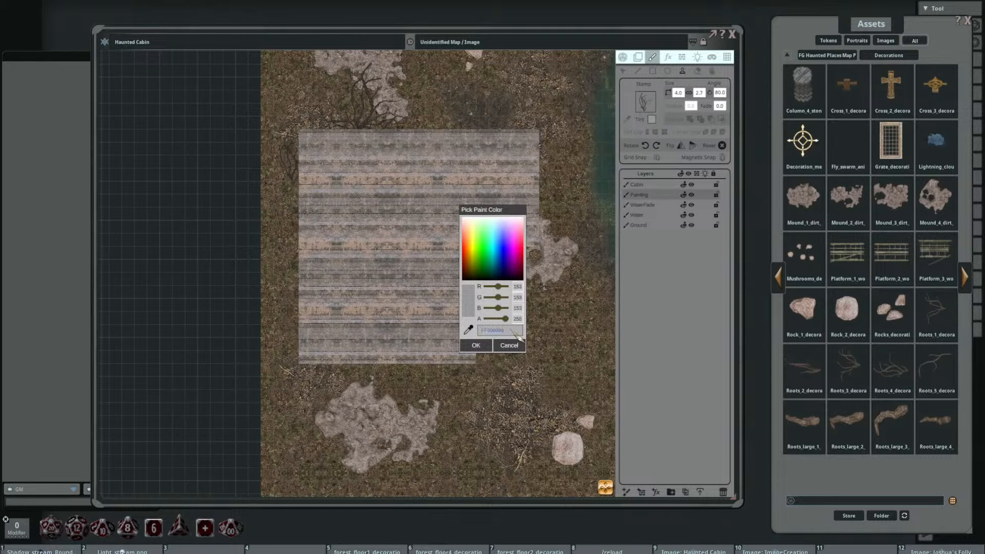
{"action": "left_click", "coordinate": [478, 351]}
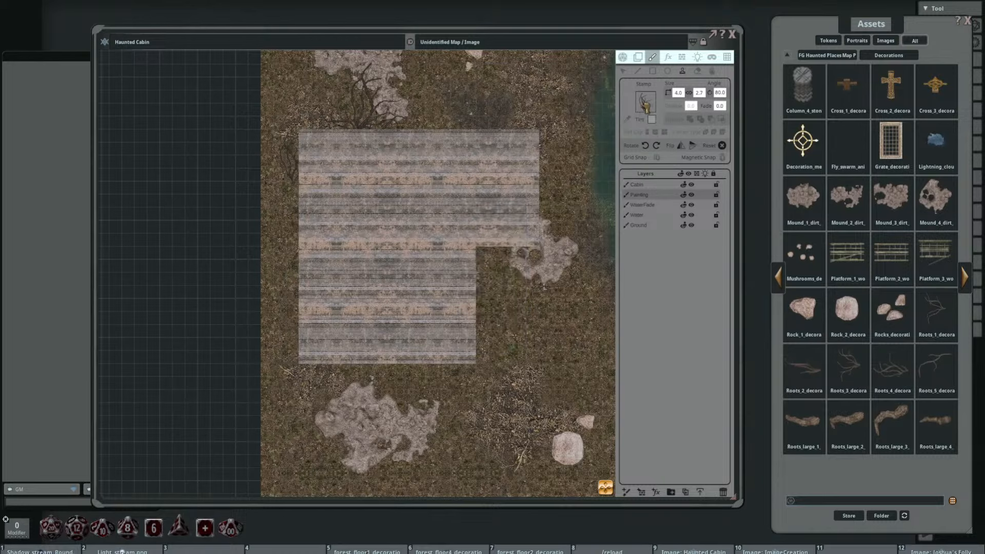
{"action": "left_click", "coordinate": [651, 120]}
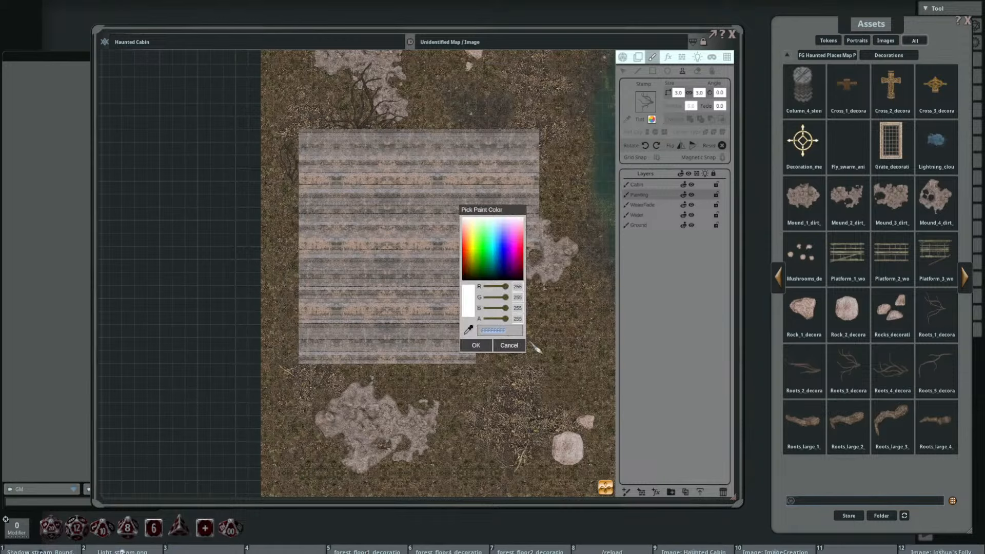
{"action": "left_click", "coordinate": [479, 346]}
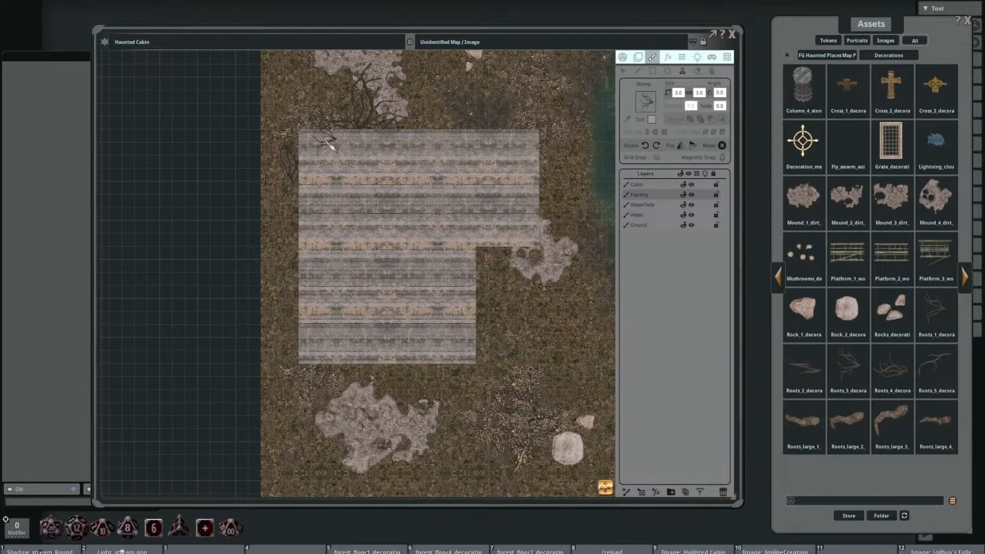
Step: Stamp the 3 by 3 roots, rotated to 300 degrees, against the cabin's west wall just below the existing roots
{"action": "scroll", "coordinate": [302, 179], "scroll_direction": "up", "scroll_amount": 5}
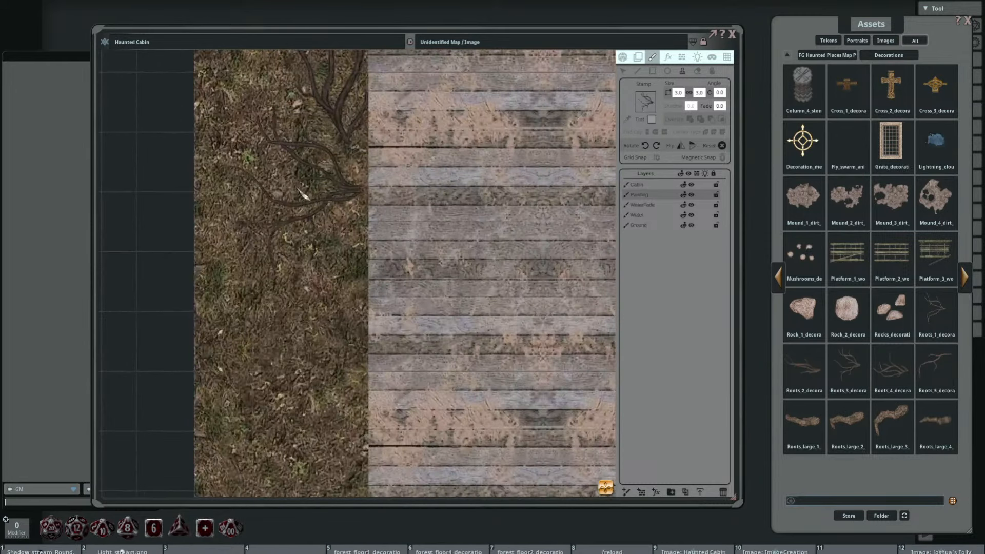
{"action": "left_click_drag", "start_coordinate": [373, 261], "coordinate": [320, 278]}
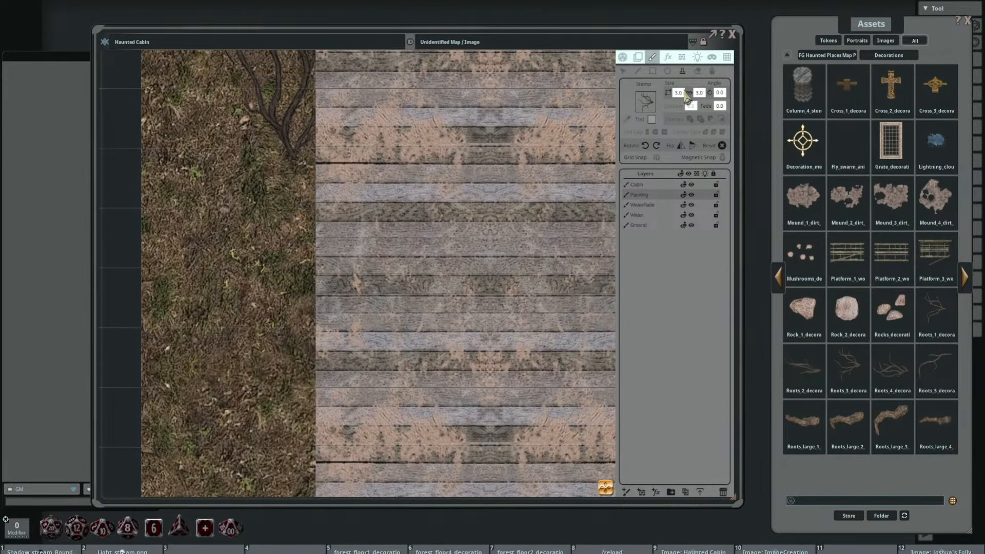
{"action": "scroll", "coordinate": [268, 211], "scroll_direction": "down", "scroll_amount": 4}
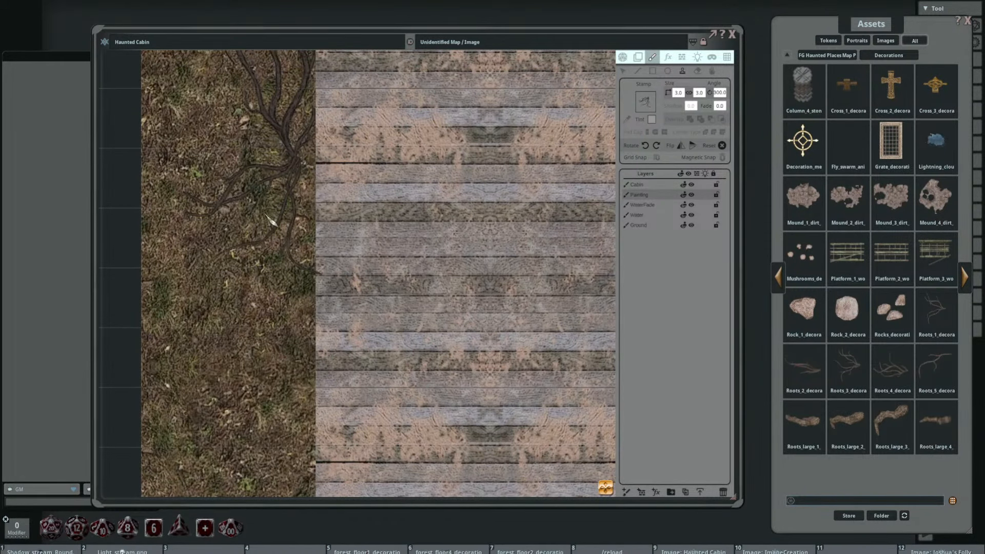
{"action": "scroll", "coordinate": [436, 205], "scroll_direction": "down", "scroll_amount": 4}
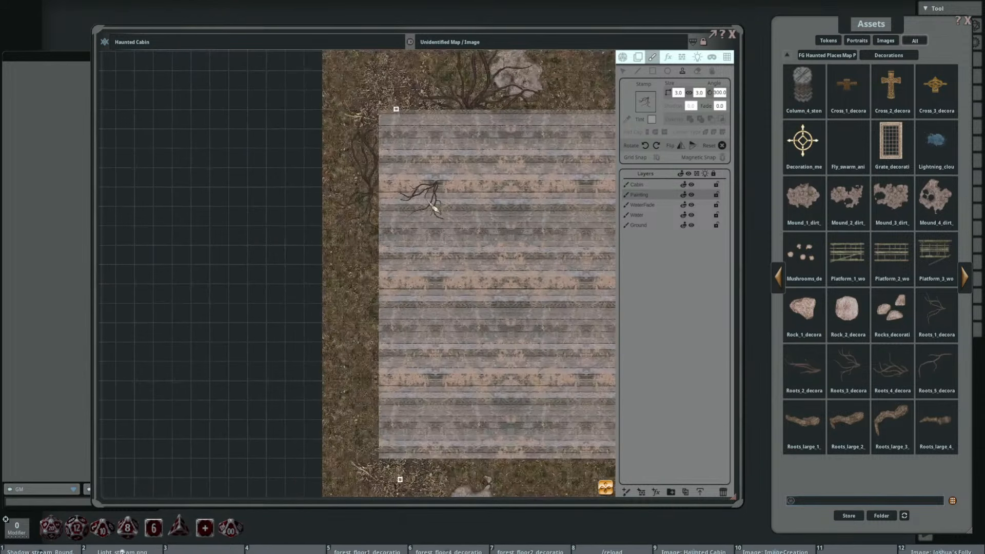
Step: Enlarge the roots stamp to 6 by 6 and place it in the cabin's inner corner with its branches spreading outward over the ground
{"action": "left_click_drag", "start_coordinate": [431, 203], "coordinate": [355, 202]}
{"action": "scroll", "coordinate": [287, 276], "scroll_direction": "up", "scroll_amount": 11}
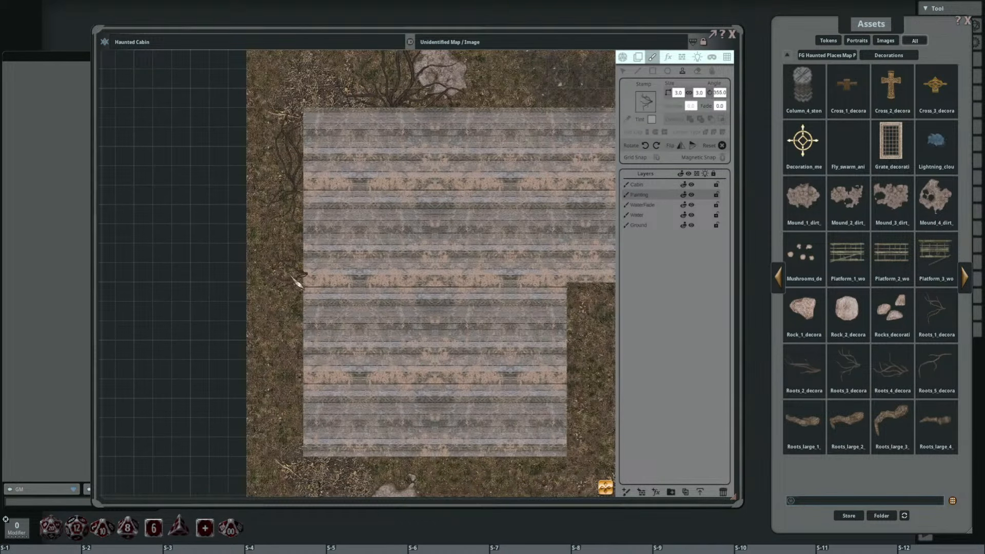
{"action": "scroll", "coordinate": [296, 283], "scroll_direction": "up", "scroll_amount": 3}
{"action": "left_click_drag", "start_coordinate": [518, 302], "coordinate": [270, 238]}
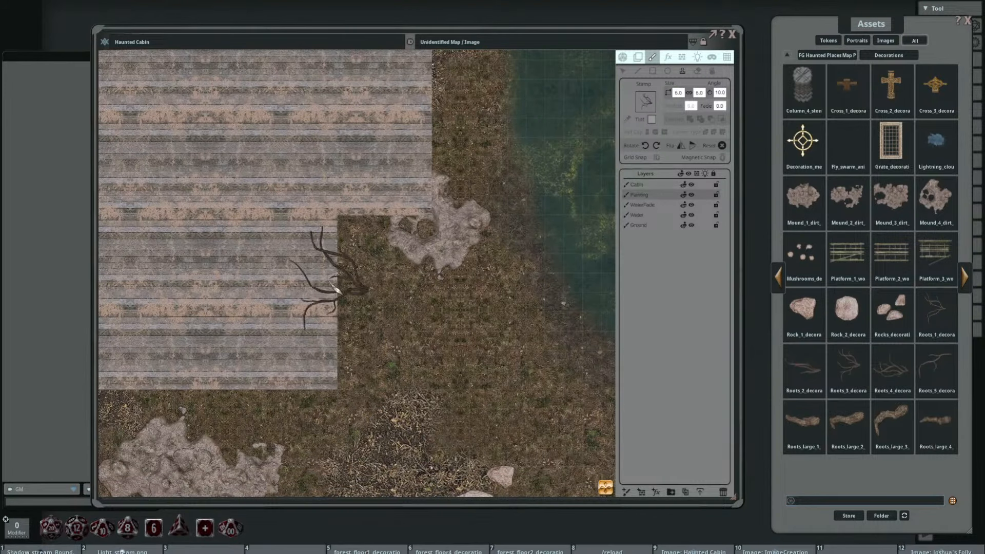
{"action": "scroll", "coordinate": [365, 261], "scroll_direction": "up", "scroll_amount": 20}
{"action": "scroll", "coordinate": [373, 255], "scroll_direction": "up", "scroll_amount": 4}
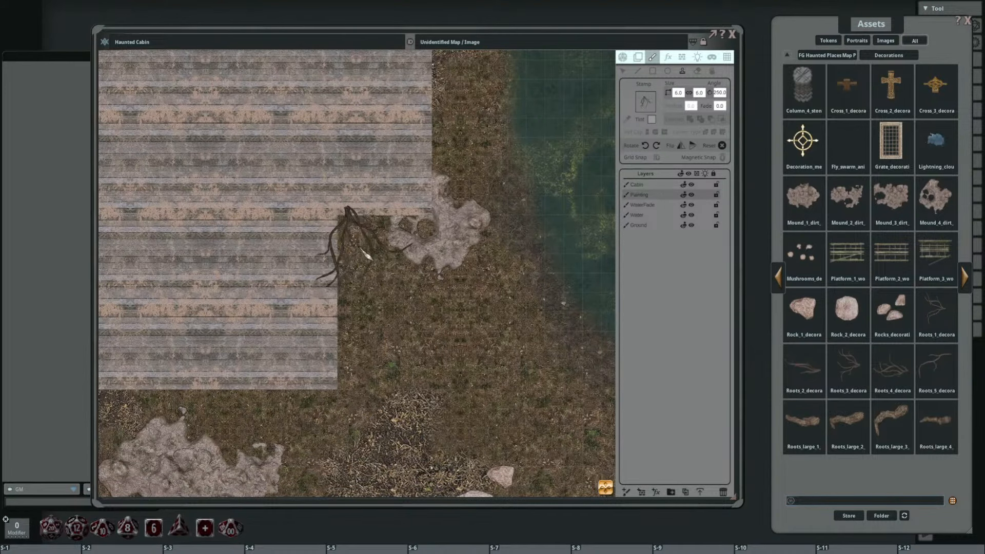
{"action": "left_click", "coordinate": [373, 255]}
Step: Rotate the 6 by 6 roots stamp and place a copy at the cabin's southwest corner, beside the southern dirt mound
{"action": "scroll", "coordinate": [493, 280], "scroll_direction": "down", "scroll_amount": 2}
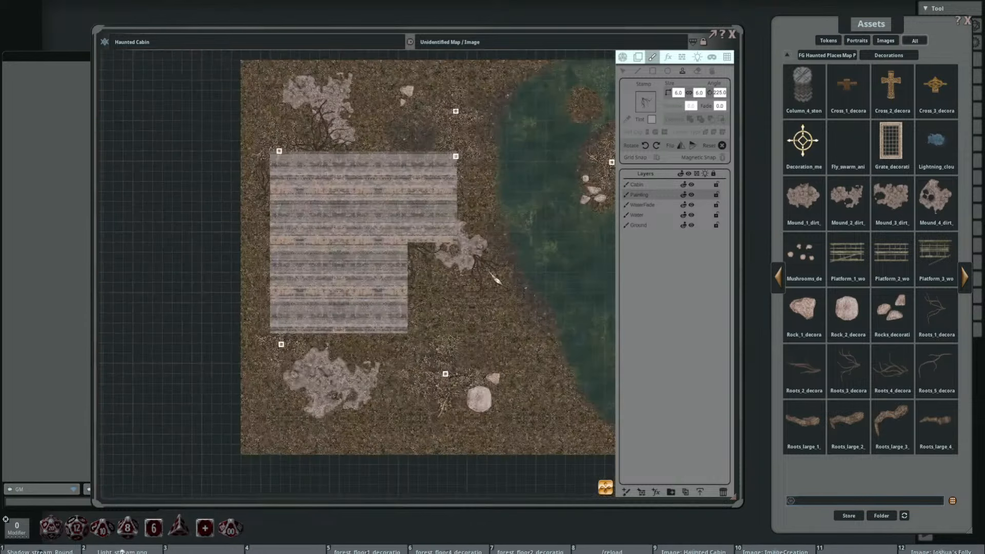
{"action": "scroll", "coordinate": [417, 194], "scroll_direction": "up", "scroll_amount": 1}
{"action": "scroll", "coordinate": [333, 158], "scroll_direction": "down", "scroll_amount": 15}
{"action": "scroll", "coordinate": [333, 158], "scroll_direction": "down", "scroll_amount": 4}
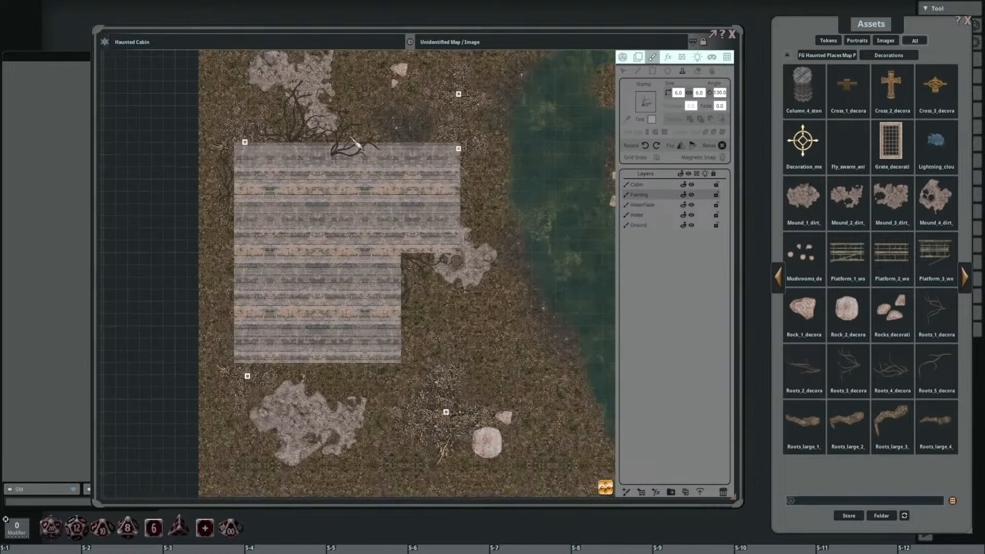
{"action": "scroll", "coordinate": [305, 343], "scroll_direction": "up", "scroll_amount": 20}
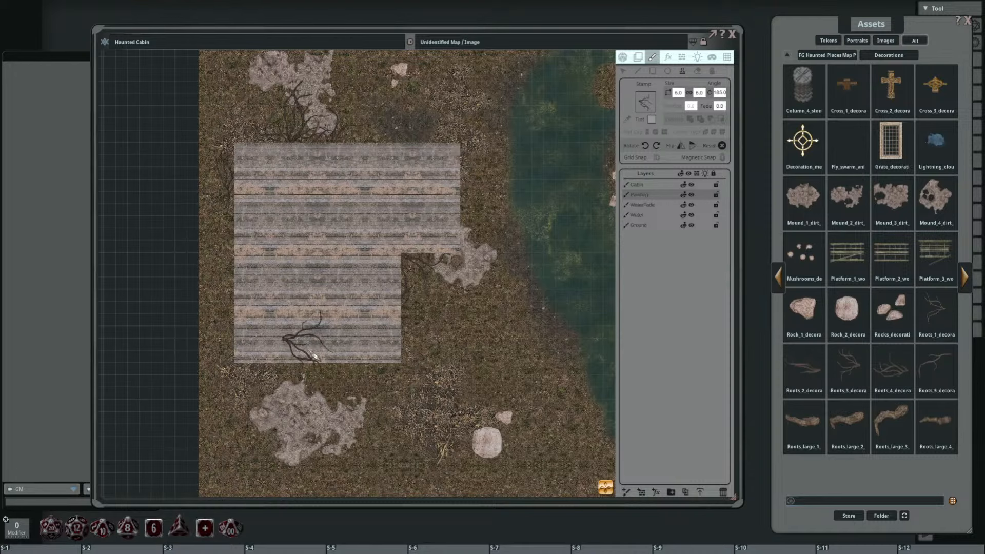
{"action": "left_click", "coordinate": [252, 376]}
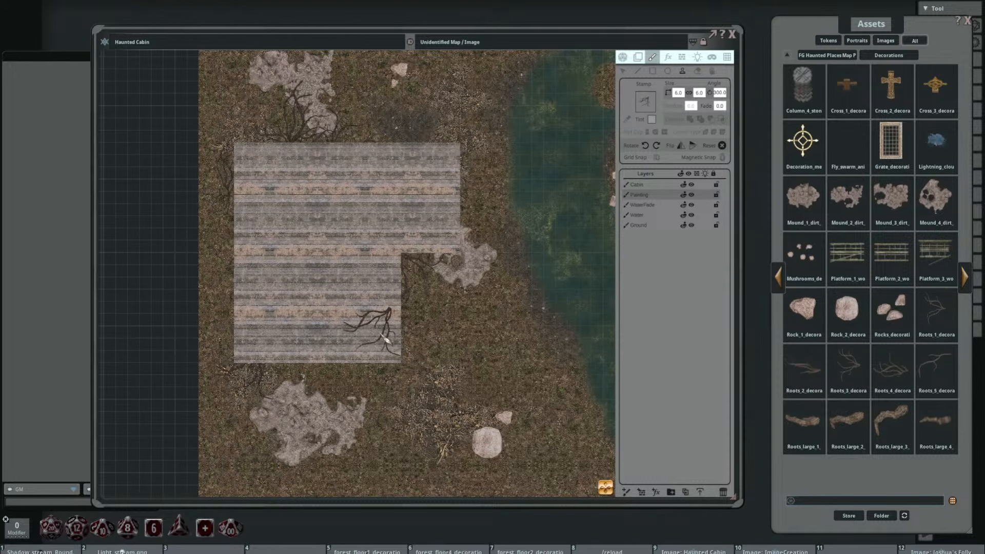
{"action": "scroll", "coordinate": [394, 344], "scroll_direction": "down", "scroll_amount": 2}
{"action": "left_click_drag", "start_coordinate": [427, 337], "coordinate": [449, 322]}
{"action": "scroll", "coordinate": [443, 264], "scroll_direction": "up", "scroll_amount": 2}
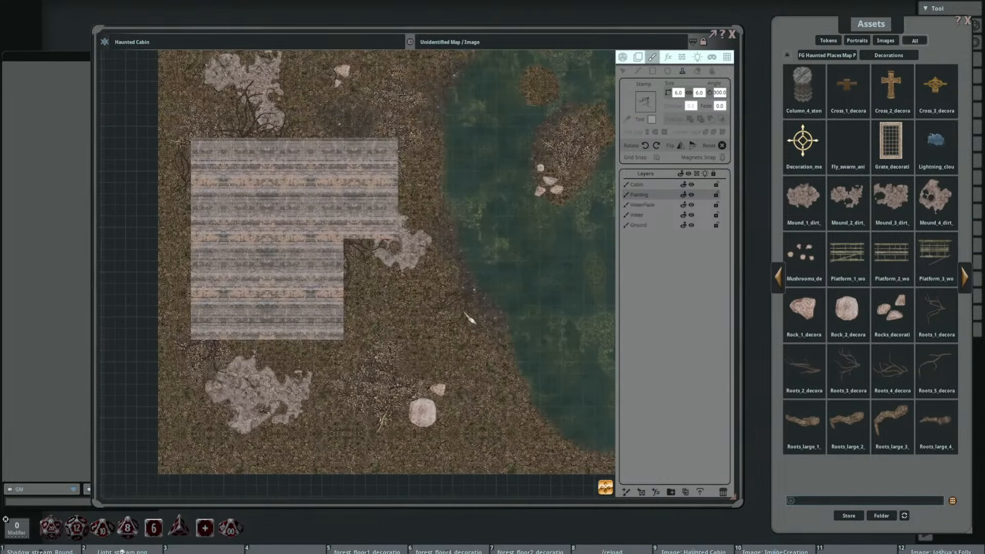
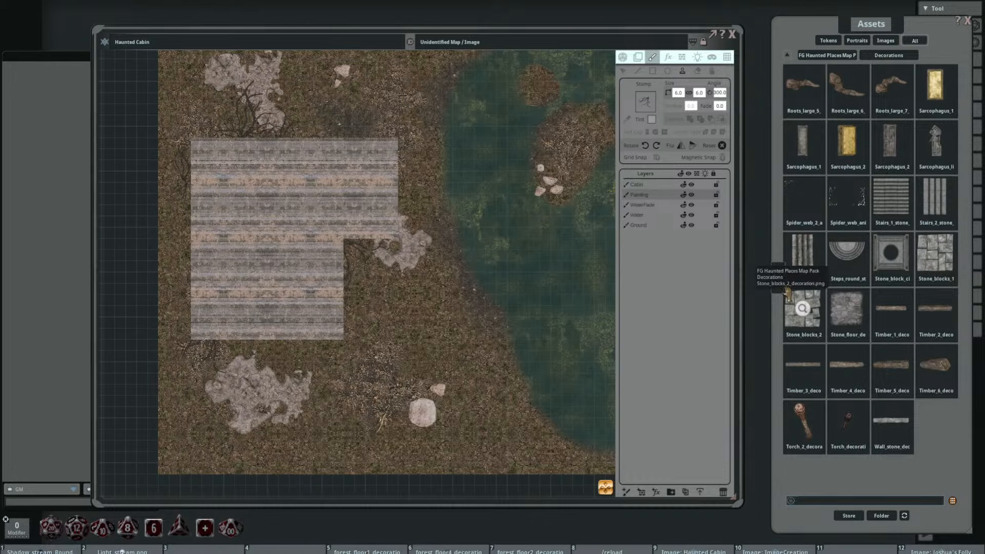
Step: Load the Boards_4 wood decoration as the stamp and set its width to 4
{"action": "left_click", "coordinate": [778, 279]}
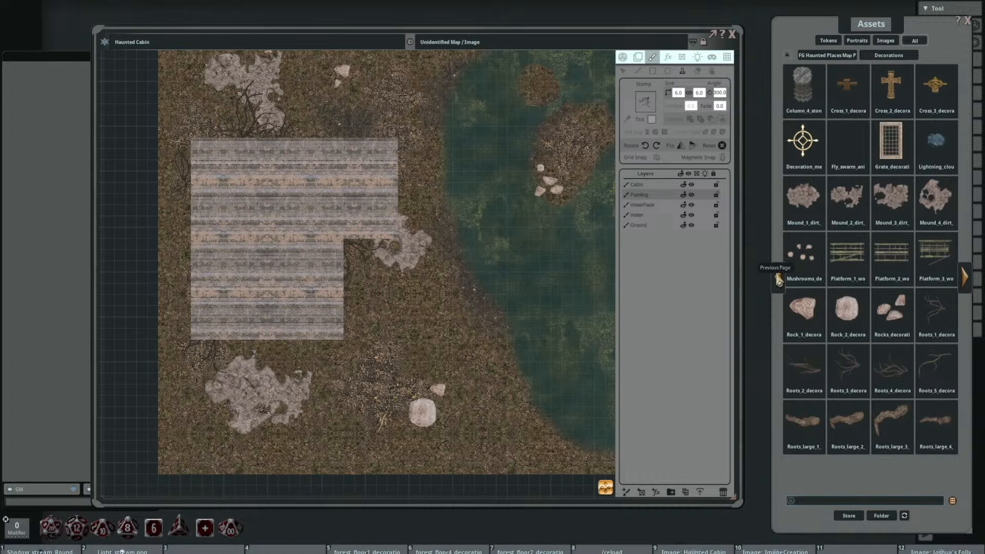
{"action": "left_click", "coordinate": [778, 279]}
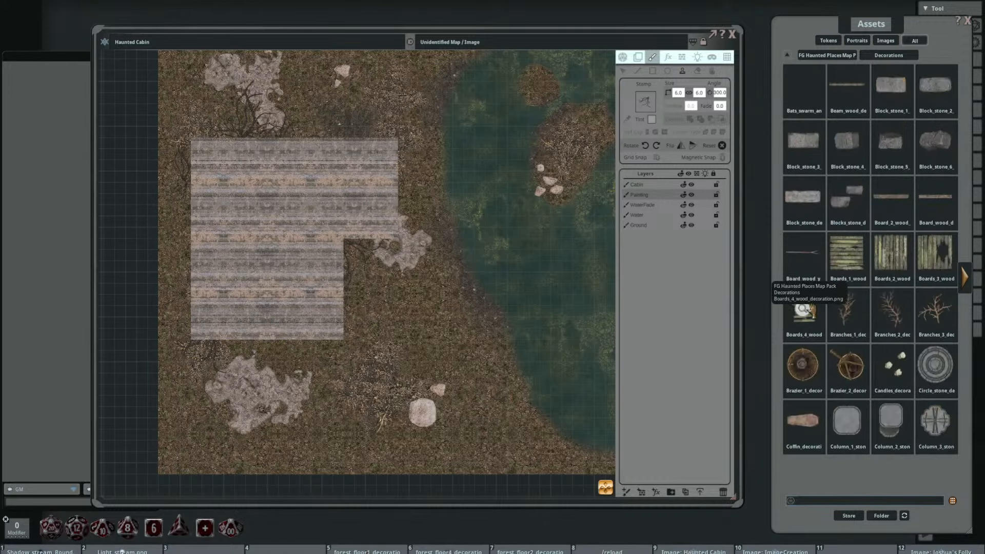
{"action": "left_click_drag", "start_coordinate": [412, 322], "coordinate": [431, 243]}
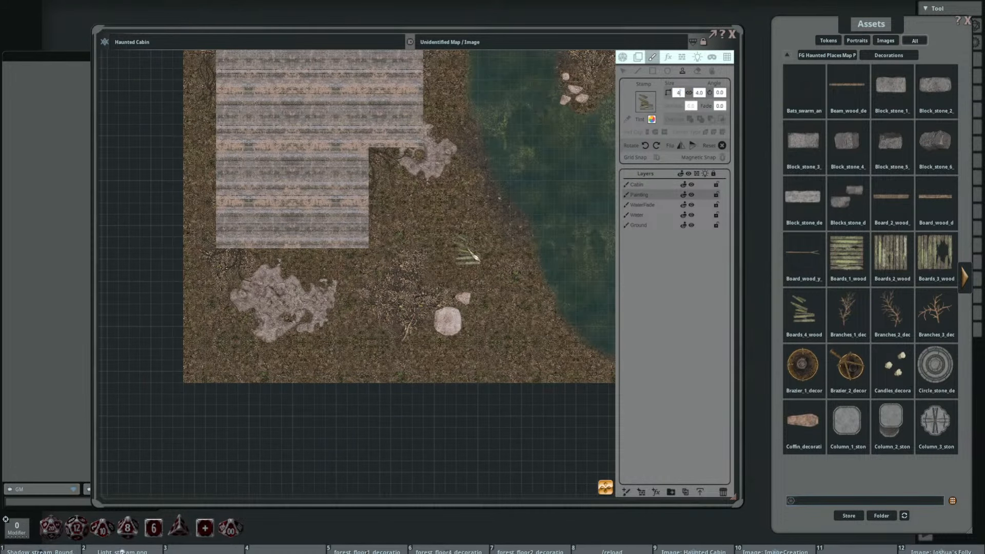
{"action": "scroll", "coordinate": [405, 285], "scroll_direction": "up", "scroll_amount": 13}
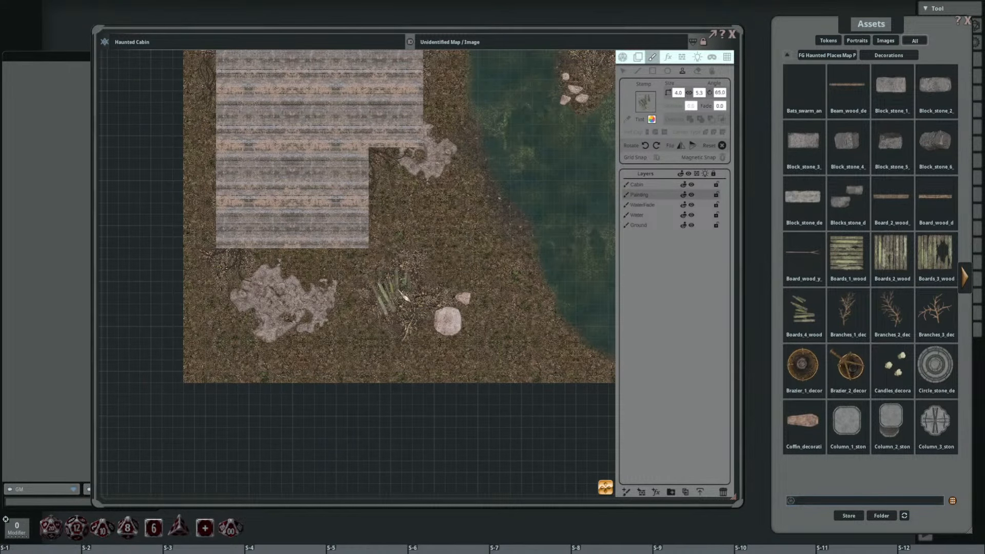
Step: Stamp the broken boards, rotated to 90 degrees, against the upper part of the cabin's east wall
{"action": "left_click_drag", "start_coordinate": [446, 85], "coordinate": [400, 218]}
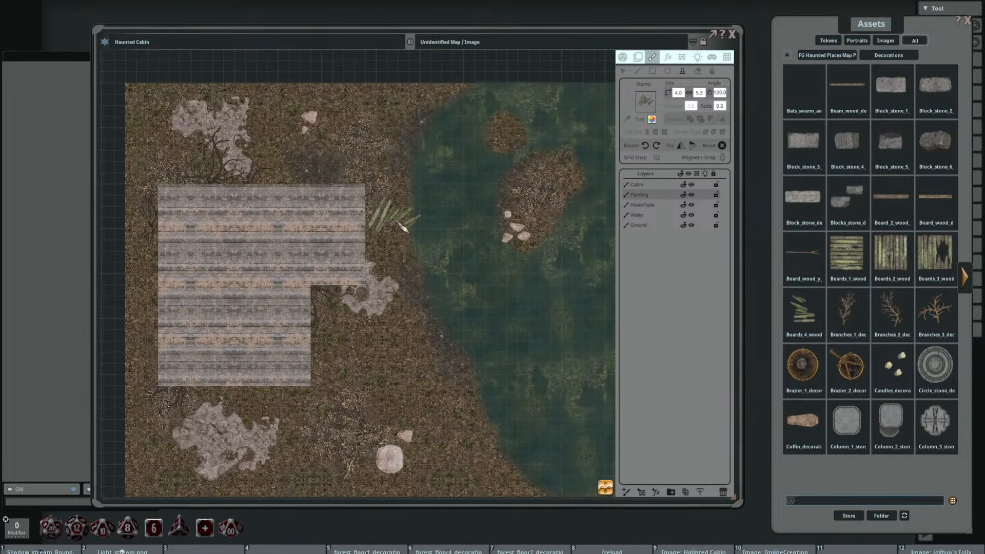
{"action": "scroll", "coordinate": [403, 233], "scroll_direction": "up", "scroll_amount": 6}
{"action": "scroll", "coordinate": [401, 230], "scroll_direction": "down", "scroll_amount": 1}
{"action": "scroll", "coordinate": [402, 229], "scroll_direction": "up", "scroll_amount": 2}
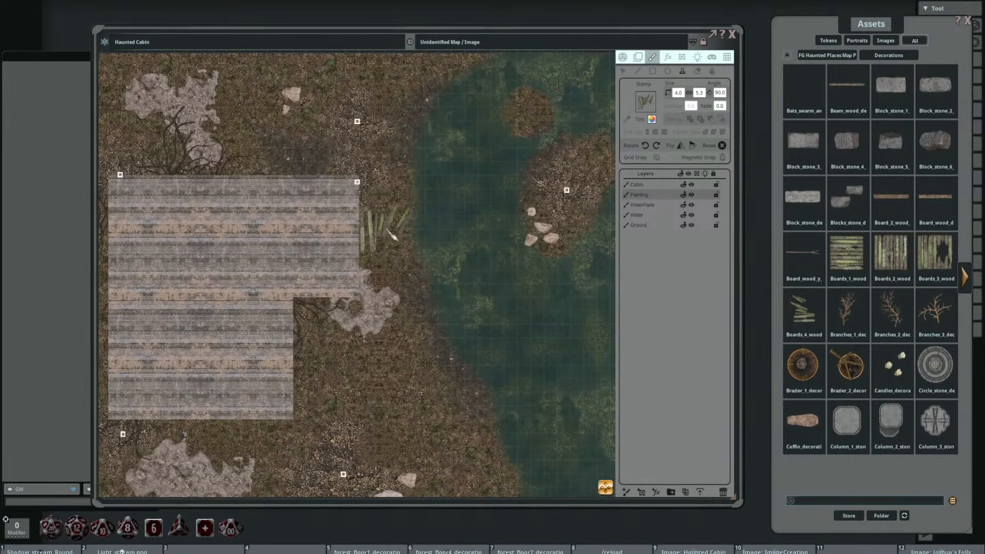
{"action": "left_click", "coordinate": [392, 236]}
{"action": "scroll", "coordinate": [489, 221], "scroll_direction": "up", "scroll_amount": 5}
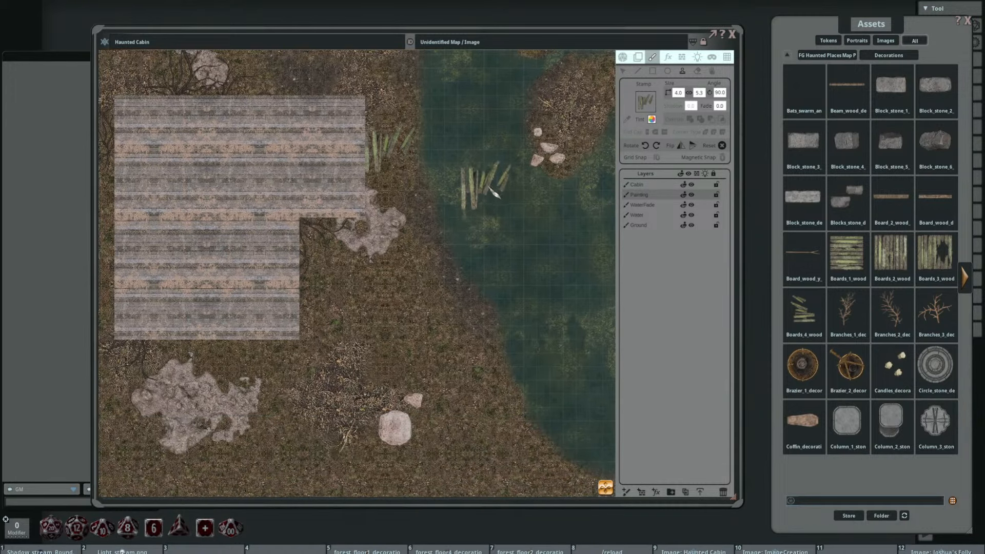
Step: Preview the mushrooms decoration of the Haunted Places map pack and close the preview
{"action": "scroll", "coordinate": [472, 184], "scroll_direction": "down", "scroll_amount": 6}
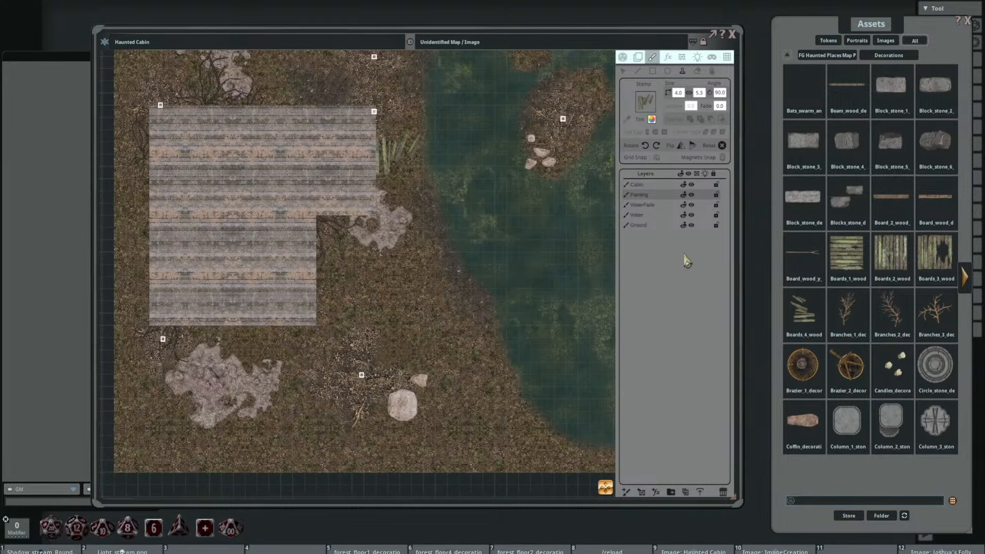
{"action": "left_click", "coordinate": [968, 279]}
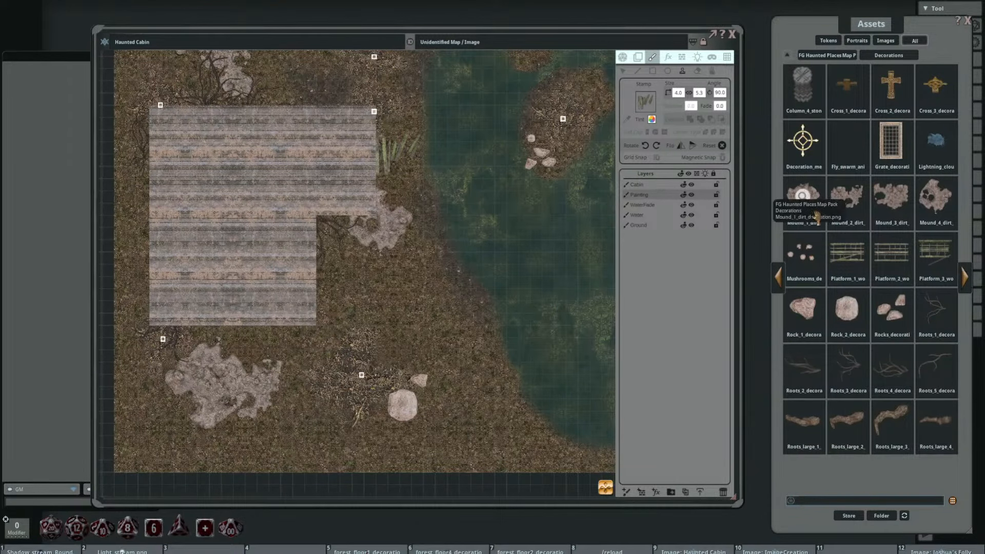
{"action": "left_click", "coordinate": [803, 255]}
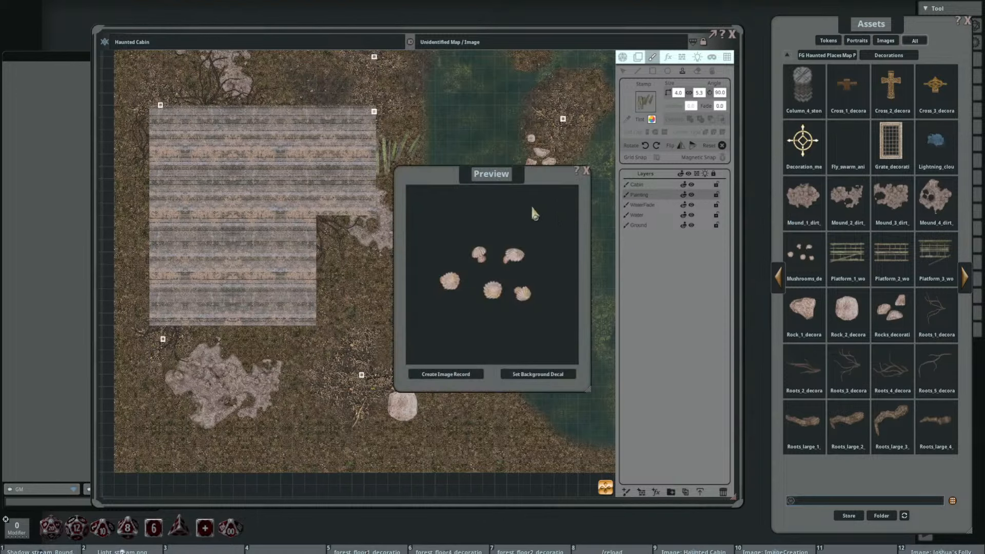
{"action": "left_click", "coordinate": [586, 171]}
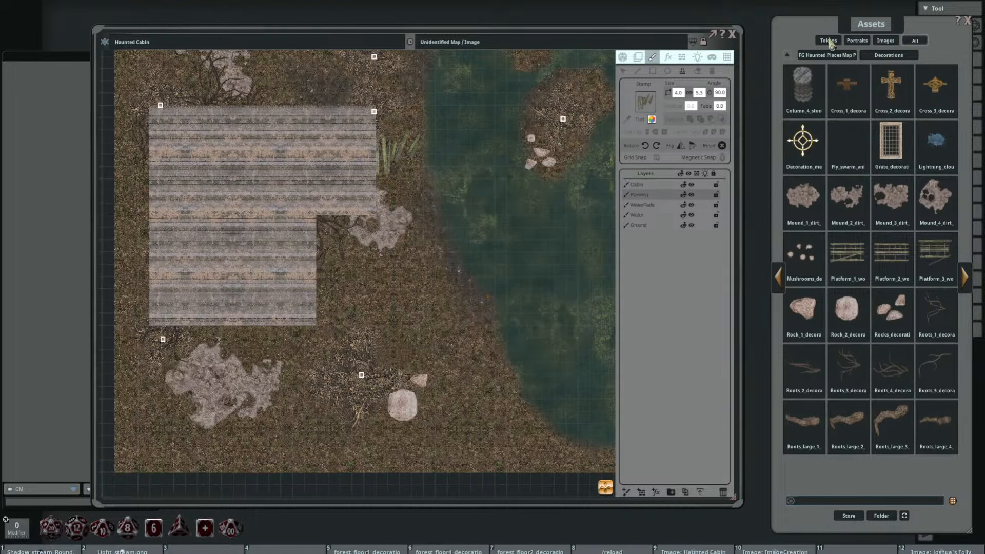
Step: Switch the assets to the Nature decorations of the FG Abandoned Places Map Pack
{"action": "left_click", "coordinate": [787, 56]}
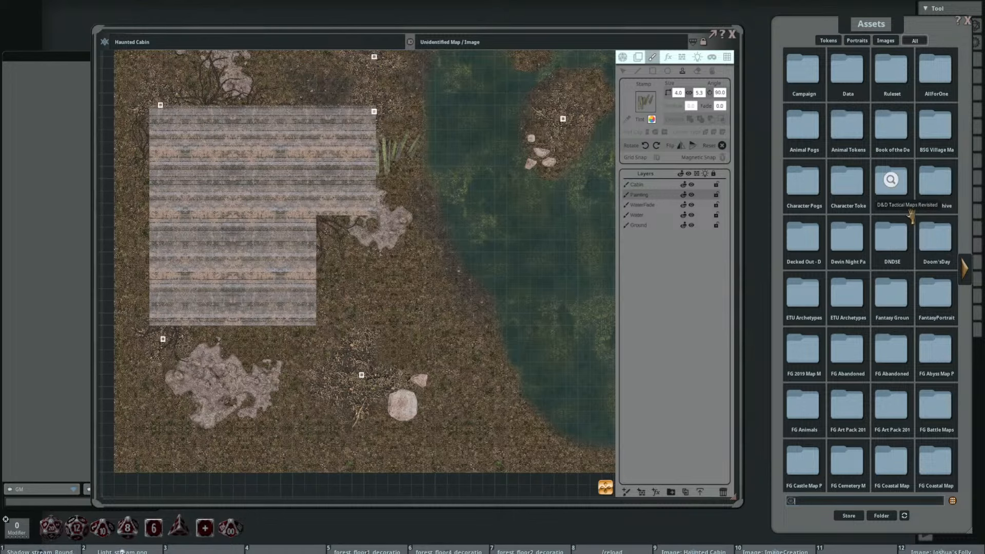
{"action": "scroll", "coordinate": [604, 187], "scroll_direction": "down", "scroll_amount": 4}
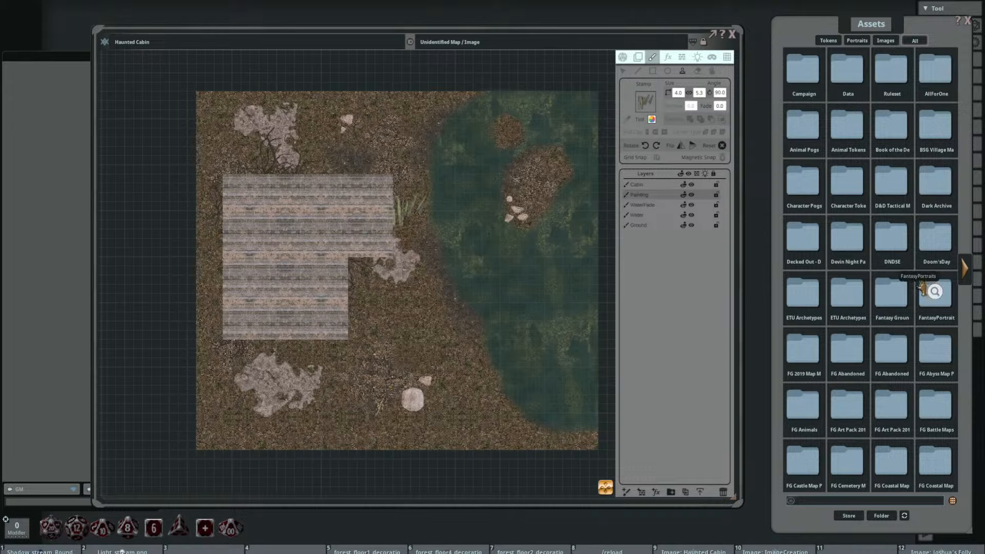
{"action": "left_click", "coordinate": [846, 348]}
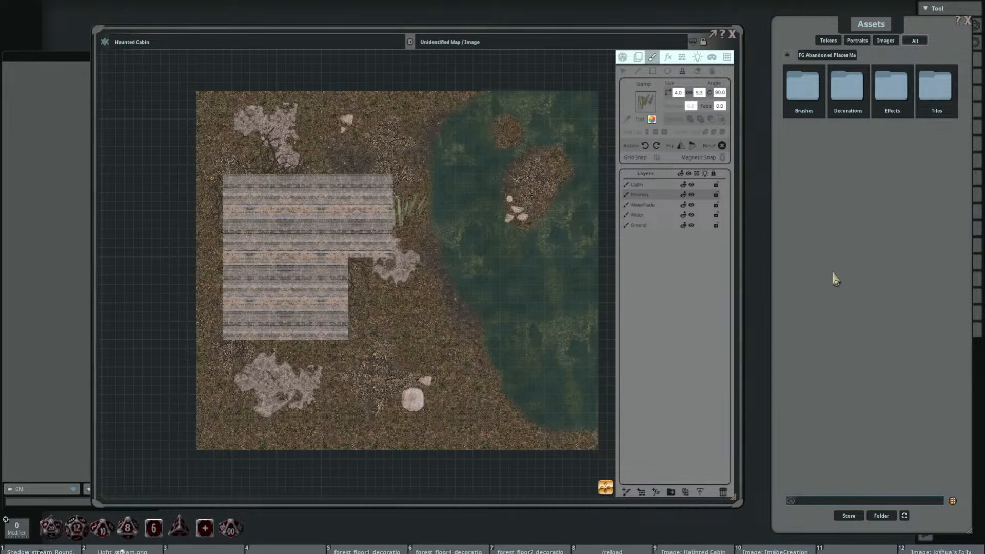
{"action": "left_click", "coordinate": [847, 86]}
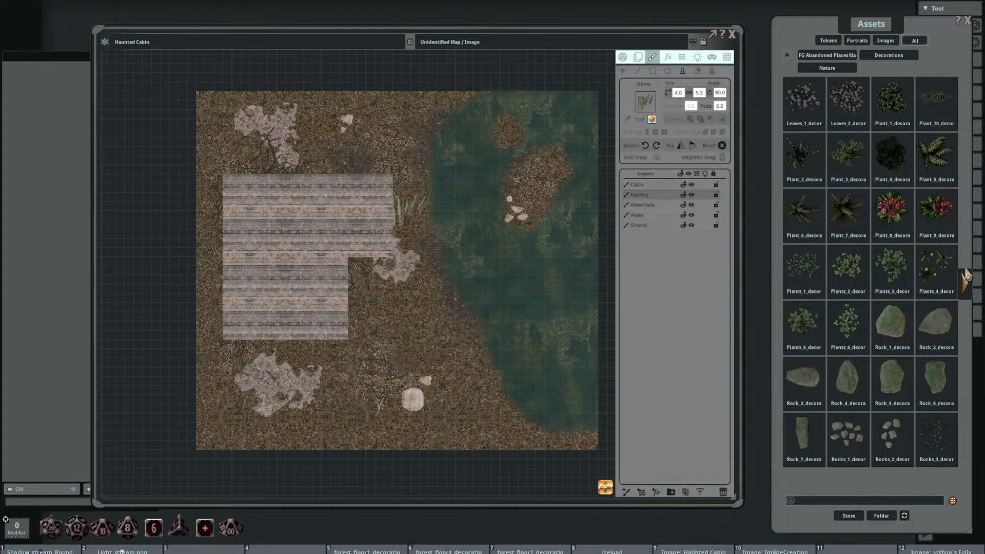
Step: Load the mossy Rock_1 decoration as the stamp and set its size to 3 by 3
{"action": "left_click_drag", "start_coordinate": [891, 324], "coordinate": [647, 105]}
{"action": "left_click_drag", "start_coordinate": [523, 195], "coordinate": [493, 169]}
{"action": "scroll", "coordinate": [498, 177], "scroll_direction": "up", "scroll_amount": 3}
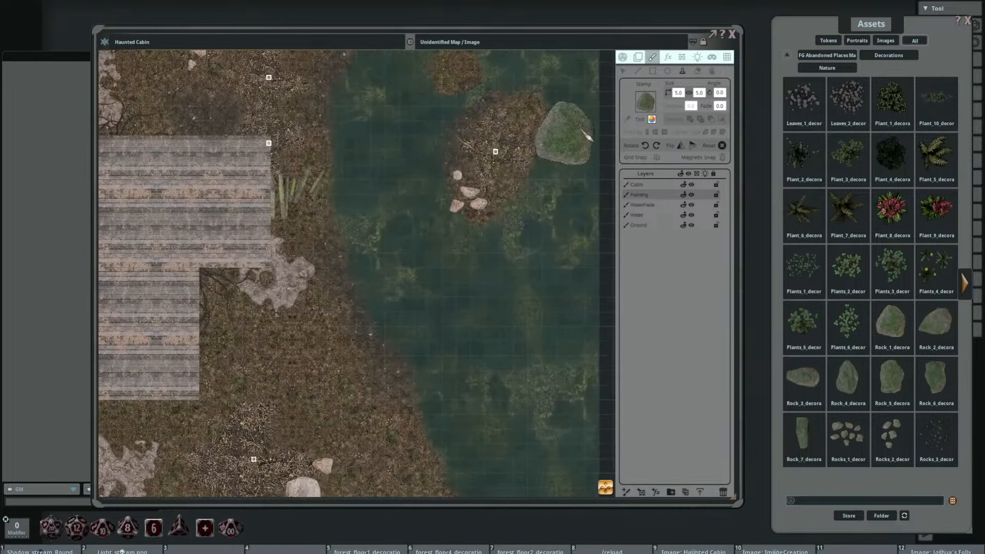
{"action": "type", "text": "3"}
{"action": "key", "text": "Return"}
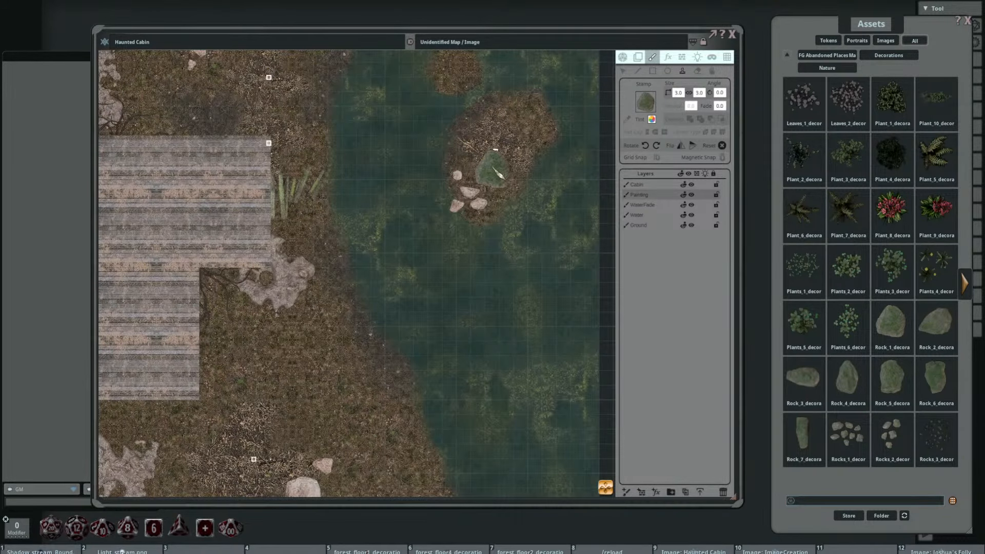
Step: Stamp the mossy rock, rotated to 85 degrees, in the lake's northeast corner beyond the small island
{"action": "left_click_drag", "start_coordinate": [487, 158], "coordinate": [515, 199]}
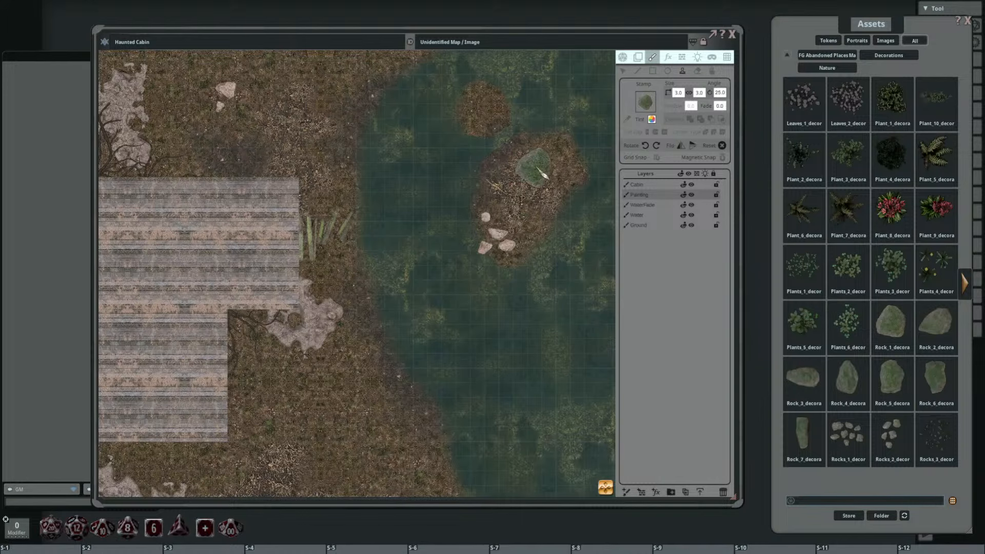
{"action": "scroll", "coordinate": [541, 168], "scroll_direction": "up", "scroll_amount": 17}
{"action": "left_click_drag", "start_coordinate": [576, 100], "coordinate": [498, 117]}
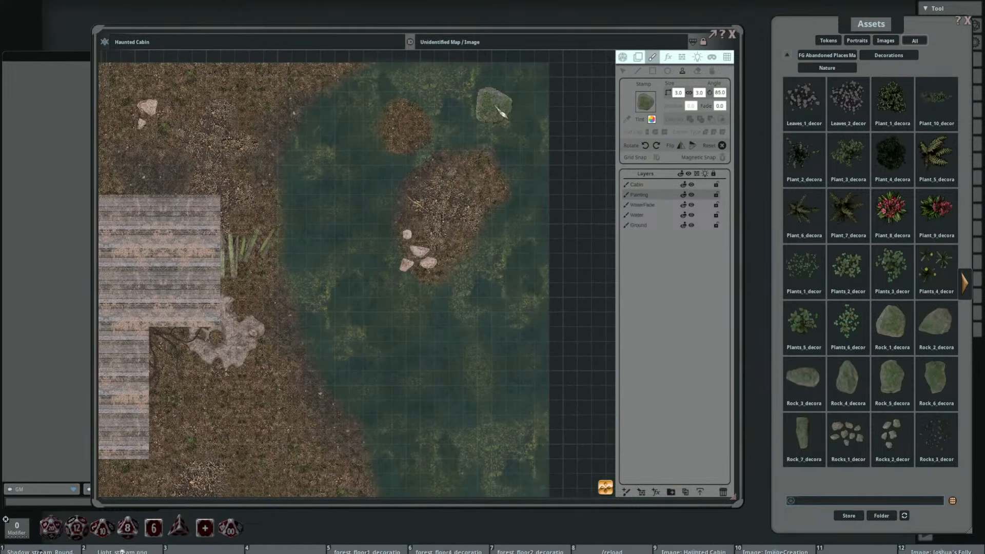
{"action": "scroll", "coordinate": [523, 281], "scroll_direction": "down", "scroll_amount": 4}
{"action": "scroll", "coordinate": [523, 187], "scroll_direction": "up", "scroll_amount": 4}
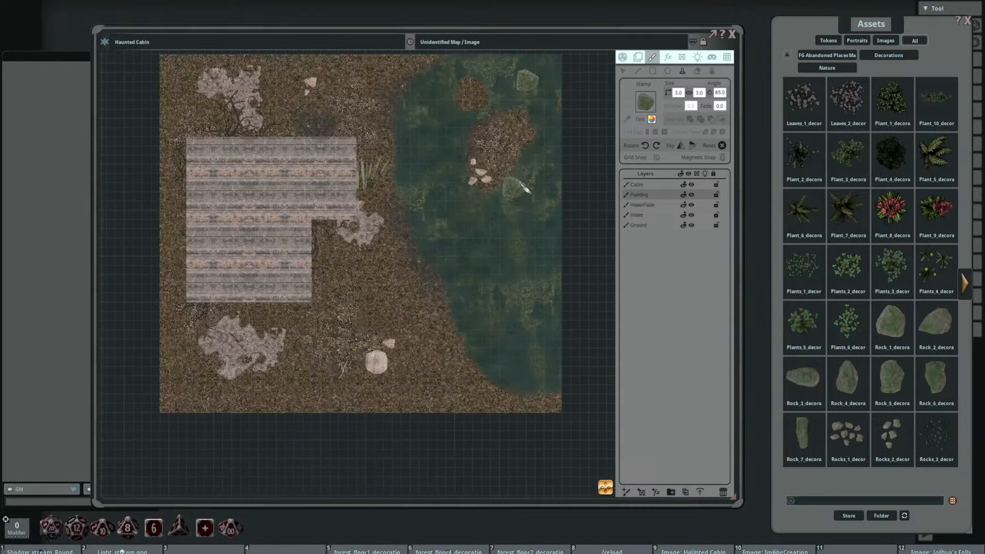
{"action": "left_click_drag", "start_coordinate": [514, 196], "coordinate": [508, 227]}
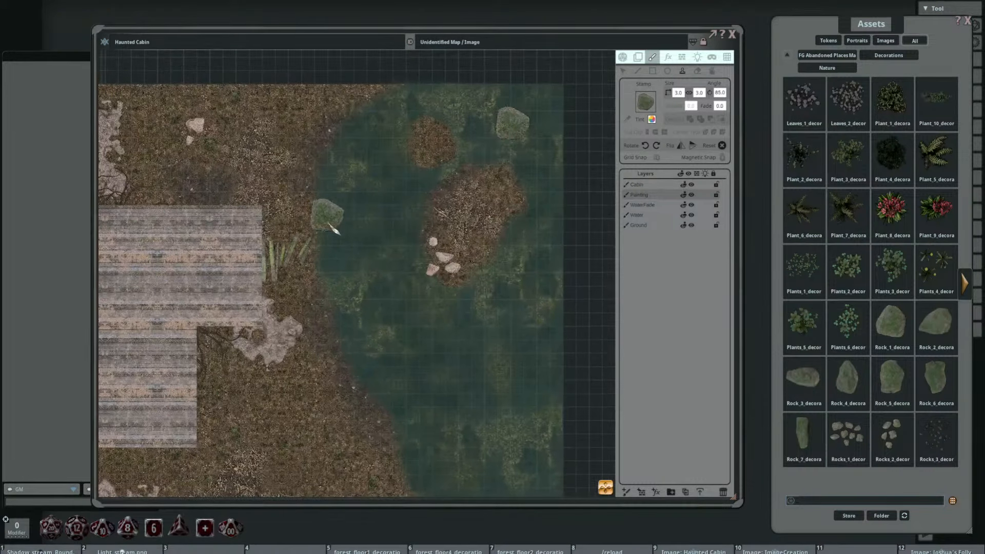
{"action": "left_click_drag", "start_coordinate": [482, 341], "coordinate": [508, 288]}
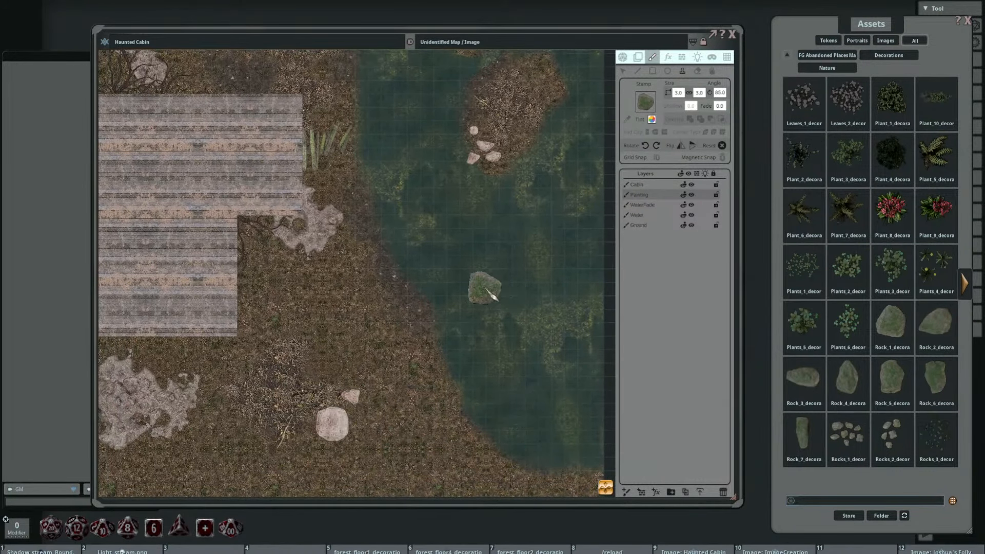
{"action": "left_click_drag", "start_coordinate": [507, 253], "coordinate": [462, 324]}
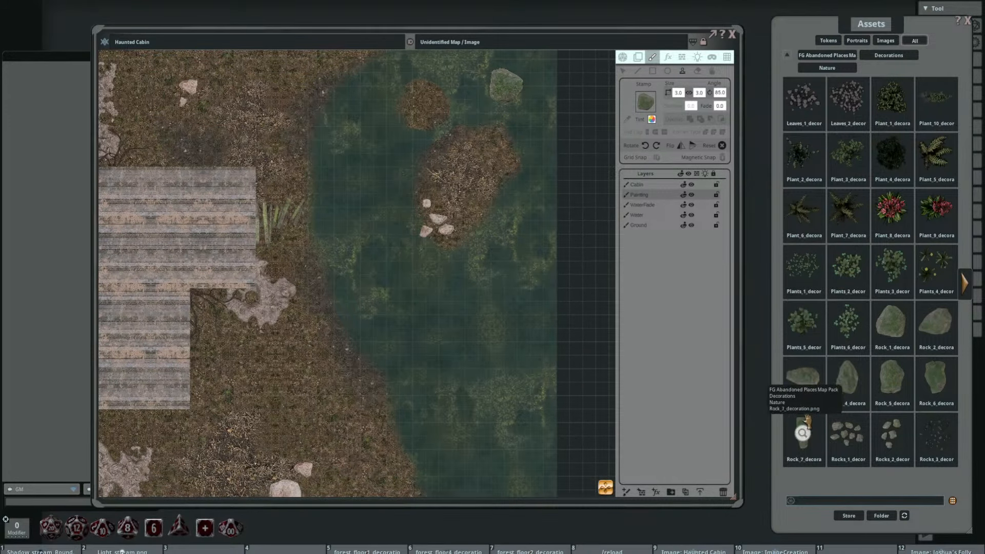
Step: Stamp the 2 by 4 Rock_7 decoration, rotated to 50 degrees, on the west shore of the large island
{"action": "left_click_drag", "start_coordinate": [651, 244], "coordinate": [646, 107]}
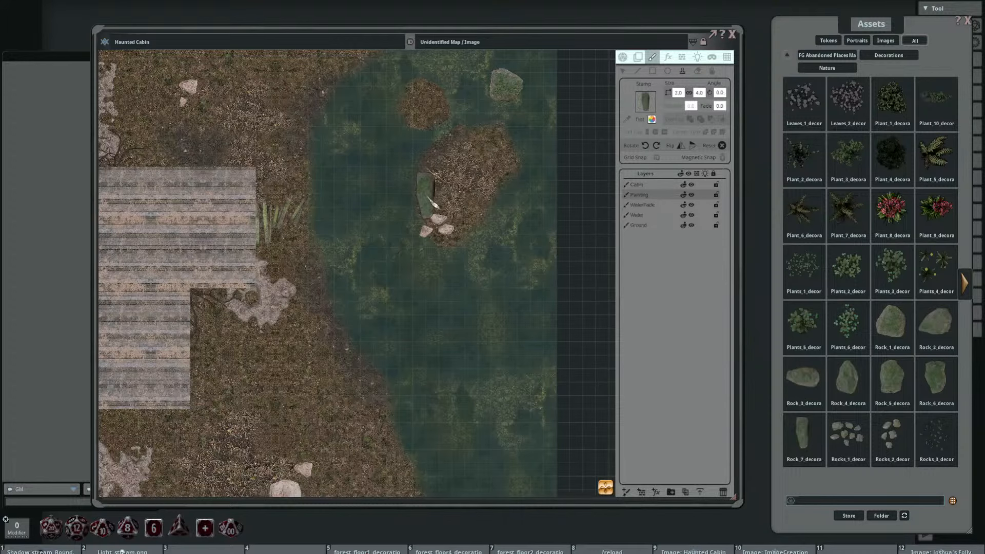
{"action": "scroll", "coordinate": [415, 199], "scroll_direction": "up", "scroll_amount": 5, "text": "shift"}
{"action": "scroll", "coordinate": [415, 199], "scroll_direction": "up", "scroll_amount": 2, "text": "shift"}
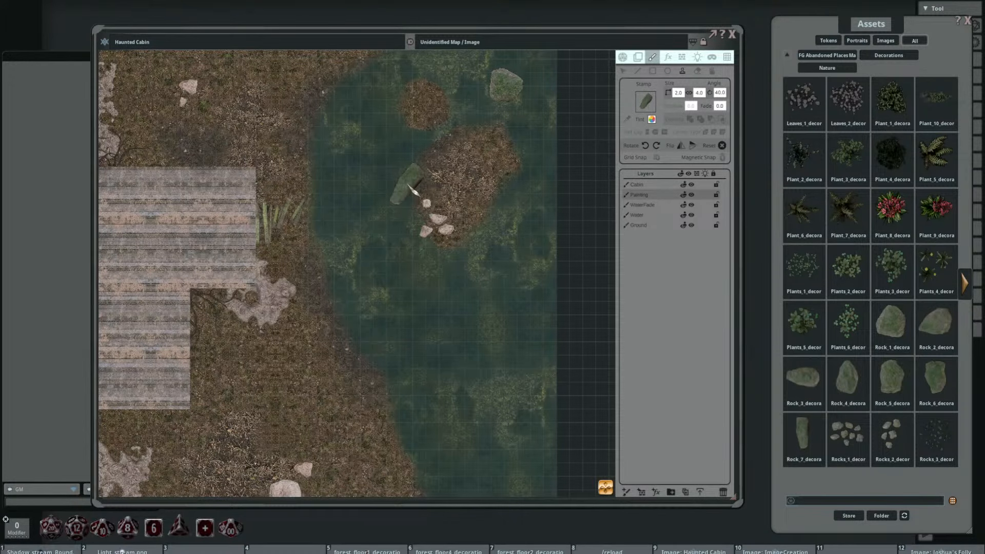
{"action": "left_click", "coordinate": [408, 192]}
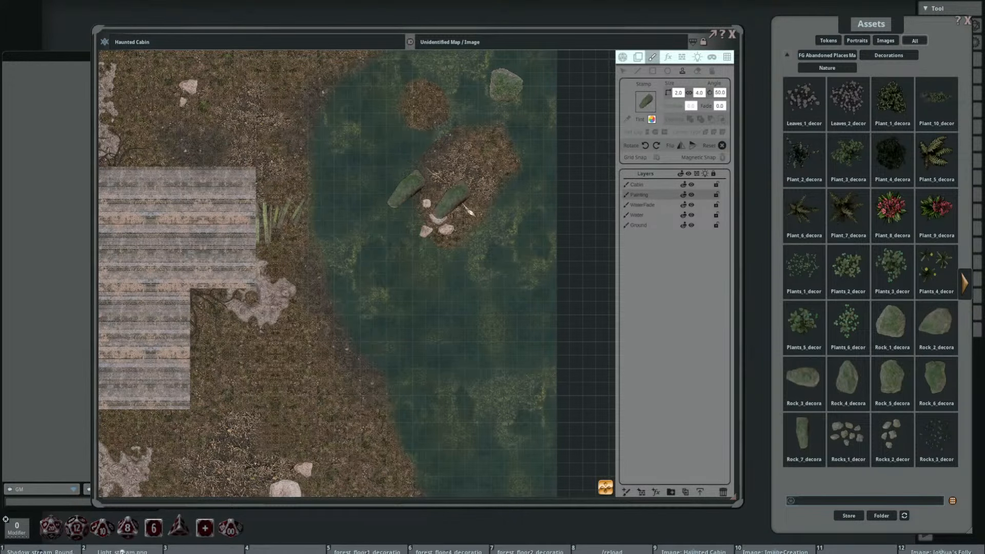
Step: Stamp a rotated 3 by 4 Rock_6 decoration in the map's southwest corner, below the southern dirt mound
{"action": "scroll", "coordinate": [528, 221], "scroll_direction": "down", "scroll_amount": 4}
{"action": "left_click_drag", "start_coordinate": [540, 242], "coordinate": [516, 170]}
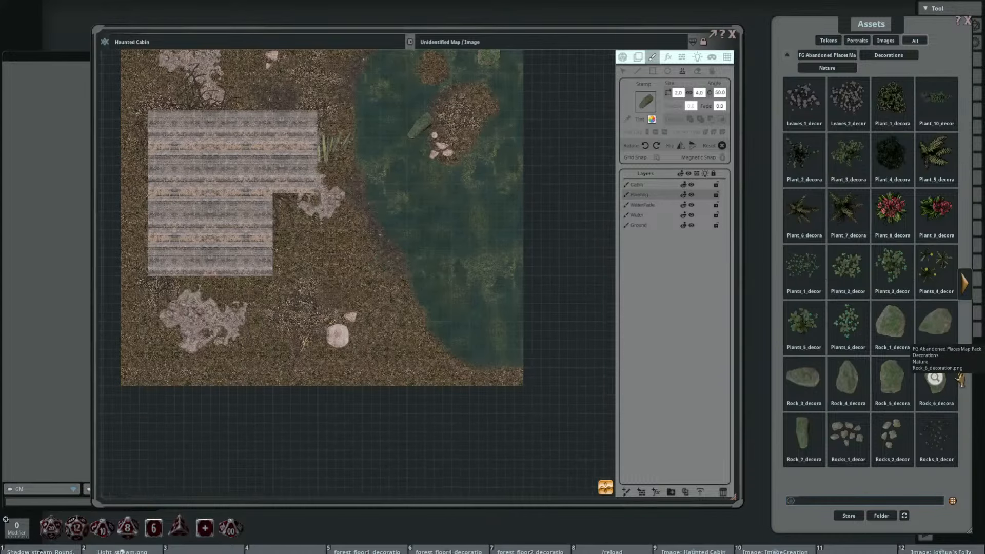
{"action": "left_click", "coordinate": [936, 377]}
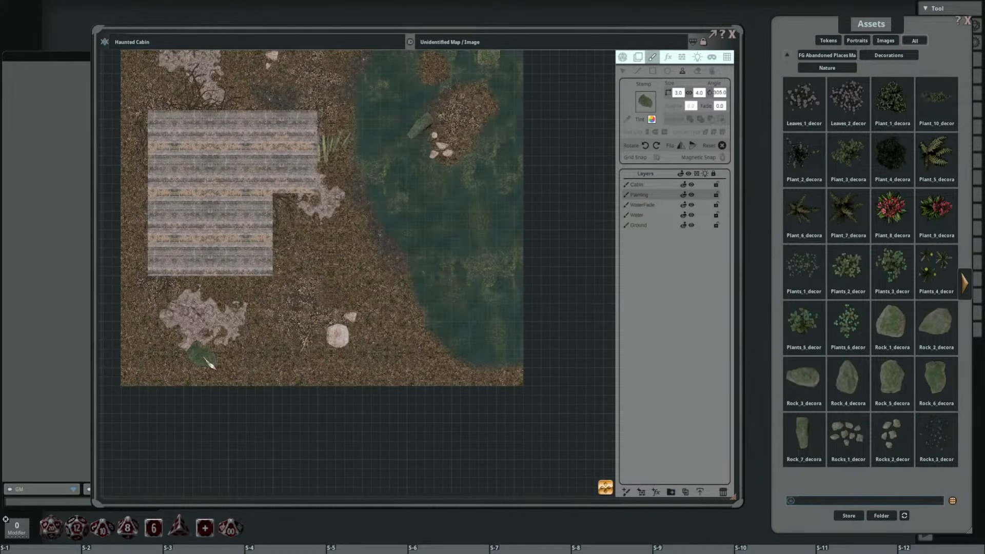
{"action": "scroll", "coordinate": [163, 361], "scroll_direction": "down", "scroll_amount": 8, "text": "shift"}
{"action": "left_click", "coordinate": [154, 358]}
{"action": "left_click_drag", "start_coordinate": [337, 282], "coordinate": [369, 325]}
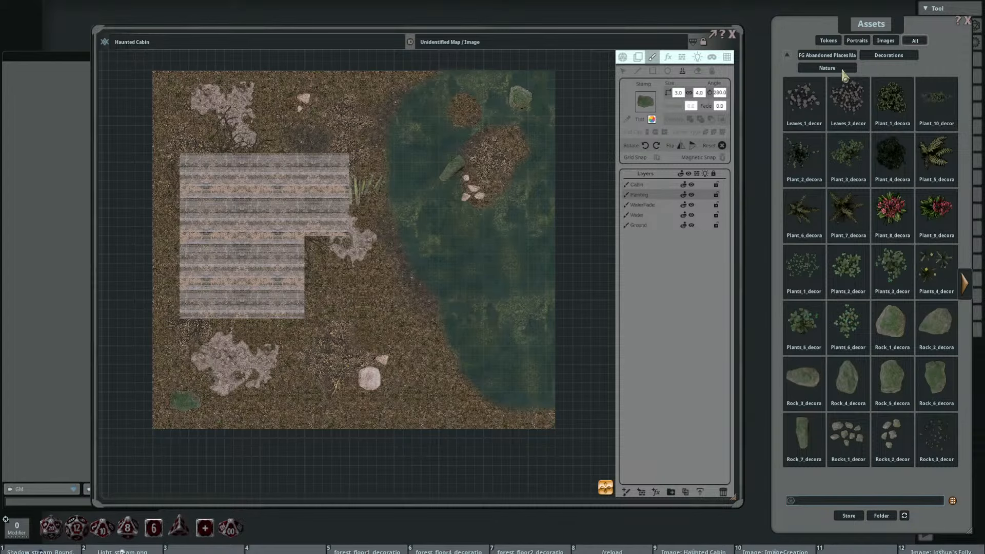
Step: Load the bushy Plant_1 decoration as the stamp and set its size to 2 by 2
{"action": "left_click_drag", "start_coordinate": [891, 100], "coordinate": [646, 102]}
{"action": "left_click_drag", "start_coordinate": [384, 291], "coordinate": [456, 271]}
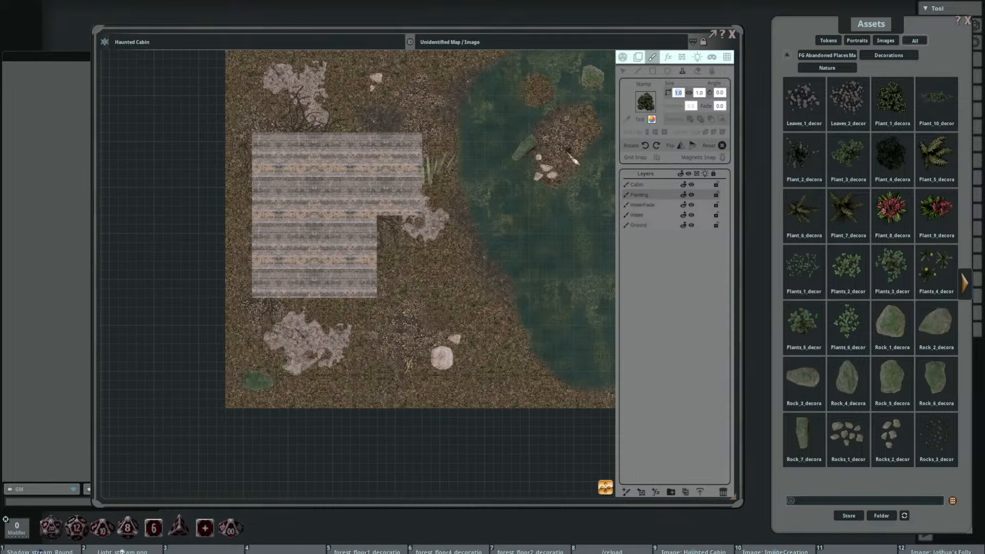
{"action": "scroll", "coordinate": [461, 128], "scroll_direction": "up", "scroll_amount": 4}
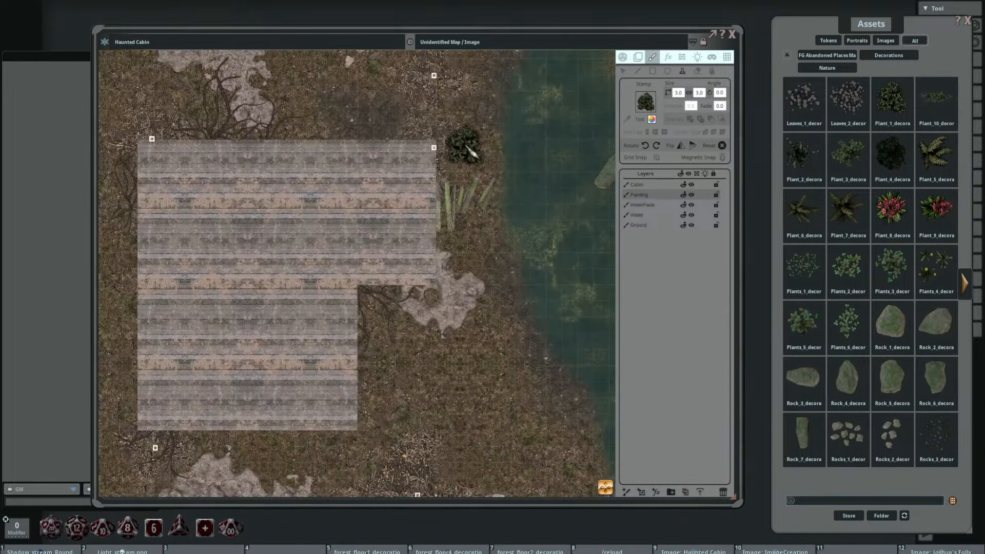
{"action": "scroll", "coordinate": [436, 183], "scroll_direction": "up", "scroll_amount": 11}
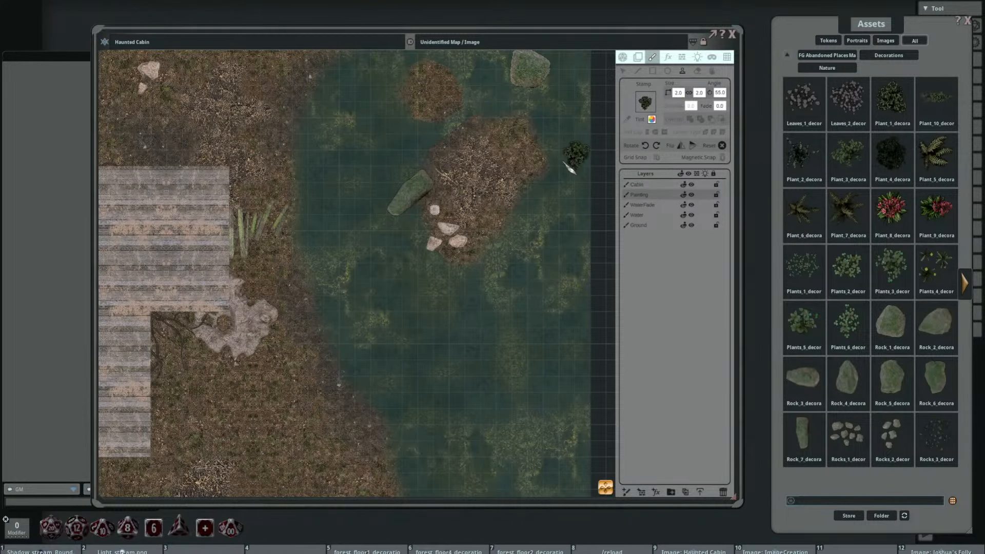
Step: Stamp two overlapping 2 by 2 plants at different angles beside the long mossy rock on the large island
{"action": "scroll", "coordinate": [438, 192], "scroll_direction": "up", "scroll_amount": 2}
{"action": "left_click", "coordinate": [439, 188]}
{"action": "scroll", "coordinate": [462, 156], "scroll_direction": "up", "scroll_amount": 17}
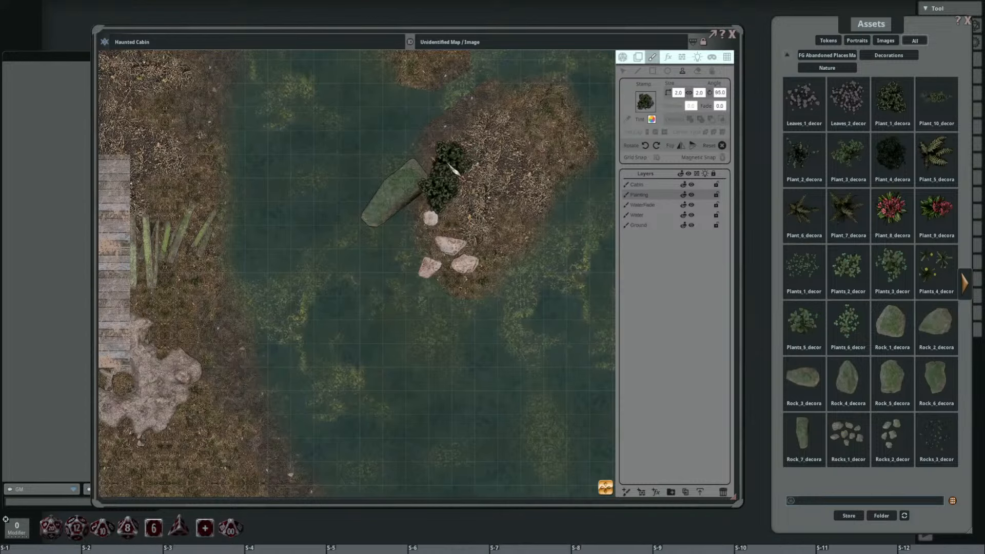
{"action": "left_click", "coordinate": [430, 163]}
Step: Set the plant stamp to 1 by 1 and stamp two rotated plants mid-island and one on the large island's northern edge
{"action": "scroll", "coordinate": [487, 205], "scroll_direction": "down", "scroll_amount": 20}
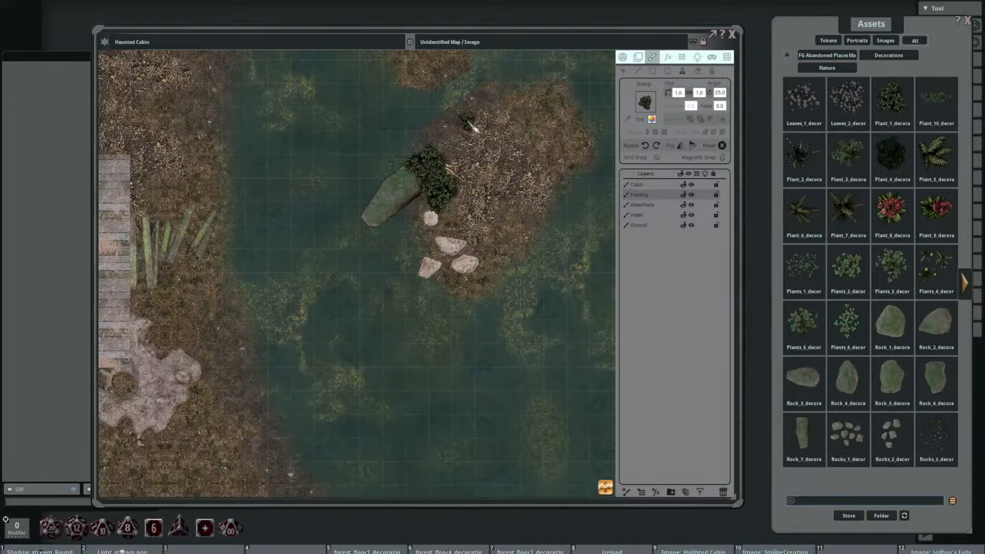
{"action": "scroll", "coordinate": [446, 195], "scroll_direction": "down", "scroll_amount": 10}
{"action": "scroll", "coordinate": [482, 177], "scroll_direction": "down", "scroll_amount": 12}
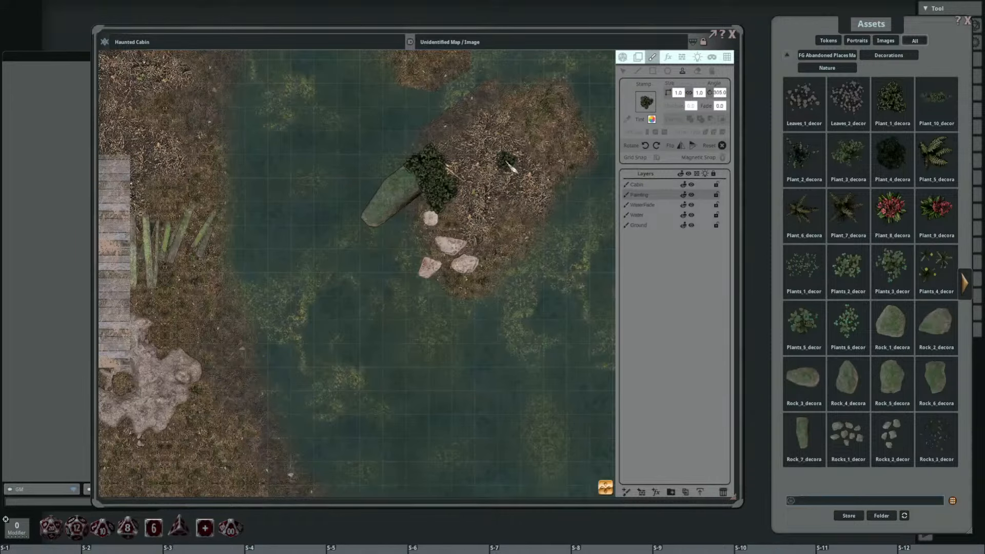
{"action": "scroll", "coordinate": [487, 189], "scroll_direction": "up", "scroll_amount": 18}
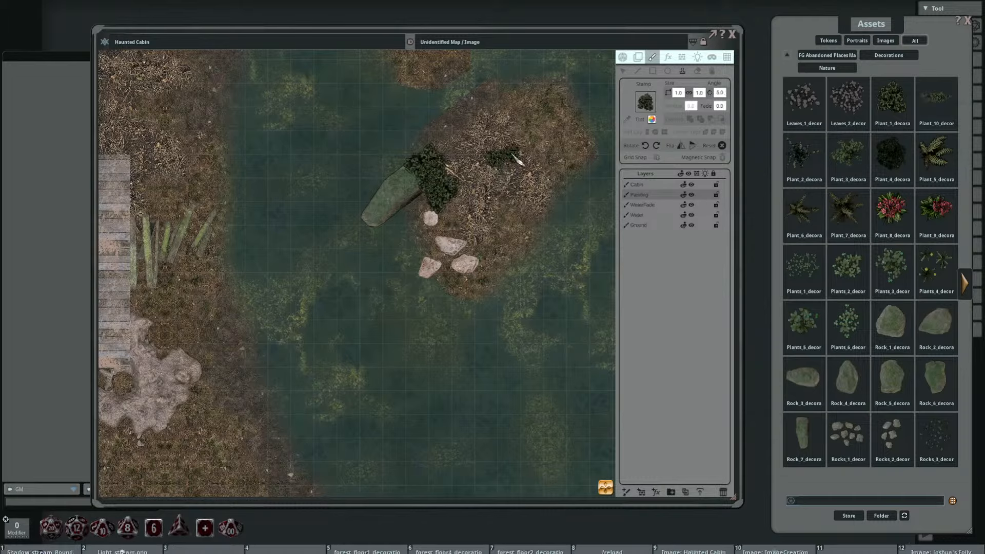
{"action": "scroll", "coordinate": [505, 94], "scroll_direction": "up", "scroll_amount": 3}
{"action": "left_click", "coordinate": [508, 91]}
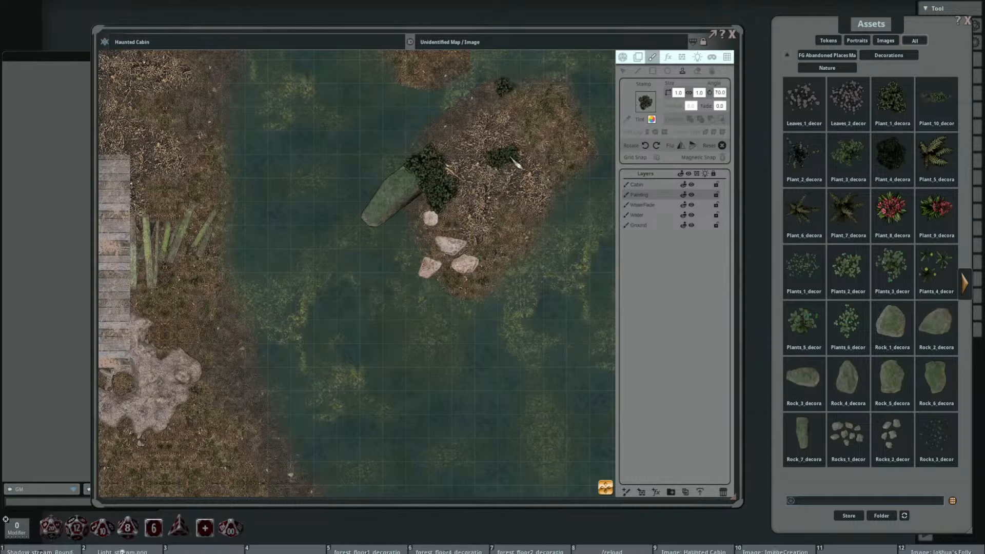
Step: Stamp a rotated 1 by 1 plant beside the large island's pale rocks and another in its central plant cluster
{"action": "scroll", "coordinate": [492, 244], "scroll_direction": "down", "scroll_amount": 4}
{"action": "scroll", "coordinate": [482, 251], "scroll_direction": "down", "scroll_amount": 20}
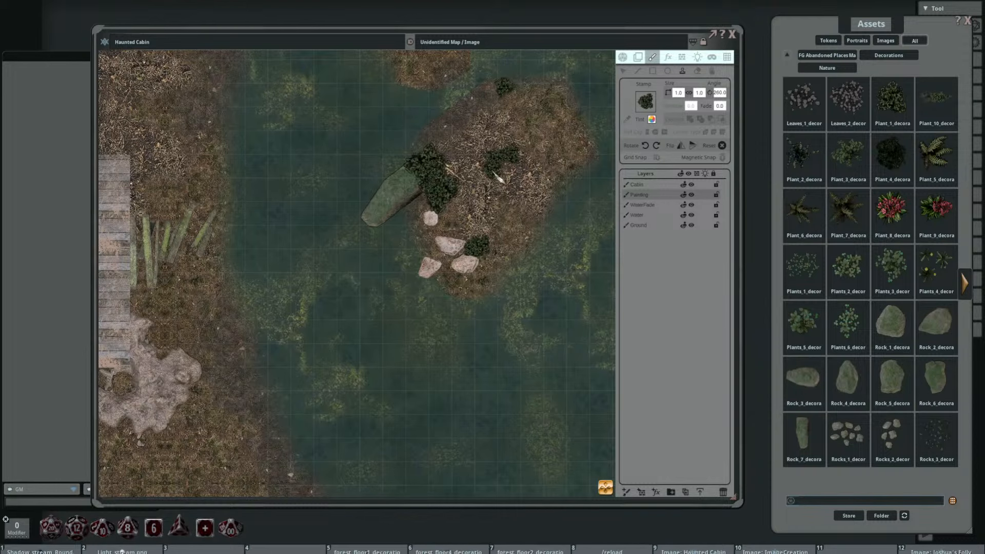
{"action": "scroll", "coordinate": [507, 164], "scroll_direction": "down", "scroll_amount": 3}
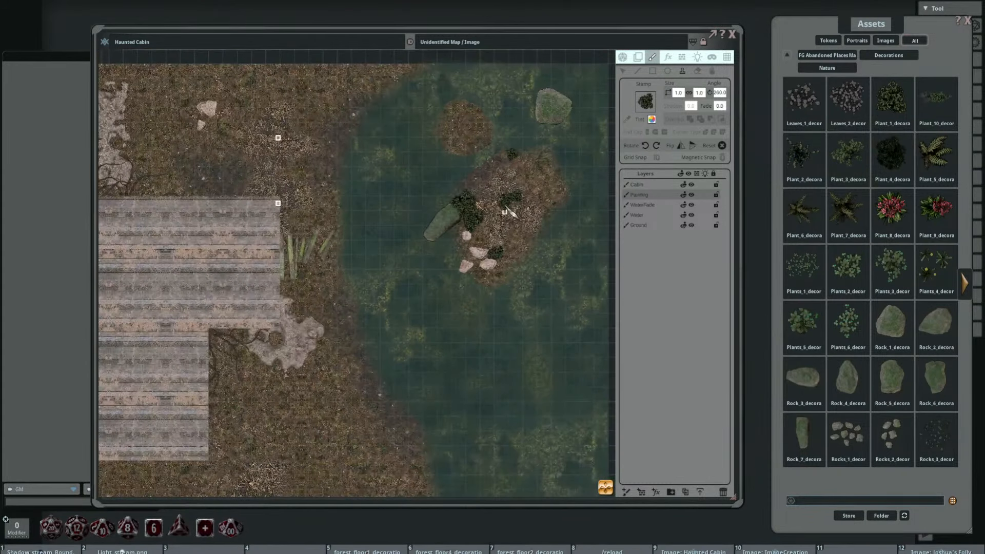
{"action": "scroll", "coordinate": [505, 212], "scroll_direction": "up", "scroll_amount": 3}
{"action": "scroll", "coordinate": [508, 193], "scroll_direction": "down", "scroll_amount": 7}
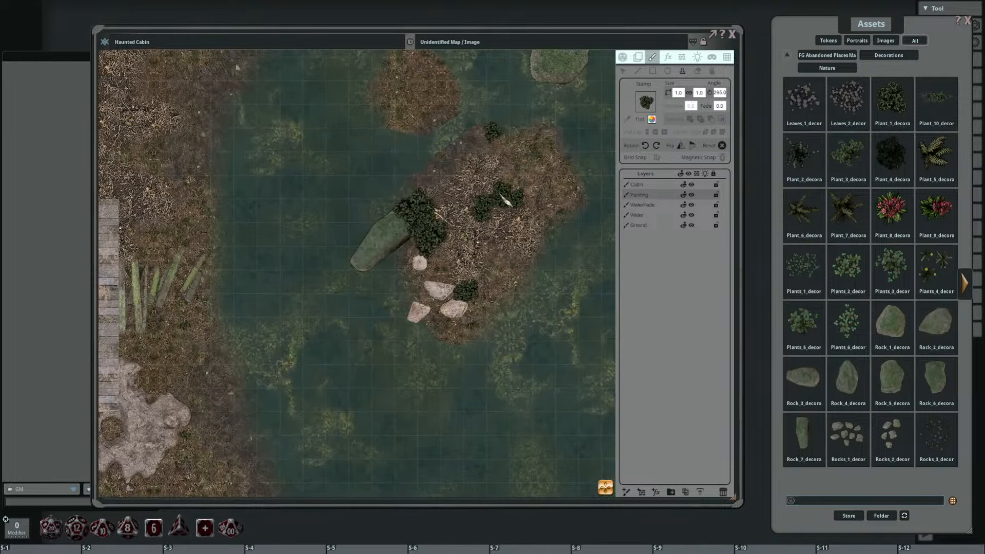
Step: Stamp a 2 by 2 plant on the small island, plus two rotated 1 by 1 plants near its eastern and southern edges
{"action": "left_click_drag", "start_coordinate": [494, 142], "coordinate": [512, 222]}
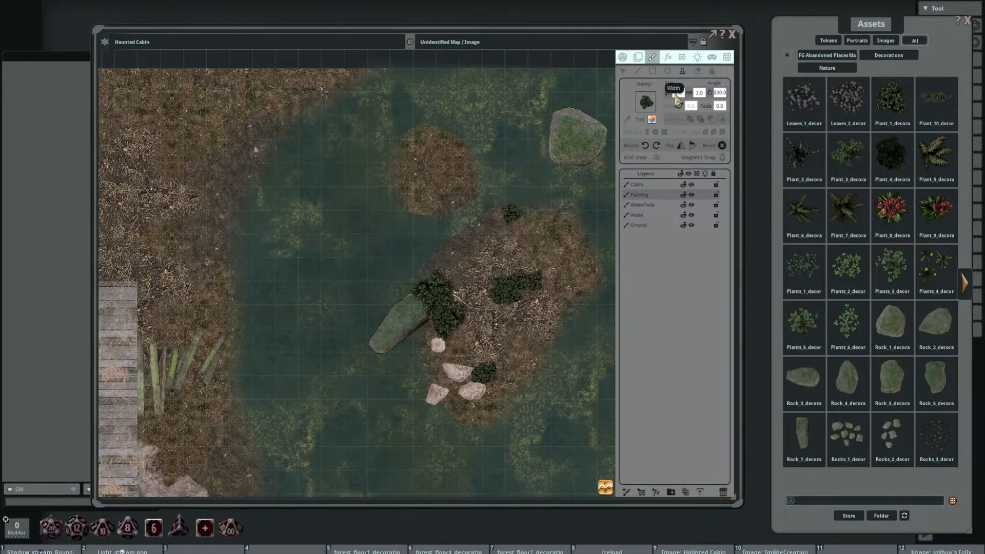
{"action": "left_click", "coordinate": [418, 149]}
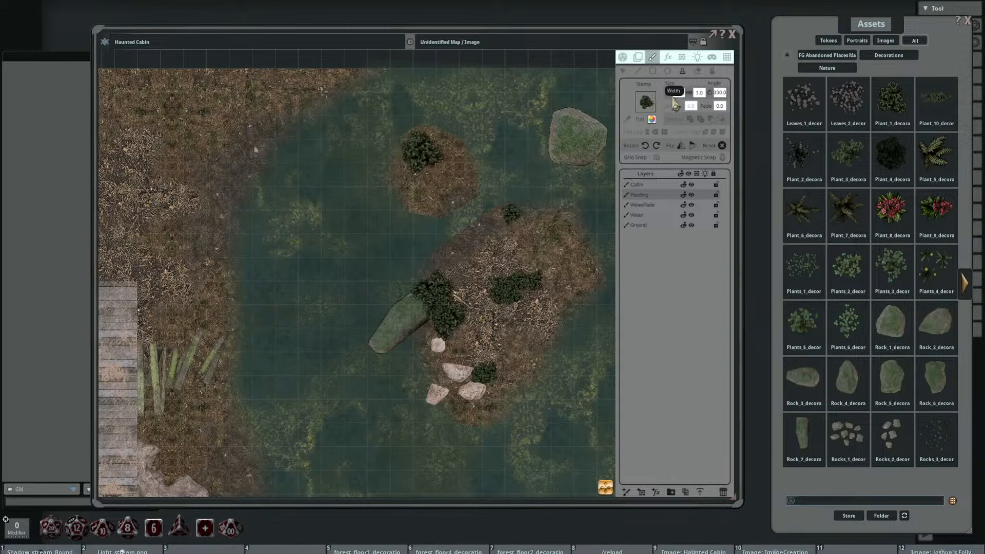
{"action": "scroll", "coordinate": [430, 154], "scroll_direction": "down", "scroll_amount": 5}
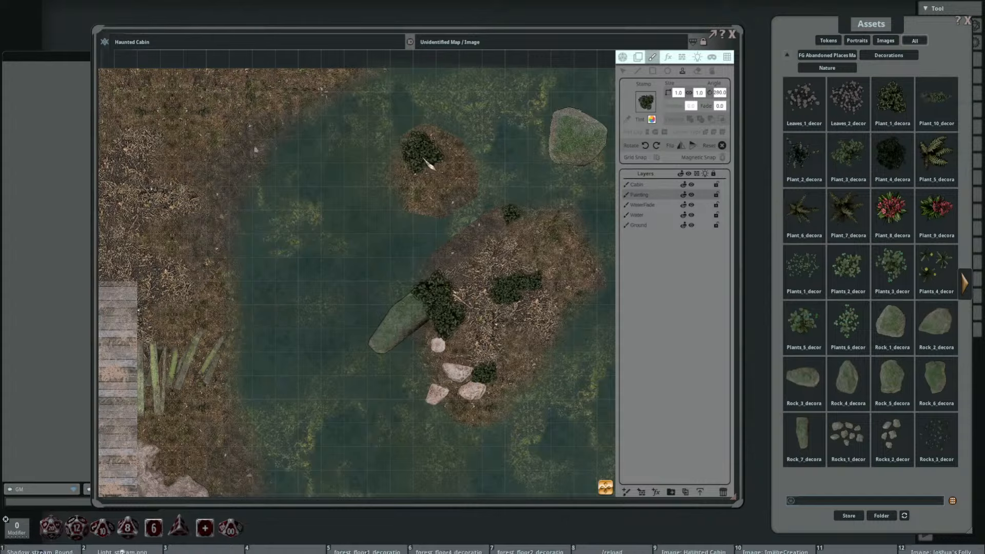
{"action": "scroll", "coordinate": [440, 208], "scroll_direction": "up", "scroll_amount": 6}
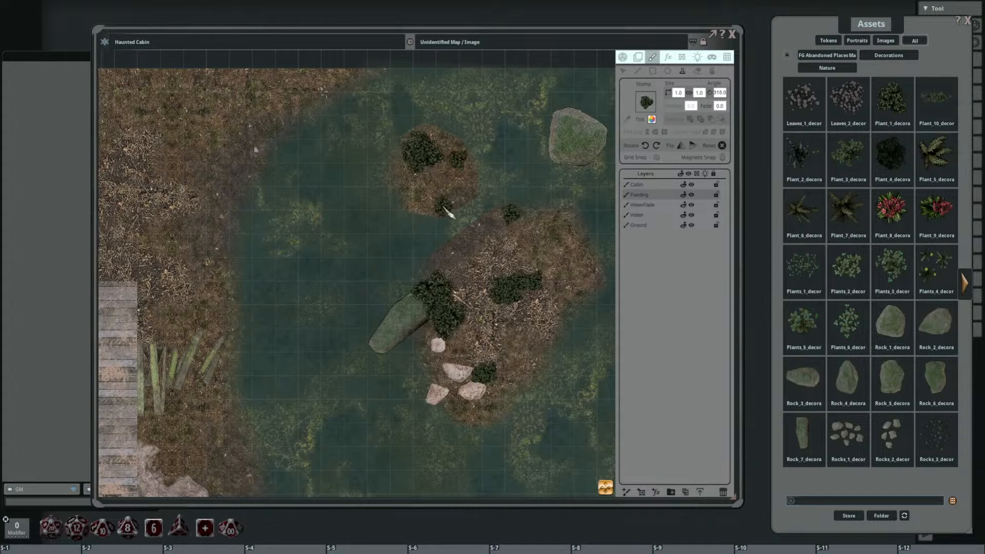
{"action": "left_click", "coordinate": [433, 195]}
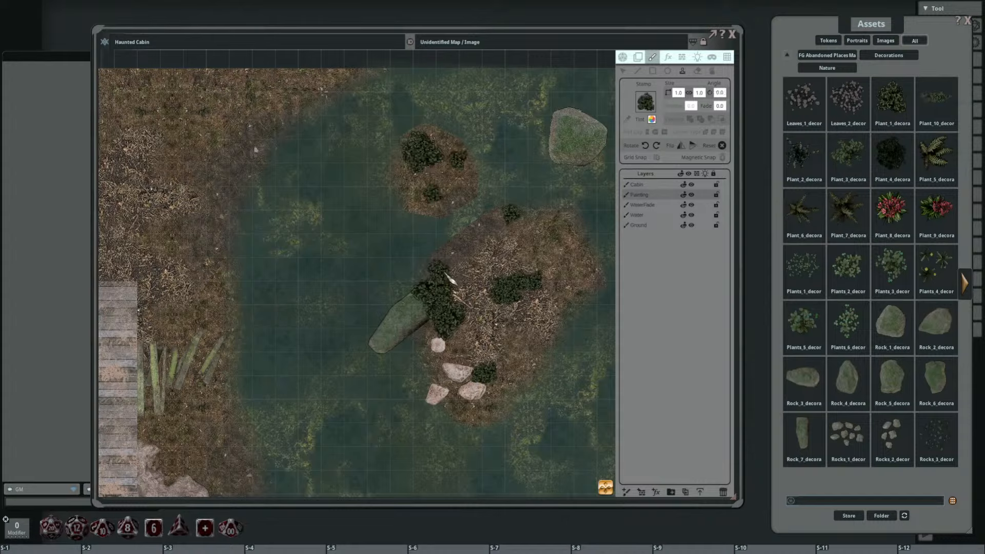
Step: Stamp rotated 1 by 1 plants in overlapping pairs against the cabin's east wall and just north of the mossy boards
{"action": "scroll", "coordinate": [445, 274], "scroll_direction": "up", "scroll_amount": 7}
{"action": "scroll", "coordinate": [487, 281], "scroll_direction": "down", "scroll_amount": 5}
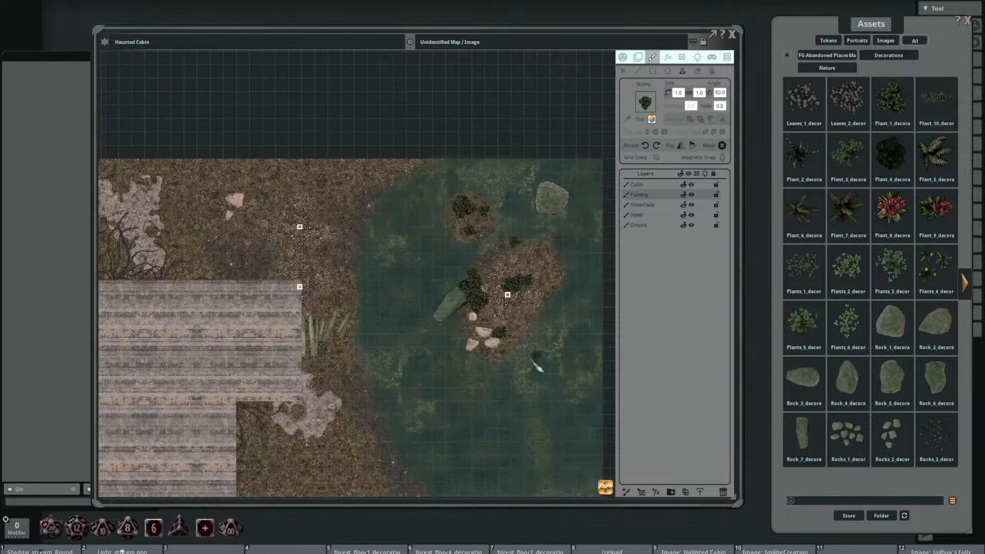
{"action": "left_click_drag", "start_coordinate": [426, 464], "coordinate": [354, 343]}
{"action": "scroll", "coordinate": [354, 343], "scroll_direction": "up", "scroll_amount": 5}
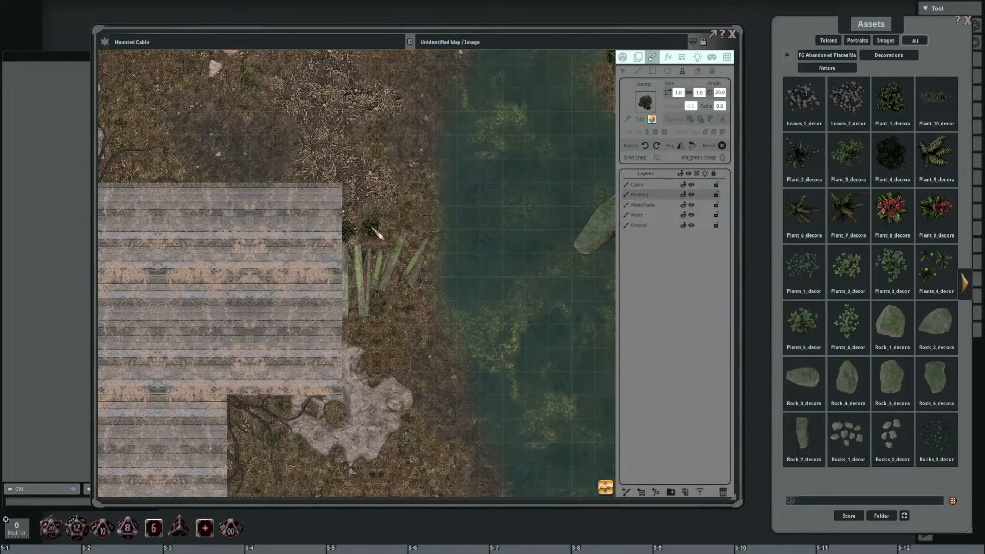
{"action": "left_click", "coordinate": [354, 236]}
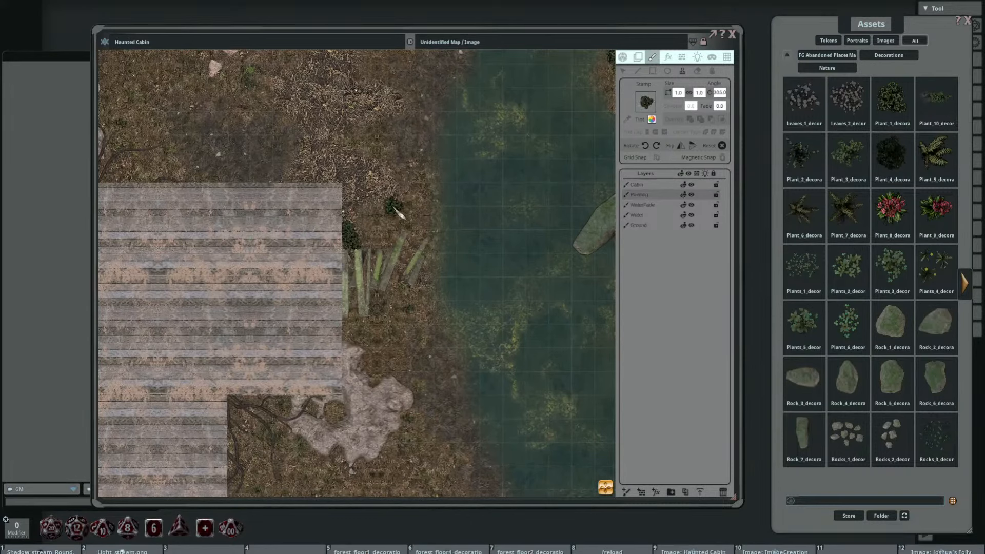
{"action": "left_click", "coordinate": [395, 208]}
{"action": "scroll", "coordinate": [416, 232], "scroll_direction": "up", "scroll_amount": 5}
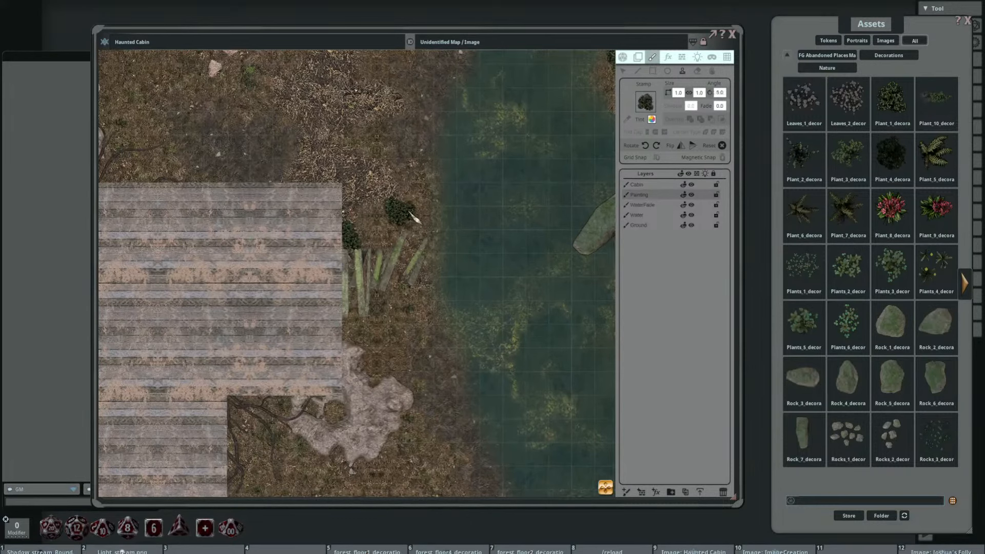
Step: Reduce the plant stamp to 0.8 by 0.8 and scatter rotated plants between the cabin's east side and the lakeshore
{"action": "scroll", "coordinate": [413, 217], "scroll_direction": "up", "scroll_amount": 5}
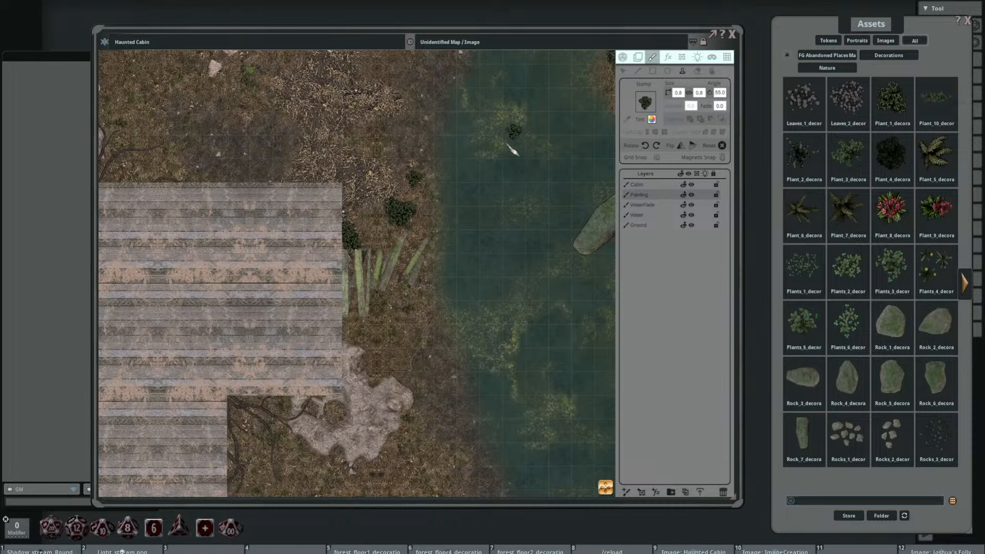
{"action": "scroll", "coordinate": [513, 231], "scroll_direction": "down", "scroll_amount": 3}
{"action": "left_click_drag", "start_coordinate": [496, 288], "coordinate": [469, 275]}
{"action": "scroll", "coordinate": [484, 179], "scroll_direction": "up", "scroll_amount": 7}
{"action": "left_click", "coordinate": [483, 178]}
{"action": "scroll", "coordinate": [494, 208], "scroll_direction": "up", "scroll_amount": 6}
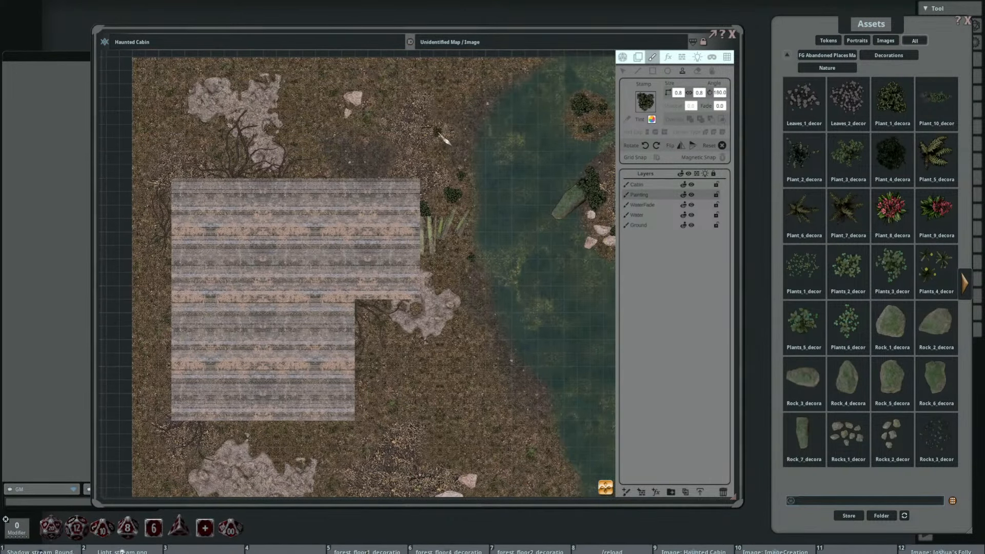
{"action": "scroll", "coordinate": [472, 136], "scroll_direction": "up", "scroll_amount": 3}
{"action": "scroll", "coordinate": [503, 124], "scroll_direction": "down", "scroll_amount": 2}
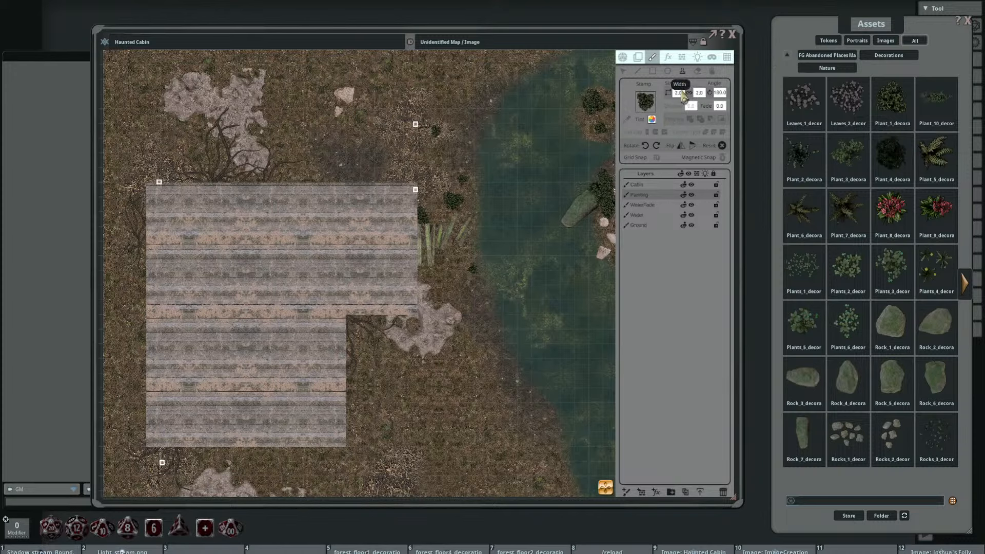
Step: Set the plant stamp to 2 by 2 and stamp one on the northern dirt mound and two overlapping at the cabin's southeast corner
{"action": "left_click", "coordinate": [218, 114]}
{"action": "scroll", "coordinate": [343, 174], "scroll_direction": "down", "scroll_amount": 3}
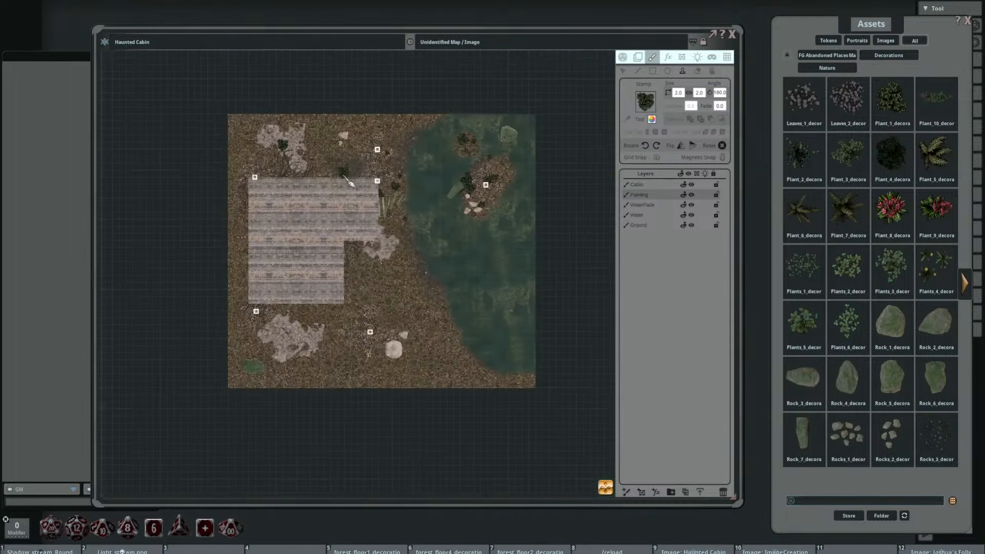
{"action": "scroll", "coordinate": [339, 155], "scroll_direction": "up", "scroll_amount": 2}
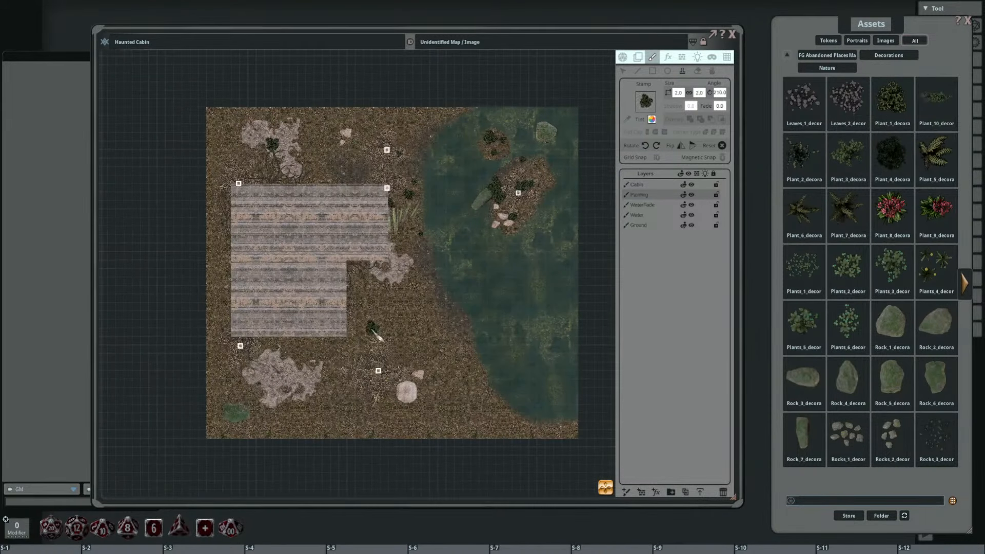
{"action": "left_click", "coordinate": [354, 329]}
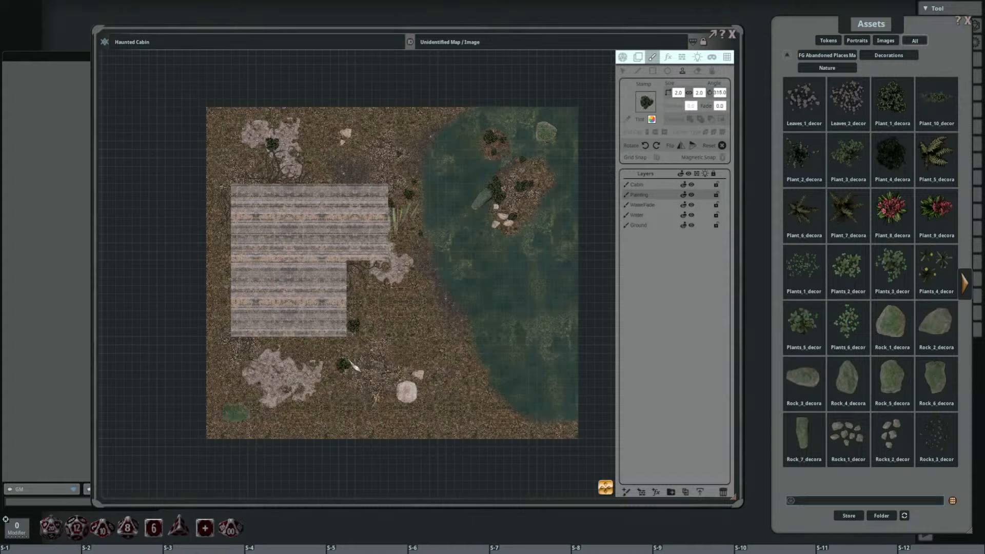
{"action": "scroll", "coordinate": [351, 339], "scroll_direction": "down", "scroll_amount": 4}
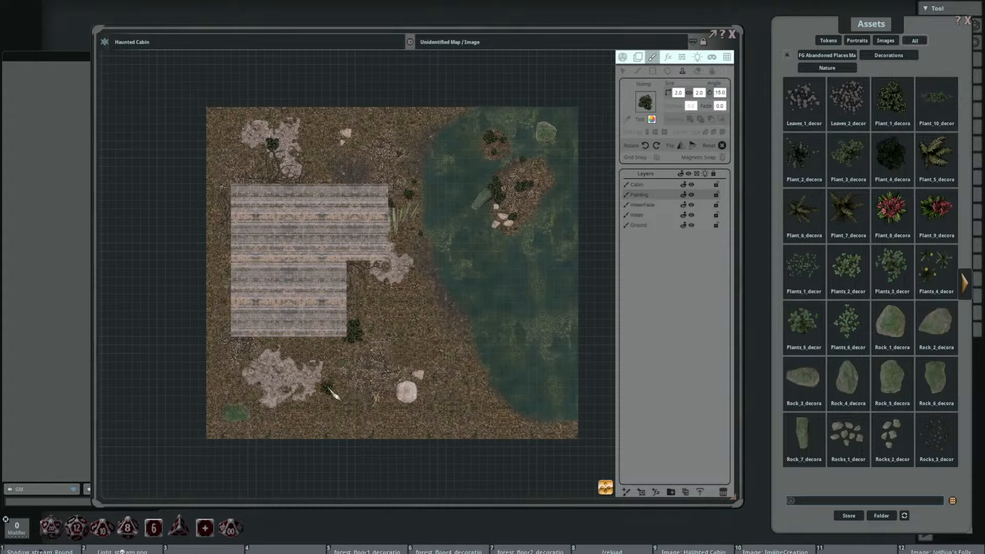
Step: Stamp rotated 2 by 2 plants on the southern dirt mound's edge, the southwestern mossy rock and beside the large pale rock in the south
{"action": "left_click", "coordinate": [311, 395]}
{"action": "scroll", "coordinate": [272, 415], "scroll_direction": "down", "scroll_amount": 4}
{"action": "left_click", "coordinate": [243, 407]}
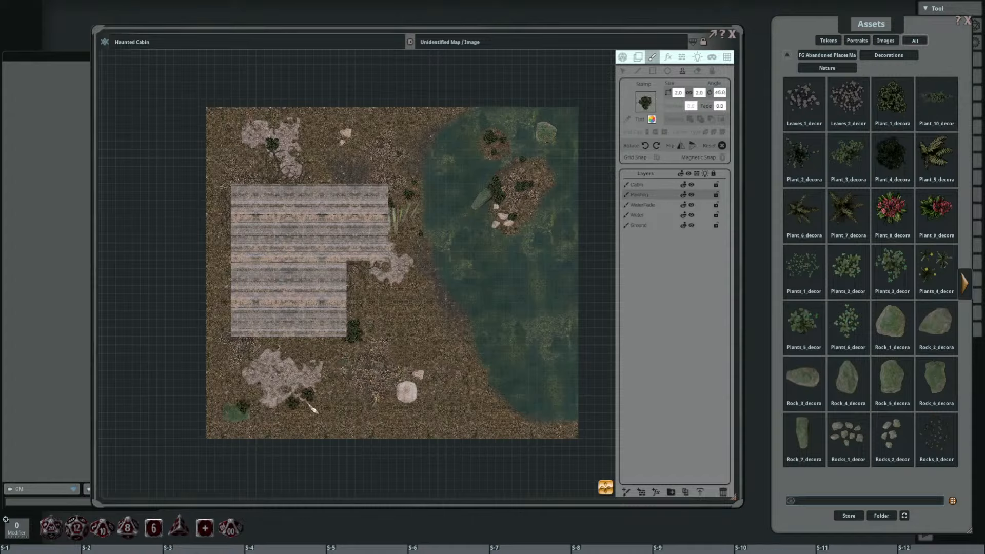
{"action": "scroll", "coordinate": [399, 394], "scroll_direction": "down", "scroll_amount": 4}
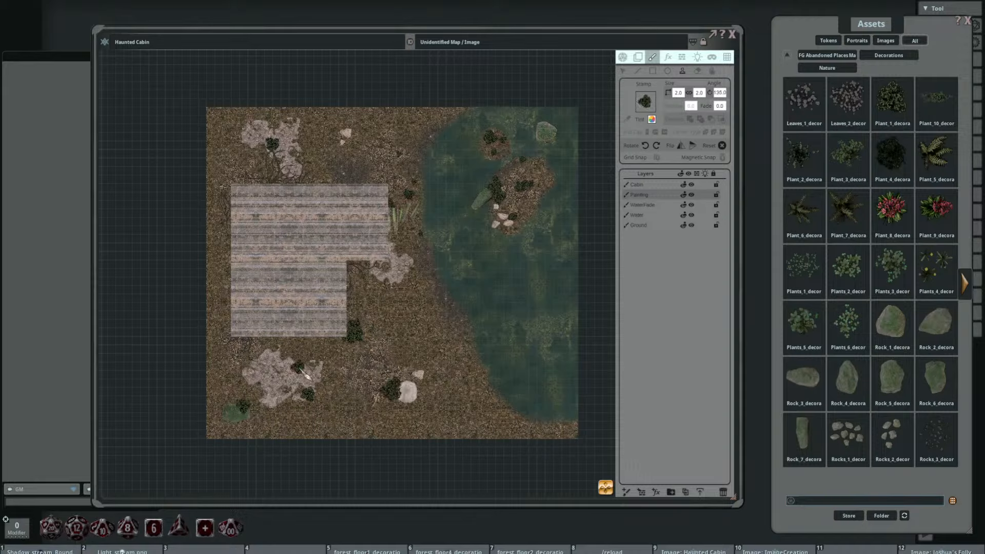
{"action": "scroll", "coordinate": [310, 395], "scroll_direction": "down", "scroll_amount": 3}
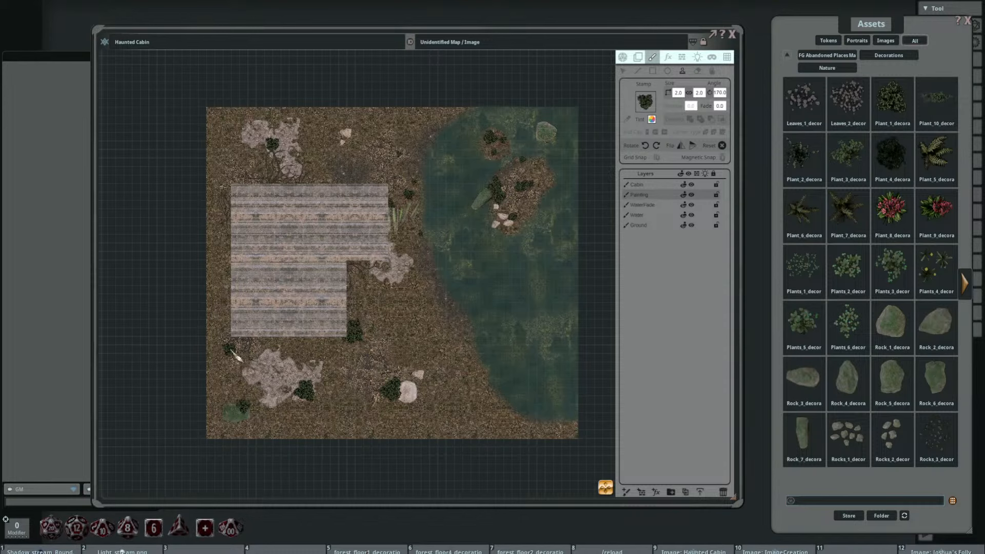
Step: Stamp a second 2 by 2 plant at 170 degrees beside the mossy rock in the map's southwest corner
{"action": "left_click_drag", "start_coordinate": [231, 351], "coordinate": [252, 332]}
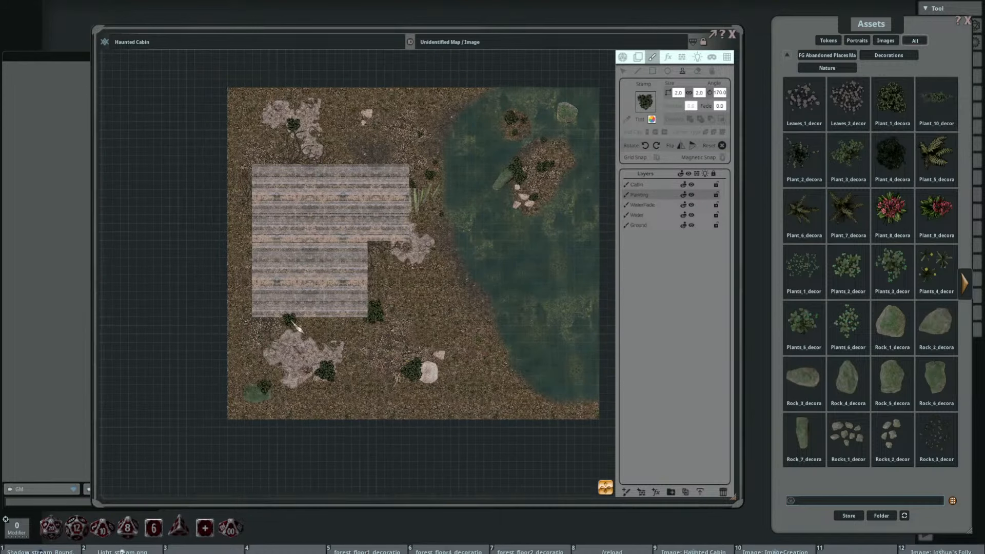
{"action": "left_click_drag", "start_coordinate": [267, 328], "coordinate": [310, 315]}
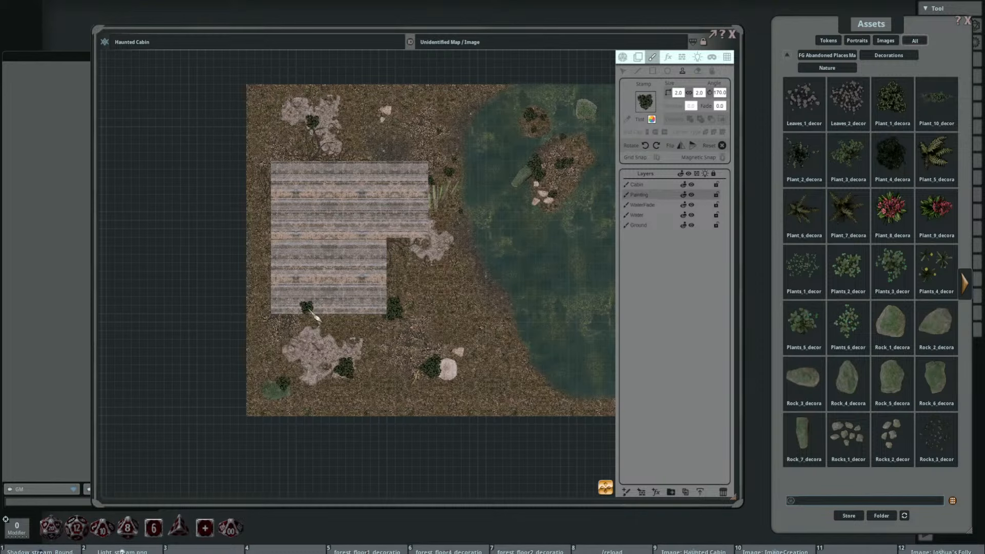
{"action": "scroll", "coordinate": [328, 323], "scroll_direction": "up", "scroll_amount": 3}
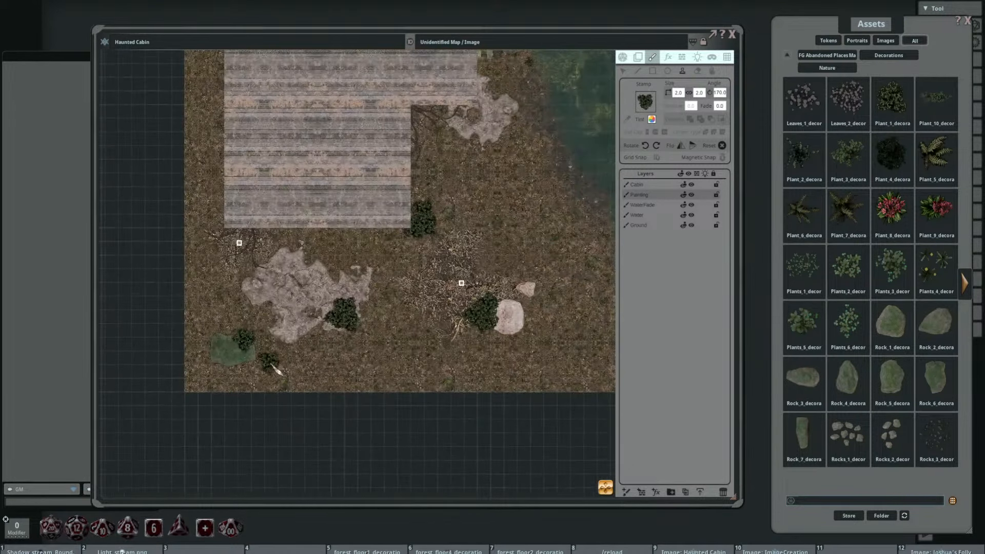
{"action": "left_click", "coordinate": [261, 352]}
Step: Stamp another 2 by 2 plant overlapping the one on the northern dirt mound, and one beside the pale rocks north of the cabin
{"action": "scroll", "coordinate": [338, 211], "scroll_direction": "down", "scroll_amount": 2}
{"action": "left_click_drag", "start_coordinate": [339, 211], "coordinate": [338, 336]}
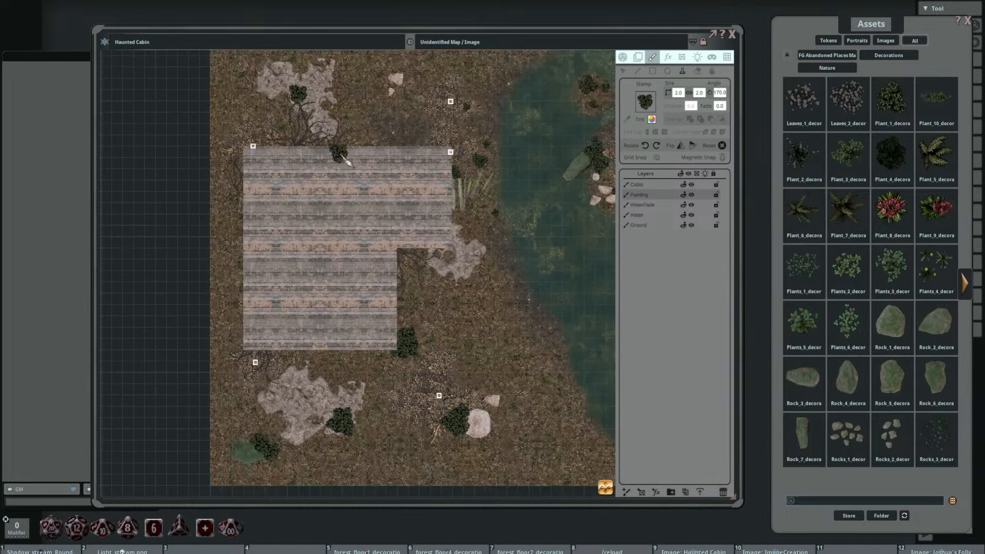
{"action": "left_click", "coordinate": [309, 109]}
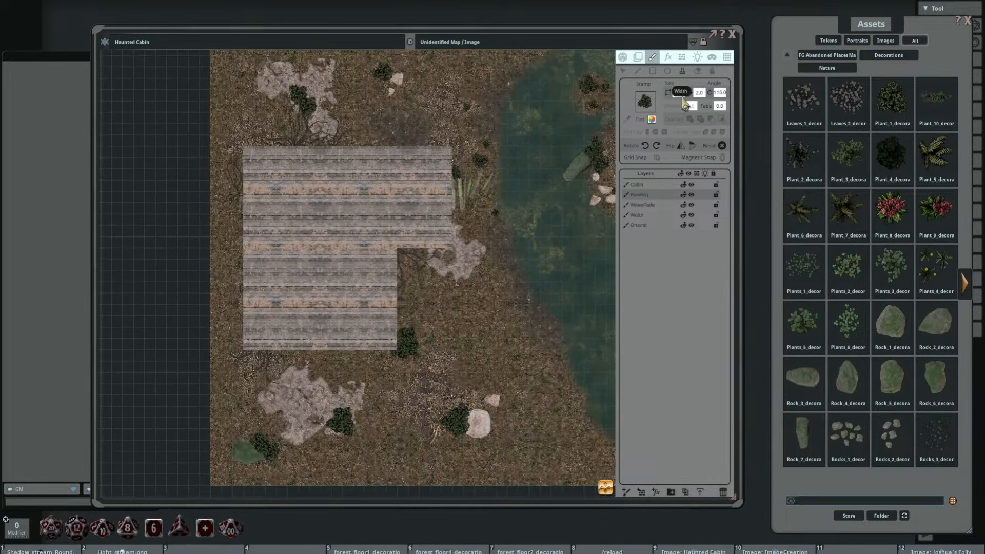
Step: Set the plant stamp to 1 by 1 and stamp two small plants around the cluster at the cabin's southeast corner
{"action": "scroll", "coordinate": [422, 232], "scroll_direction": "up", "scroll_amount": 3}
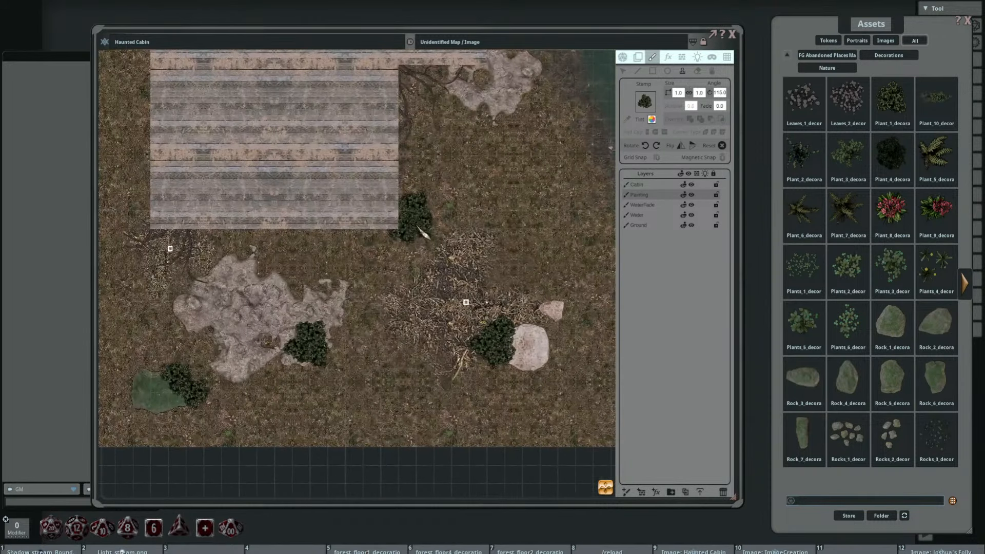
{"action": "left_click", "coordinate": [414, 206]}
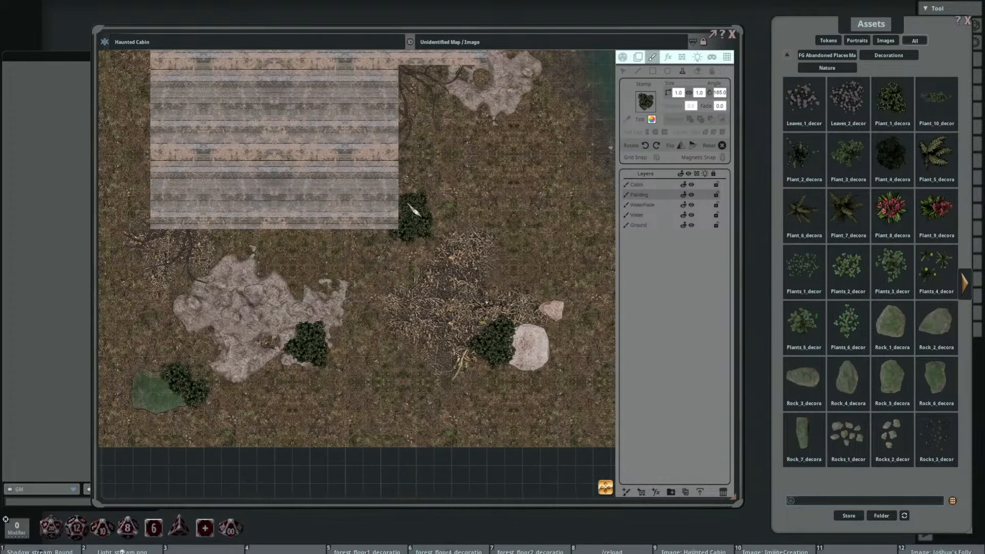
{"action": "left_click", "coordinate": [440, 202]}
{"action": "scroll", "coordinate": [410, 174], "scroll_direction": "up", "scroll_amount": 7}
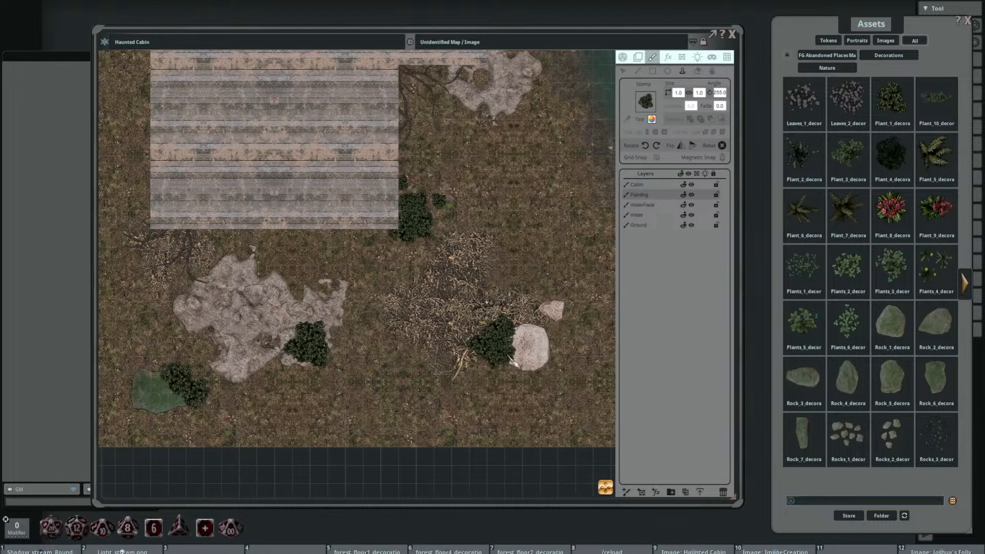
{"action": "left_click_drag", "start_coordinate": [329, 366], "coordinate": [430, 293]}
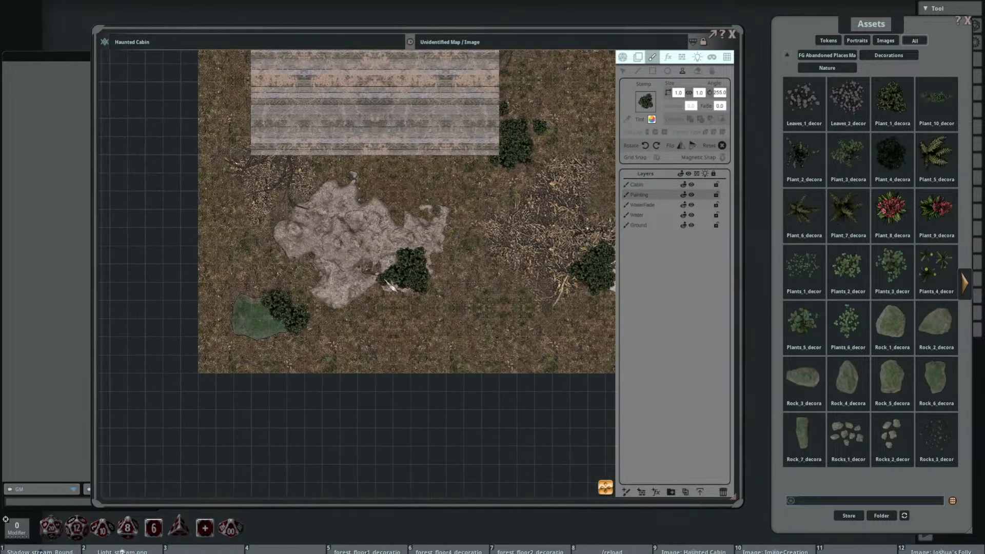
Step: Stamp a small 1 by 1 plant, rotated 60 degrees, on the southwestern part of the southern dirt mound
{"action": "scroll", "coordinate": [295, 320], "scroll_direction": "up", "scroll_amount": 7}
{"action": "scroll", "coordinate": [316, 281], "scroll_direction": "up", "scroll_amount": 4}
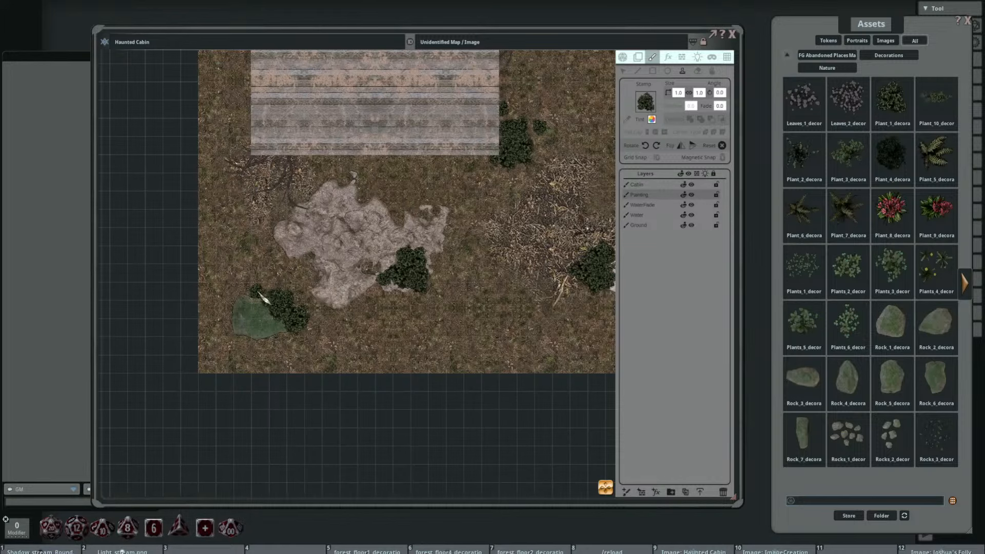
{"action": "left_click", "coordinate": [318, 251]}
{"action": "scroll", "coordinate": [307, 258], "scroll_direction": "up", "scroll_amount": 6}
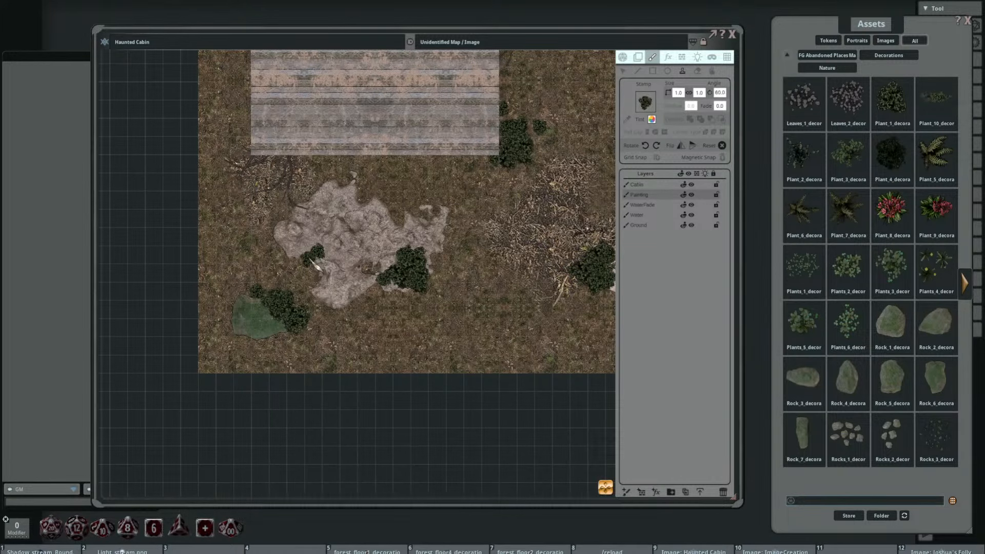
{"action": "left_click", "coordinate": [310, 260]}
{"action": "left_click_drag", "start_coordinate": [365, 195], "coordinate": [381, 315]}
{"action": "left_click", "coordinate": [335, 279]}
{"action": "scroll", "coordinate": [403, 206], "scroll_direction": "down", "scroll_amount": 5}
Step: Stamp small 1 by 1 plants on the lakeshore east of the cabin and along the northern dirt mound's eastern edge
{"action": "left_click_drag", "start_coordinate": [415, 196], "coordinate": [408, 278]}
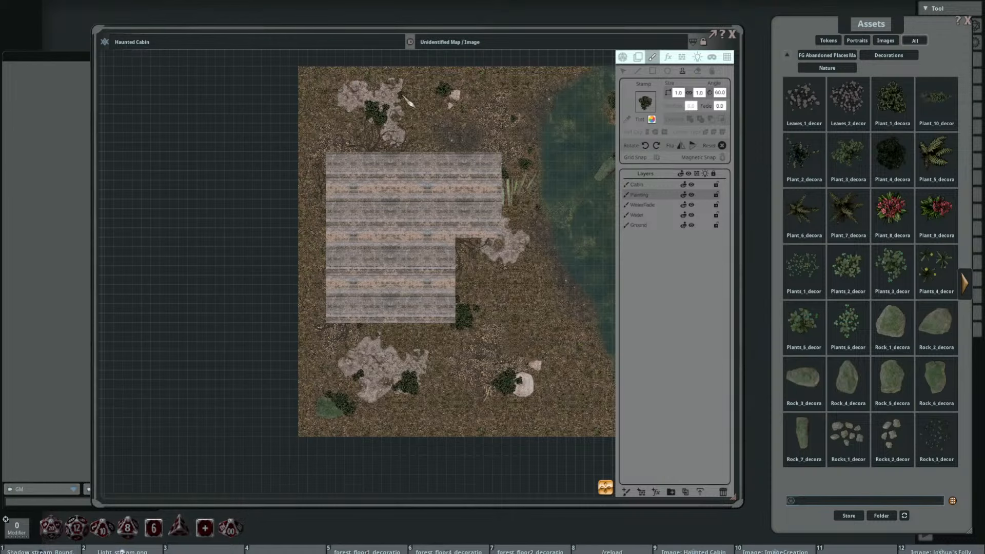
{"action": "left_click_drag", "start_coordinate": [498, 173], "coordinate": [340, 186]}
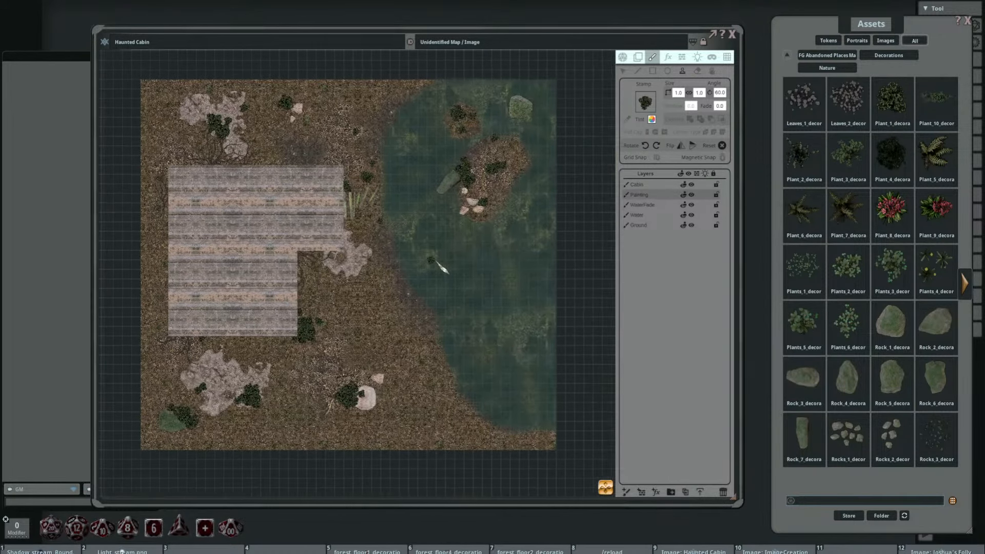
{"action": "scroll", "coordinate": [322, 181], "scroll_direction": "up", "scroll_amount": 2}
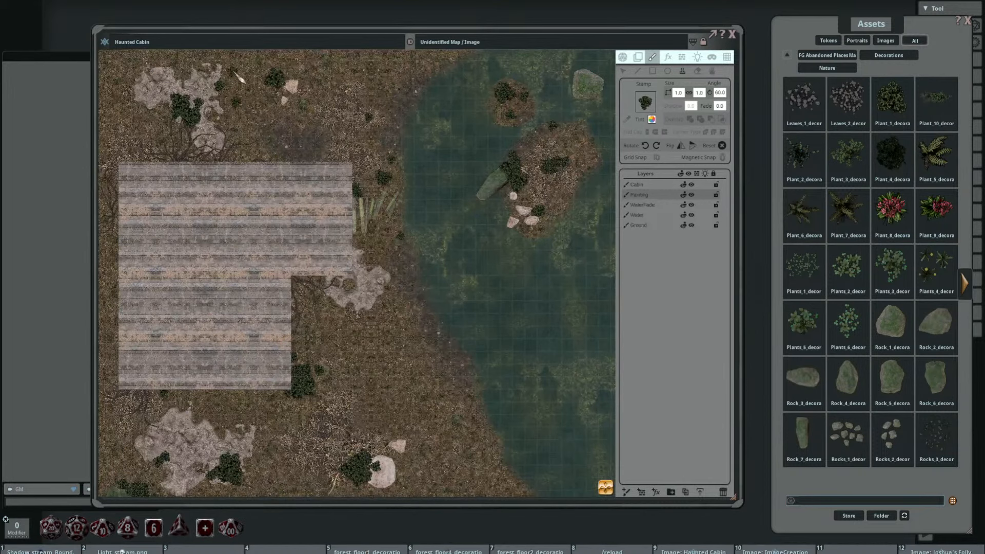
{"action": "left_click_drag", "start_coordinate": [339, 99], "coordinate": [442, 135]}
{"action": "scroll", "coordinate": [354, 121], "scroll_direction": "up", "scroll_amount": 11}
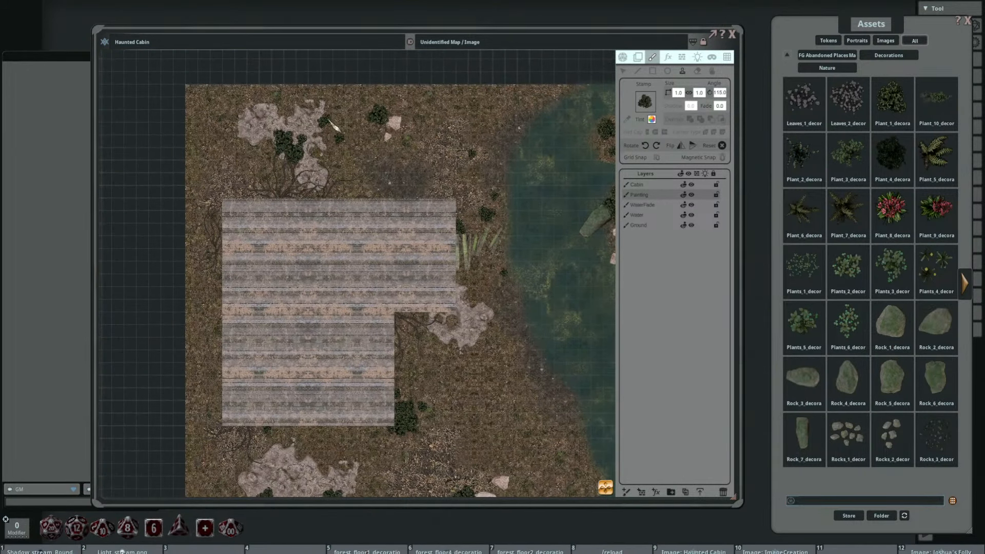
{"action": "key", "text": "shift"}
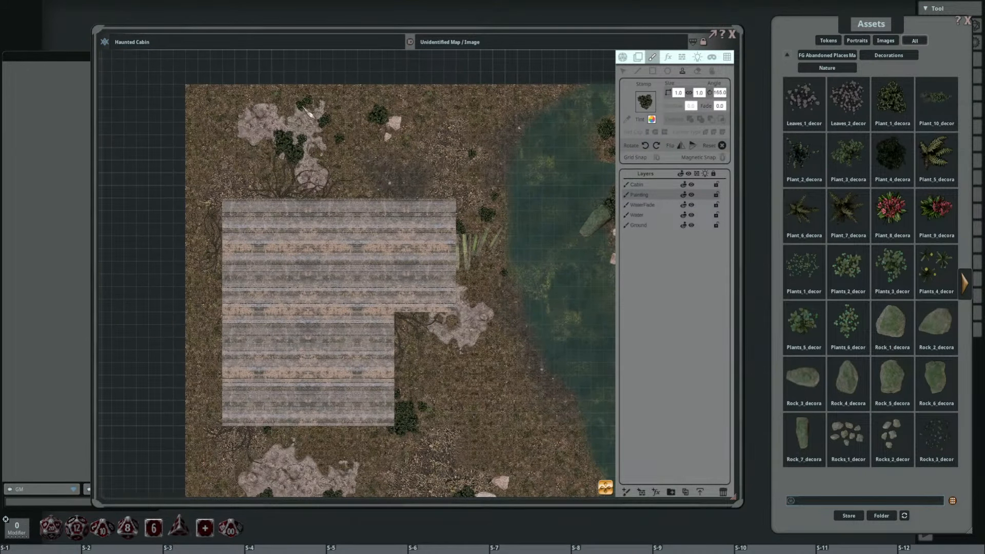
Step: Stamp small 1 by 1 plants at the cabin's inner corner and overlapping on the ground east of the southern pale rock
{"action": "left_click_drag", "start_coordinate": [483, 199], "coordinate": [414, 176]}
{"action": "left_click_drag", "start_coordinate": [441, 284], "coordinate": [409, 233]}
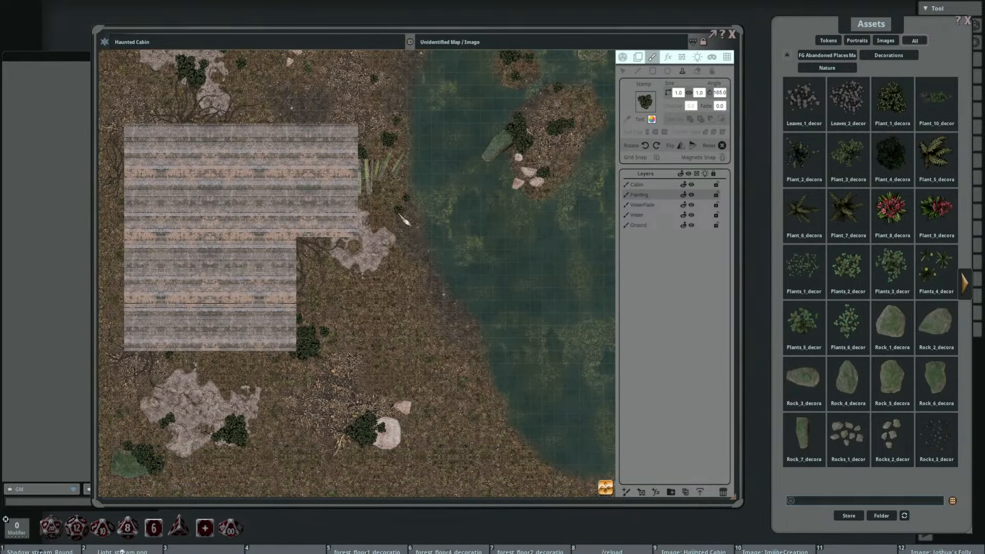
{"action": "key", "text": "shift"}
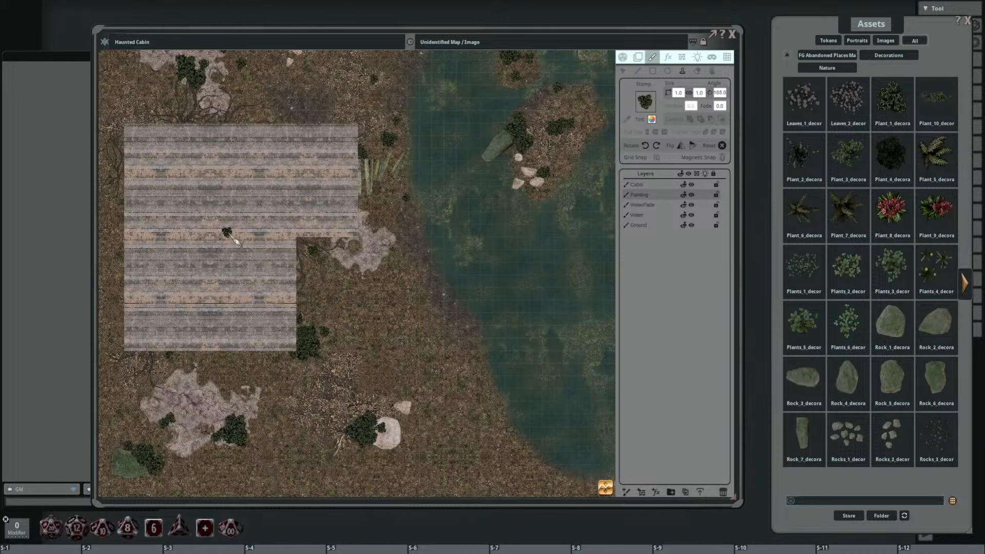
{"action": "left_click_drag", "start_coordinate": [211, 215], "coordinate": [245, 128]}
{"action": "left_click", "coordinate": [495, 375]}
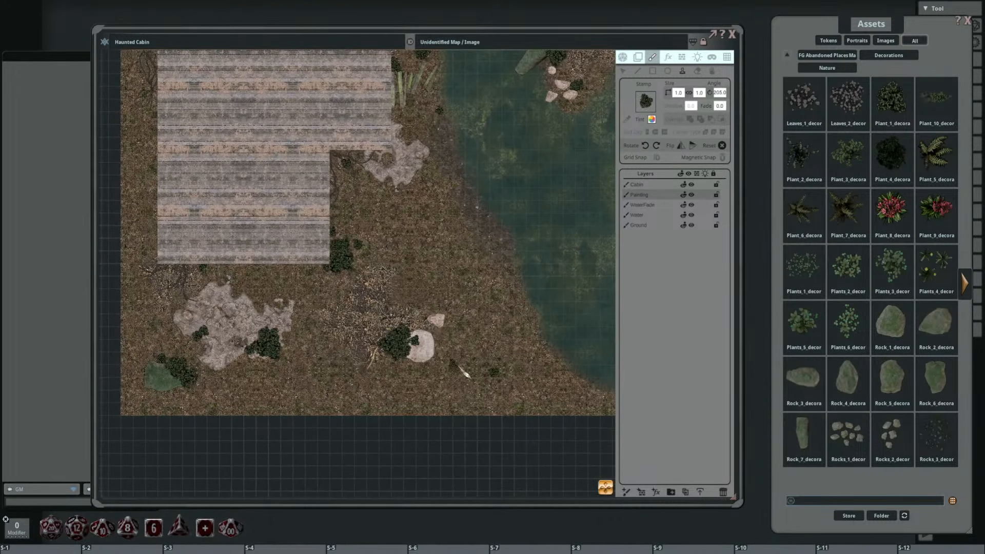
{"action": "scroll", "coordinate": [485, 376], "scroll_direction": "up", "scroll_amount": 5}
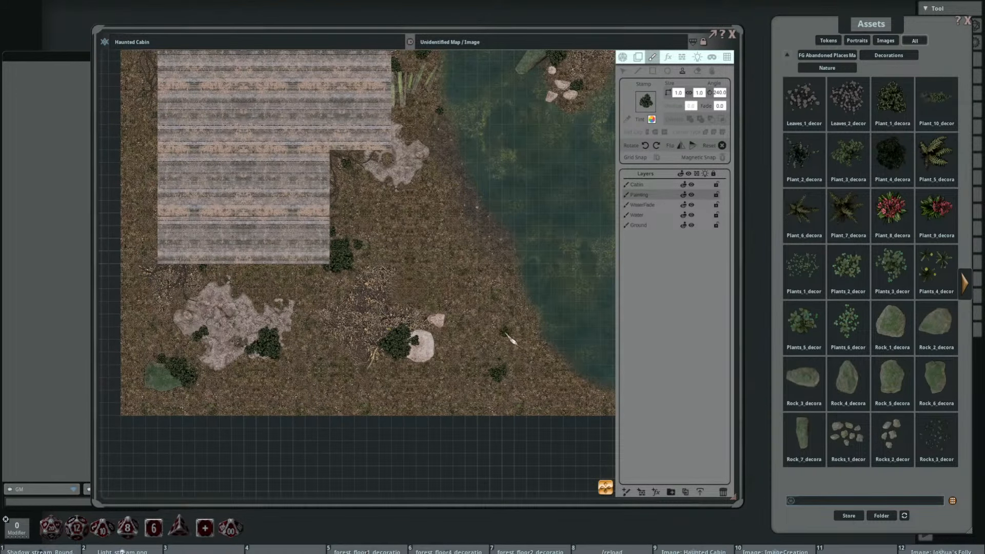
Step: Switch the stamp to the dark spindly plant at 2 by 2 and stamp it beside the large island's mossy rock
{"action": "scroll", "coordinate": [382, 310], "scroll_direction": "down", "scroll_amount": 3}
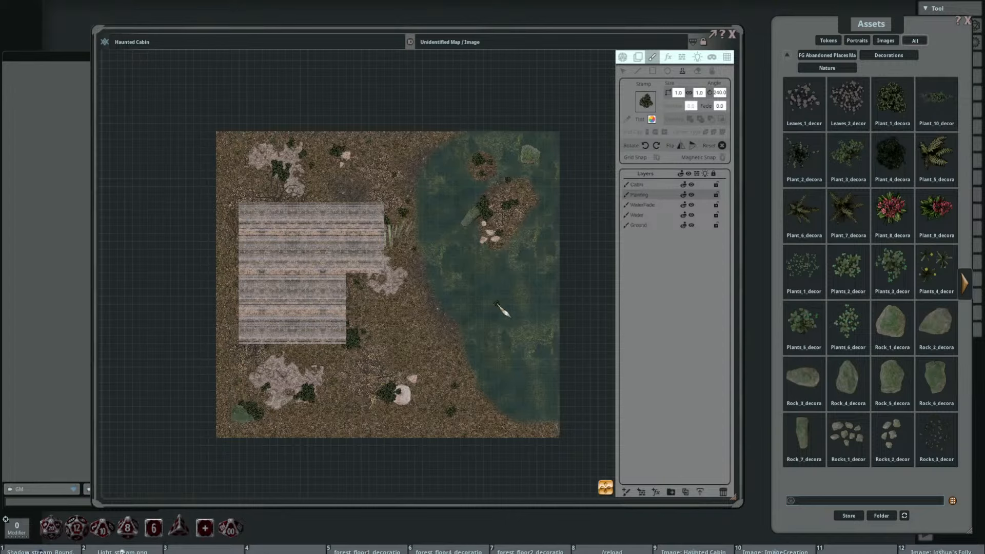
{"action": "left_click_drag", "start_coordinate": [420, 287], "coordinate": [454, 257]}
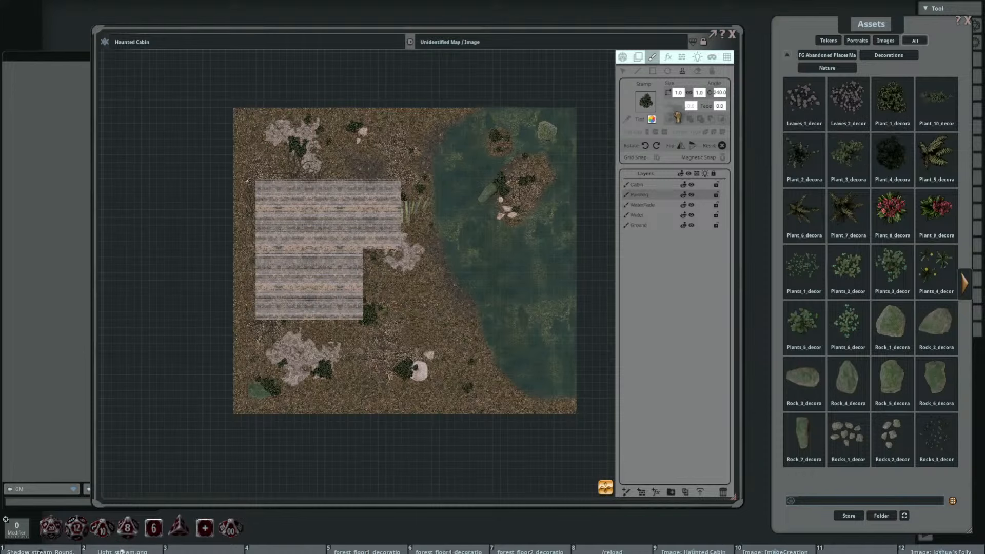
{"action": "scroll", "coordinate": [492, 210], "scroll_direction": "up", "scroll_amount": 6}
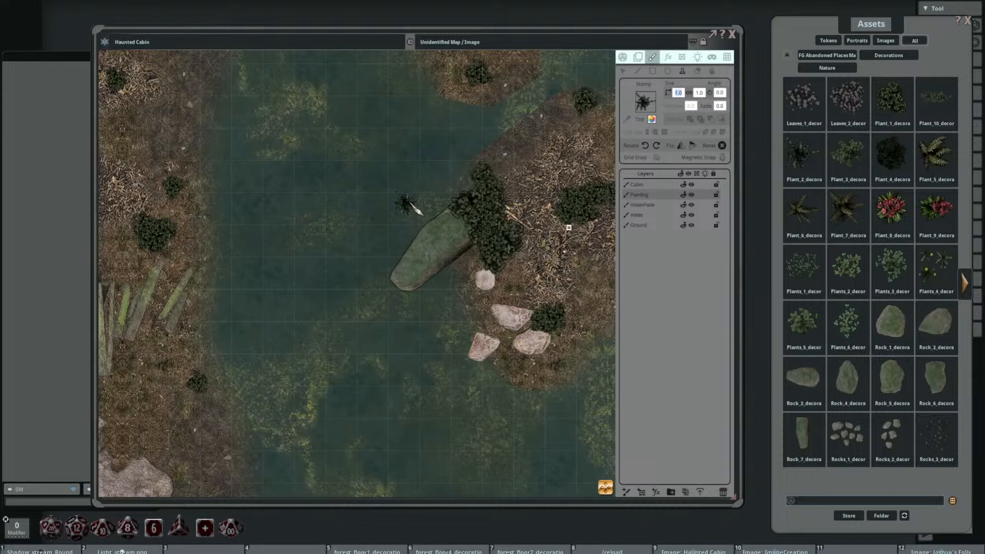
{"action": "type", "text": "2"}
{"action": "key", "text": "Return"}
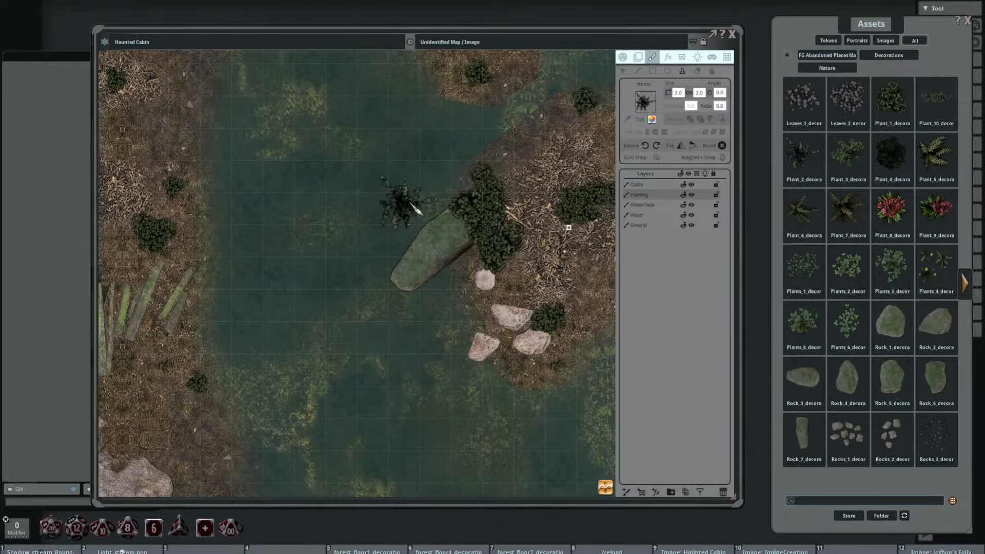
{"action": "scroll", "coordinate": [444, 205], "scroll_direction": "up", "scroll_amount": 4}
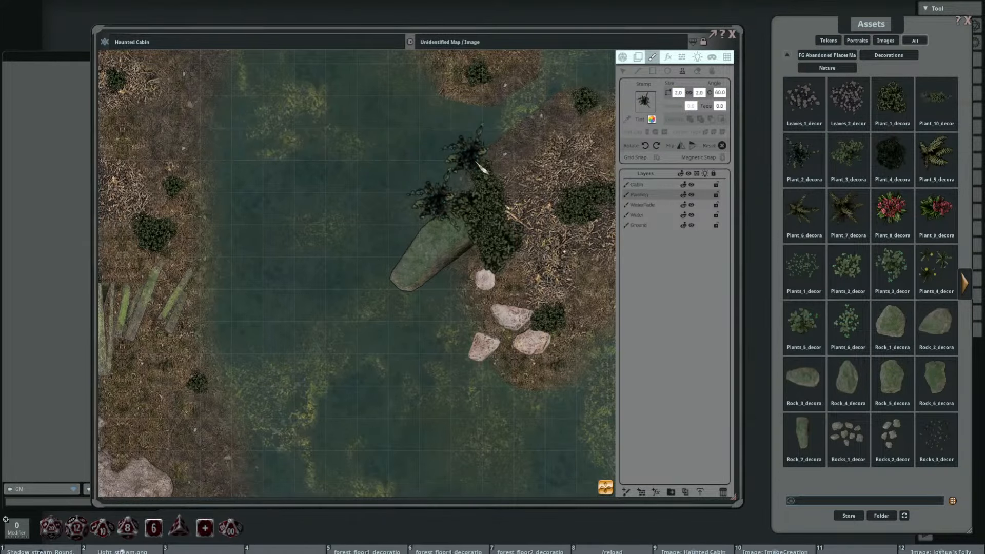
Step: Stamp rotated 2 by 2 spindly plants on the large island's eastern edge and beside the mossy rock in the lake's northeast
{"action": "scroll", "coordinate": [450, 210], "scroll_direction": "down", "scroll_amount": 4}
{"action": "scroll", "coordinate": [420, 211], "scroll_direction": "up", "scroll_amount": 13}
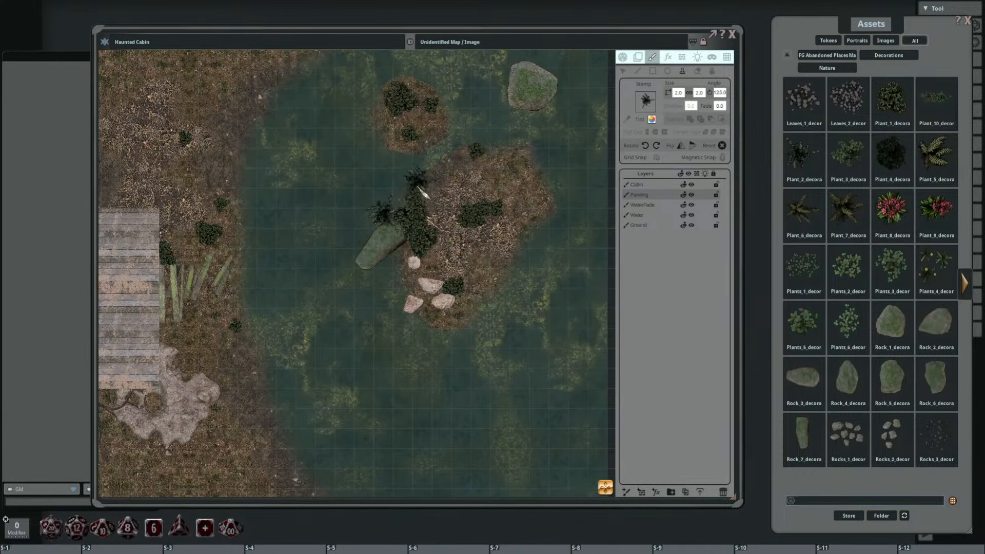
{"action": "left_click", "coordinate": [391, 218]}
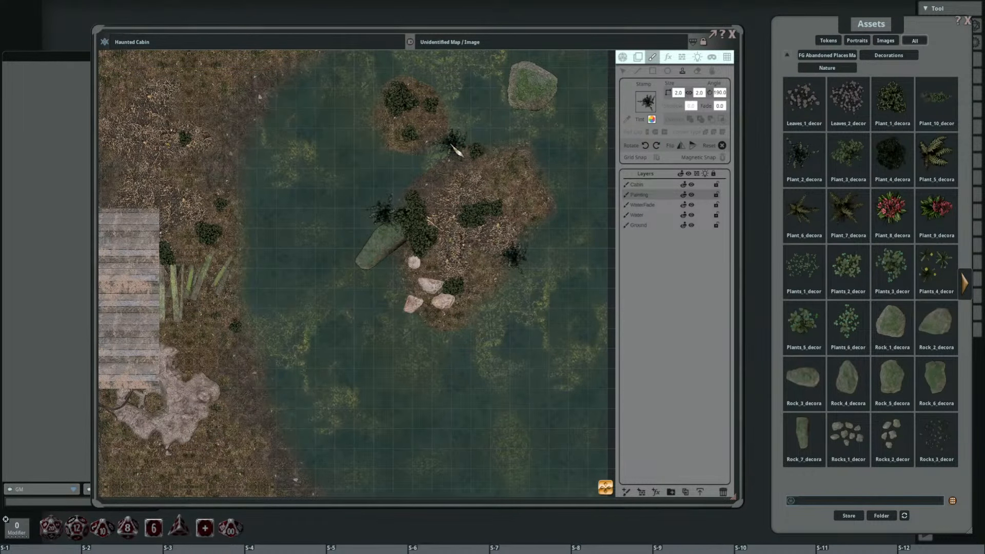
{"action": "left_click", "coordinate": [503, 94]}
Step: Stamp rotated 2 by 2 spindly plants on the lakeshore above the boards and on the dirt mound east of the cabin
{"action": "scroll", "coordinate": [503, 95], "scroll_direction": "up", "scroll_amount": 6}
{"action": "left_click_drag", "start_coordinate": [366, 262], "coordinate": [417, 201]}
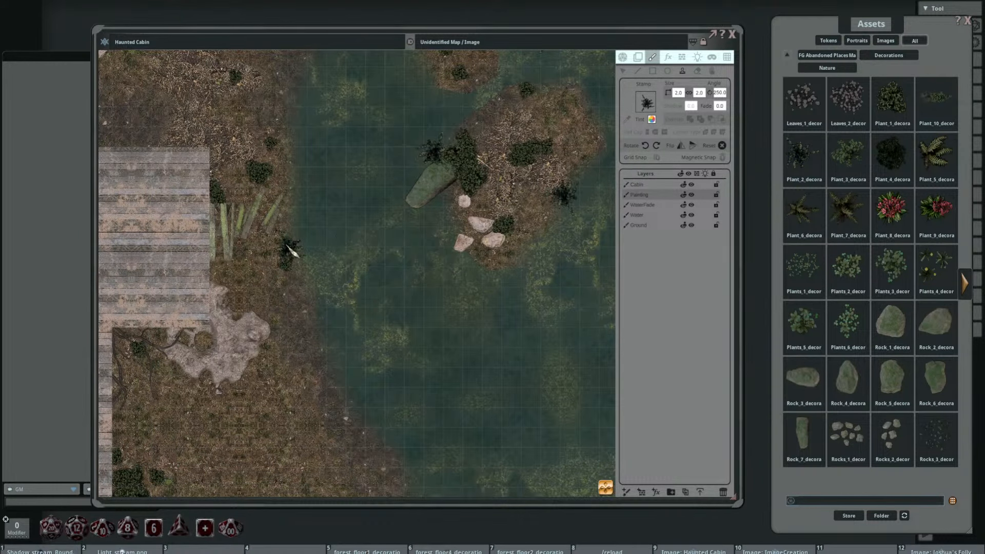
{"action": "scroll", "coordinate": [256, 333], "scroll_direction": "up", "scroll_amount": 10}
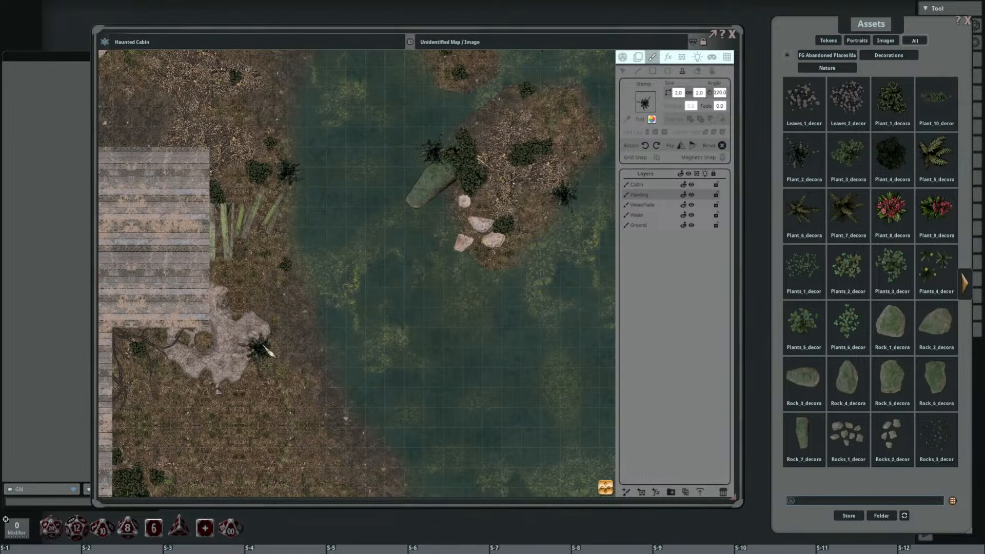
Step: Stamp two overlapping, differently rotated 2 by 2 spindly plants on the ground near the map's northern edge
{"action": "left_click_drag", "start_coordinate": [268, 251], "coordinate": [374, 341]}
{"action": "left_click_drag", "start_coordinate": [377, 96], "coordinate": [421, 177]}
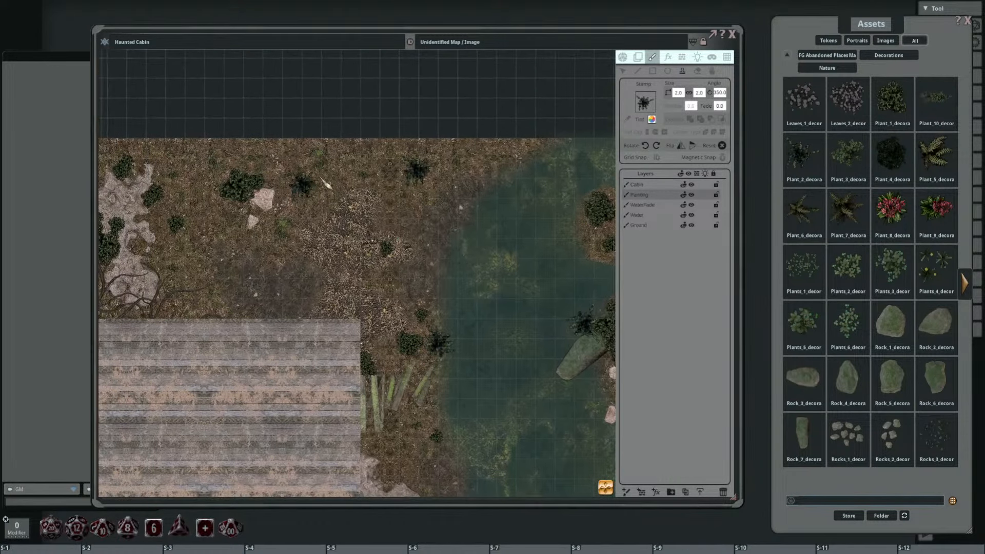
{"action": "scroll", "coordinate": [390, 177], "scroll_direction": "up", "scroll_amount": 6}
{"action": "left_click", "coordinate": [413, 171]}
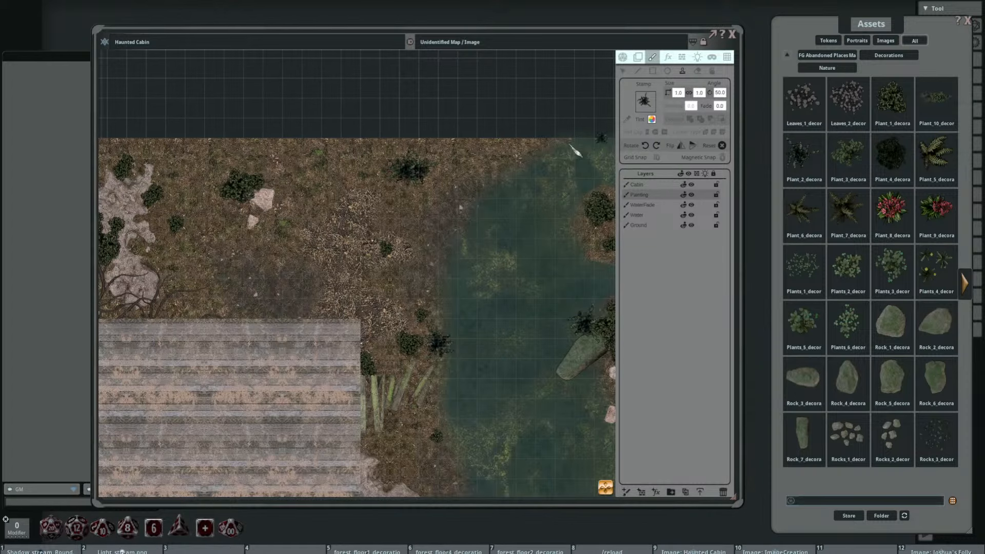
Step: Set the spindly plant stamp to 1 by 1 and stamp small rotated plants on the ground along the lake's southwestern shore
{"action": "left_click_drag", "start_coordinate": [495, 222], "coordinate": [428, 194]}
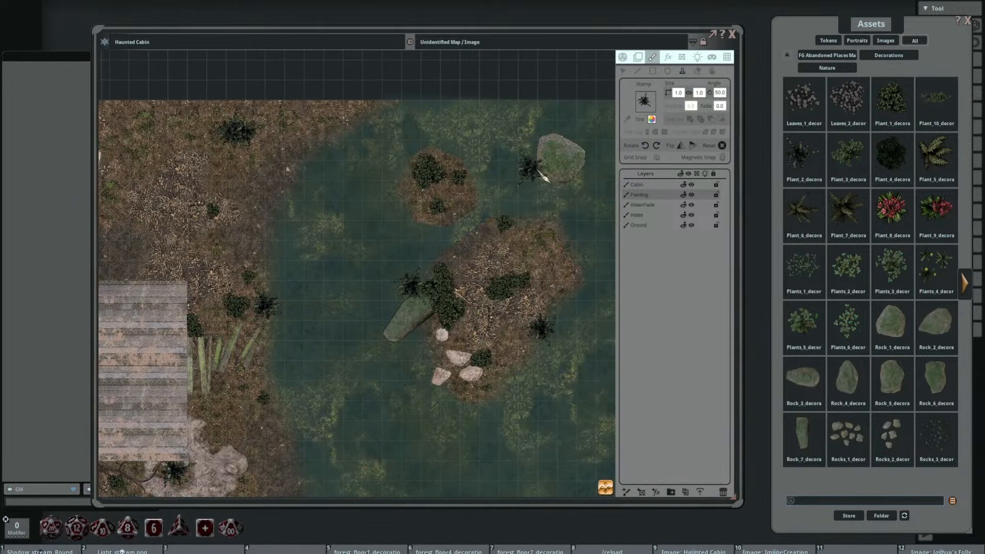
{"action": "scroll", "coordinate": [441, 323], "scroll_direction": "up", "scroll_amount": 8}
{"action": "left_click_drag", "start_coordinate": [339, 315], "coordinate": [481, 221]}
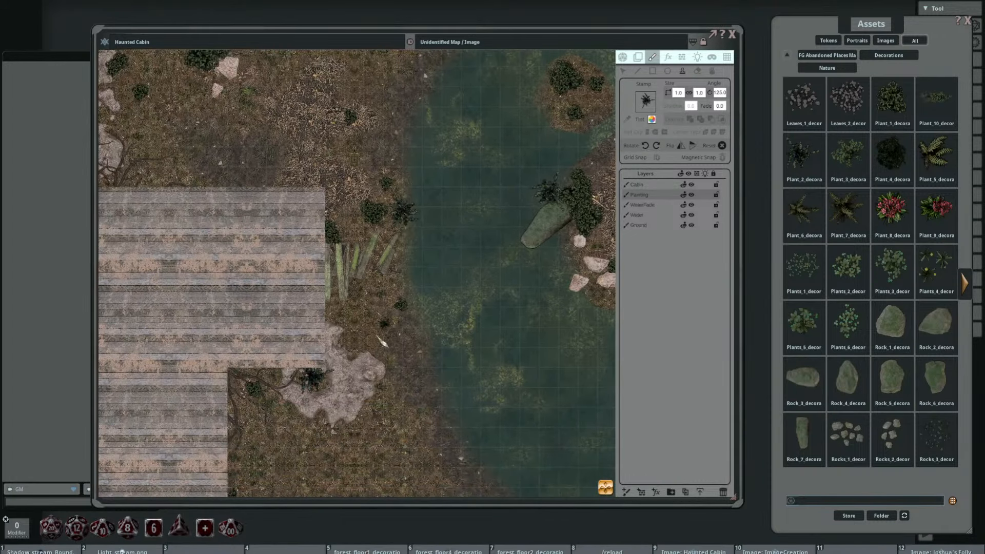
{"action": "scroll", "coordinate": [453, 326], "scroll_direction": "down", "scroll_amount": 5}
{"action": "left_click_drag", "start_coordinate": [492, 343], "coordinate": [465, 143]}
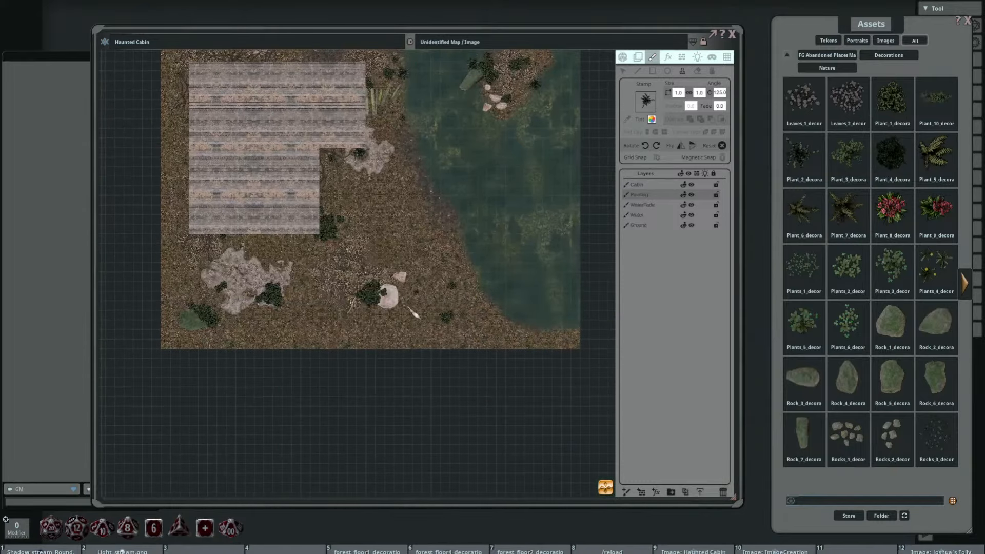
{"action": "scroll", "coordinate": [395, 314], "scroll_direction": "up", "scroll_amount": 4}
{"action": "scroll", "coordinate": [389, 277], "scroll_direction": "up", "scroll_amount": 1}
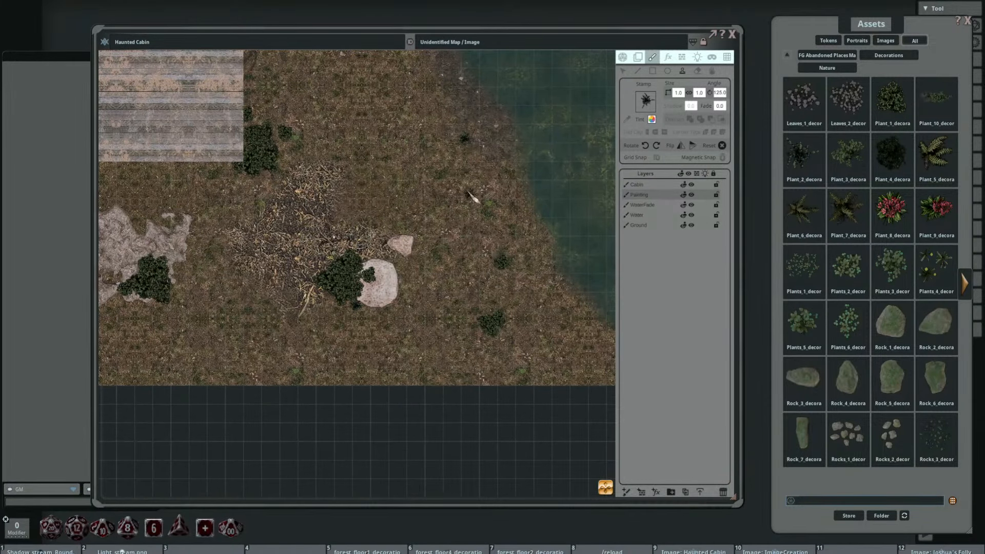
{"action": "left_click", "coordinate": [513, 225]}
{"action": "left_click_drag", "start_coordinate": [376, 234], "coordinate": [564, 287]}
{"action": "scroll", "coordinate": [480, 269], "scroll_direction": "down", "scroll_amount": 4}
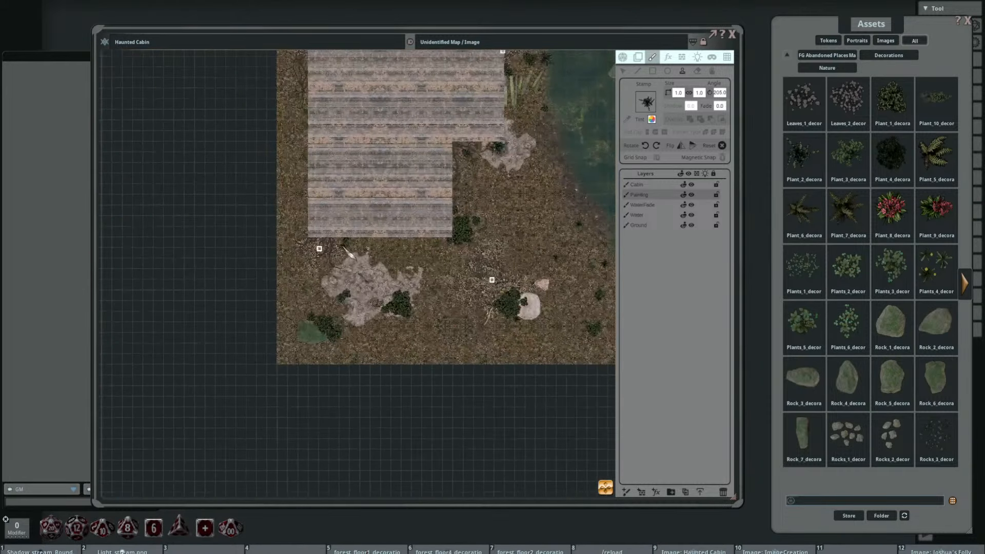
{"action": "left_click_drag", "start_coordinate": [480, 206], "coordinate": [482, 331]}
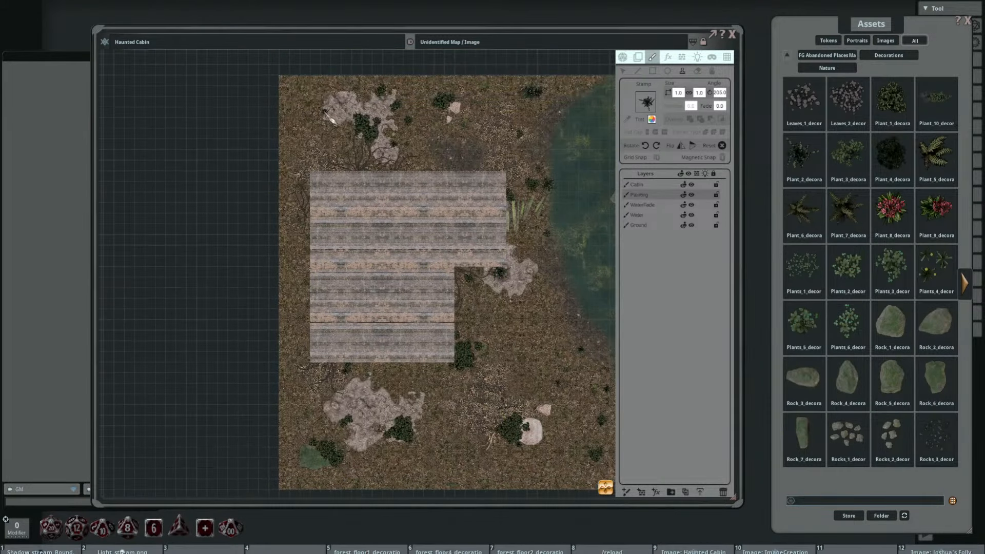
{"action": "scroll", "coordinate": [331, 119], "scroll_direction": "down", "scroll_amount": 3}
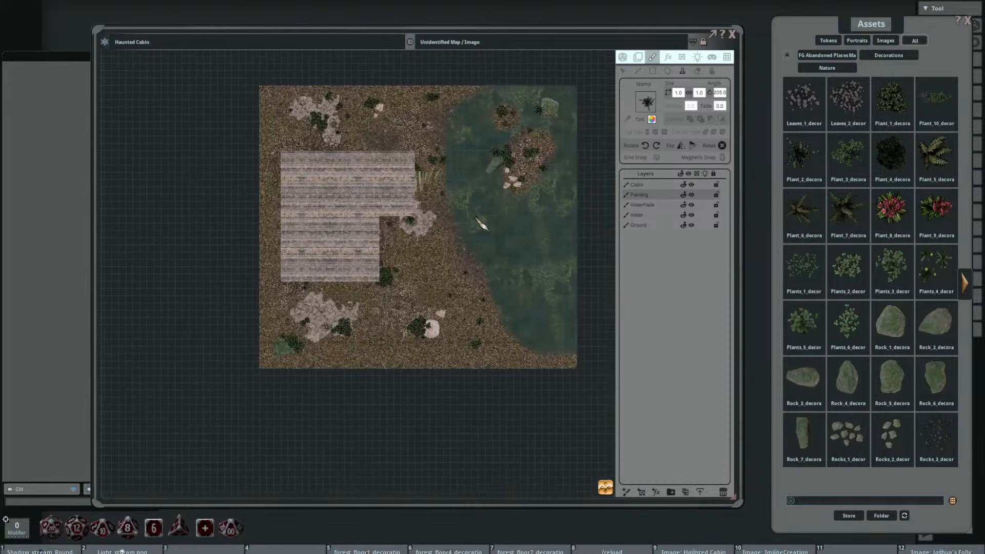
Step: Switch to the leafy plant stamp at 4 by 4 and stamp it at 300 degrees over the large island's mossy rock
{"action": "scroll", "coordinate": [480, 224], "scroll_direction": "up", "scroll_amount": 3}
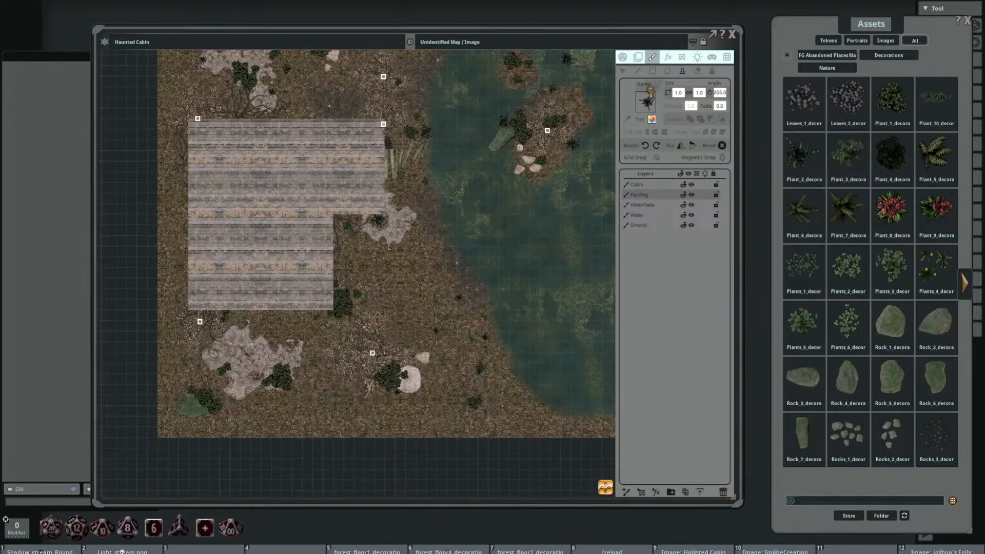
{"action": "scroll", "coordinate": [389, 231], "scroll_direction": "up", "scroll_amount": 5}
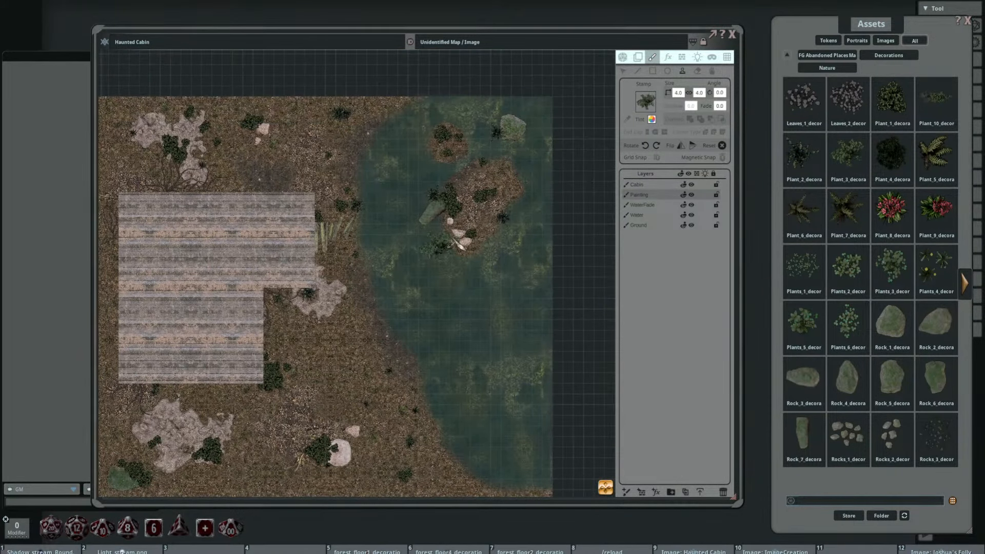
{"action": "scroll", "coordinate": [435, 206], "scroll_direction": "down", "scroll_amount": 1, "text": "ctrl"}
{"action": "scroll", "coordinate": [432, 205], "scroll_direction": "down", "scroll_amount": 1, "text": "shift"}
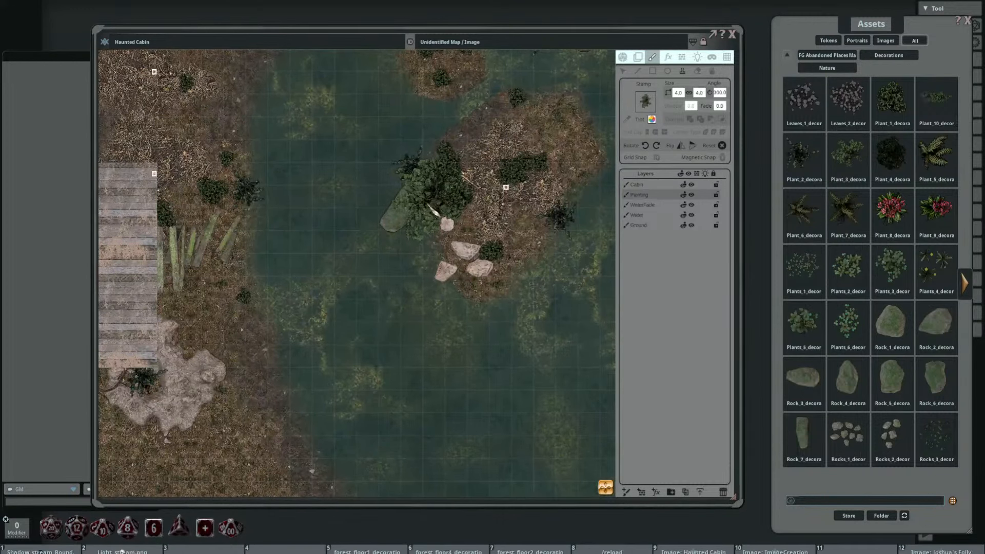
{"action": "left_click", "coordinate": [438, 224]}
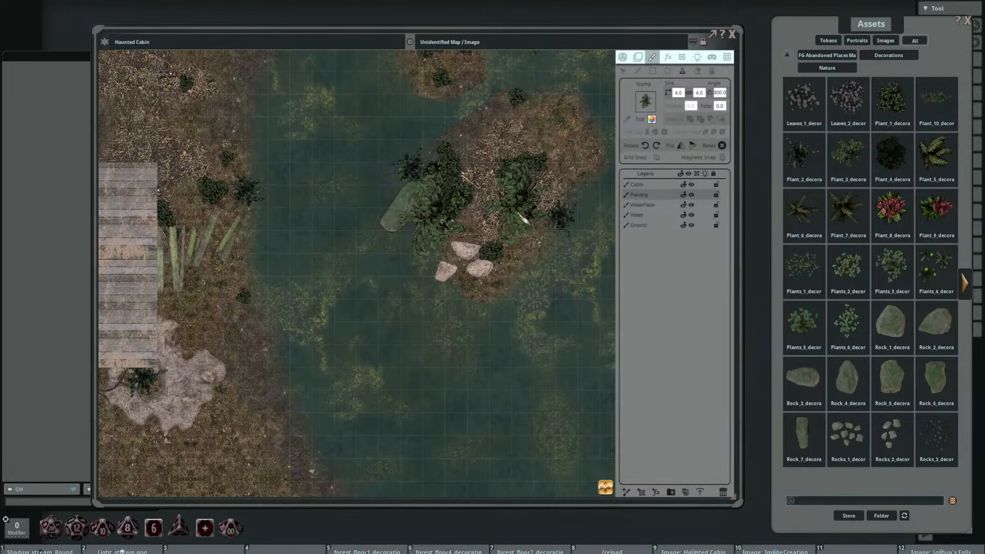
Step: Stamp another 4 by 4 leafy plant on the large island's northeastern edge
{"action": "left_click_drag", "start_coordinate": [529, 180], "coordinate": [474, 259]}
{"action": "scroll", "coordinate": [515, 199], "scroll_direction": "up", "scroll_amount": 3, "text": "ctrl"}
{"action": "scroll", "coordinate": [525, 187], "scroll_direction": "down", "scroll_amount": 1}
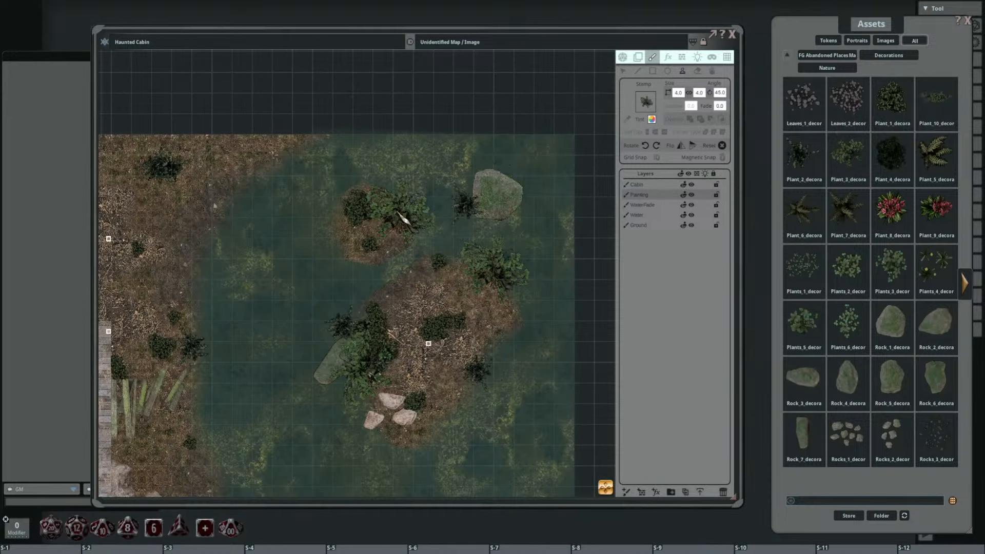
Step: Set the leafy plant stamp to 3 by 3 and stamp it on the small island and over the large island's northeastern plant
{"action": "scroll", "coordinate": [402, 218], "scroll_direction": "up", "scroll_amount": 8, "text": "shift"}
{"action": "left_click", "coordinate": [679, 93]}
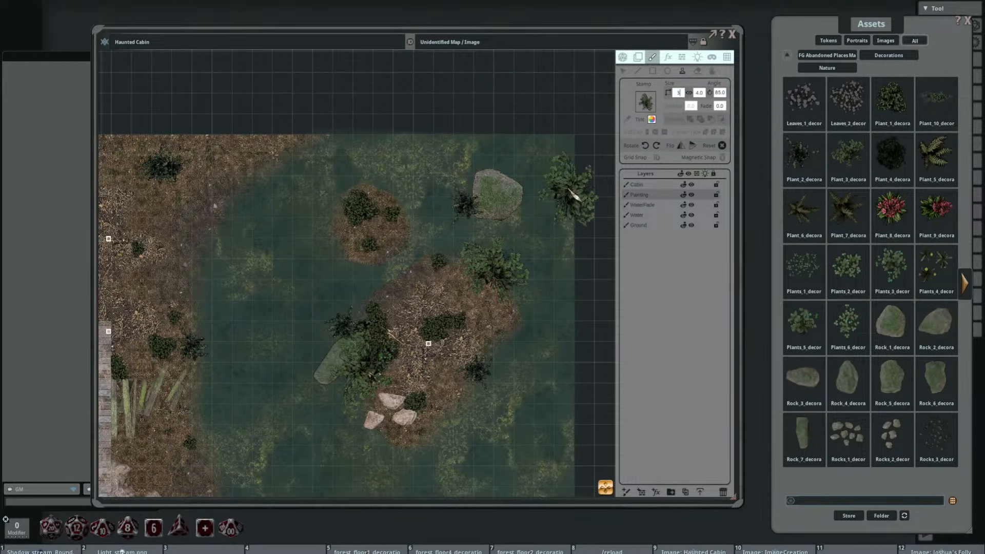
{"action": "key", "text": "Return"}
{"action": "scroll", "coordinate": [398, 214], "scroll_direction": "down", "scroll_amount": 14, "text": "shift"}
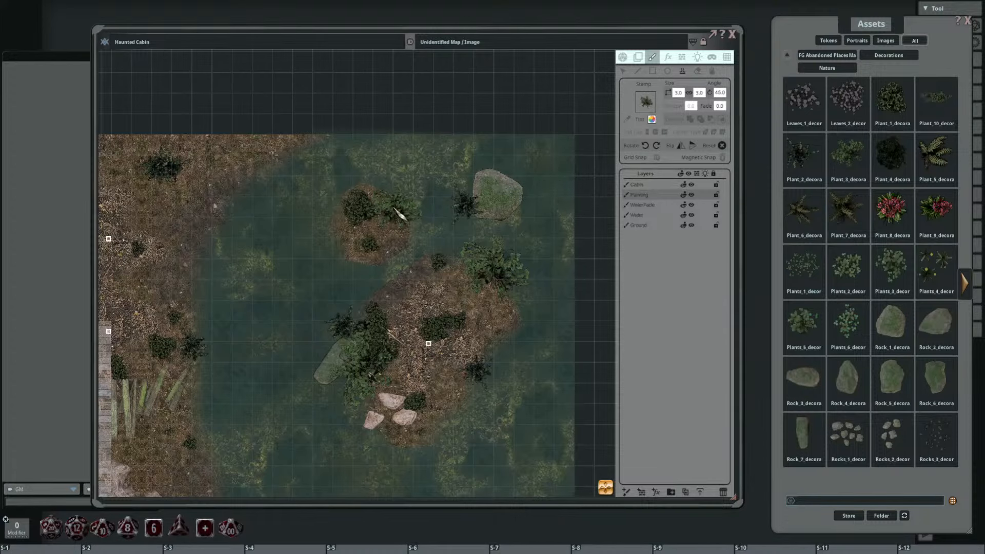
{"action": "scroll", "coordinate": [515, 292], "scroll_direction": "down", "scroll_amount": 4, "text": "shift"}
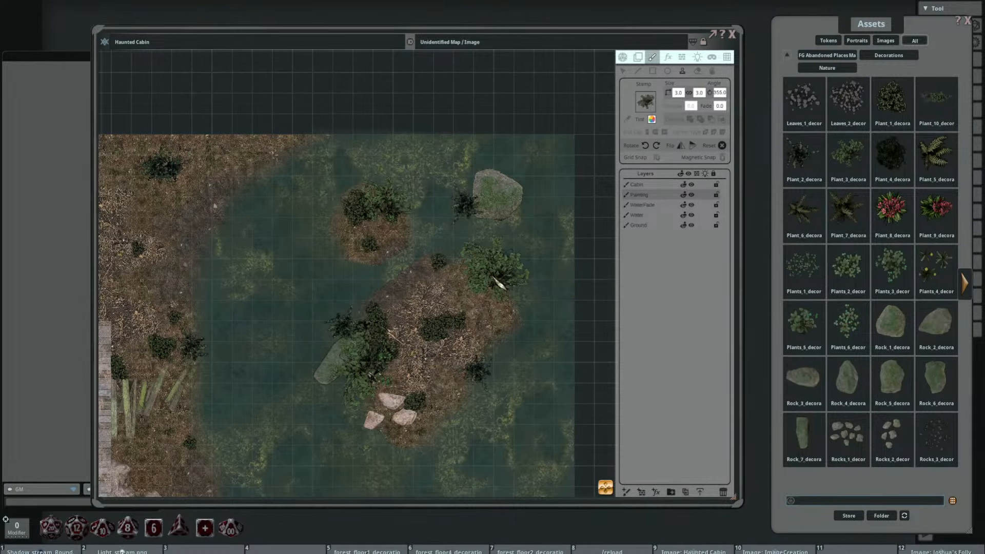
{"action": "left_click", "coordinate": [492, 278]}
Step: Stamp a 3 by 3 leafy plant at 50 degrees over the spindly plant on the large island's eastern edge
{"action": "left_click_drag", "start_coordinate": [411, 404], "coordinate": [451, 301]}
{"action": "scroll", "coordinate": [451, 301], "scroll_direction": "up", "scroll_amount": 3}
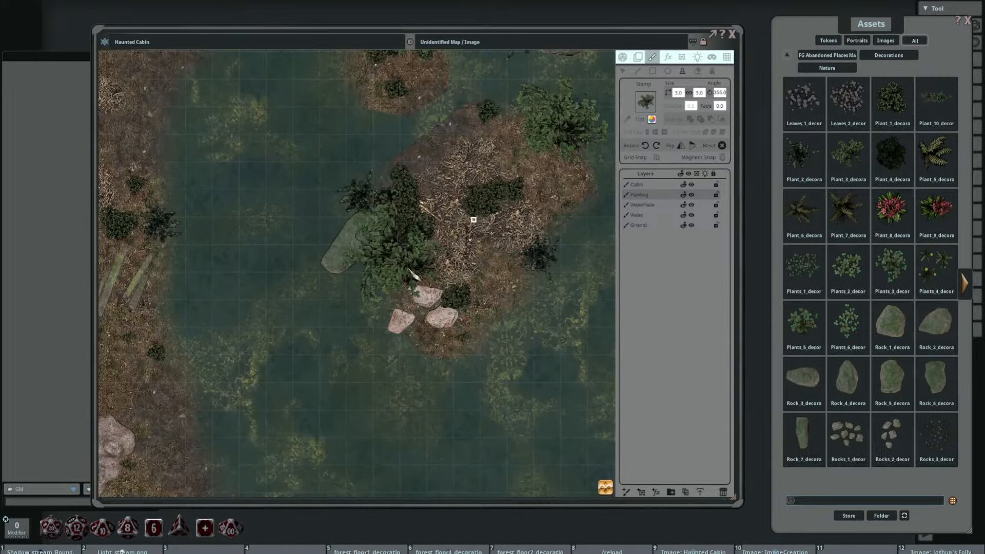
{"action": "scroll", "coordinate": [449, 311], "scroll_direction": "up", "scroll_amount": 3}
{"action": "left_click_drag", "start_coordinate": [569, 321], "coordinate": [448, 314]}
{"action": "left_click_drag", "start_coordinate": [480, 256], "coordinate": [428, 314]}
{"action": "scroll", "coordinate": [422, 330], "scroll_direction": "up", "scroll_amount": 11, "text": "shift"}
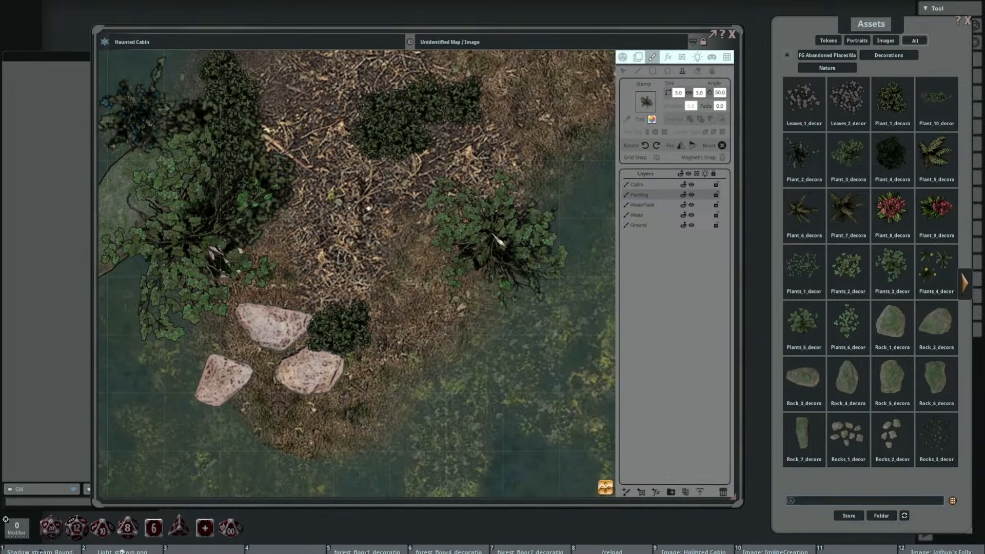
{"action": "scroll", "coordinate": [379, 259], "scroll_direction": "down", "scroll_amount": 2}
{"action": "scroll", "coordinate": [470, 287], "scroll_direction": "down", "scroll_amount": 6}
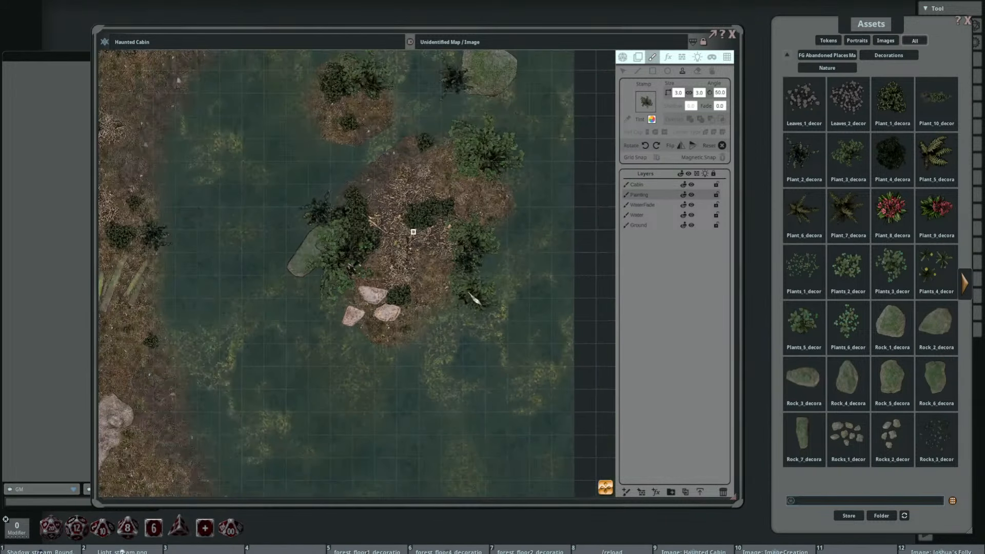
Step: Stamp 3 by 3 leafy plants at 115 degrees on the ground northeast of the cabin and beside the spindly plants near the northern edge
{"action": "left_click_drag", "start_coordinate": [400, 328], "coordinate": [446, 291]}
{"action": "scroll", "coordinate": [393, 264], "scroll_direction": "up", "scroll_amount": 4}
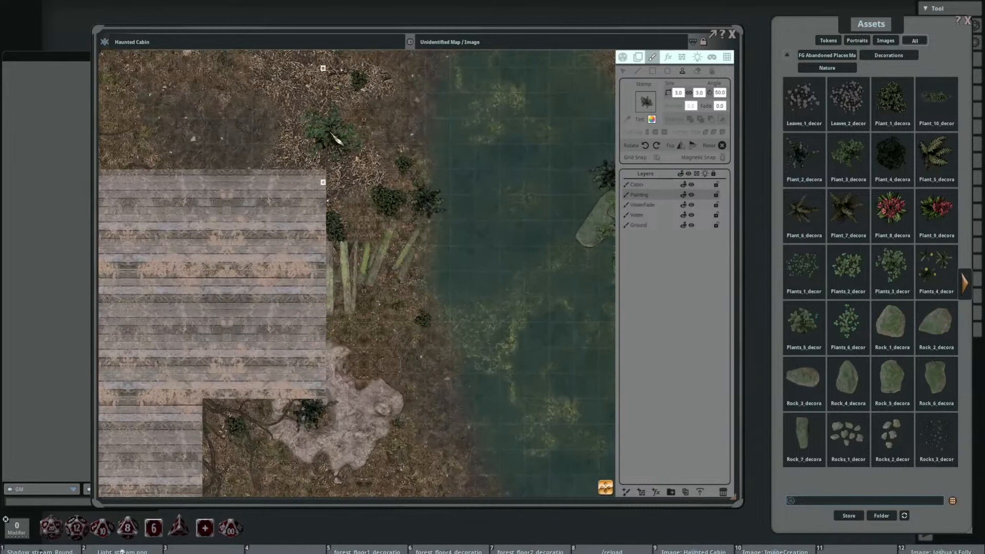
{"action": "left_click_drag", "start_coordinate": [328, 136], "coordinate": [505, 280]}
{"action": "left_click", "coordinate": [434, 259]}
{"action": "scroll", "coordinate": [405, 243], "scroll_direction": "up", "scroll_amount": 13, "text": "shift"}
{"action": "left_click", "coordinate": [452, 241]}
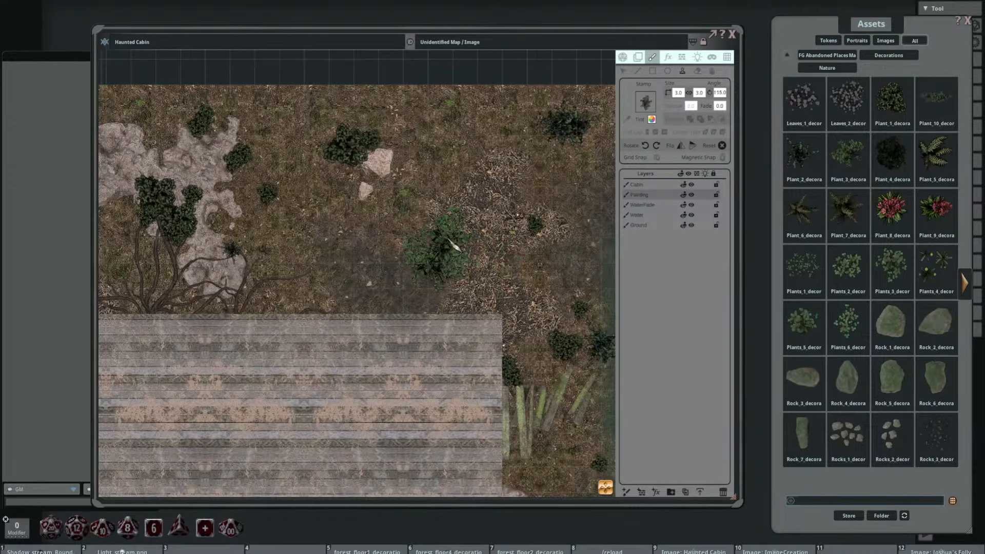
{"action": "left_click_drag", "start_coordinate": [507, 153], "coordinate": [493, 213]}
{"action": "left_click", "coordinate": [582, 175]}
{"action": "left_click_drag", "start_coordinate": [511, 290], "coordinate": [441, 186]}
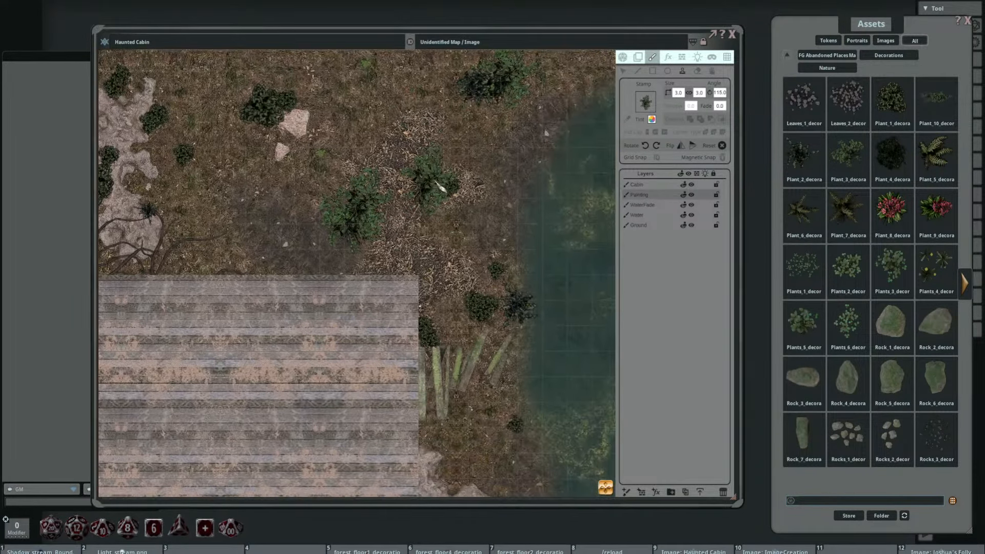
Step: Stamp three differently rotated 3 by 3 leafy plants side by side over the roots along the cabin's north wall
{"action": "left_click_drag", "start_coordinate": [371, 235], "coordinate": [591, 213]}
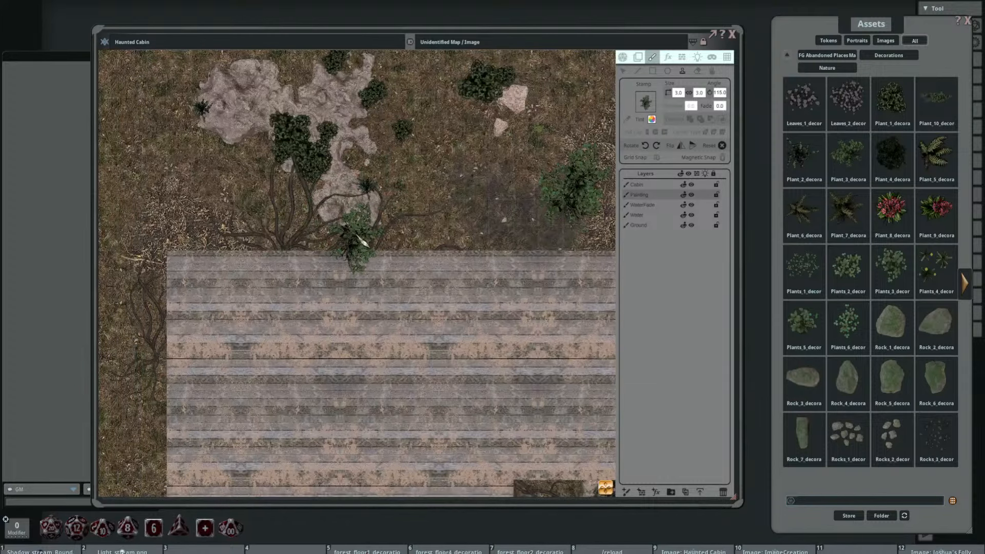
{"action": "left_click", "coordinate": [354, 239]}
{"action": "scroll", "coordinate": [312, 249], "scroll_direction": "down", "scroll_amount": 14, "text": "shift"}
{"action": "left_click", "coordinate": [311, 249]}
{"action": "scroll", "coordinate": [254, 253], "scroll_direction": "down", "scroll_amount": 7, "text": "shift"}
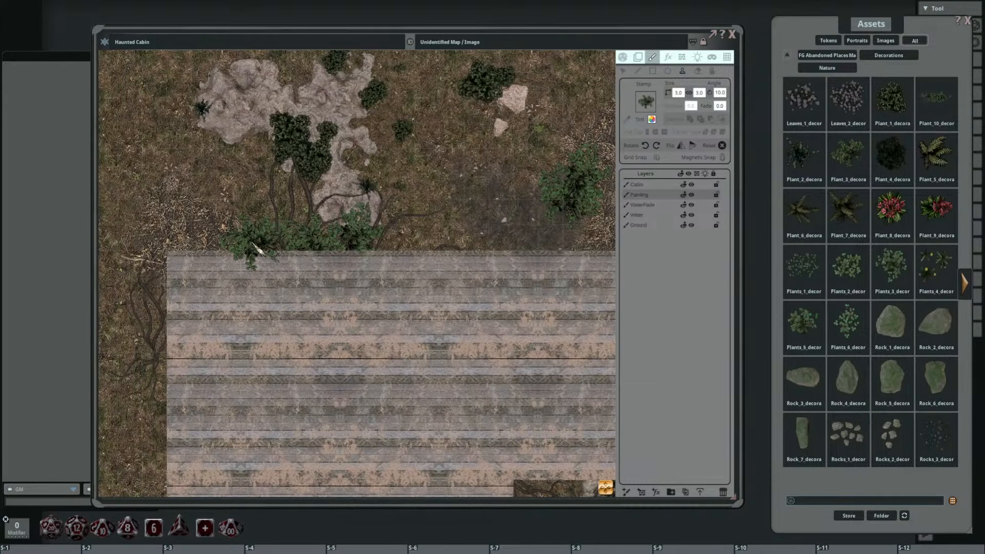
{"action": "left_click", "coordinate": [258, 252]}
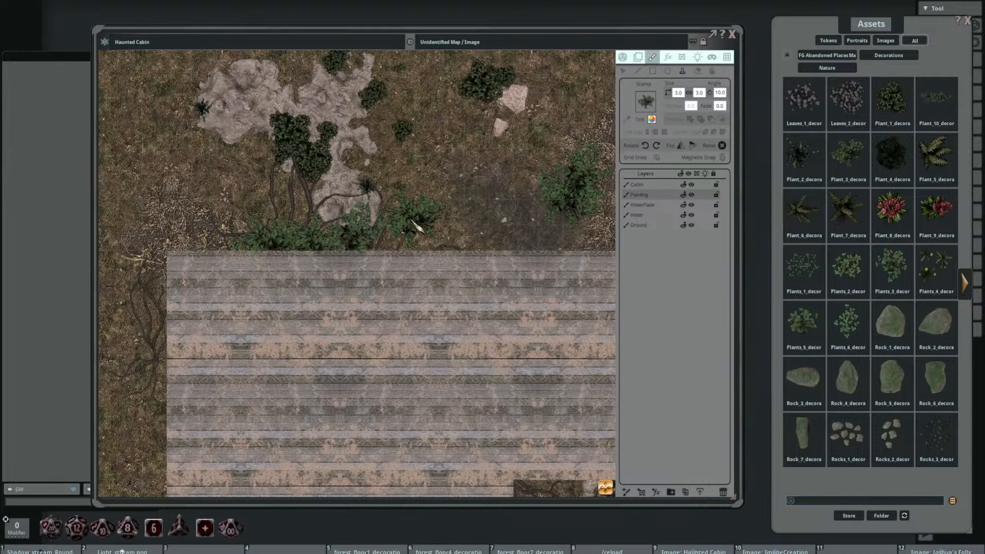
Step: Stamp 3 by 3 leafy plants at 305 degrees against the cabin's west wall near its northwest corner and beside the northwestern stone mound
{"action": "scroll", "coordinate": [417, 222], "scroll_direction": "down", "scroll_amount": 4}
{"action": "left_click_drag", "start_coordinate": [447, 282], "coordinate": [493, 181]}
{"action": "scroll", "coordinate": [313, 176], "scroll_direction": "down", "scroll_amount": 10, "text": "shift"}
{"action": "scroll", "coordinate": [315, 174], "scroll_direction": "down", "scroll_amount": 3, "text": "shift"}
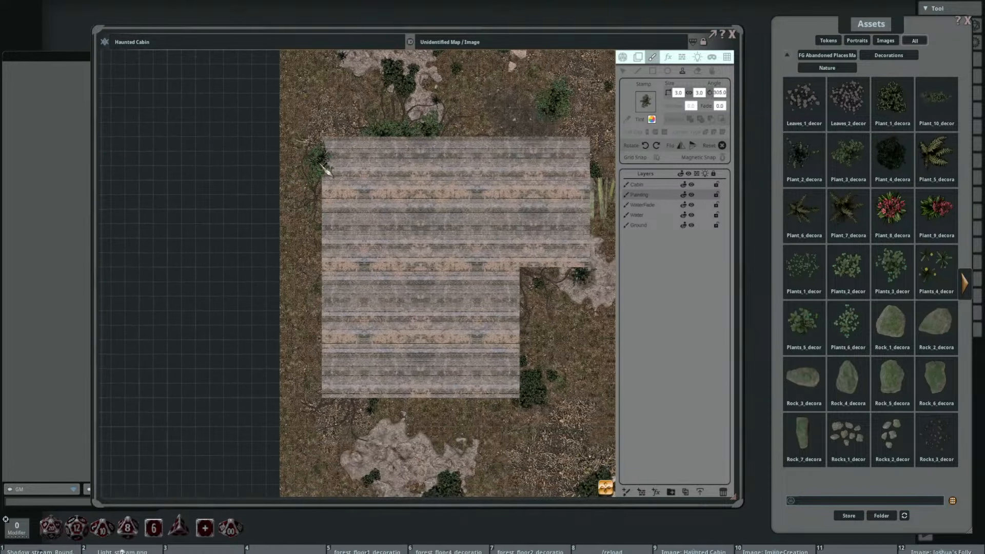
{"action": "left_click", "coordinate": [319, 160]}
{"action": "left_click_drag", "start_coordinate": [306, 92], "coordinate": [353, 204]}
{"action": "left_click", "coordinate": [386, 161]}
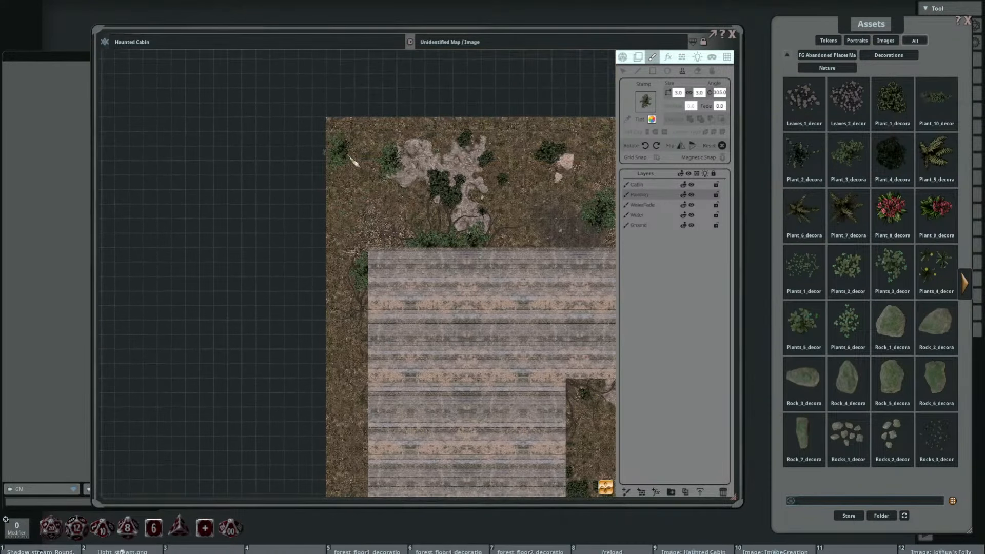
Step: Move the leafy plant beside the northwestern stone mound slightly east so it overlaps the mound's edge
{"action": "left_click", "coordinate": [623, 72]}
{"action": "scroll", "coordinate": [405, 175], "scroll_direction": "up", "scroll_amount": 3}
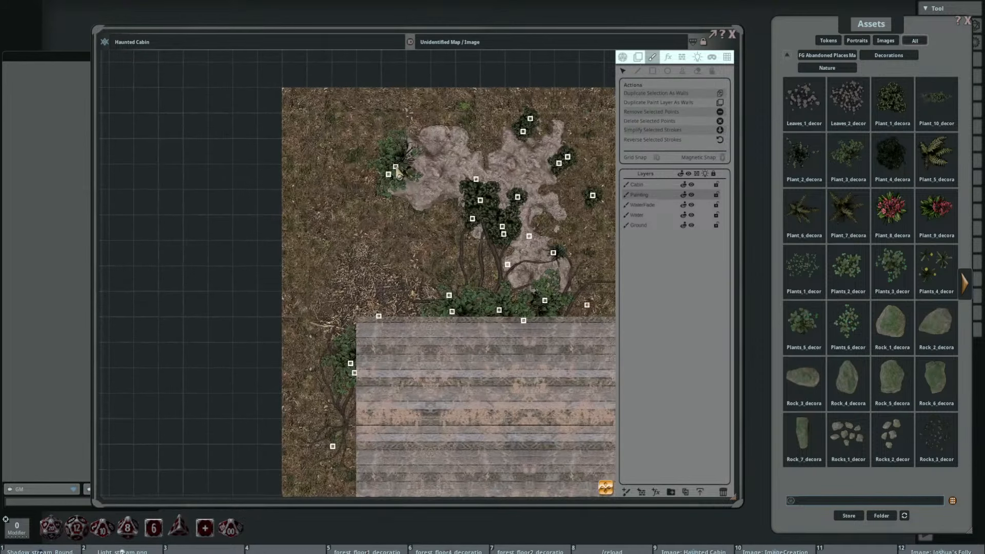
{"action": "left_click_drag", "start_coordinate": [396, 167], "coordinate": [412, 165]}
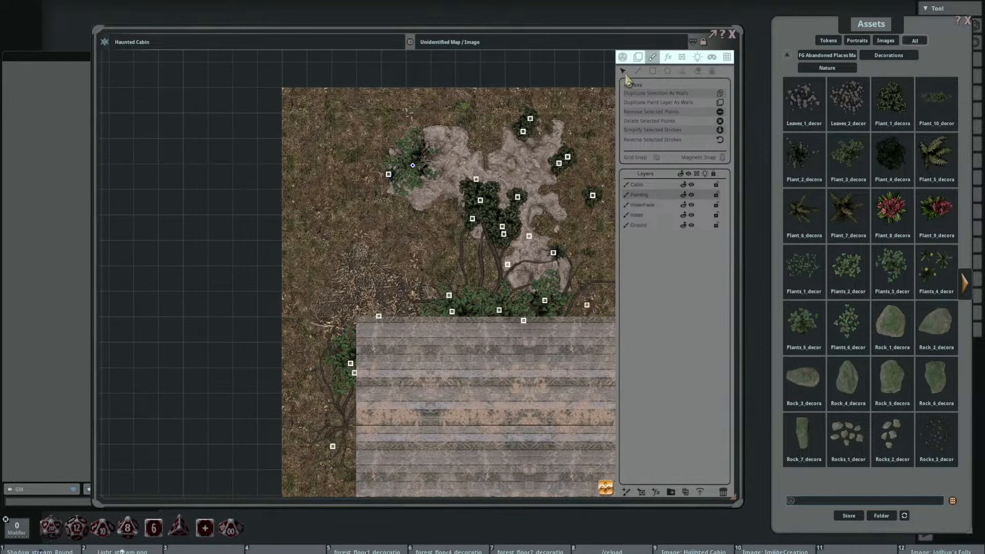
Step: Return to stamping and place rotated 3 by 3 leafy plants around the southern stone mound and along the cabin's south wall
{"action": "left_click", "coordinate": [681, 71]}
{"action": "scroll", "coordinate": [390, 212], "scroll_direction": "down", "scroll_amount": 5}
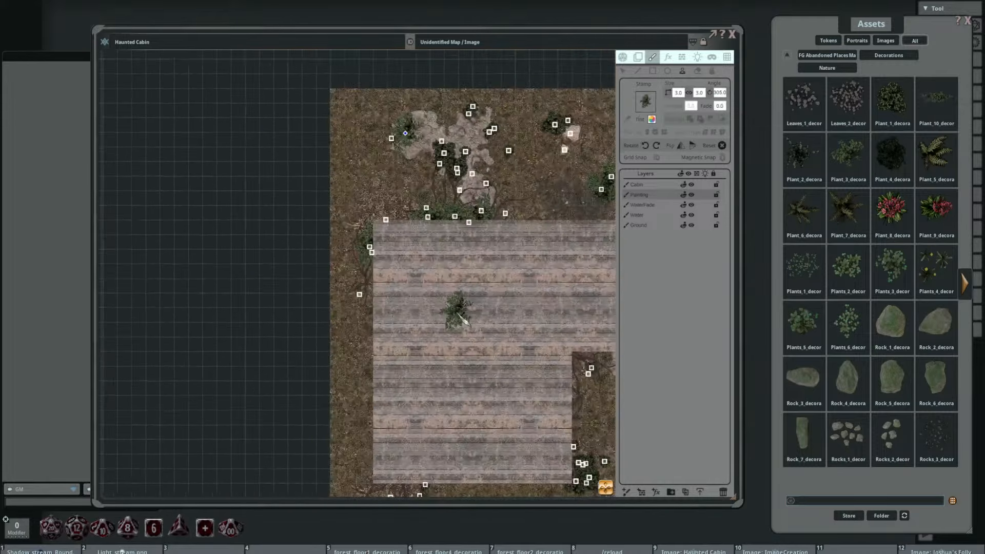
{"action": "left_click_drag", "start_coordinate": [393, 210], "coordinate": [379, 166]}
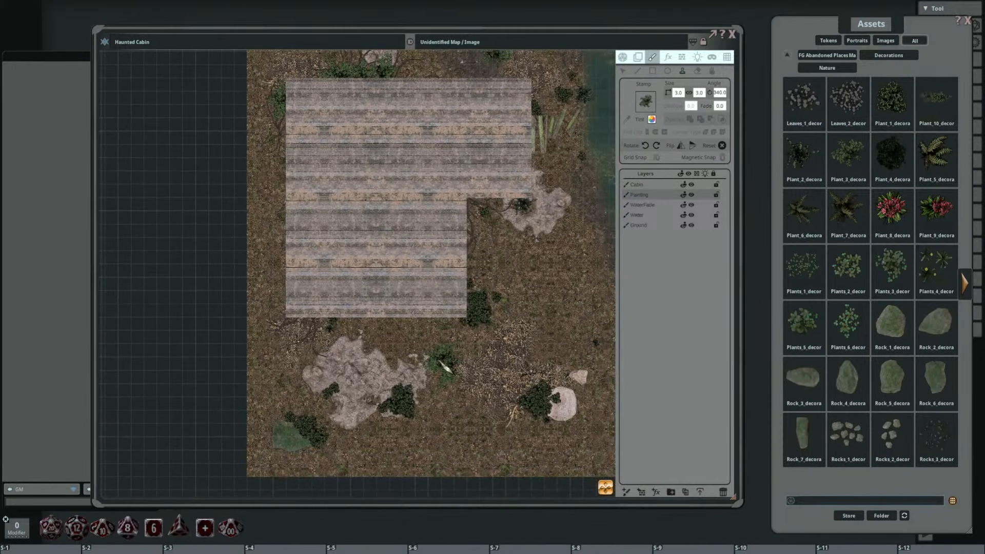
{"action": "left_click", "coordinate": [436, 360]}
{"action": "left_click", "coordinate": [400, 362]}
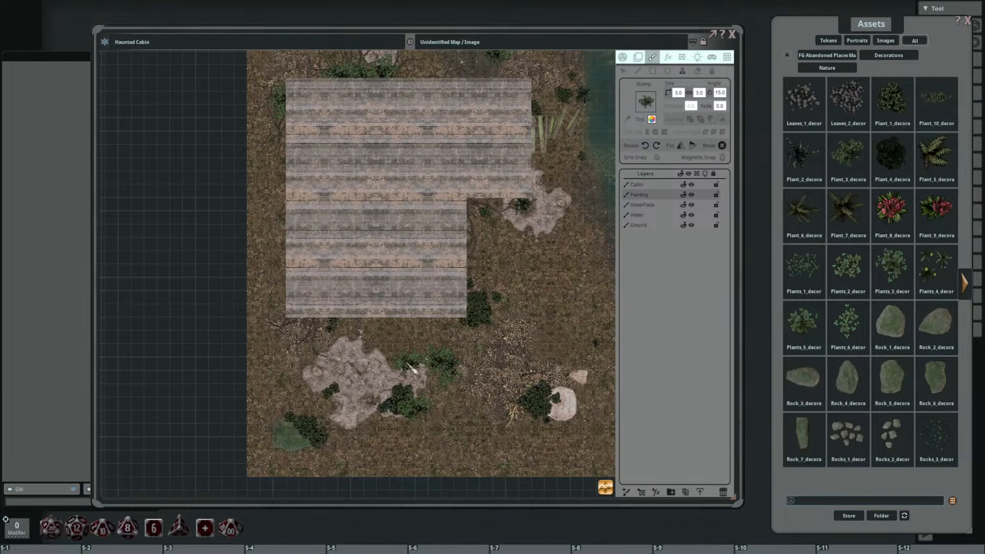
{"action": "left_click", "coordinate": [371, 326]}
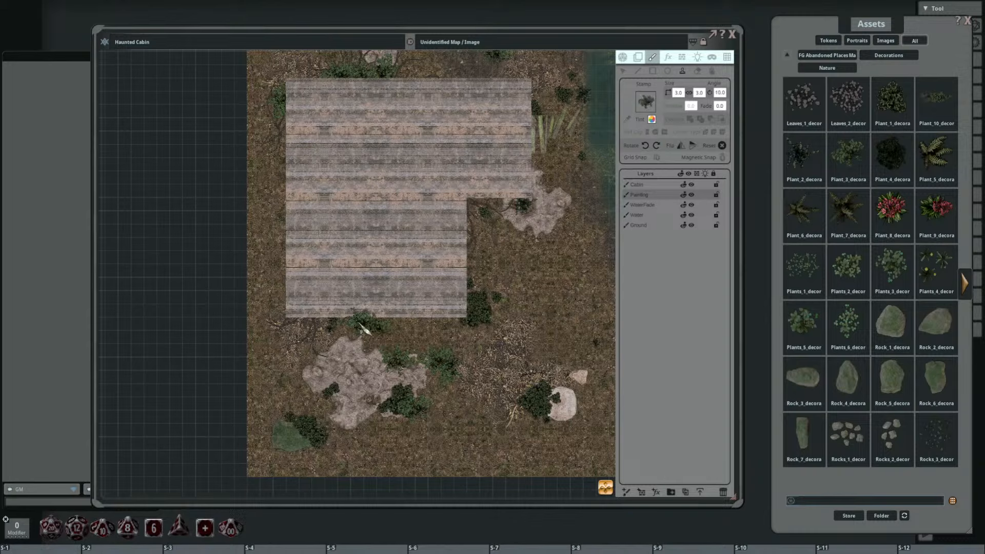
{"action": "left_click", "coordinate": [399, 322]}
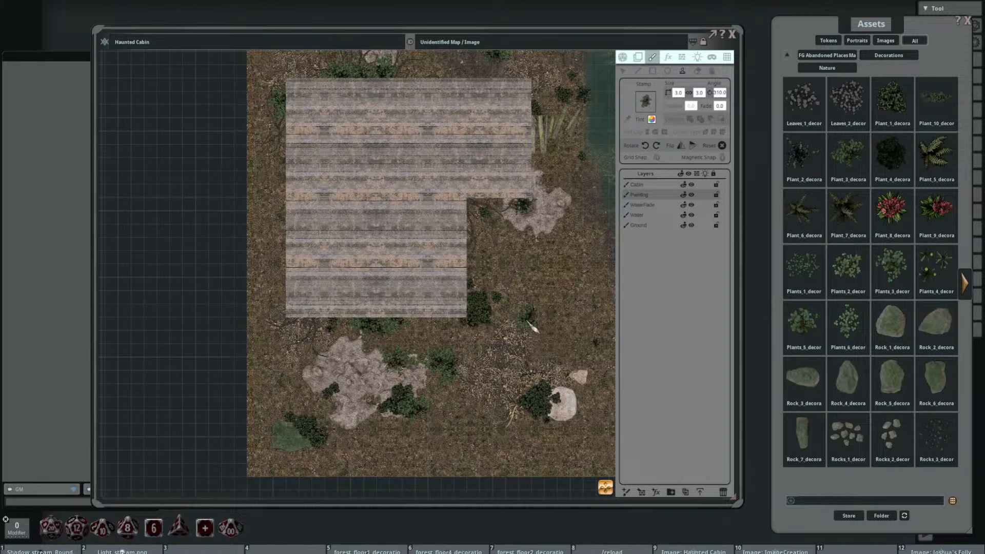
Step: Stamp 3 by 3 leafy plants at 330 degrees near the southern edge, near the southwestern corner and west of the cabin
{"action": "left_click_drag", "start_coordinate": [481, 377], "coordinate": [432, 328]}
{"action": "scroll", "coordinate": [407, 376], "scroll_direction": "up", "scroll_amount": 6}
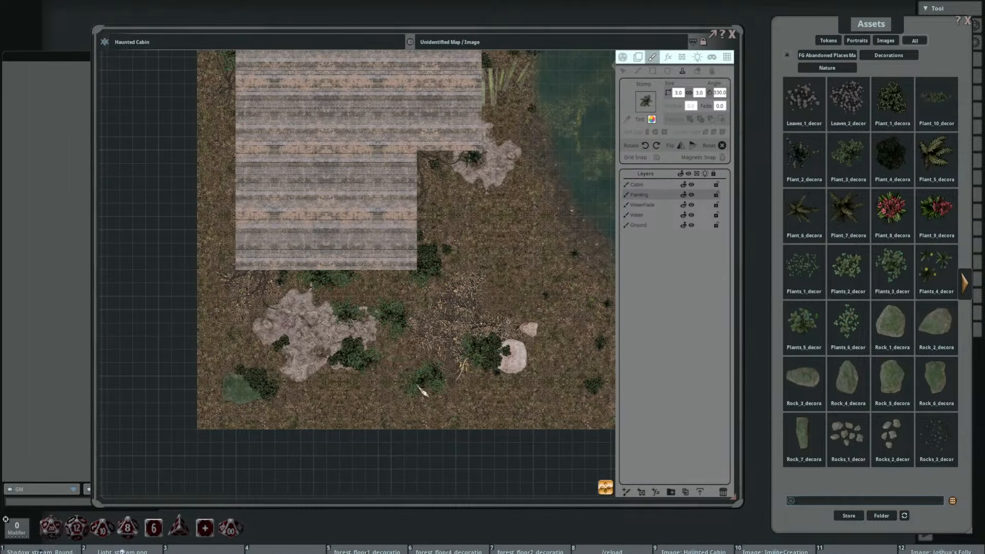
{"action": "left_click_drag", "start_coordinate": [237, 233], "coordinate": [286, 399]}
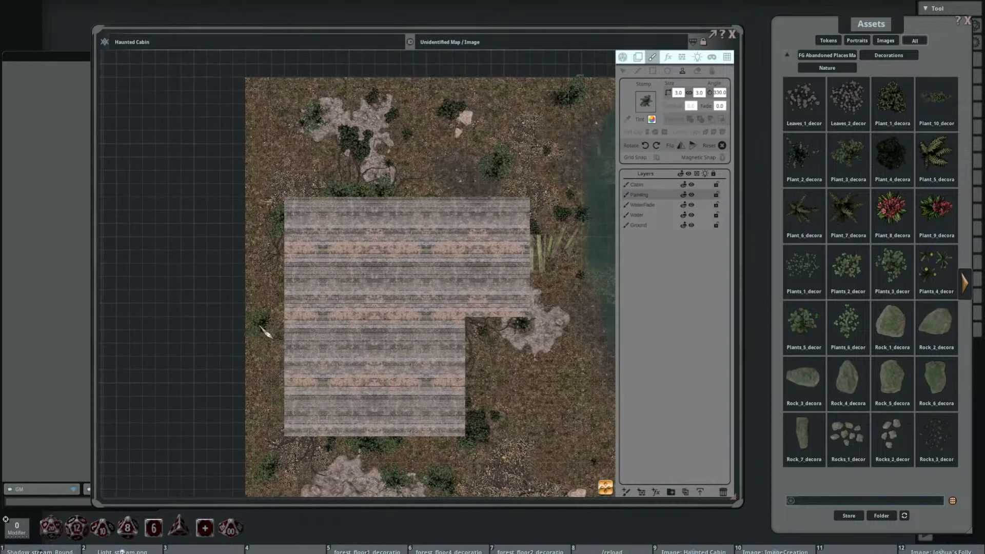
{"action": "left_click", "coordinate": [258, 313]}
Step: Stamp differently rotated 3 by 3 leafy plants on the ground along the map's southeastern edge below the lake
{"action": "scroll", "coordinate": [270, 328], "scroll_direction": "down", "scroll_amount": 5}
{"action": "scroll", "coordinate": [329, 332], "scroll_direction": "down", "scroll_amount": 4}
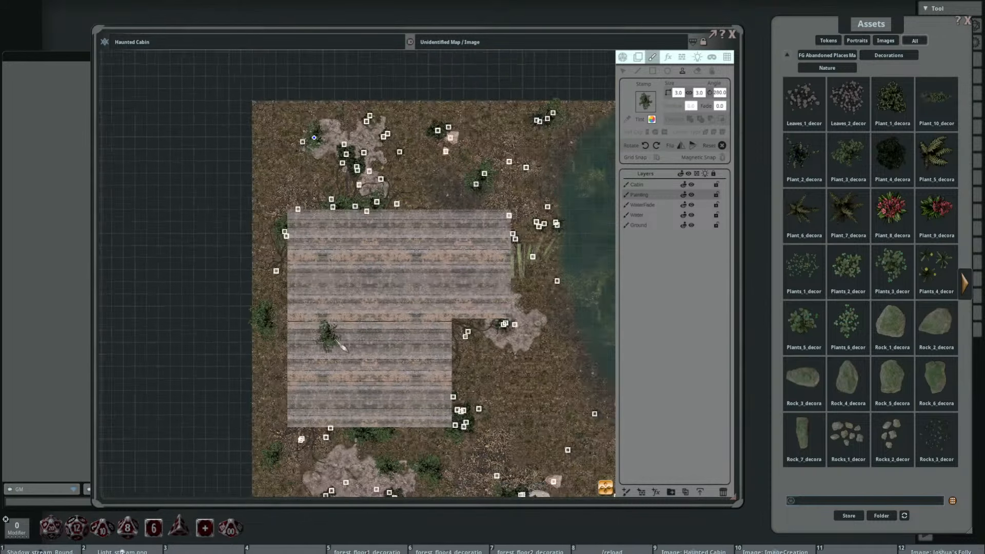
{"action": "left_click_drag", "start_coordinate": [482, 367], "coordinate": [390, 241]}
{"action": "scroll", "coordinate": [464, 361], "scroll_direction": "up", "scroll_amount": 4}
{"action": "scroll", "coordinate": [479, 352], "scroll_direction": "down", "scroll_amount": 6}
{"action": "left_click", "coordinate": [464, 337]}
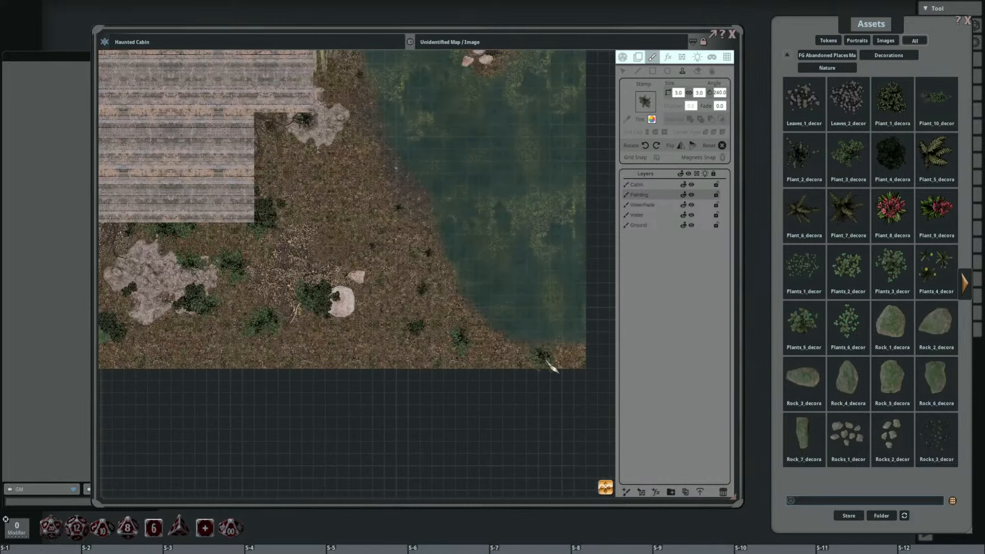
{"action": "left_click_drag", "start_coordinate": [386, 186], "coordinate": [538, 263]}
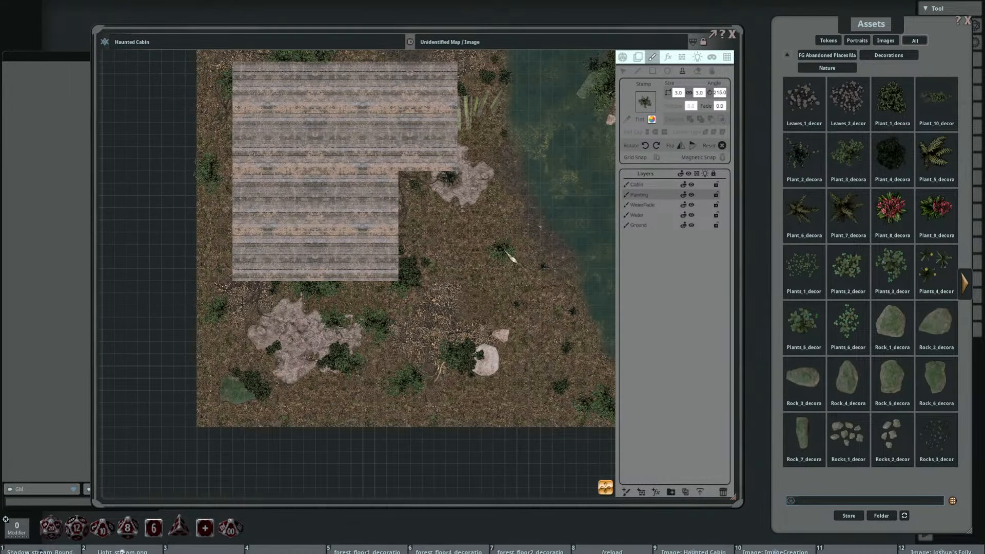
Step: Switch to the dark Plant_4 stamp at 2 by 2 and stamp it between the bush and the pale rocks southeast of the cabin
{"action": "left_click", "coordinate": [967, 288]}
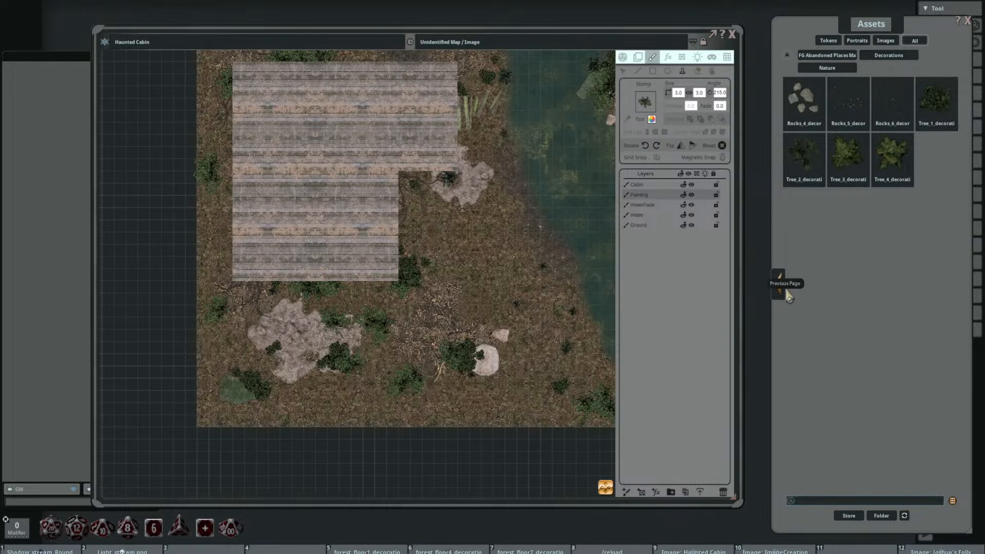
{"action": "left_click", "coordinate": [781, 287]}
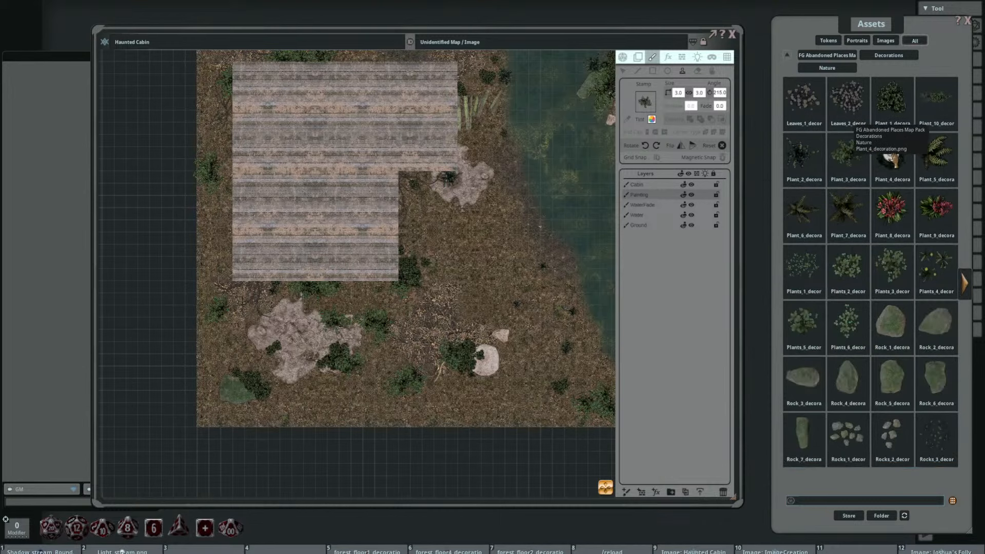
{"action": "left_click_drag", "start_coordinate": [647, 104], "coordinate": [646, 103]}
{"action": "left_click_drag", "start_coordinate": [494, 314], "coordinate": [456, 259]}
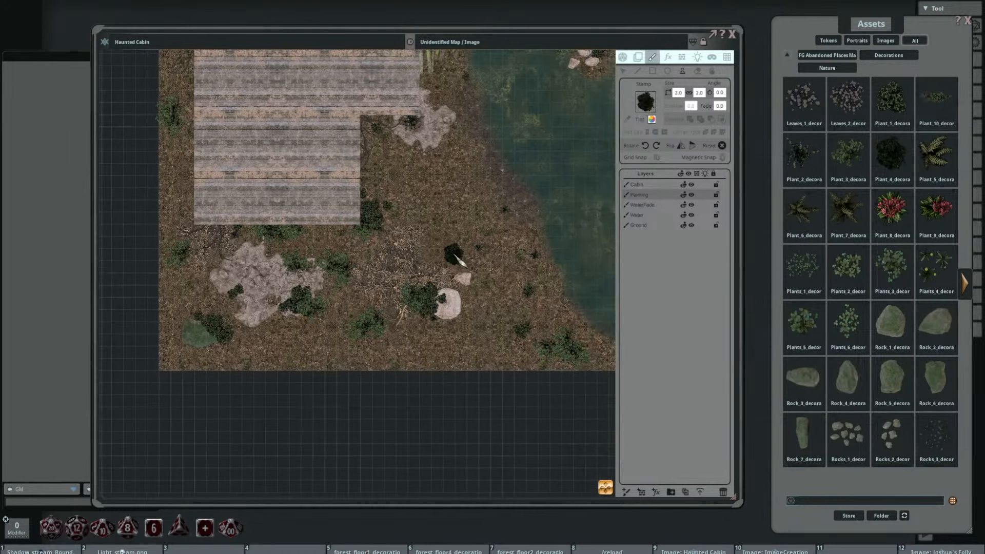
{"action": "scroll", "coordinate": [412, 313], "scroll_direction": "up", "scroll_amount": 4}
{"action": "scroll", "coordinate": [412, 315], "scroll_direction": "down", "scroll_amount": 4}
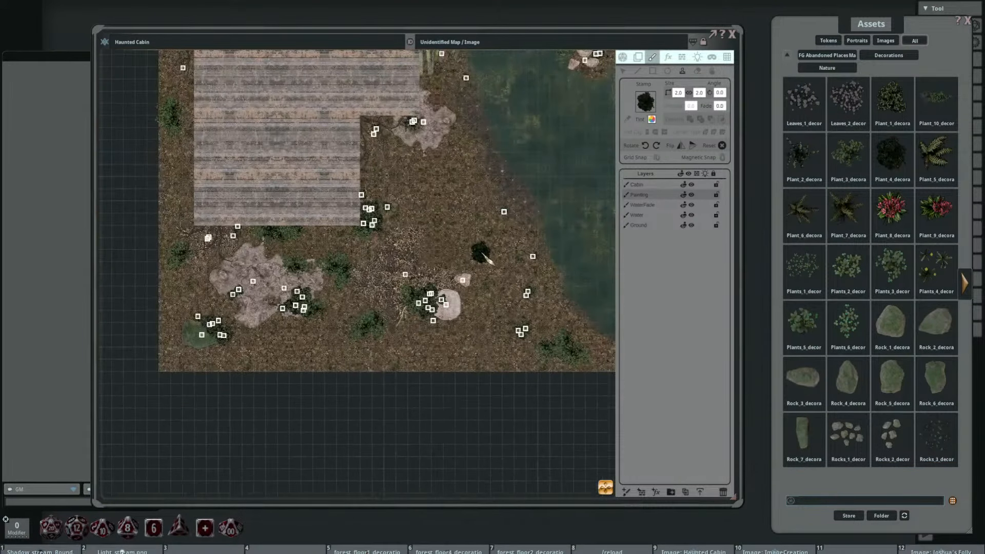
{"action": "scroll", "coordinate": [440, 257], "scroll_direction": "up", "scroll_amount": 3}
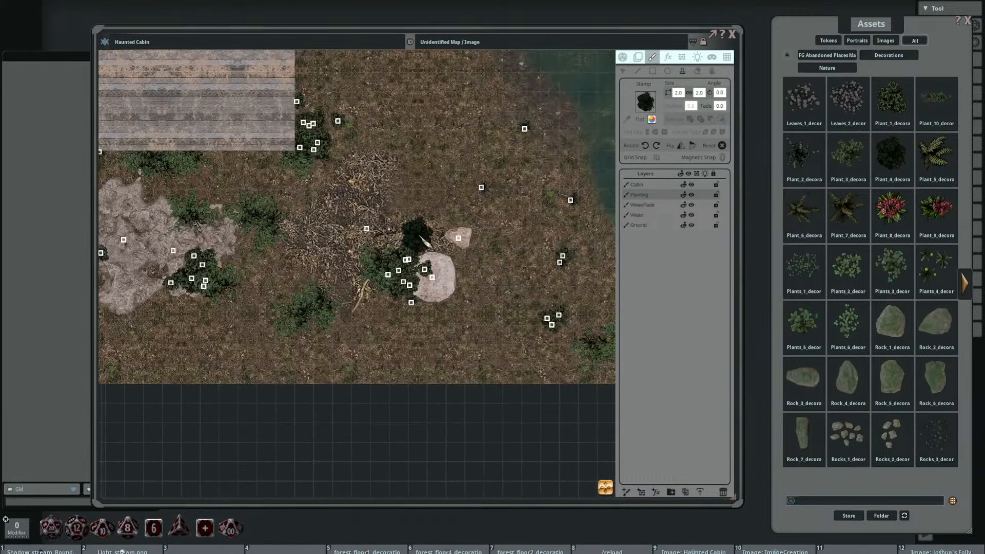
{"action": "left_click", "coordinate": [423, 242]}
Step: Rotate the dark plant stamp to 260 degrees and stamp overlapping copies against the east wall of the cabin's southern wing
{"action": "scroll", "coordinate": [408, 195], "scroll_direction": "down", "scroll_amount": 10}
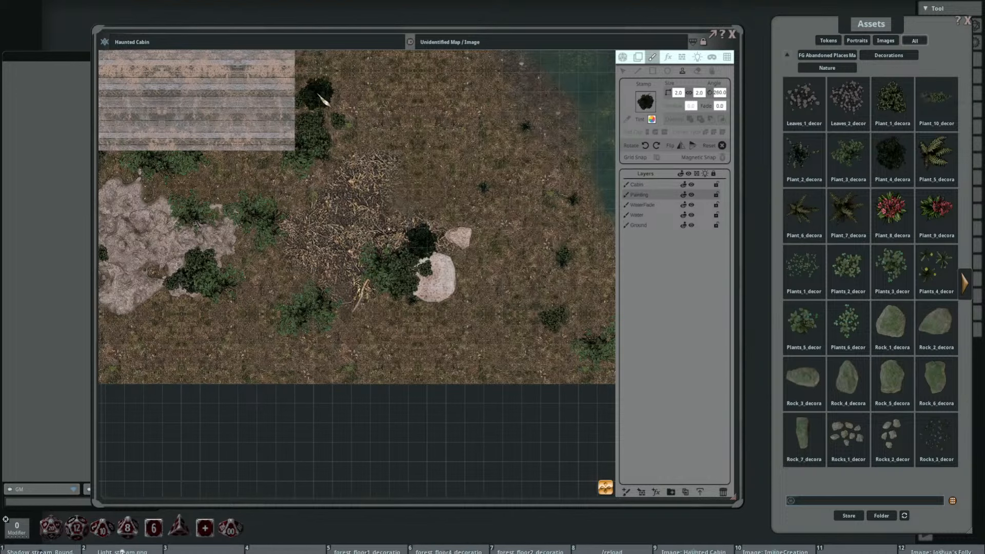
{"action": "left_click", "coordinate": [295, 62]}
{"action": "left_click_drag", "start_coordinate": [367, 136], "coordinate": [413, 277]}
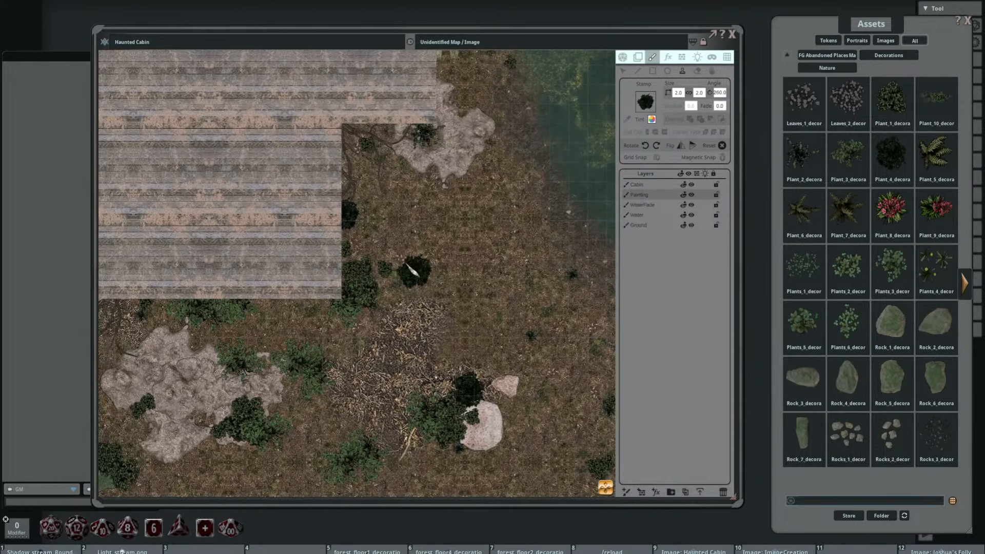
{"action": "left_click", "coordinate": [360, 216]}
{"action": "left_click_drag", "start_coordinate": [411, 240], "coordinate": [530, 128]}
{"action": "left_click", "coordinate": [378, 187]}
{"action": "scroll", "coordinate": [482, 230], "scroll_direction": "down", "scroll_amount": 6}
{"action": "left_click_drag", "start_coordinate": [531, 234], "coordinate": [483, 269]}
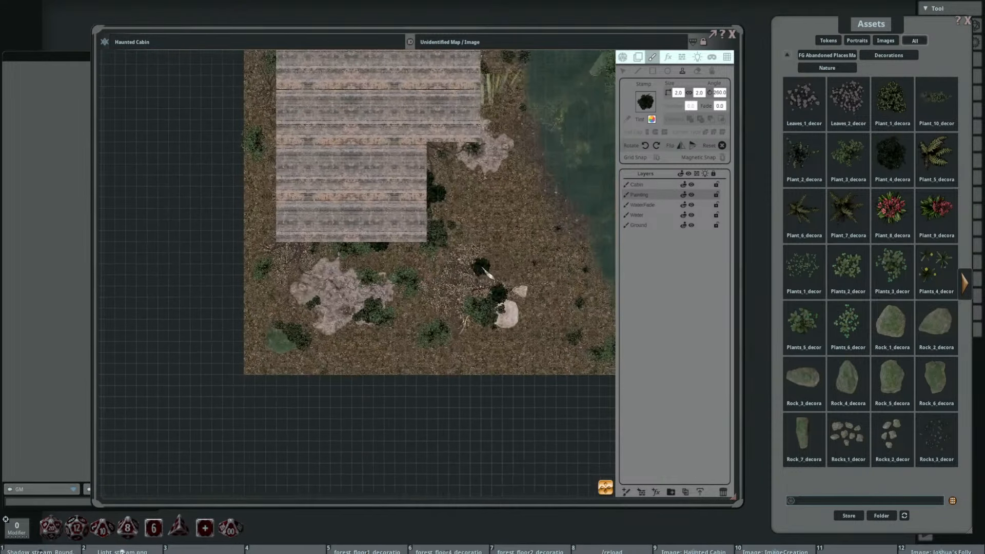
{"action": "left_click_drag", "start_coordinate": [506, 230], "coordinate": [338, 305]}
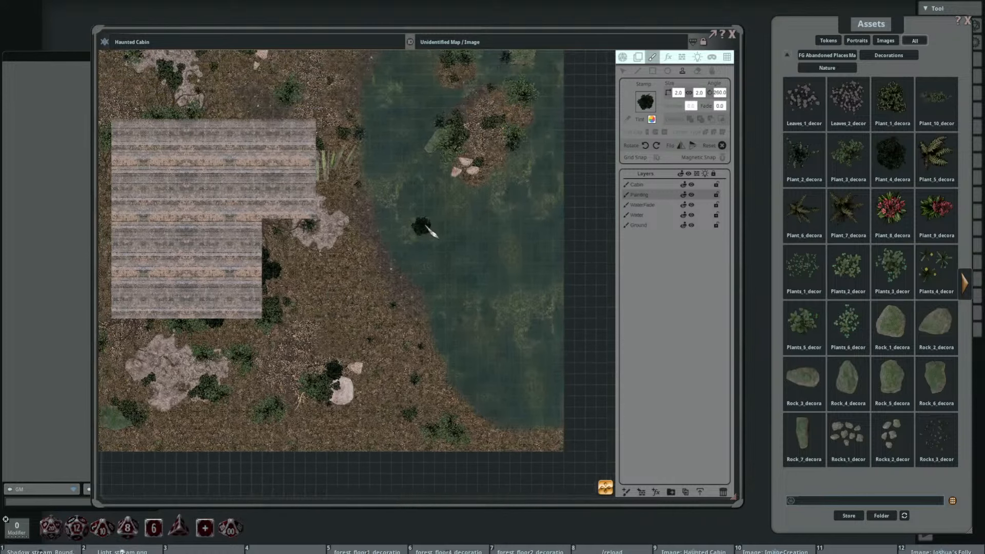
Step: Stamp a dark plant beside the lake island's pale rocks and an overlapping, differently rotated cluster outside the cabin's northwest corner
{"action": "left_click_drag", "start_coordinate": [432, 121], "coordinate": [478, 219]}
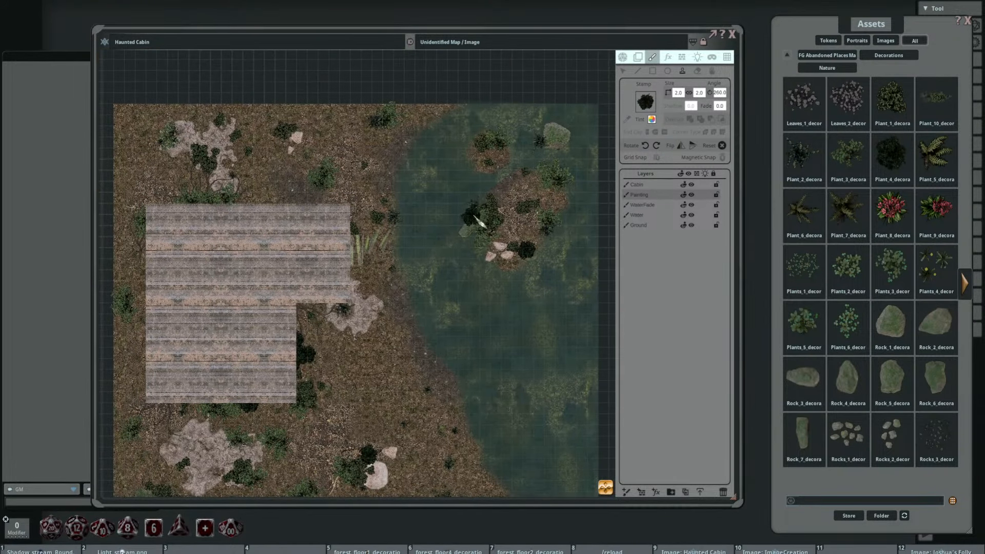
{"action": "left_click_drag", "start_coordinate": [299, 206], "coordinate": [375, 184]}
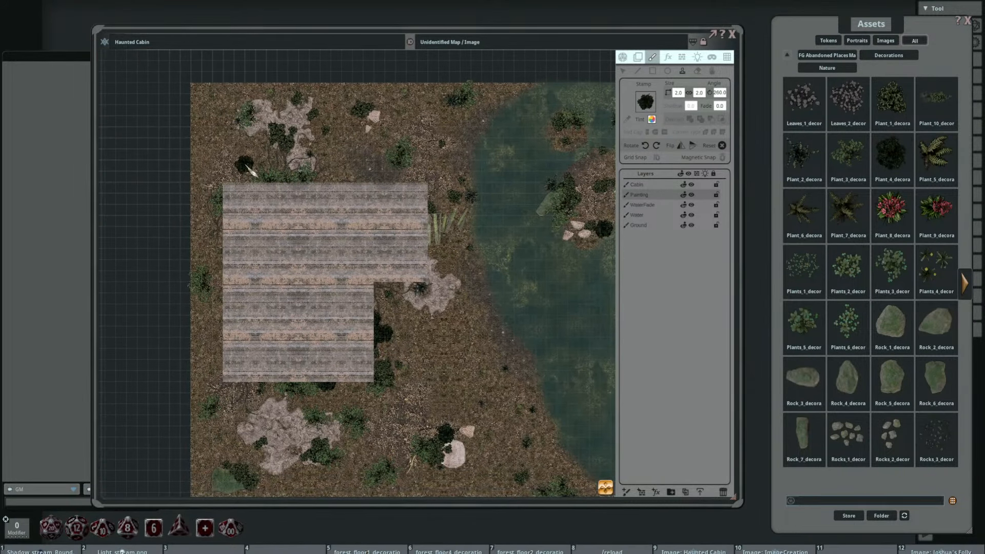
{"action": "scroll", "coordinate": [223, 172], "scroll_direction": "down", "scroll_amount": 5}
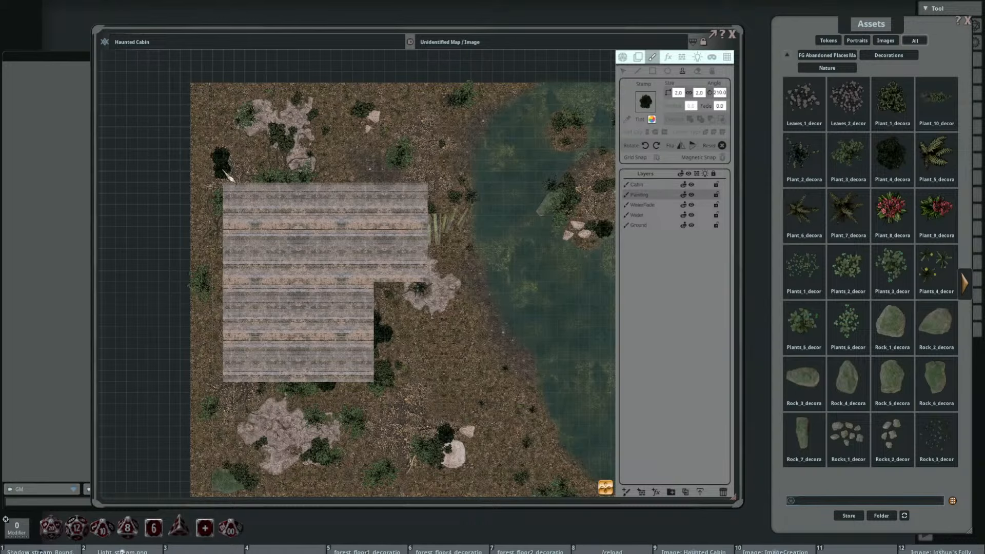
{"action": "scroll", "coordinate": [239, 188], "scroll_direction": "up", "scroll_amount": 5}
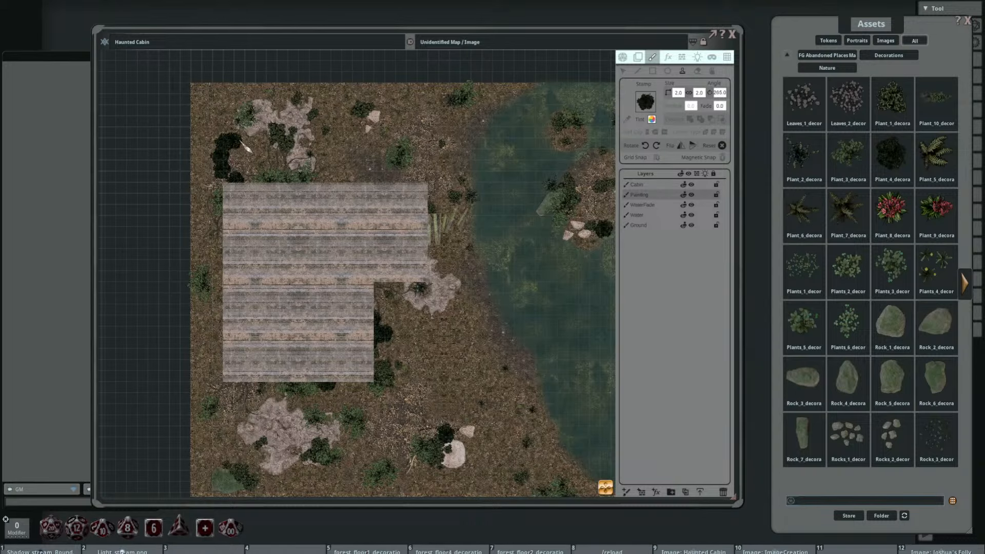
{"action": "left_click_drag", "start_coordinate": [340, 201], "coordinate": [380, 189]}
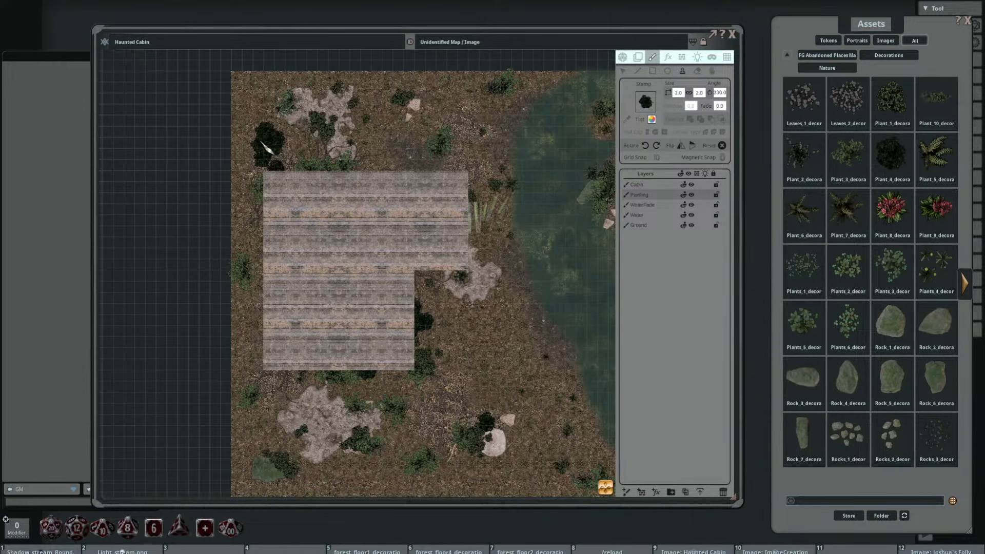
{"action": "scroll", "coordinate": [244, 139], "scroll_direction": "up", "scroll_amount": 5}
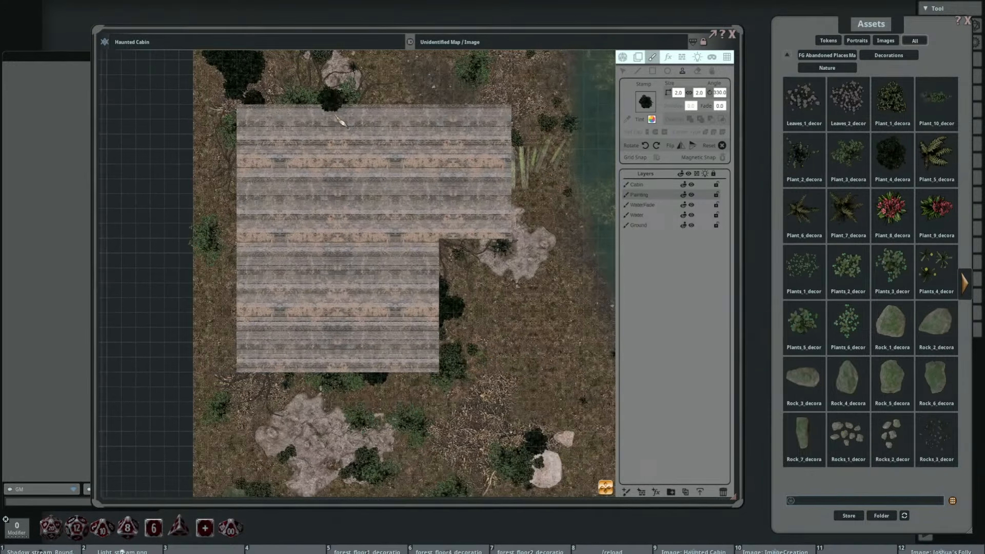
Step: Stamp an overlapping cluster of differently rotated dark plants on the open ground between the cabin's southern wing and the lake
{"action": "left_click_drag", "start_coordinate": [344, 252], "coordinate": [321, 304]}
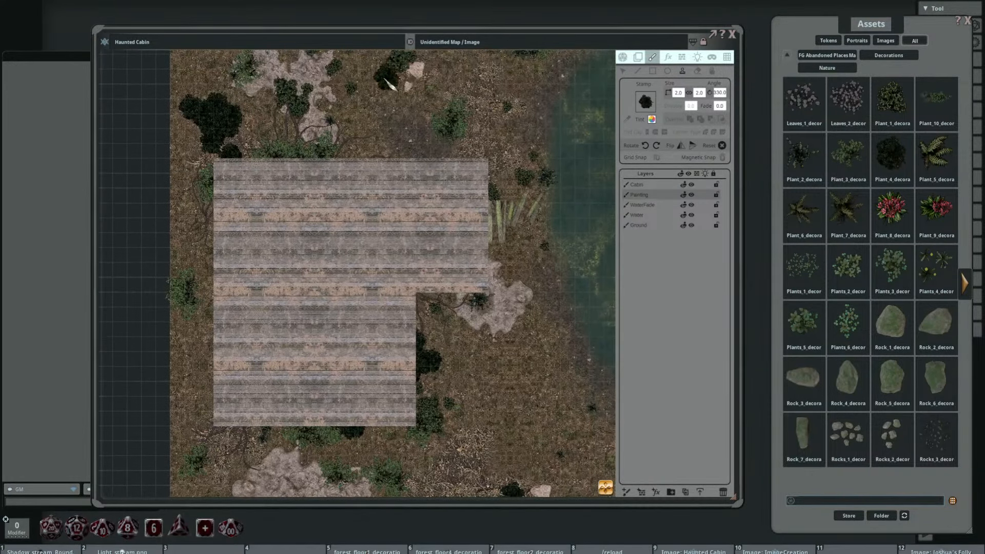
{"action": "left_click_drag", "start_coordinate": [500, 339], "coordinate": [403, 169]}
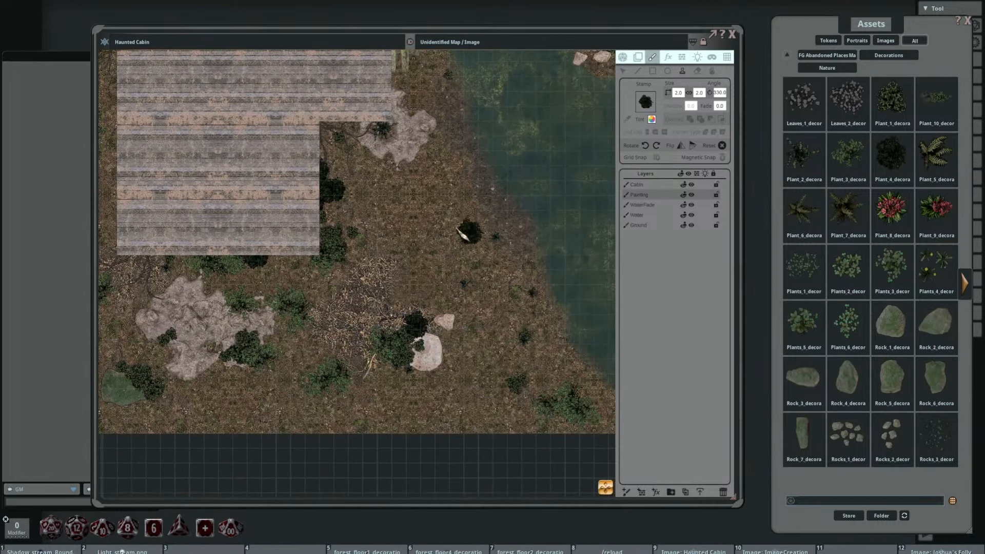
{"action": "left_click", "coordinate": [407, 187]}
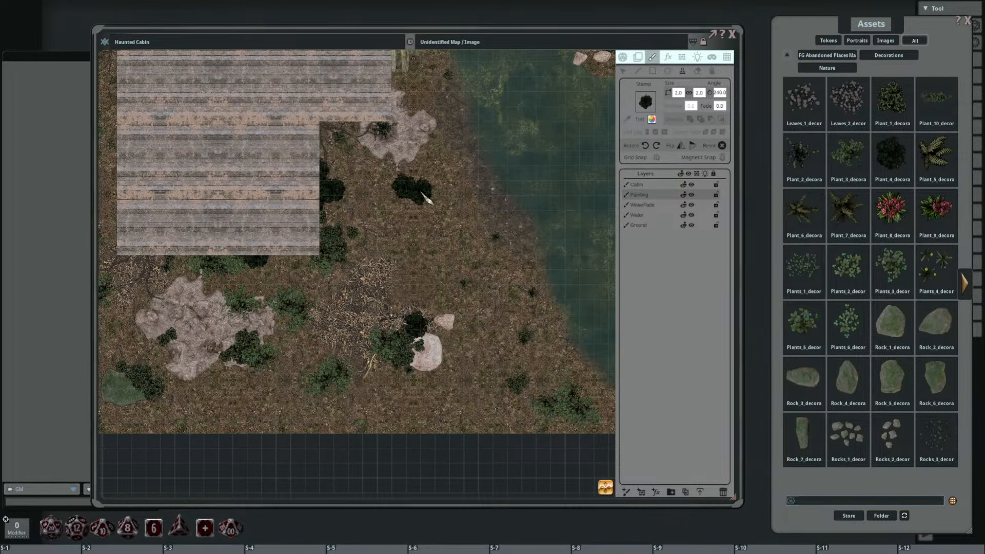
{"action": "scroll", "coordinate": [332, 200], "scroll_direction": "down", "scroll_amount": 3}
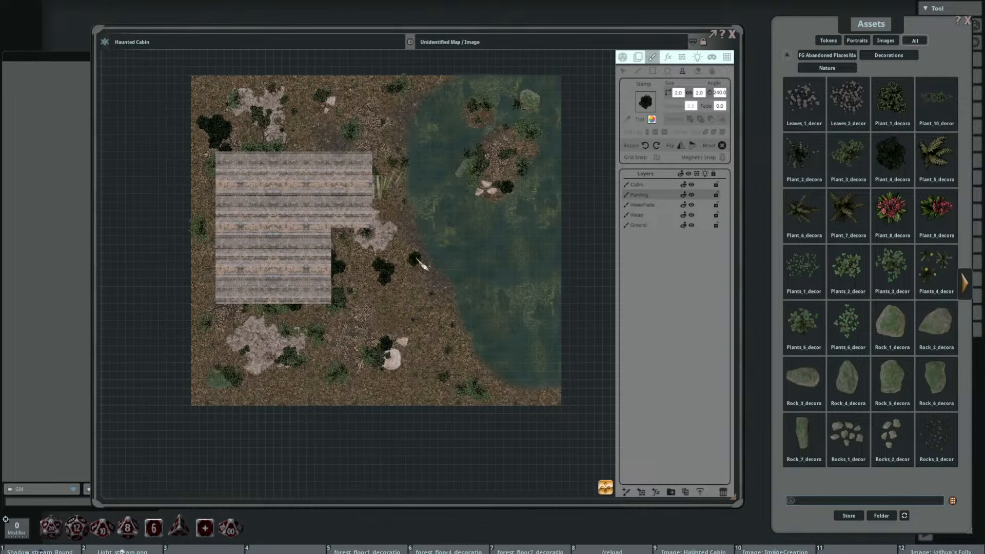
Step: Stamp a dark plant against the cabin's west wall beside the leafy bush there
{"action": "left_click_drag", "start_coordinate": [417, 260], "coordinate": [450, 233]}
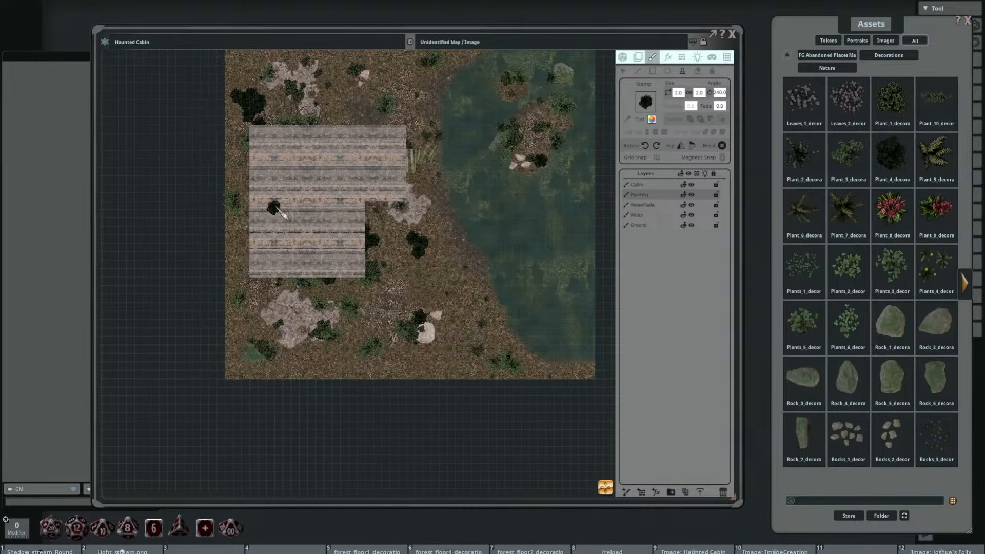
{"action": "scroll", "coordinate": [277, 208], "scroll_direction": "up", "scroll_amount": 3}
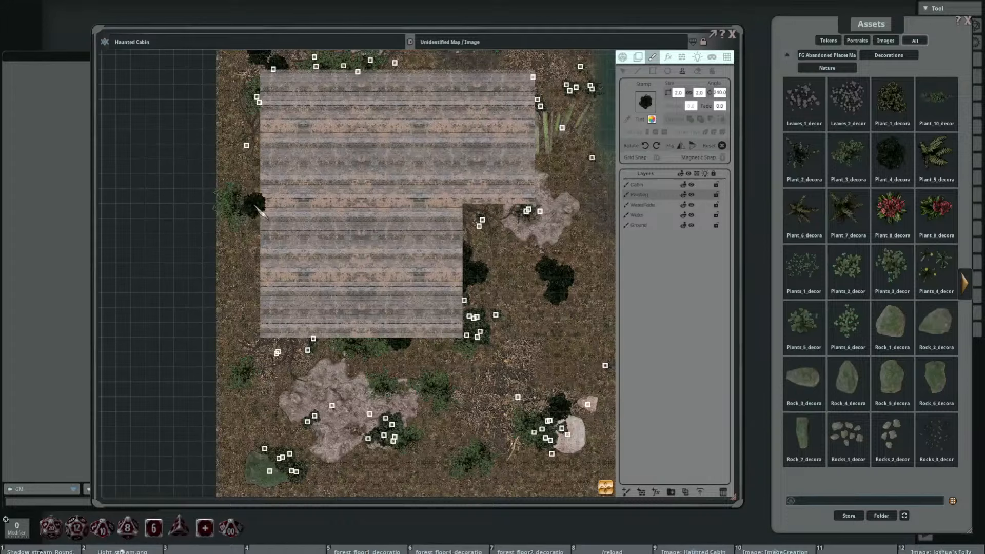
{"action": "left_click", "coordinate": [254, 206]}
{"action": "scroll", "coordinate": [258, 225], "scroll_direction": "down", "scroll_amount": 4}
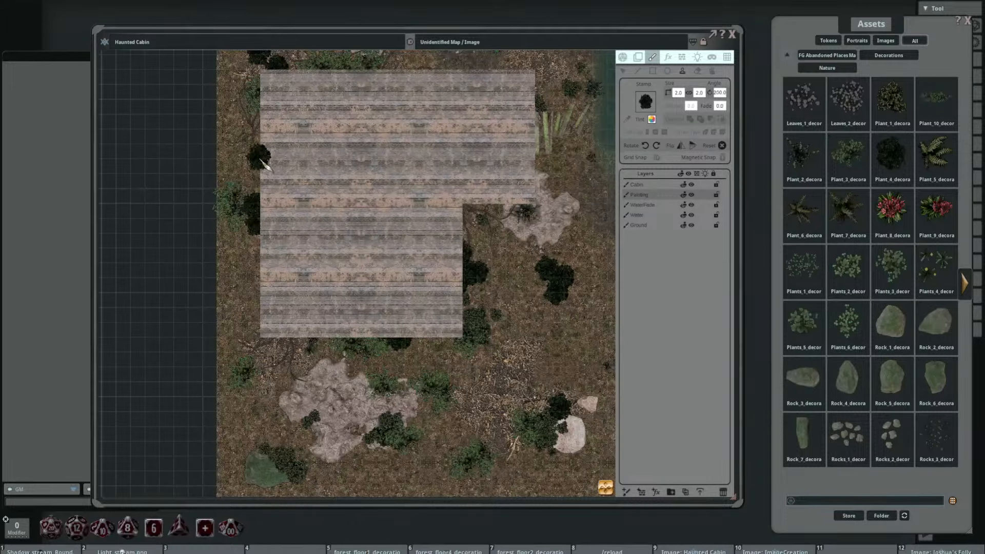
Step: Stamp overlapping, differently rotated dark plants just north of the green rock in the map's southwestern corner
{"action": "scroll", "coordinate": [237, 275], "scroll_direction": "down", "scroll_amount": 3}
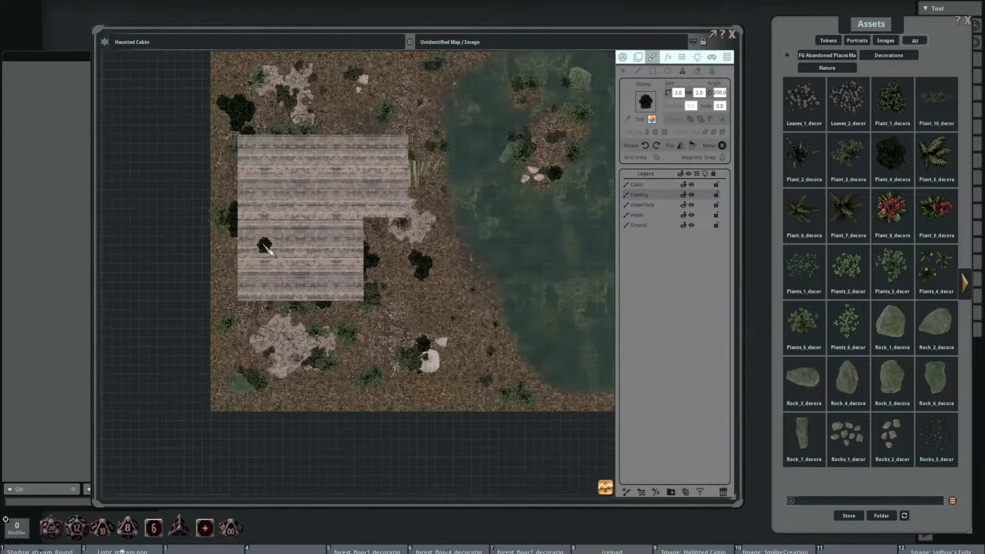
{"action": "scroll", "coordinate": [253, 341], "scroll_direction": "up", "scroll_amount": 2}
{"action": "scroll", "coordinate": [241, 339], "scroll_direction": "up", "scroll_amount": 3}
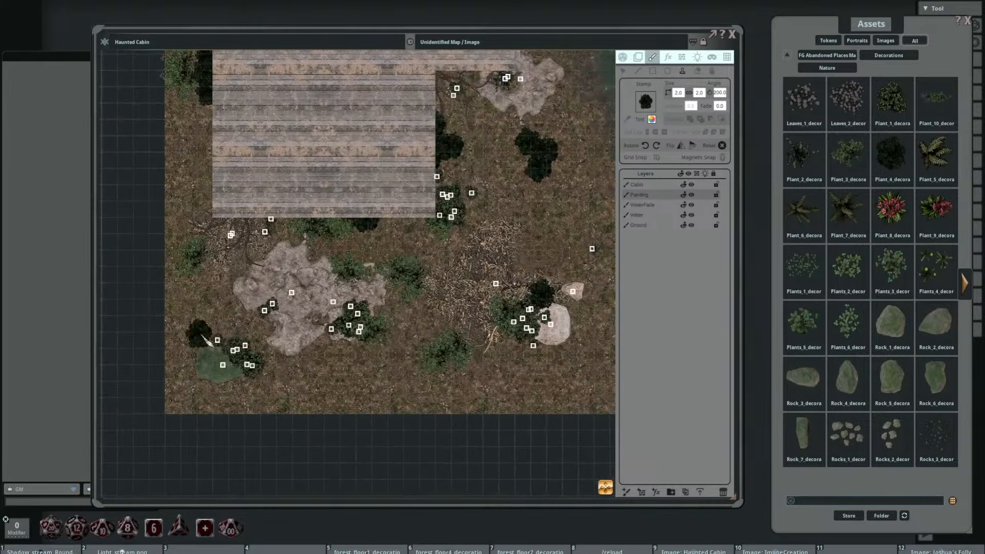
{"action": "left_click", "coordinate": [202, 336]}
{"action": "scroll", "coordinate": [213, 307], "scroll_direction": "up", "scroll_amount": 7}
{"action": "scroll", "coordinate": [213, 308], "scroll_direction": "up", "scroll_amount": 12}
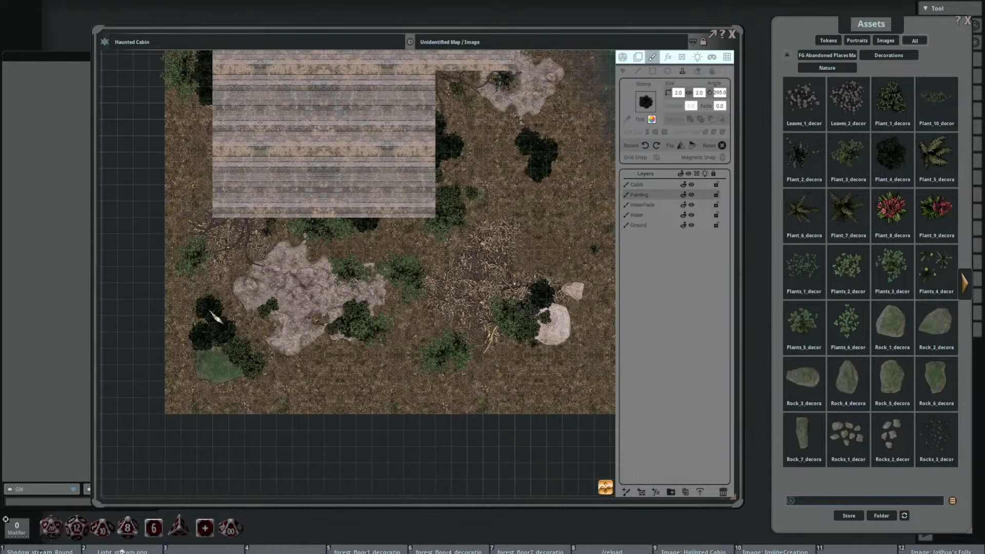
{"action": "scroll", "coordinate": [249, 257], "scroll_direction": "up", "scroll_amount": 3}
Step: Stamp dark plants at 295 degrees on the northeast part of the pale mound south of the cabin and near the map's southeastern edge
{"action": "scroll", "coordinate": [266, 241], "scroll_direction": "down", "scroll_amount": 3}
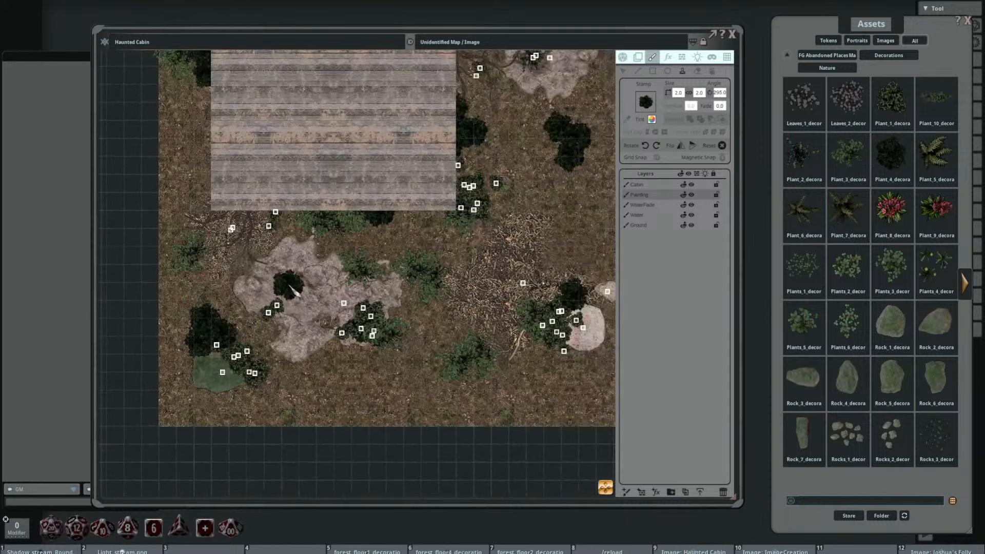
{"action": "left_click_drag", "start_coordinate": [303, 313], "coordinate": [274, 337]}
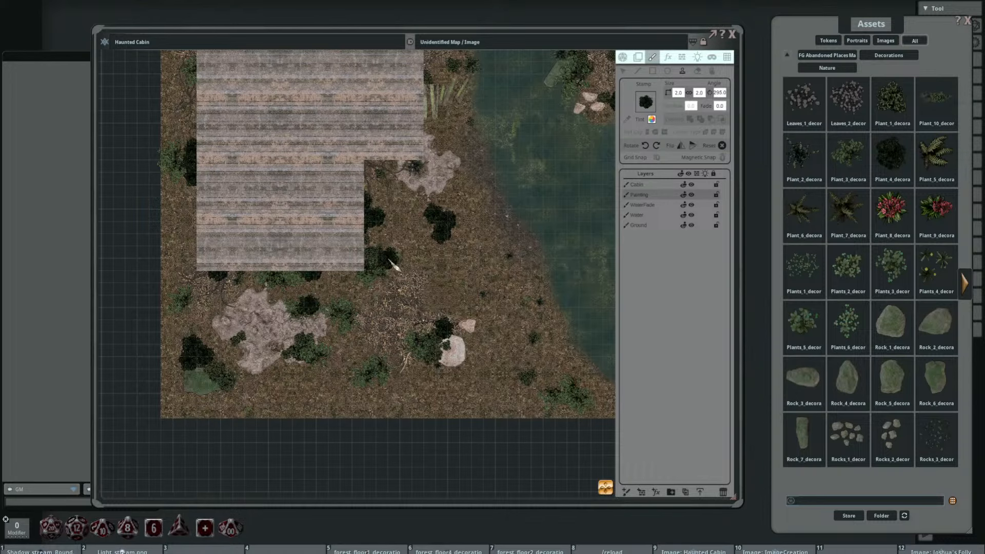
{"action": "mouse_move", "coordinate": [447, 257]}
{"action": "left_mouse_down"}
{"action": "mouse_move", "coordinate": [446, 272]}
{"action": "mouse_move", "coordinate": [393, 269]}
{"action": "left_mouse_up"}
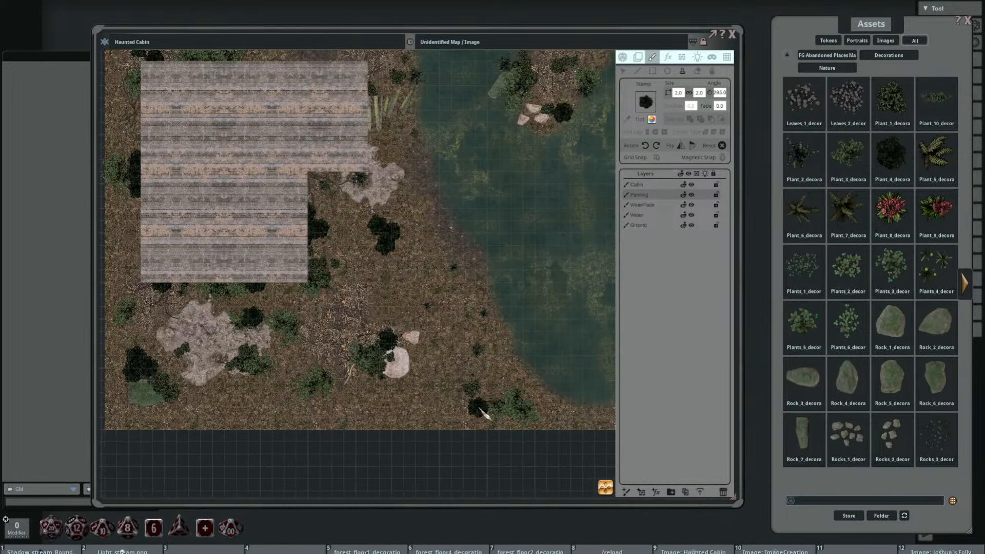
{"action": "scroll", "coordinate": [485, 344], "scroll_direction": "down", "scroll_amount": 3}
{"action": "left_click_drag", "start_coordinate": [386, 317], "coordinate": [410, 321]}
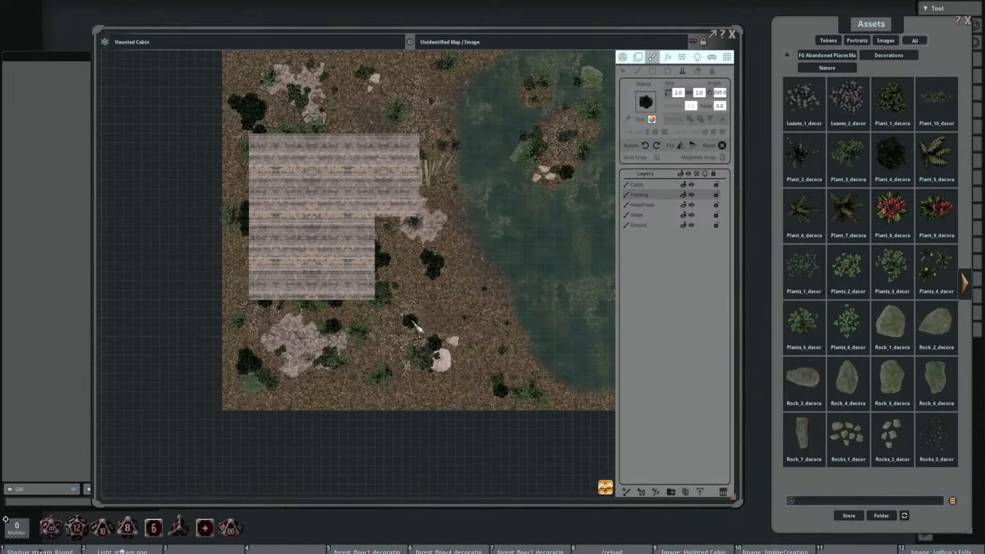
Step: Set the Plant_5 fern stamp to 2 by 2 and stamp overlapping, differently rotated ferns south of the large pale rock
{"action": "scroll", "coordinate": [419, 313], "scroll_direction": "up", "scroll_amount": 1}
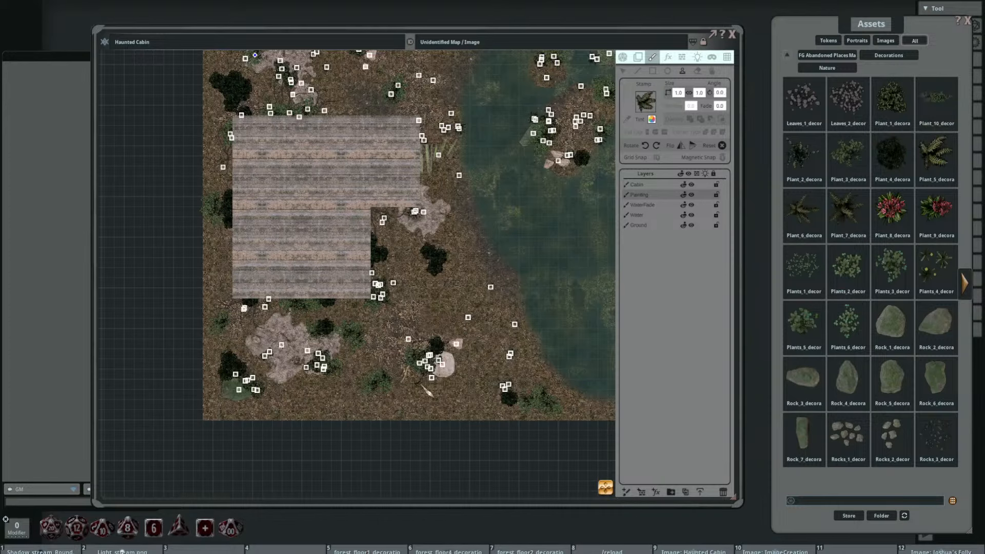
{"action": "scroll", "coordinate": [435, 333], "scroll_direction": "up", "scroll_amount": 3}
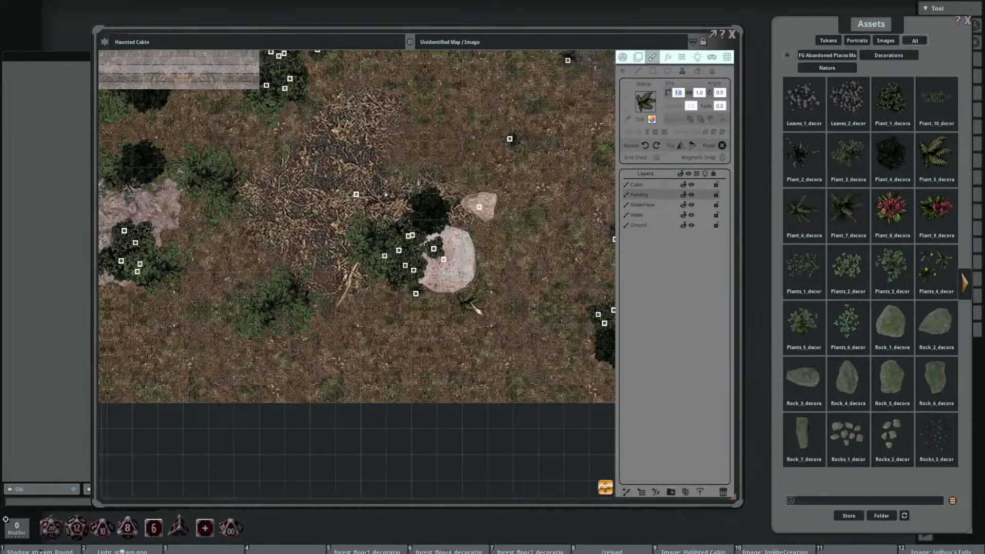
{"action": "key", "text": "Return"}
{"action": "scroll", "coordinate": [447, 331], "scroll_direction": "down", "scroll_amount": 7}
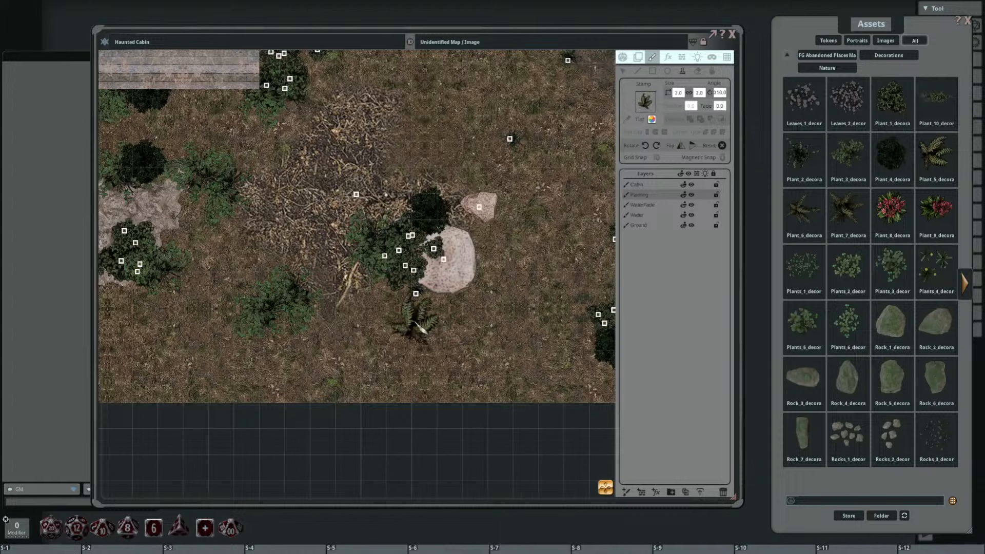
{"action": "scroll", "coordinate": [394, 343], "scroll_direction": "down", "scroll_amount": 12}
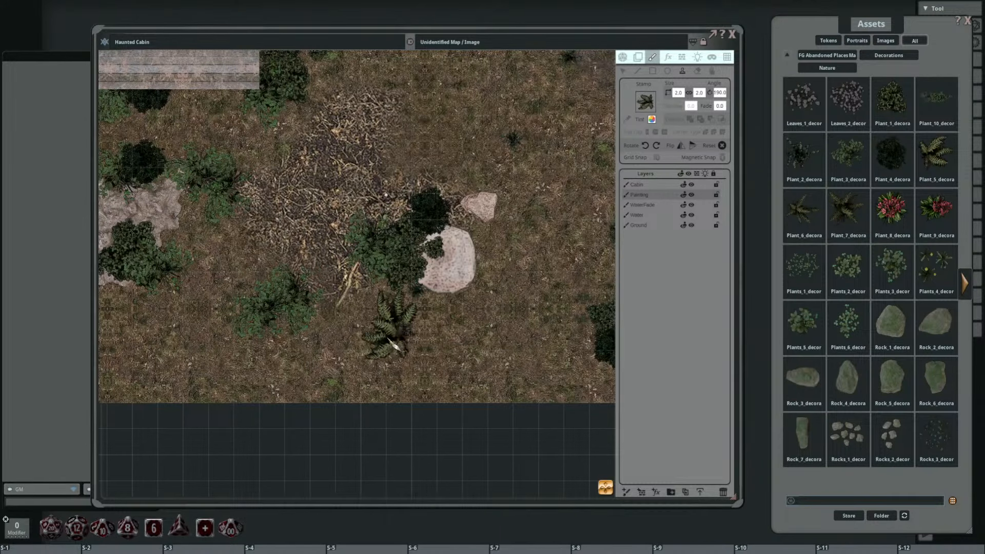
{"action": "scroll", "coordinate": [395, 342], "scroll_direction": "down", "scroll_amount": 13}
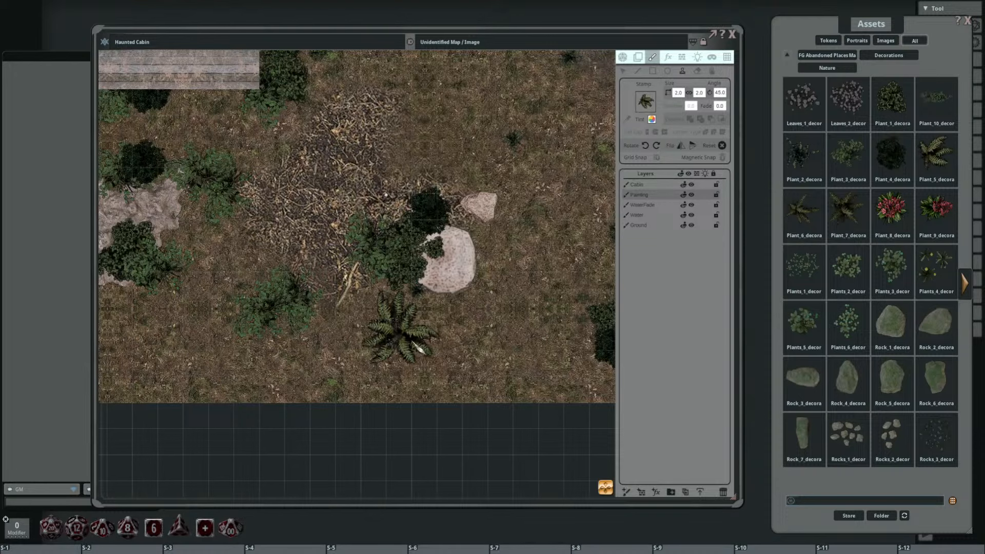
{"action": "left_click", "coordinate": [397, 341]}
Step: Stamp a 2 by 2 fern at the southern edge of the pale mound south of the cabin
{"action": "scroll", "coordinate": [507, 344], "scroll_direction": "down", "scroll_amount": 3}
{"action": "scroll", "coordinate": [281, 343], "scroll_direction": "up", "scroll_amount": 7}
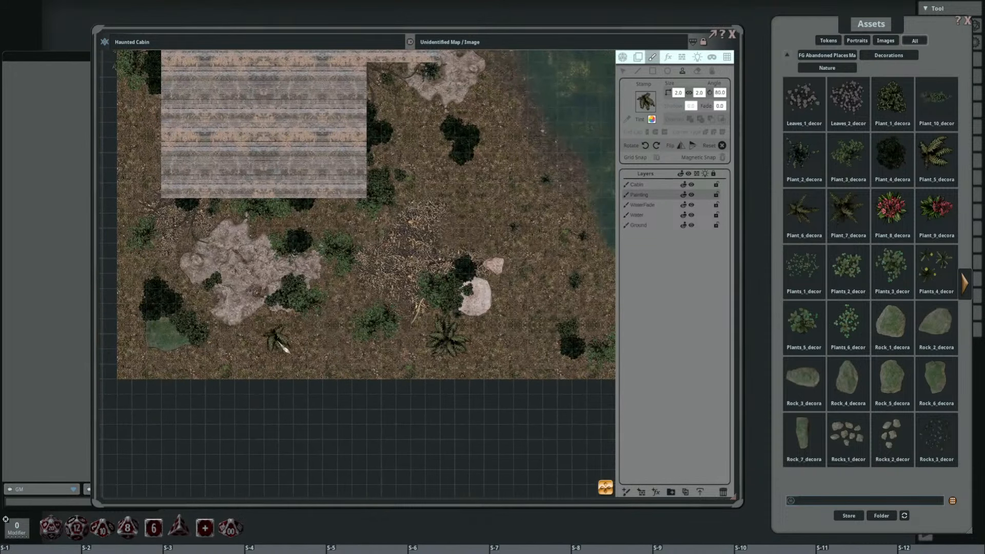
{"action": "scroll", "coordinate": [282, 333], "scroll_direction": "up", "scroll_amount": 18}
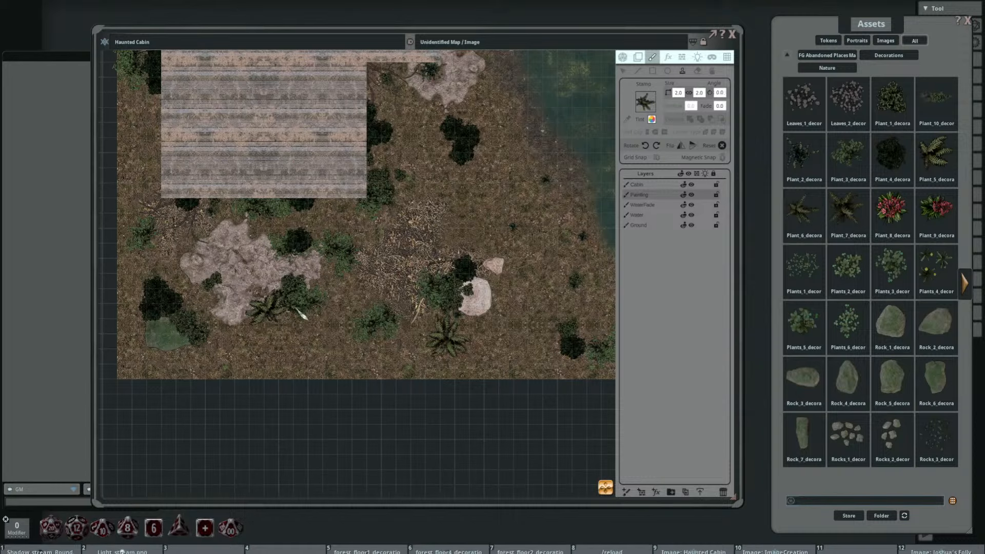
Step: Stamp a 2 by 2 fern over the dark plant near the map's southeastern edge
{"action": "scroll", "coordinate": [281, 333], "scroll_direction": "up", "scroll_amount": 3}
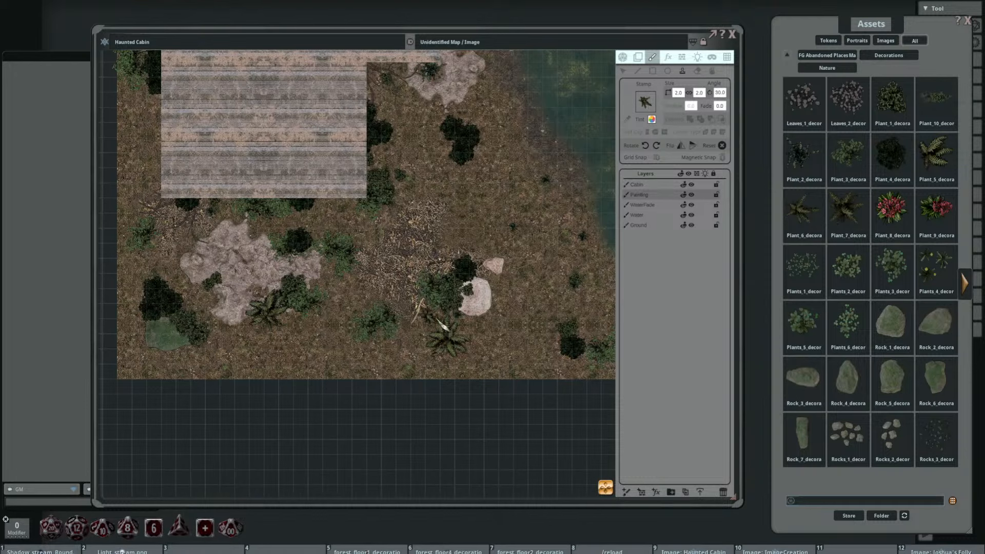
{"action": "left_click_drag", "start_coordinate": [538, 320], "coordinate": [405, 315]}
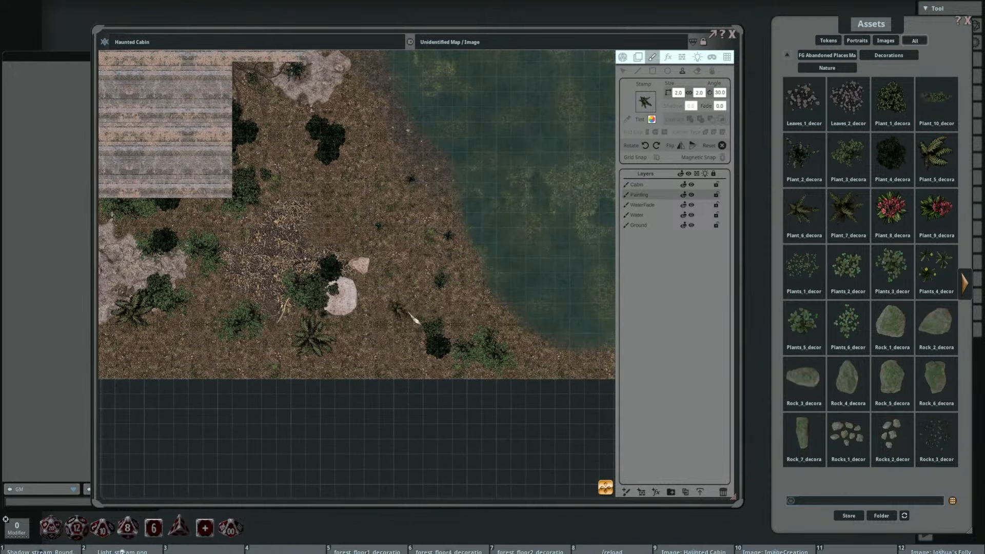
{"action": "scroll", "coordinate": [442, 335], "scroll_direction": "up", "scroll_amount": 7}
{"action": "scroll", "coordinate": [368, 206], "scroll_direction": "up", "scroll_amount": 3}
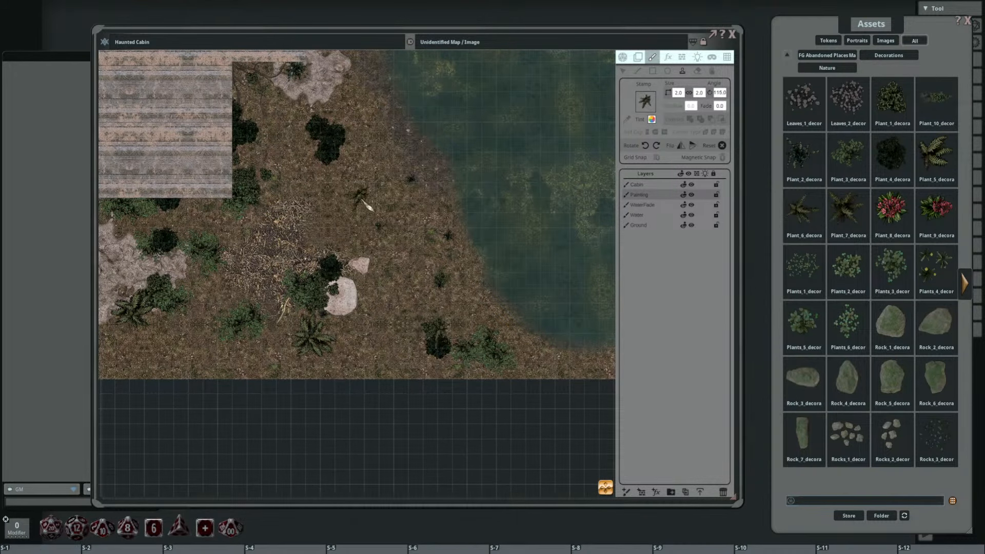
Step: Stamp overlapping 2 by 2 ferns at different rotations on the ground near the lake's western shore, northeast of the pale rocks
{"action": "left_click", "coordinate": [404, 201]}
{"action": "scroll", "coordinate": [430, 211], "scroll_direction": "up", "scroll_amount": 1}
{"action": "left_click", "coordinate": [421, 214]}
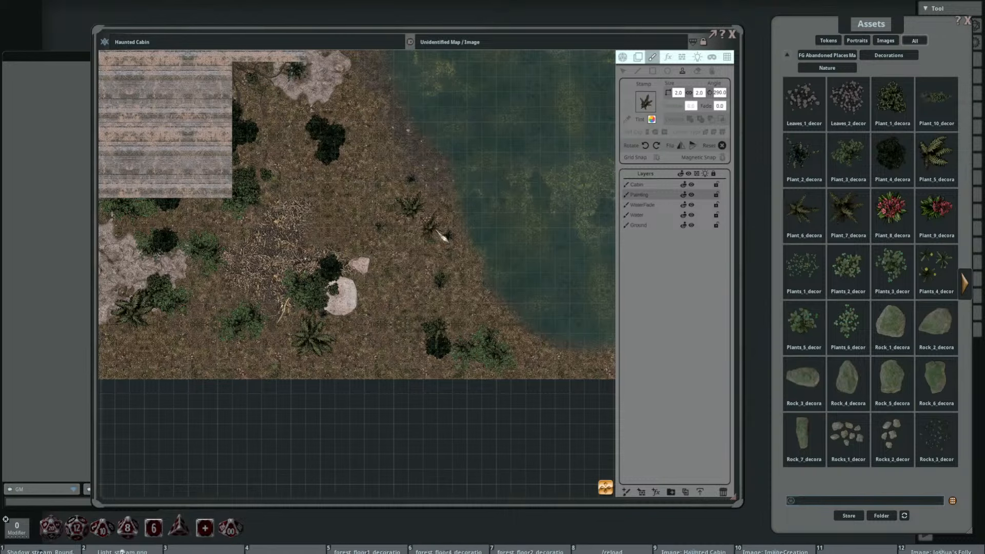
{"action": "scroll", "coordinate": [418, 234], "scroll_direction": "up", "scroll_amount": 13}
{"action": "scroll", "coordinate": [482, 182], "scroll_direction": "up", "scroll_amount": 4}
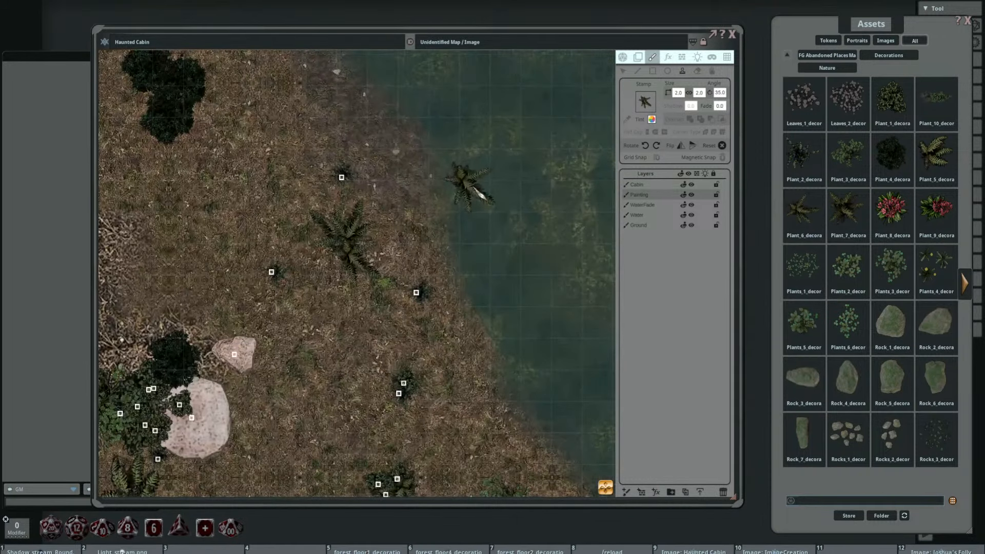
{"action": "scroll", "coordinate": [340, 273], "scroll_direction": "up", "scroll_amount": 11}
{"action": "left_click", "coordinate": [338, 271]}
{"action": "left_click_drag", "start_coordinate": [235, 224], "coordinate": [367, 191]}
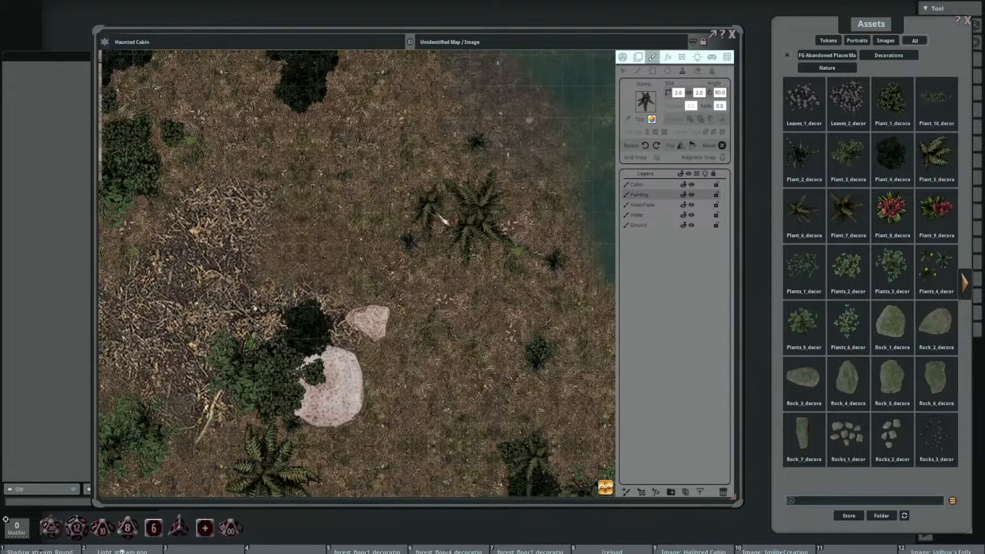
Step: Stamp overlapping ferns at different rotations on the western edge of the twig-covered patch southeast of the cabin
{"action": "scroll", "coordinate": [442, 212], "scroll_direction": "up", "scroll_amount": 3}
{"action": "scroll", "coordinate": [360, 199], "scroll_direction": "down", "scroll_amount": 3}
{"action": "left_click_drag", "start_coordinate": [207, 235], "coordinate": [422, 234]}
{"action": "scroll", "coordinate": [342, 225], "scroll_direction": "down", "scroll_amount": 3}
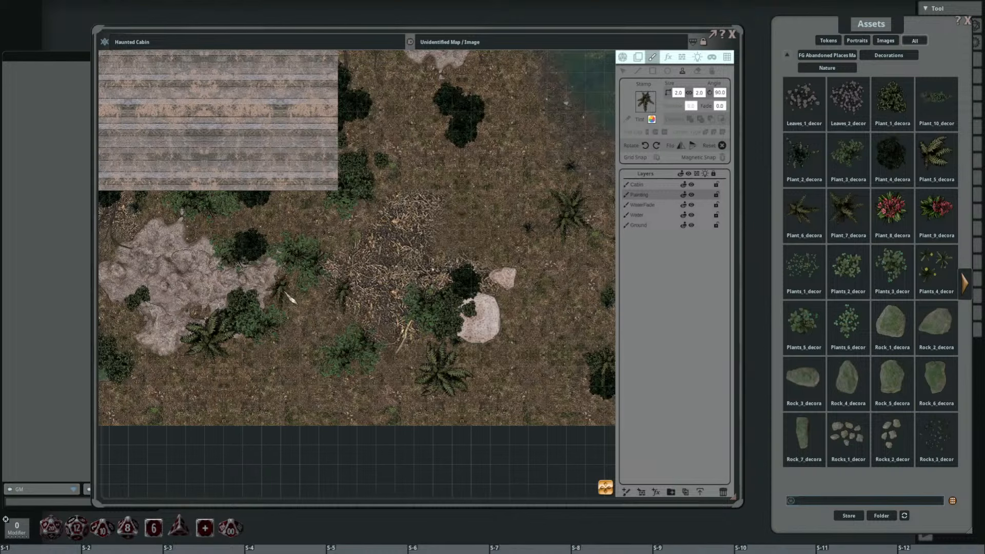
{"action": "scroll", "coordinate": [351, 283], "scroll_direction": "up", "scroll_amount": 7}
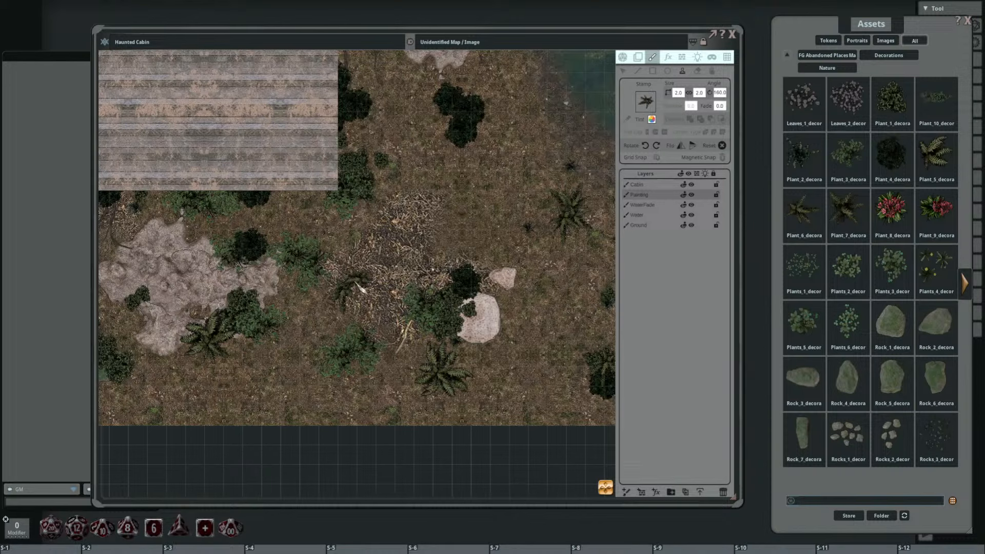
Step: Stamp 2 by 2 Plant_7 plants at different rotations over the ferns and northern edge of the twig-covered patch southeast of the cabin
{"action": "left_click", "coordinate": [847, 205]}
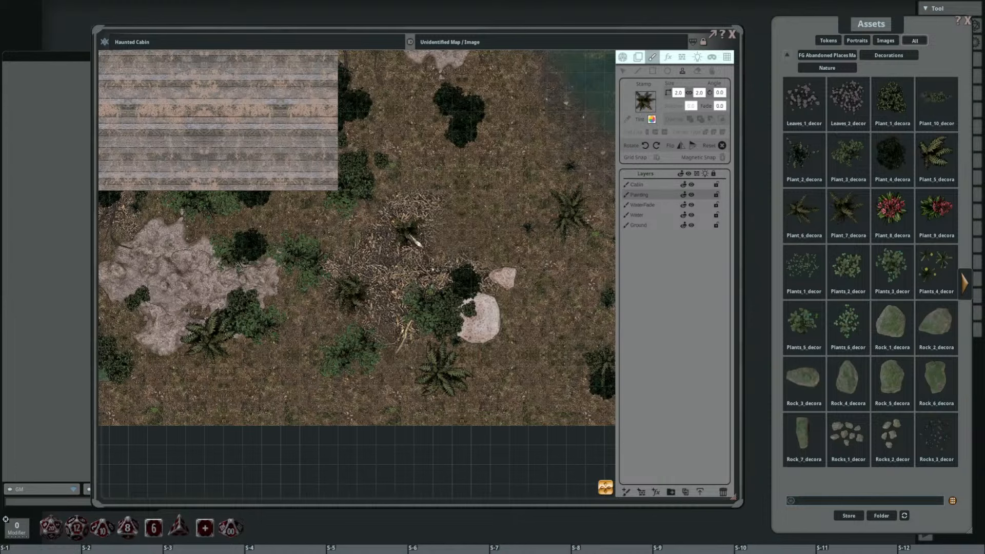
{"action": "scroll", "coordinate": [394, 240], "scroll_direction": "up", "scroll_amount": 5}
{"action": "left_click", "coordinate": [369, 275]}
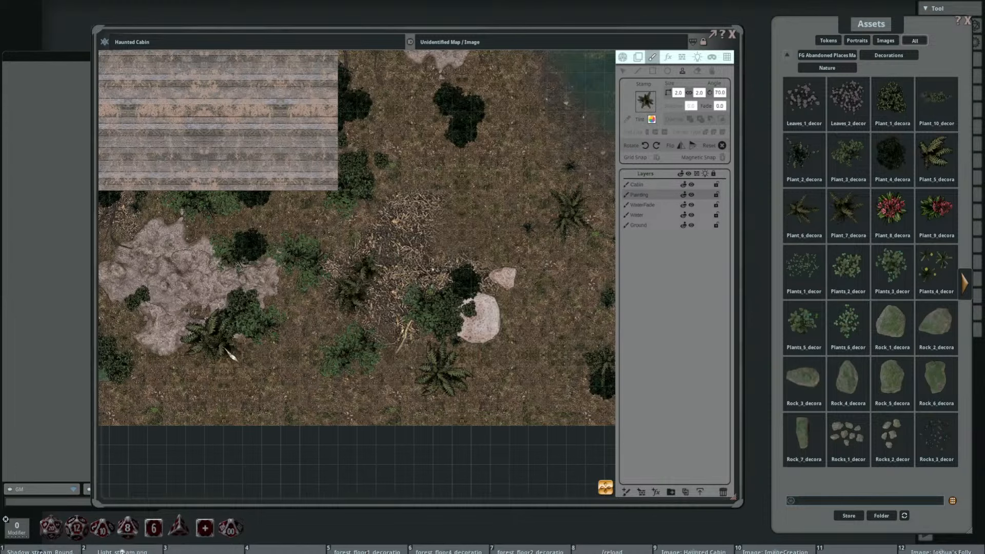
{"action": "scroll", "coordinate": [479, 367], "scroll_direction": "down", "scroll_amount": 4}
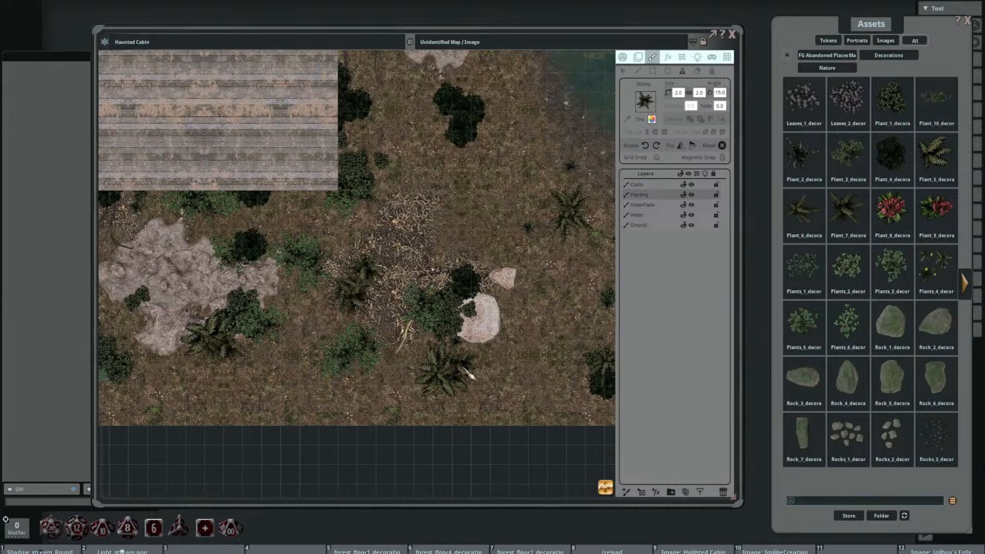
{"action": "left_click", "coordinate": [573, 204]}
{"action": "scroll", "coordinate": [412, 252], "scroll_direction": "down", "scroll_amount": 7}
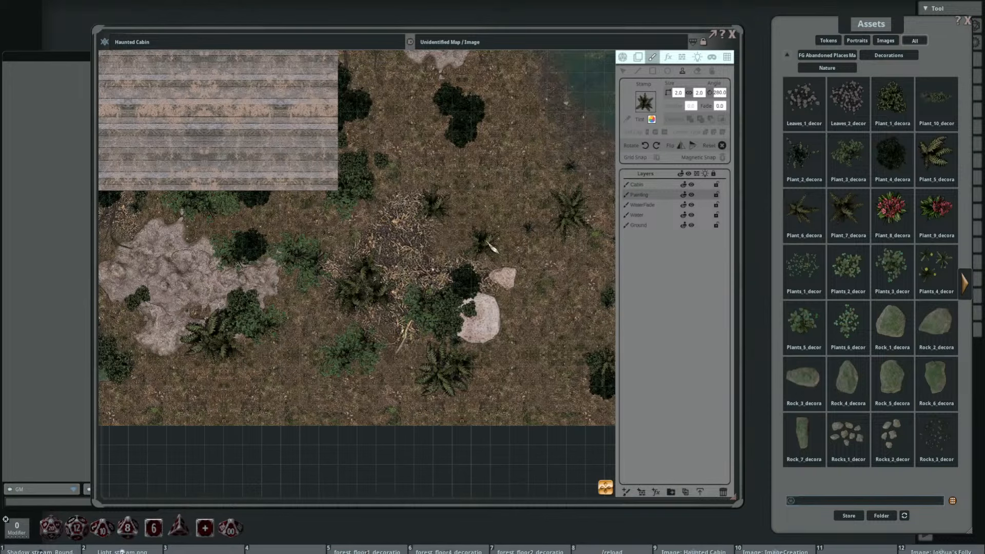
Step: Stamp a 2 by 2 Plant_7 plant beside the pale rocks north of the cabin
{"action": "scroll", "coordinate": [492, 274], "scroll_direction": "down", "scroll_amount": 3}
{"action": "left_click_drag", "start_coordinate": [501, 275], "coordinate": [487, 360]}
{"action": "left_click_drag", "start_coordinate": [501, 197], "coordinate": [504, 236]}
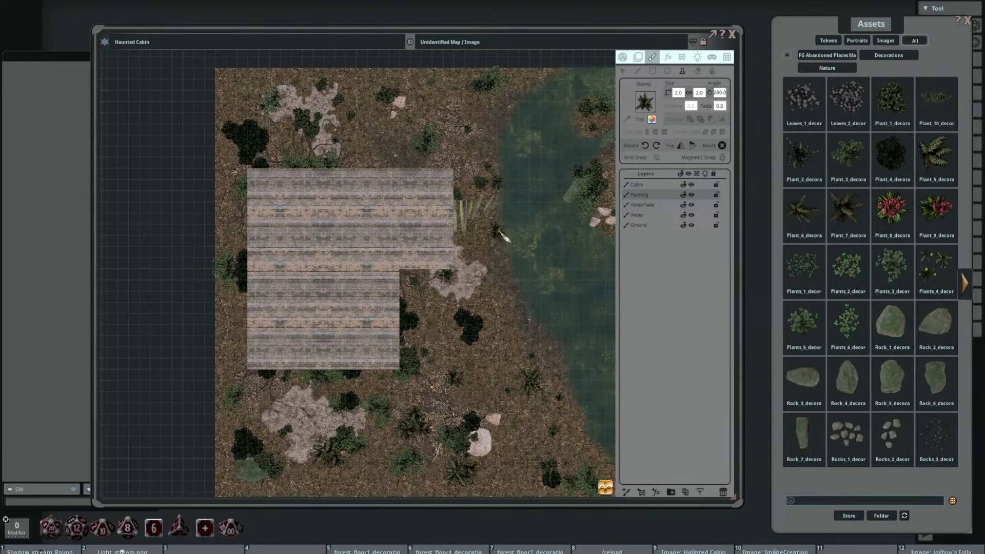
{"action": "key", "text": "shift"}
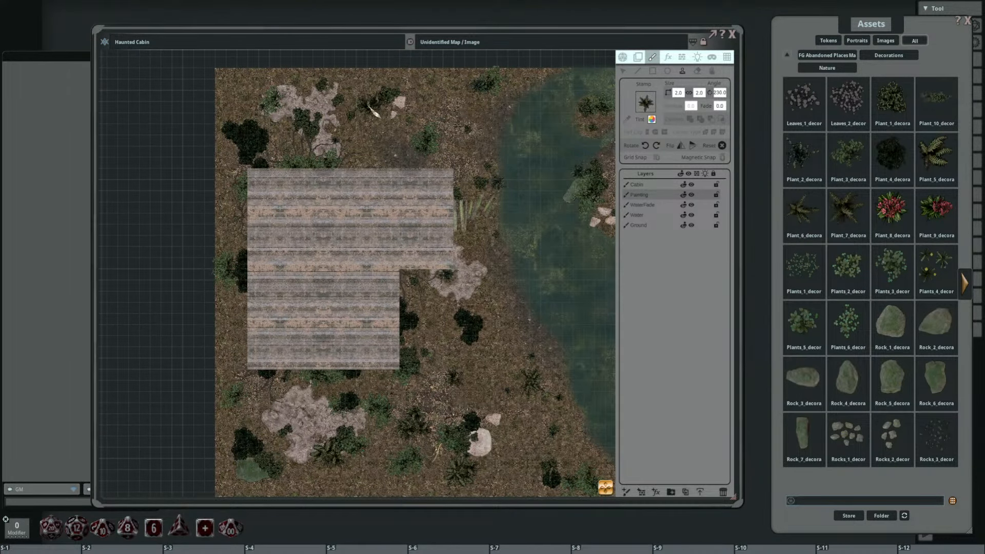
{"action": "left_click", "coordinate": [375, 111]}
{"action": "scroll", "coordinate": [434, 91], "scroll_direction": "down", "scroll_amount": 1}
{"action": "scroll", "coordinate": [434, 91], "scroll_direction": "down", "scroll_amount": 9}
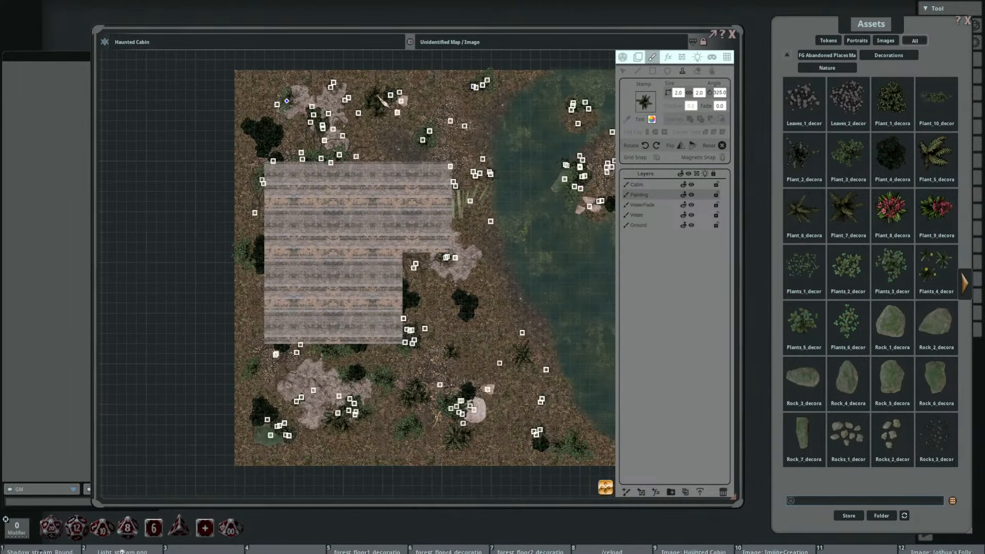
{"action": "scroll", "coordinate": [517, 213], "scroll_direction": "up", "scroll_amount": 4}
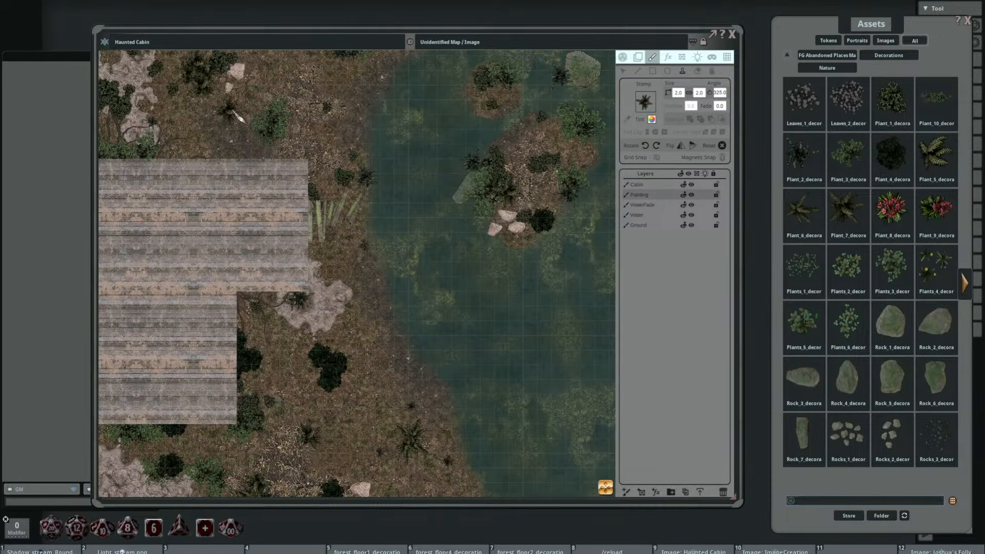
Step: Stamp 2 by 2 Plant_7 plants at different rotations around the cabin's northwestern corner and along its western wall
{"action": "left_click_drag", "start_coordinate": [186, 122], "coordinate": [293, 152]}
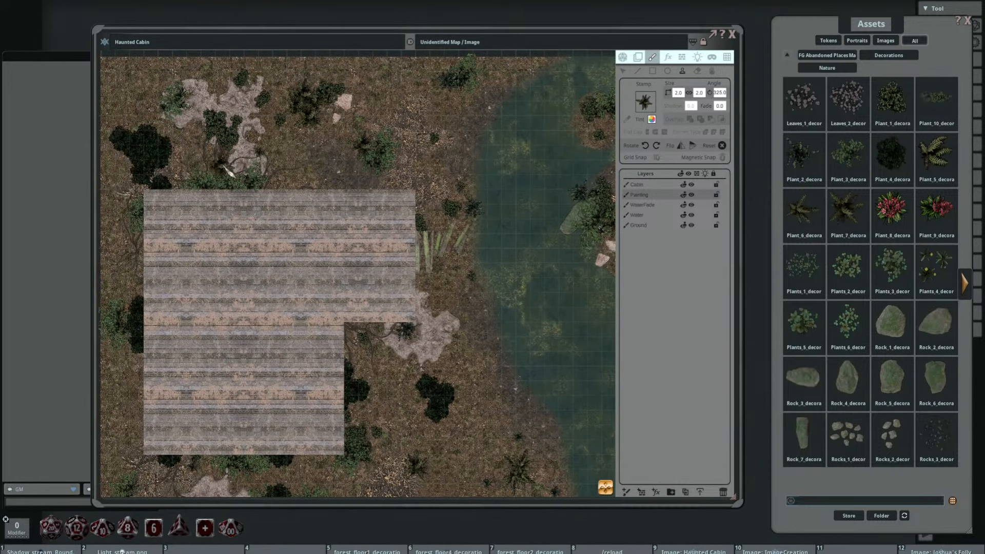
{"action": "scroll", "coordinate": [177, 180], "scroll_direction": "up", "scroll_amount": 5}
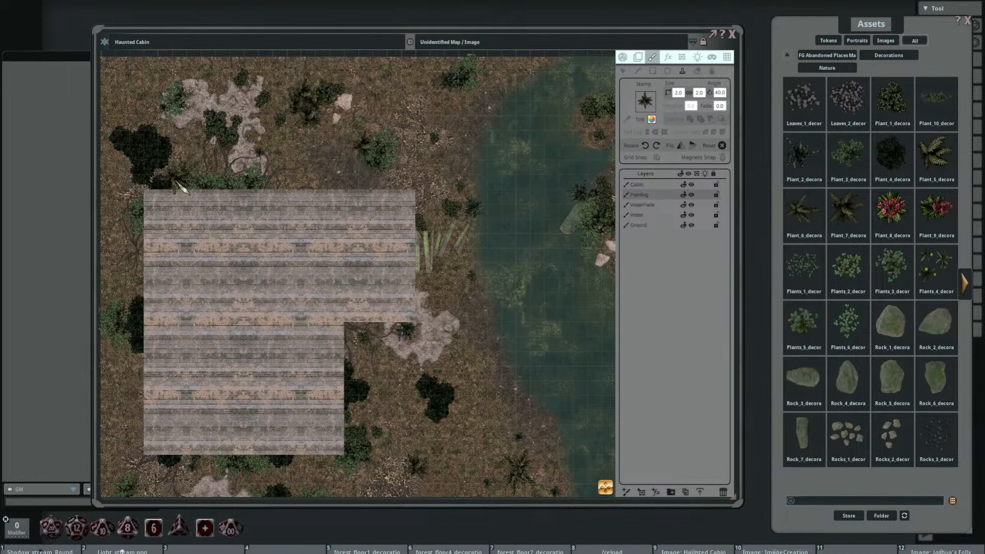
{"action": "left_click_drag", "start_coordinate": [276, 184], "coordinate": [364, 111]}
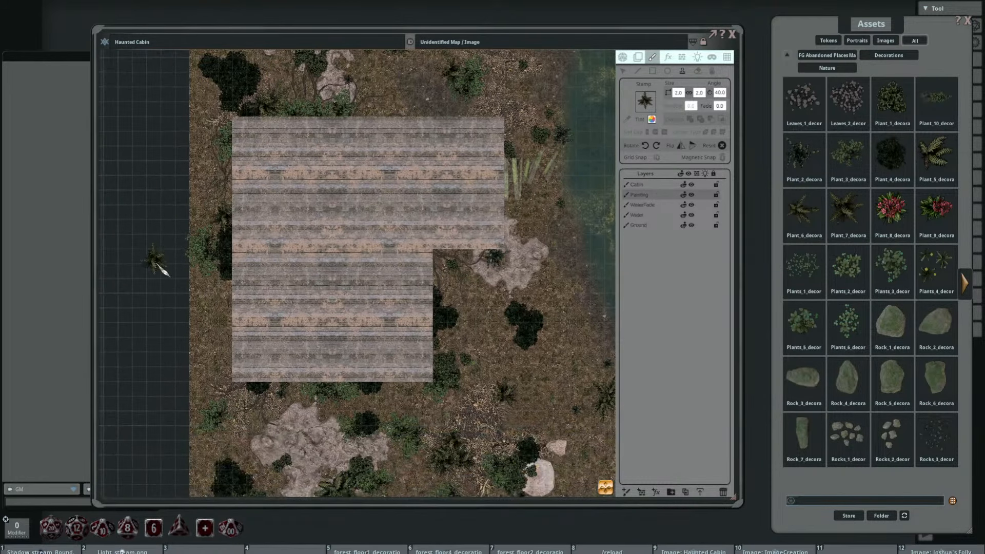
{"action": "scroll", "coordinate": [177, 259], "scroll_direction": "up", "scroll_amount": 4}
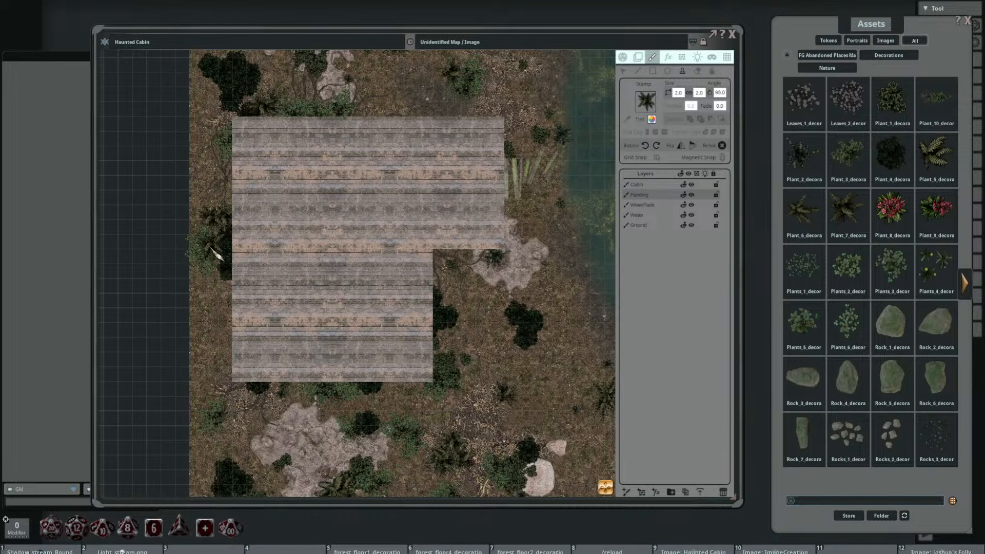
{"action": "left_click", "coordinate": [211, 345]}
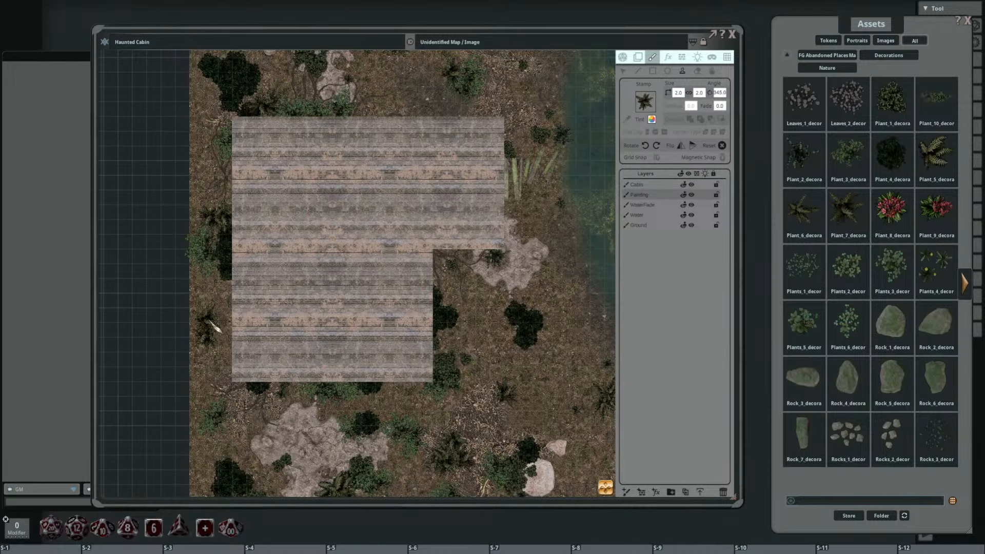
{"action": "scroll", "coordinate": [196, 286], "scroll_direction": "down", "scroll_amount": 4}
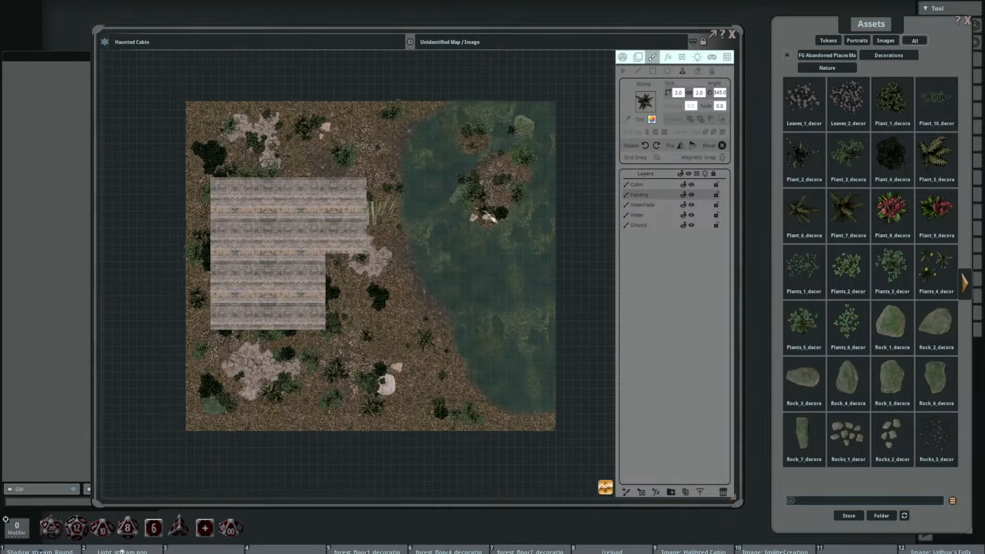
Step: Return to the top-level asset folders and search all assets for "log"
{"action": "left_click", "coordinate": [787, 54]}
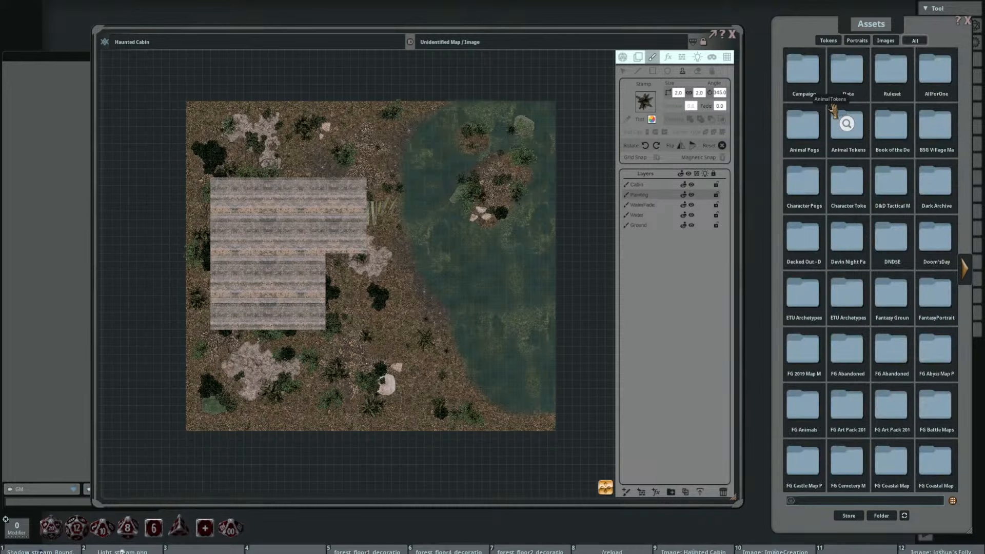
{"action": "left_click", "coordinate": [966, 276]}
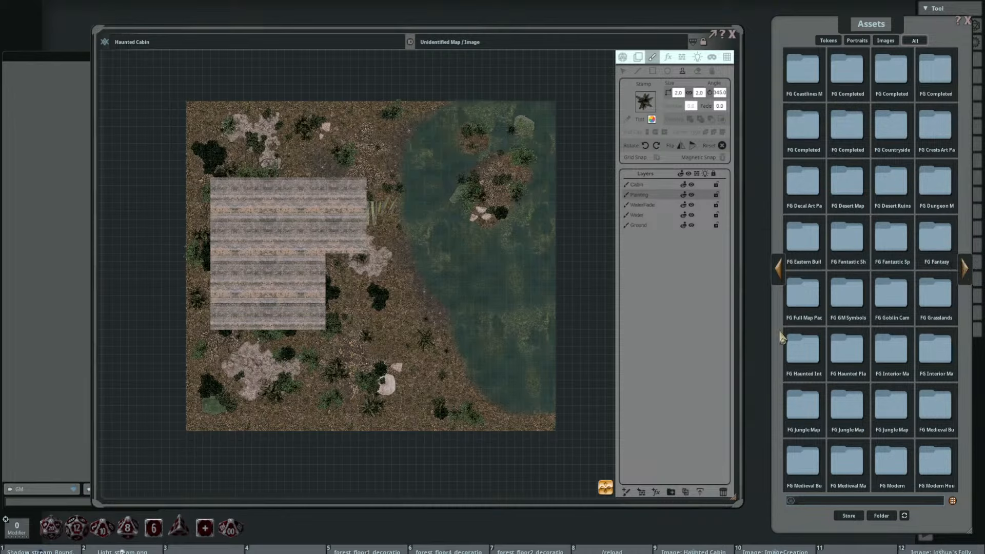
{"action": "left_click", "coordinate": [779, 267]}
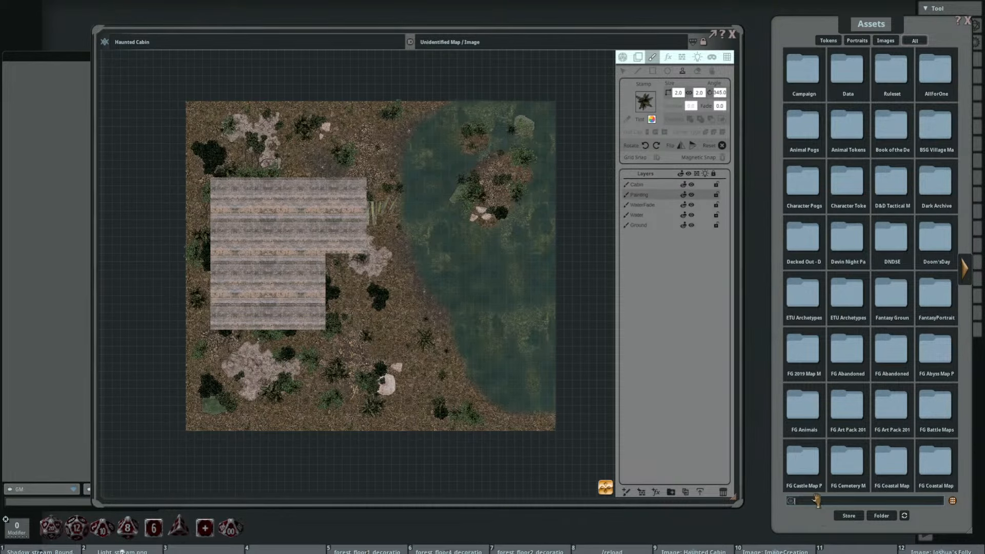
{"action": "key", "text": "Return"}
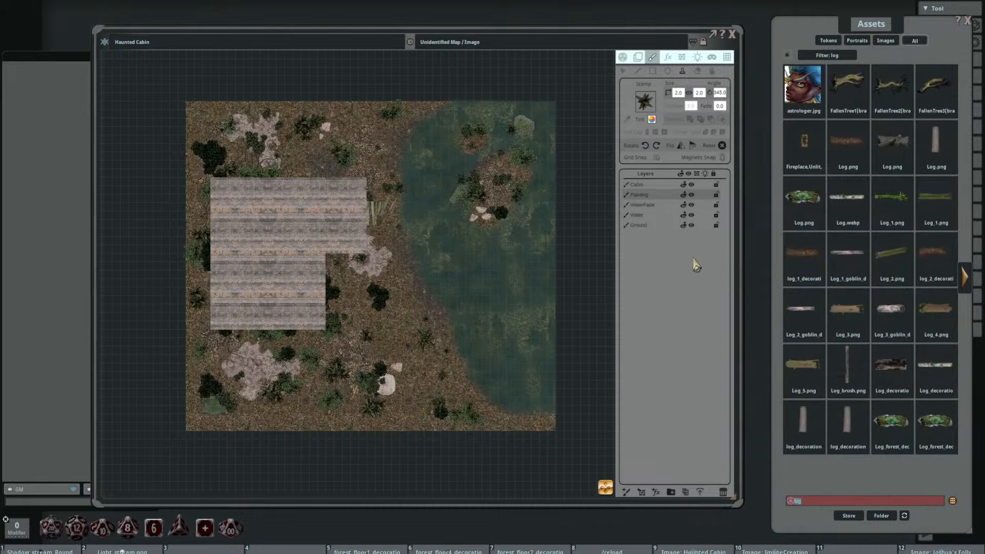
Step: Preview several log assets, including Log_5, Log_grass and Log_leaves, to compare their look for the forest floor
{"action": "left_click", "coordinate": [801, 362]}
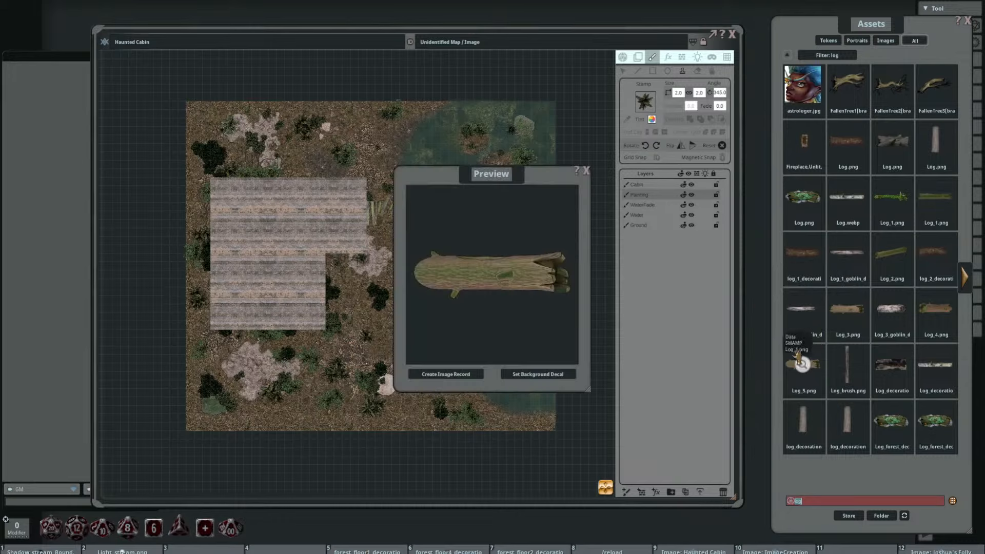
{"action": "left_click", "coordinate": [587, 171]}
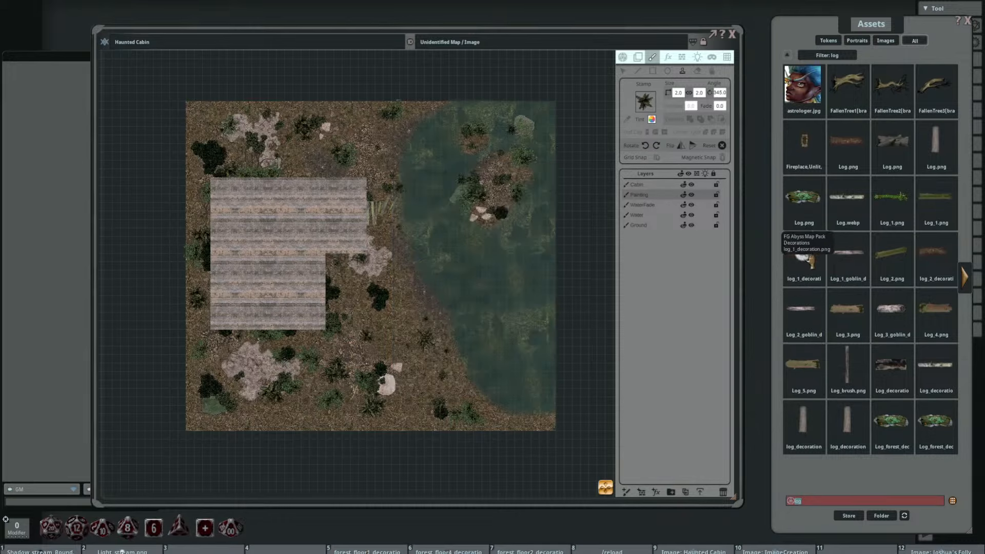
{"action": "left_click", "coordinate": [891, 306]}
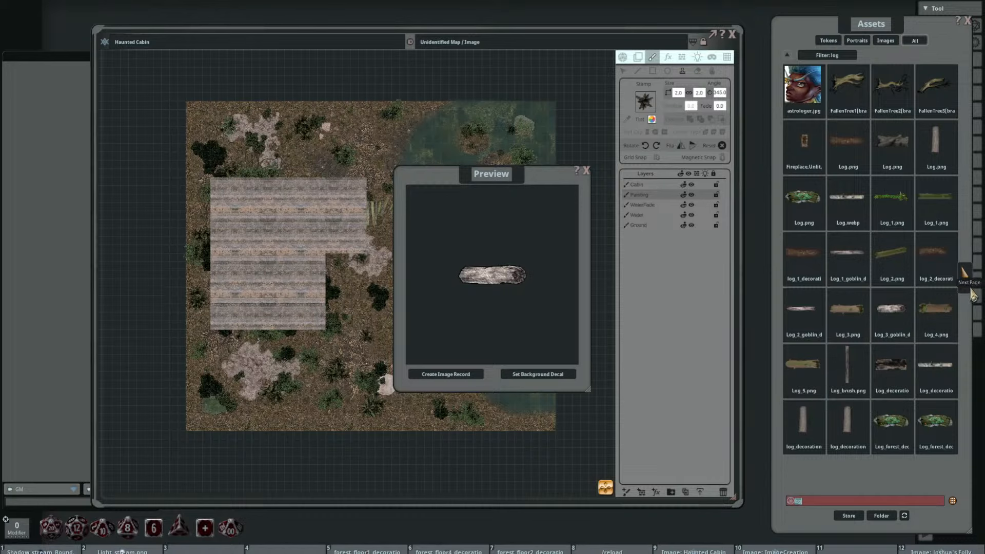
{"action": "left_click", "coordinate": [583, 175]}
{"action": "left_click", "coordinate": [790, 72]}
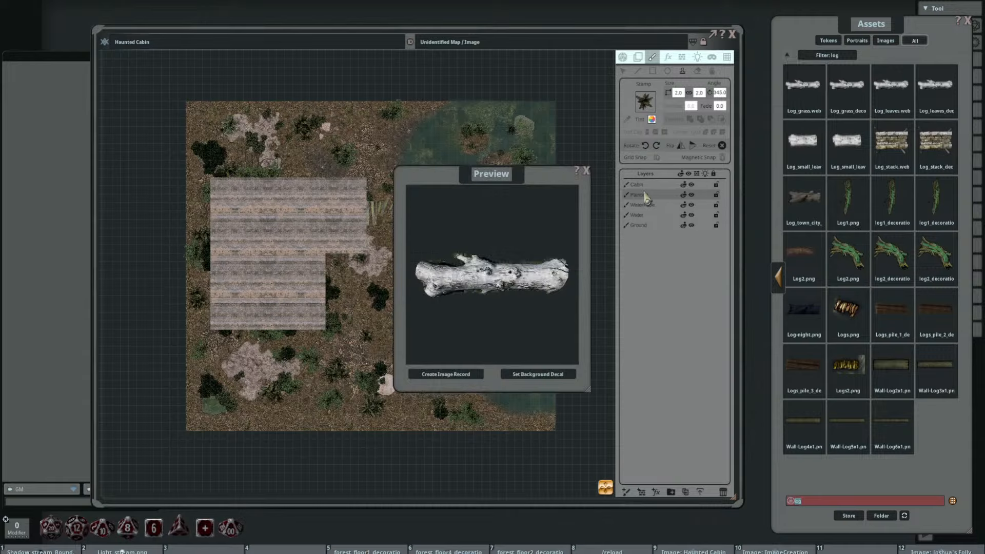
{"action": "left_click", "coordinate": [586, 171]}
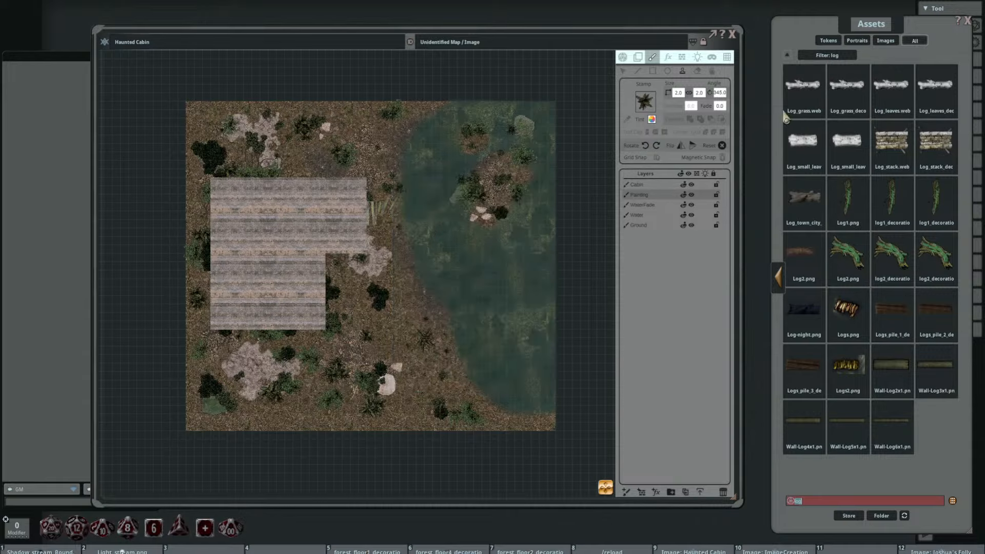
{"action": "left_click", "coordinate": [895, 88]}
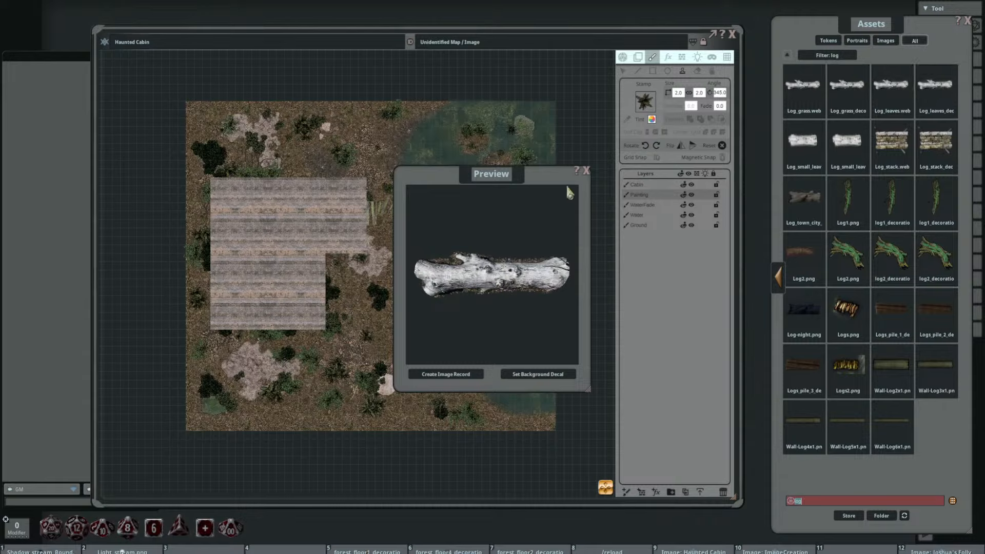
{"action": "left_click", "coordinate": [587, 171]}
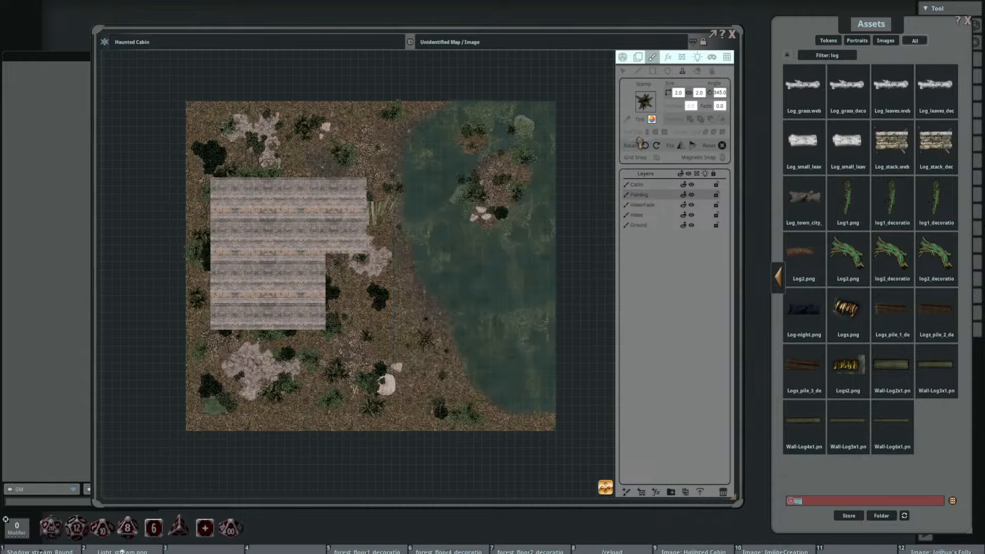
Step: Load a white log as a 7 by 3 stamp and try it at different rotations near the cabin's northeastern corner
{"action": "left_click_drag", "start_coordinate": [656, 109], "coordinate": [647, 104]}
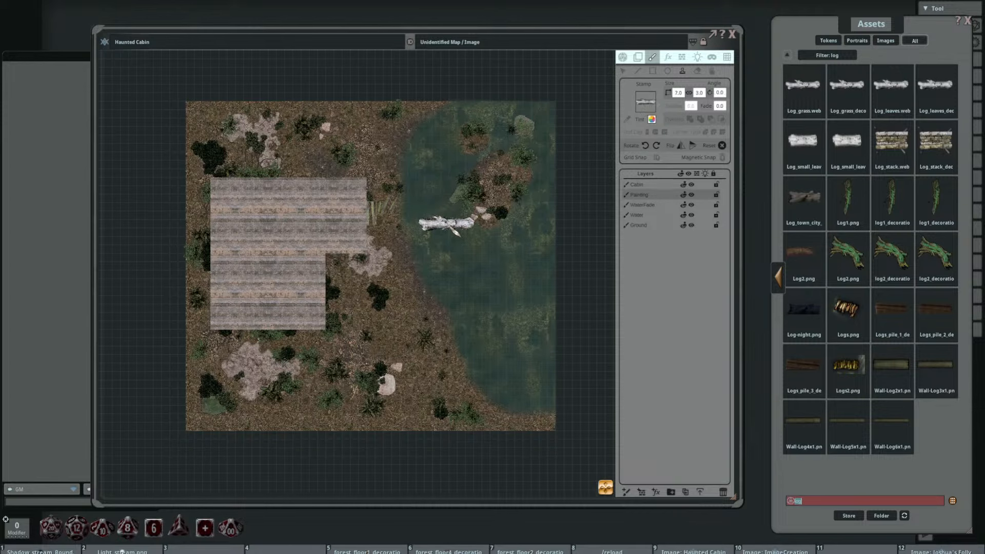
{"action": "left_click_drag", "start_coordinate": [459, 250], "coordinate": [450, 195]}
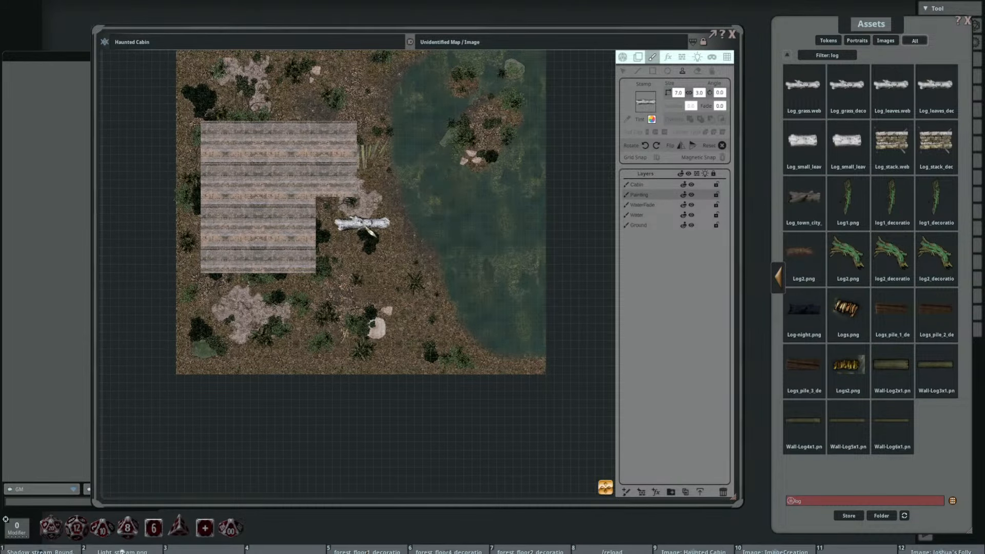
{"action": "scroll", "coordinate": [363, 224], "scroll_direction": "up", "scroll_amount": 2}
{"action": "left_click_drag", "start_coordinate": [398, 203], "coordinate": [465, 277]}
{"action": "scroll", "coordinate": [414, 158], "scroll_direction": "up", "scroll_amount": 5}
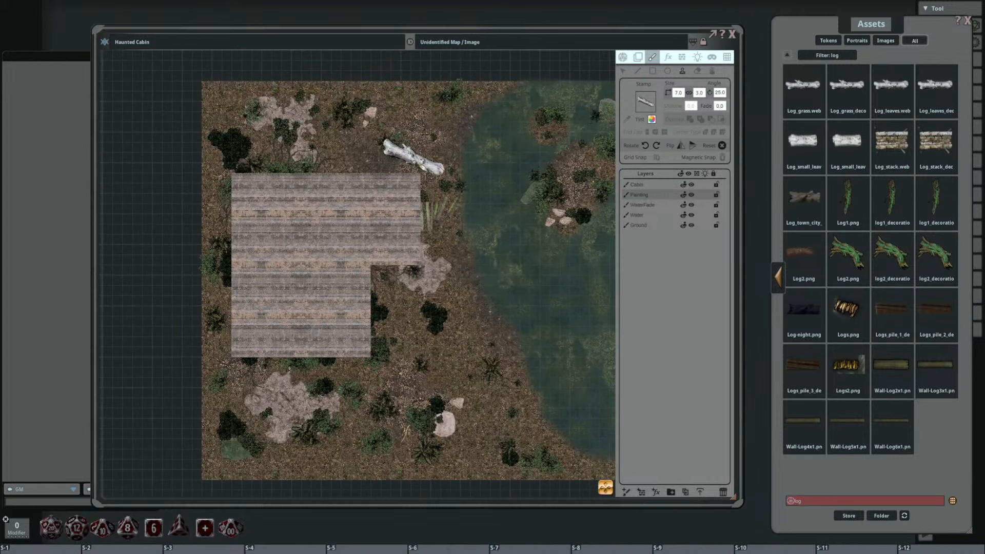
{"action": "scroll", "coordinate": [414, 157], "scroll_direction": "up", "scroll_amount": 4}
{"action": "scroll", "coordinate": [418, 158], "scroll_direction": "up", "scroll_amount": 2}
{"action": "scroll", "coordinate": [428, 152], "scroll_direction": "up", "scroll_amount": 4}
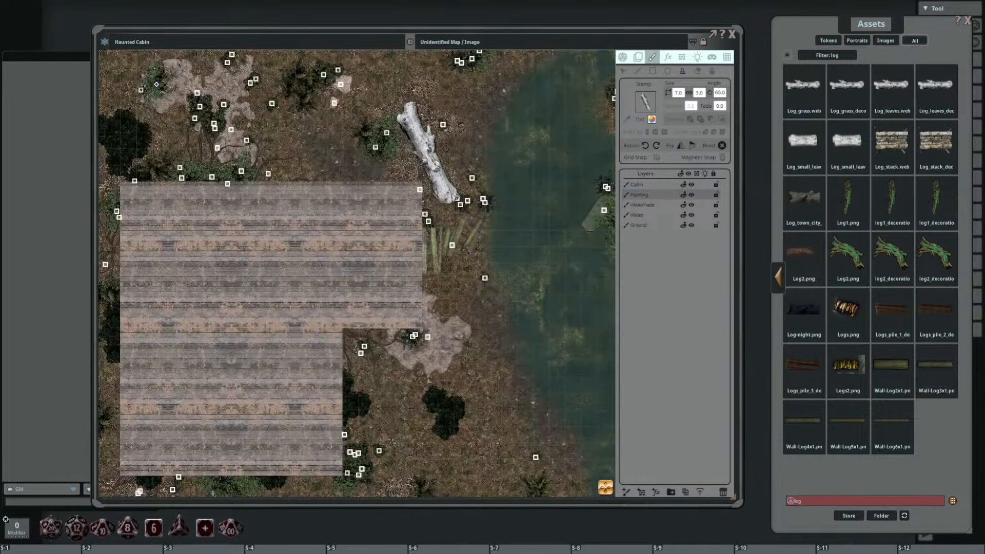
{"action": "scroll", "coordinate": [427, 153], "scroll_direction": "up", "scroll_amount": 2}
{"action": "scroll", "coordinate": [427, 153], "scroll_direction": "up", "scroll_amount": 3}
{"action": "scroll", "coordinate": [427, 153], "scroll_direction": "down", "scroll_amount": 3}
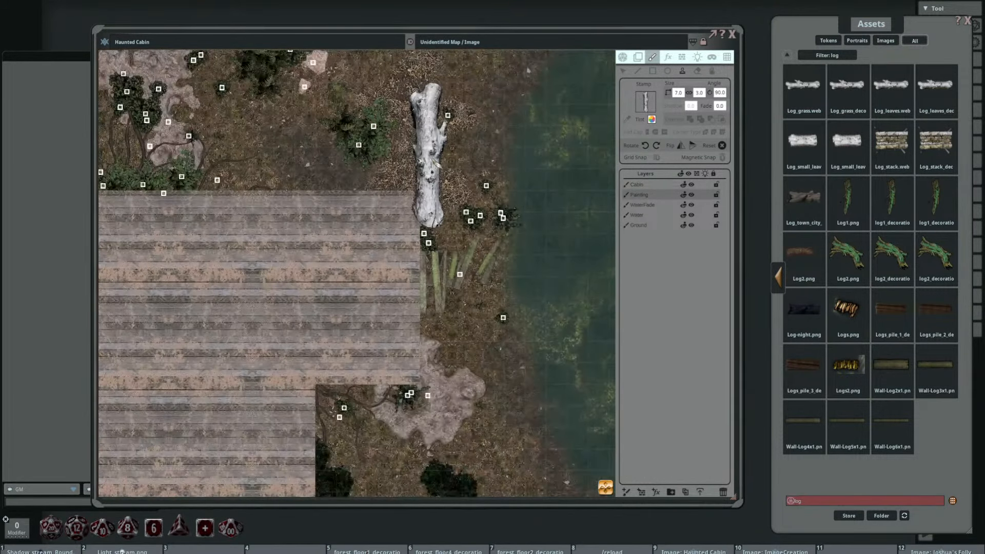
{"action": "scroll", "coordinate": [431, 154], "scroll_direction": "down", "scroll_amount": 4}
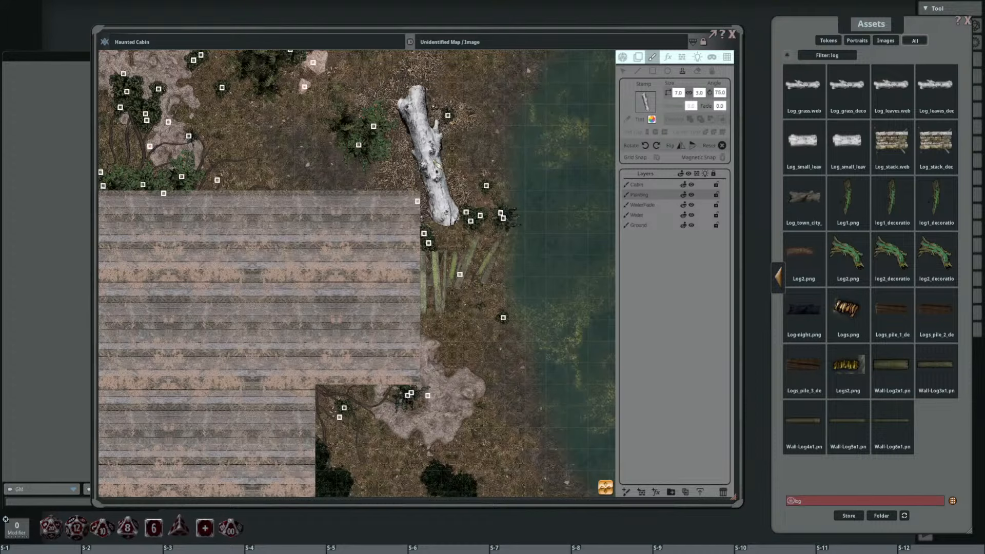
Step: Stamp the 7 by 3 log at 325° on the Ground layer, north of the cabin and east of the pale rocks, and switch to selection
{"action": "left_click", "coordinate": [647, 230]}
{"action": "scroll", "coordinate": [484, 253], "scroll_direction": "up", "scroll_amount": 3}
{"action": "scroll", "coordinate": [482, 182], "scroll_direction": "down", "scroll_amount": 13}
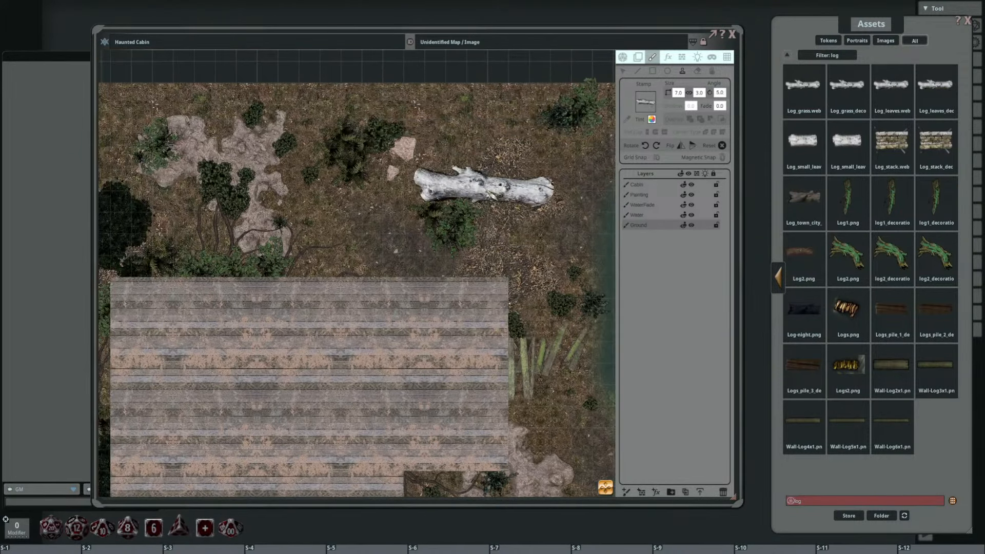
{"action": "scroll", "coordinate": [484, 186], "scroll_direction": "down", "scroll_amount": 8}
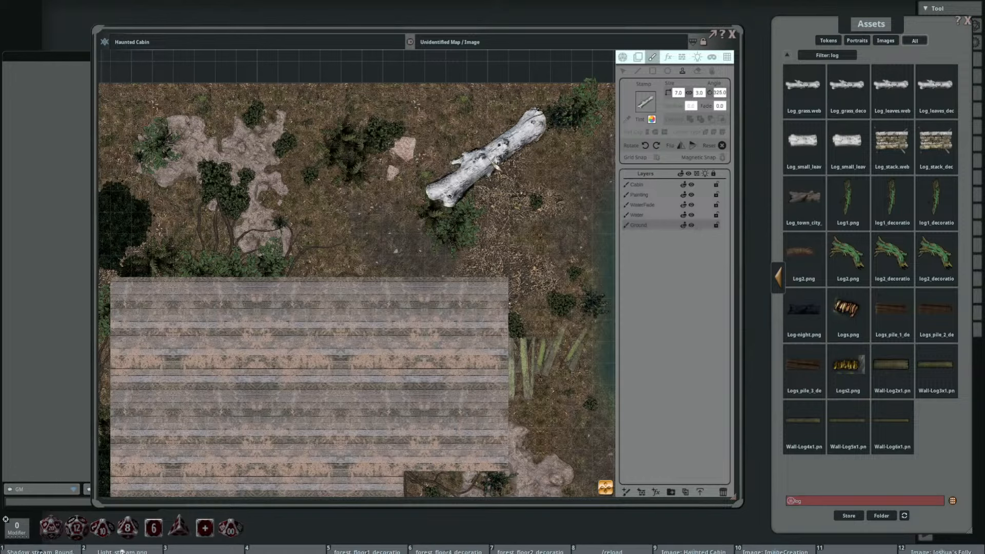
{"action": "left_click", "coordinate": [485, 157]}
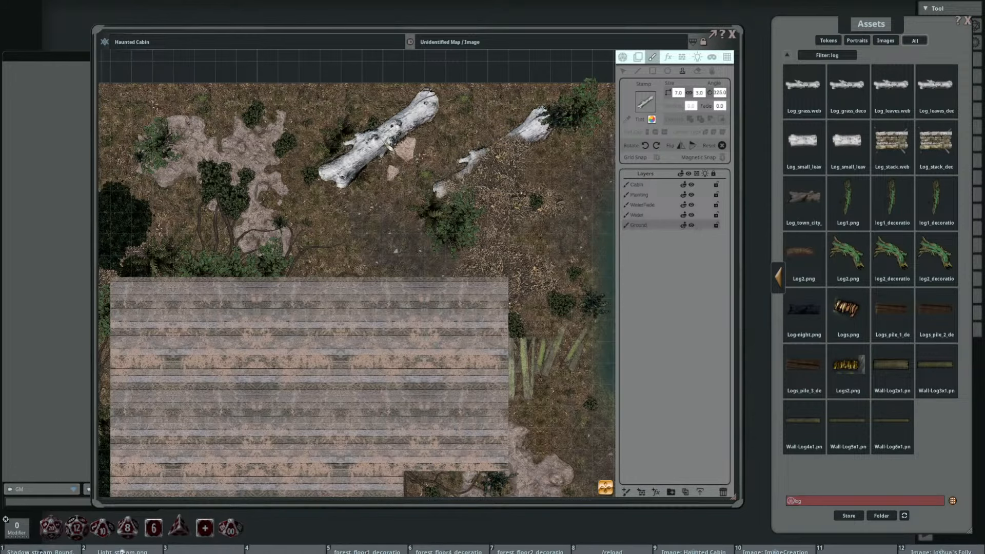
{"action": "left_click", "coordinate": [624, 72]}
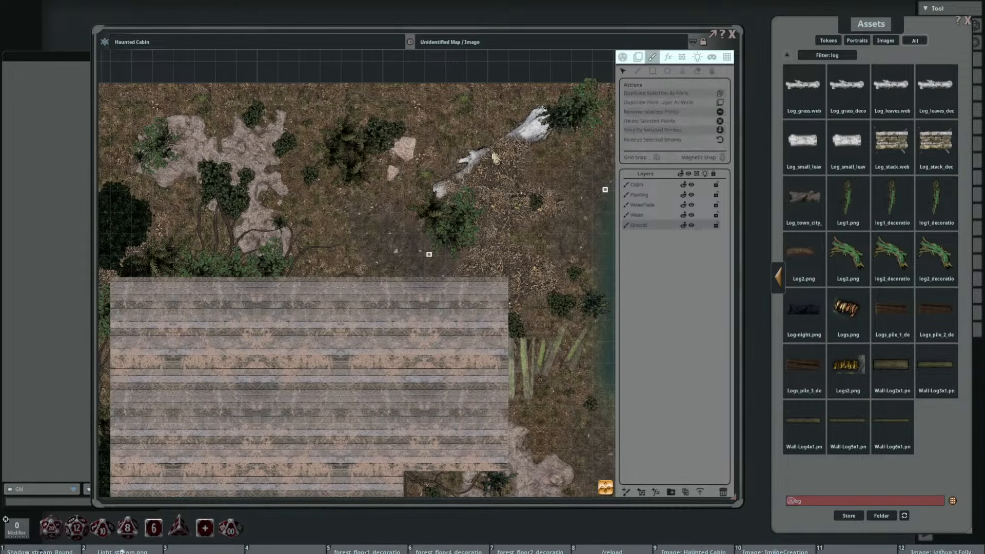
Step: Move the large white log on the Ground layer slightly northwest, closer to the pale rocks north of the cabin
{"action": "left_click_drag", "start_coordinate": [494, 155], "coordinate": [472, 148]}
{"action": "scroll", "coordinate": [526, 157], "scroll_direction": "up", "scroll_amount": 2}
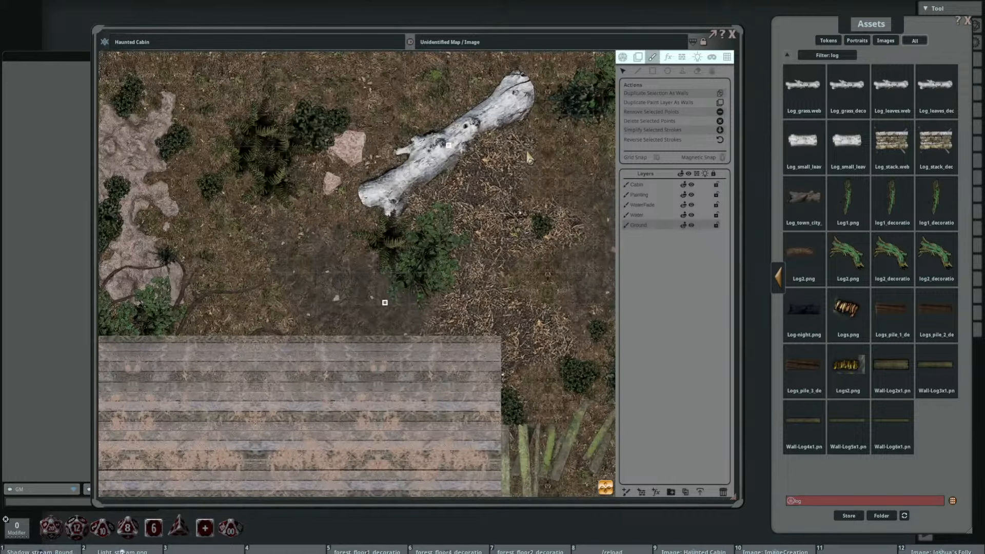
{"action": "scroll", "coordinate": [541, 216], "scroll_direction": "down", "scroll_amount": 5}
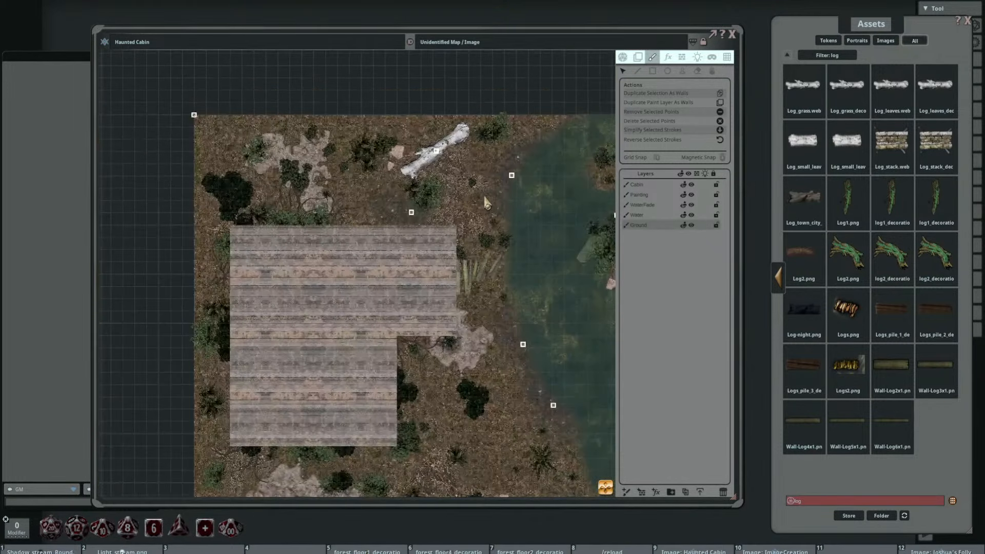
Step: Stamp Log_small_leaves_decoration as a 4 by 2 log at 70° on the Ground layer, south of the cabin beside the pale dirt mound
{"action": "left_click_drag", "start_coordinate": [475, 227], "coordinate": [441, 272]}
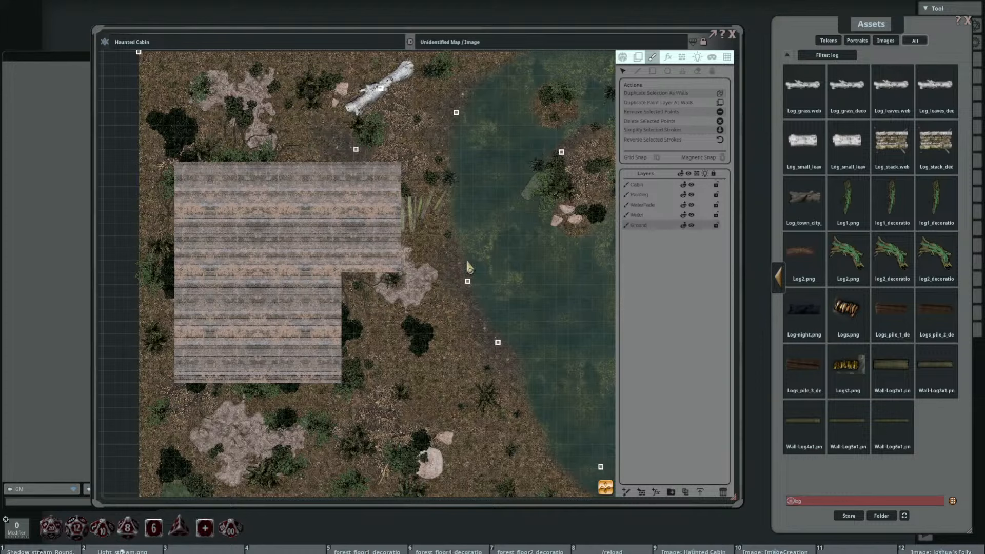
{"action": "left_click", "coordinate": [846, 141]}
{"action": "left_click", "coordinate": [682, 71]}
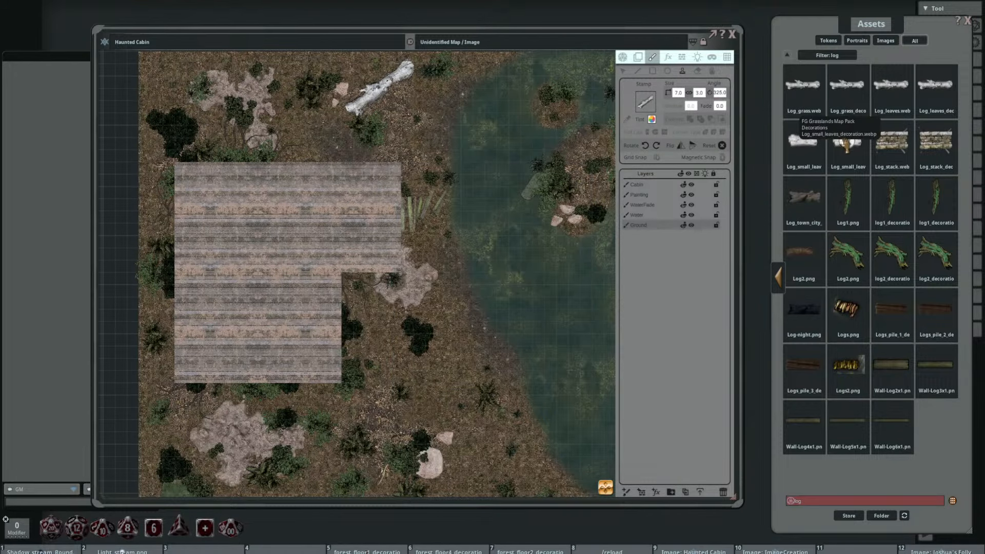
{"action": "left_click_drag", "start_coordinate": [392, 196], "coordinate": [476, 162]}
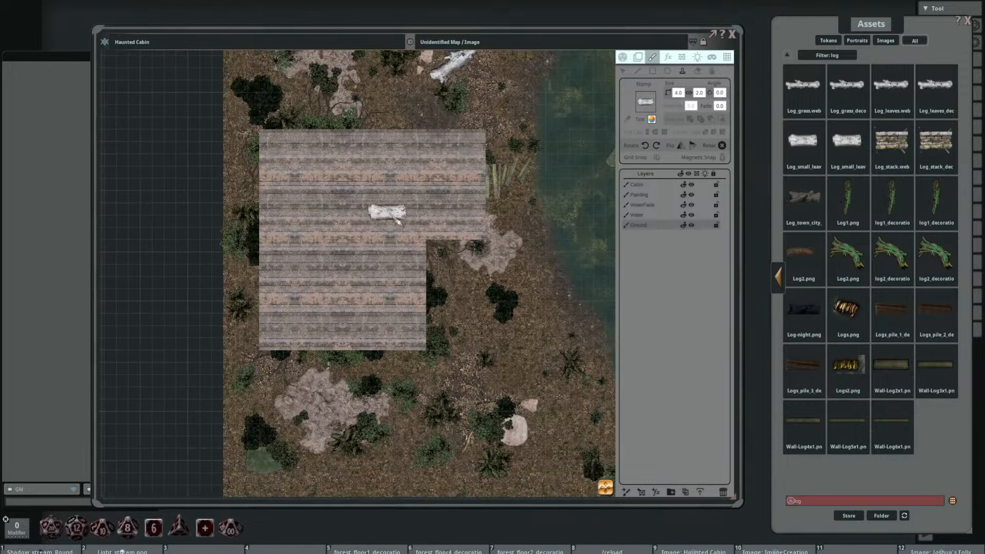
{"action": "left_click_drag", "start_coordinate": [414, 213], "coordinate": [342, 136]}
{"action": "scroll", "coordinate": [332, 364], "scroll_direction": "up", "scroll_amount": 2}
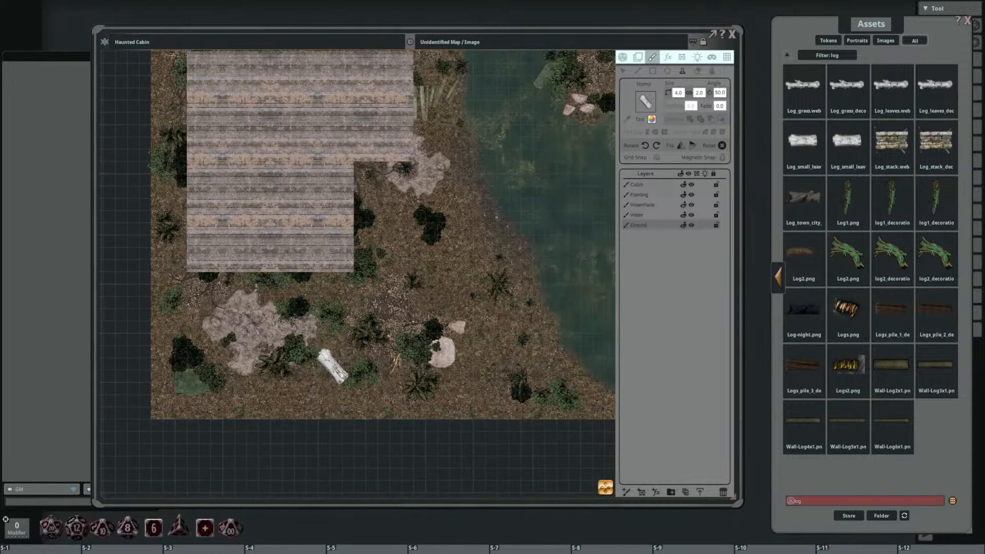
{"action": "scroll", "coordinate": [333, 364], "scroll_direction": "up", "scroll_amount": 2}
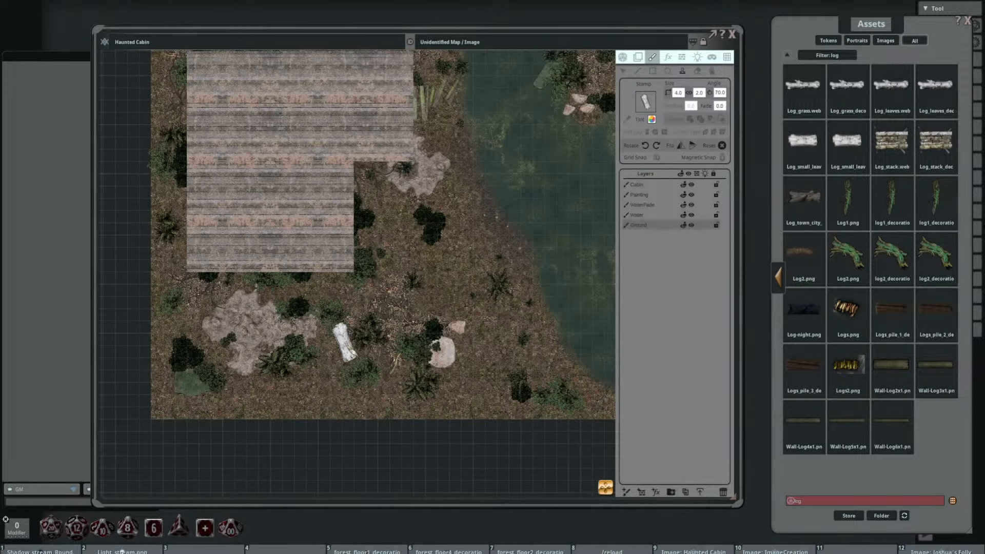
{"action": "left_click", "coordinate": [377, 336]}
{"action": "scroll", "coordinate": [415, 331], "scroll_direction": "up", "scroll_amount": 5}
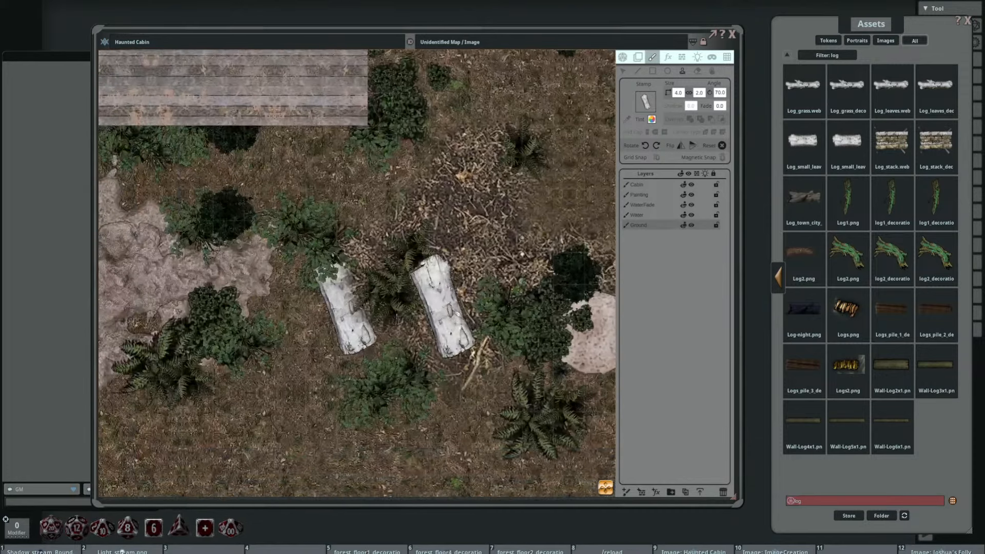
Step: Review the map around the small log, and preview the Wall-Log4x1 and Logs_pile_1_decoration assets
{"action": "scroll", "coordinate": [452, 305], "scroll_direction": "down", "scroll_amount": 6}
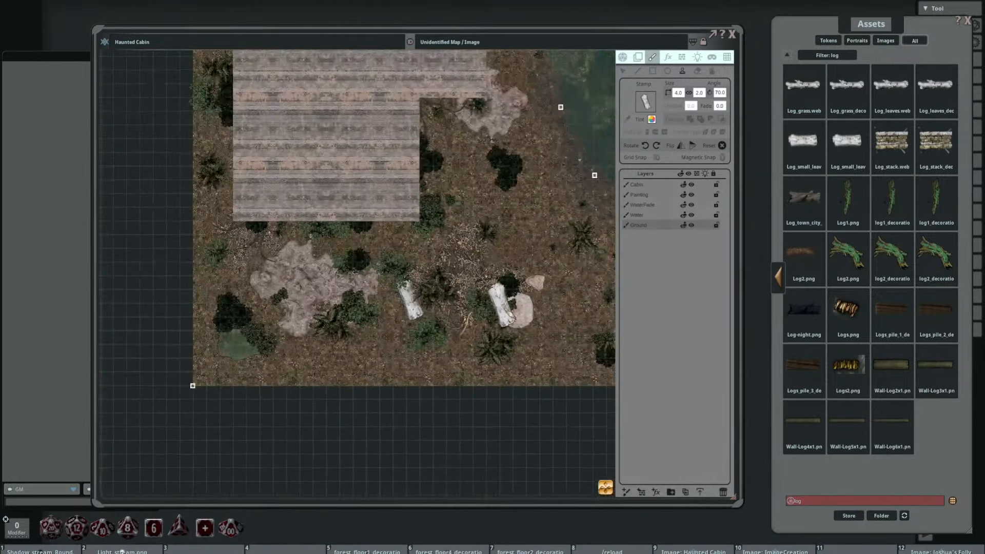
{"action": "scroll", "coordinate": [458, 336], "scroll_direction": "up", "scroll_amount": 2}
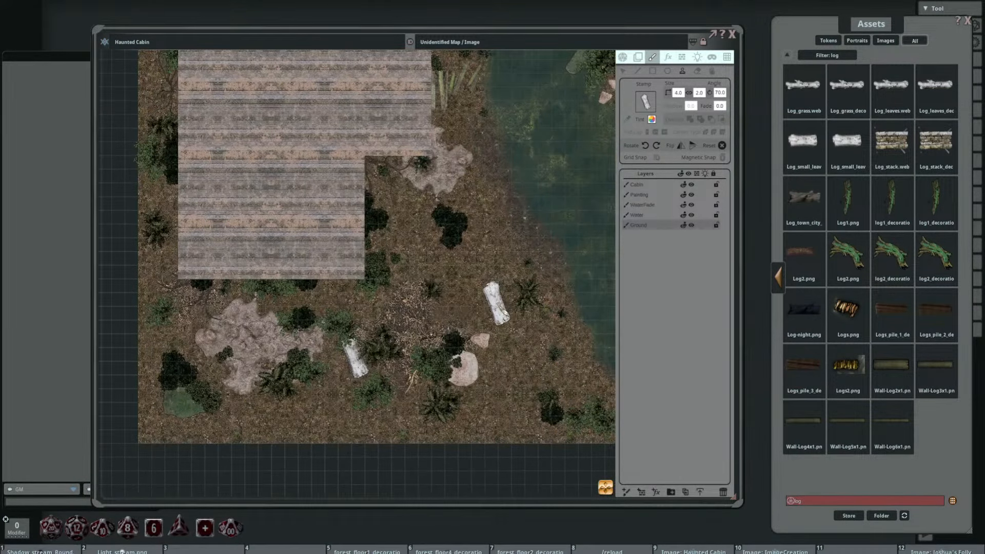
{"action": "left_click_drag", "start_coordinate": [515, 275], "coordinate": [451, 350]}
{"action": "scroll", "coordinate": [456, 319], "scroll_direction": "down", "scroll_amount": 1}
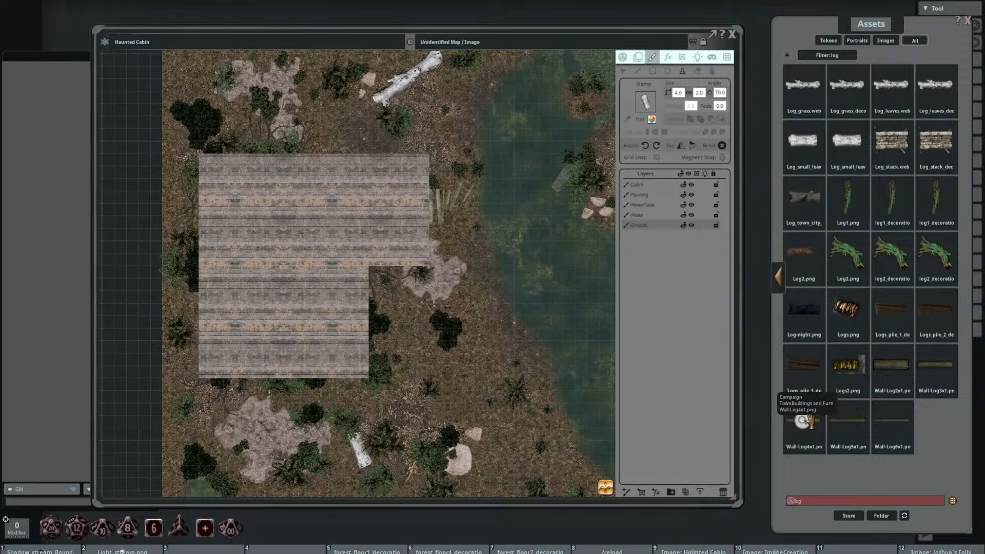
{"action": "left_click", "coordinate": [809, 426]}
{"action": "left_click", "coordinate": [586, 171]}
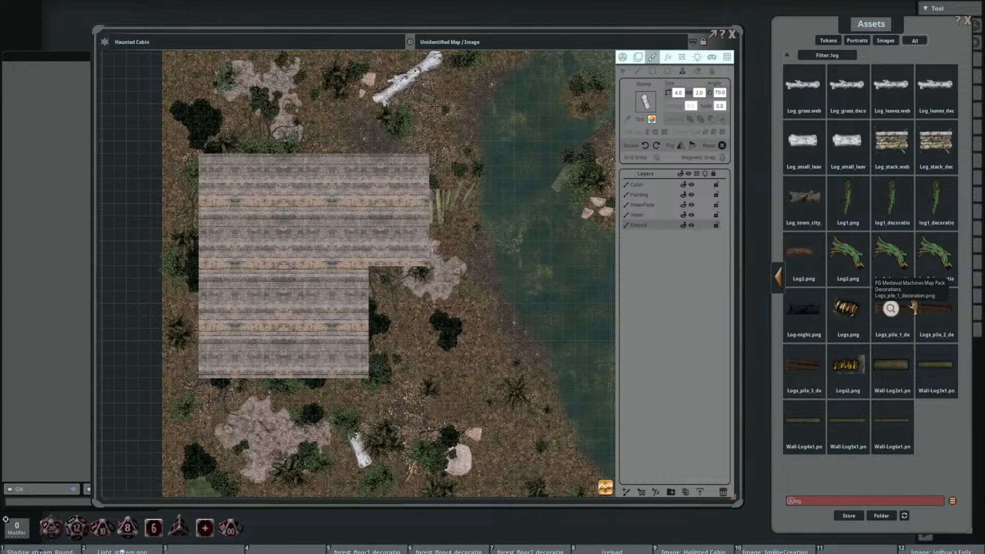
{"action": "left_click", "coordinate": [891, 308]}
{"action": "left_click", "coordinate": [585, 171]}
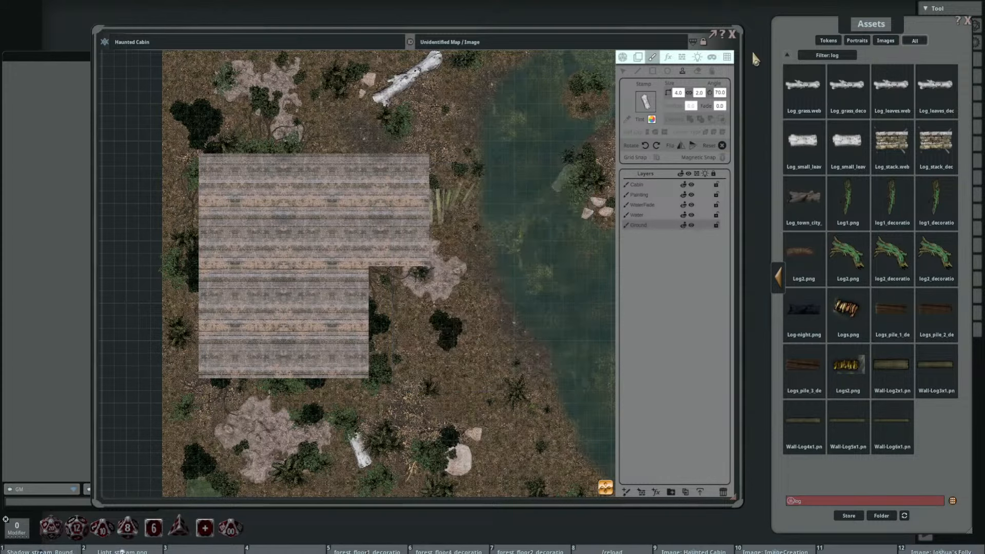
Step: Reset the asset filter, search all assets for "log" again and preview Log_stack_decoration
{"action": "left_click", "coordinate": [790, 59]}
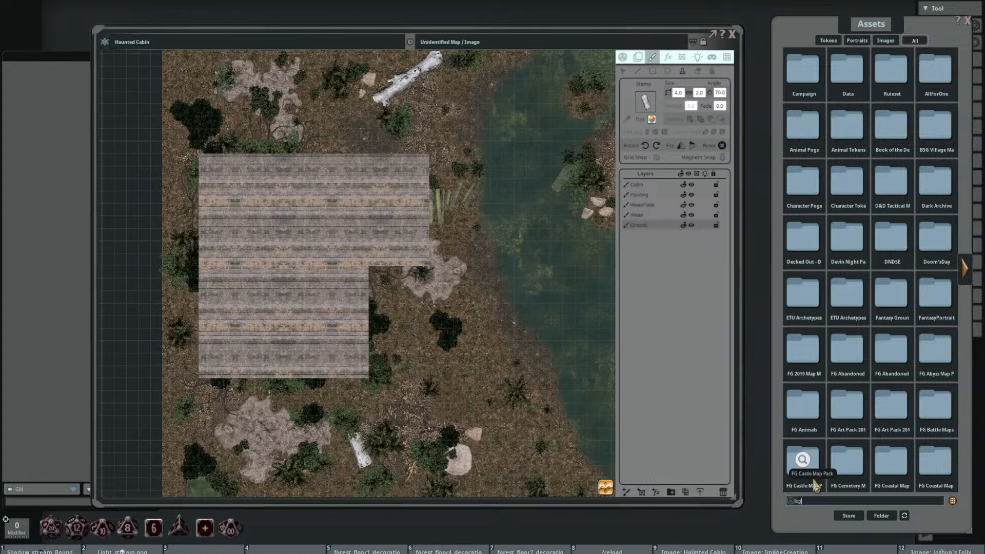
{"action": "key", "text": "Return"}
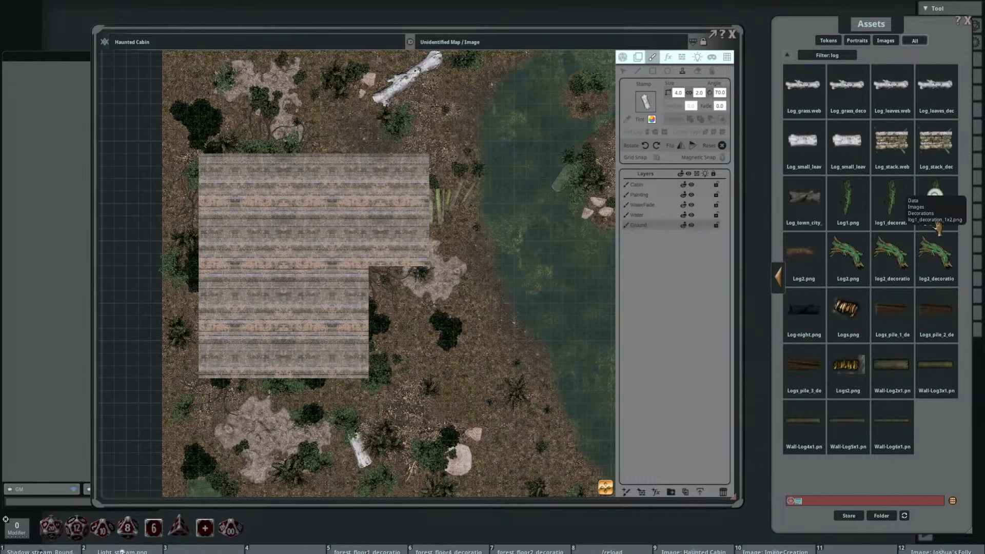
{"action": "left_click", "coordinate": [935, 149]}
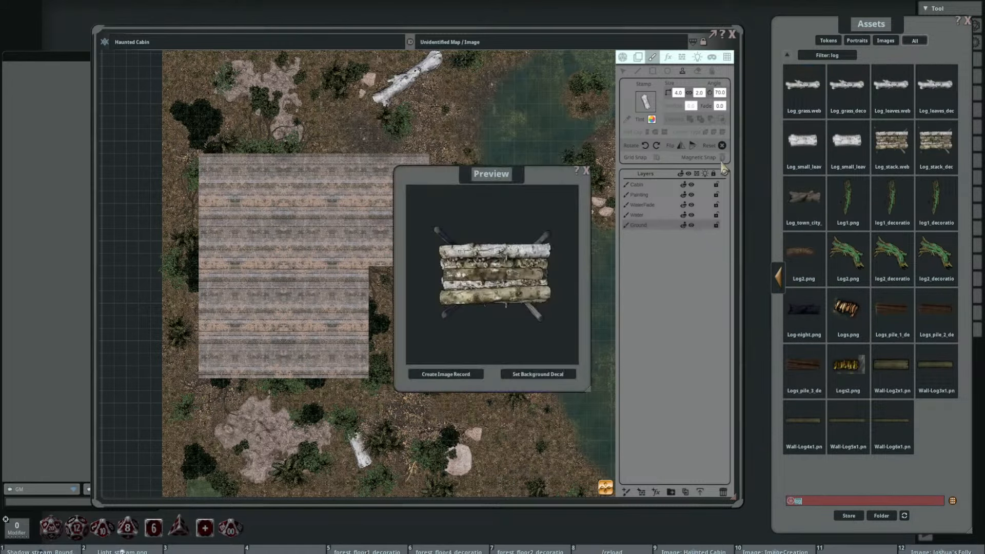
{"action": "left_click", "coordinate": [586, 171]}
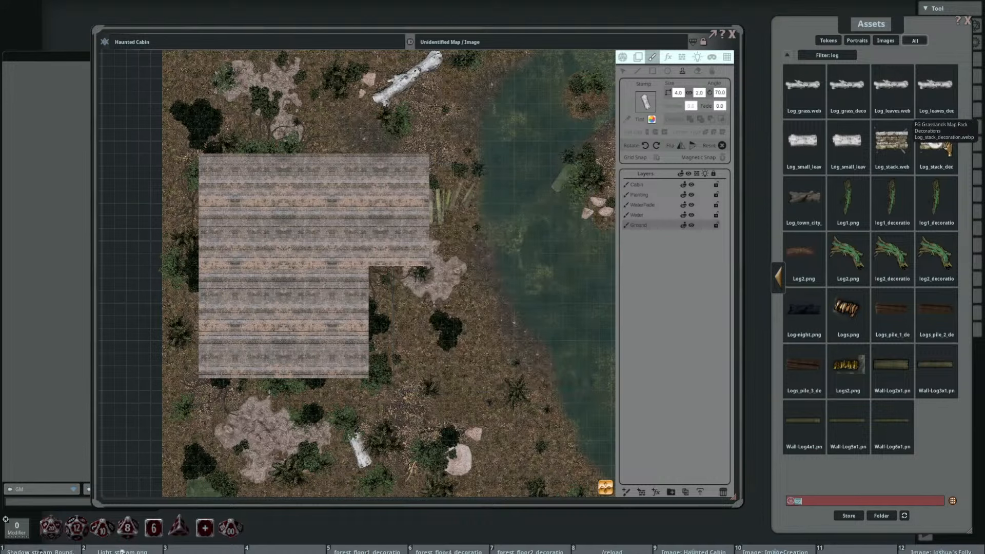
Step: Load Log_stack_decoration as a stamp, enlarge it to 3.8 by 3.8 and rotate it to 50° near the cabin's north wall
{"action": "left_click_drag", "start_coordinate": [626, 106], "coordinate": [642, 102]}
{"action": "left_click_drag", "start_coordinate": [331, 312], "coordinate": [438, 221]}
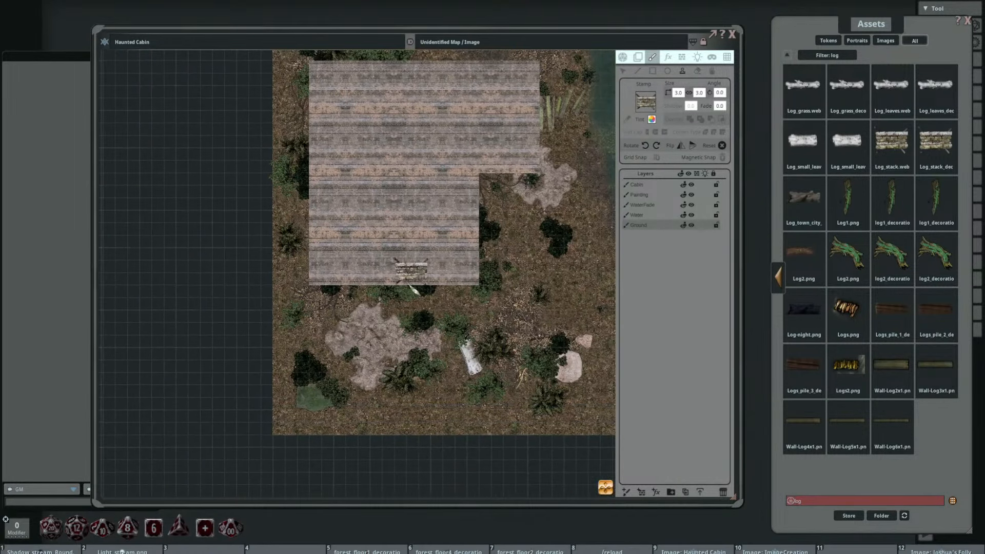
{"action": "left_click_drag", "start_coordinate": [466, 266], "coordinate": [477, 246]}
{"action": "scroll", "coordinate": [490, 282], "scroll_direction": "up", "scroll_amount": 3}
{"action": "left_click", "coordinate": [491, 282]}
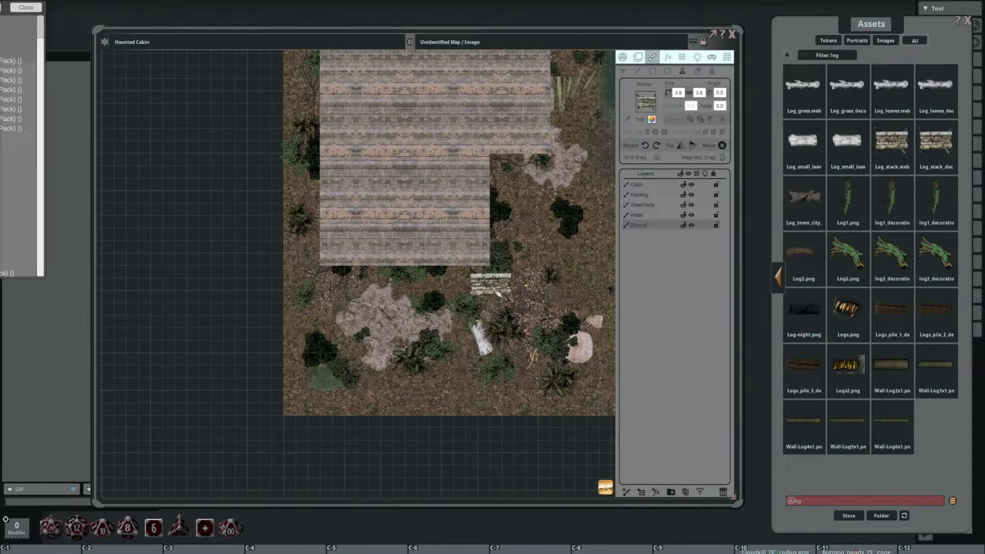
{"action": "left_click", "coordinate": [472, 8]}
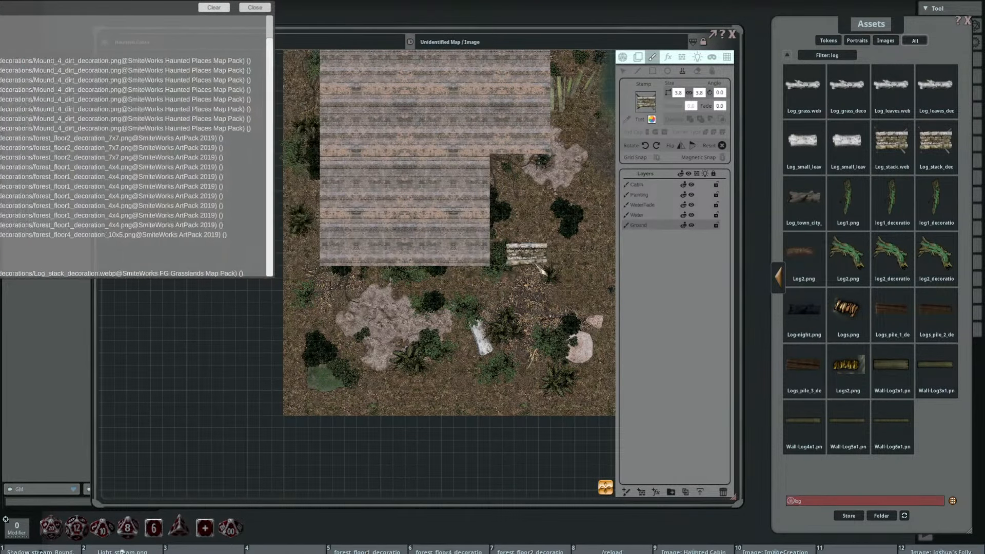
{"action": "left_click_drag", "start_coordinate": [414, 257], "coordinate": [352, 360]}
{"action": "left_click_drag", "start_coordinate": [474, 194], "coordinate": [462, 298]}
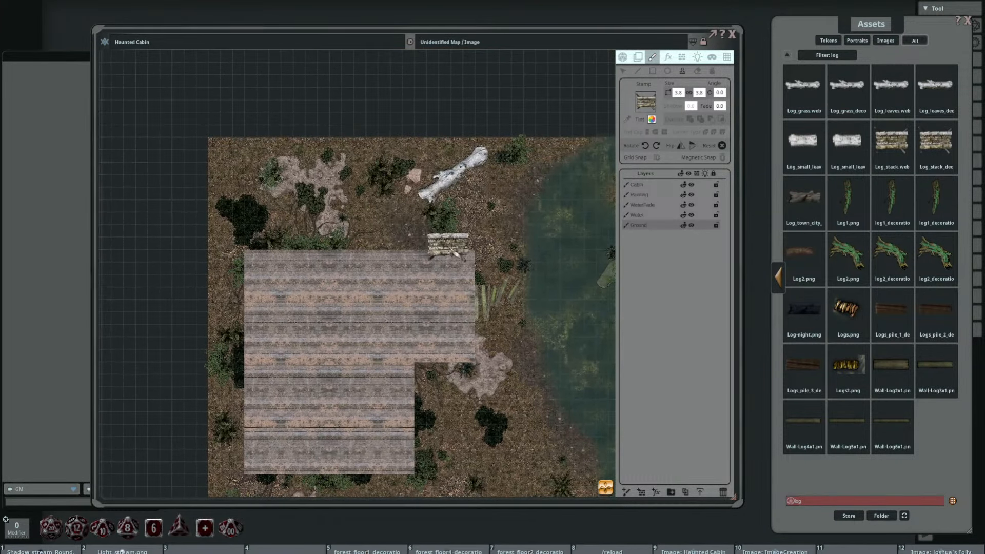
{"action": "left_click_drag", "start_coordinate": [447, 246], "coordinate": [349, 171]}
{"action": "left_click_drag", "start_coordinate": [403, 273], "coordinate": [497, 221]}
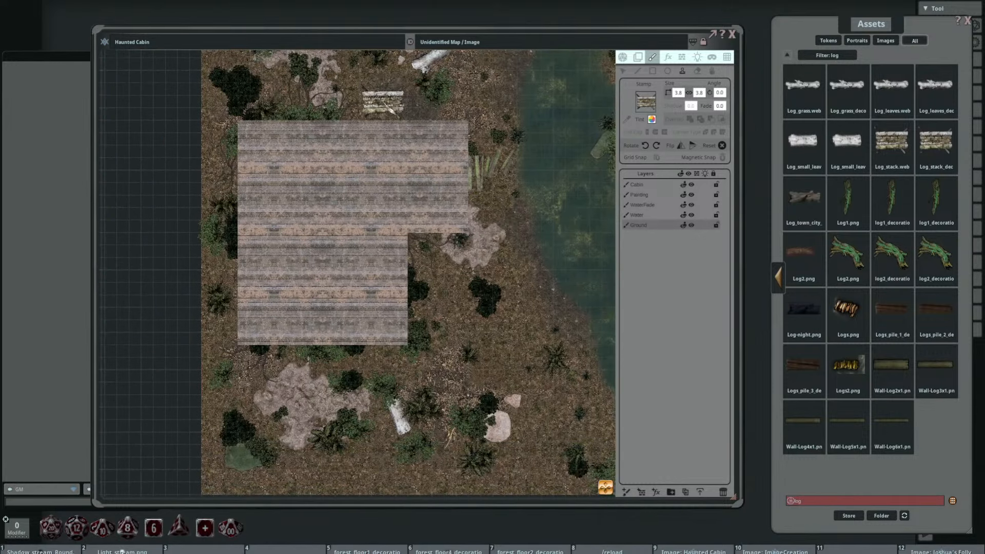
{"action": "scroll", "coordinate": [380, 95], "scroll_direction": "up", "scroll_amount": 5}
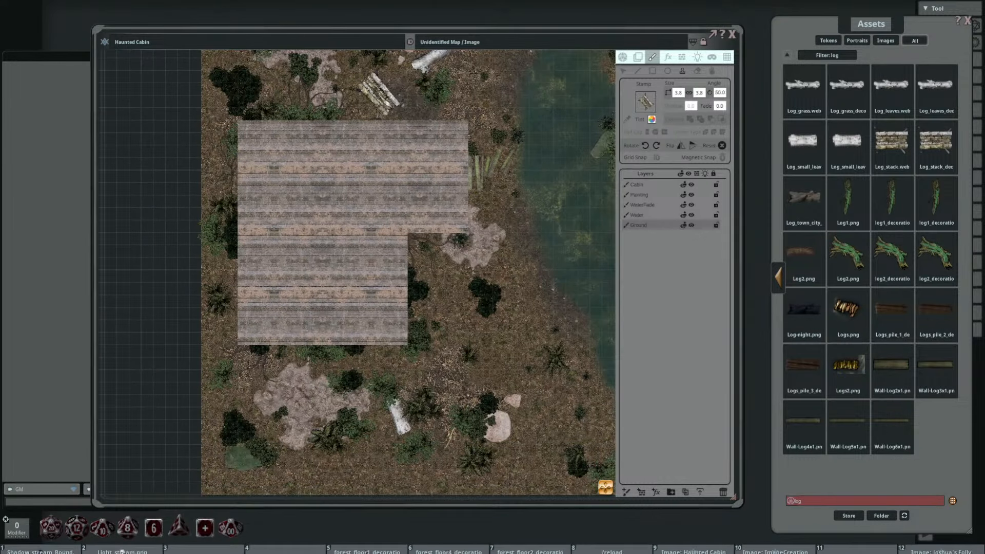
Step: Stamp the log stack on the Ground layer just north of the cabin, and delete that stamp
{"action": "left_click", "coordinate": [381, 95]}
{"action": "scroll", "coordinate": [446, 100], "scroll_direction": "up", "scroll_amount": 5}
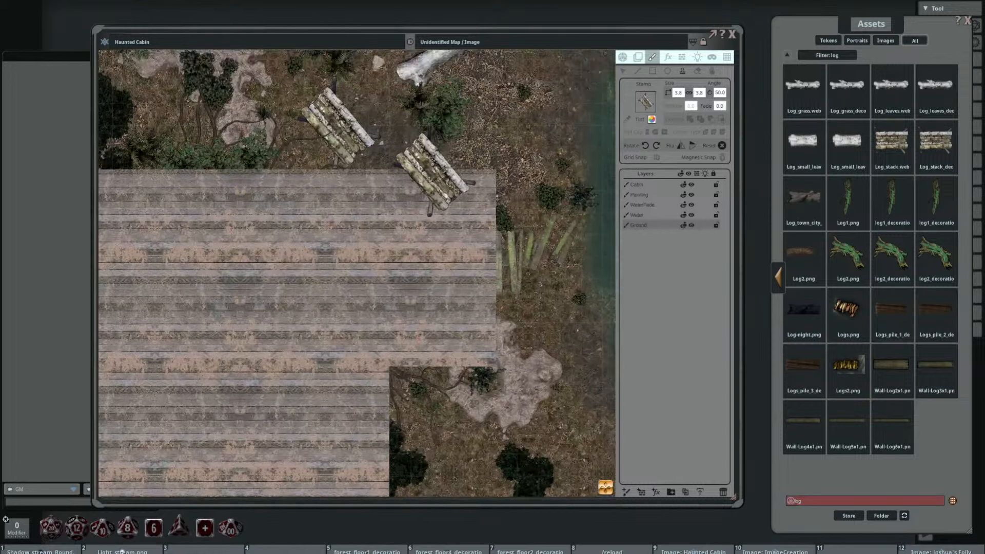
{"action": "scroll", "coordinate": [462, 225], "scroll_direction": "up", "scroll_amount": 4}
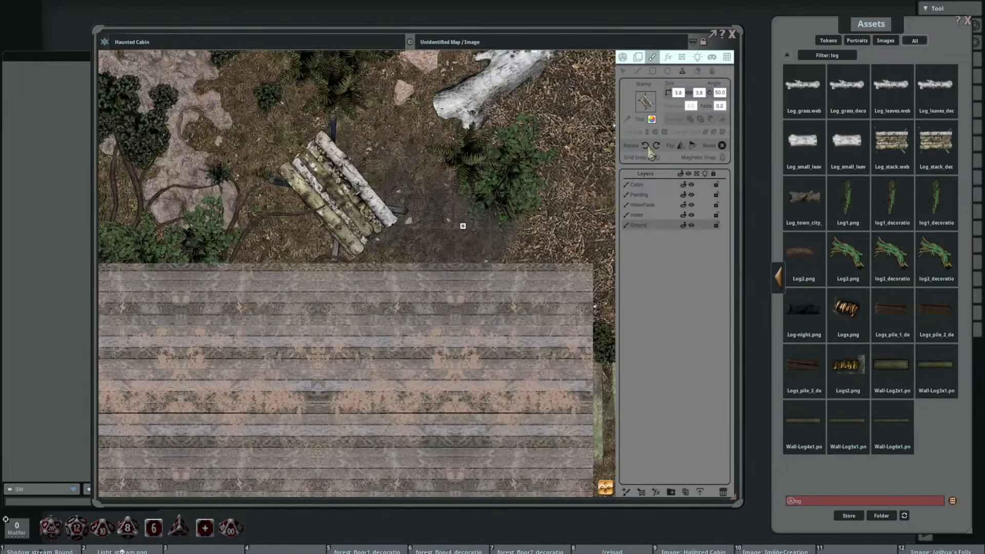
{"action": "left_click", "coordinate": [623, 72]}
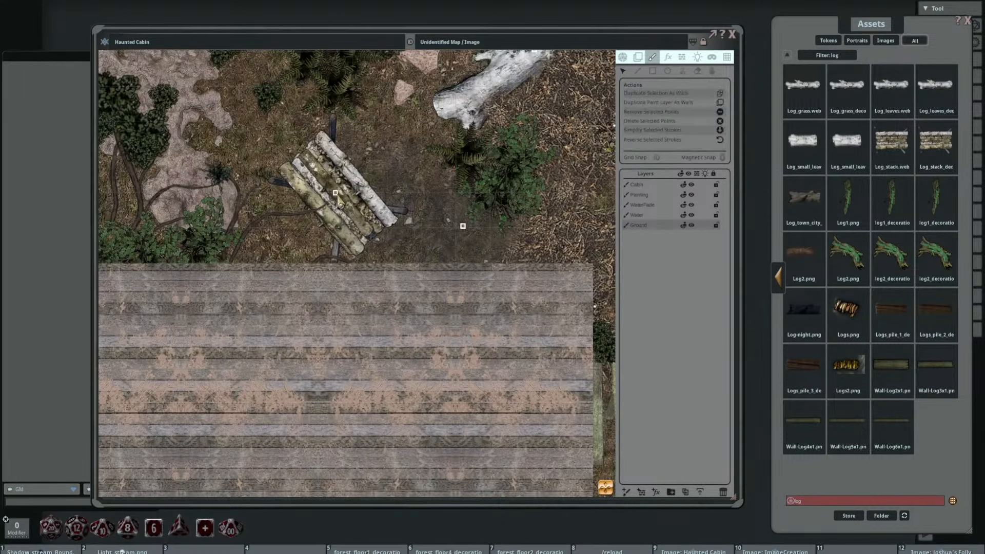
{"action": "key", "text": "Delete"}
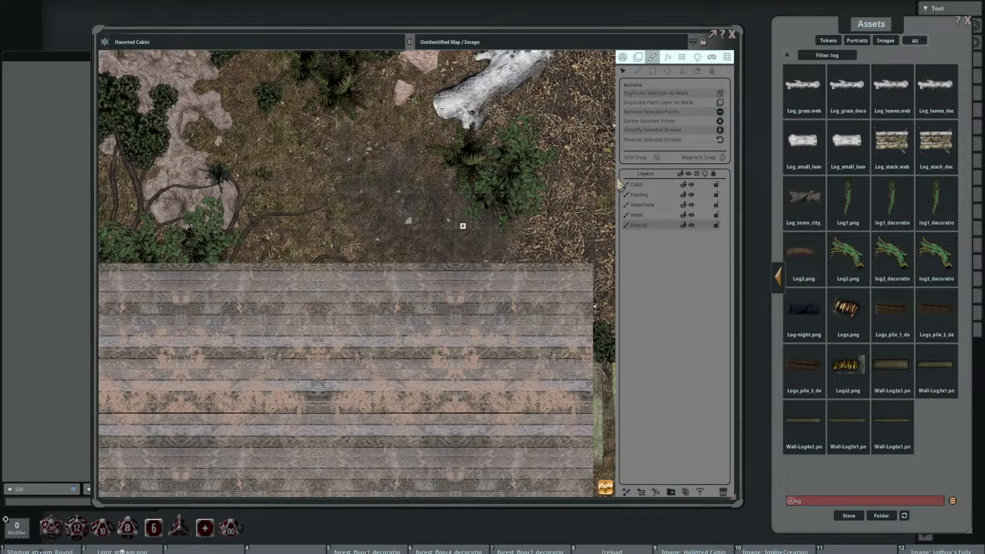
Step: Stamp the 3.8 by 3.8 log stack at 50° on the Painting layer, just north of the cabin and southwest of the large log
{"action": "left_click", "coordinate": [637, 196]}
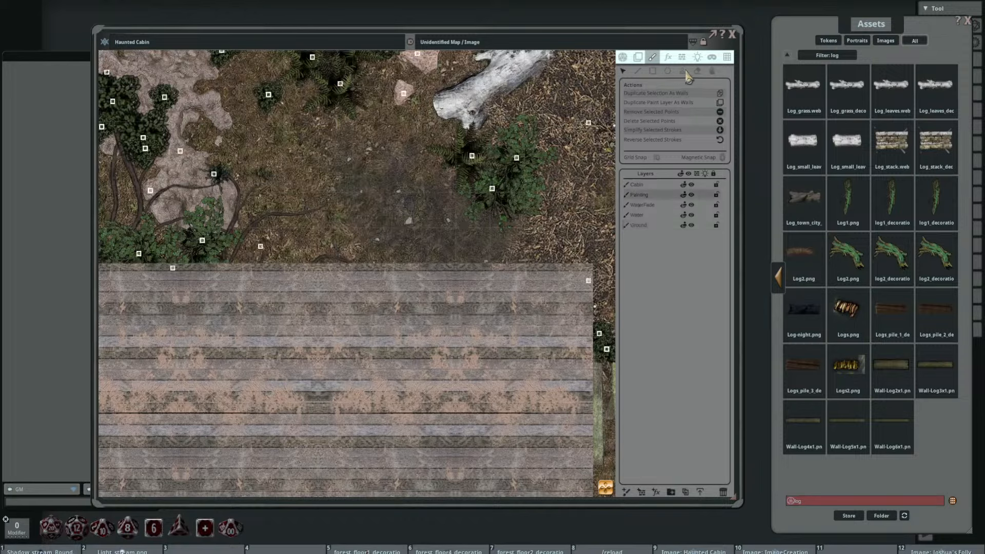
{"action": "left_click", "coordinate": [682, 72]}
{"action": "left_click", "coordinate": [342, 185]}
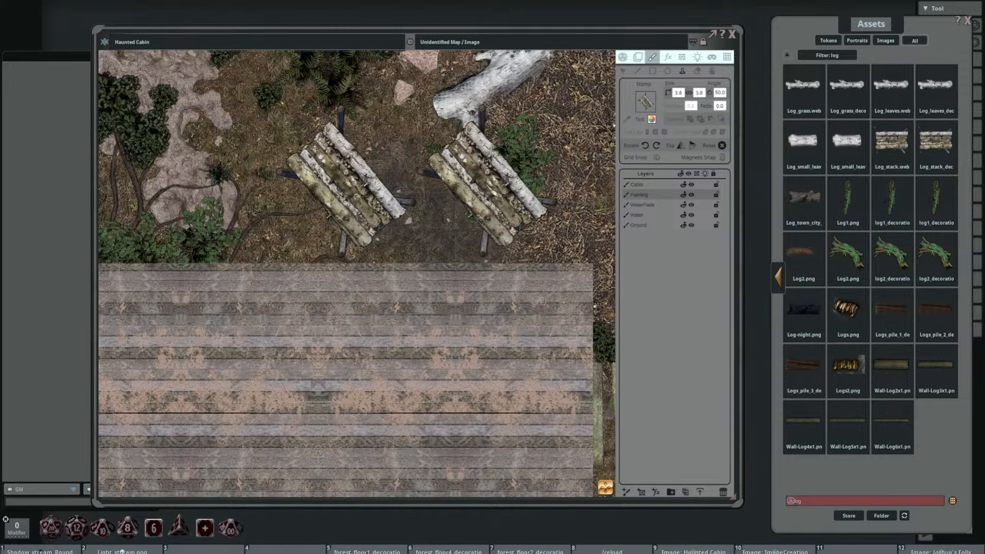
{"action": "scroll", "coordinate": [486, 183], "scroll_direction": "down", "scroll_amount": 3}
{"action": "scroll", "coordinate": [523, 247], "scroll_direction": "down", "scroll_amount": 2}
{"action": "left_click_drag", "start_coordinate": [483, 291], "coordinate": [420, 215]}
{"action": "scroll", "coordinate": [465, 149], "scroll_direction": "down", "scroll_amount": 2}
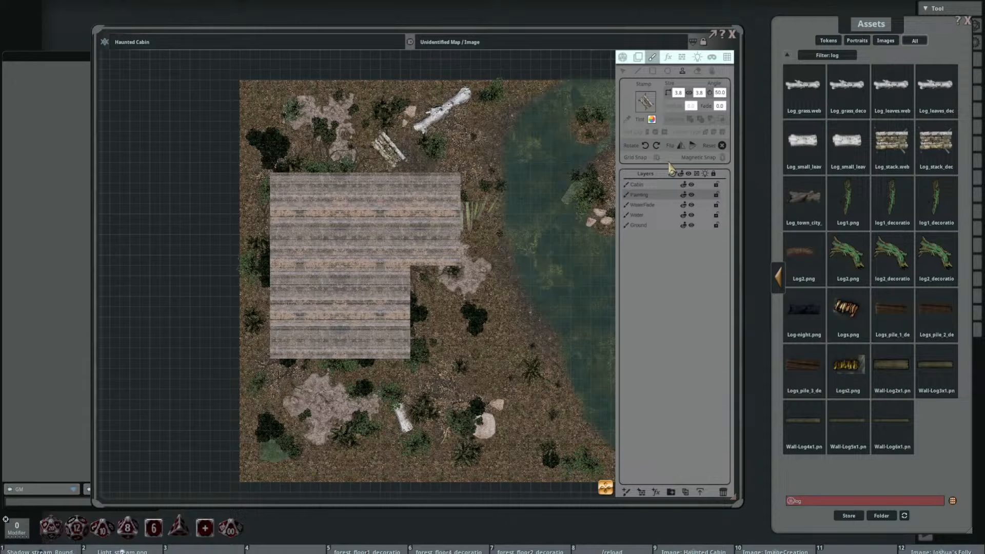
Step: Clear the log filter and browse the FG Haunted Places Map Pack decorations through to the large roots, sarcophagi and timbers
{"action": "left_click", "coordinate": [787, 59]}
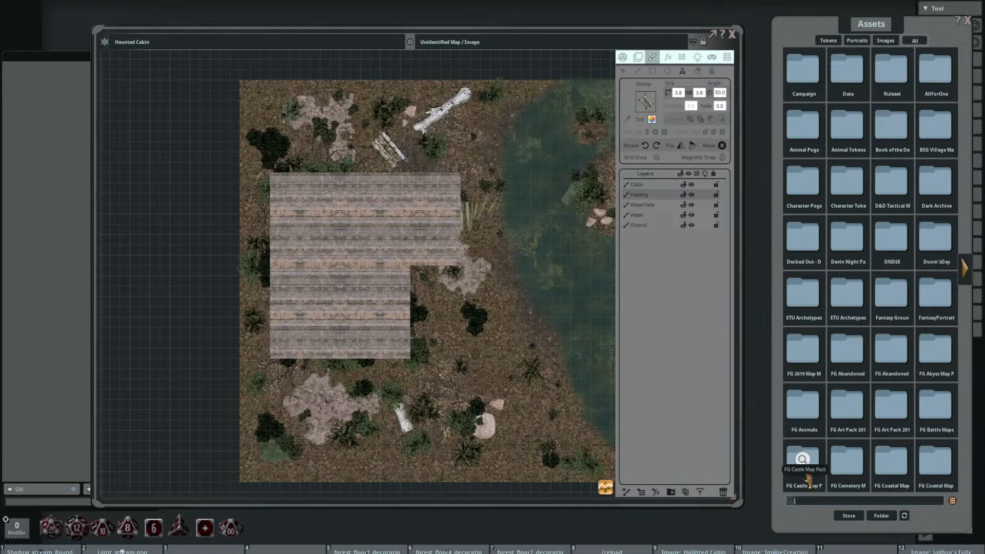
{"action": "left_click", "coordinate": [967, 268]}
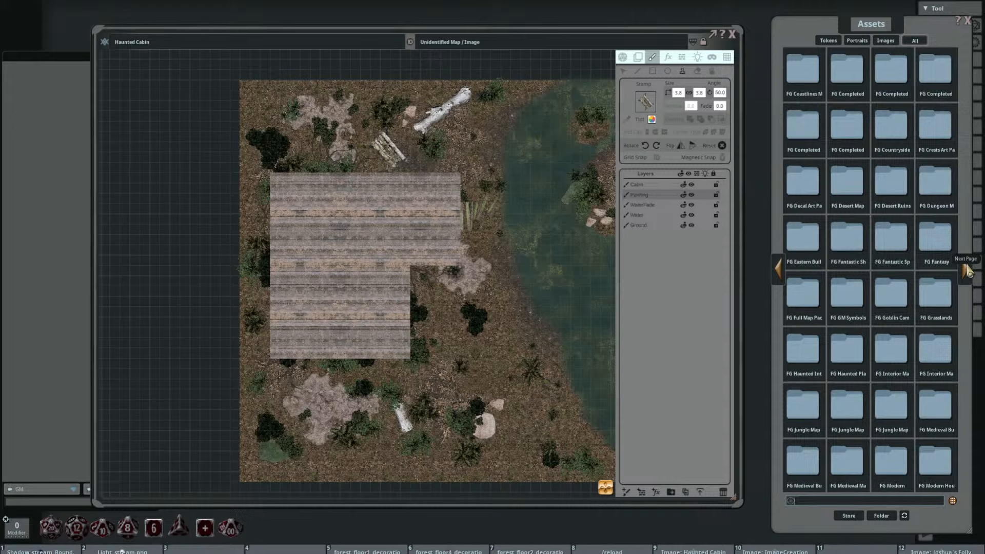
{"action": "left_click", "coordinate": [845, 348]}
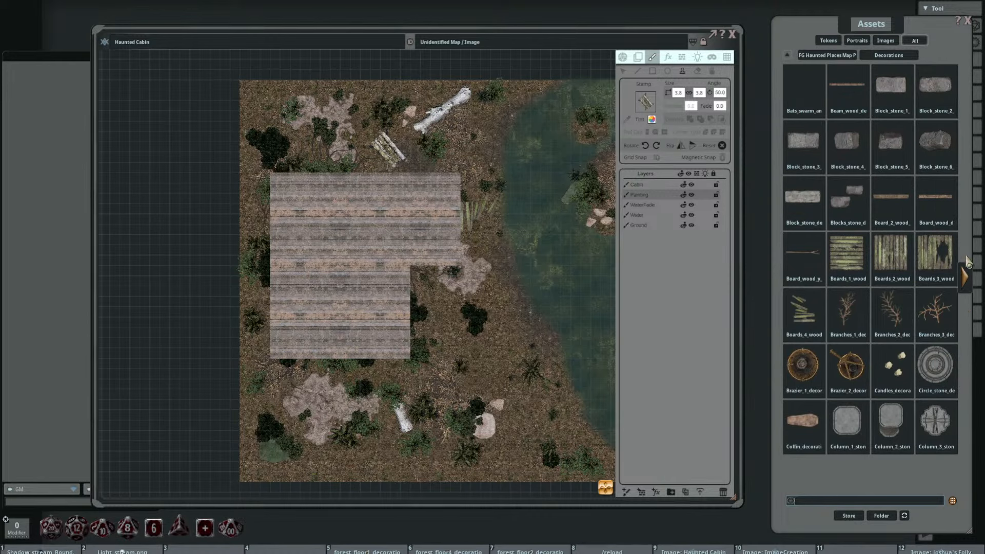
{"action": "left_click", "coordinate": [967, 279]}
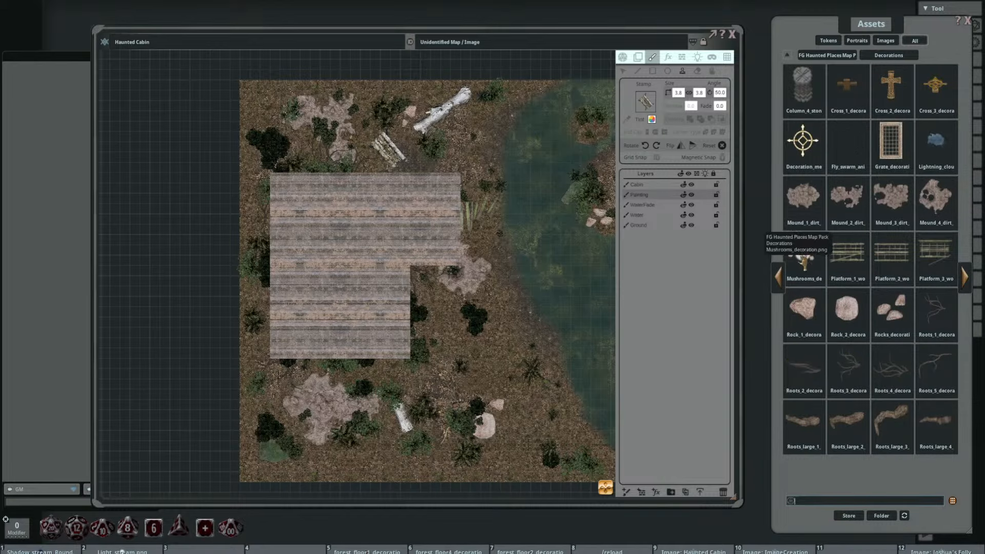
{"action": "left_click", "coordinate": [964, 282]}
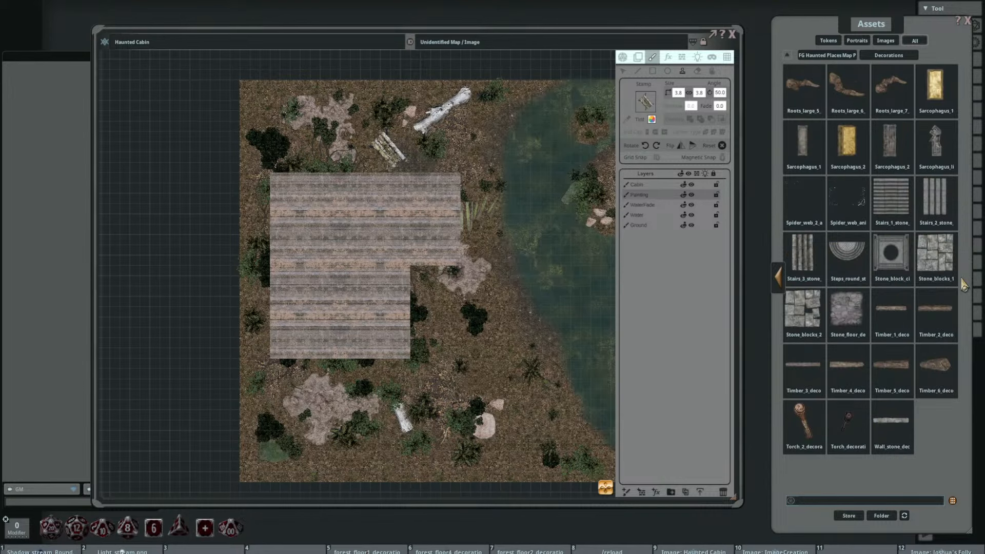
Step: Load Roots_large_6_decoration as the stamp and apply the copied dark tint colour to it
{"action": "left_click", "coordinate": [846, 84]}
{"action": "scroll", "coordinate": [456, 277], "scroll_direction": "up", "scroll_amount": 4}
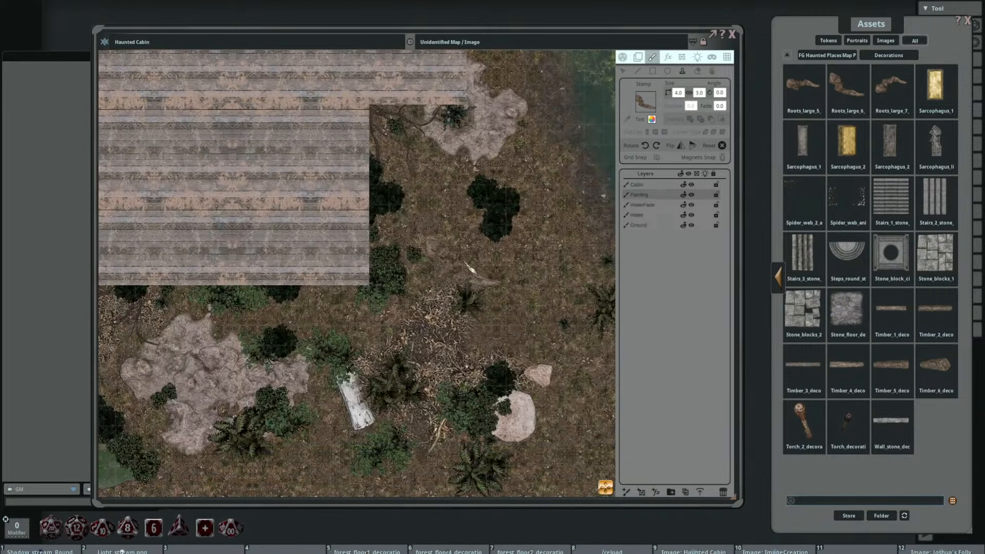
{"action": "left_click", "coordinate": [652, 120]}
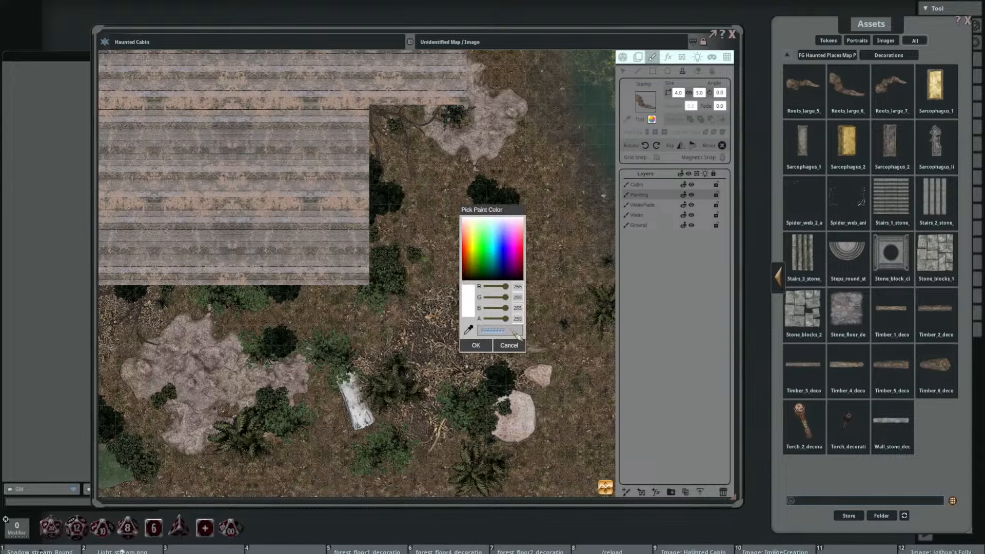
{"action": "key", "text": "ctrl"}
{"action": "left_click", "coordinate": [505, 345]}
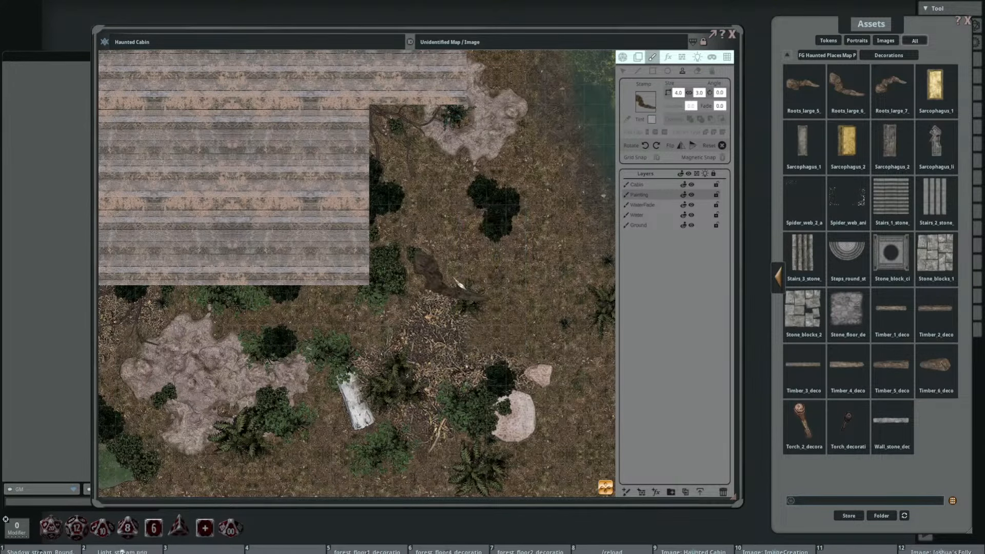
Step: Rotate the root stamp to 215° and set its size to 5.0 by 3.8
{"action": "left_click_drag", "start_coordinate": [473, 267], "coordinate": [422, 214]}
{"action": "scroll", "coordinate": [421, 213], "scroll_direction": "down", "scroll_amount": 5}
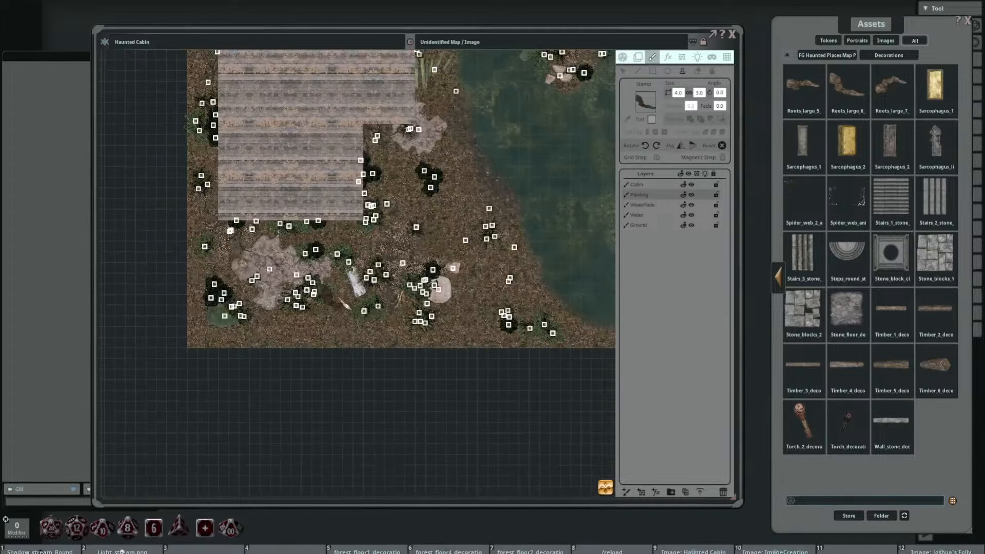
{"action": "left_click_drag", "start_coordinate": [338, 297], "coordinate": [460, 344]}
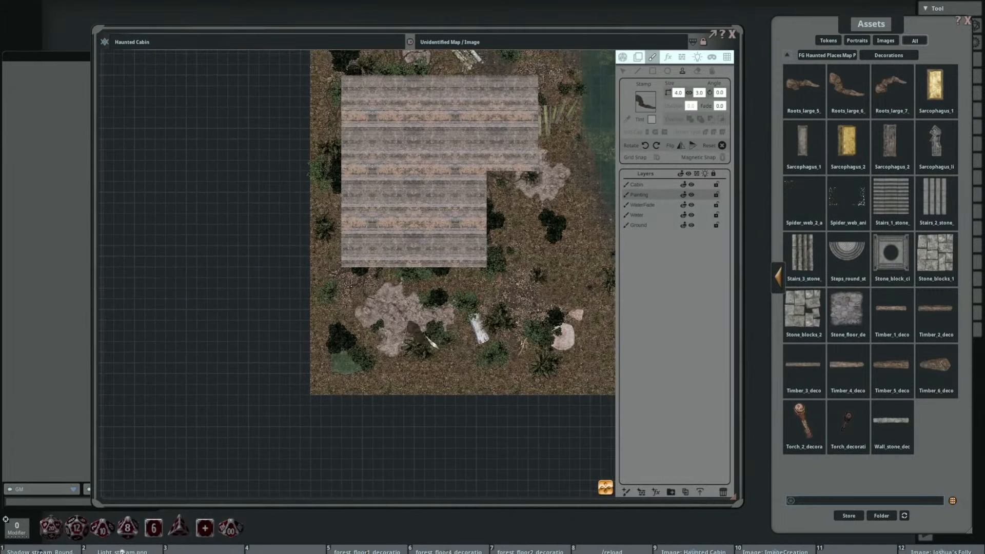
{"action": "scroll", "coordinate": [401, 344], "scroll_direction": "down", "scroll_amount": 10}
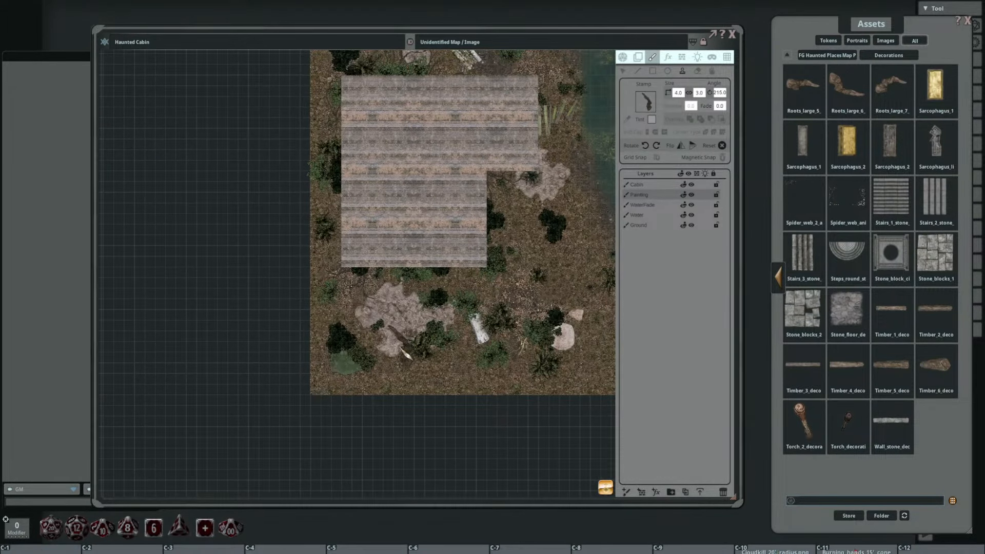
{"action": "scroll", "coordinate": [401, 347], "scroll_direction": "up", "scroll_amount": 1}
{"action": "left_click", "coordinate": [401, 348]}
{"action": "left_click", "coordinate": [480, 11]}
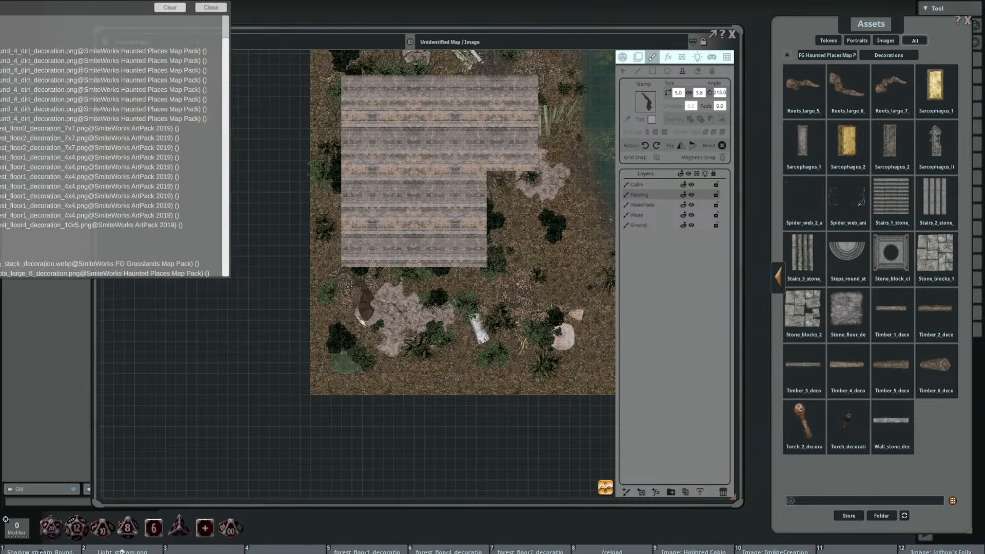
Step: Enlarge the root stamp to 6.0 by 4.5, rotate it to 195° and stamp it at the south edge of the dirt mound south of the cabin
{"action": "left_click_drag", "start_coordinate": [412, 328], "coordinate": [375, 335]}
{"action": "scroll", "coordinate": [376, 335], "scroll_direction": "up", "scroll_amount": 2}
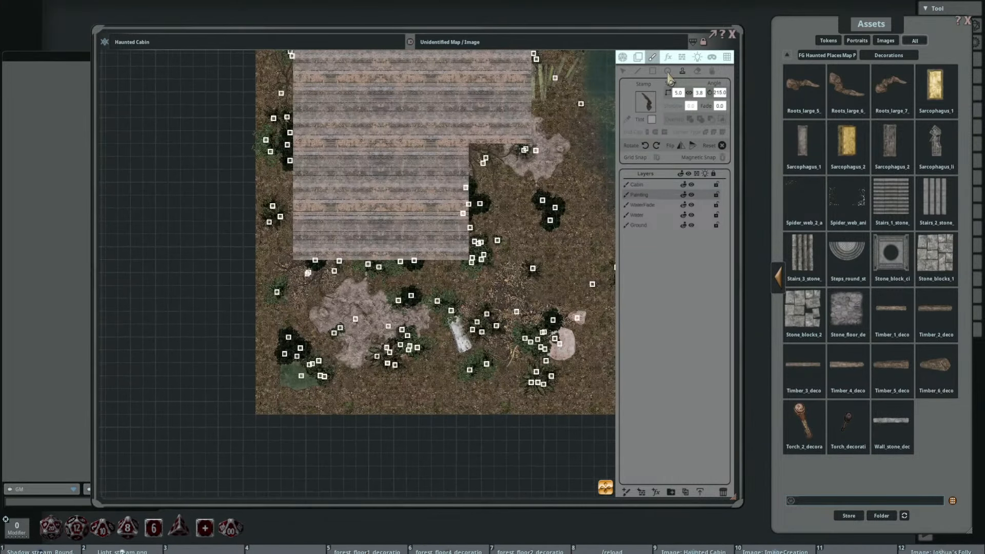
{"action": "key", "text": "Return"}
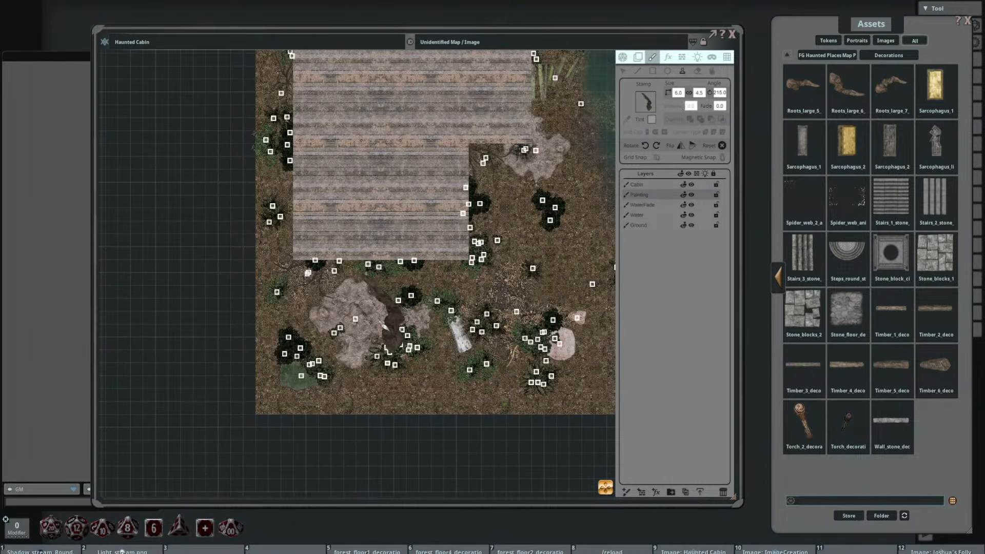
{"action": "left_click_drag", "start_coordinate": [376, 334], "coordinate": [381, 264]}
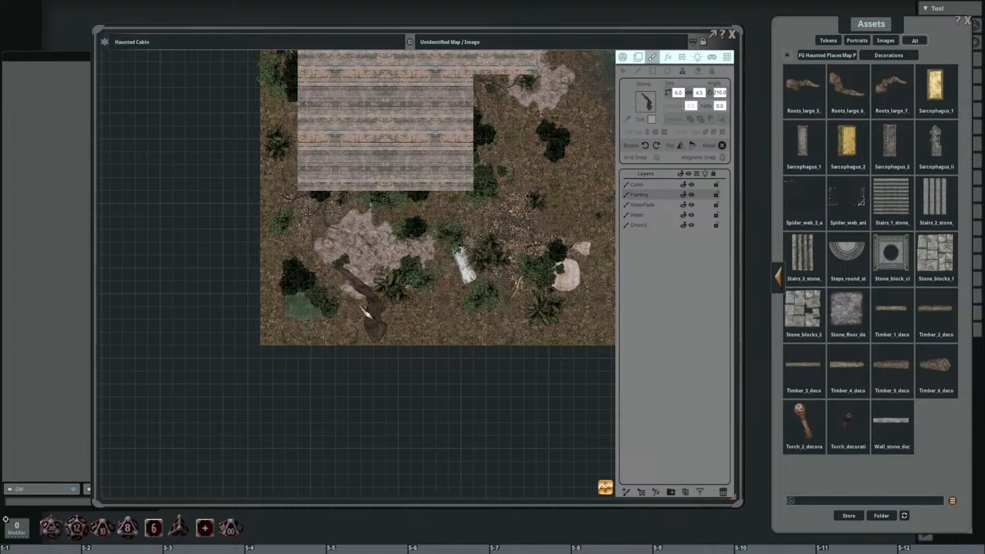
{"action": "scroll", "coordinate": [362, 308], "scroll_direction": "down", "scroll_amount": 1}
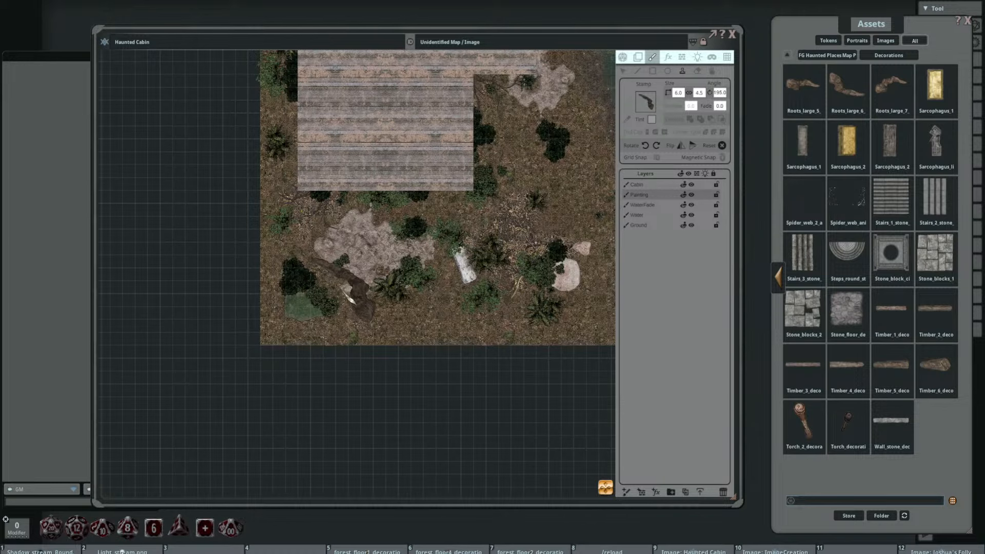
{"action": "left_click", "coordinate": [341, 289]}
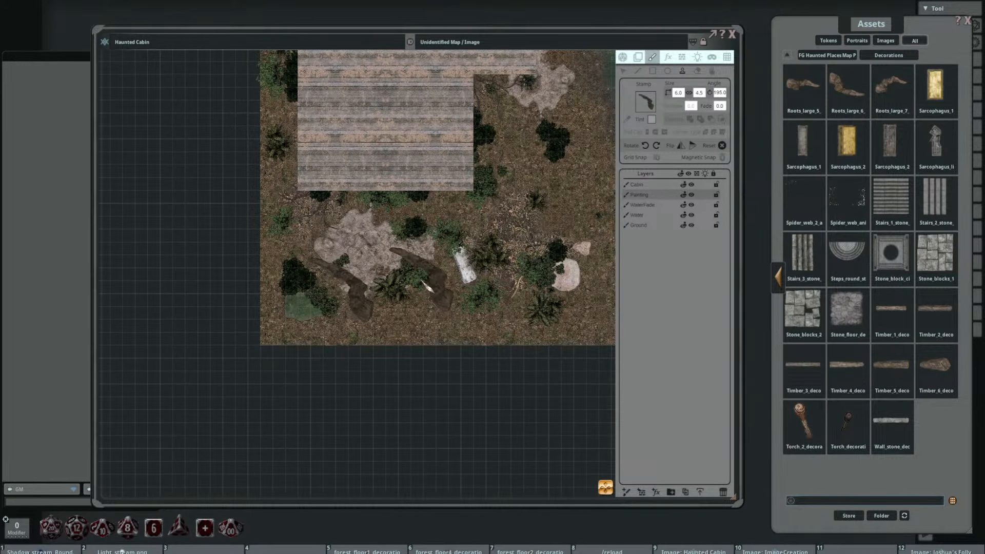
Step: Shrink the root stamp to 3.0 by 2.3, rotate it and stamp it as a northeast-pointing branch on the placed root
{"action": "left_click_drag", "start_coordinate": [421, 278], "coordinate": [439, 313]}
{"action": "scroll", "coordinate": [438, 314], "scroll_direction": "up", "scroll_amount": 1}
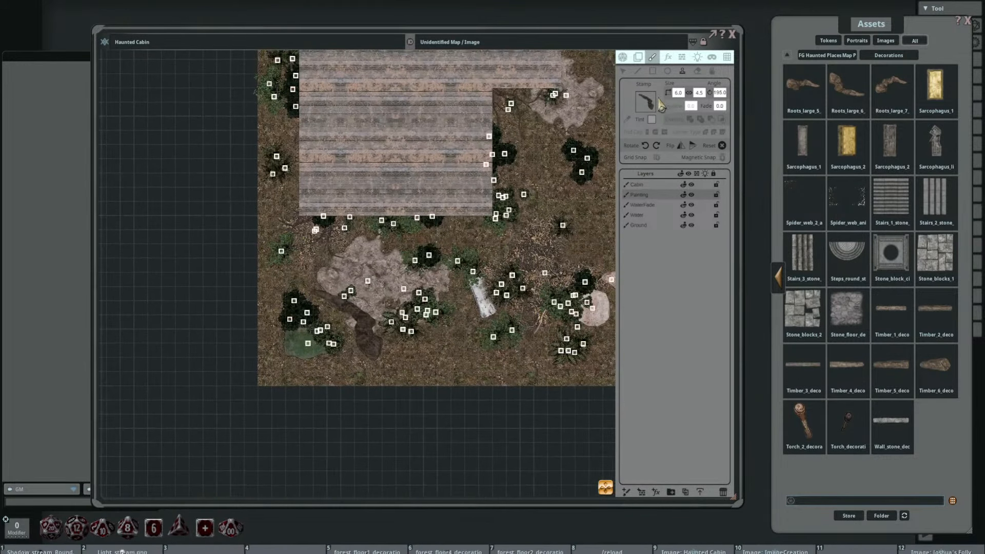
{"action": "key", "text": "Return"}
{"action": "scroll", "coordinate": [369, 306], "scroll_direction": "up", "scroll_amount": 5}
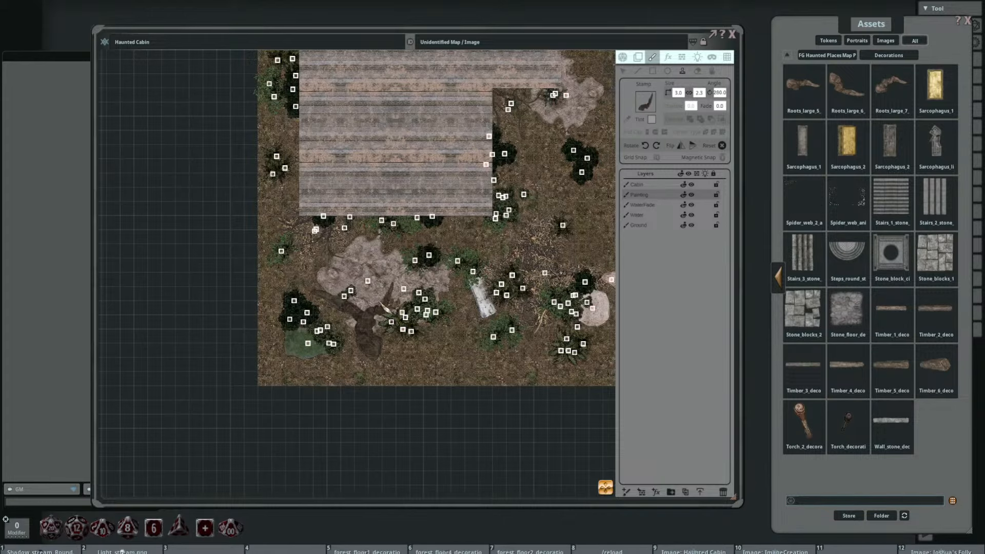
{"action": "left_click", "coordinate": [388, 304]}
Step: Load Roots_large_3_decoration as a 4.0 by 4.0 stamp and apply the copied dark tint colour
{"action": "left_click_drag", "start_coordinate": [487, 320], "coordinate": [475, 271]}
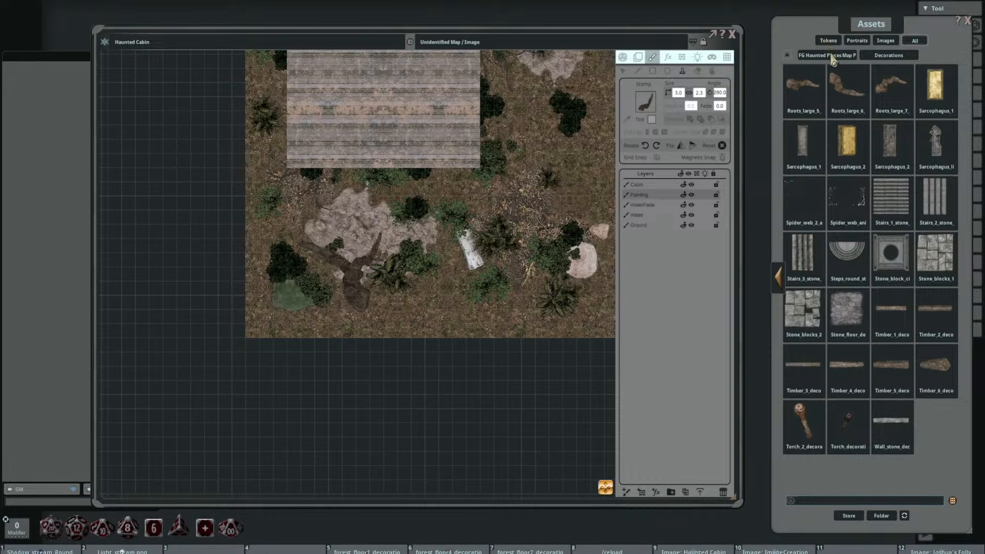
{"action": "left_click", "coordinate": [781, 281]}
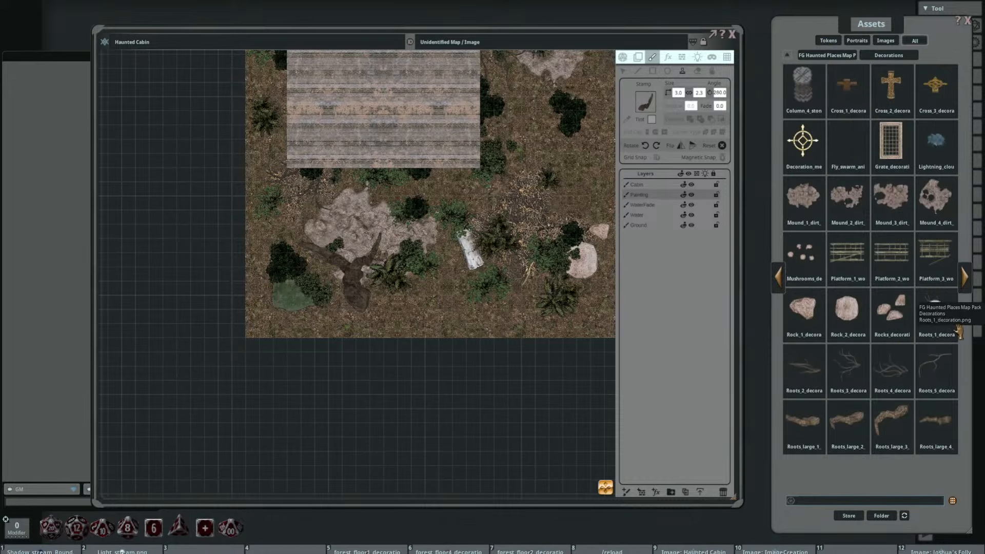
{"action": "left_click", "coordinate": [651, 120]}
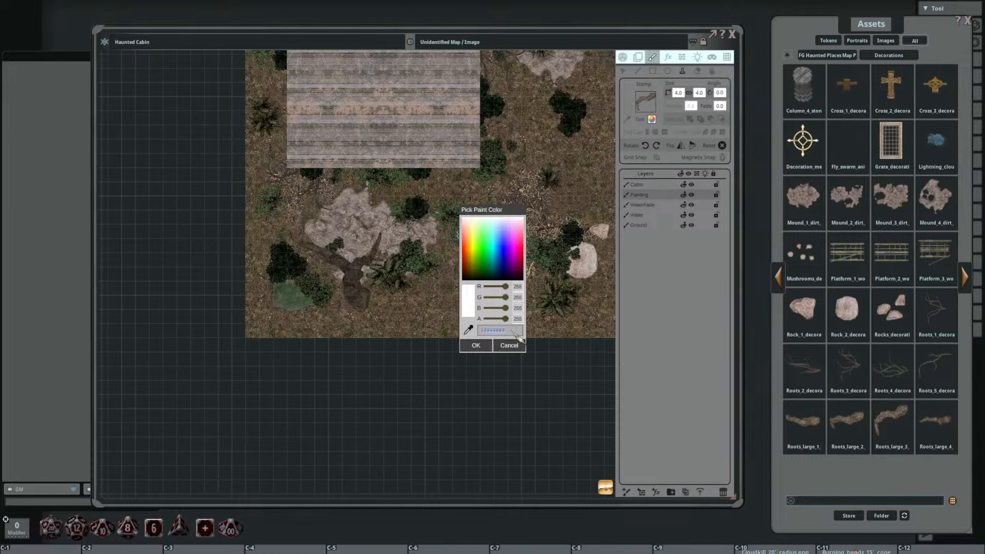
{"action": "left_click", "coordinate": [467, 345]}
Step: Rotate the 4.0 by 4.0 root stamp to 115° and stamp it as the middle branch reaching north over the dirt mound
{"action": "scroll", "coordinate": [356, 290], "scroll_direction": "down", "scroll_amount": 4}
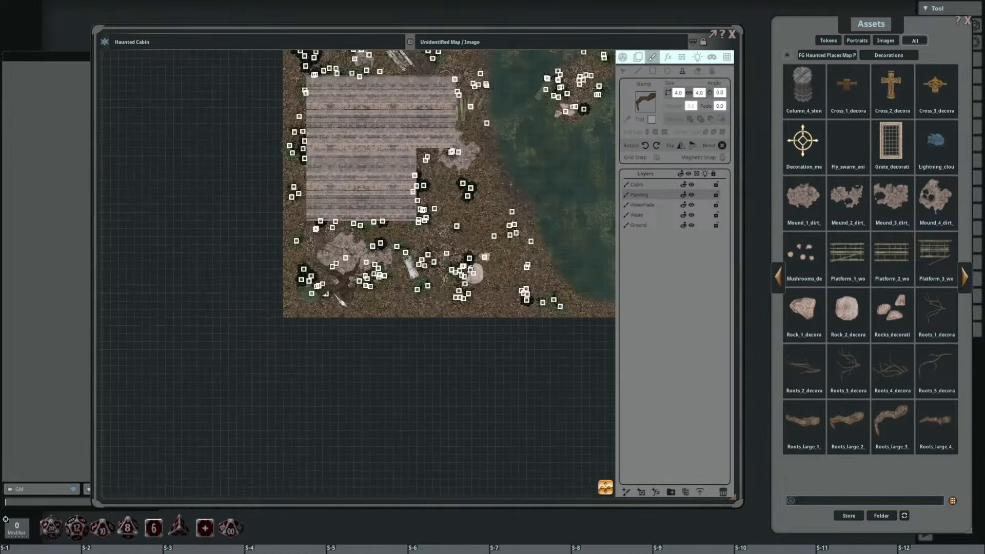
{"action": "left_click_drag", "start_coordinate": [363, 300], "coordinate": [361, 328]}
{"action": "scroll", "coordinate": [357, 329], "scroll_direction": "up", "scroll_amount": 6}
{"action": "scroll", "coordinate": [322, 334], "scroll_direction": "up", "scroll_amount": 20}
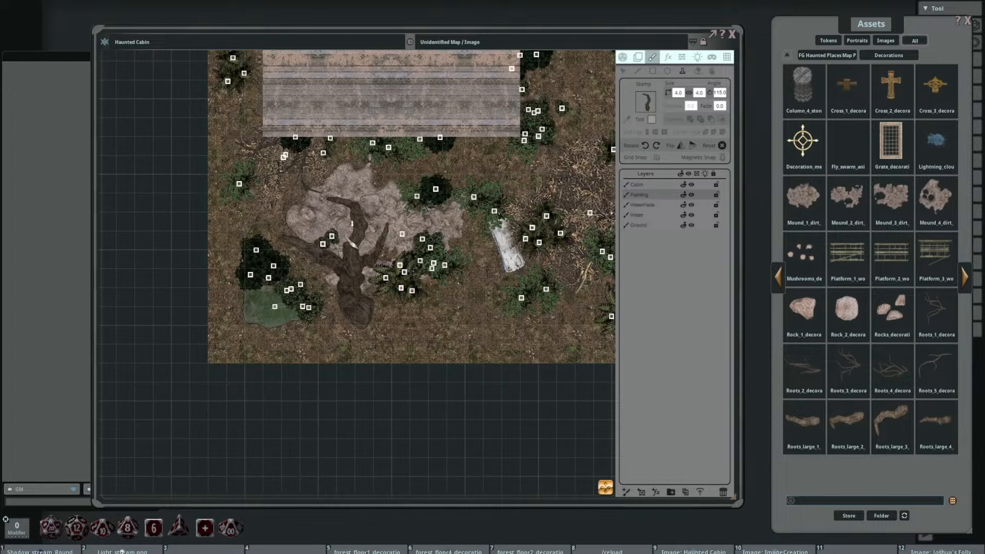
{"action": "left_click", "coordinate": [346, 235]}
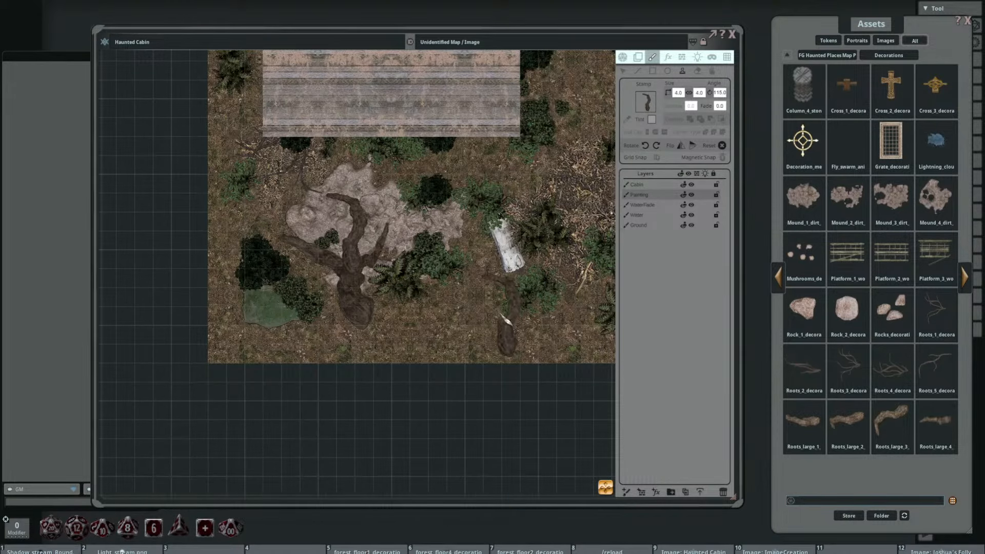
Step: Rotate the 4.0 by 4.0 root stamp to 185° and stamp it east of the fallen tree, south of the small white log
{"action": "left_click_drag", "start_coordinate": [498, 315], "coordinate": [465, 286]}
{"action": "scroll", "coordinate": [445, 291], "scroll_direction": "up", "scroll_amount": 4}
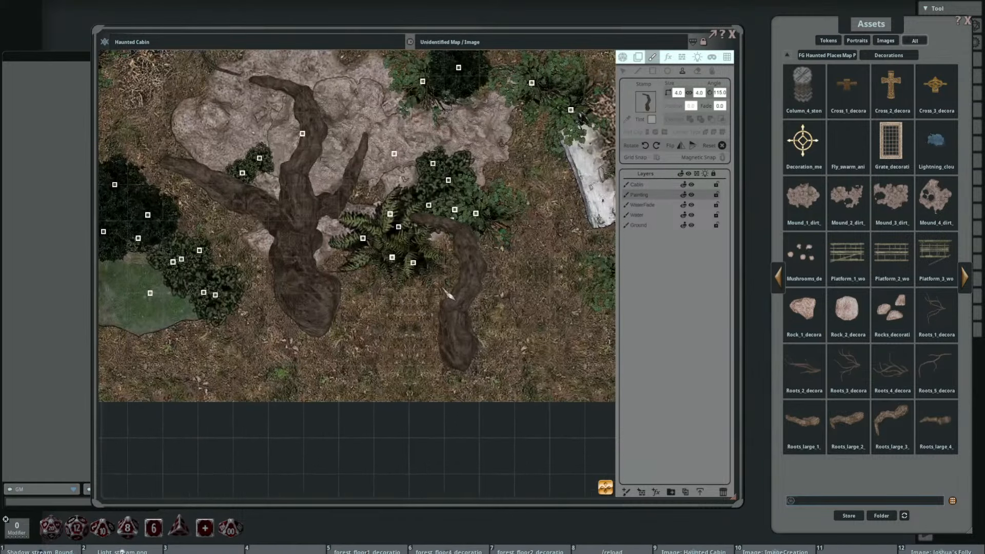
{"action": "scroll", "coordinate": [533, 287], "scroll_direction": "down", "scroll_amount": 3}
{"action": "left_click_drag", "start_coordinate": [527, 297], "coordinate": [478, 263]}
{"action": "scroll", "coordinate": [446, 344], "scroll_direction": "down", "scroll_amount": 4}
{"action": "scroll", "coordinate": [422, 304], "scroll_direction": "up", "scroll_amount": 3}
{"action": "scroll", "coordinate": [422, 297], "scroll_direction": "down", "scroll_amount": 4}
{"action": "scroll", "coordinate": [388, 304], "scroll_direction": "up", "scroll_amount": 1, "text": "shift"}
{"action": "scroll", "coordinate": [405, 314], "scroll_direction": "up", "scroll_amount": 3, "text": "shift"}
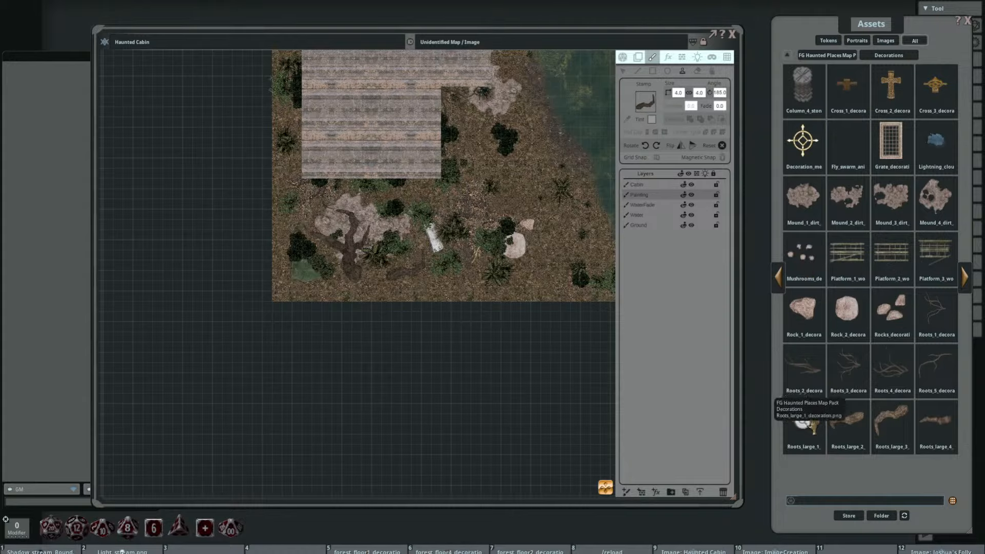
Step: Load Roots_large_1_decoration as a 5.0 by 2.0 stamp and apply the copied dark tint colour
{"action": "left_click", "coordinate": [652, 121]}
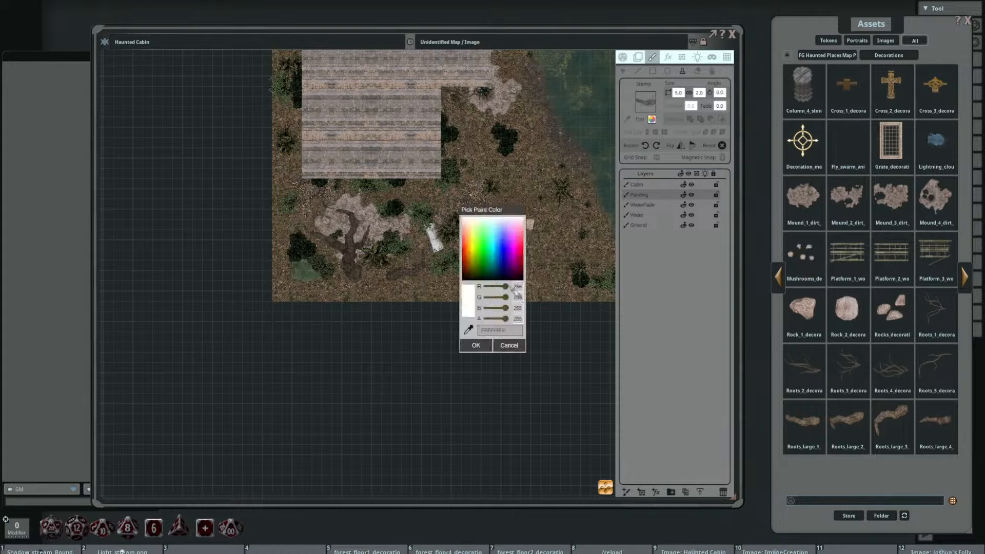
{"action": "key", "text": "ctrl"}
{"action": "left_click", "coordinate": [503, 347]}
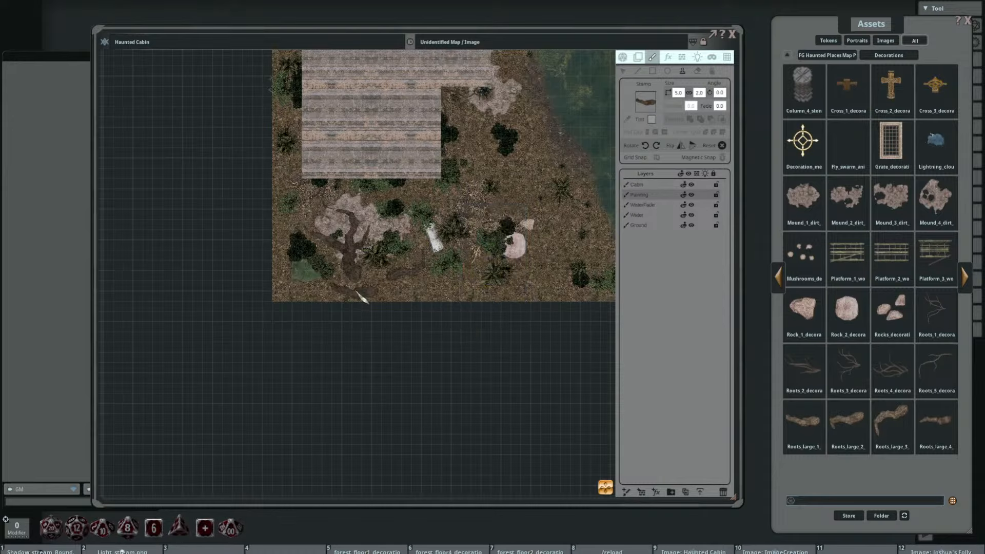
Step: Rotate the root stamp to 195° and set its size to 3.0 by 1.2 for the root south of the white log
{"action": "scroll", "coordinate": [417, 289], "scroll_direction": "up", "scroll_amount": 5}
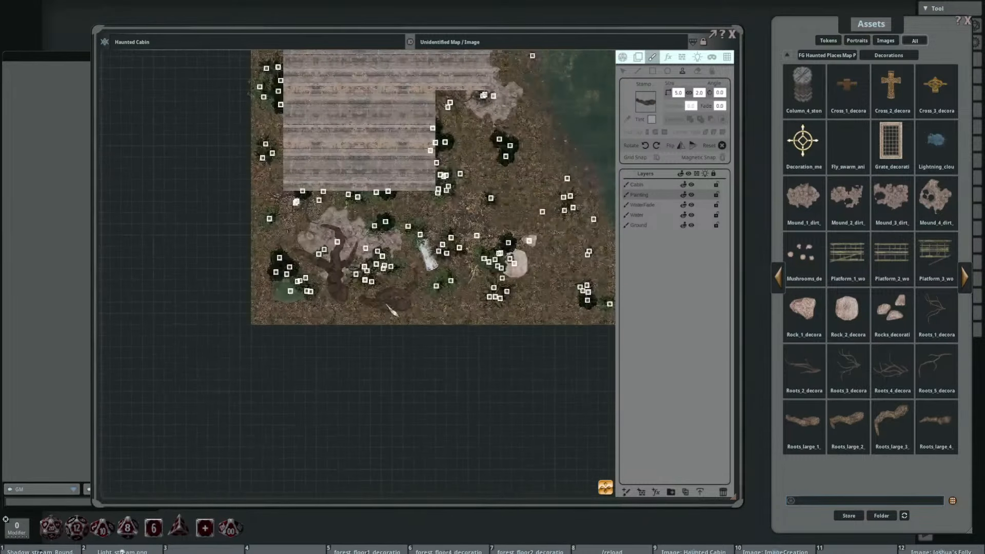
{"action": "scroll", "coordinate": [418, 302], "scroll_direction": "up", "scroll_amount": 8, "text": "shift"}
{"action": "scroll", "coordinate": [418, 302], "scroll_direction": "up", "scroll_amount": 5, "text": "shift"}
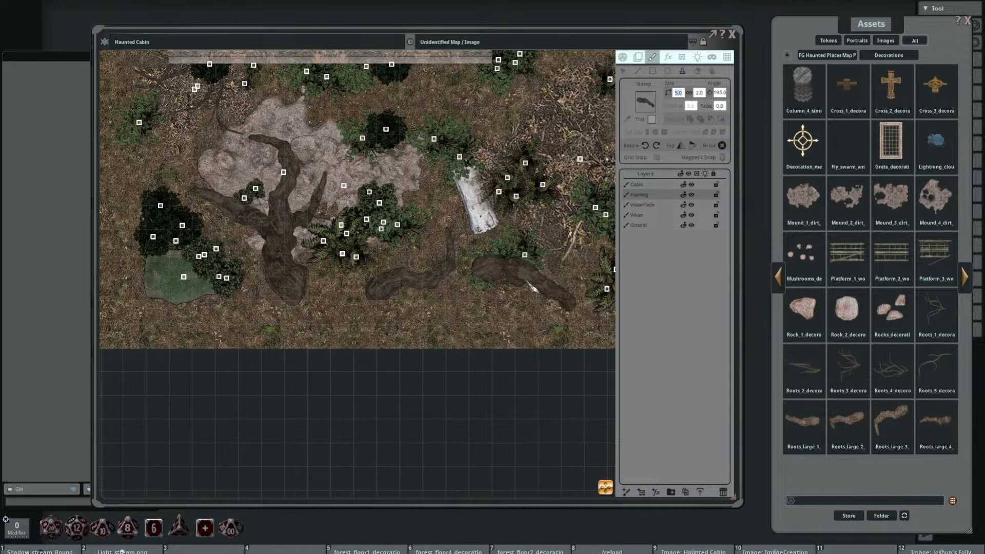
{"action": "key", "text": "Return"}
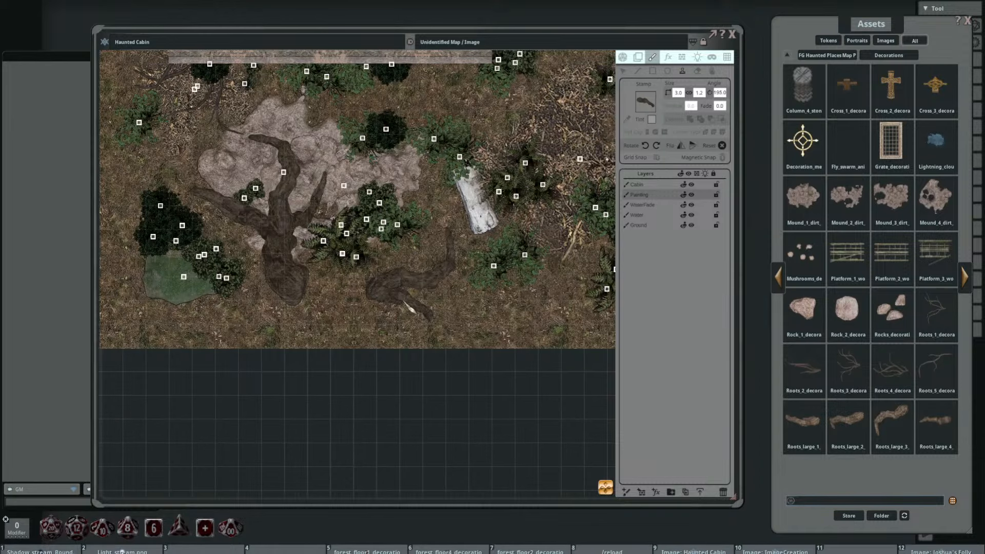
Step: Rotate the 3.0 by 1.2 root stamp to 215° and stamp it as the southeast branch of the root south of the white log
{"action": "left_click_drag", "start_coordinate": [436, 302], "coordinate": [398, 283]}
{"action": "scroll", "coordinate": [371, 291], "scroll_direction": "down", "scroll_amount": 2}
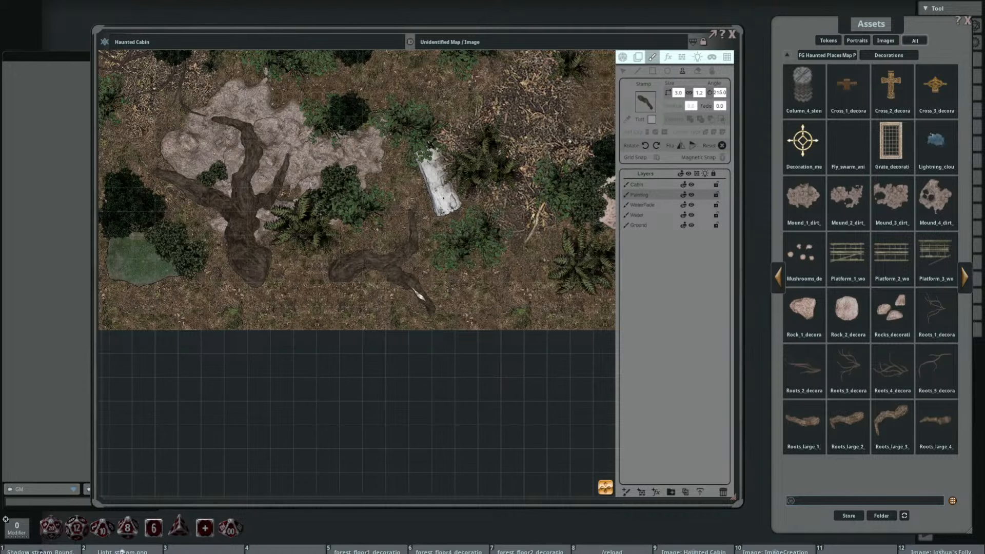
{"action": "left_click", "coordinate": [413, 288]}
{"action": "left_click_drag", "start_coordinate": [501, 286], "coordinate": [515, 314]}
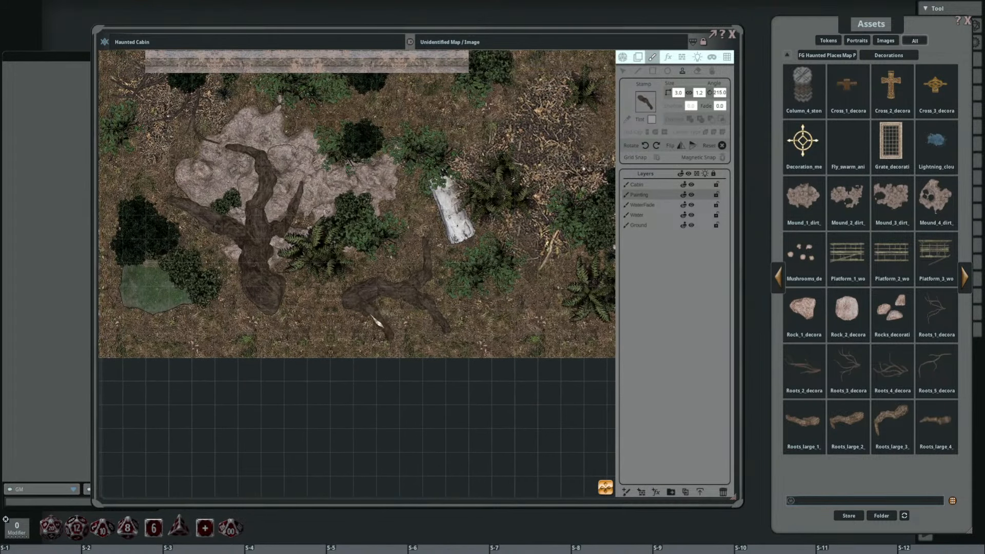
Step: Rotate the 3.0 by 1.2 root stamp to 120° and stamp it as the northern branch on the western end of the same root
{"action": "scroll", "coordinate": [385, 282], "scroll_direction": "up", "scroll_amount": 7}
{"action": "scroll", "coordinate": [389, 287], "scroll_direction": "up", "scroll_amount": 8}
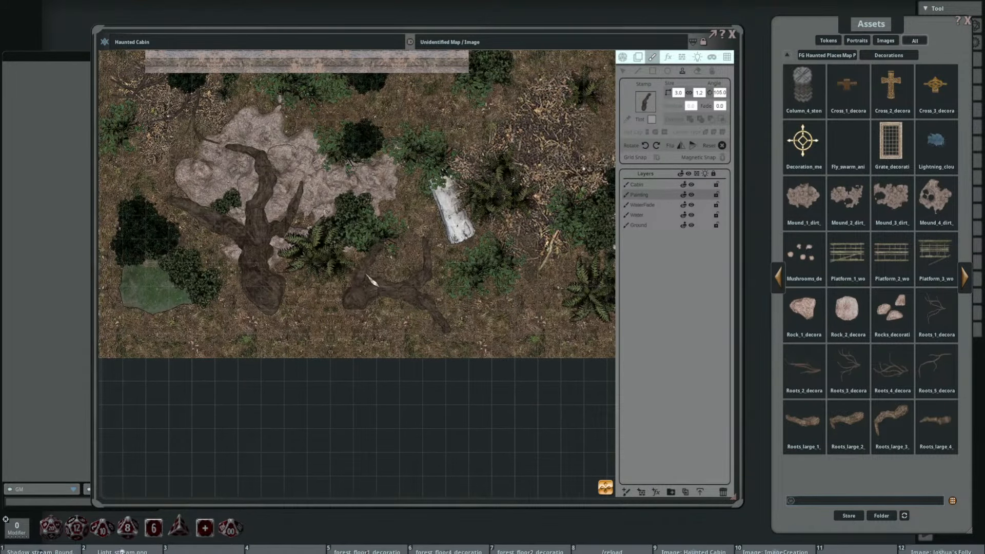
{"action": "scroll", "coordinate": [365, 277], "scroll_direction": "down", "scroll_amount": 2}
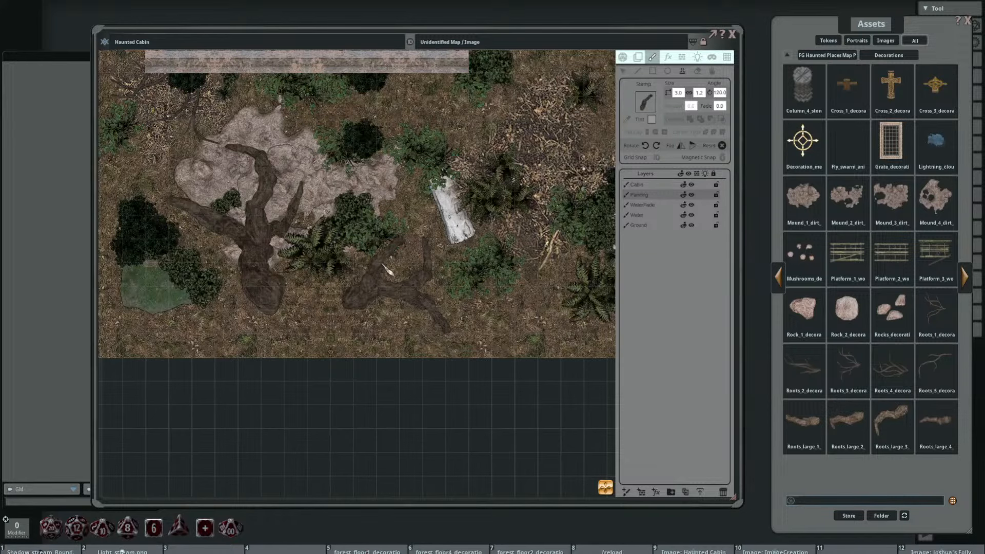
{"action": "scroll", "coordinate": [433, 262], "scroll_direction": "up", "scroll_amount": 3}
{"action": "scroll", "coordinate": [435, 262], "scroll_direction": "down", "scroll_amount": 3}
{"action": "scroll", "coordinate": [462, 276], "scroll_direction": "up", "scroll_amount": 1}
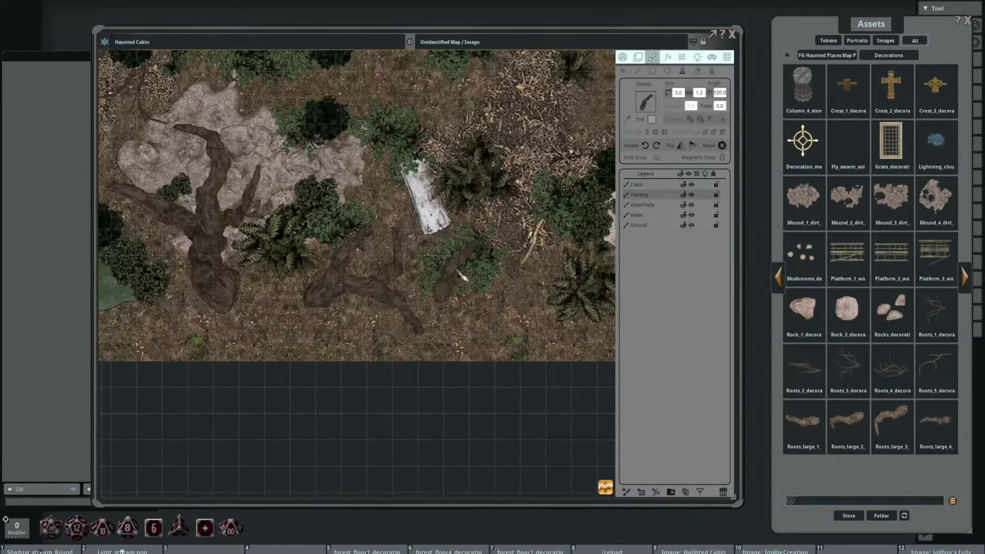
{"action": "left_click_drag", "start_coordinate": [458, 269], "coordinate": [486, 308]}
{"action": "scroll", "coordinate": [471, 297], "scroll_direction": "down", "scroll_amount": 2}
{"action": "scroll", "coordinate": [490, 304], "scroll_direction": "up", "scroll_amount": 1}
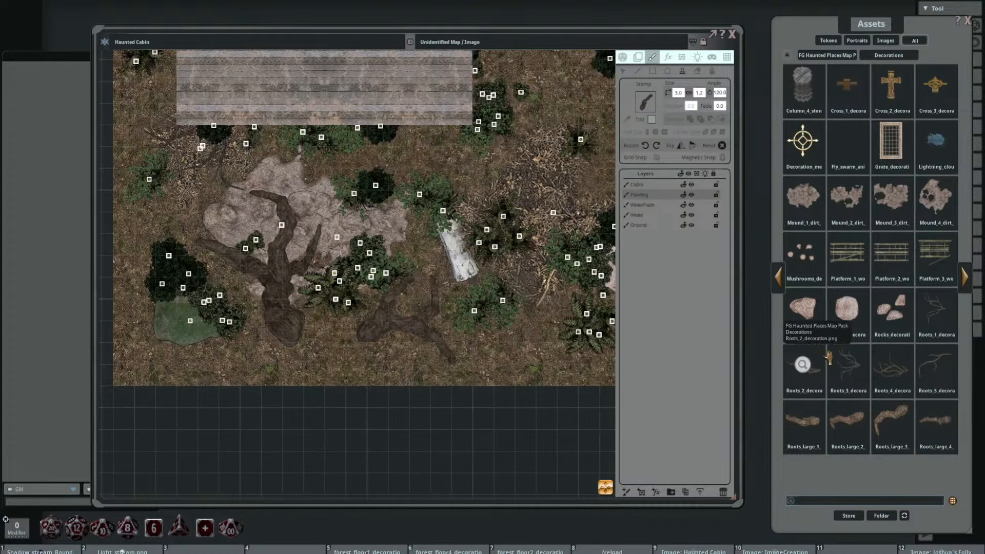
Step: Apply the copied dark tint to the 5.0 by 3.0 root stamp, rotate it to 25° and stamp it westward from the large fallen tree's base
{"action": "left_click", "coordinate": [651, 119]}
{"action": "double_click", "coordinate": [505, 331]}
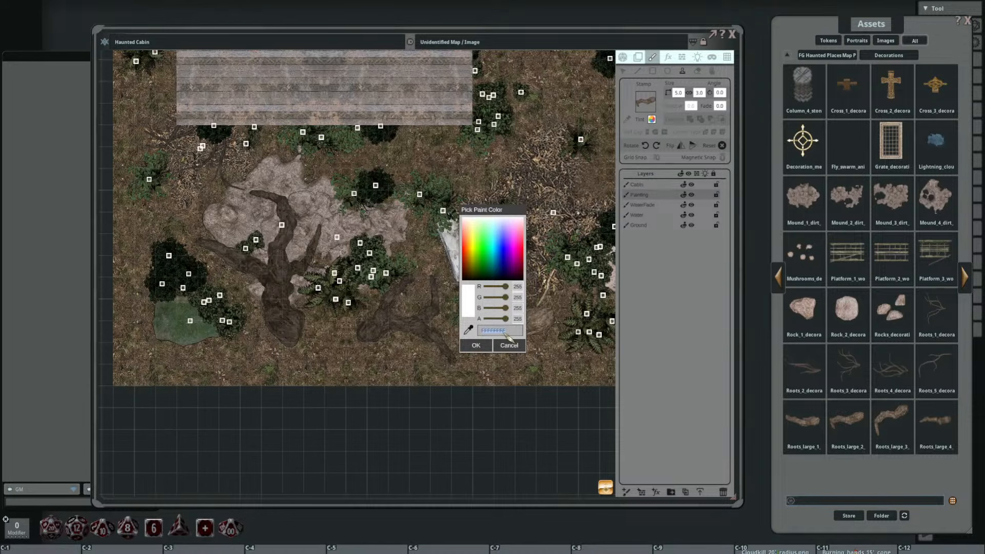
{"action": "left_click", "coordinate": [476, 345]}
{"action": "scroll", "coordinate": [318, 358], "scroll_direction": "up", "scroll_amount": 2}
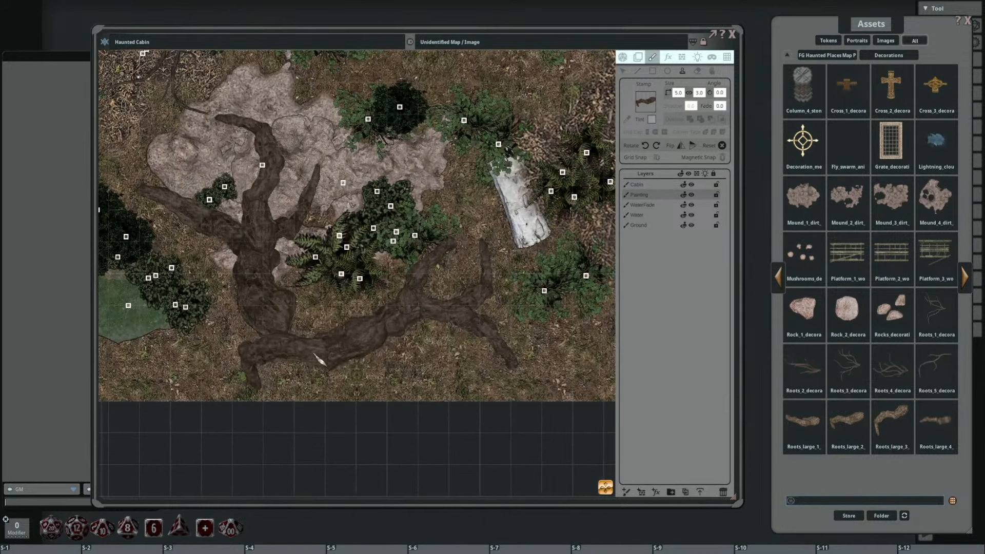
{"action": "scroll", "coordinate": [282, 339], "scroll_direction": "up", "scroll_amount": 2}
{"action": "scroll", "coordinate": [287, 324], "scroll_direction": "down", "scroll_amount": 3}
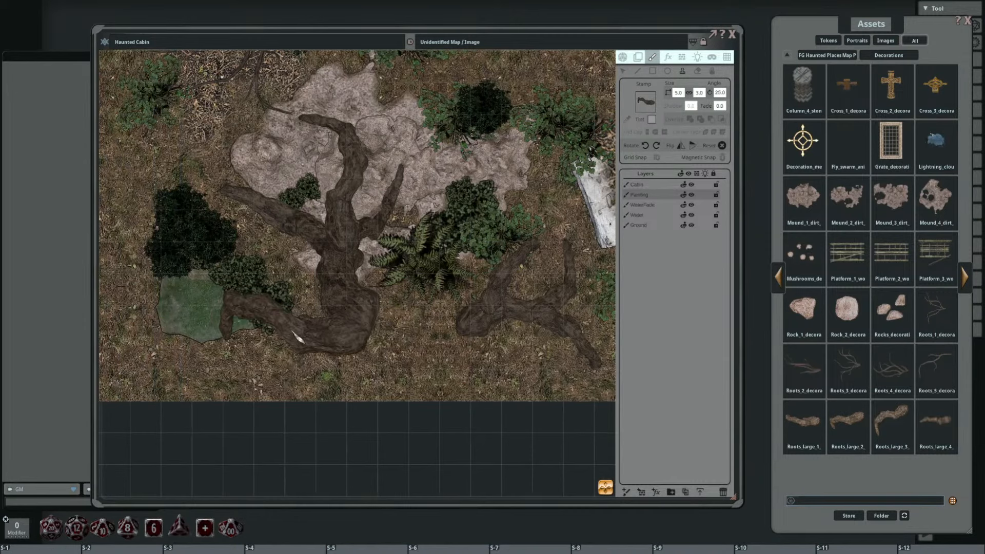
{"action": "left_click", "coordinate": [287, 341]}
Step: Try the 5.0 by 3.0 root stamp at 10° over the smaller root south of the white log
{"action": "scroll", "coordinate": [467, 328], "scroll_direction": "down", "scroll_amount": 9}
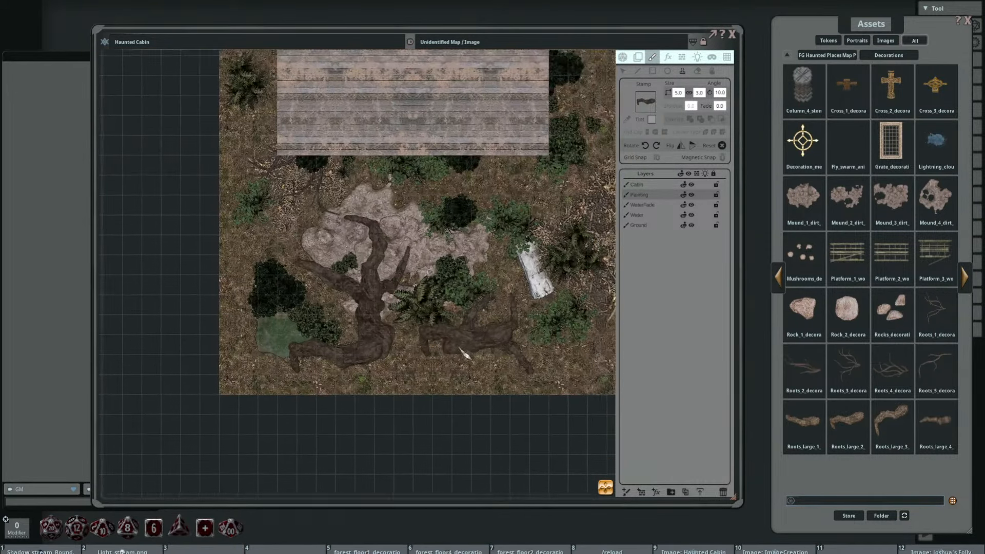
{"action": "left_click_drag", "start_coordinate": [548, 312], "coordinate": [427, 358]}
{"action": "scroll", "coordinate": [473, 357], "scroll_direction": "up", "scroll_amount": 3}
{"action": "scroll", "coordinate": [334, 358], "scroll_direction": "down", "scroll_amount": 4}
{"action": "scroll", "coordinate": [394, 416], "scroll_direction": "up", "scroll_amount": 4}
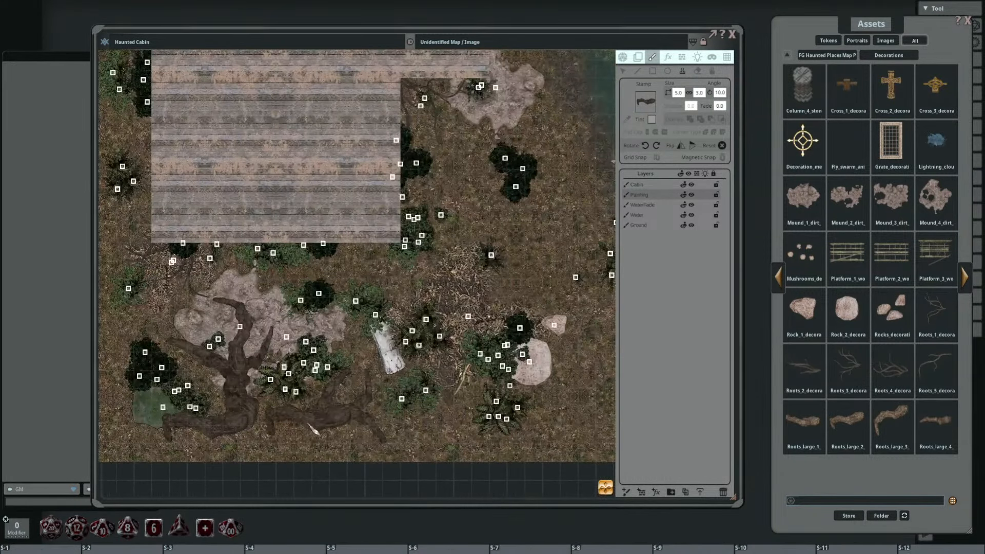
Step: Reduce the root stamp to 3.0 by 1.8 and try it at several angles, including 175° and 130°, over the smaller root
{"action": "scroll", "coordinate": [309, 425], "scroll_direction": "down", "scroll_amount": 9}
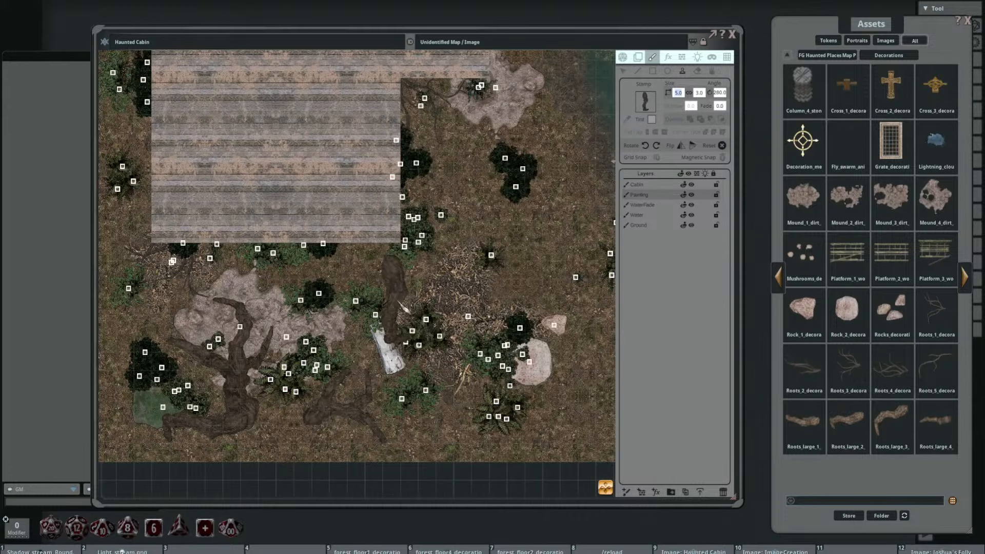
{"action": "type", "text": "3"}
{"action": "key", "text": "Return"}
{"action": "left_click_drag", "start_coordinate": [318, 433], "coordinate": [297, 324]}
{"action": "scroll", "coordinate": [297, 325], "scroll_direction": "down", "scroll_amount": 2}
{"action": "scroll", "coordinate": [302, 330], "scroll_direction": "down", "scroll_amount": 8}
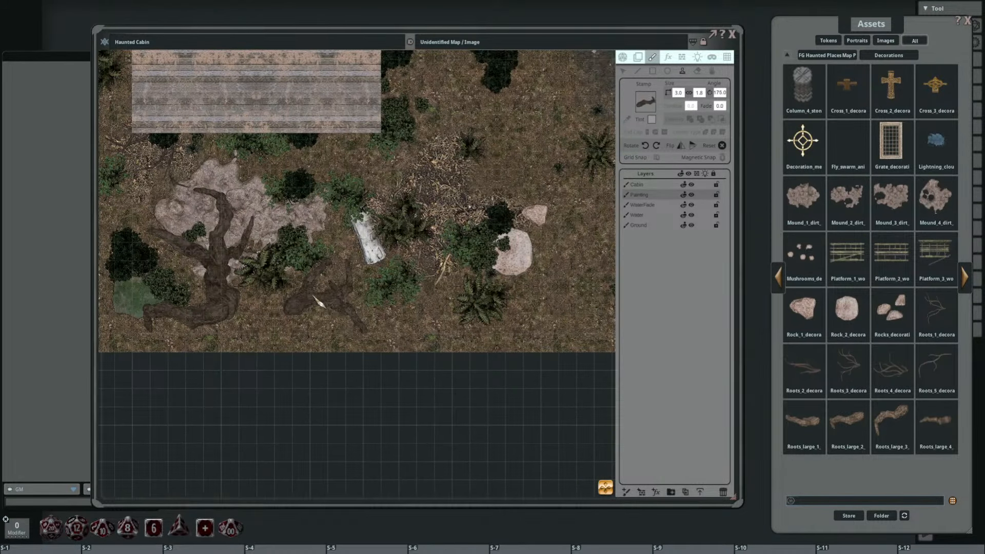
{"action": "scroll", "coordinate": [320, 300], "scroll_direction": "down", "scroll_amount": 2}
{"action": "scroll", "coordinate": [322, 296], "scroll_direction": "up", "scroll_amount": 1}
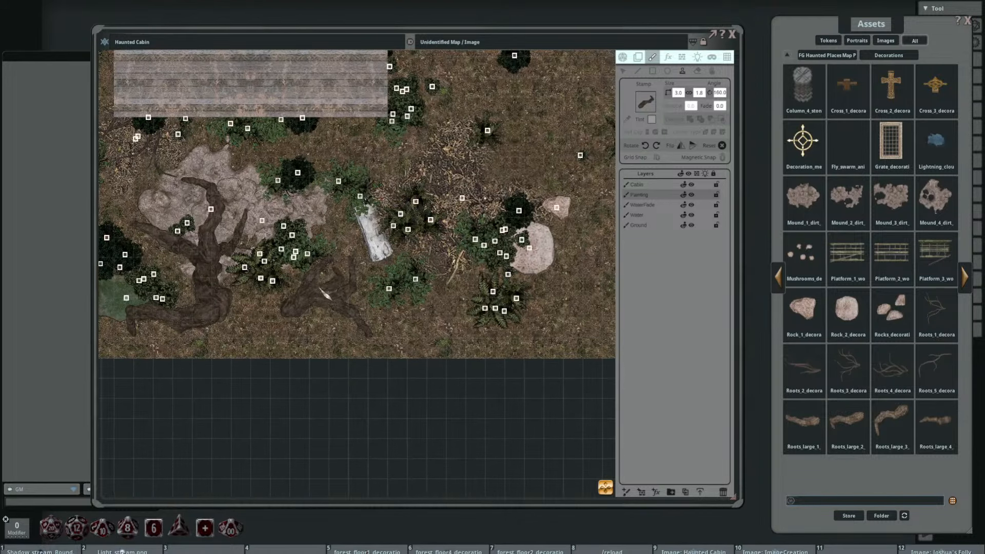
{"action": "scroll", "coordinate": [324, 295], "scroll_direction": "down", "scroll_amount": 3}
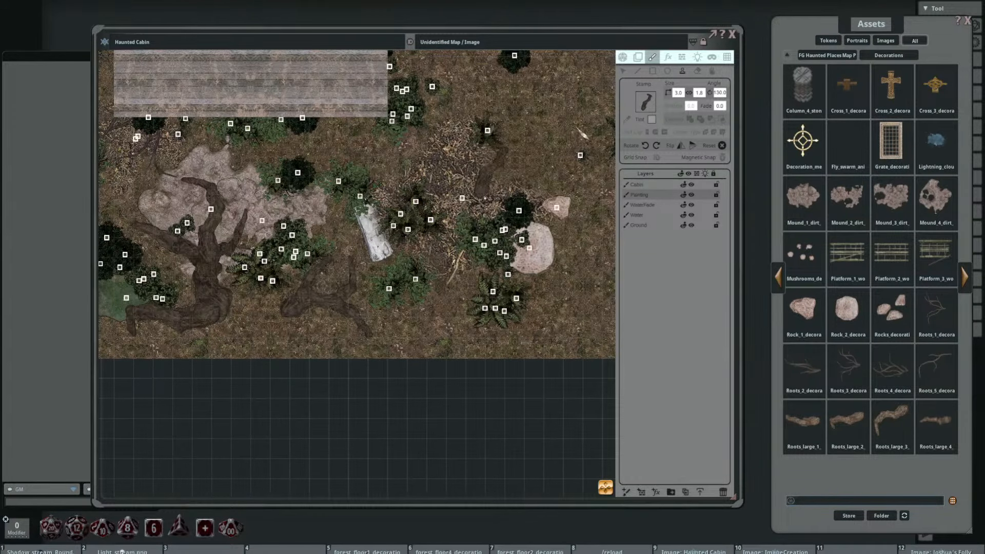
Step: Set the root stamp to 2.0 by 1.2, rotate it to 120° and stamp it to extend the smaller root's northern branch
{"action": "type", "text": "2"}
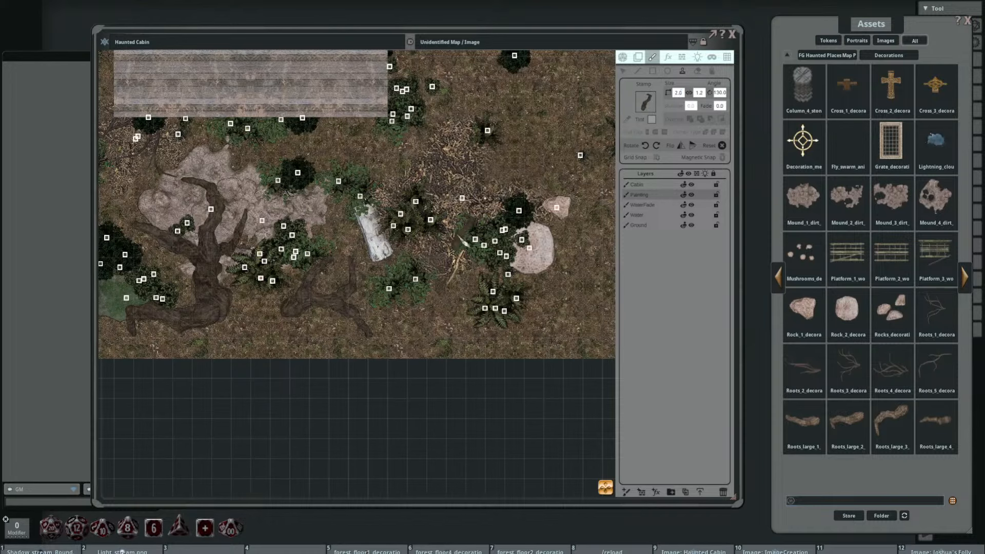
{"action": "left_click_drag", "start_coordinate": [356, 249], "coordinate": [402, 226]}
{"action": "scroll", "coordinate": [401, 226], "scroll_direction": "up", "scroll_amount": 3}
{"action": "scroll", "coordinate": [373, 232], "scroll_direction": "down", "scroll_amount": 1}
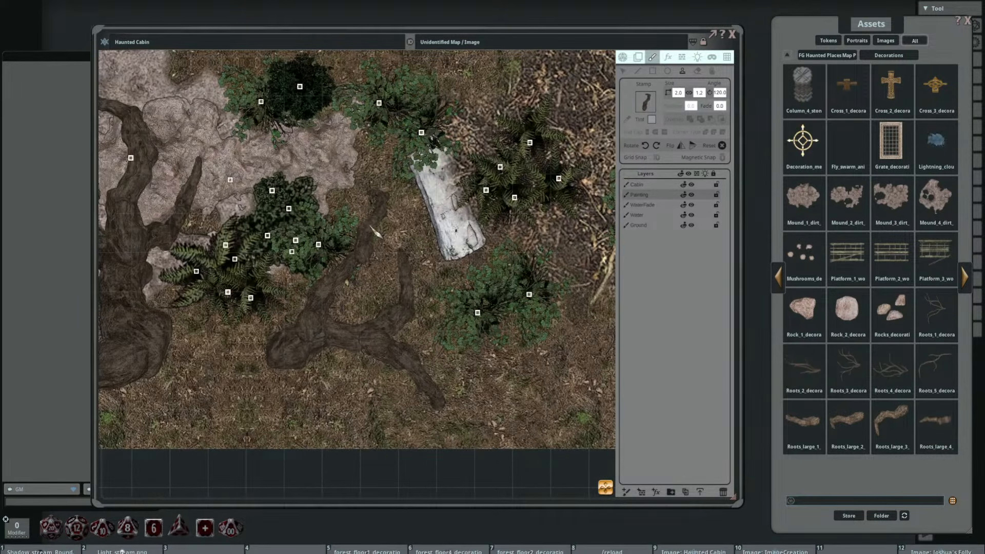
{"action": "scroll", "coordinate": [454, 354], "scroll_direction": "down", "scroll_amount": 3}
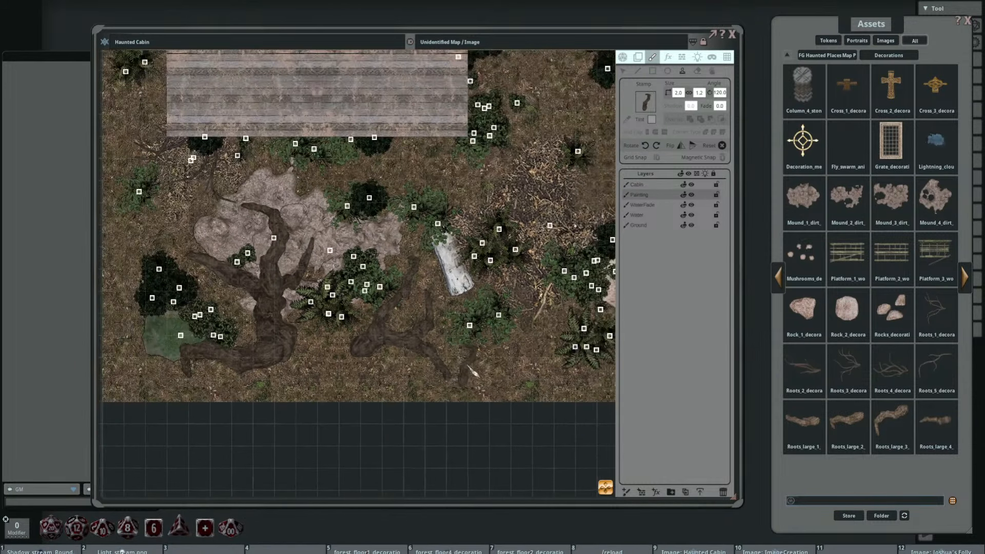
Step: Examine the fallen trees and the surrounding decoration between the cabin and the lake
{"action": "left_click_drag", "start_coordinate": [421, 294], "coordinate": [442, 332]}
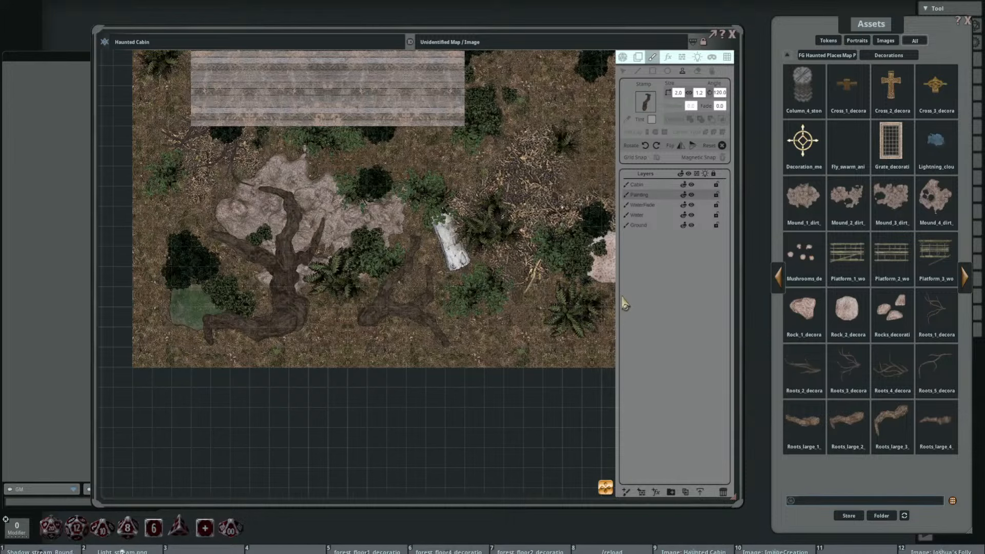
{"action": "left_click_drag", "start_coordinate": [528, 265], "coordinate": [480, 355]}
{"action": "scroll", "coordinate": [512, 300], "scroll_direction": "down", "scroll_amount": 5}
{"action": "left_click_drag", "start_coordinate": [508, 287], "coordinate": [414, 325]}
{"action": "key", "text": "shift"}
{"action": "scroll", "coordinate": [455, 309], "scroll_direction": "down", "scroll_amount": 1}
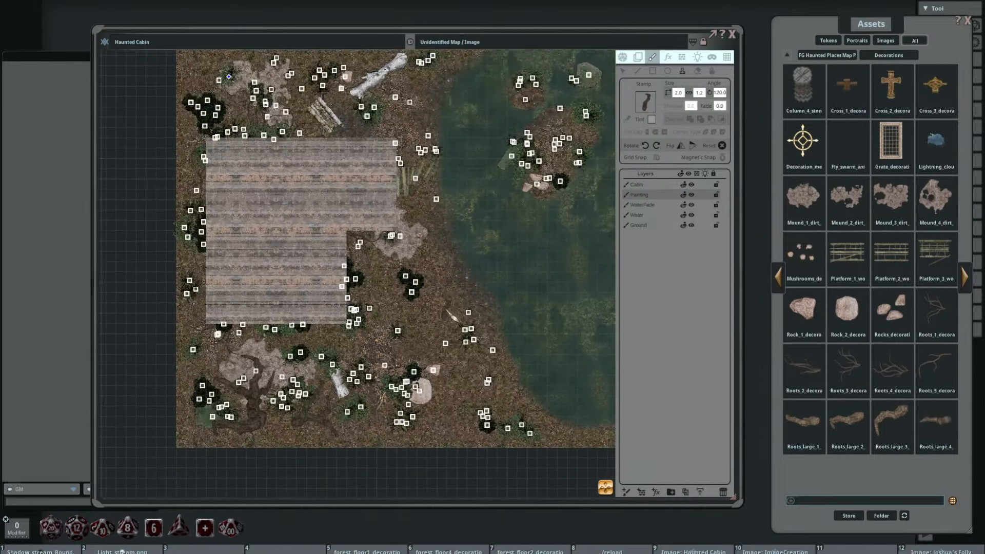
{"action": "scroll", "coordinate": [455, 309], "scroll_direction": "up", "scroll_amount": 1}
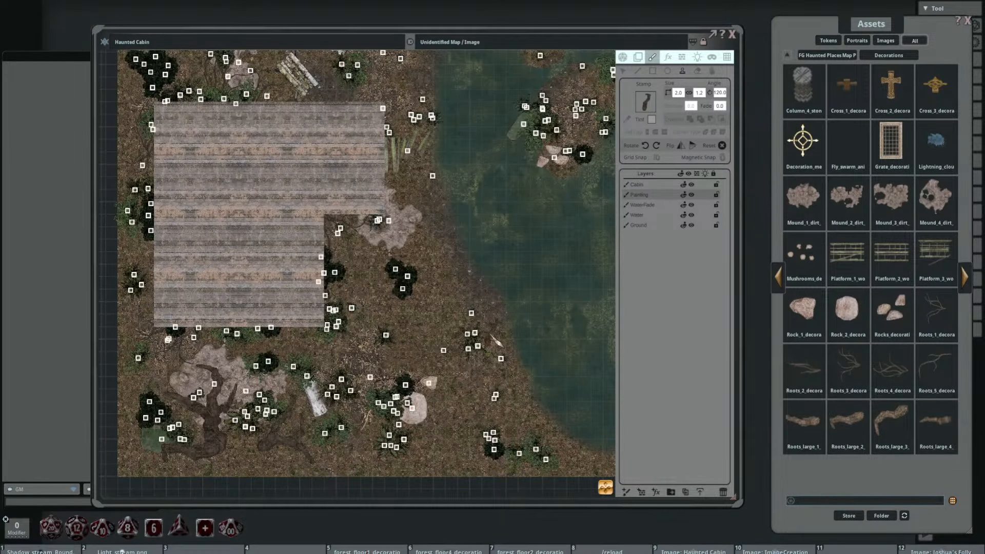
{"action": "left_click_drag", "start_coordinate": [491, 335], "coordinate": [534, 304]}
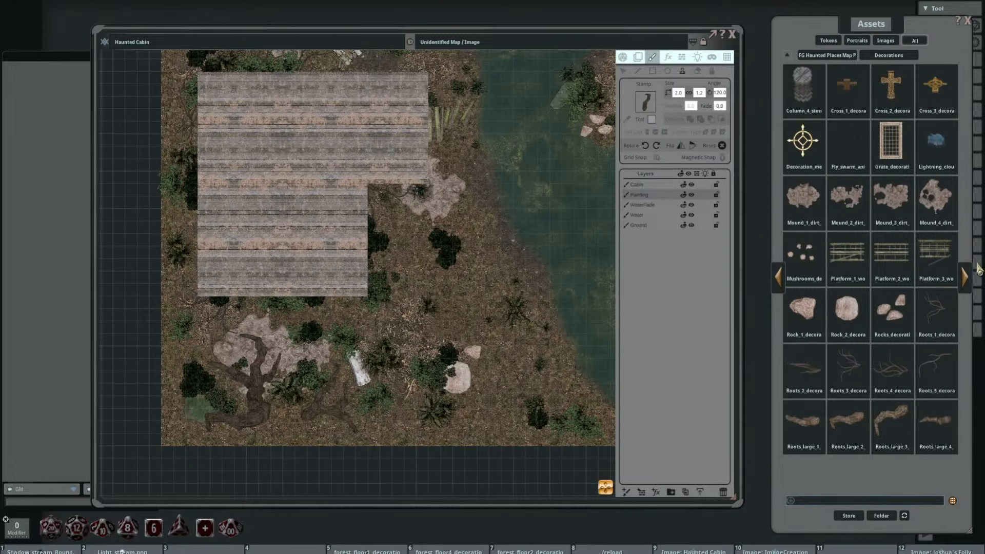
Step: Preview the lightning cloud asset and look through the remaining decorations of the Haunted Places map pack
{"action": "left_click", "coordinate": [934, 141]}
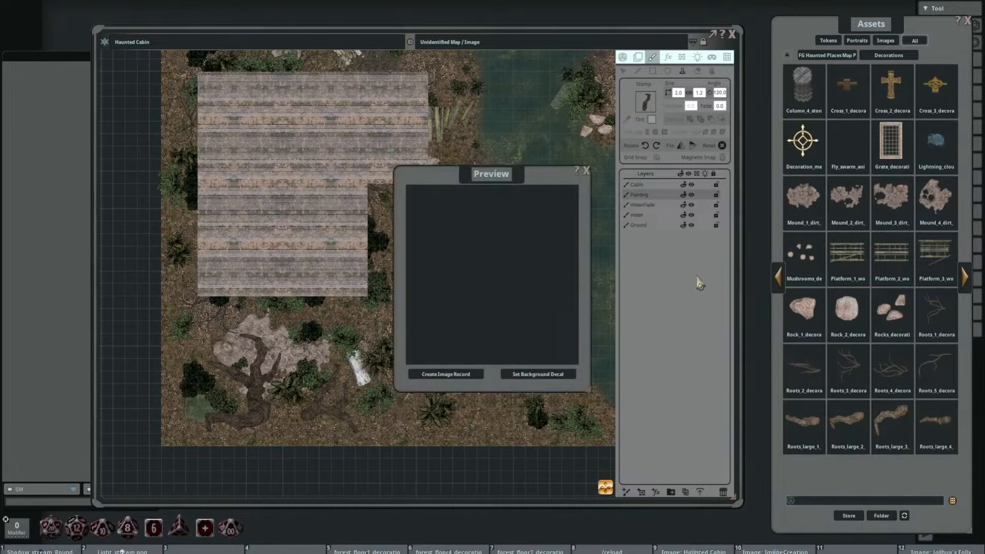
{"action": "left_click", "coordinate": [587, 171]}
{"action": "left_click", "coordinate": [965, 277]}
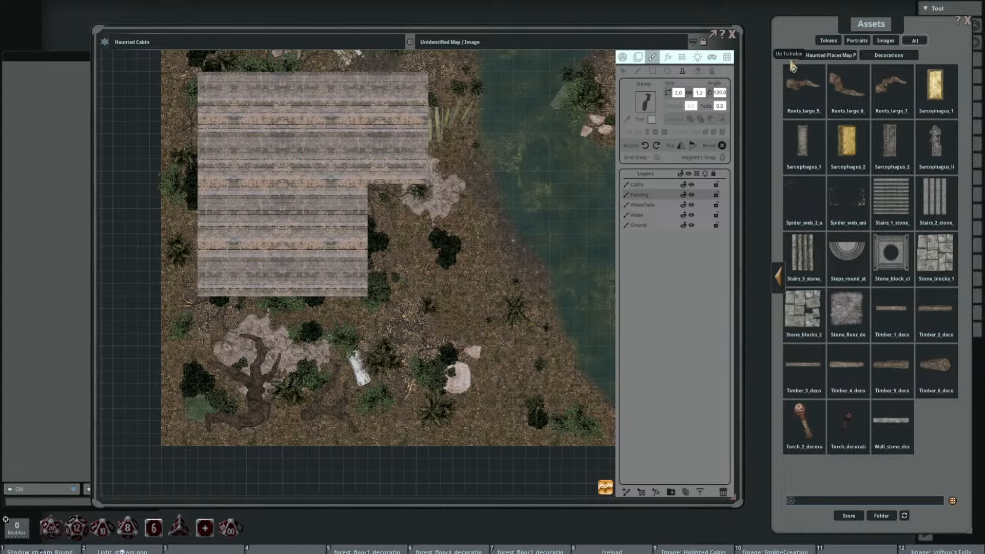
Step: Search the whole asset library for "tree" and browse to the third page of results
{"action": "left_click", "coordinate": [768, 85]}
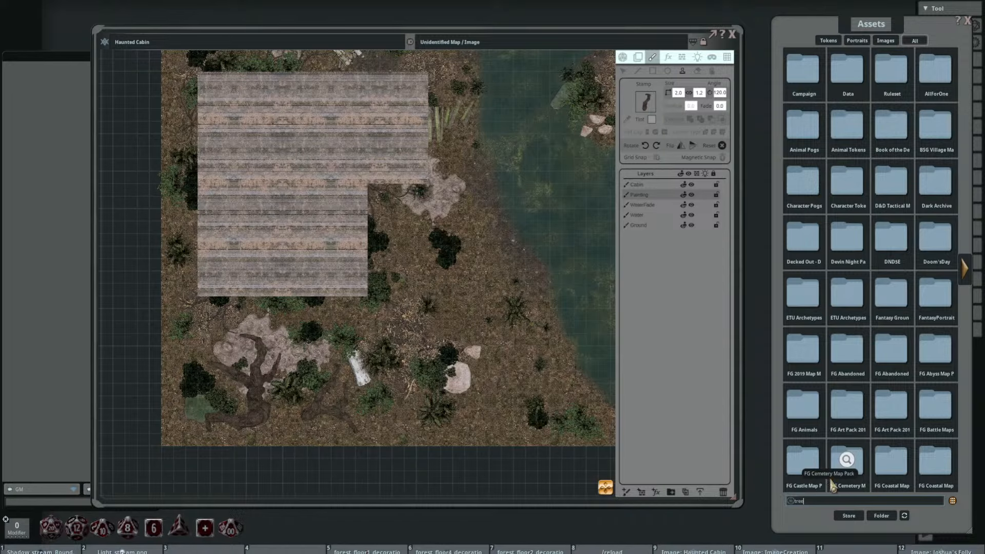
{"action": "key", "text": "Return"}
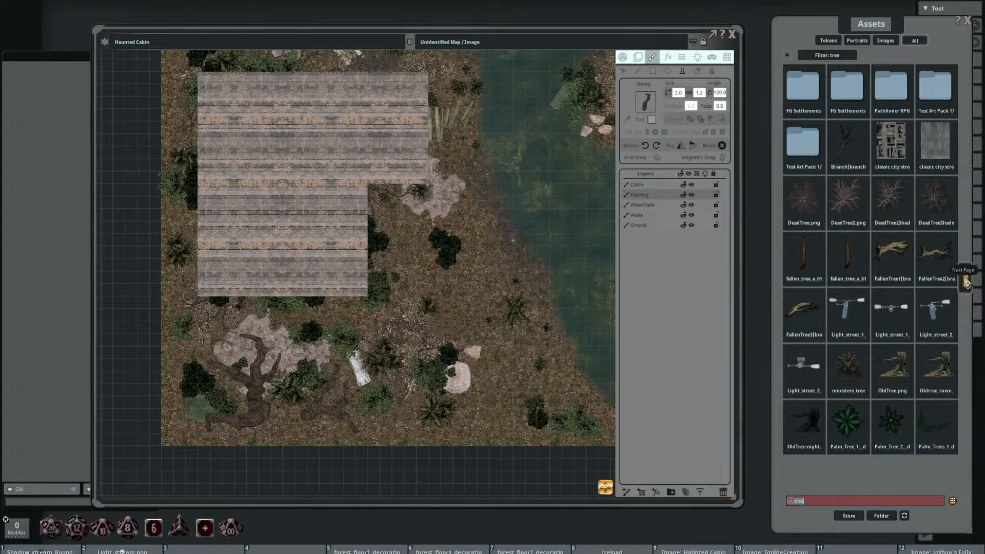
{"action": "left_click", "coordinate": [966, 281]}
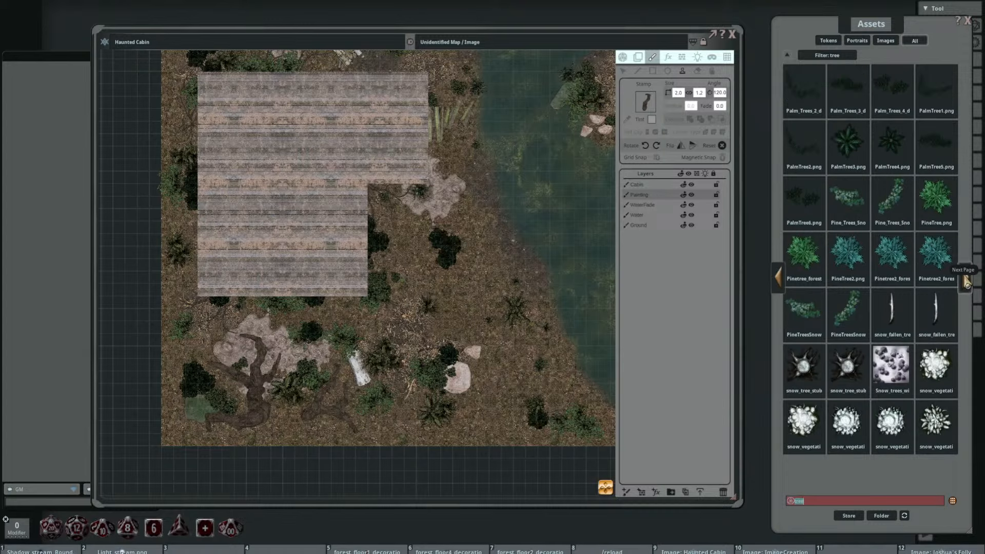
{"action": "left_click", "coordinate": [966, 281]}
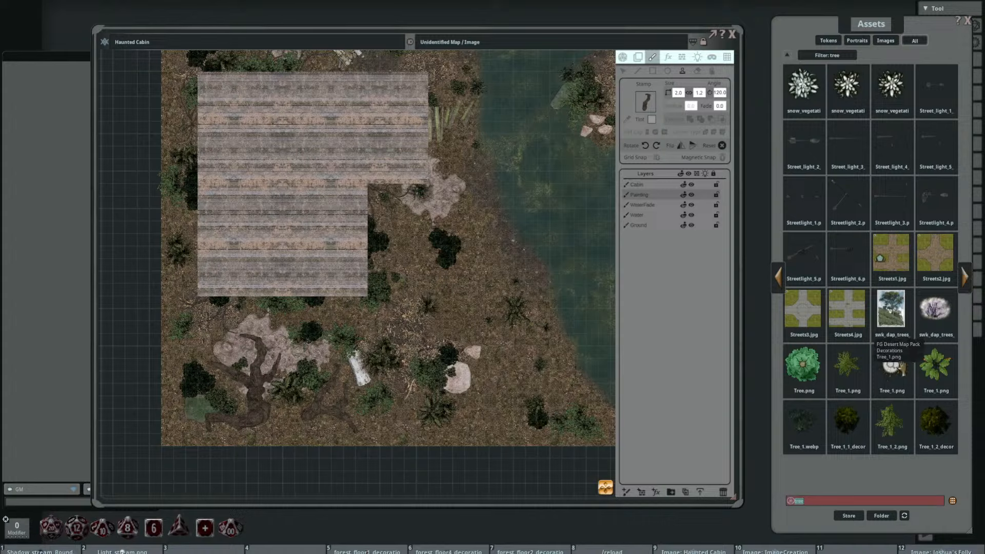
Step: Preview the Desert Map Pack's Tree_1.png and the dark Tree_1.webp as tree candidates, closing each preview
{"action": "left_click", "coordinate": [891, 366]}
{"action": "left_click", "coordinate": [585, 171]}
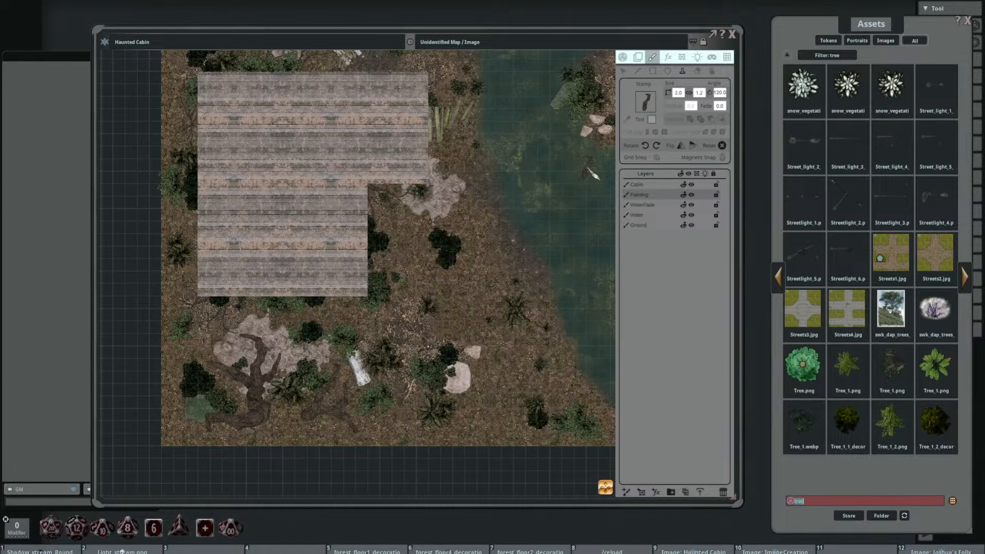
{"action": "left_click", "coordinate": [803, 430]}
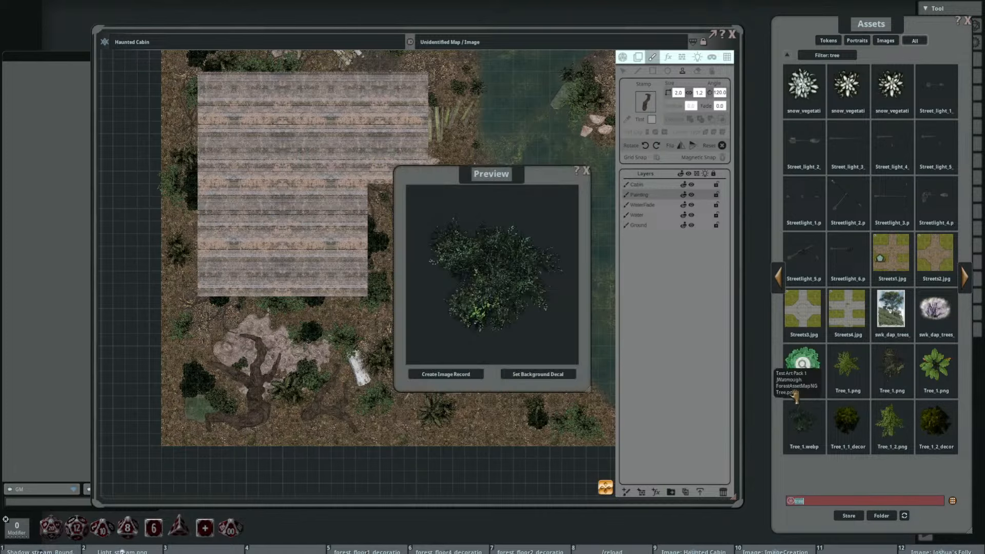
{"action": "left_click", "coordinate": [586, 171]}
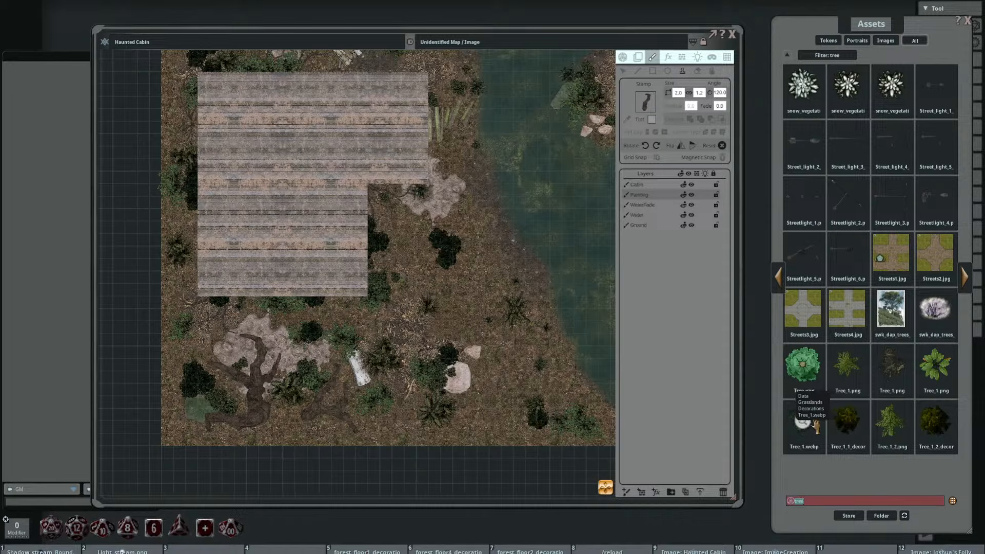
Step: Preview the Tree_1_decoration trees from the Abandoned Places and Countryside map packs on the following results page
{"action": "left_click", "coordinate": [964, 279]}
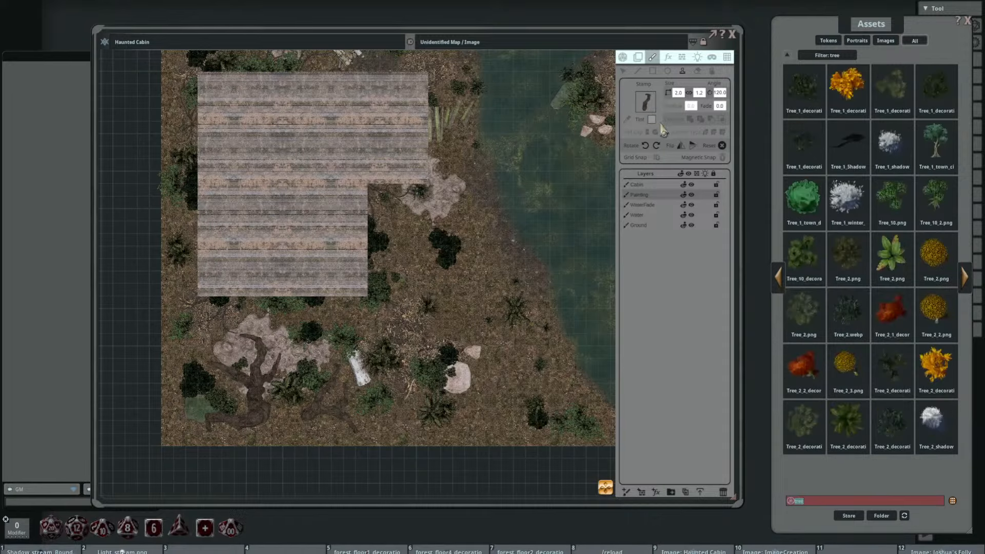
{"action": "left_click", "coordinate": [802, 86]}
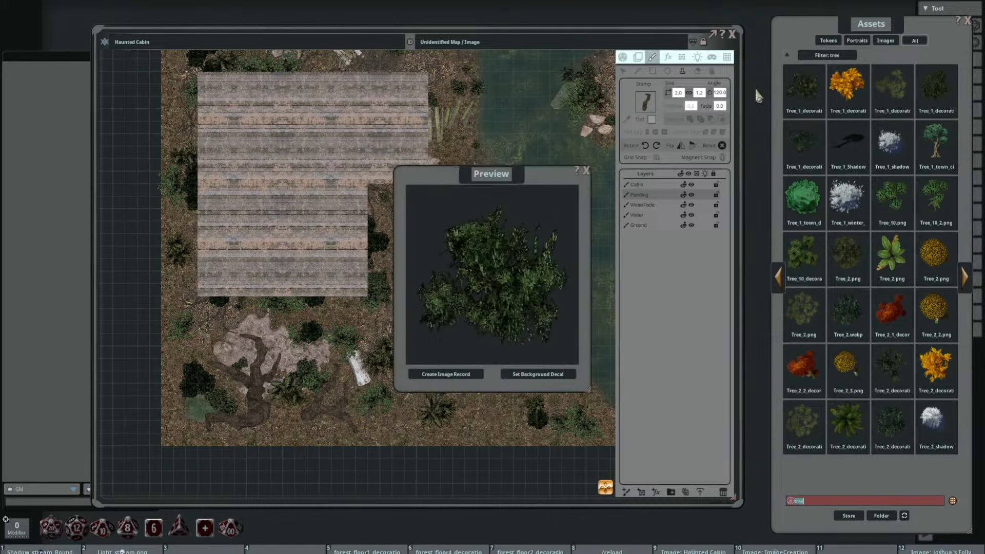
{"action": "left_click", "coordinate": [586, 171]}
{"action": "left_click", "coordinate": [895, 83]}
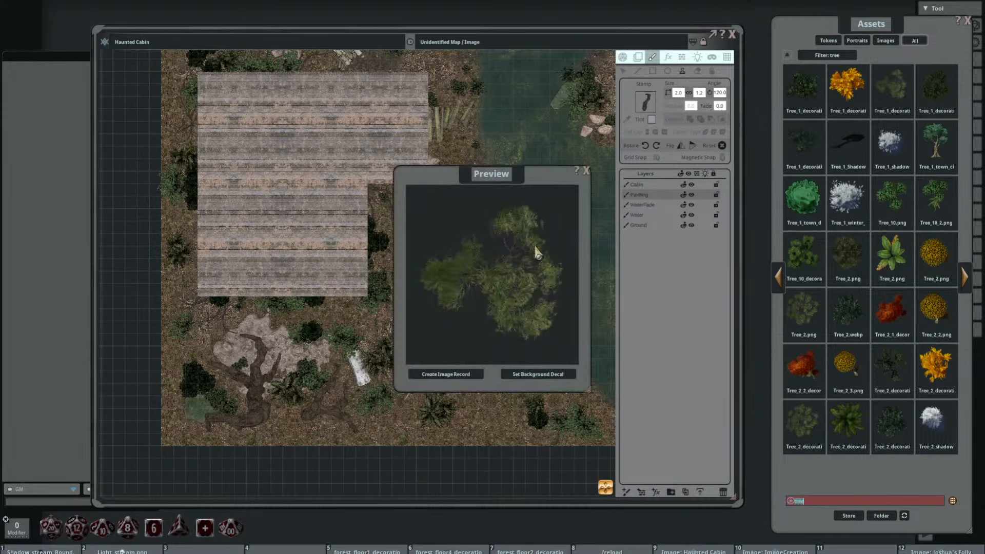
{"action": "left_click", "coordinate": [586, 170]}
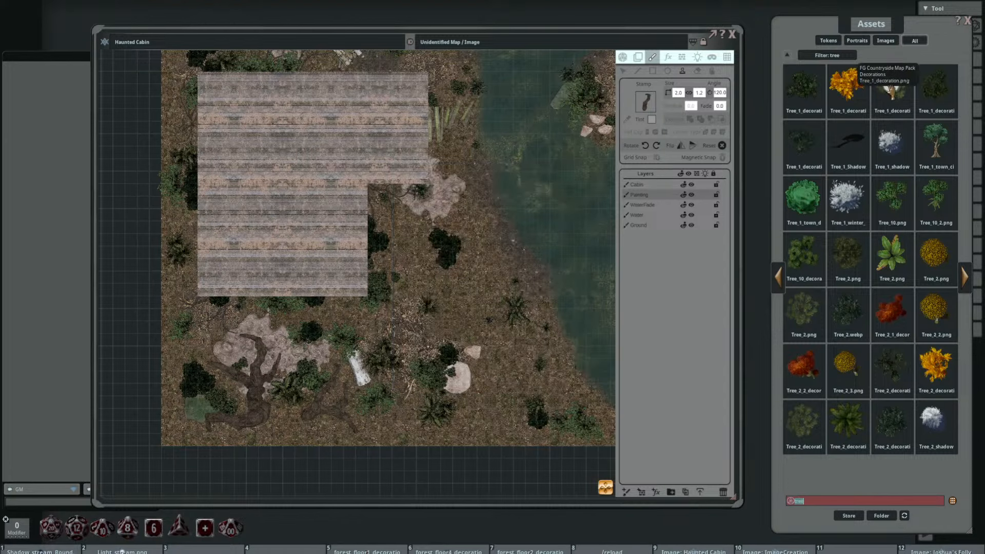
Step: Load the Countryside Map Pack's Tree_1_decoration.png as the stamp and set its size to 12
{"action": "left_click_drag", "start_coordinate": [893, 91], "coordinate": [655, 117]}
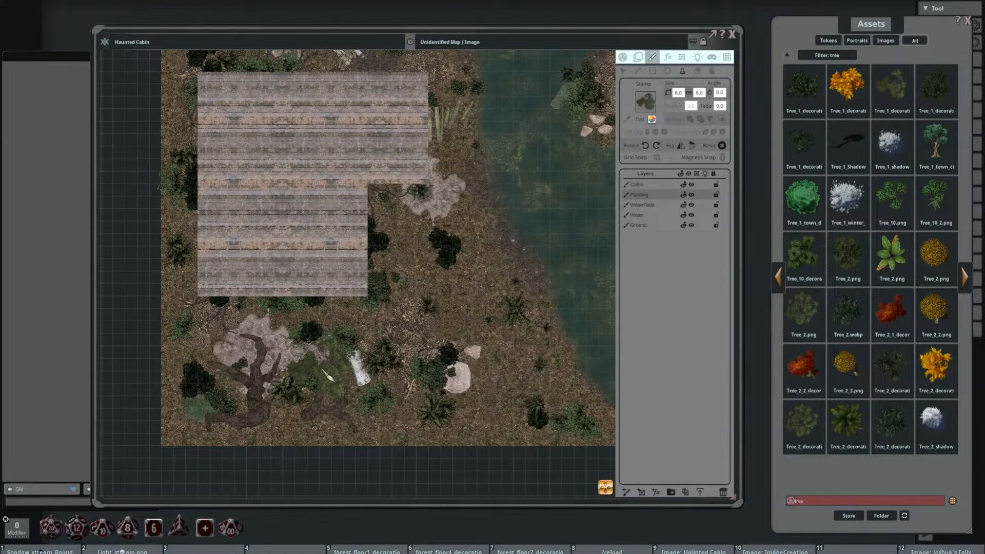
{"action": "left_click_drag", "start_coordinate": [348, 345], "coordinate": [421, 288]}
{"action": "left_click", "coordinate": [677, 93]}
{"action": "type", "text": "12"}
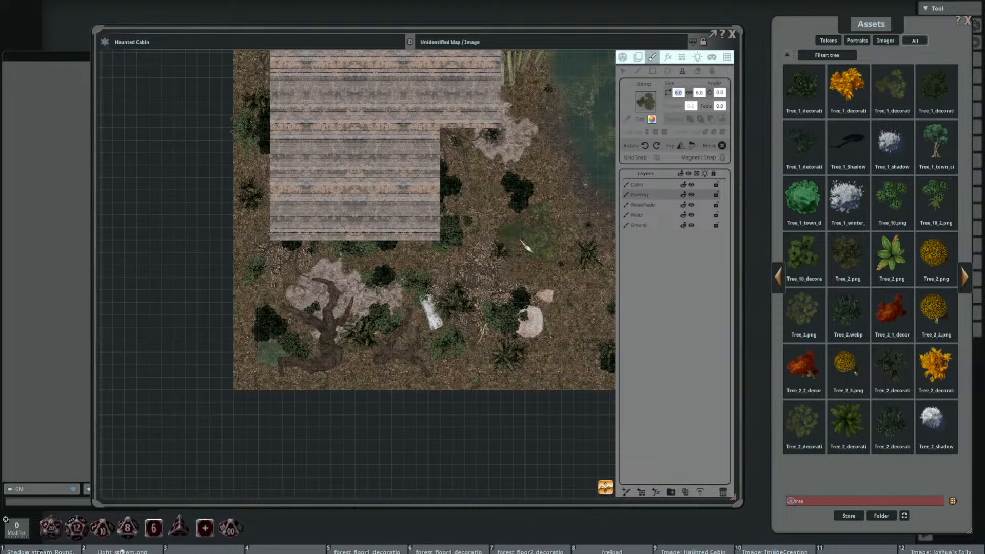
{"action": "key", "text": "Return"}
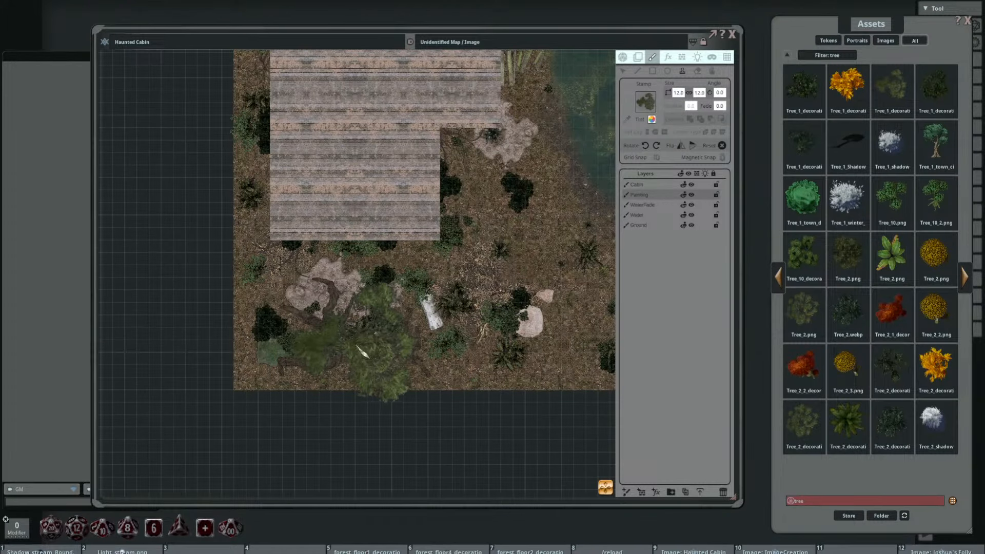
Step: Rotate the tree stamp to 135 degrees over the dead trees and add a new painting layer above the Cabin layer
{"action": "scroll", "coordinate": [365, 355], "scroll_direction": "up", "scroll_amount": 5}
{"action": "scroll", "coordinate": [357, 376], "scroll_direction": "up", "scroll_amount": 20}
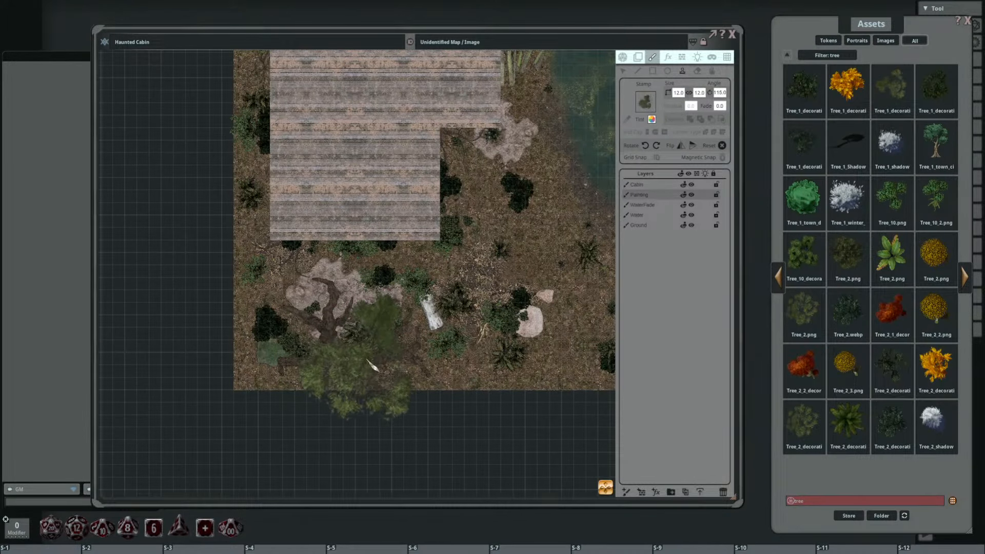
{"action": "scroll", "coordinate": [364, 367], "scroll_direction": "up", "scroll_amount": 2}
{"action": "scroll", "coordinate": [369, 370], "scroll_direction": "up", "scroll_amount": 3}
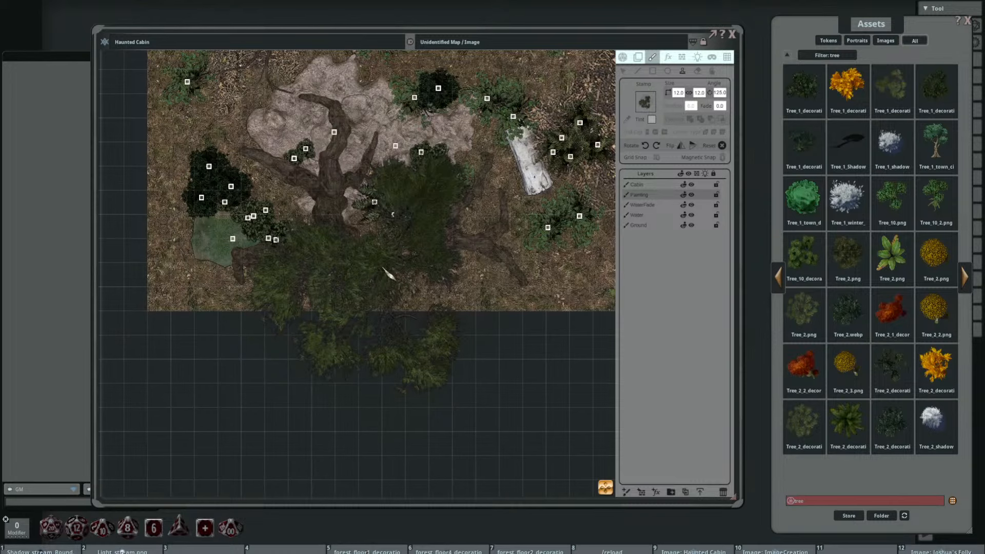
{"action": "left_click_drag", "start_coordinate": [389, 255], "coordinate": [368, 312]}
{"action": "scroll", "coordinate": [362, 320], "scroll_direction": "down", "scroll_amount": 4}
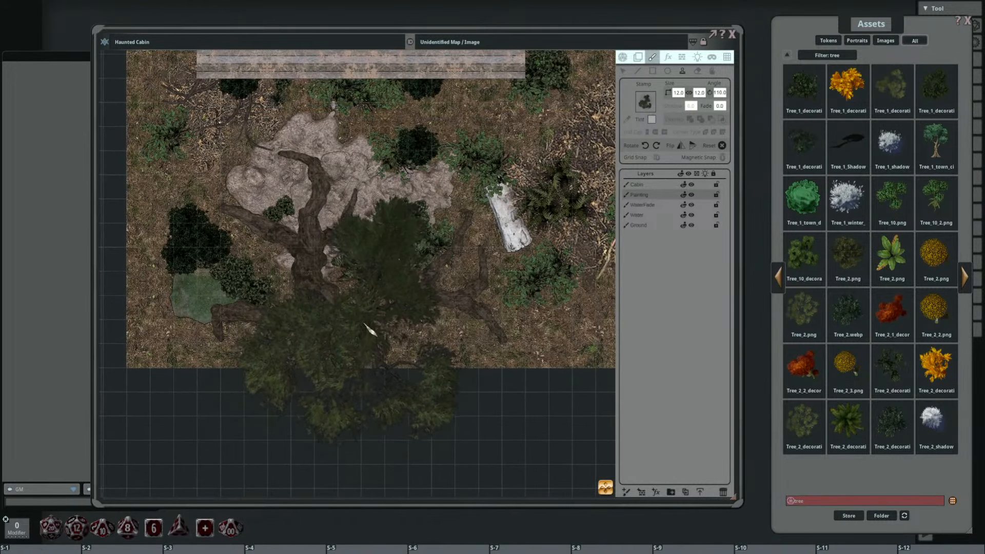
{"action": "scroll", "coordinate": [365, 323], "scroll_direction": "up", "scroll_amount": 6}
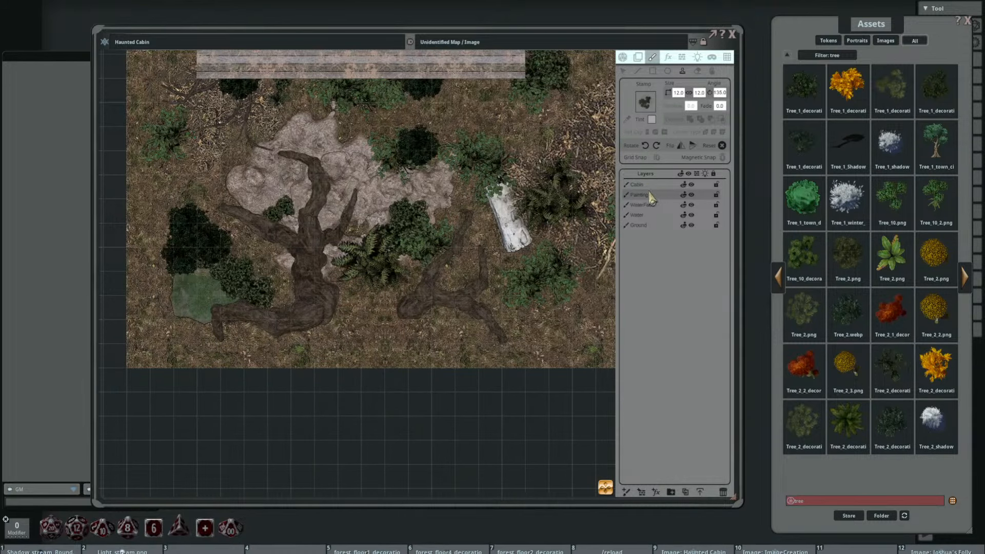
{"action": "left_click", "coordinate": [626, 491]}
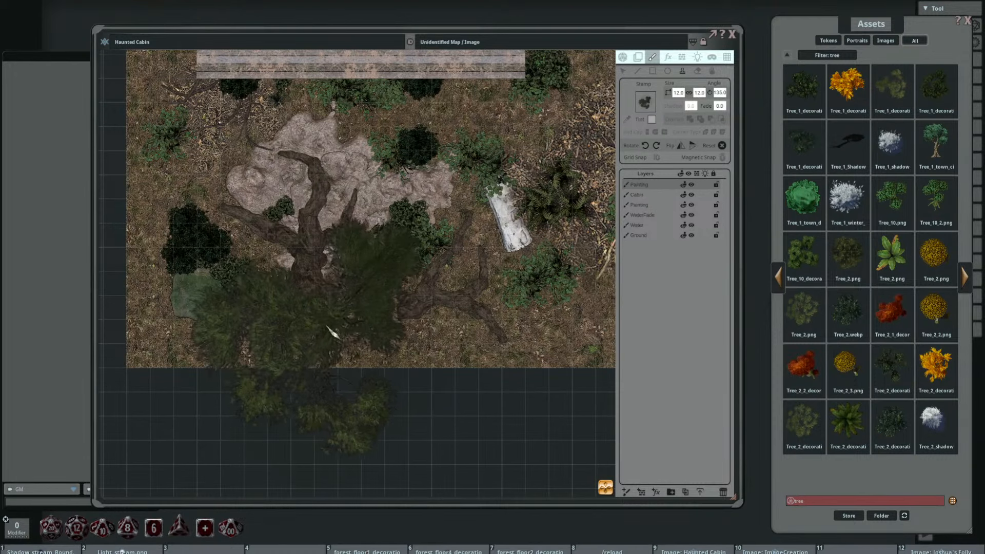
Step: Preview the olive-green Tree_2_decoration asset in the last row of results as an alternative tree and close the preview
{"action": "left_click_drag", "start_coordinate": [358, 319], "coordinate": [349, 292]}
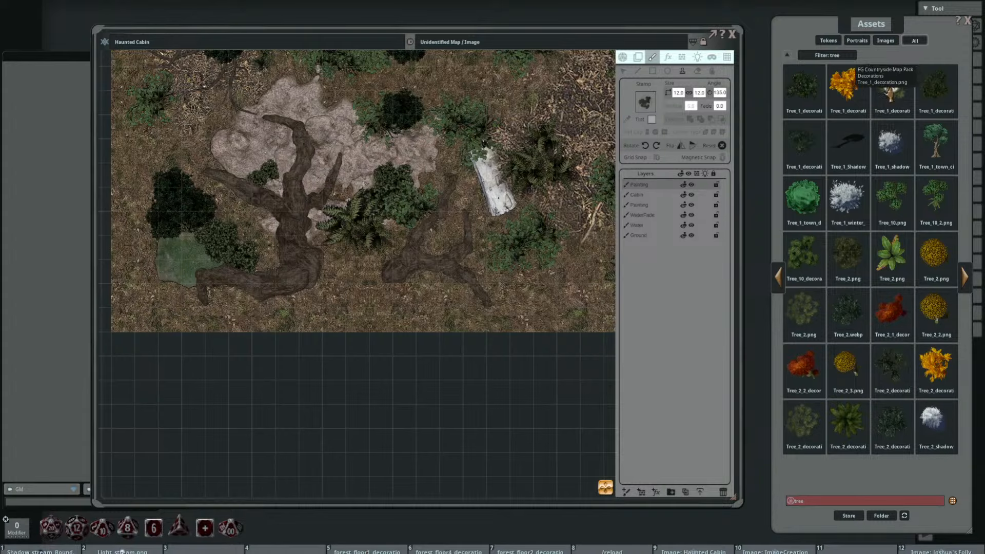
{"action": "left_click", "coordinate": [804, 424]}
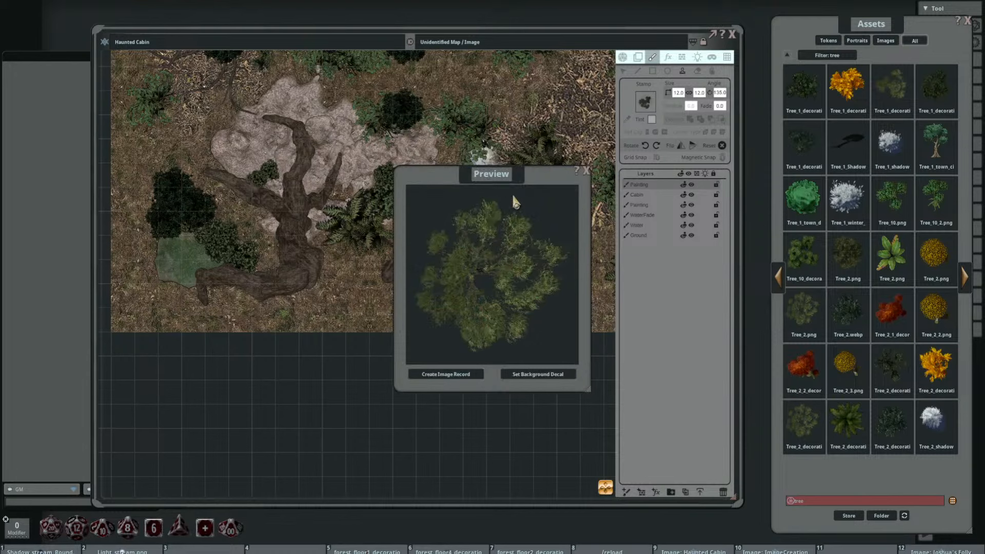
{"action": "left_click", "coordinate": [585, 172]}
Step: Set the tree stamp to size 10 and angle 205, and stamp it over the base of the large dead tree at the map's lower edge
{"action": "left_click_drag", "start_coordinate": [335, 298], "coordinate": [316, 334]}
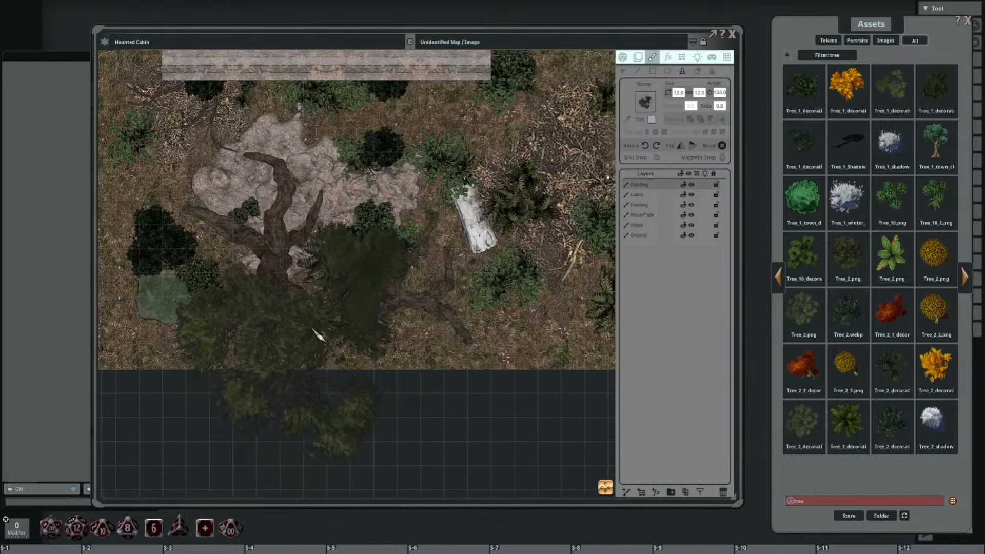
{"action": "scroll", "coordinate": [318, 327], "scroll_direction": "down", "scroll_amount": 2, "text": "shift"}
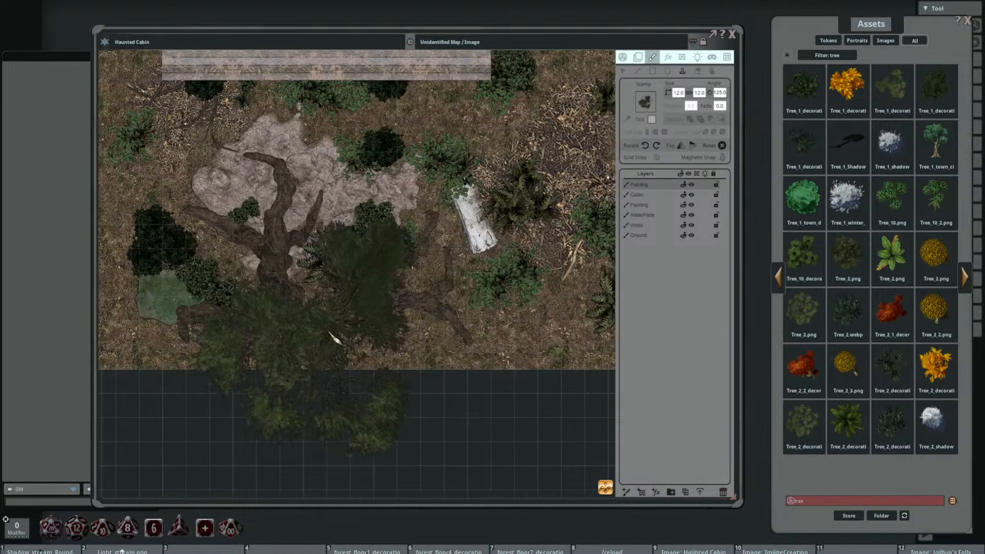
{"action": "scroll", "coordinate": [334, 339], "scroll_direction": "down", "scroll_amount": 3}
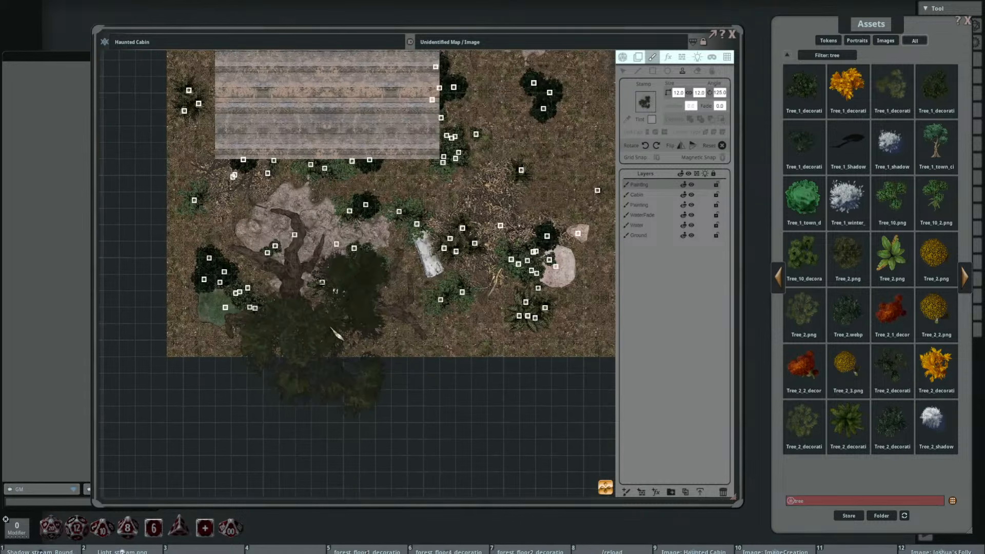
{"action": "scroll", "coordinate": [342, 349], "scroll_direction": "up", "scroll_amount": 6, "text": "shift"}
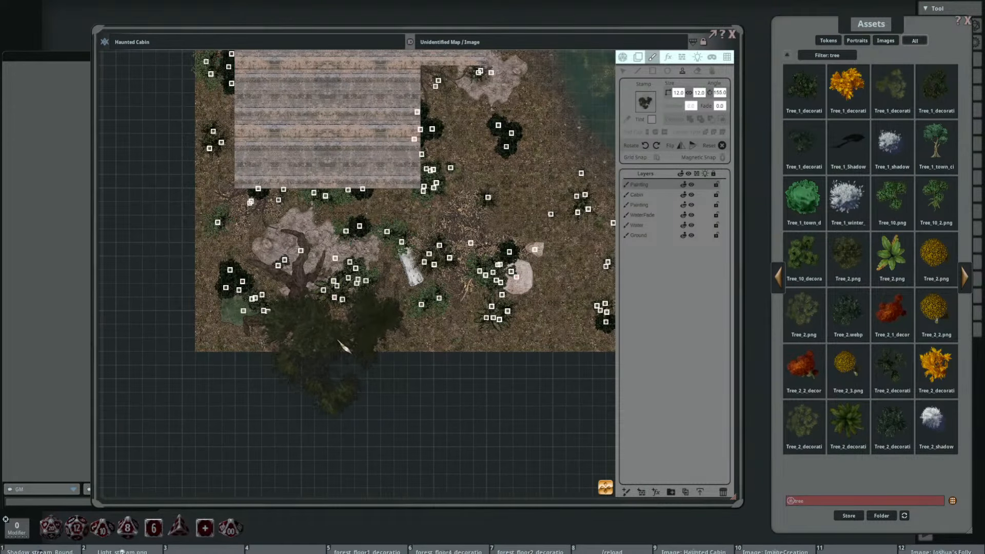
{"action": "left_click_drag", "start_coordinate": [338, 342], "coordinate": [342, 362]}
{"action": "scroll", "coordinate": [684, 96], "scroll_direction": "down", "scroll_amount": 2}
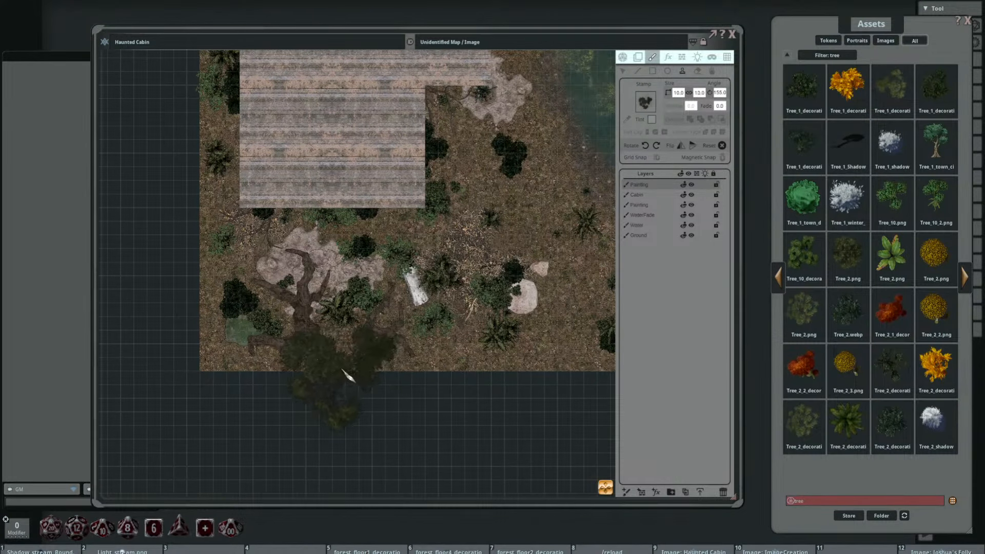
{"action": "scroll", "coordinate": [352, 368], "scroll_direction": "up", "scroll_amount": 10, "text": "shift"}
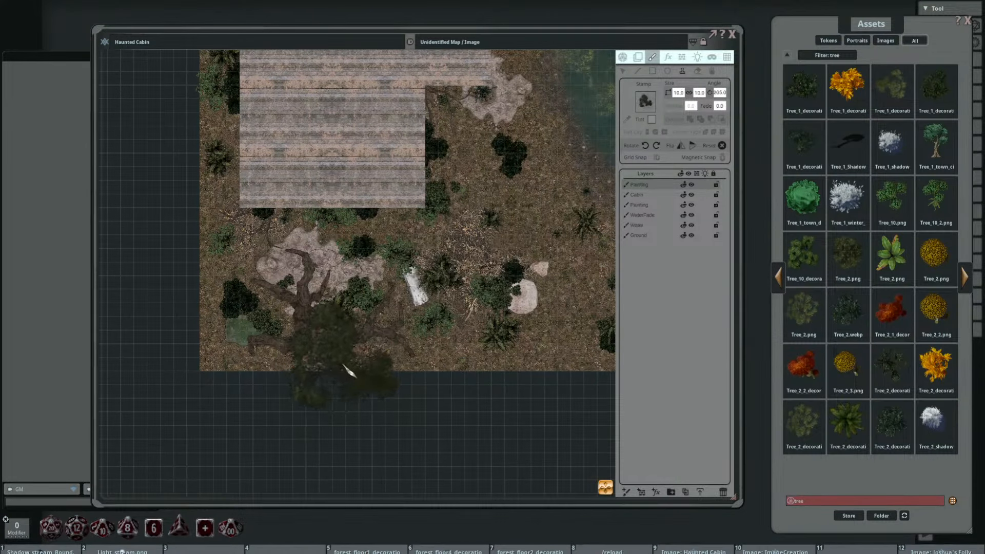
{"action": "left_click", "coordinate": [344, 365]}
Step: Reduce the tree stamp to size 8, rotate it and stamp it over the first tree to fill out the canopy
{"action": "left_click_drag", "start_coordinate": [467, 348], "coordinate": [492, 286]}
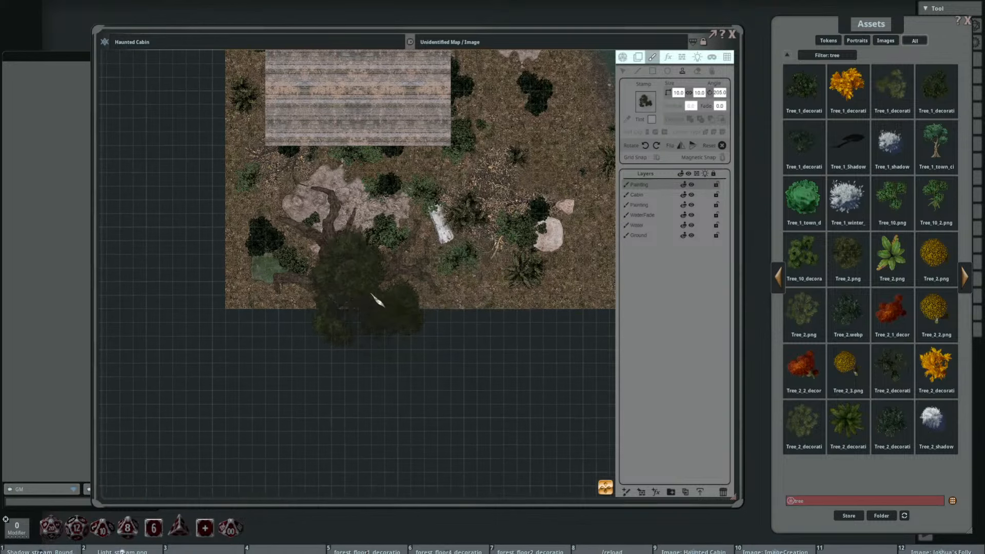
{"action": "scroll", "coordinate": [420, 288], "scroll_direction": "up", "scroll_amount": 3}
{"action": "scroll", "coordinate": [359, 296], "scroll_direction": "up", "scroll_amount": 1, "text": "shift"}
{"action": "scroll", "coordinate": [358, 293], "scroll_direction": "up", "scroll_amount": 4, "text": "shift"}
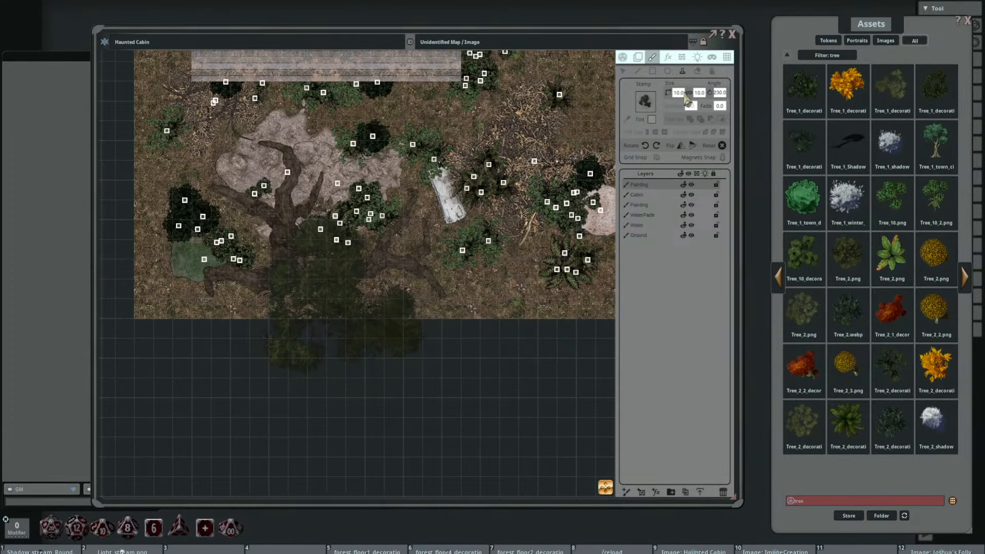
{"action": "left_click", "coordinate": [682, 92]}
{"action": "type", "text": "8"}
{"action": "key", "text": "Return"}
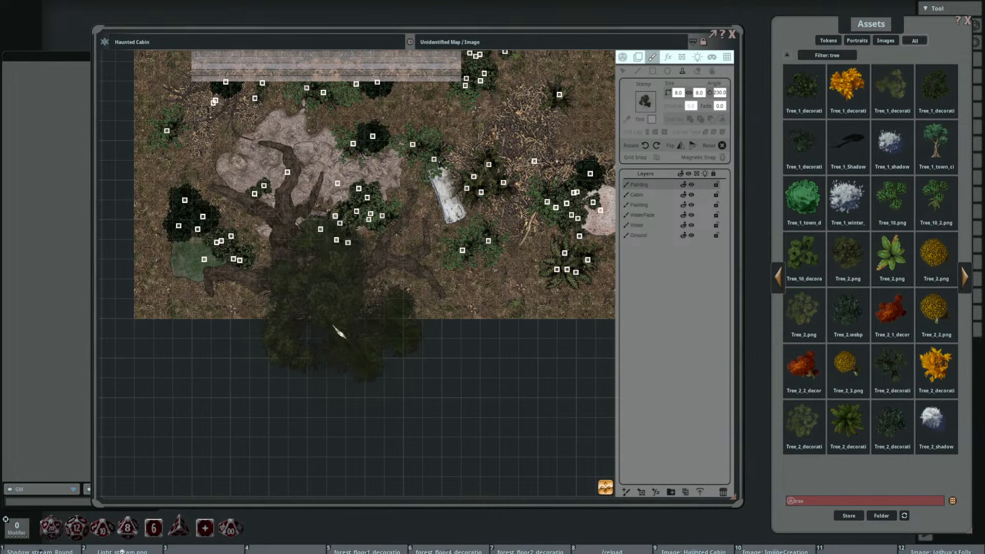
{"action": "scroll", "coordinate": [330, 340], "scroll_direction": "down", "scroll_amount": 18, "text": "shift"}
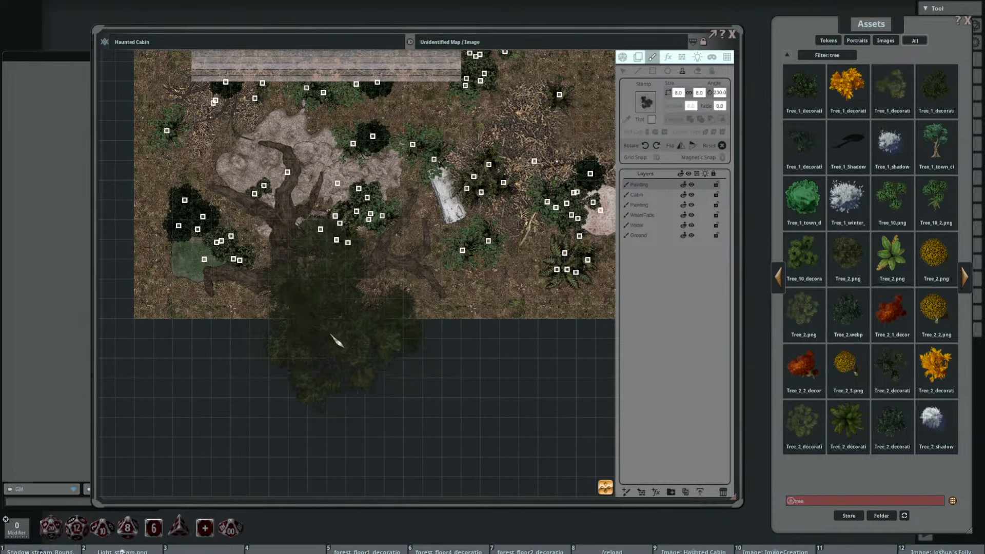
{"action": "scroll", "coordinate": [315, 341], "scroll_direction": "down", "scroll_amount": 14, "text": "shift"}
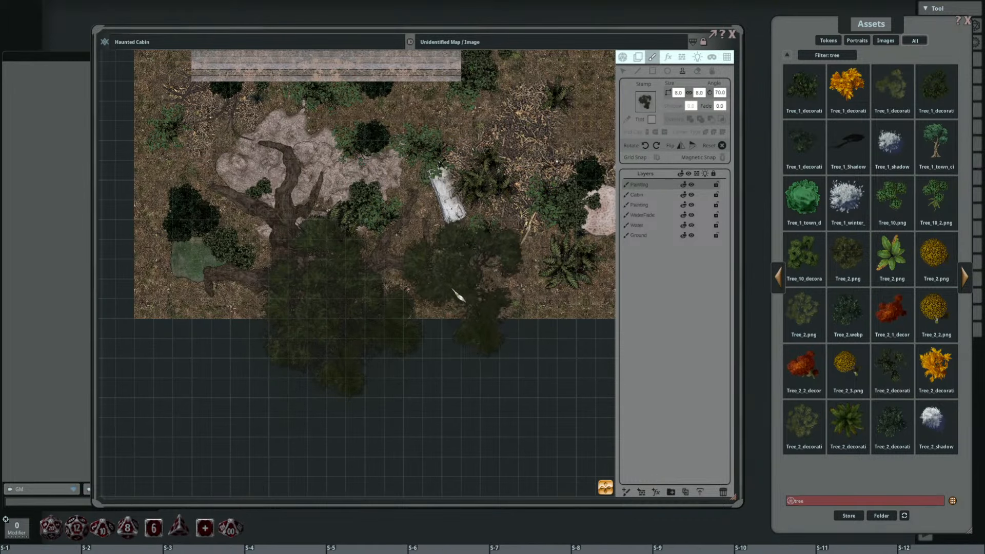
Step: Set the tree stamp to size 6, turn it to about 10 degrees and stamp a smaller tree near the map's lower-left corner
{"action": "scroll", "coordinate": [308, 300], "scroll_direction": "down", "scroll_amount": 17, "text": "shift"}
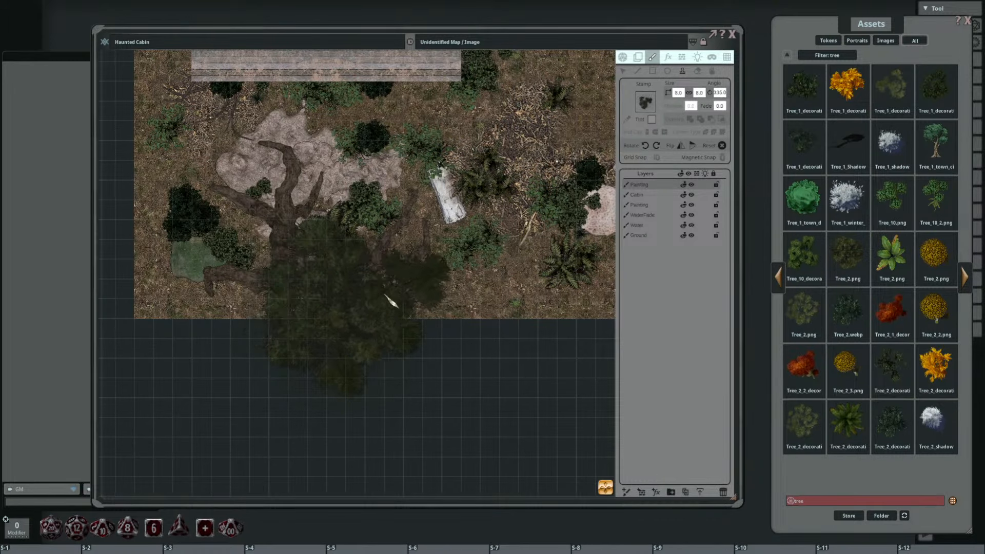
{"action": "scroll", "coordinate": [267, 318], "scroll_direction": "down", "scroll_amount": 4, "text": "shift"}
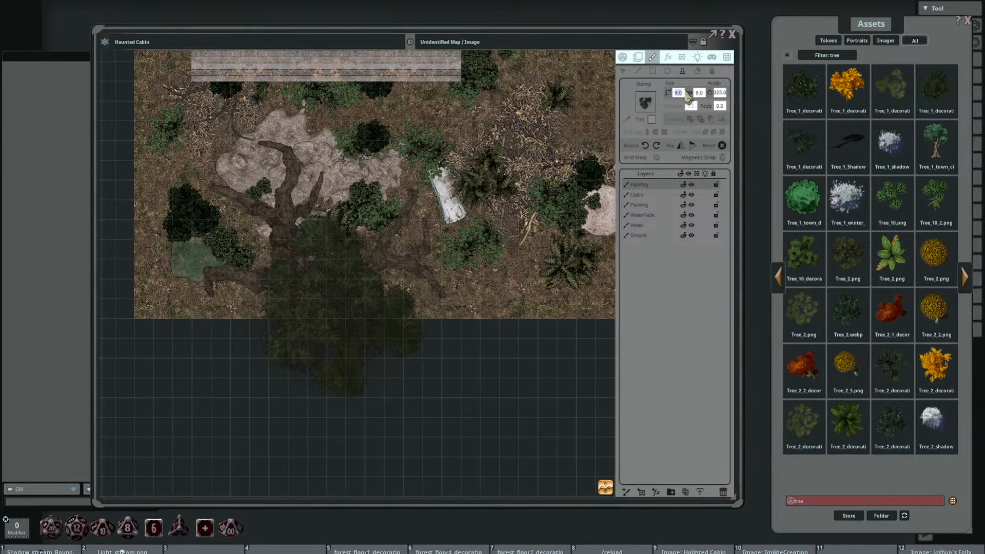
{"action": "scroll", "coordinate": [359, 225], "scroll_direction": "down", "scroll_amount": 2, "text": "ctrl"}
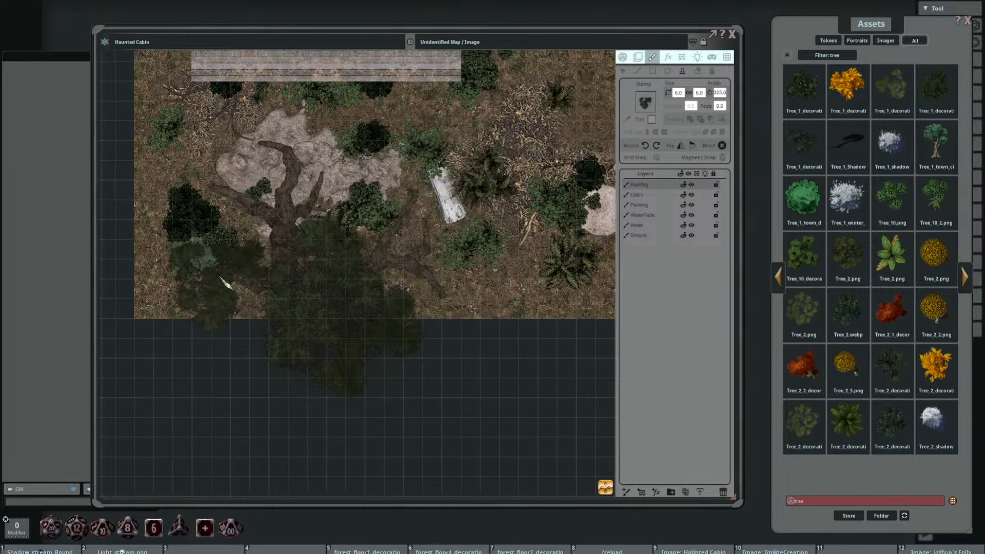
{"action": "scroll", "coordinate": [214, 322], "scroll_direction": "up", "scroll_amount": 9, "text": "shift"}
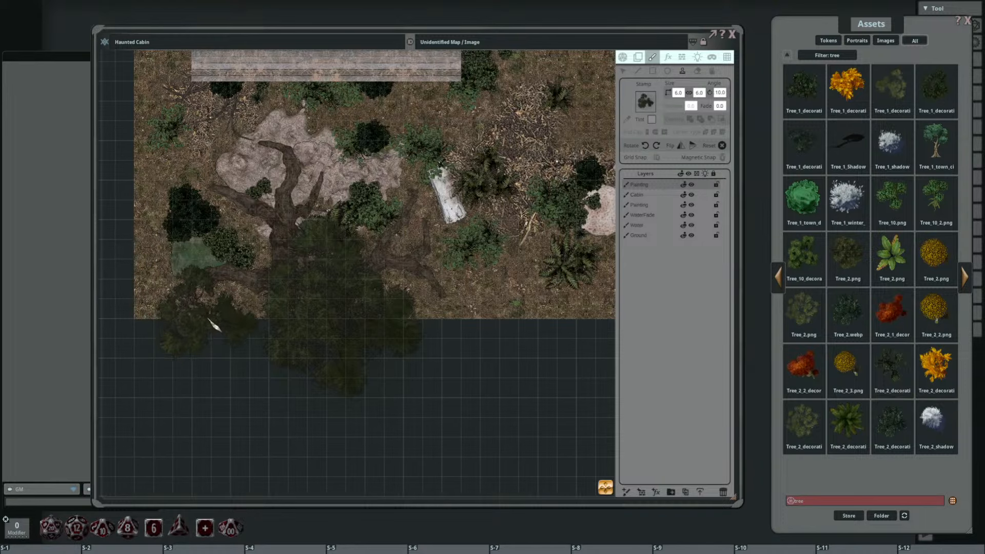
{"action": "scroll", "coordinate": [213, 325], "scroll_direction": "down", "scroll_amount": 1, "text": "shift"}
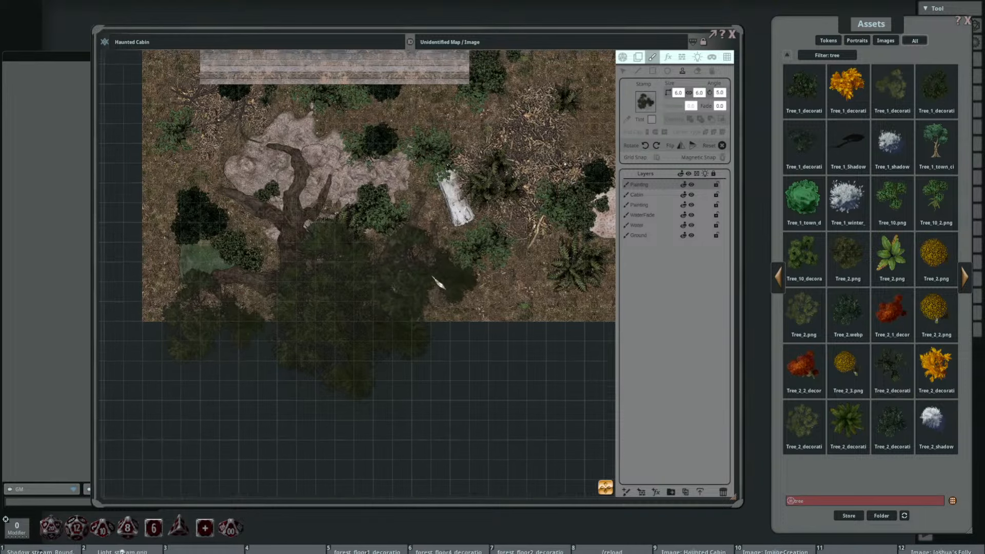
Step: Rotate the size 6 tree stamp to 320 degrees and stamp it in the gap between the large canopy and the small corner tree
{"action": "scroll", "coordinate": [436, 279], "scroll_direction": "down", "scroll_amount": 4}
{"action": "left_click_drag", "start_coordinate": [553, 252], "coordinate": [470, 291]}
{"action": "scroll", "coordinate": [499, 285], "scroll_direction": "up", "scroll_amount": 3}
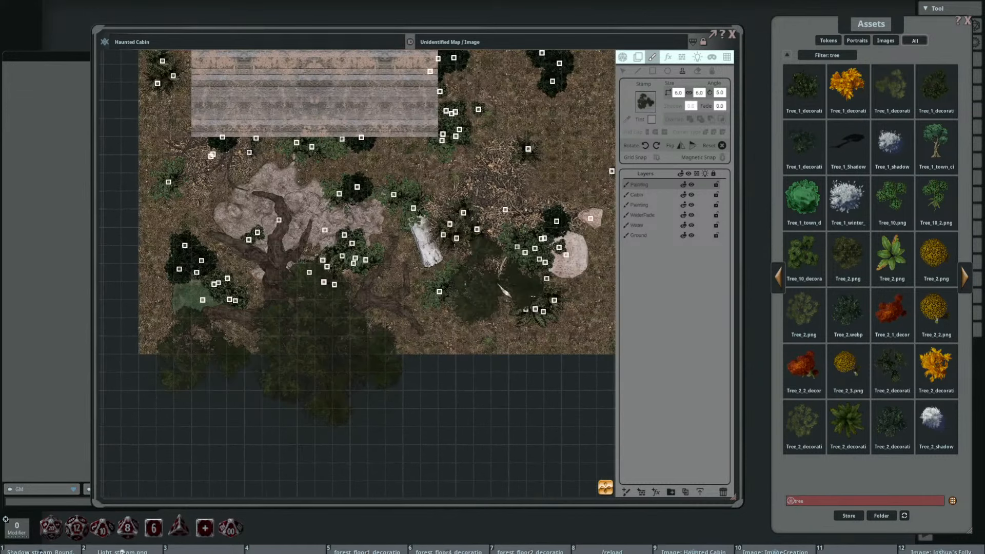
{"action": "scroll", "coordinate": [359, 339], "scroll_direction": "down", "scroll_amount": 9, "text": "shift"}
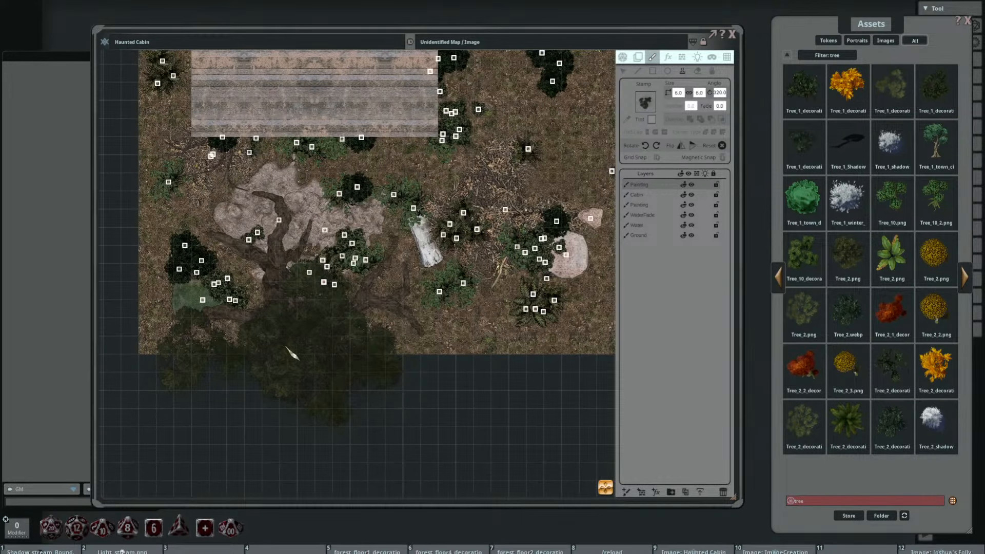
{"action": "left_click", "coordinate": [283, 350]}
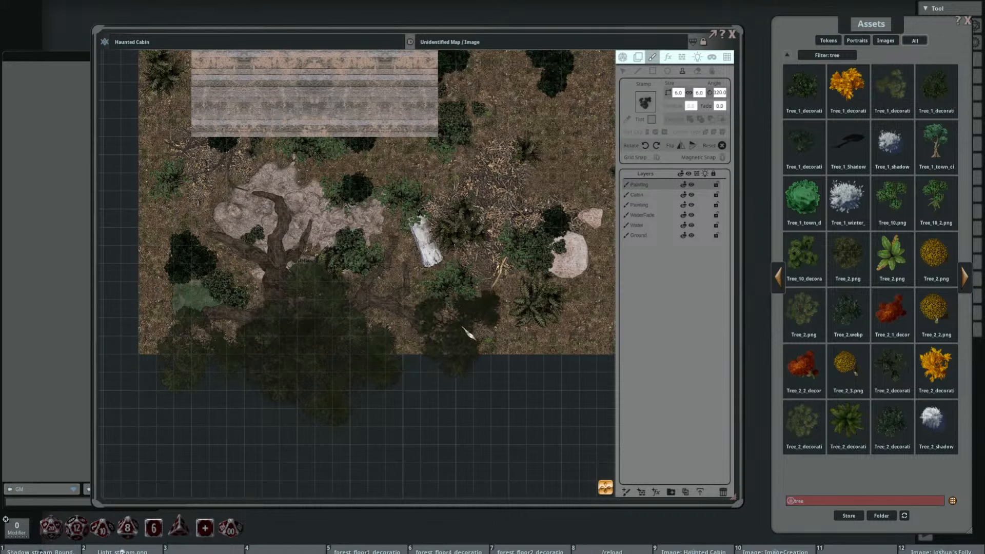
Step: Look over the whole map, checking the new tree canopy against the cabin, open ground and lake
{"action": "left_click_drag", "start_coordinate": [470, 330], "coordinate": [483, 299]}
{"action": "left_click_drag", "start_coordinate": [517, 264], "coordinate": [508, 298]}
{"action": "scroll", "coordinate": [512, 305], "scroll_direction": "down", "scroll_amount": 3}
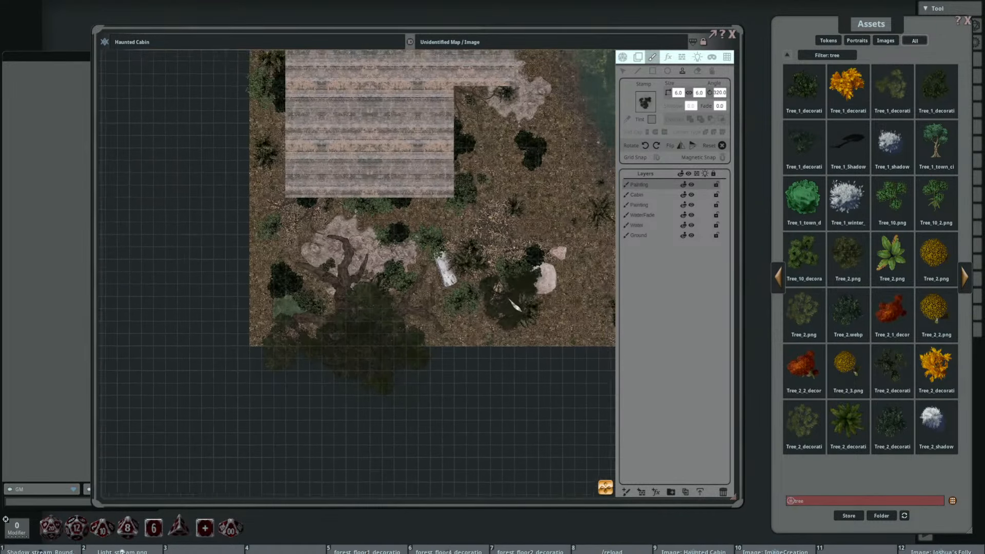
{"action": "scroll", "coordinate": [466, 300], "scroll_direction": "up", "scroll_amount": 3}
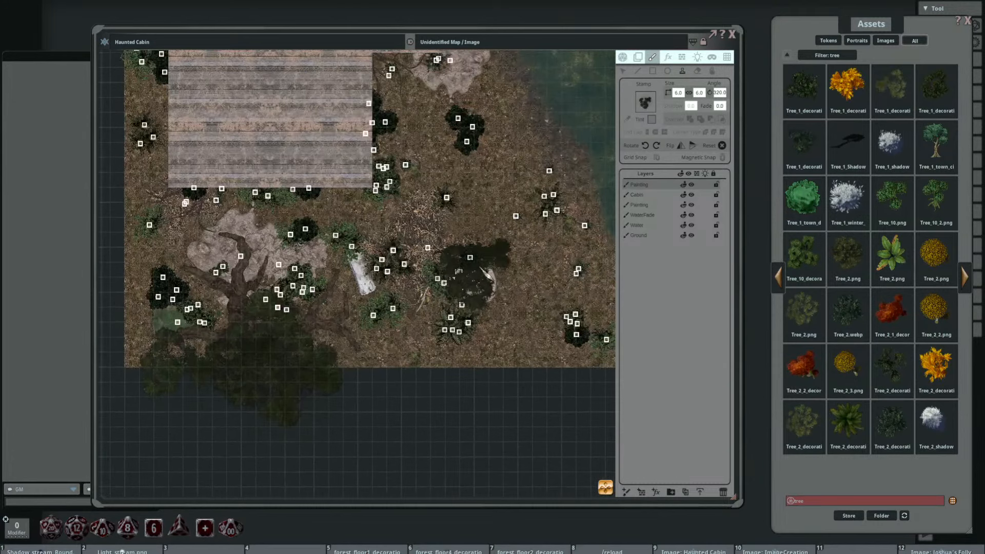
{"action": "left_click_drag", "start_coordinate": [478, 272], "coordinate": [473, 344]}
{"action": "scroll", "coordinate": [474, 341], "scroll_direction": "down", "scroll_amount": 3}
{"action": "scroll", "coordinate": [482, 334], "scroll_direction": "down", "scroll_amount": 2}
{"action": "left_click_drag", "start_coordinate": [499, 301], "coordinate": [418, 323]}
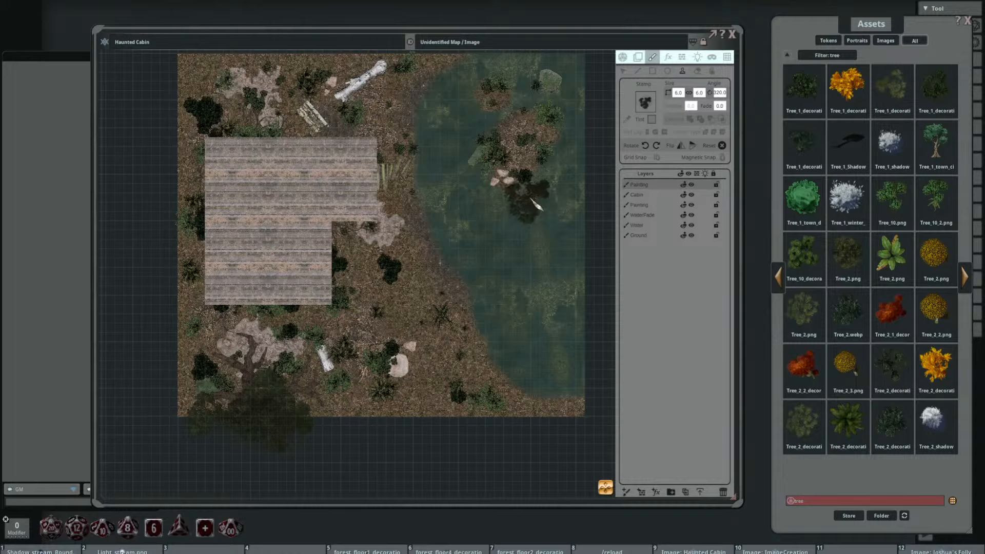
Step: Rename the new painting layer above the Cabin layer as Trees
{"action": "double_click", "coordinate": [658, 186]}
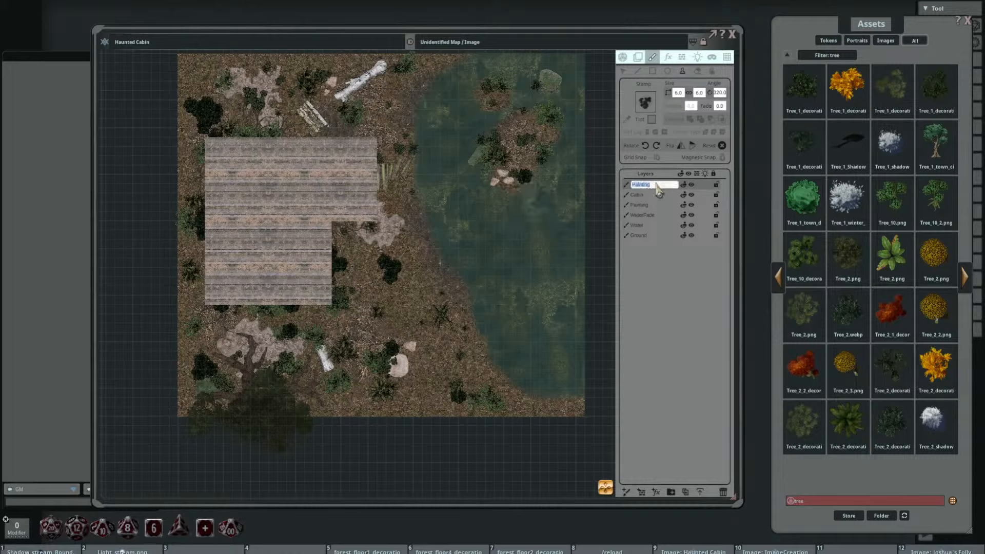
{"action": "type", "text": "Tree"}
{"action": "key", "text": "Return"}
Step: Rename the painting layer directly below the Cabin layer as Decor
{"action": "left_click", "coordinate": [660, 206]}
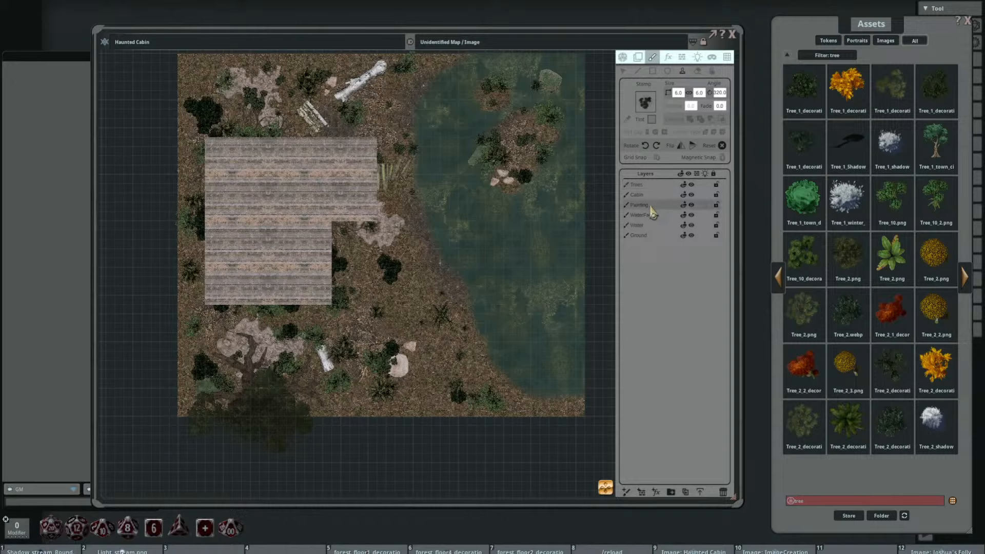
{"action": "double_click", "coordinate": [650, 207]}
{"action": "type", "text": "Dec"}
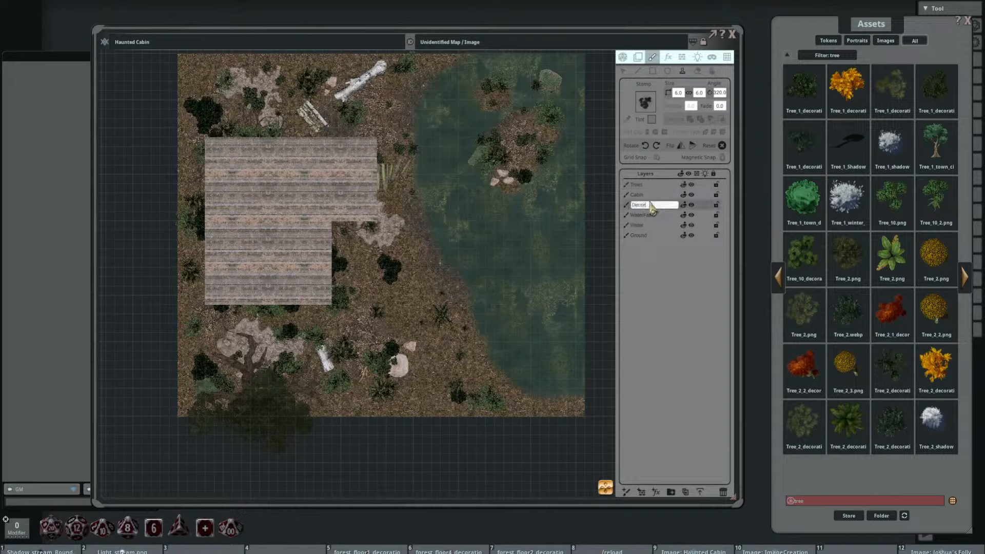
{"action": "type", "text": "or"}
{"action": "key", "text": "Return"}
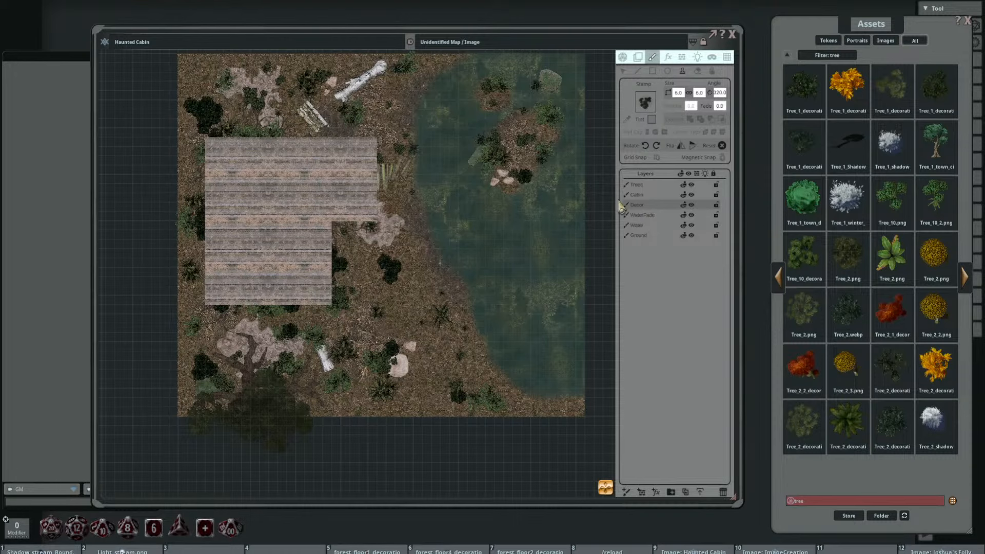
Step: Select the WaterFade layer, search the assets for splash and load Water_splash_1_coast_effect.png as the stamp image
{"action": "left_click_drag", "start_coordinate": [433, 200], "coordinate": [394, 204]}
{"action": "left_click", "coordinate": [659, 215]}
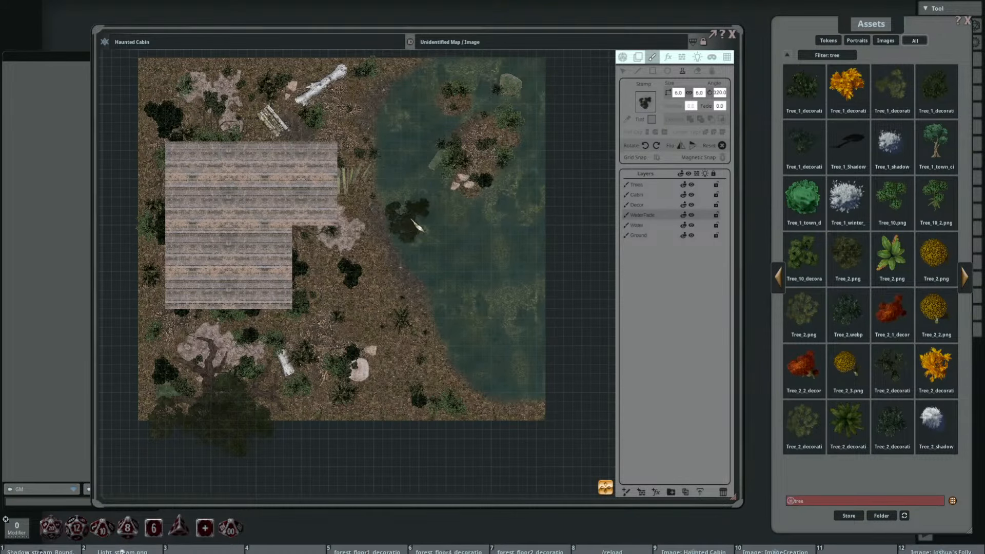
{"action": "left_click_drag", "start_coordinate": [438, 236], "coordinate": [474, 239]}
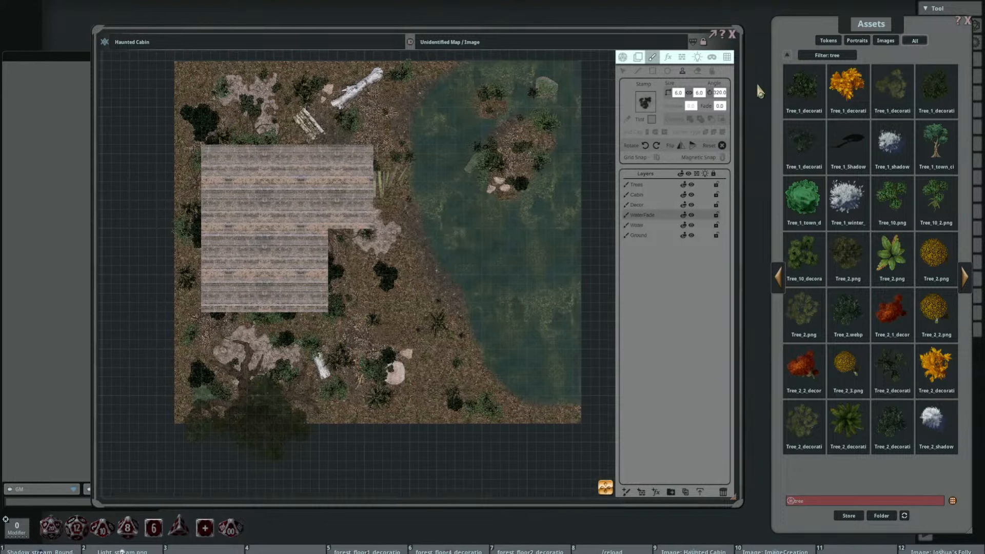
{"action": "left_click", "coordinate": [790, 500]}
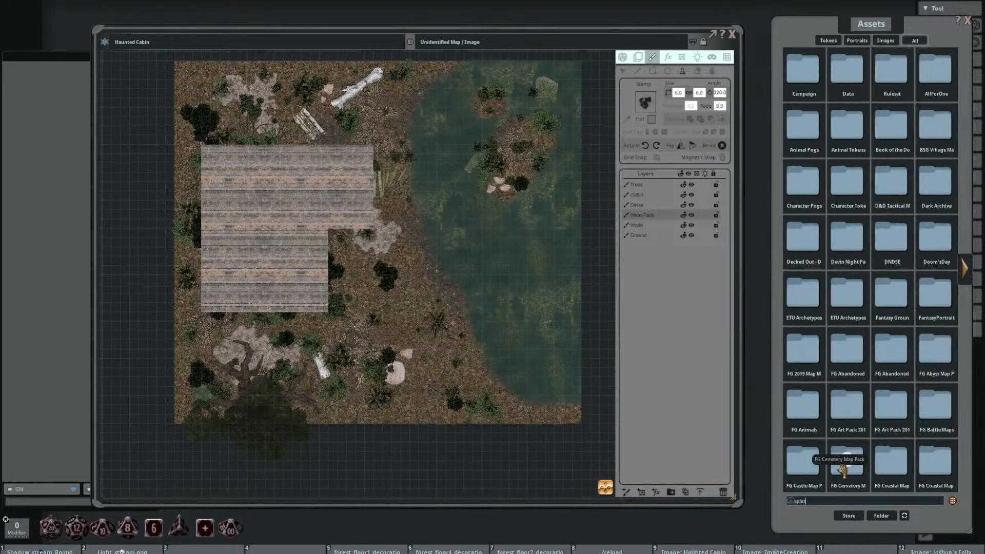
{"action": "key", "text": "Return"}
{"action": "left_click", "coordinate": [798, 87]}
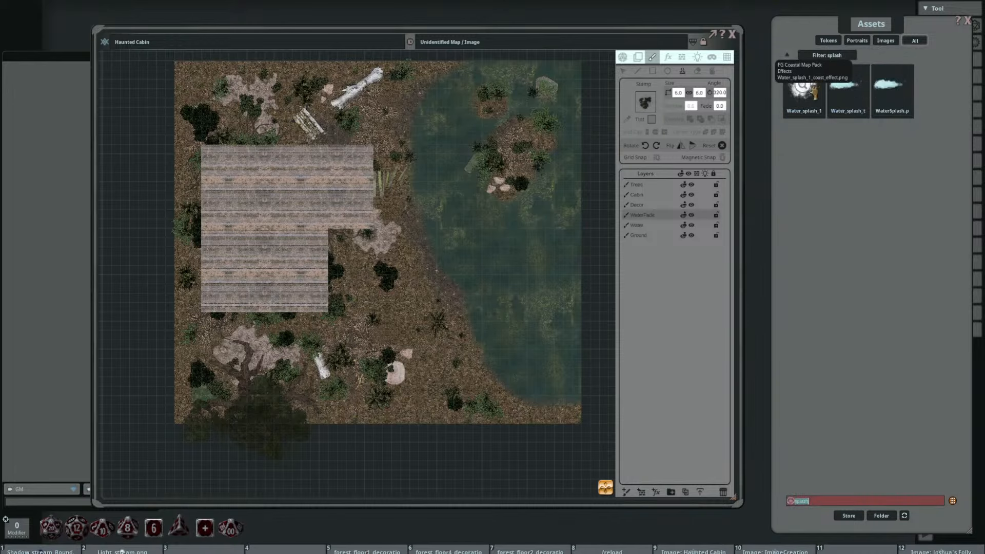
{"action": "left_click", "coordinate": [586, 171]}
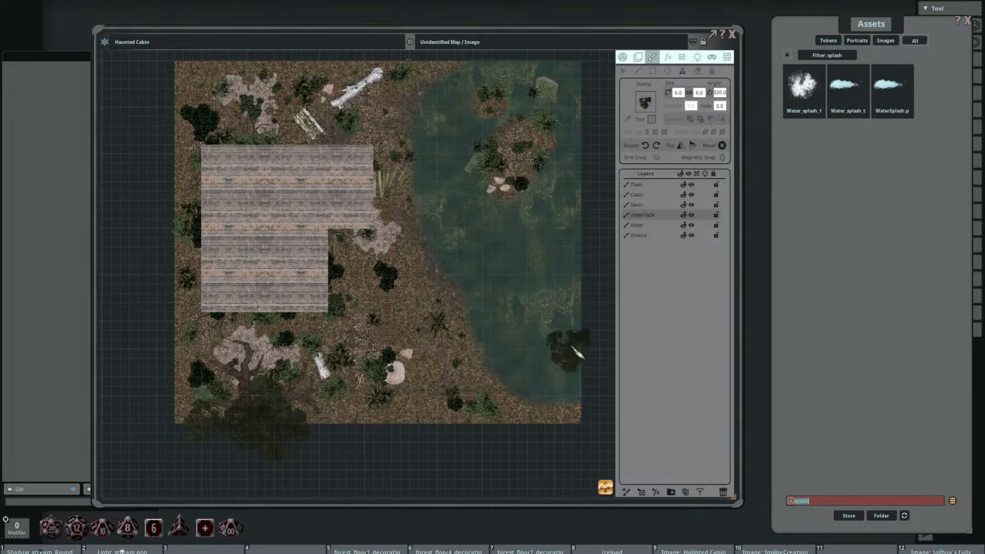
{"action": "left_click_drag", "start_coordinate": [807, 82], "coordinate": [645, 102]}
Step: Set the water splash stamp's size to 2 by 1
{"action": "left_click_drag", "start_coordinate": [436, 195], "coordinate": [361, 217]}
{"action": "scroll", "coordinate": [408, 178], "scroll_direction": "up", "scroll_amount": 4}
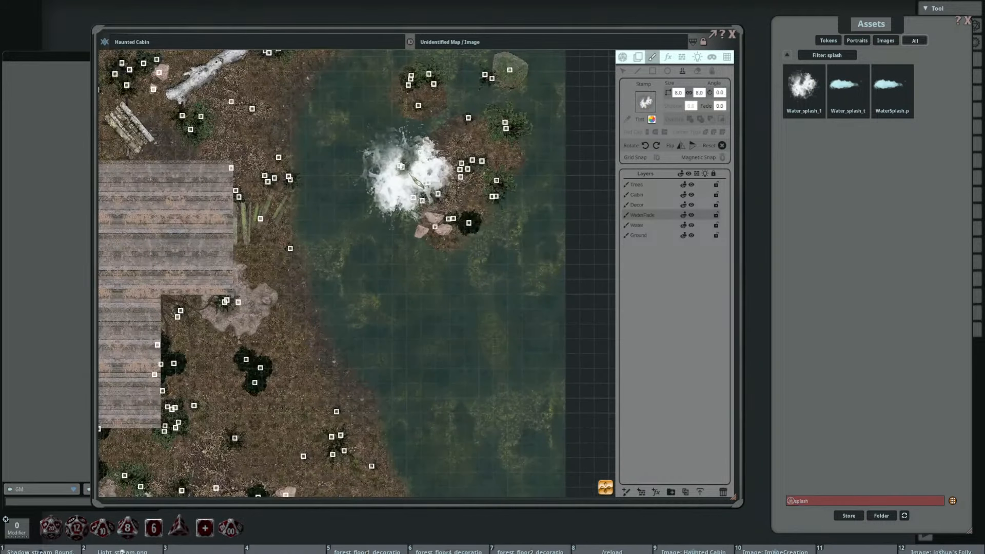
{"action": "left_click", "coordinate": [676, 92]}
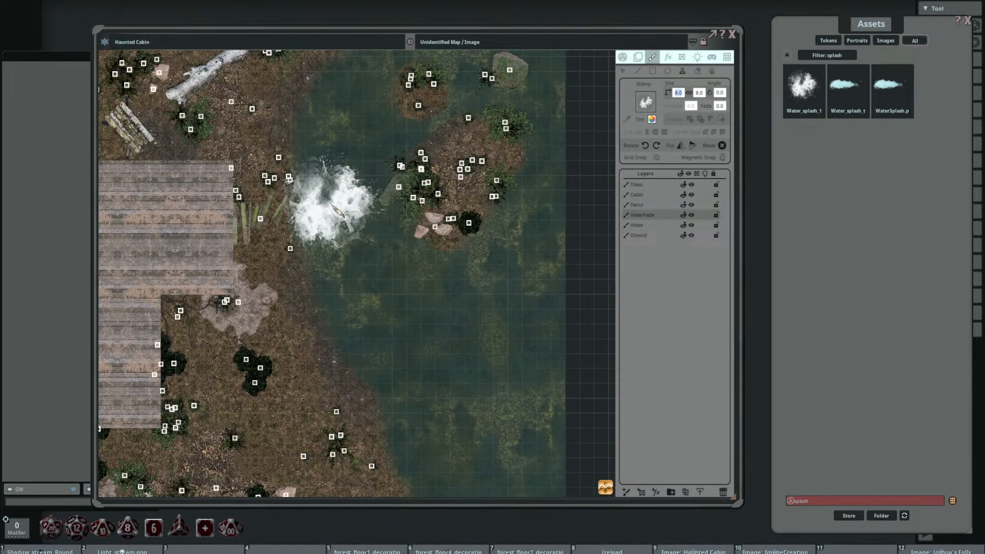
{"action": "type", "text": "32"}
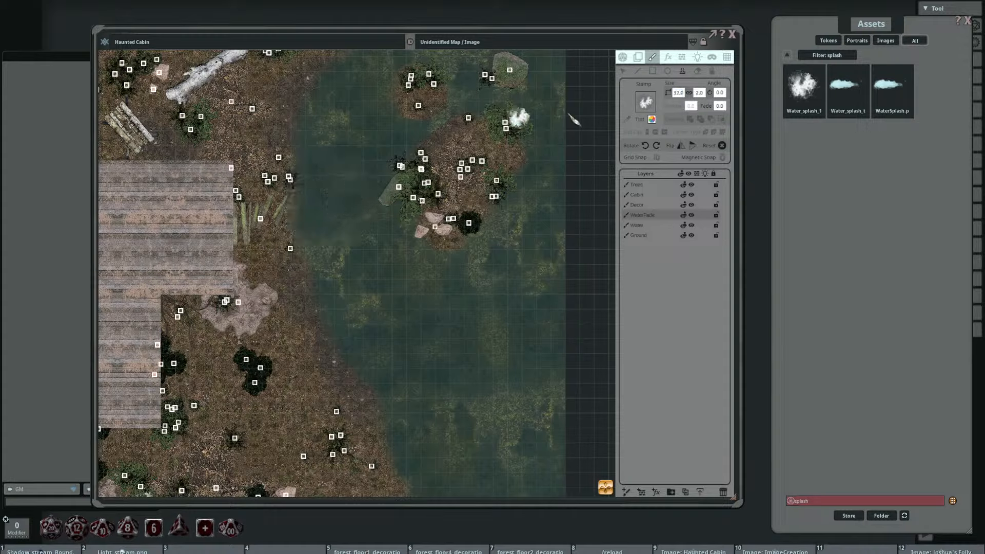
{"action": "left_click", "coordinate": [680, 93]}
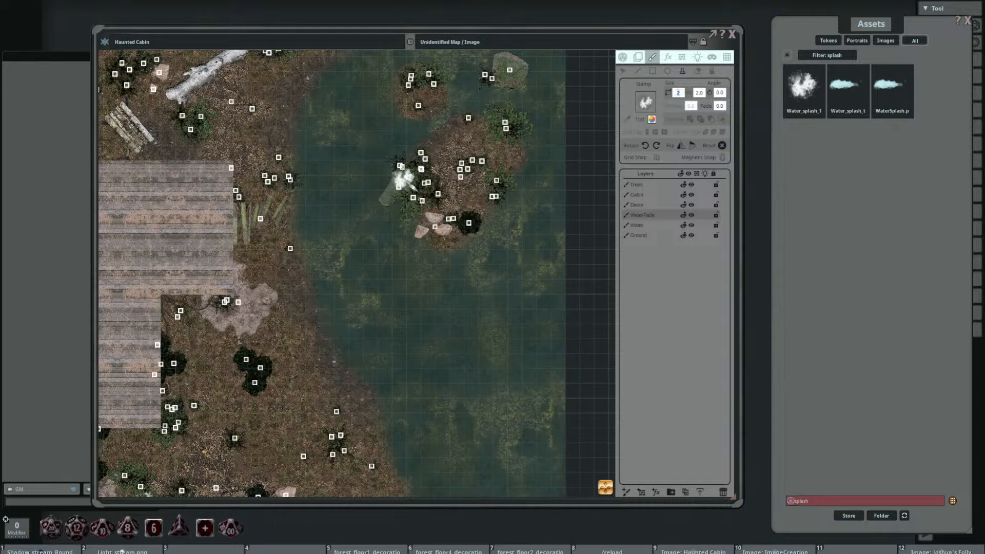
{"action": "key", "text": "BackSpace"}
{"action": "type", "text": "1"}
{"action": "key", "text": "Return"}
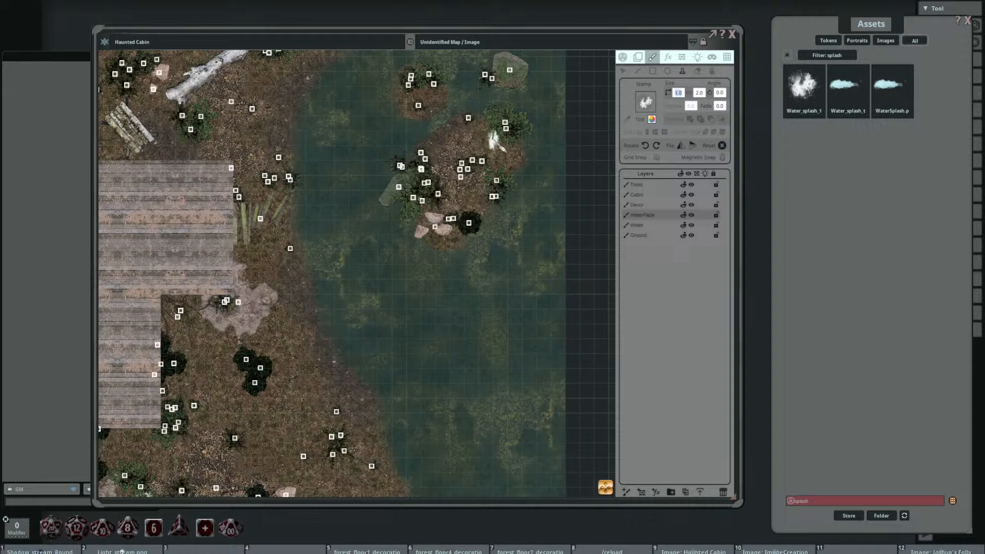
{"action": "left_click", "coordinate": [701, 93]}
{"action": "key", "text": "Return"}
Step: Give the splash stamp a white, mostly transparent tint so it shows only faintly over the lake
{"action": "scroll", "coordinate": [406, 150], "scroll_direction": "up", "scroll_amount": 2}
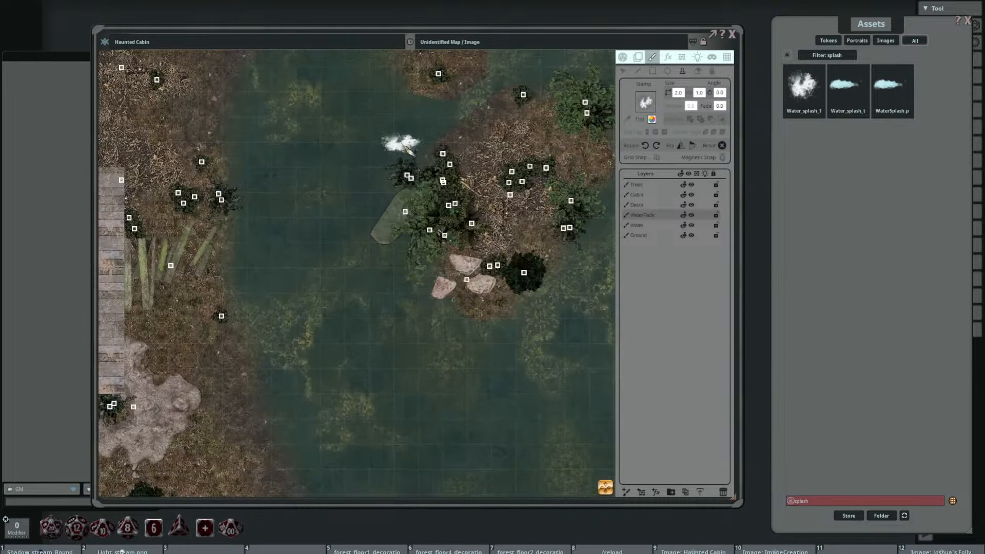
{"action": "scroll", "coordinate": [400, 141], "scroll_direction": "up", "scroll_amount": 2}
{"action": "scroll", "coordinate": [400, 141], "scroll_direction": "down", "scroll_amount": 9}
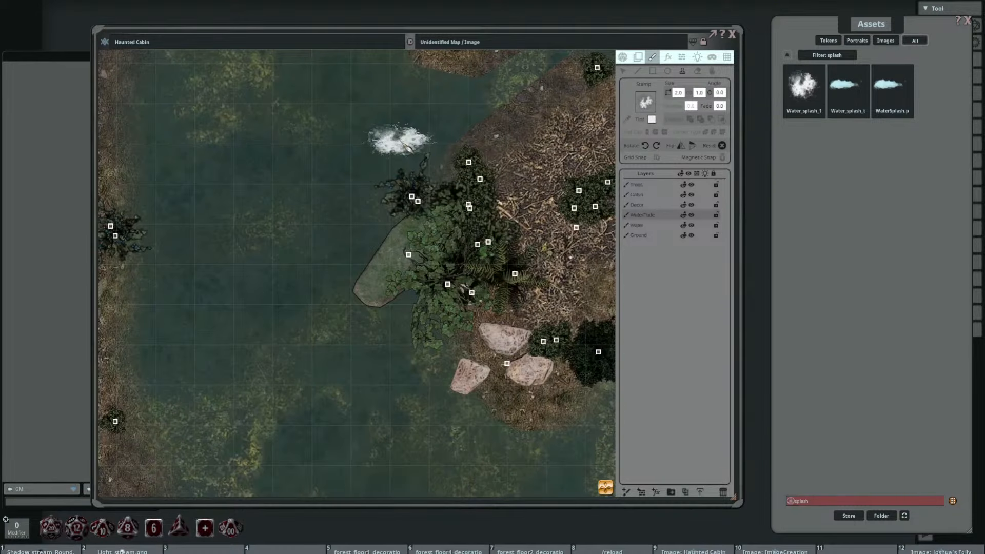
{"action": "scroll", "coordinate": [401, 141], "scroll_direction": "up", "scroll_amount": 2}
{"action": "scroll", "coordinate": [400, 141], "scroll_direction": "down", "scroll_amount": 1}
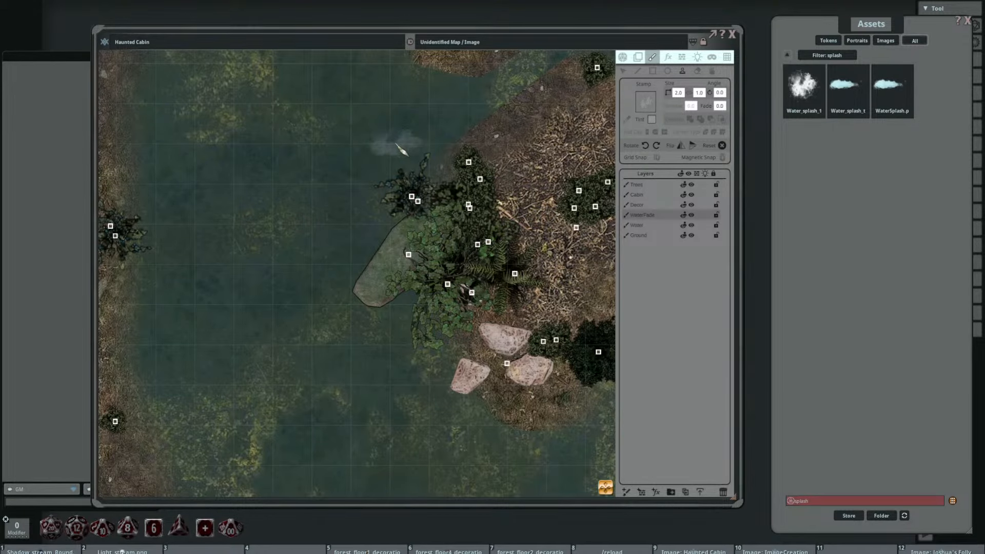
{"action": "scroll", "coordinate": [396, 144], "scroll_direction": "down", "scroll_amount": 4}
{"action": "left_click_drag", "start_coordinate": [397, 149], "coordinate": [368, 237]}
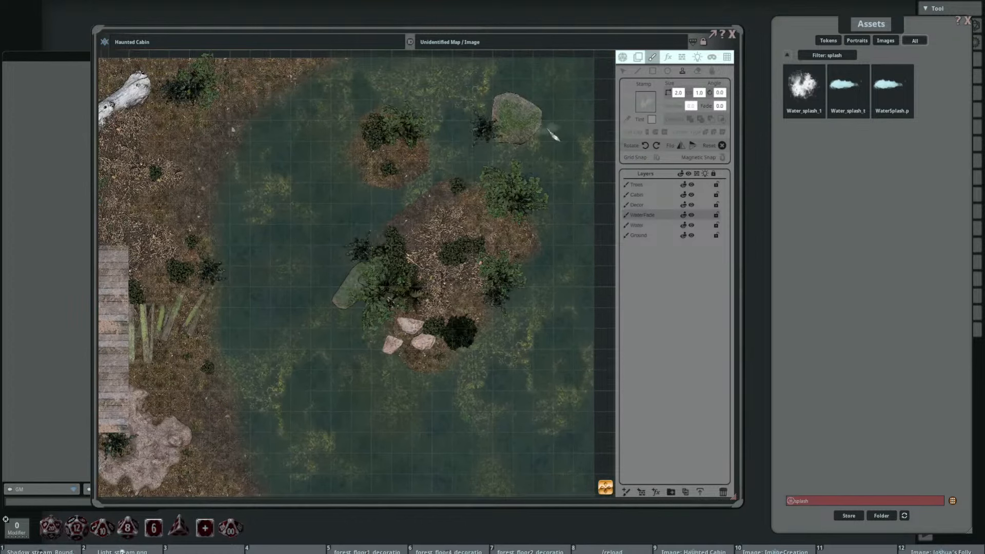
Step: Set the splash stamp's size to 4 by 3 and stamp faint foam along the edge of the mossy lake rock
{"action": "left_click", "coordinate": [681, 94]}
{"action": "key", "text": "Return"}
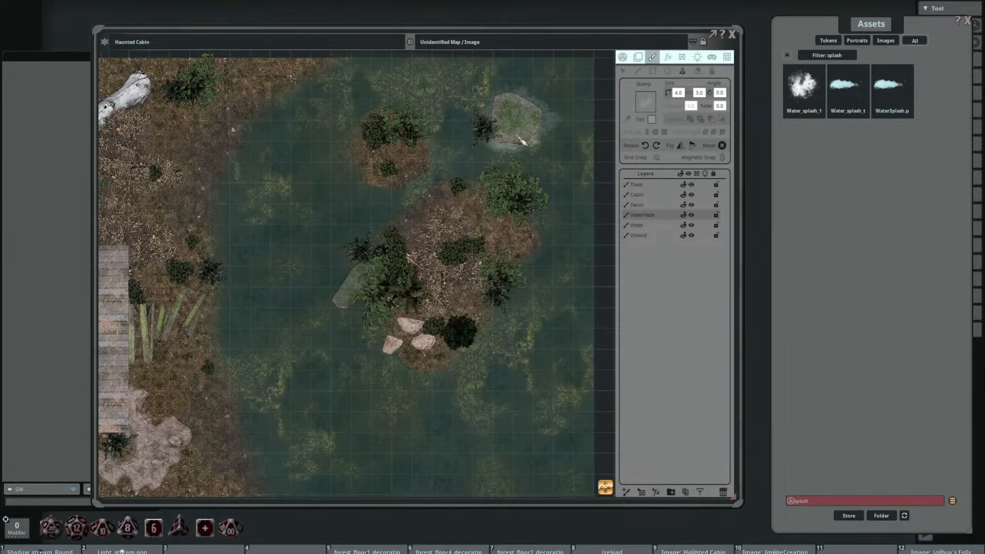
{"action": "mouse_move", "coordinate": [553, 100]}
{"action": "left_mouse_down"}
{"action": "mouse_move", "coordinate": [518, 166]}
{"action": "mouse_move", "coordinate": [561, 94]}
{"action": "left_mouse_up"}
Step: Turn the splash stamp to 60 and 100 degrees and stamp more foam around the mossy rock's outer side
{"action": "scroll", "coordinate": [484, 189], "scroll_direction": "up", "scroll_amount": 4}
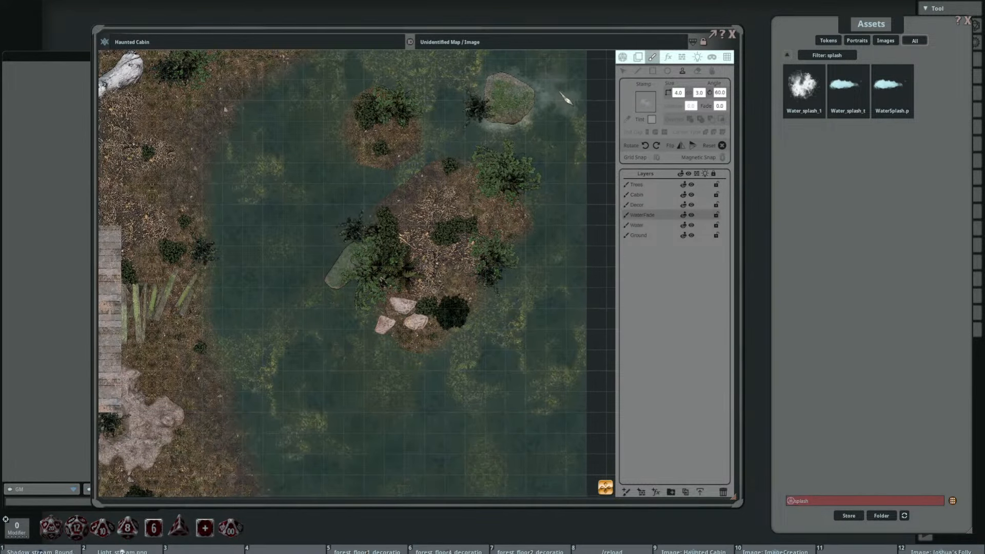
{"action": "left_click_drag", "start_coordinate": [564, 141], "coordinate": [533, 206]}
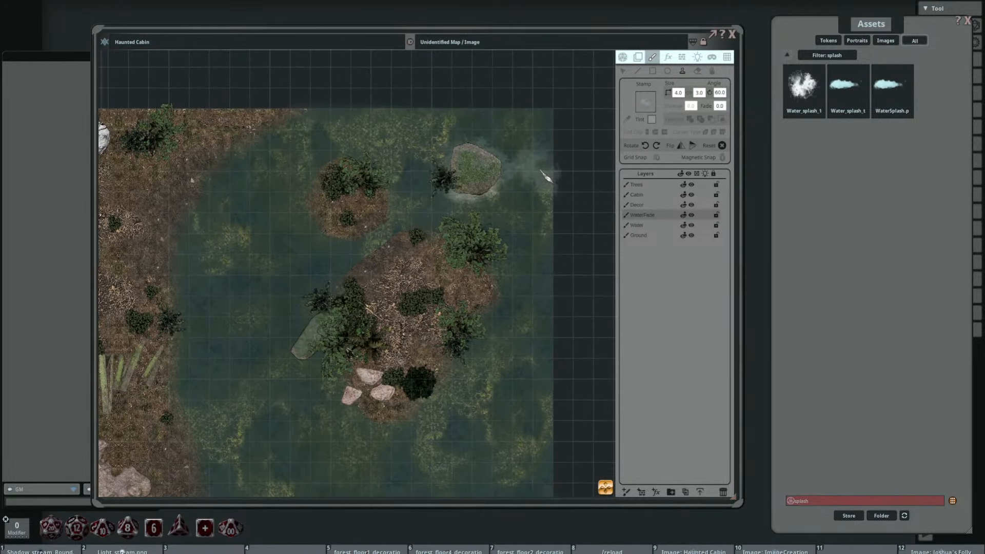
{"action": "scroll", "coordinate": [546, 177], "scroll_direction": "down", "scroll_amount": 2}
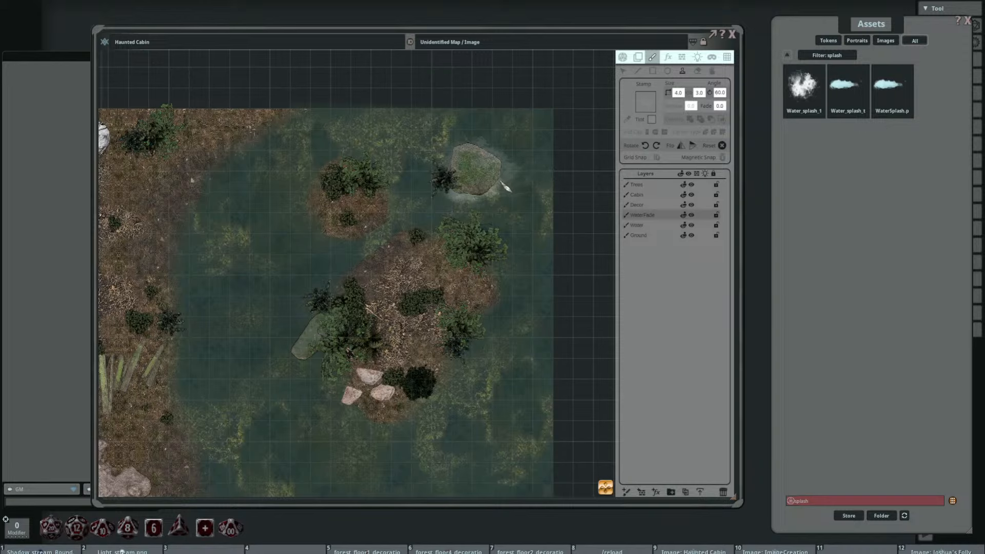
{"action": "scroll", "coordinate": [524, 163], "scroll_direction": "up", "scroll_amount": 4}
{"action": "scroll", "coordinate": [481, 213], "scroll_direction": "down", "scroll_amount": 4}
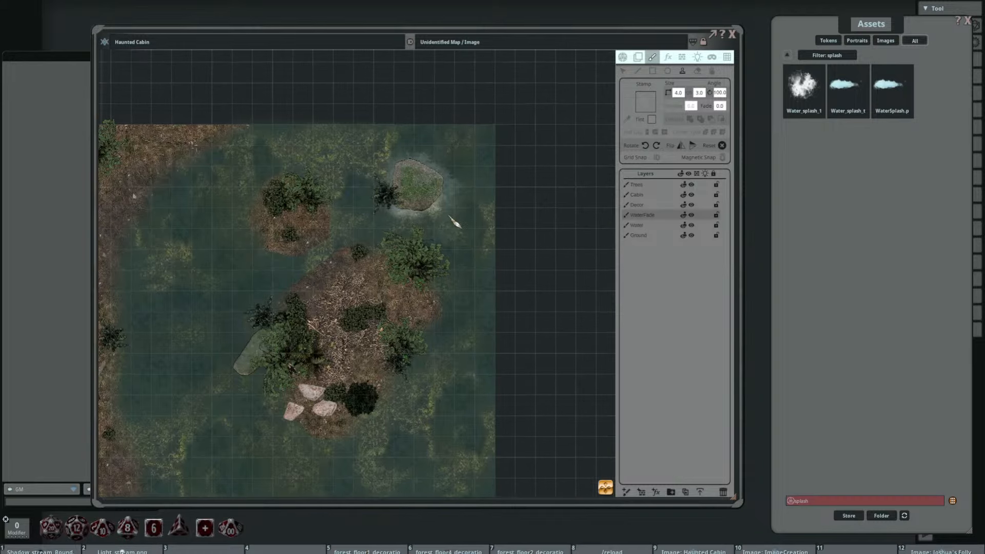
{"action": "scroll", "coordinate": [505, 227], "scroll_direction": "up", "scroll_amount": 3}
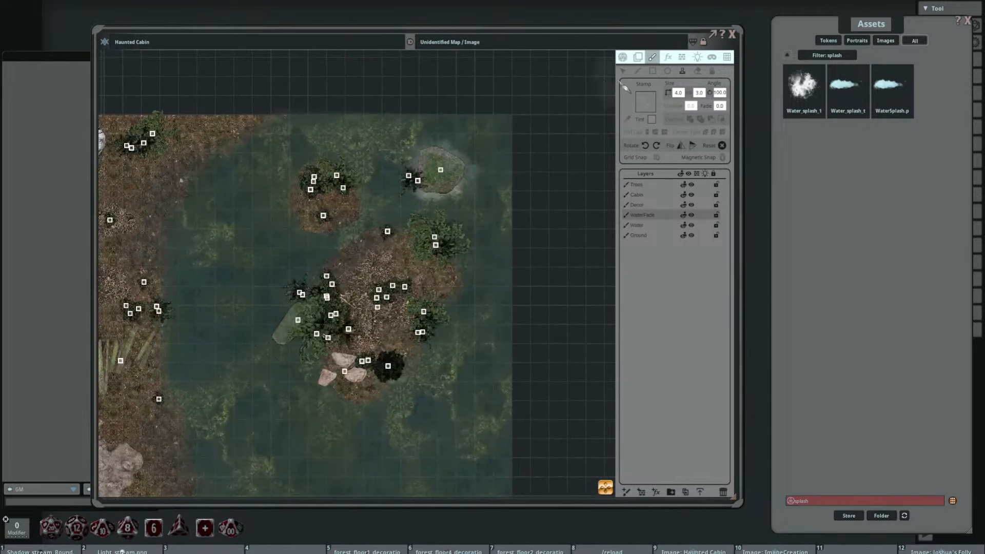
Step: Select the foam stamps placed around the mossy rock and delete them
{"action": "left_click", "coordinate": [622, 71]}
{"action": "scroll", "coordinate": [420, 207], "scroll_direction": "up", "scroll_amount": 4}
{"action": "mouse_move", "coordinate": [419, 201]}
{"action": "left_mouse_down"}
{"action": "mouse_move", "coordinate": [429, 135]}
{"action": "mouse_move", "coordinate": [245, 163]}
{"action": "mouse_move", "coordinate": [217, 133]}
{"action": "mouse_move", "coordinate": [266, 143]}
{"action": "left_mouse_up"}
{"action": "mouse_move", "coordinate": [427, 186]}
{"action": "left_mouse_down"}
{"action": "mouse_move", "coordinate": [349, 167]}
{"action": "mouse_move", "coordinate": [359, 151]}
{"action": "mouse_move", "coordinate": [347, 146]}
{"action": "mouse_move", "coordinate": [334, 151]}
{"action": "left_mouse_up"}
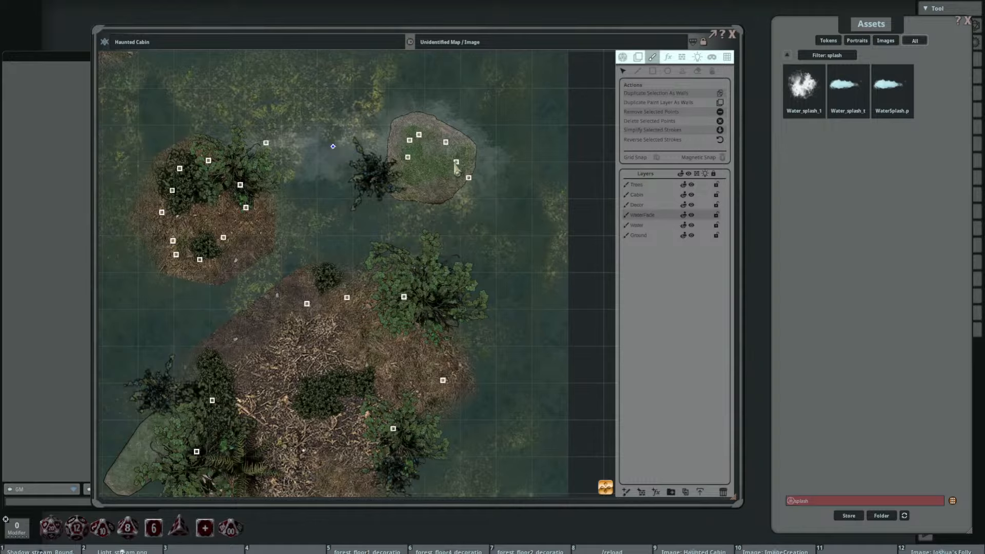
{"action": "mouse_move", "coordinate": [456, 162]}
{"action": "left_mouse_down"}
{"action": "mouse_move", "coordinate": [454, 132]}
{"action": "mouse_move", "coordinate": [448, 144]}
{"action": "left_mouse_up"}
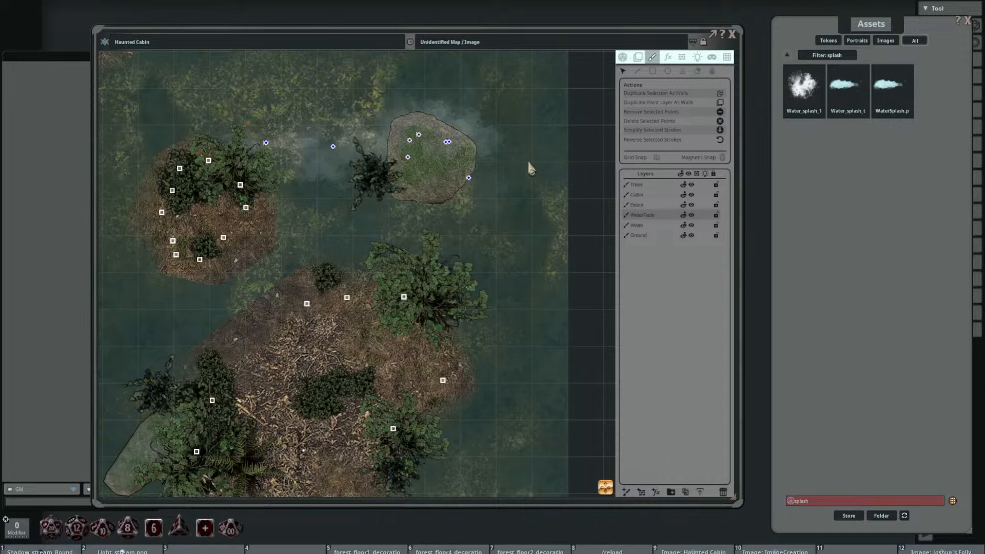
{"action": "key", "text": "Delete"}
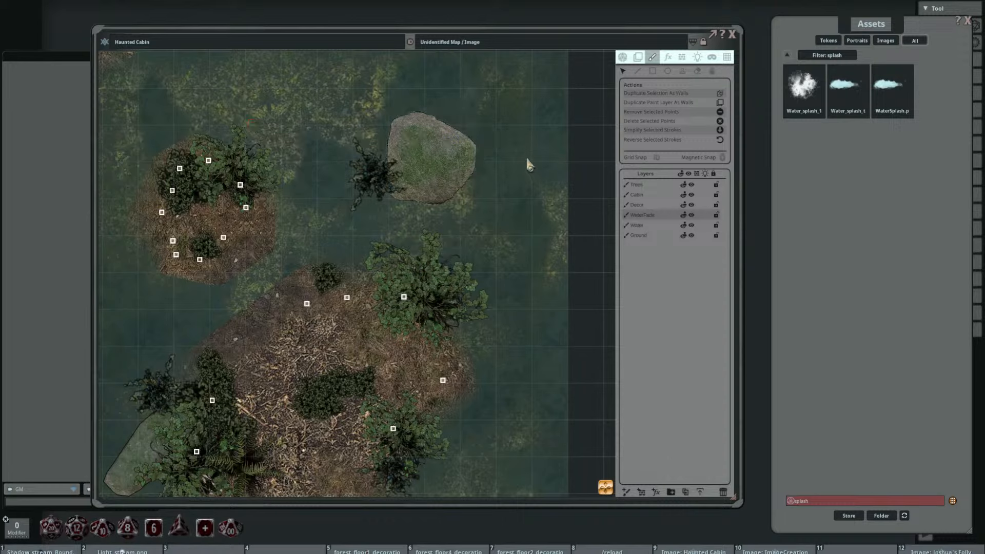
Step: Stamp darker, faint splash shading around the mossy rock, turning the stamp to angles such as 35, 315 and 340 degrees
{"action": "left_click", "coordinate": [681, 71]}
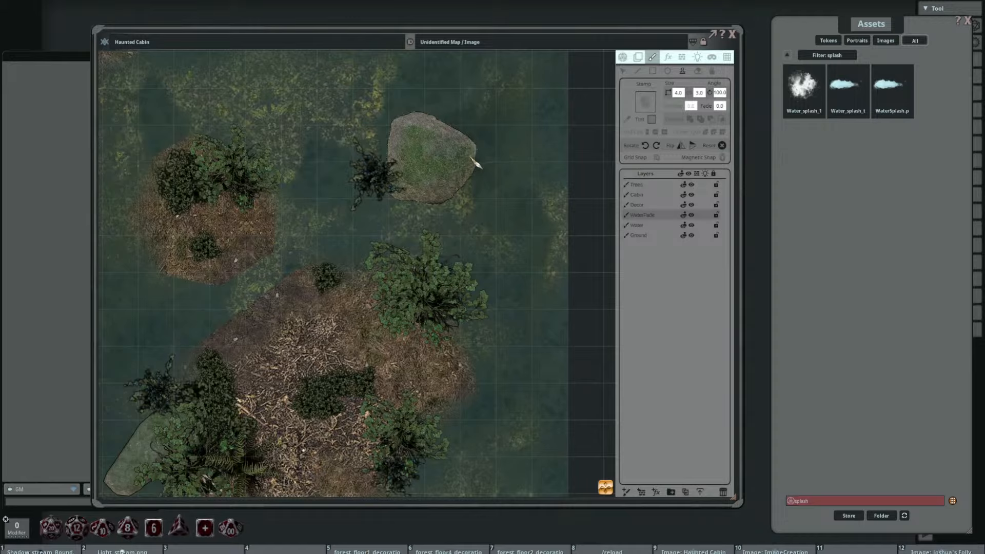
{"action": "scroll", "coordinate": [458, 153], "scroll_direction": "down", "scroll_amount": 13}
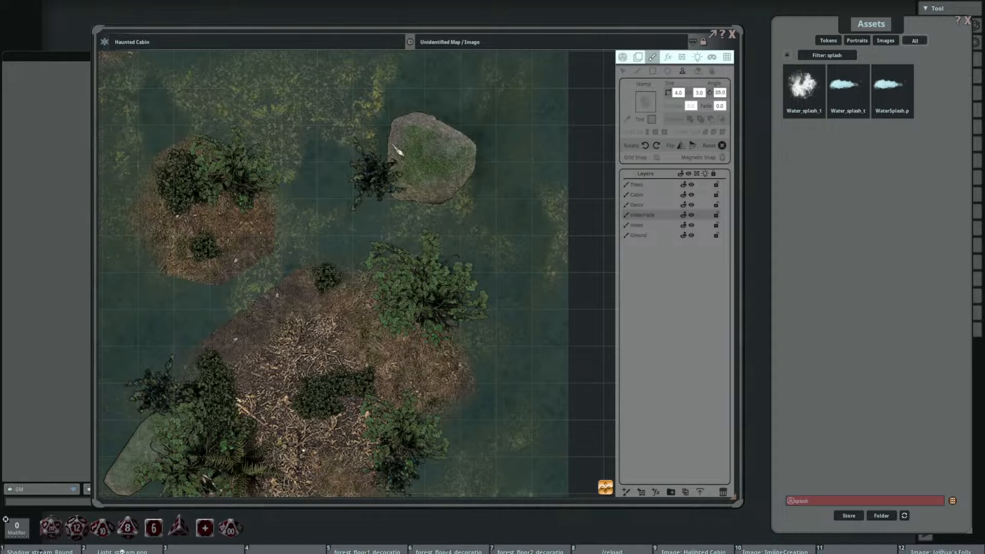
{"action": "scroll", "coordinate": [398, 151], "scroll_direction": "down", "scroll_amount": 16}
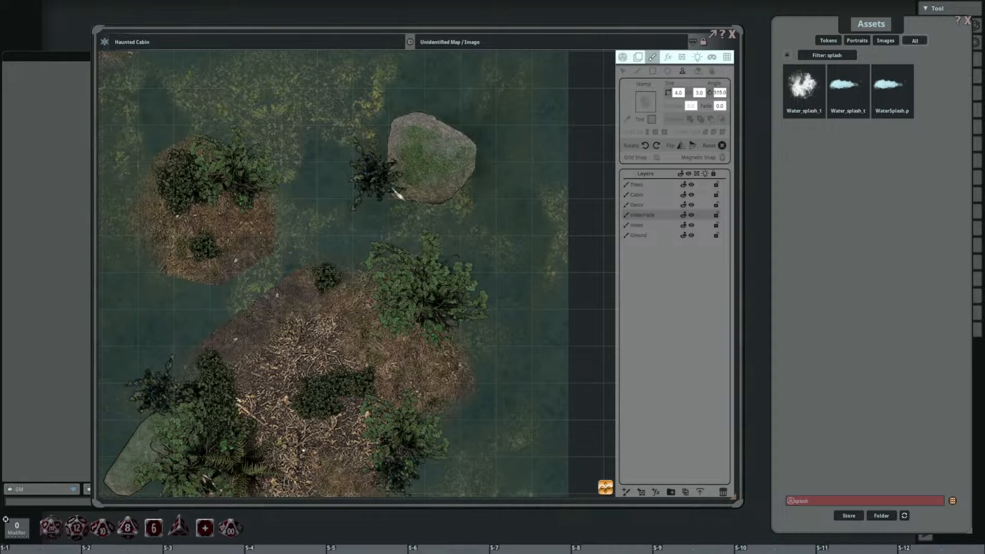
{"action": "scroll", "coordinate": [416, 148], "scroll_direction": "down", "scroll_amount": 9}
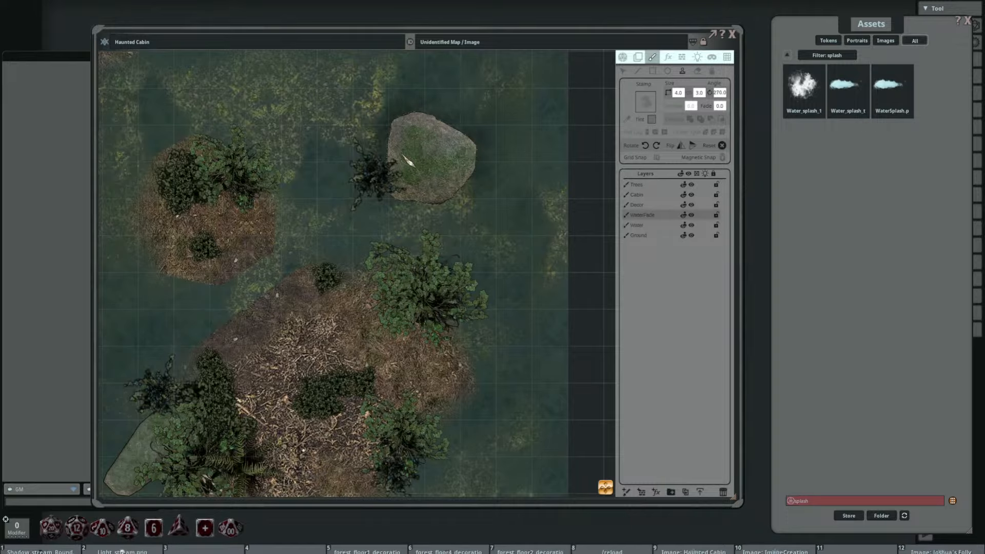
{"action": "scroll", "coordinate": [409, 163], "scroll_direction": "up", "scroll_amount": 14}
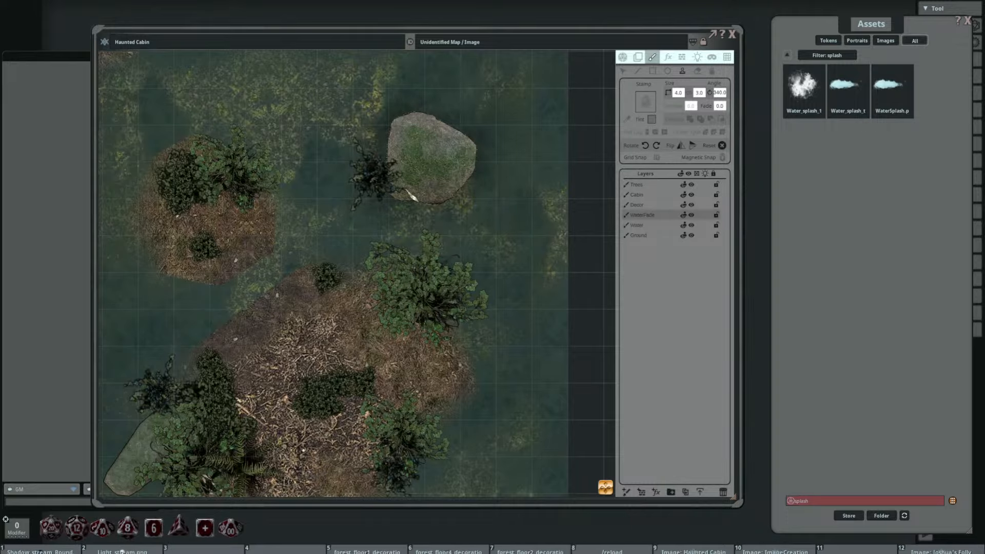
{"action": "scroll", "coordinate": [458, 197], "scroll_direction": "down", "scroll_amount": 5}
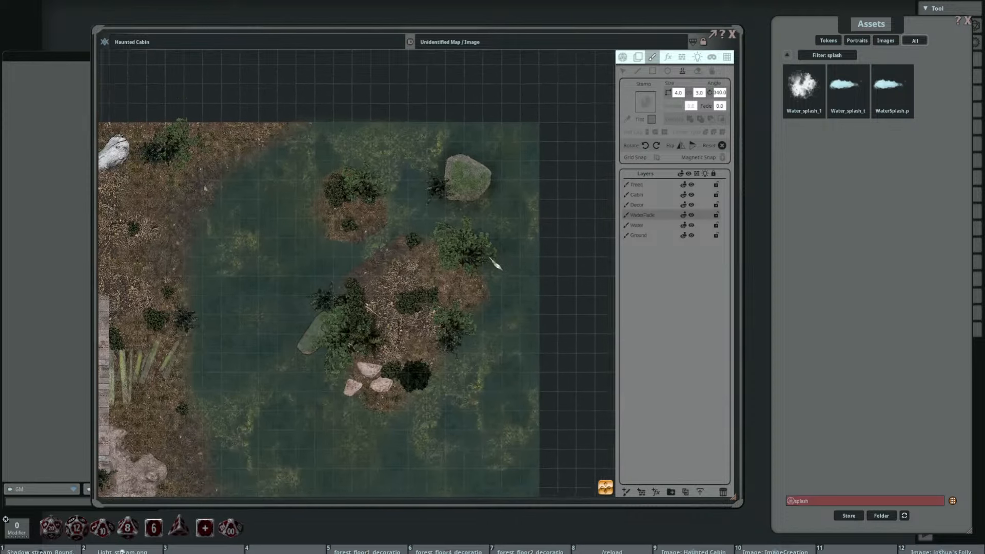
Step: Turn the splash stamp to 30 degrees, enlarge it to 12.2 by 9.2 and close the error log
{"action": "scroll", "coordinate": [393, 218], "scroll_direction": "up", "scroll_amount": 3}
{"action": "scroll", "coordinate": [380, 202], "scroll_direction": "up", "scroll_amount": 10}
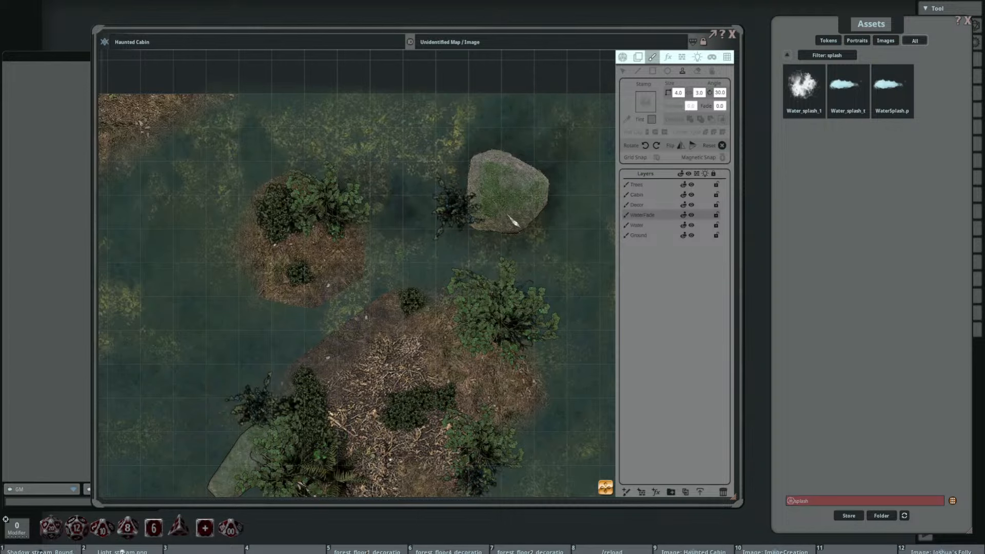
{"action": "scroll", "coordinate": [500, 205], "scroll_direction": "down", "scroll_amount": 3}
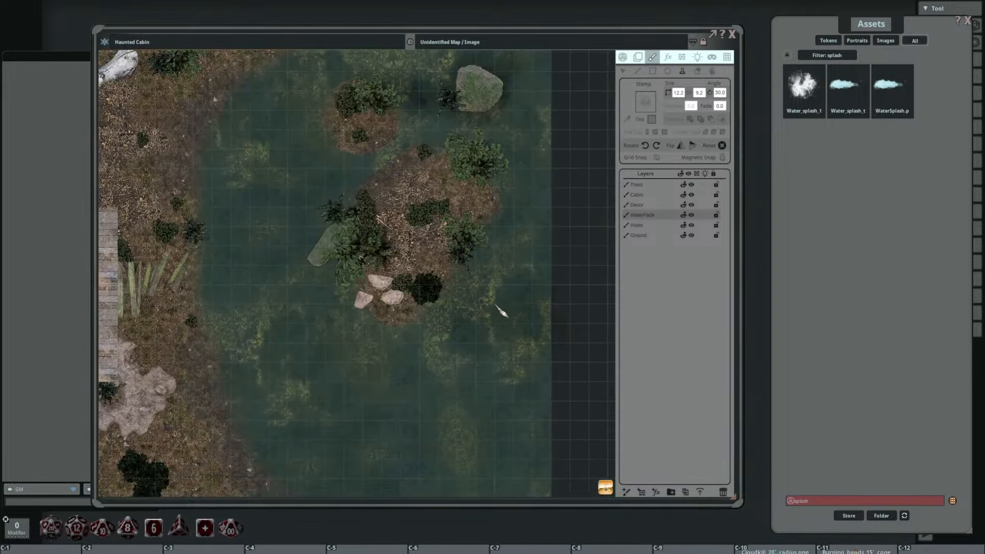
{"action": "scroll", "coordinate": [495, 304], "scroll_direction": "up", "scroll_amount": 5}
{"action": "left_click", "coordinate": [472, 8]}
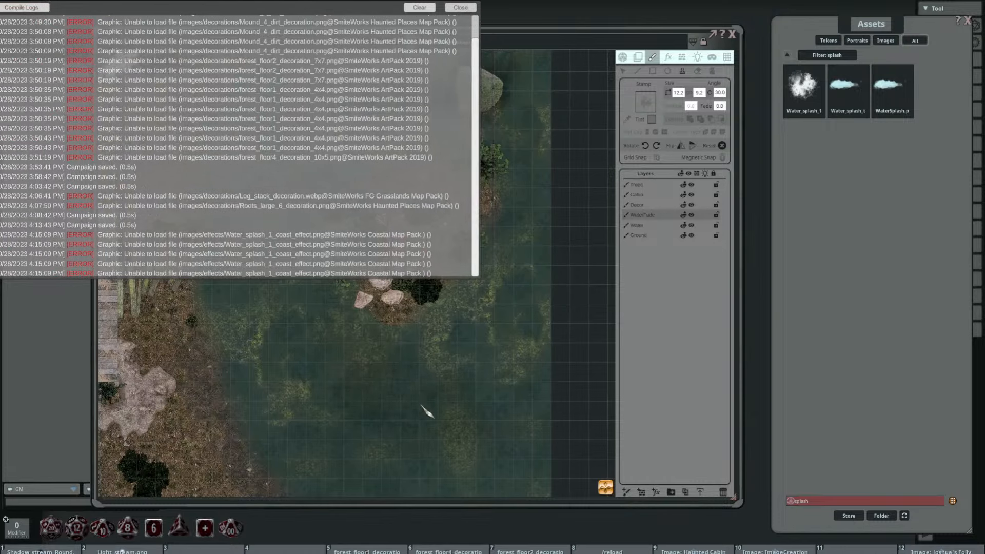
Step: Stamp dark splash shading at 65 degrees in the open water south of the island and shrink the stamp to 7.8 by 5.9
{"action": "scroll", "coordinate": [380, 410], "scroll_direction": "up", "scroll_amount": 2}
{"action": "scroll", "coordinate": [433, 401], "scroll_direction": "up", "scroll_amount": 1}
{"action": "left_click", "coordinate": [391, 410]}
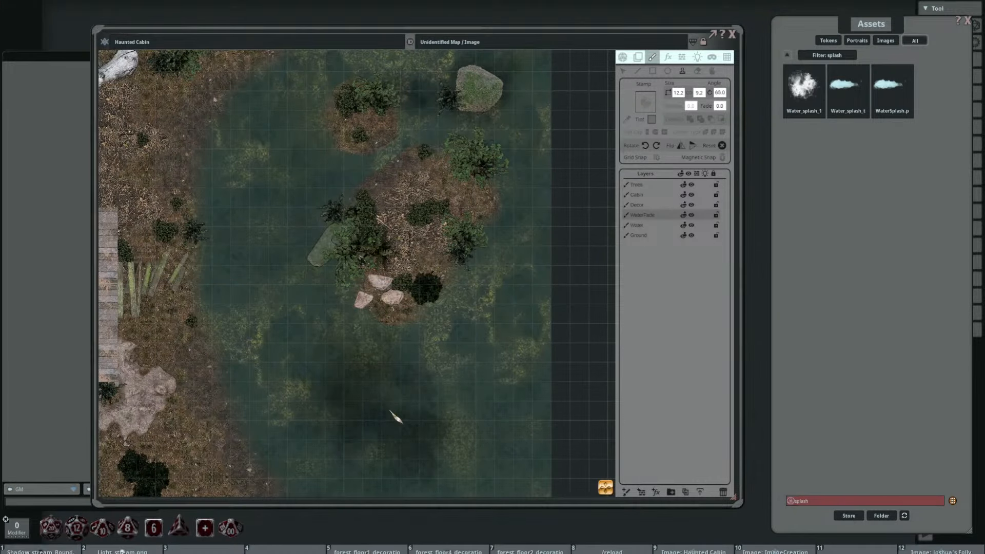
{"action": "scroll", "coordinate": [474, 387], "scroll_direction": "down", "scroll_amount": 2}
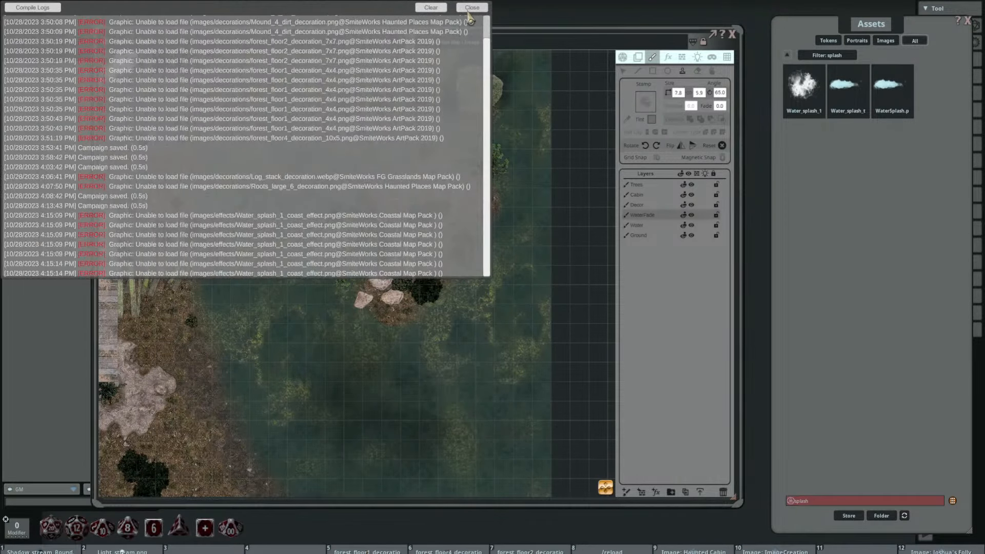
{"action": "left_click", "coordinate": [470, 8]}
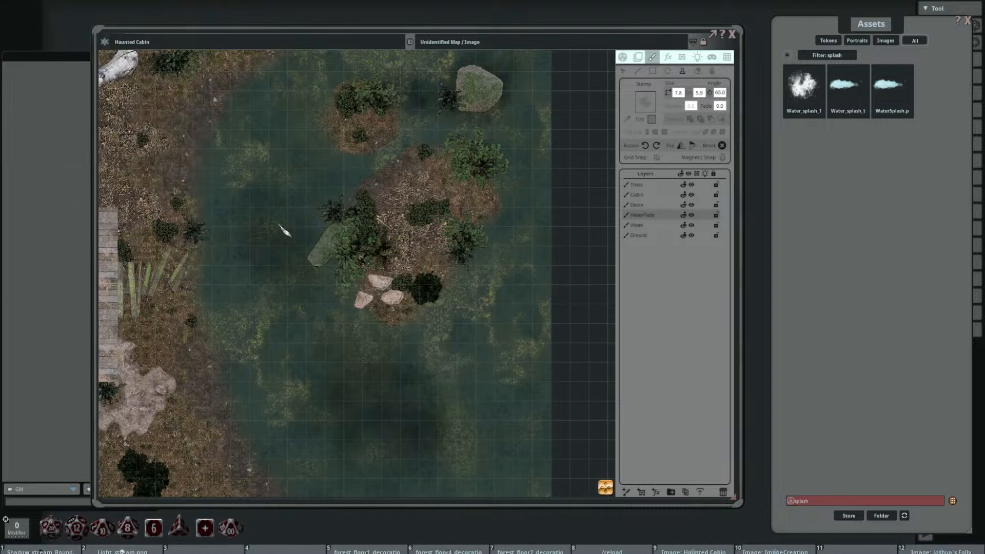
Step: Stamp more faint splash shading across the lake's open water, turning the stamp to angles such as 105, 135 and 165 degrees
{"action": "key", "text": "shift"}
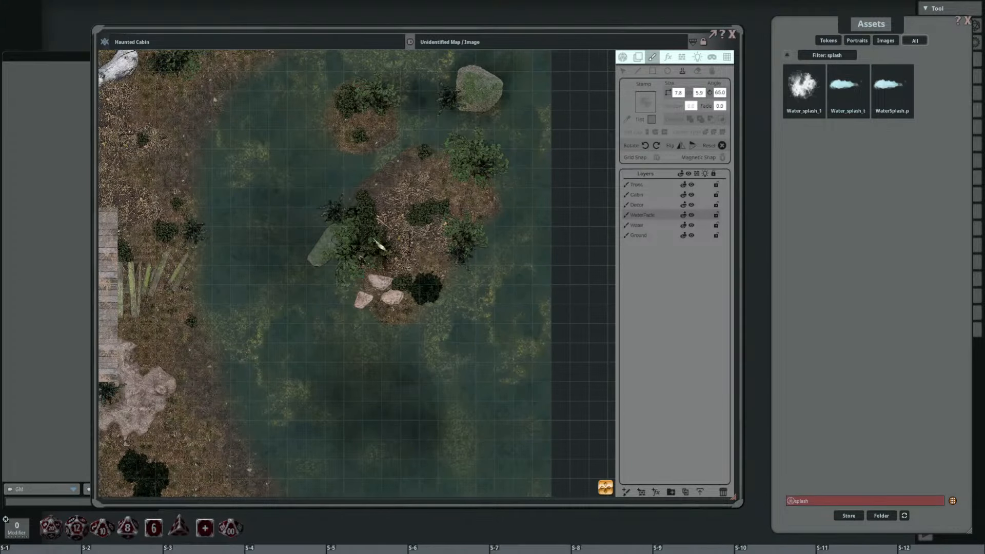
{"action": "scroll", "coordinate": [323, 245], "scroll_direction": "up", "scroll_amount": 8}
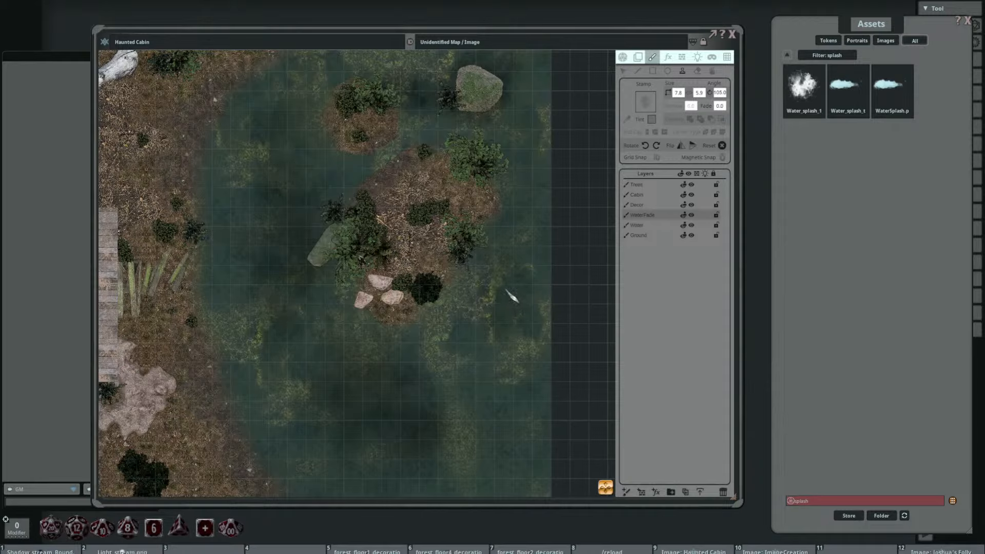
{"action": "key", "text": "shift"}
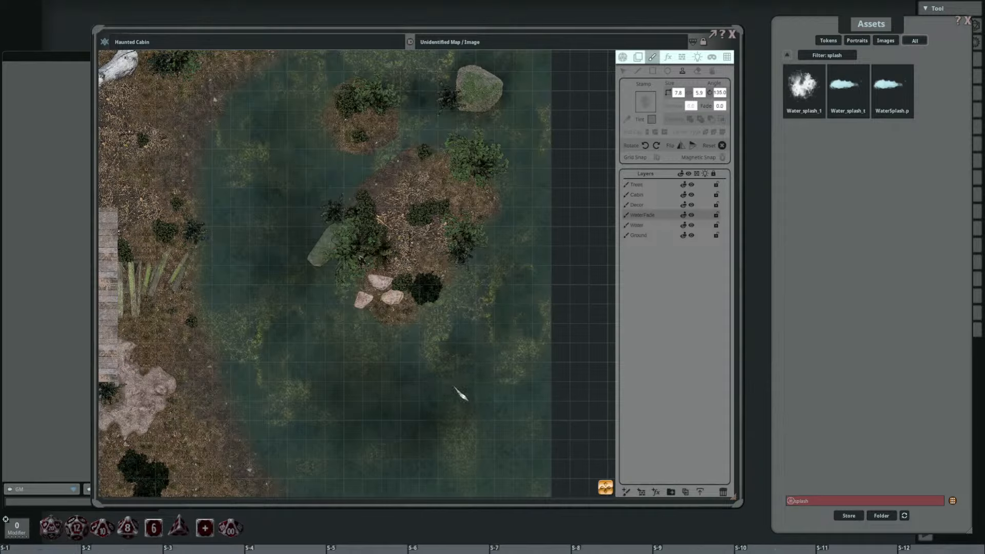
{"action": "scroll", "coordinate": [460, 394], "scroll_direction": "up", "scroll_amount": 6}
{"action": "scroll", "coordinate": [508, 359], "scroll_direction": "down", "scroll_amount": 4}
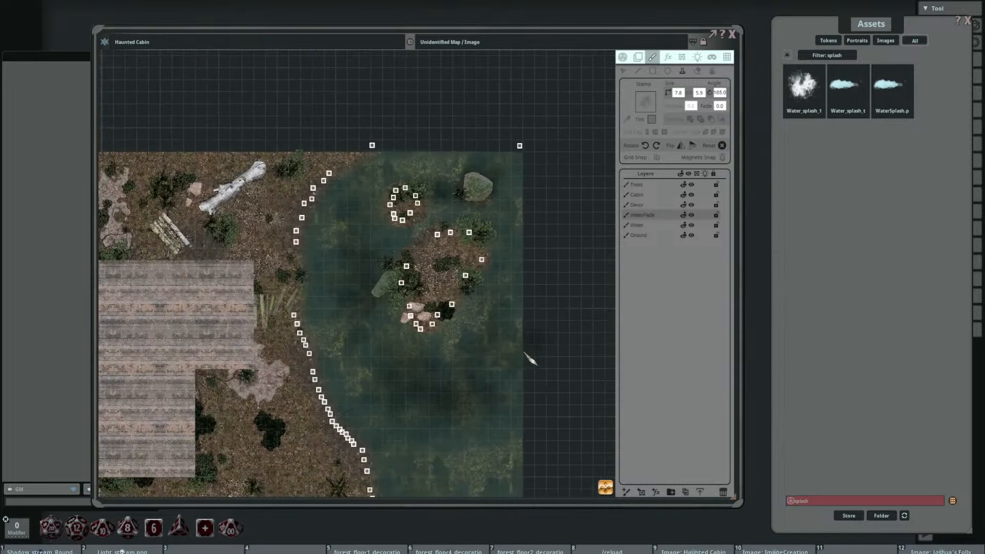
{"action": "scroll", "coordinate": [464, 382], "scroll_direction": "up", "scroll_amount": 4}
{"action": "left_click_drag", "start_coordinate": [453, 391], "coordinate": [413, 441]}
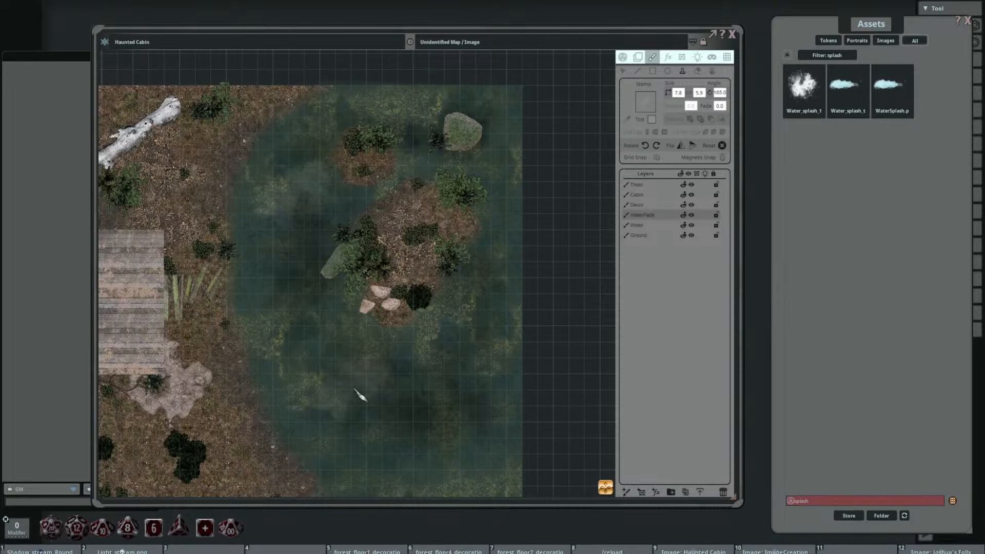
Step: Stamp pale misty splashes in the central and southern lake, turning the stamp to 215 and 310 degrees
{"action": "scroll", "coordinate": [349, 387], "scroll_direction": "up", "scroll_amount": 10}
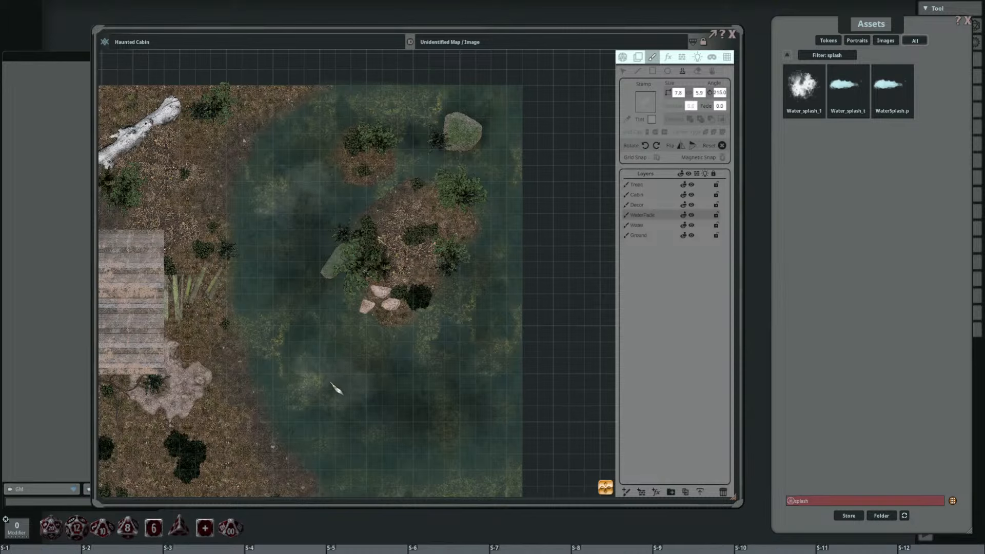
{"action": "left_click", "coordinate": [326, 379]}
{"action": "left_click_drag", "start_coordinate": [434, 399], "coordinate": [378, 330]}
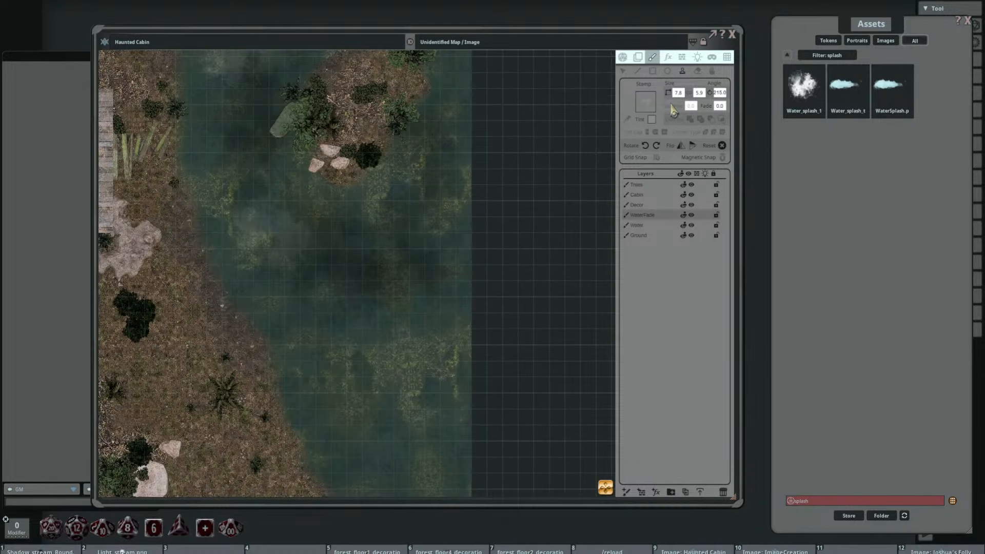
{"action": "scroll", "coordinate": [395, 362], "scroll_direction": "up", "scroll_amount": 19}
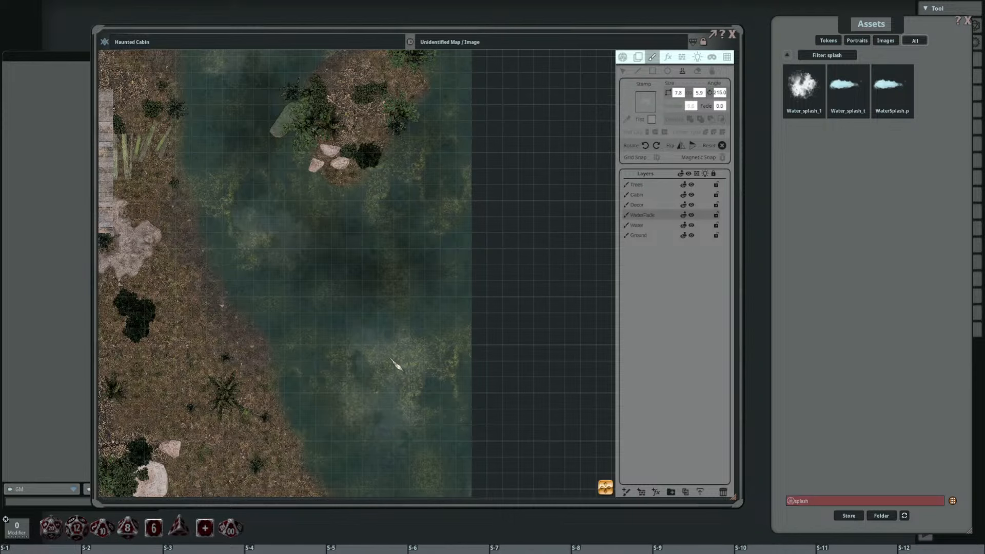
{"action": "scroll", "coordinate": [406, 347], "scroll_direction": "down", "scroll_amount": 5}
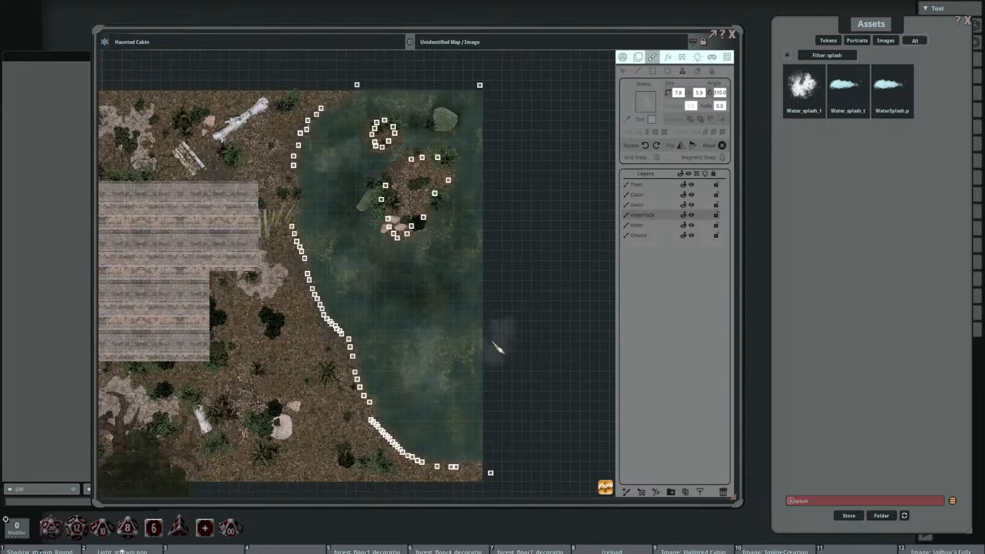
Step: Examine the dark and pale splash shading across the whole lake and around the islands
{"action": "left_click_drag", "start_coordinate": [585, 334], "coordinate": [543, 357]}
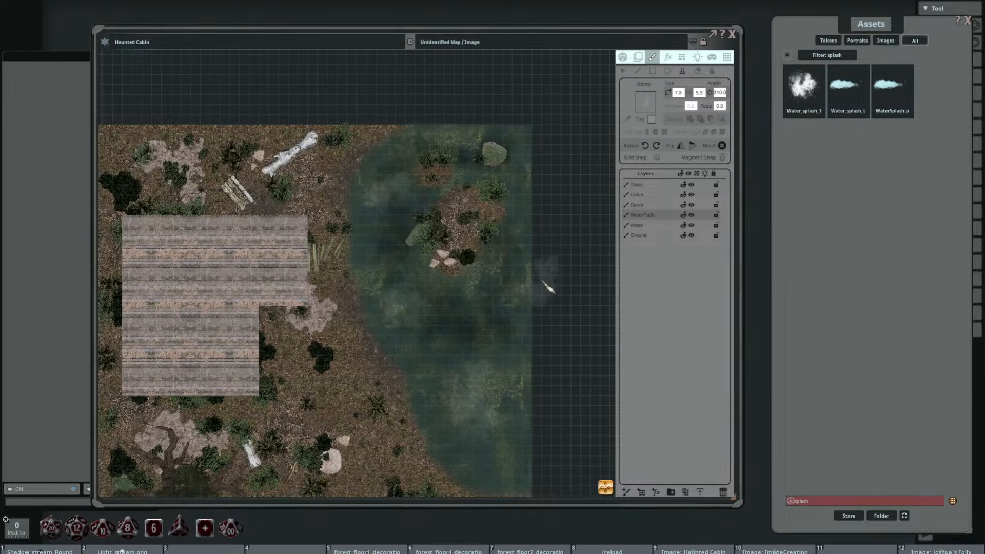
{"action": "left_click_drag", "start_coordinate": [475, 344], "coordinate": [431, 328]}
{"action": "scroll", "coordinate": [495, 226], "scroll_direction": "up", "scroll_amount": 5}
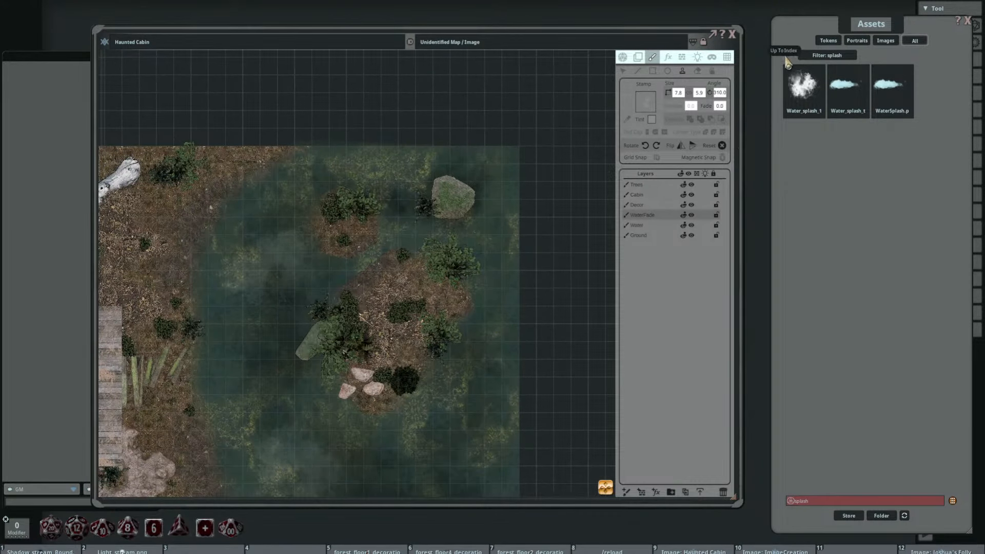
{"action": "left_click_drag", "start_coordinate": [452, 249], "coordinate": [529, 159]}
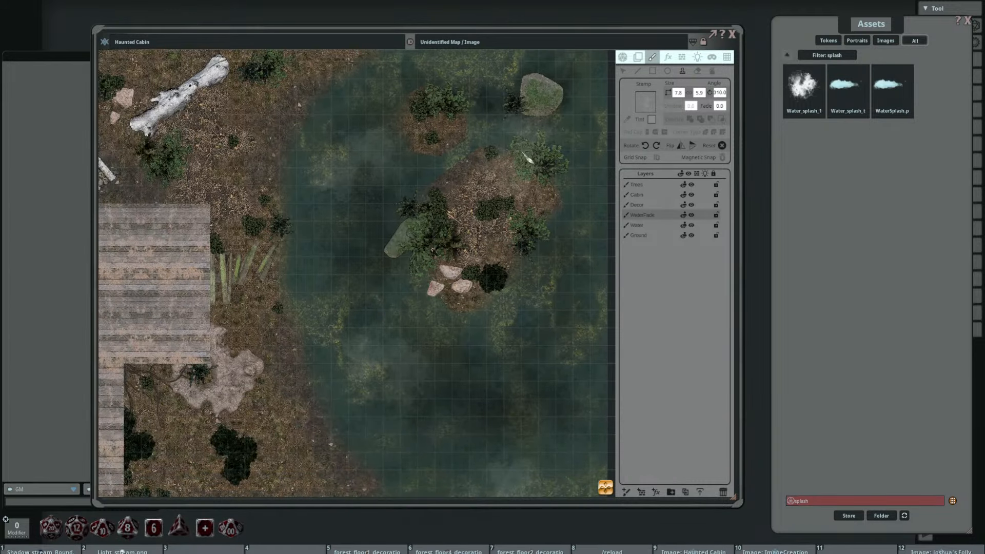
{"action": "left_click_drag", "start_coordinate": [474, 253], "coordinate": [517, 179]}
{"action": "scroll", "coordinate": [495, 215], "scroll_direction": "down", "scroll_amount": 2}
{"action": "scroll", "coordinate": [501, 206], "scroll_direction": "up", "scroll_amount": 1}
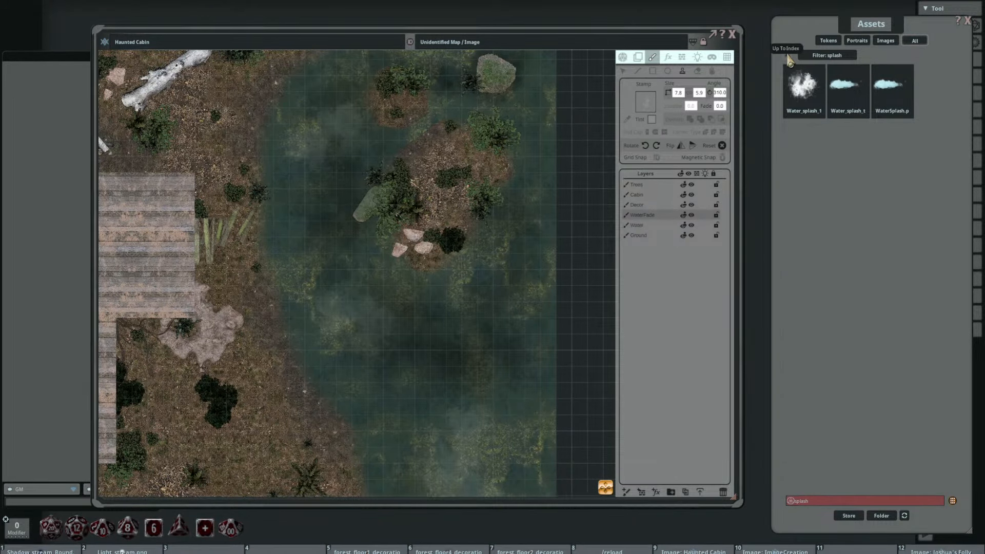
Step: Create an FX layer using the Water layer's painting as mask and set its FX type to Water
{"action": "left_click", "coordinate": [652, 226]}
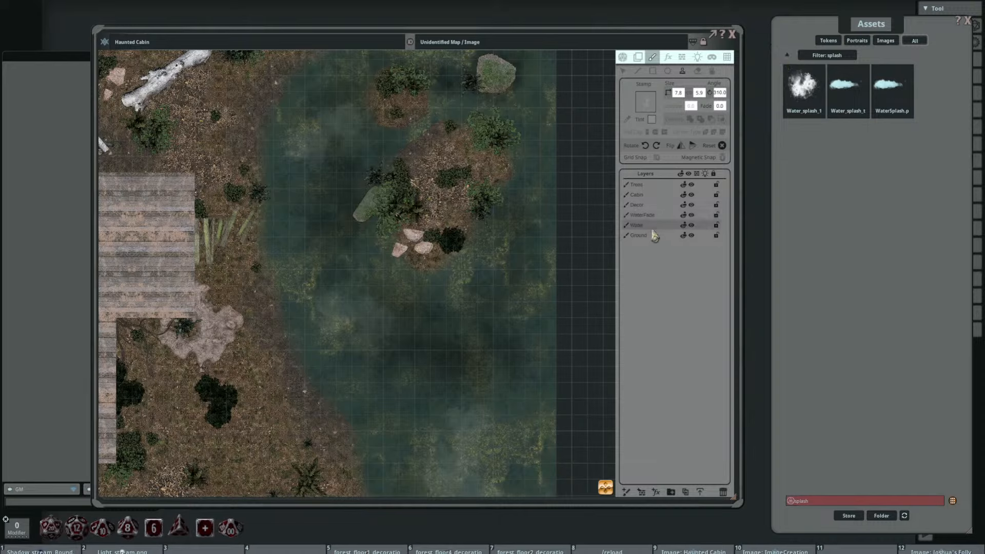
{"action": "left_click", "coordinate": [668, 58]}
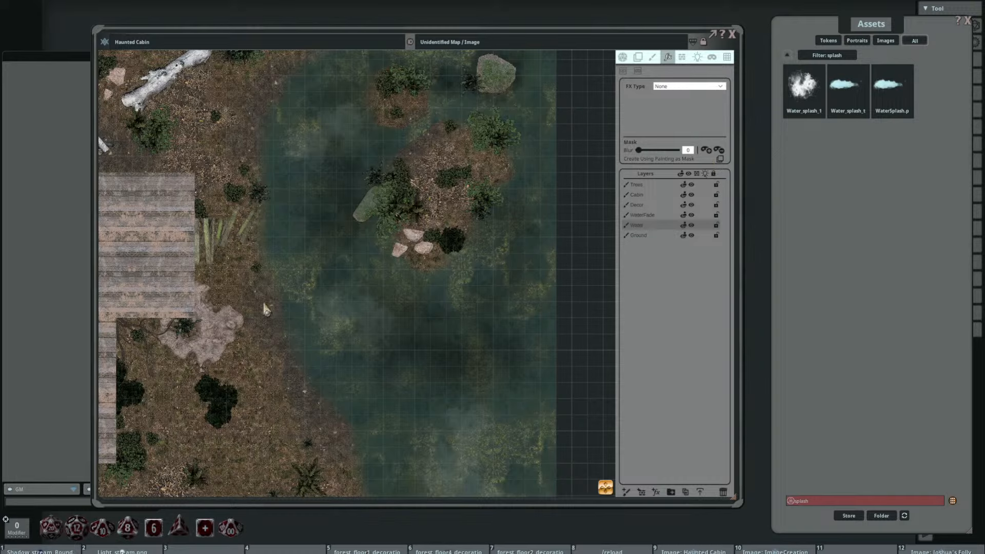
{"action": "left_click", "coordinate": [720, 160]}
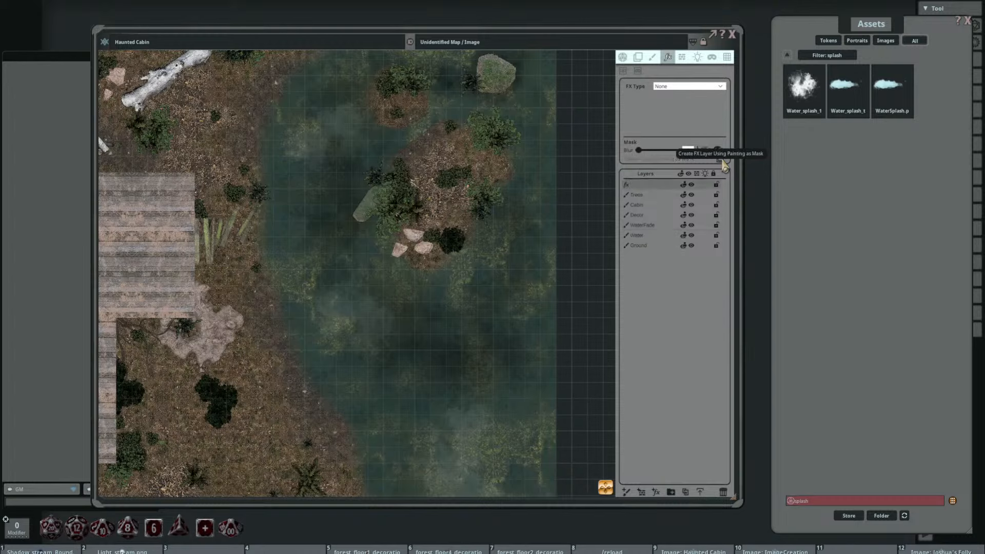
{"action": "left_click", "coordinate": [710, 85]}
{"action": "scroll", "coordinate": [723, 118], "scroll_direction": "down", "scroll_amount": 1}
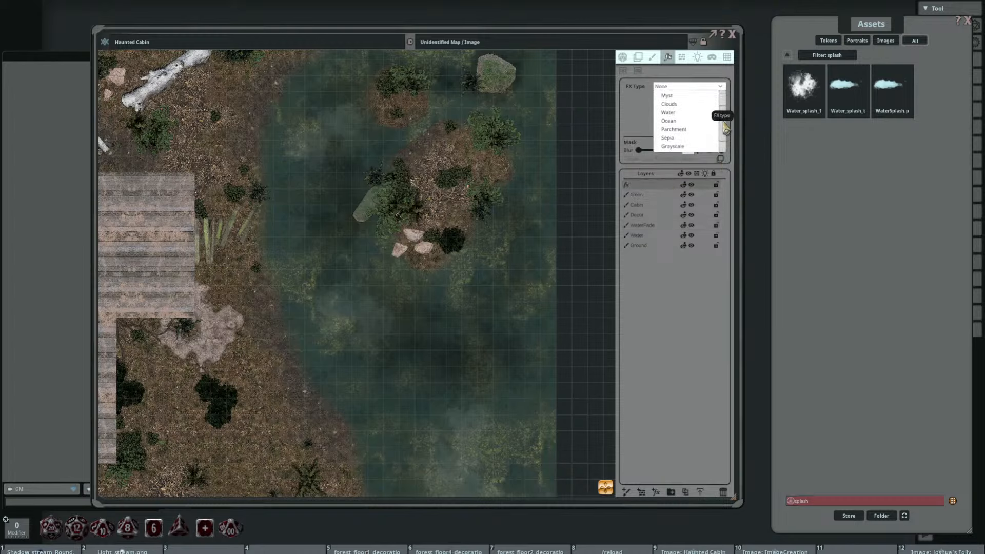
{"action": "left_click", "coordinate": [687, 112]}
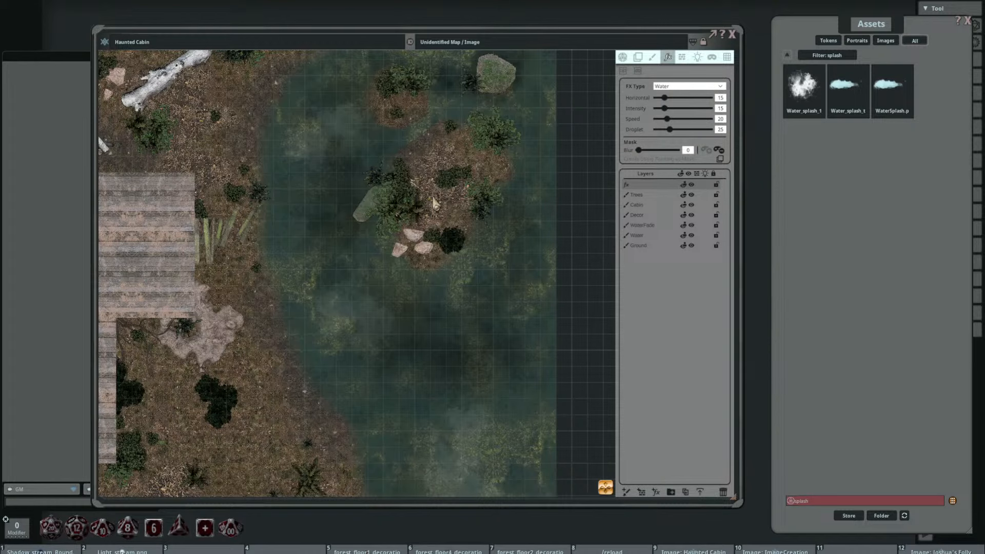
{"action": "left_click_drag", "start_coordinate": [385, 235], "coordinate": [422, 234]}
{"action": "left_click_drag", "start_coordinate": [543, 244], "coordinate": [536, 274]}
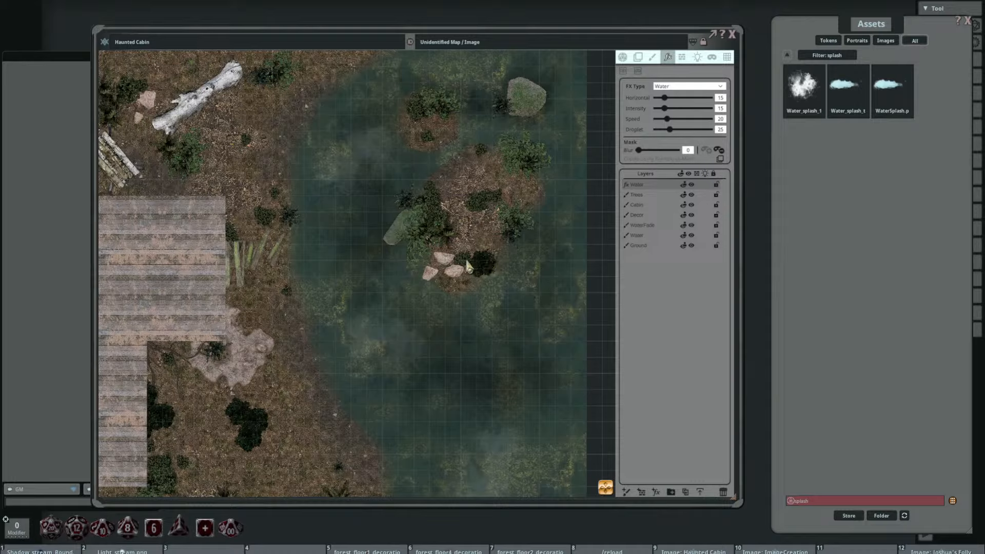
Step: Set the water effect's horizontal value to 28, its intensity to 33 and its mask blur to 69
{"action": "left_click", "coordinate": [622, 58]}
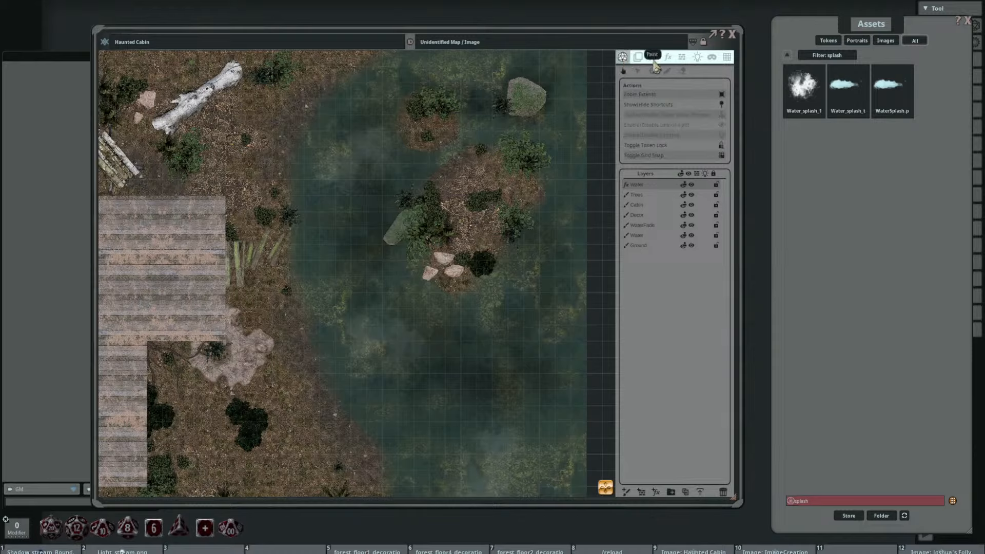
{"action": "left_click", "coordinate": [668, 57]}
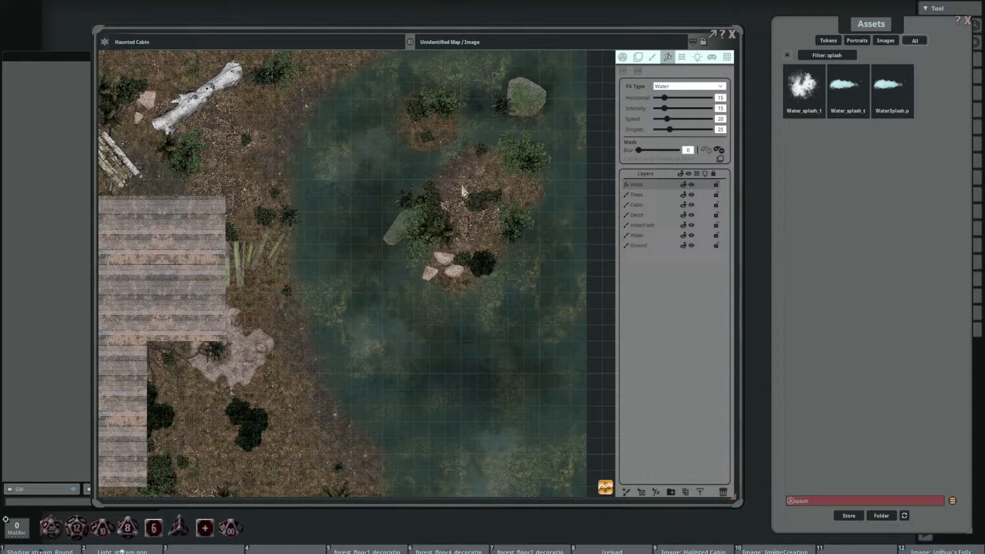
{"action": "left_click_drag", "start_coordinate": [662, 109], "coordinate": [676, 115]}
{"action": "left_click_drag", "start_coordinate": [639, 151], "coordinate": [665, 151]}
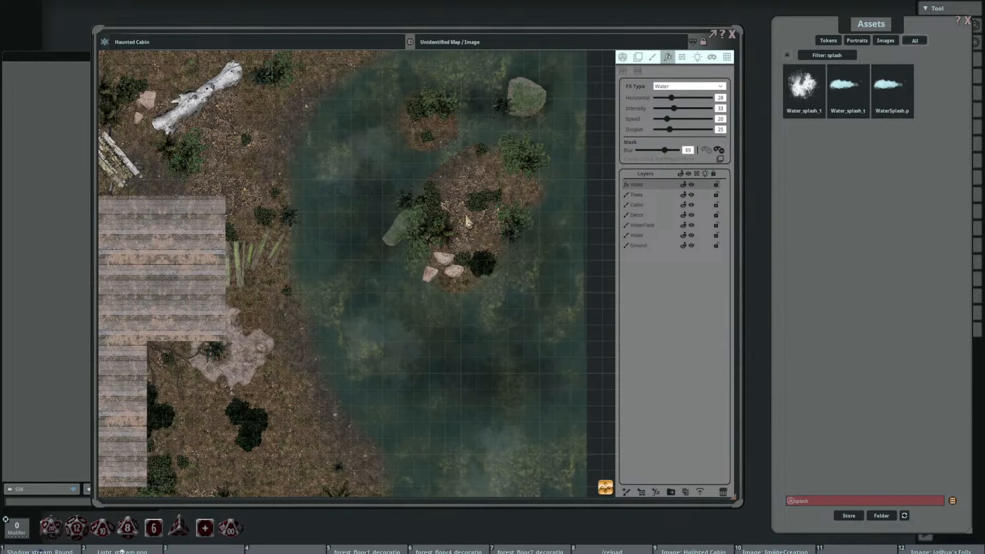
Step: Tune the water effect to speed 4, horizontal 17, intensity 22 and droplet 45
{"action": "mouse_move", "coordinate": [667, 119]}
{"action": "left_mouse_down"}
{"action": "mouse_move", "coordinate": [678, 120]}
{"action": "mouse_move", "coordinate": [659, 119]}
{"action": "left_mouse_up"}
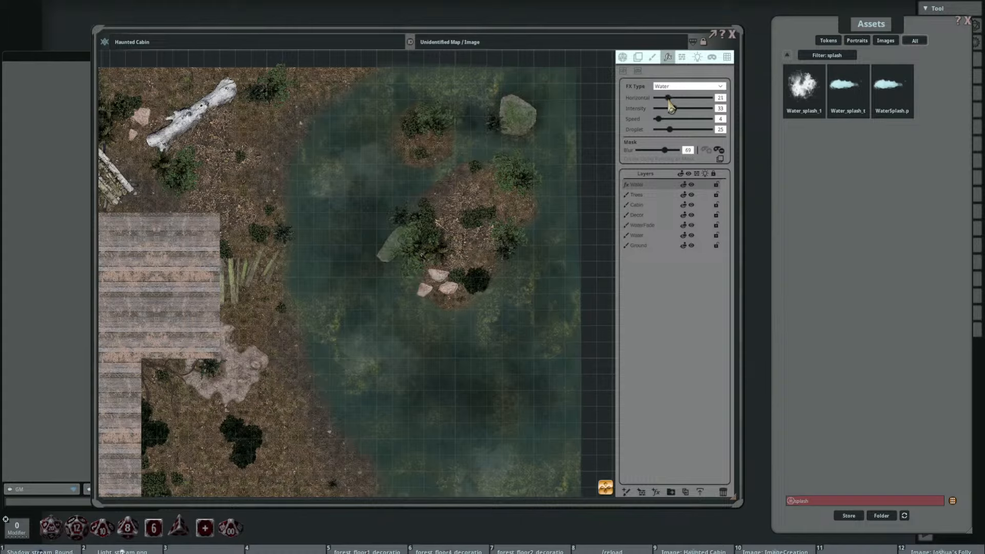
{"action": "left_click_drag", "start_coordinate": [676, 116], "coordinate": [668, 116]}
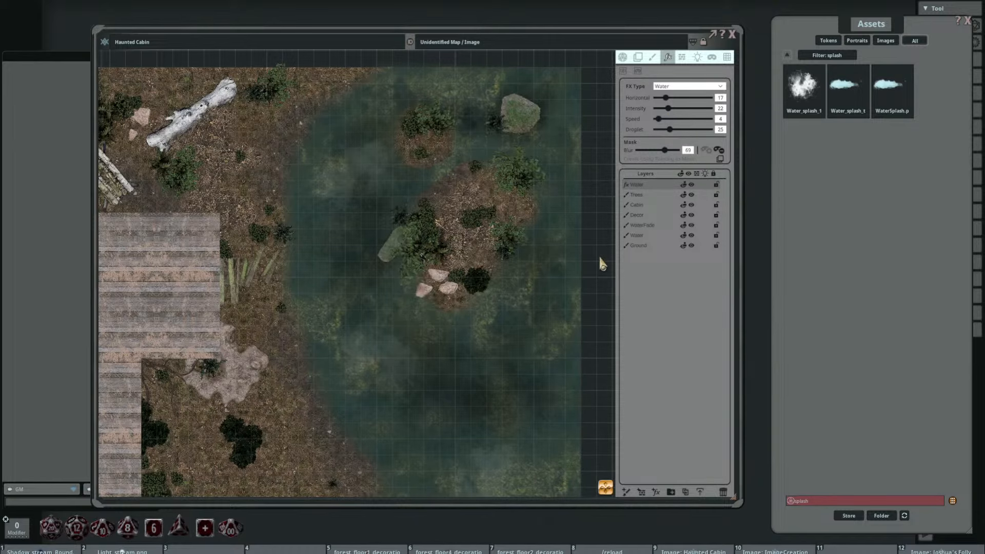
{"action": "scroll", "coordinate": [529, 312], "scroll_direction": "up", "scroll_amount": 5}
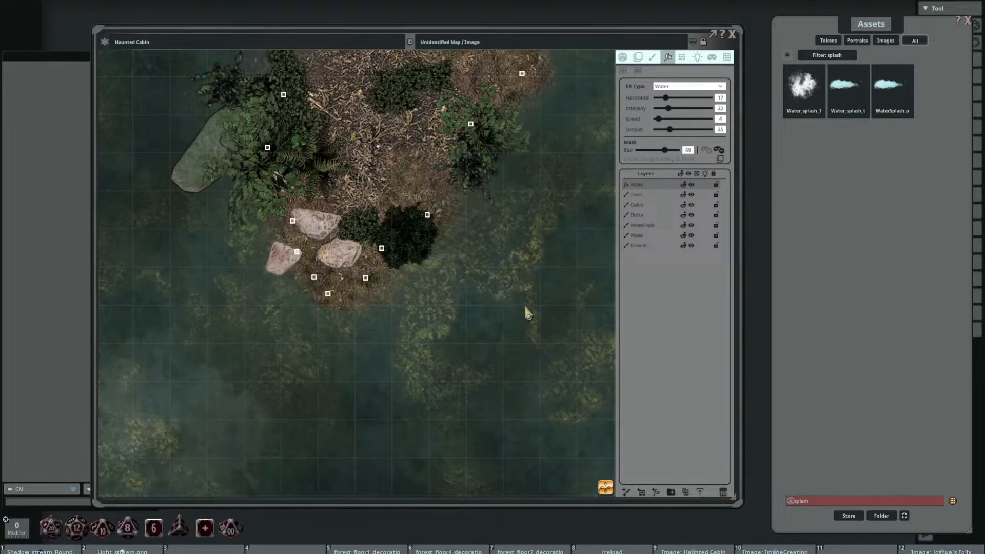
{"action": "left_click_drag", "start_coordinate": [671, 133], "coordinate": [680, 132]}
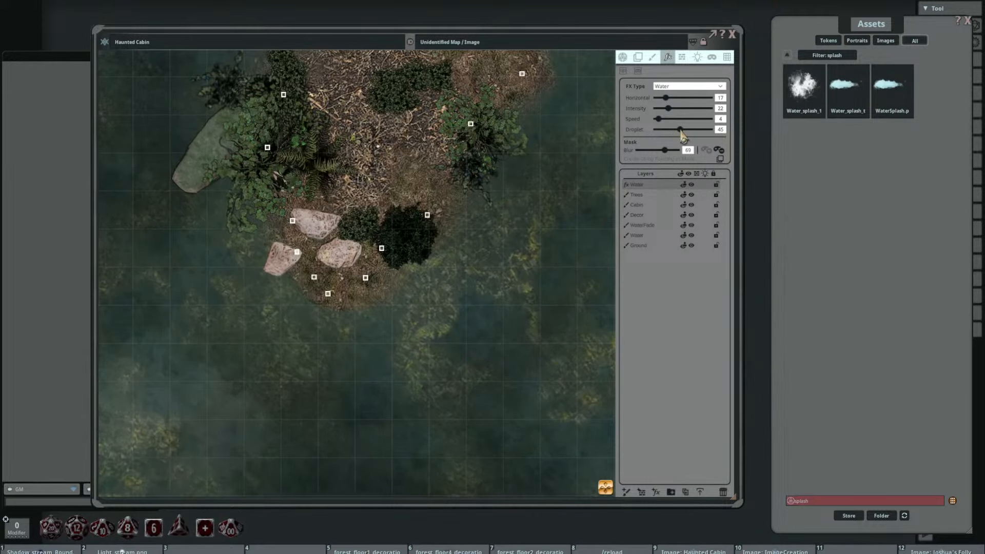
Step: Examine how the water effect distorts the rocks, plants and shorelines around the lake islands
{"action": "scroll", "coordinate": [542, 204], "scroll_direction": "down", "scroll_amount": 2}
{"action": "scroll", "coordinate": [544, 207], "scroll_direction": "down", "scroll_amount": 3}
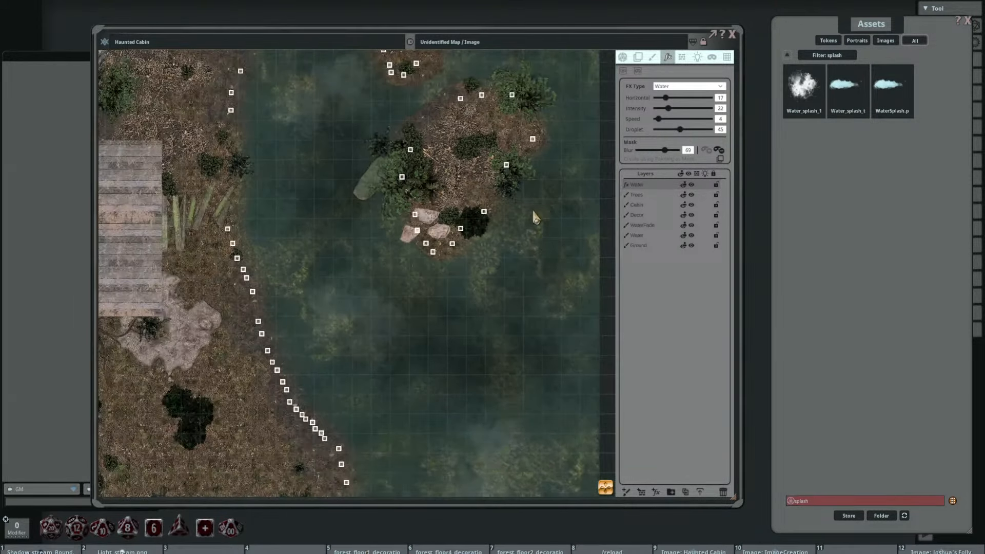
{"action": "left_click_drag", "start_coordinate": [482, 133], "coordinate": [473, 275]}
{"action": "scroll", "coordinate": [474, 276], "scroll_direction": "up", "scroll_amount": 1}
{"action": "scroll", "coordinate": [474, 276], "scroll_direction": "up", "scroll_amount": 2}
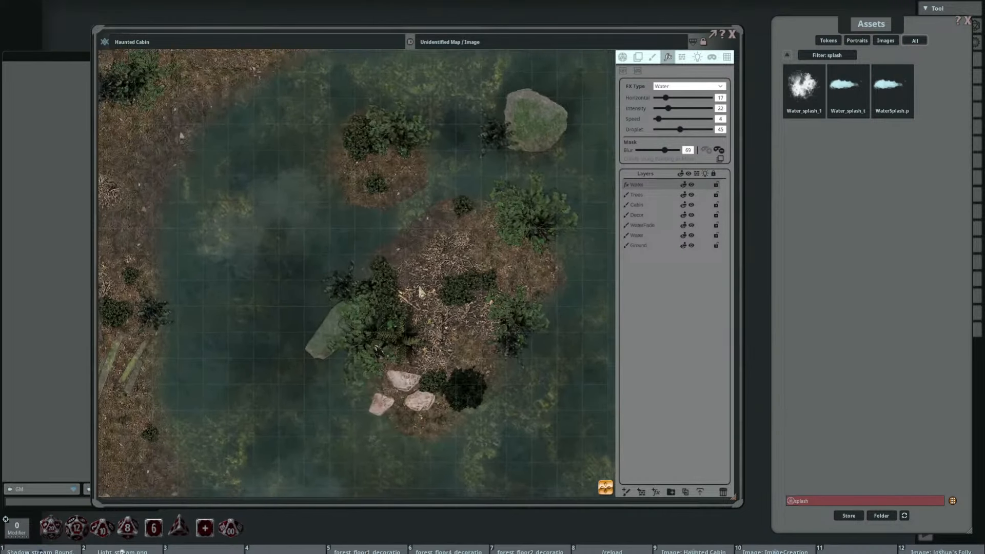
{"action": "left_click_drag", "start_coordinate": [416, 289], "coordinate": [456, 217]}
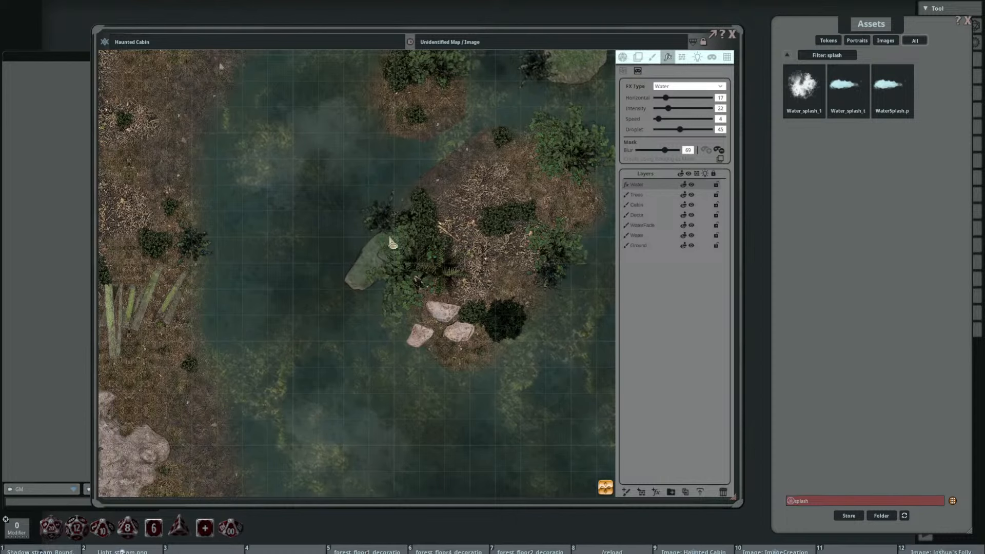
{"action": "left_click_drag", "start_coordinate": [392, 242], "coordinate": [399, 221]}
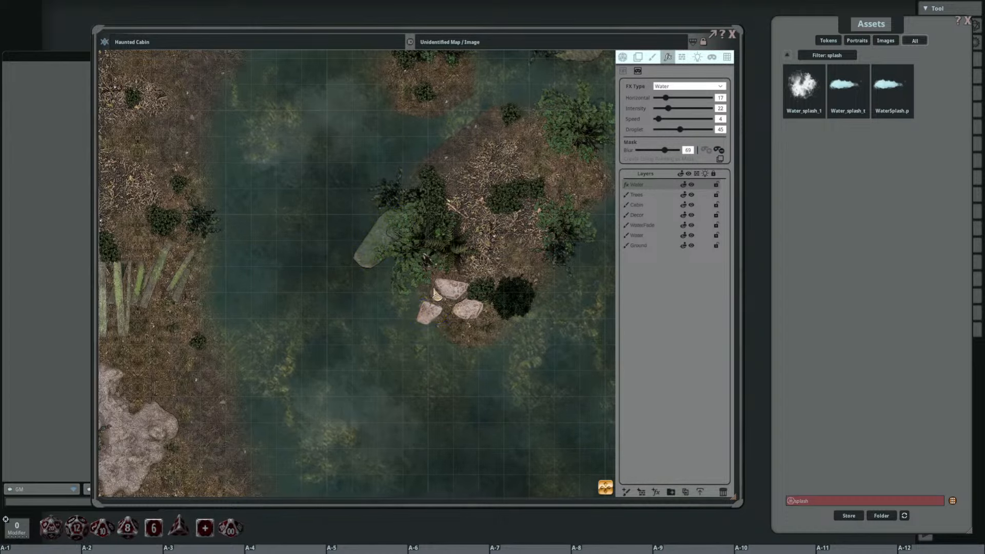
{"action": "left_click_drag", "start_coordinate": [422, 256], "coordinate": [401, 272]}
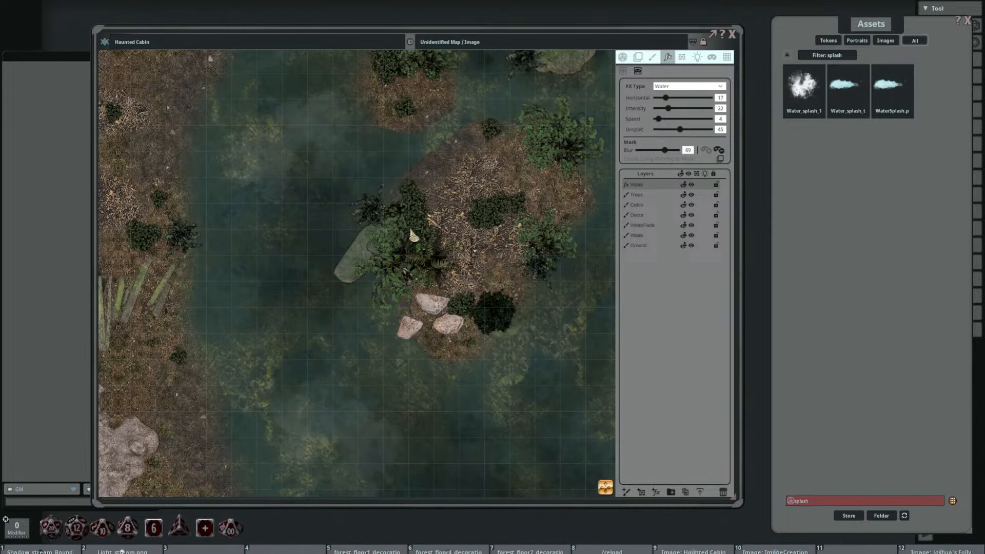
{"action": "left_click_drag", "start_coordinate": [475, 203], "coordinate": [406, 357]}
{"action": "mouse_move", "coordinate": [472, 167]}
{"action": "left_mouse_down"}
{"action": "mouse_move", "coordinate": [447, 196]}
{"action": "mouse_move", "coordinate": [451, 230]}
{"action": "mouse_move", "coordinate": [528, 214]}
{"action": "mouse_move", "coordinate": [468, 165]}
{"action": "mouse_move", "coordinate": [447, 204]}
{"action": "mouse_move", "coordinate": [518, 208]}
{"action": "mouse_move", "coordinate": [464, 168]}
{"action": "left_mouse_up"}
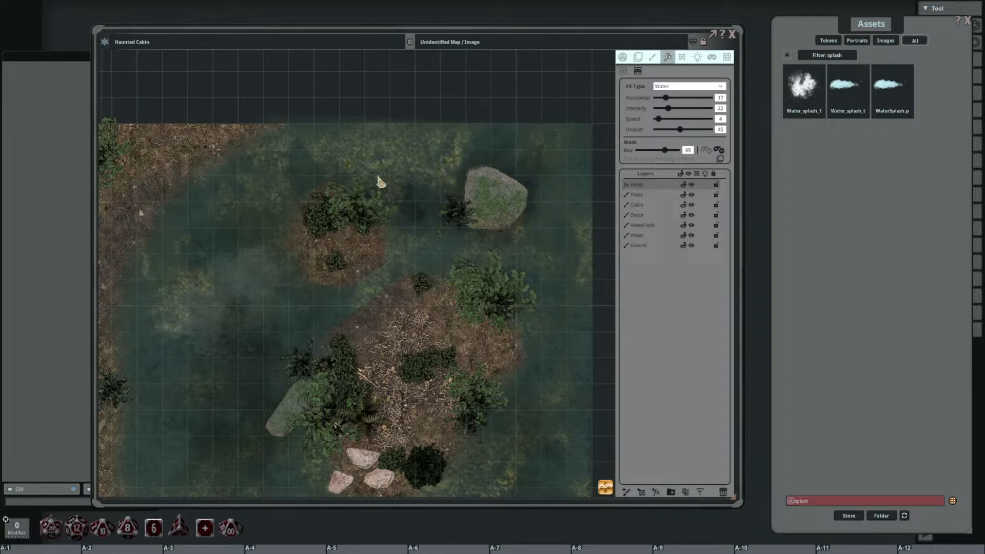
Step: Inspect the water distortion around the mossy boulder, the island trees and the stones from close up and further out
{"action": "mouse_move", "coordinate": [353, 179]}
{"action": "left_mouse_down"}
{"action": "mouse_move", "coordinate": [383, 219]}
{"action": "mouse_move", "coordinate": [346, 179]}
{"action": "left_mouse_up"}
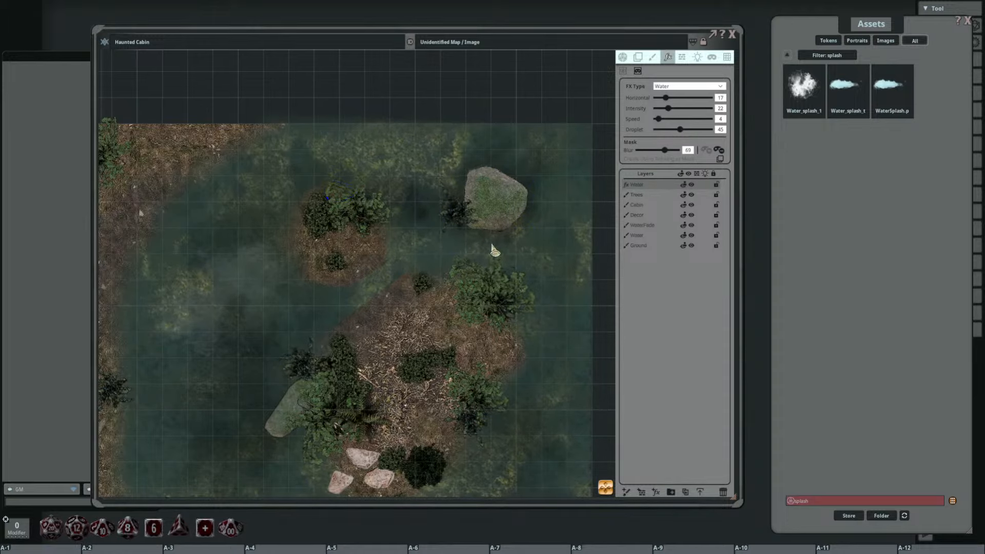
{"action": "left_click_drag", "start_coordinate": [494, 248], "coordinate": [511, 260]}
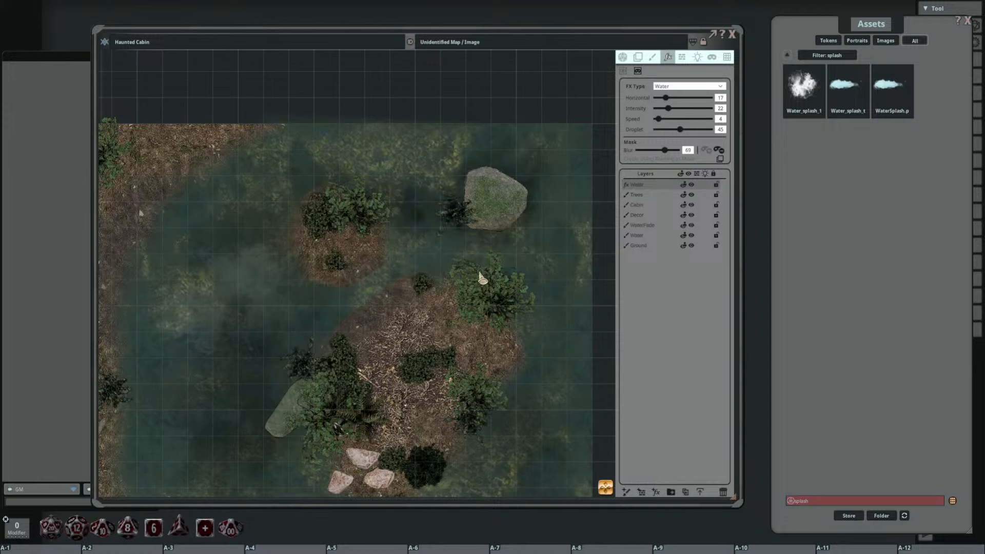
{"action": "scroll", "coordinate": [505, 303], "scroll_direction": "up", "scroll_amount": 5}
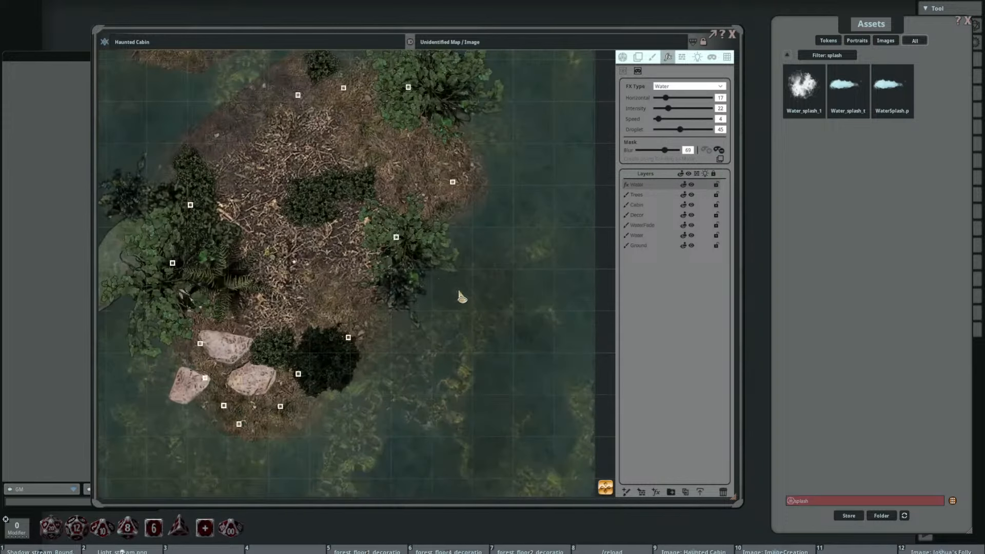
{"action": "mouse_move", "coordinate": [409, 245]}
{"action": "left_mouse_down"}
{"action": "mouse_move", "coordinate": [470, 236]}
{"action": "mouse_move", "coordinate": [418, 242]}
{"action": "left_mouse_up"}
{"action": "mouse_move", "coordinate": [368, 288]}
{"action": "left_mouse_down", "text": "alt"}
{"action": "mouse_move", "coordinate": [414, 353]}
{"action": "mouse_move", "coordinate": [395, 264]}
{"action": "left_mouse_up", "text": "alt"}
{"action": "scroll", "coordinate": [457, 264], "scroll_direction": "down", "scroll_amount": 5}
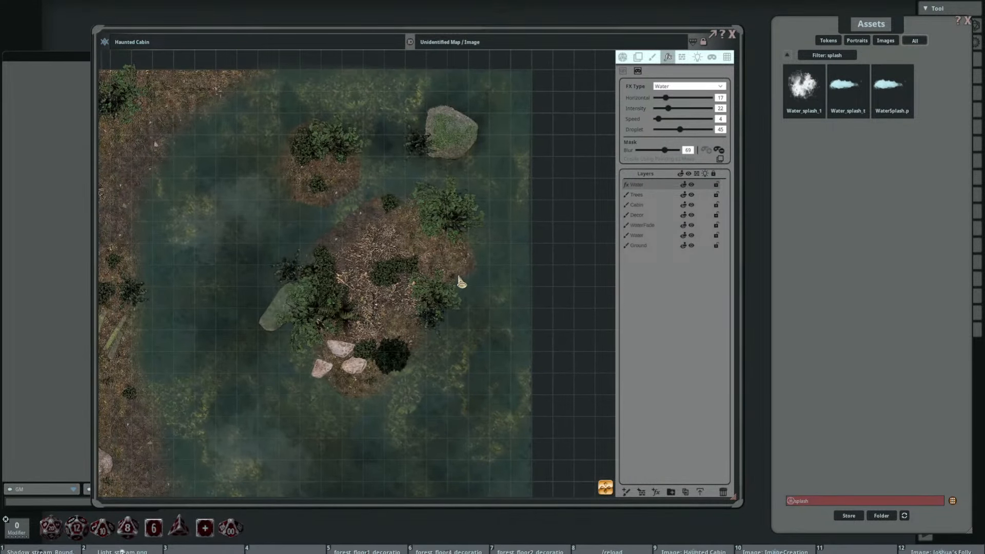
{"action": "scroll", "coordinate": [419, 154], "scroll_direction": "up", "scroll_amount": 3}
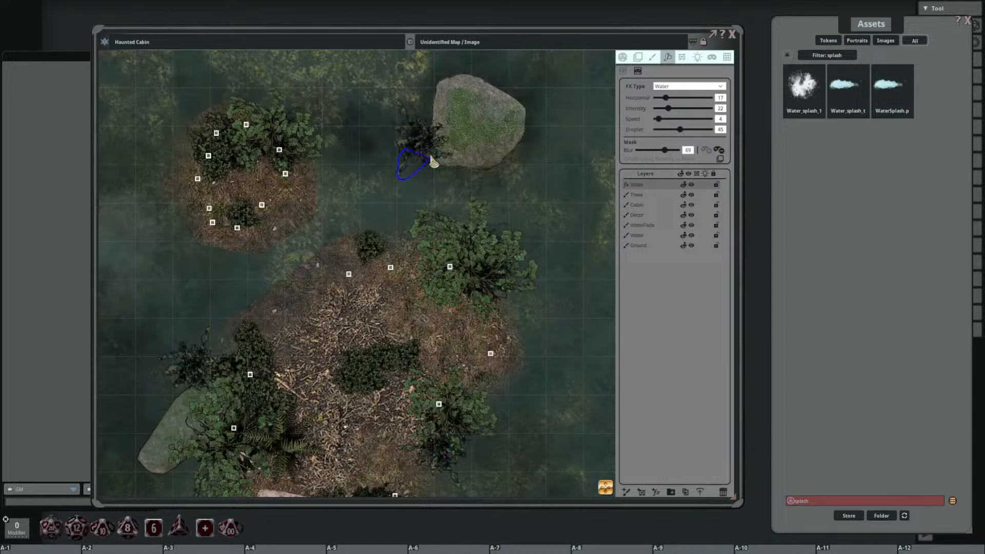
{"action": "mouse_move", "coordinate": [391, 93]}
{"action": "left_mouse_down", "text": "alt"}
{"action": "mouse_move", "coordinate": [381, 150]}
{"action": "mouse_move", "coordinate": [407, 107]}
{"action": "mouse_move", "coordinate": [450, 114]}
{"action": "left_mouse_up", "text": "alt"}
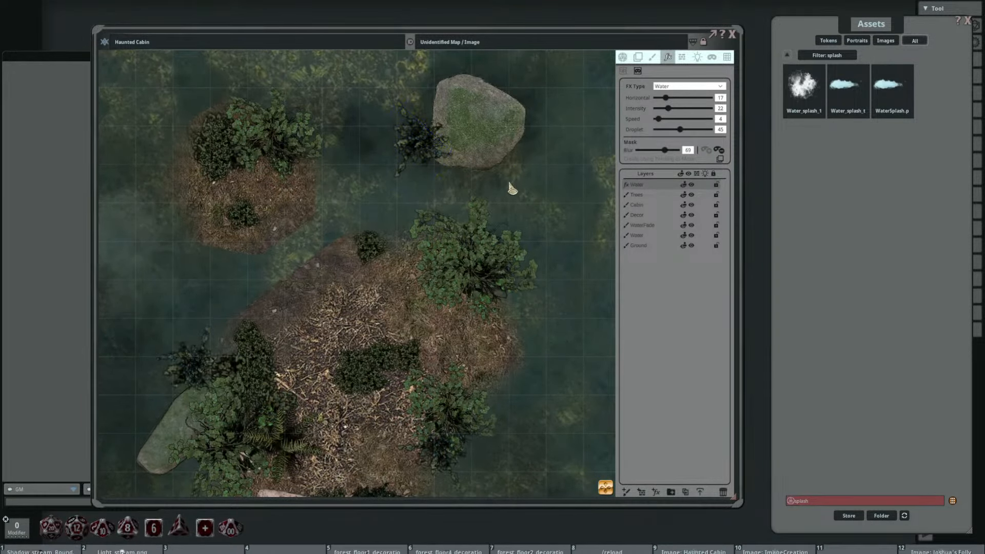
{"action": "scroll", "coordinate": [508, 184], "scroll_direction": "down", "scroll_amount": 3}
Step: Check the animated water across the lake's southern part and along the shore facing the cabin
{"action": "left_click_drag", "start_coordinate": [464, 348], "coordinate": [460, 249]}
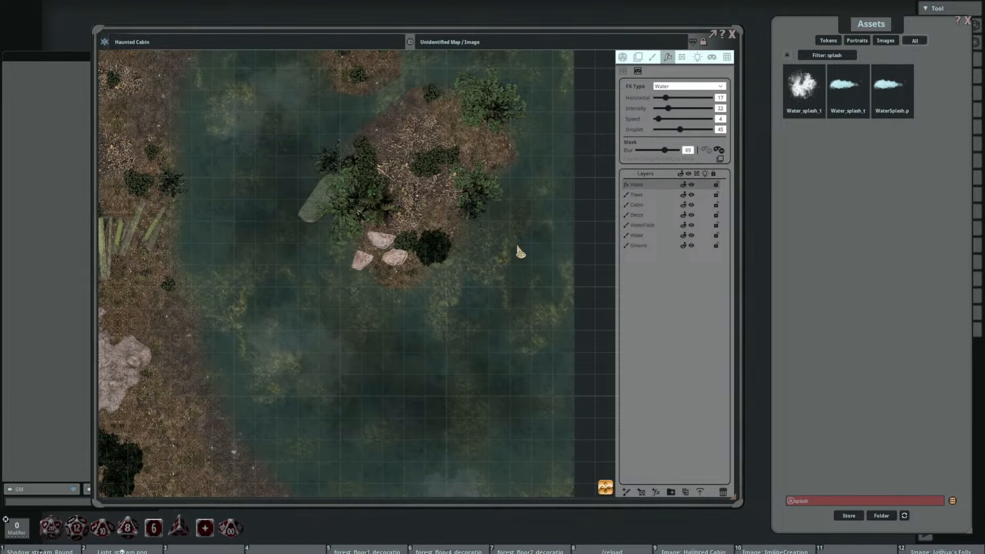
{"action": "scroll", "coordinate": [519, 251], "scroll_direction": "down", "scroll_amount": 1}
{"action": "scroll", "coordinate": [462, 237], "scroll_direction": "down", "scroll_amount": 3}
{"action": "scroll", "coordinate": [395, 229], "scroll_direction": "up", "scroll_amount": 2}
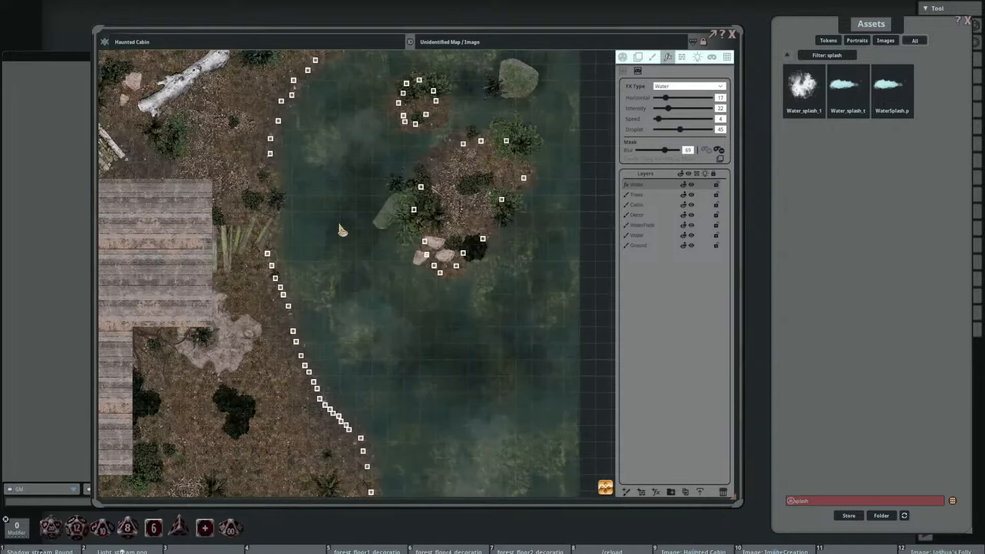
{"action": "left_click_drag", "start_coordinate": [338, 225], "coordinate": [425, 228]}
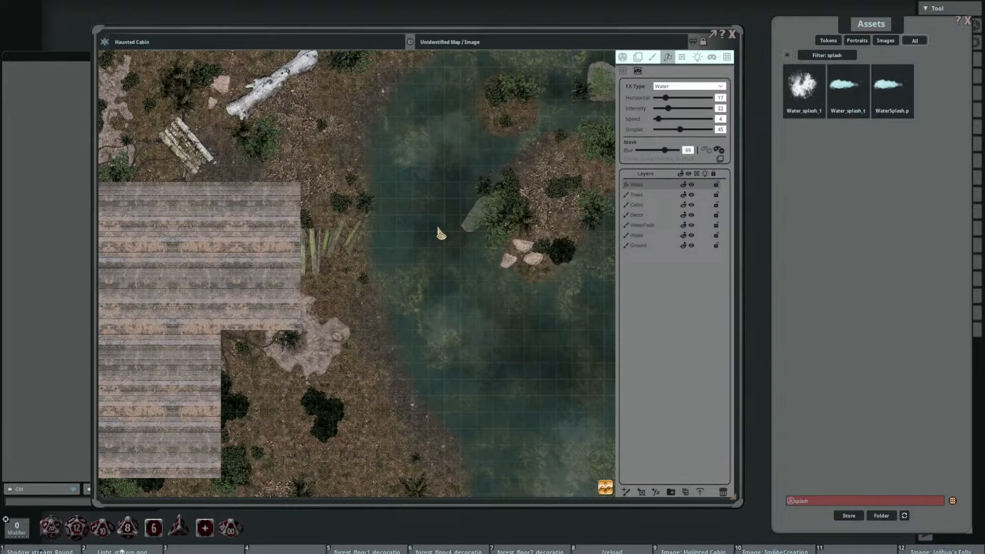
{"action": "scroll", "coordinate": [438, 229], "scroll_direction": "down", "scroll_amount": 4}
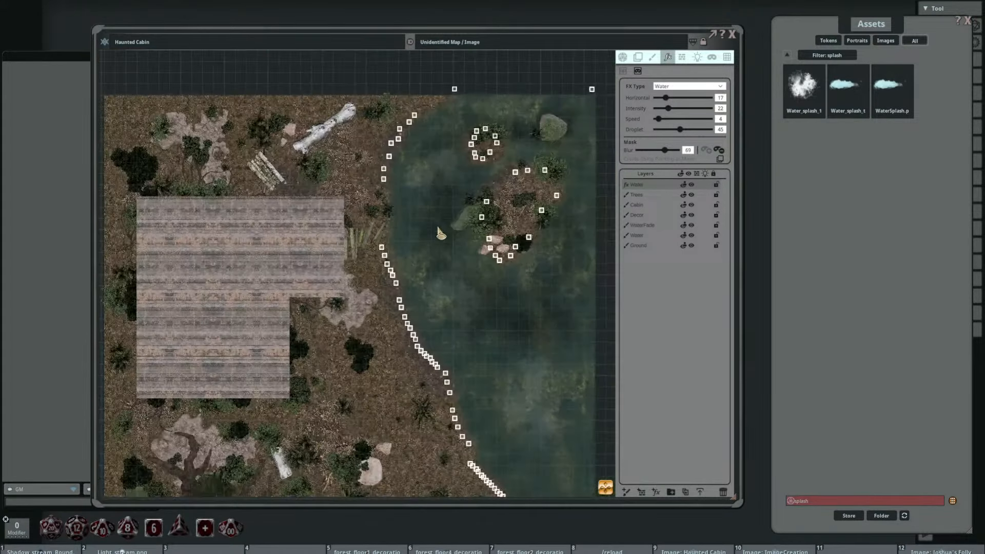
{"action": "scroll", "coordinate": [431, 230], "scroll_direction": "up", "scroll_amount": 2}
{"action": "left_click_drag", "start_coordinate": [409, 231], "coordinate": [348, 217]}
{"action": "scroll", "coordinate": [347, 217], "scroll_direction": "up", "scroll_amount": 1}
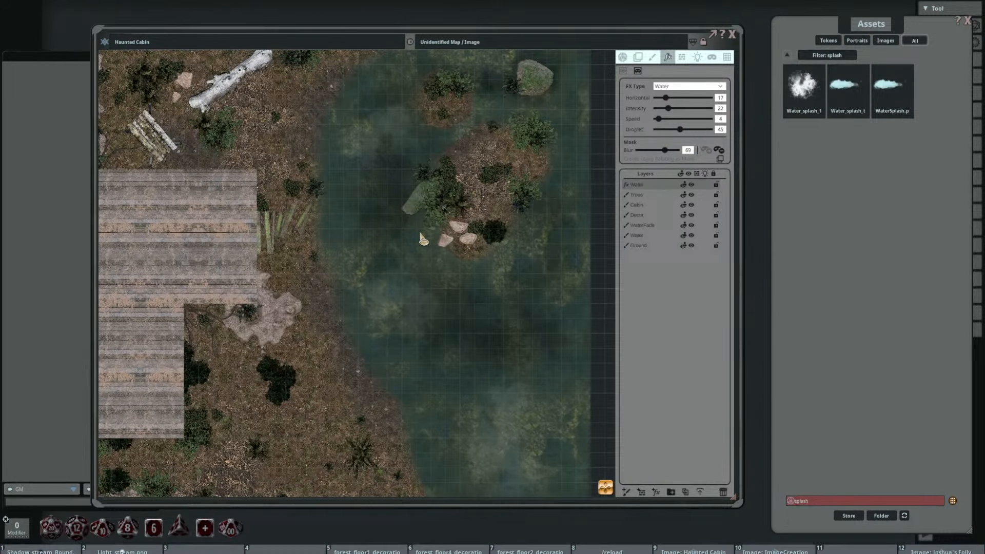
Step: On the Ground layer, stamp the dark splash shading on the northwest lakeshore, sized 9.8 by 7.3 at a 325° angle
{"action": "left_click", "coordinate": [649, 246]}
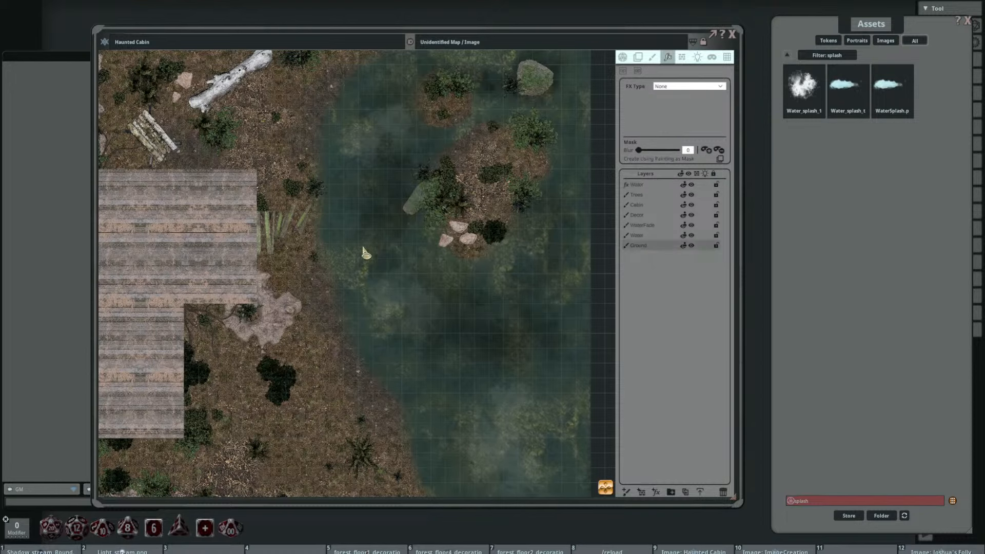
{"action": "left_click_drag", "start_coordinate": [358, 241], "coordinate": [423, 223]}
{"action": "left_click", "coordinate": [652, 57]}
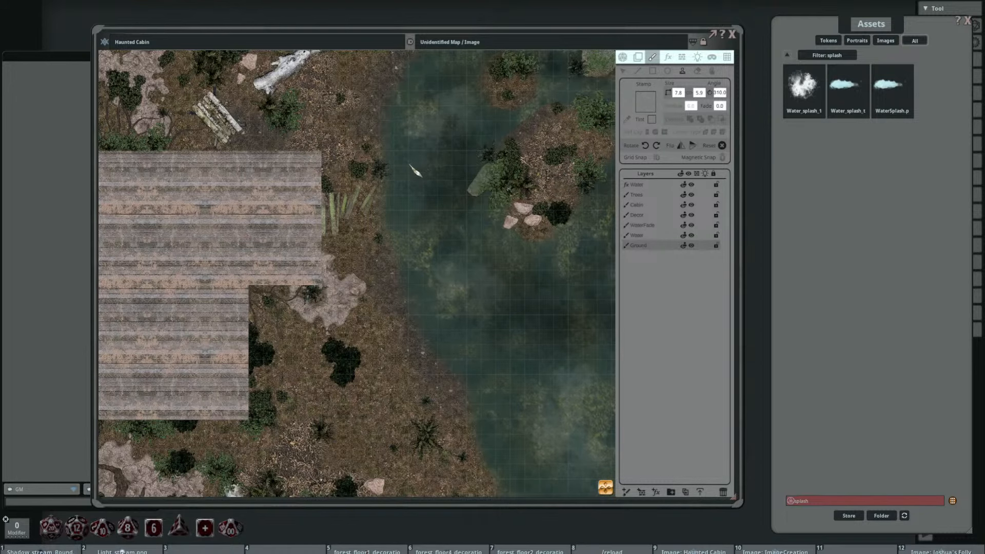
{"action": "scroll", "coordinate": [401, 164], "scroll_direction": "down", "scroll_amount": 1}
{"action": "left_click_drag", "start_coordinate": [400, 164], "coordinate": [308, 193]}
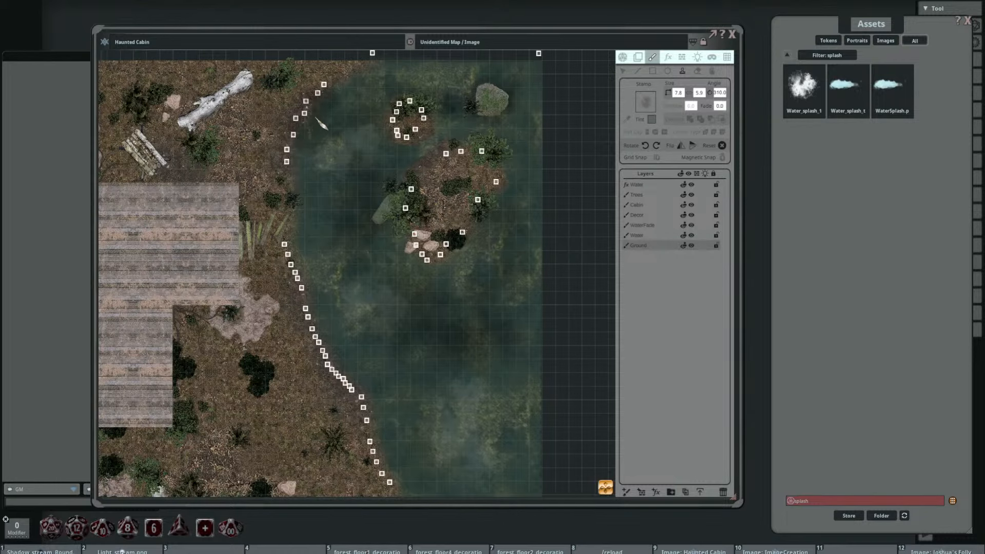
{"action": "scroll", "coordinate": [337, 97], "scroll_direction": "up", "scroll_amount": 3}
{"action": "scroll", "coordinate": [337, 98], "scroll_direction": "up", "scroll_amount": 3}
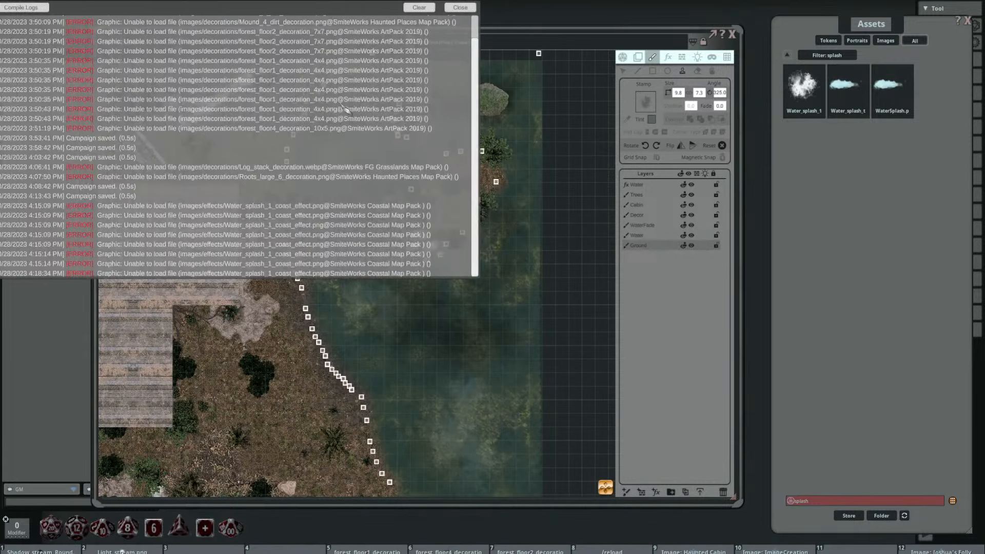
{"action": "left_click", "coordinate": [475, 6]}
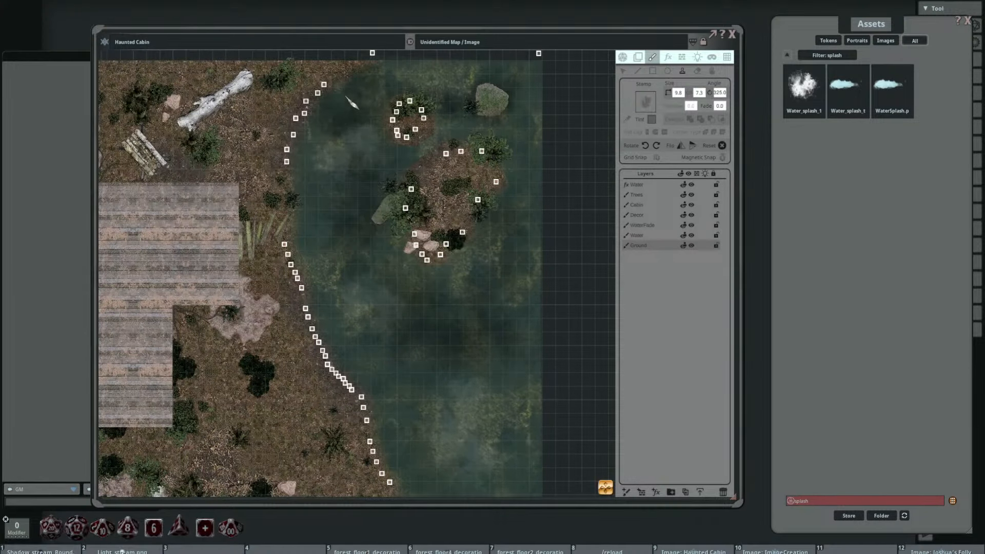
Step: Continue stamping the dark splash shading down the west lakeshore past the cabin, rotating the stamp to follow the bank
{"action": "scroll", "coordinate": [323, 160], "scroll_direction": "down", "scroll_amount": 2}
{"action": "scroll", "coordinate": [317, 180], "scroll_direction": "down", "scroll_amount": 1}
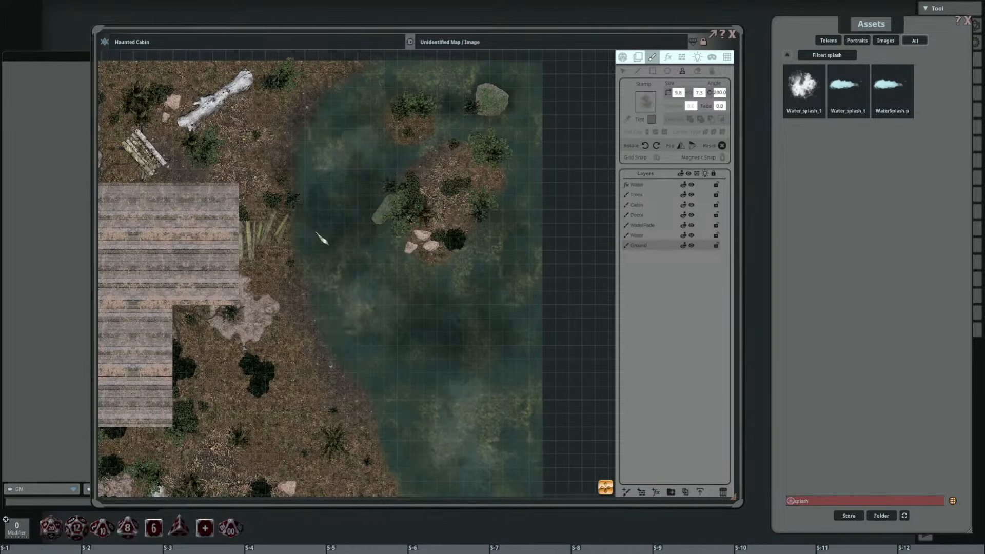
{"action": "left_click_drag", "start_coordinate": [363, 306], "coordinate": [342, 228]}
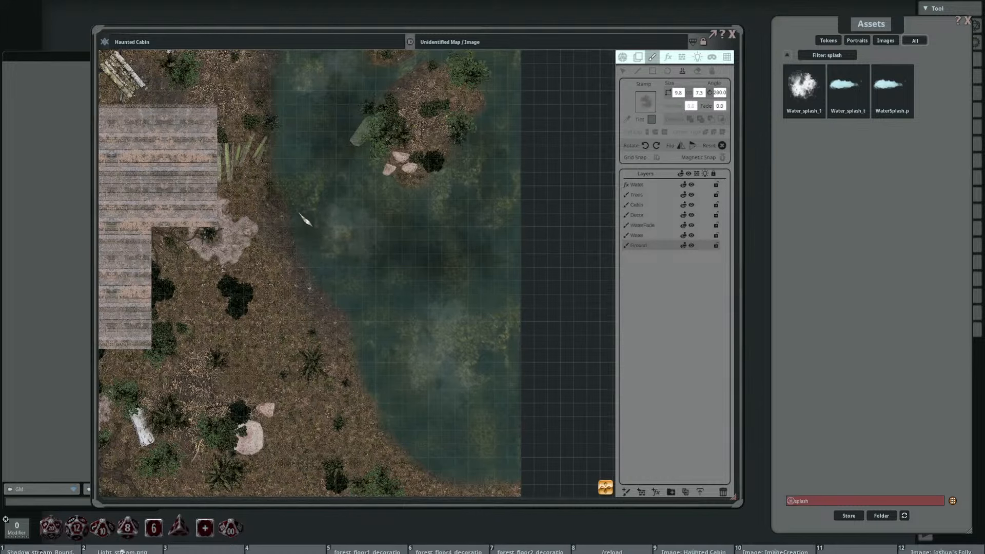
{"action": "scroll", "coordinate": [343, 297], "scroll_direction": "down", "scroll_amount": 1}
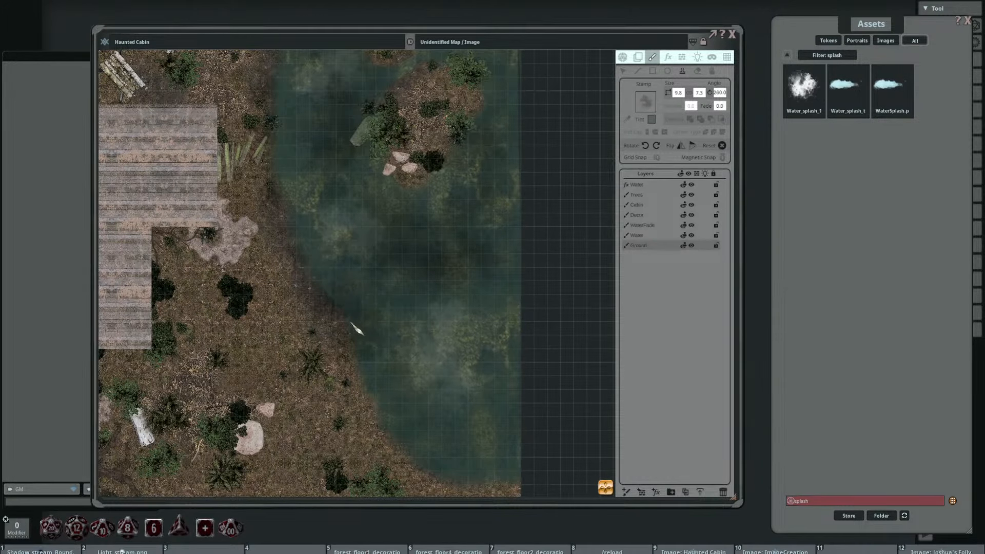
{"action": "left_click_drag", "start_coordinate": [390, 293], "coordinate": [362, 205]}
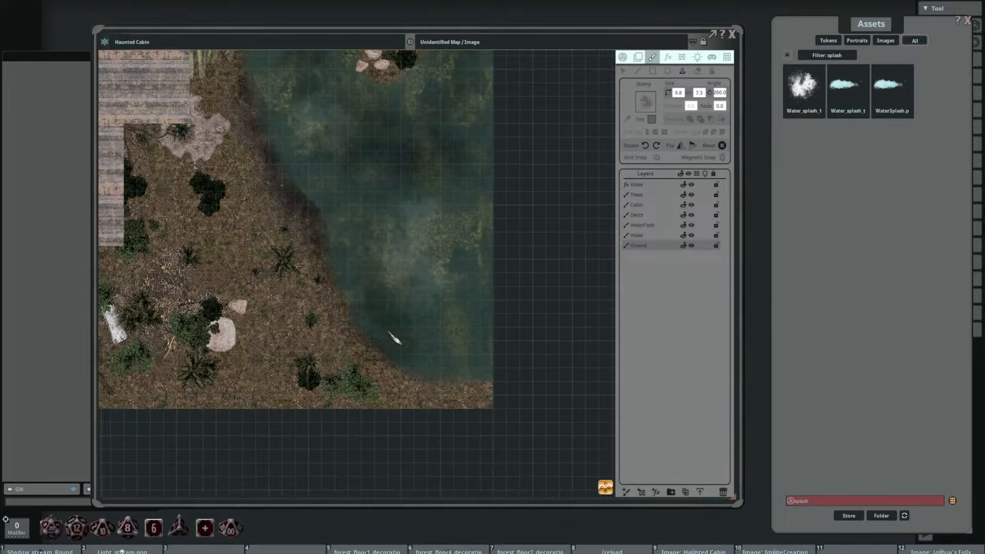
Step: Stamp the dark shading around the lake's southern bend, rotating the stamp to 225° and 205° along the bank
{"action": "scroll", "coordinate": [417, 333], "scroll_direction": "down", "scroll_amount": 7}
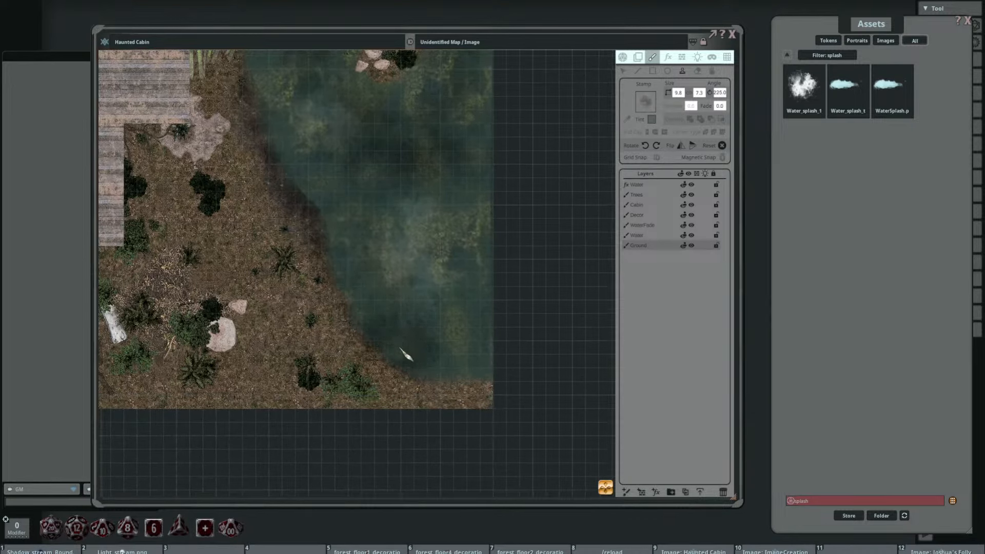
{"action": "scroll", "coordinate": [439, 367], "scroll_direction": "down", "scroll_amount": 4}
{"action": "scroll", "coordinate": [454, 377], "scroll_direction": "up", "scroll_amount": 4}
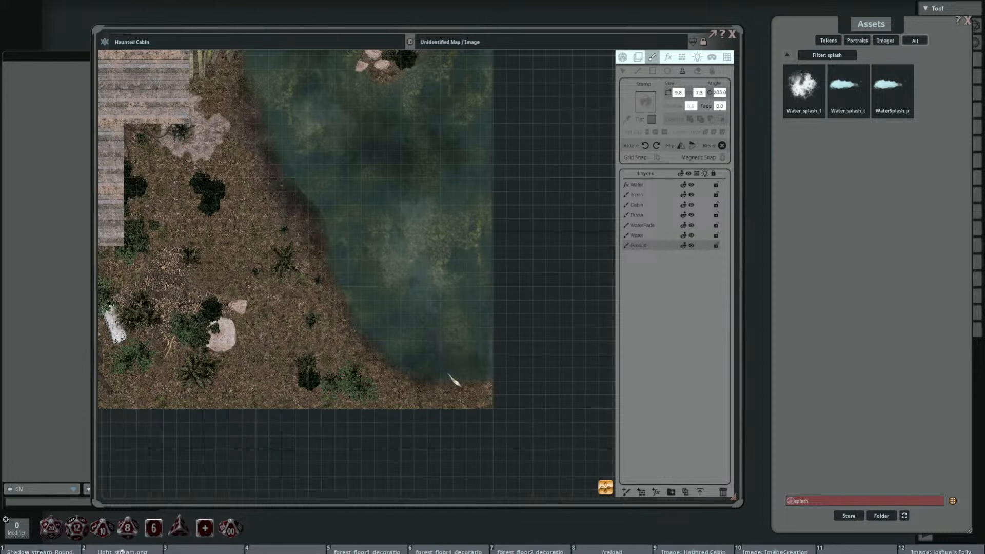
{"action": "scroll", "coordinate": [371, 329], "scroll_direction": "down", "scroll_amount": 2}
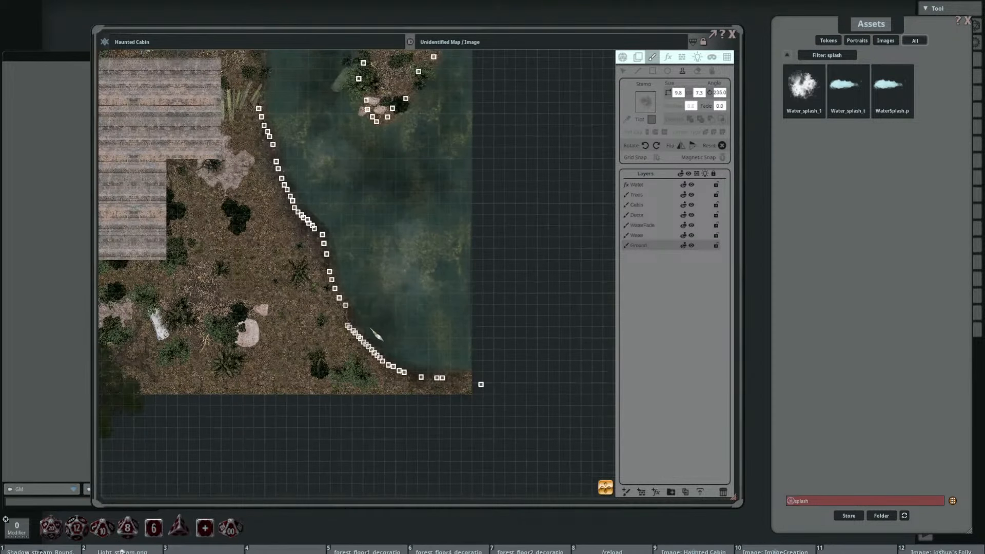
Step: Add more dark shading stamps back up the west shore to its northern end, at angles of 260°, 290° and 315°
{"action": "left_click_drag", "start_coordinate": [371, 316], "coordinate": [468, 289]}
{"action": "scroll", "coordinate": [451, 293], "scroll_direction": "up", "scroll_amount": 7}
{"action": "scroll", "coordinate": [456, 277], "scroll_direction": "up", "scroll_amount": 6}
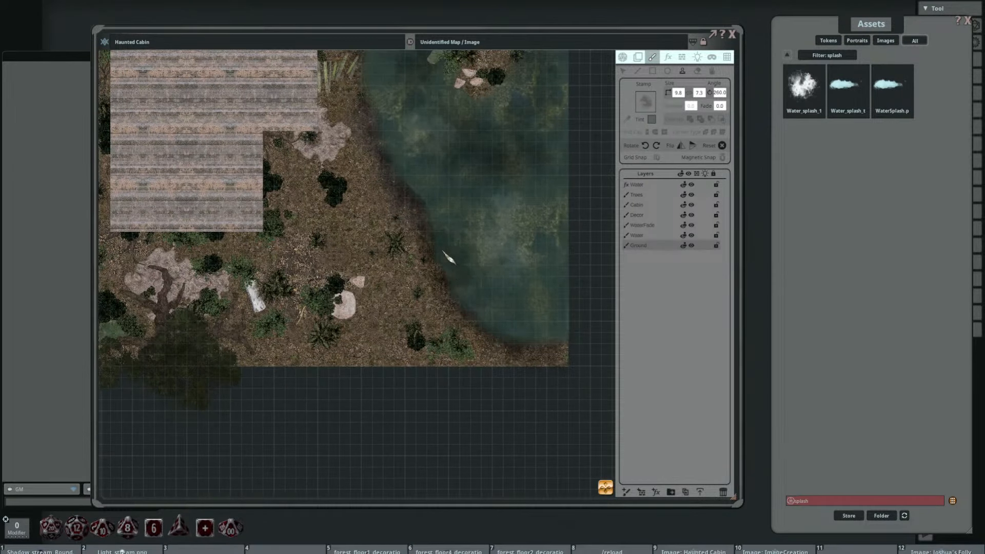
{"action": "left_click_drag", "start_coordinate": [439, 205], "coordinate": [466, 323]}
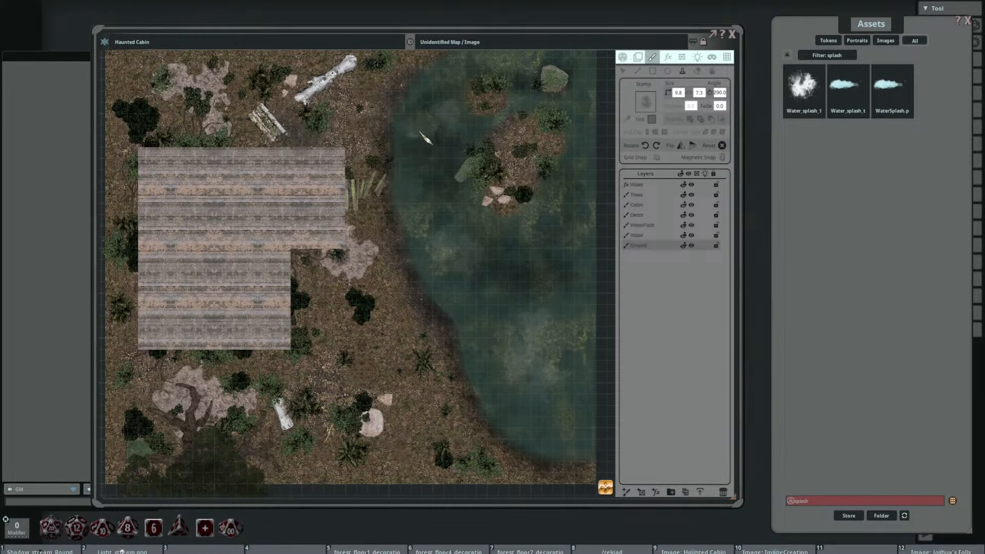
{"action": "left_click_drag", "start_coordinate": [415, 121], "coordinate": [422, 249]}
{"action": "scroll", "coordinate": [432, 213], "scroll_direction": "up", "scroll_amount": 5}
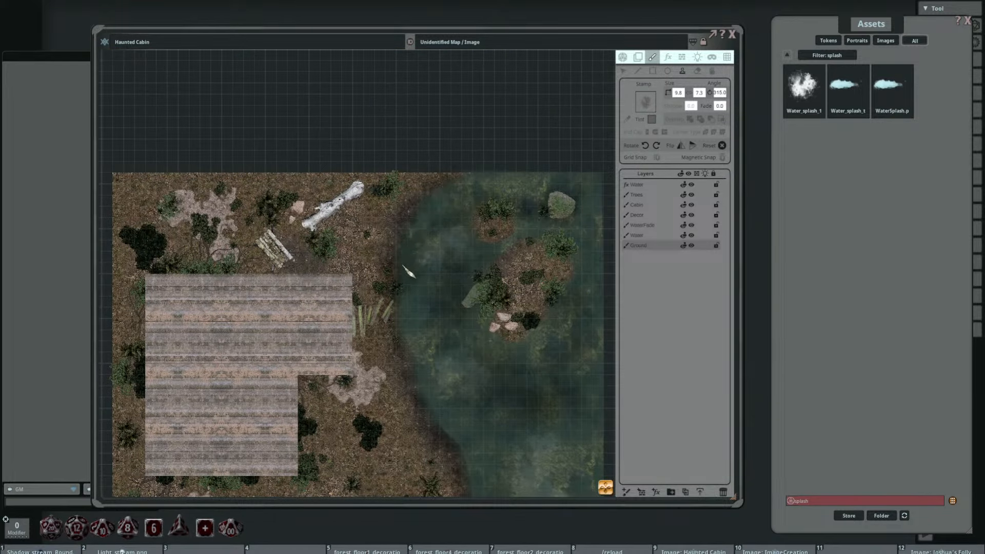
Step: Reposition four Ground-layer shading stamps on the shore east of the cabin so the dark edge looks less even
{"action": "left_click_drag", "start_coordinate": [485, 305], "coordinate": [417, 143]}
{"action": "scroll", "coordinate": [446, 175], "scroll_direction": "down", "scroll_amount": 2}
{"action": "left_click_drag", "start_coordinate": [477, 220], "coordinate": [490, 237]}
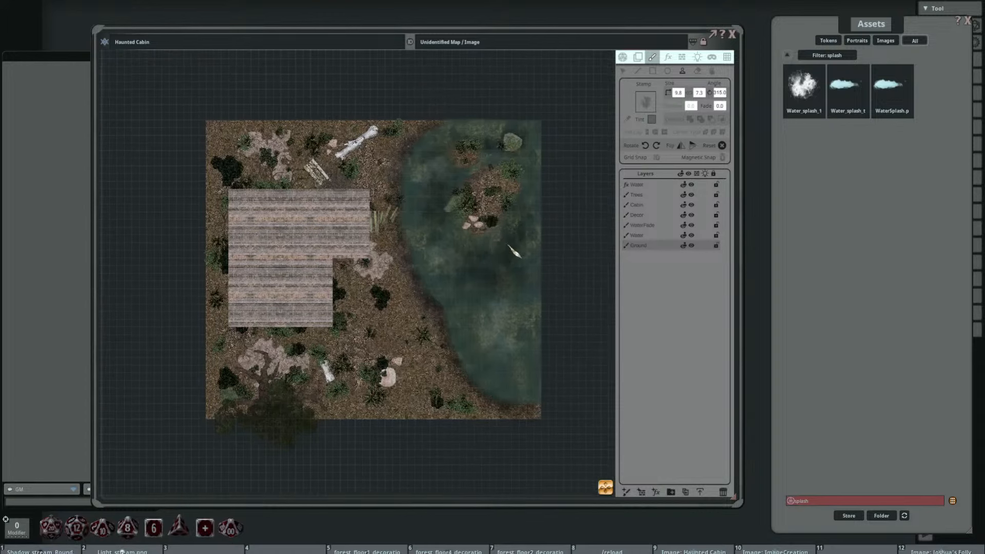
{"action": "left_click", "coordinate": [622, 70]}
{"action": "scroll", "coordinate": [433, 200], "scroll_direction": "up", "scroll_amount": 1}
{"action": "scroll", "coordinate": [433, 203], "scroll_direction": "up", "scroll_amount": 3}
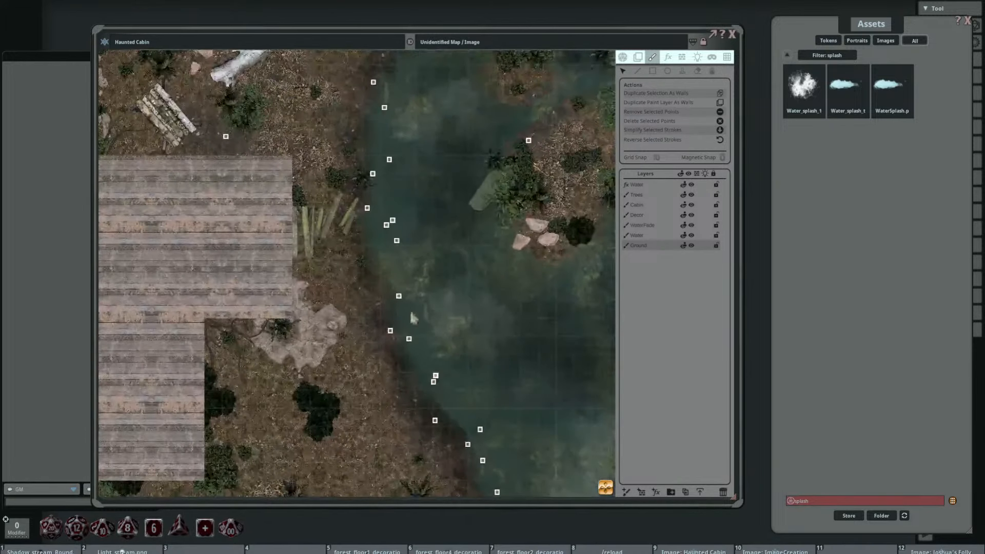
{"action": "mouse_move", "coordinate": [391, 331]}
{"action": "left_mouse_down"}
{"action": "mouse_move", "coordinate": [412, 322]}
{"action": "mouse_move", "coordinate": [367, 330]}
{"action": "mouse_move", "coordinate": [382, 332]}
{"action": "left_mouse_up"}
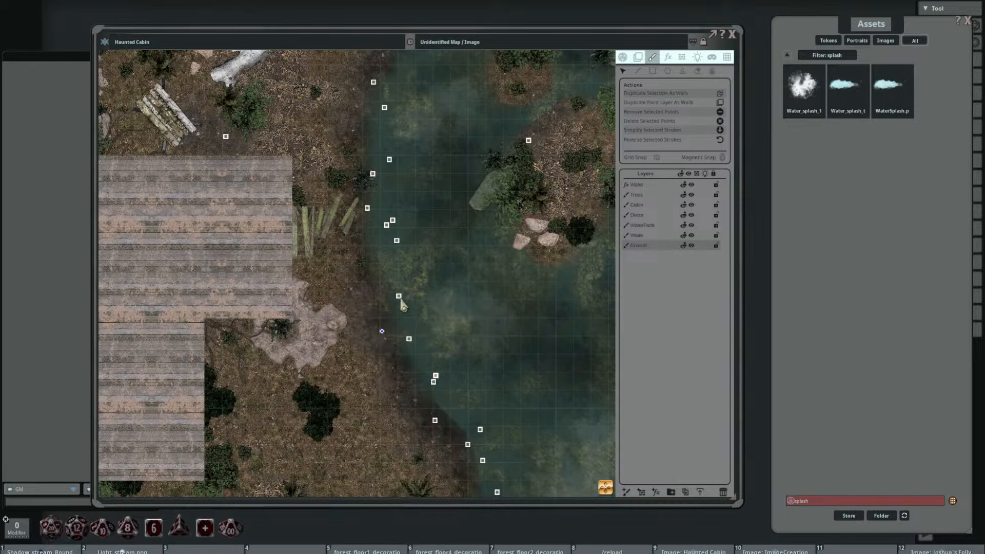
{"action": "mouse_move", "coordinate": [399, 296]}
{"action": "left_mouse_down"}
{"action": "mouse_move", "coordinate": [423, 294]}
{"action": "mouse_move", "coordinate": [409, 295]}
{"action": "left_mouse_up"}
{"action": "left_click_drag", "start_coordinate": [409, 339], "coordinate": [423, 330]}
{"action": "left_click_drag", "start_coordinate": [368, 209], "coordinate": [379, 205]}
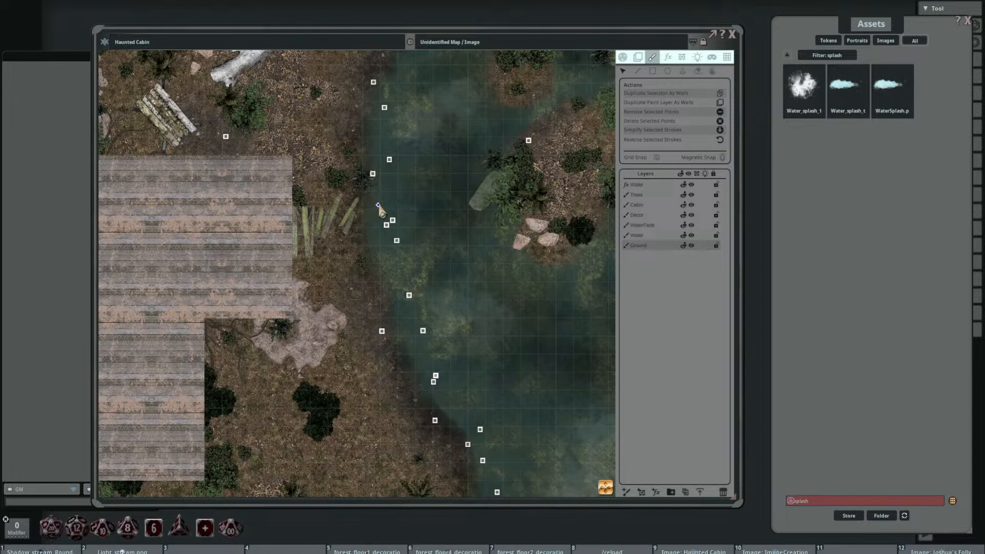
Step: Shift three shading stamps at the lake's northwest end, one further onto the bank and two slightly into the water
{"action": "left_click_drag", "start_coordinate": [435, 142], "coordinate": [451, 236]}
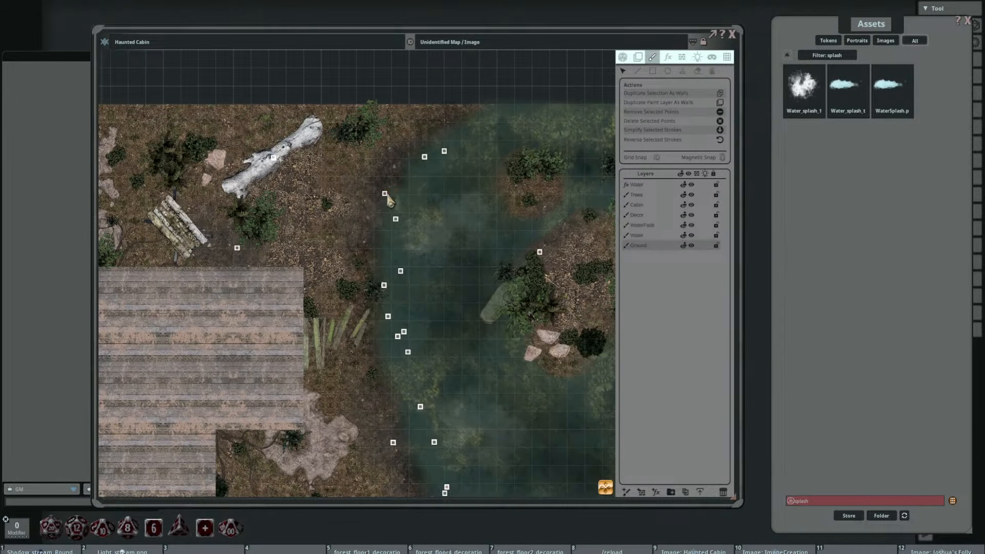
{"action": "left_click_drag", "start_coordinate": [385, 193], "coordinate": [377, 187]}
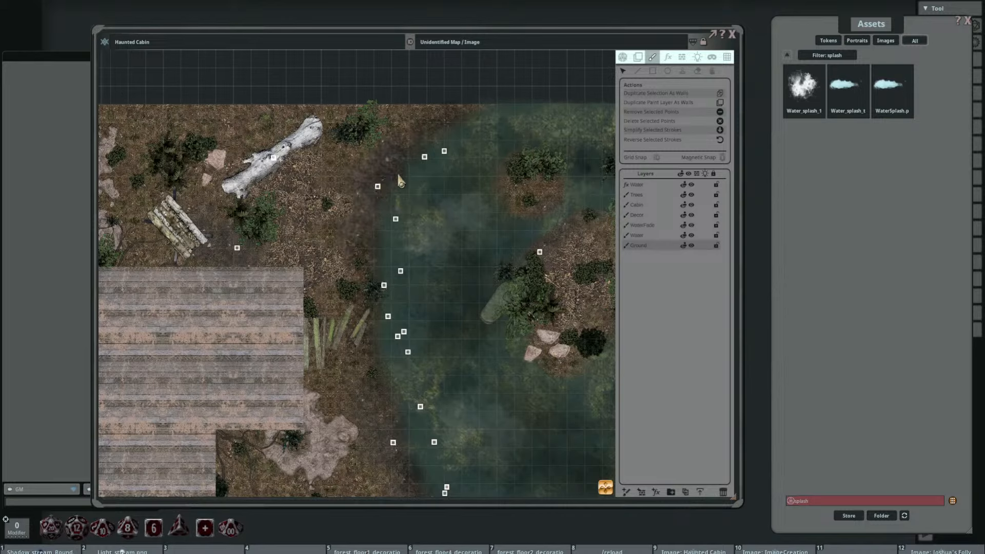
{"action": "left_click_drag", "start_coordinate": [424, 157], "coordinate": [431, 166]}
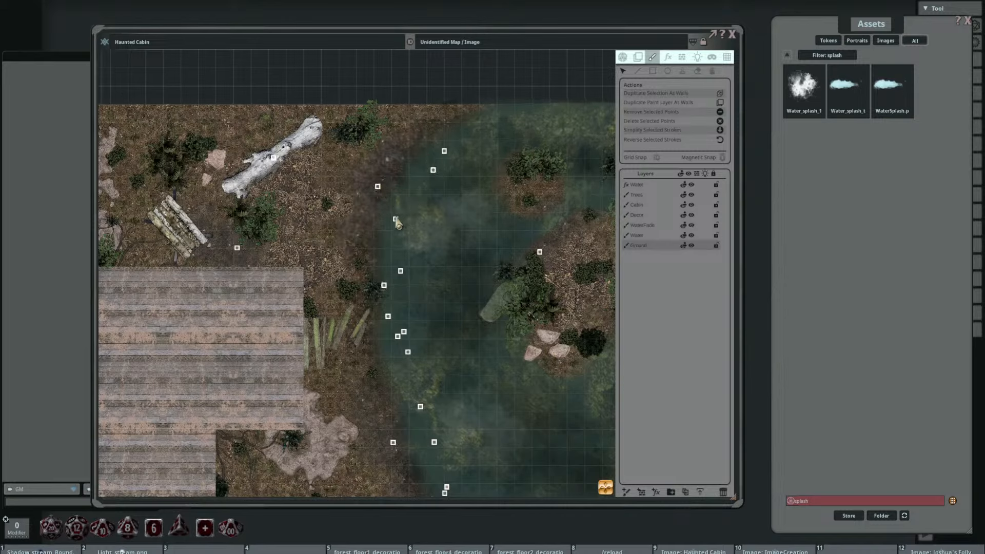
{"action": "left_click_drag", "start_coordinate": [395, 220], "coordinate": [406, 224]}
Step: Nudge the shading stamps around the lake's southern bend slightly further into the water
{"action": "mouse_move", "coordinate": [491, 333]}
{"action": "left_mouse_down"}
{"action": "mouse_move", "coordinate": [429, 138]}
{"action": "mouse_move", "coordinate": [432, 157]}
{"action": "left_mouse_up"}
{"action": "left_click_drag", "start_coordinate": [539, 306], "coordinate": [472, 212]}
{"action": "scroll", "coordinate": [487, 285], "scroll_direction": "up", "scroll_amount": 3}
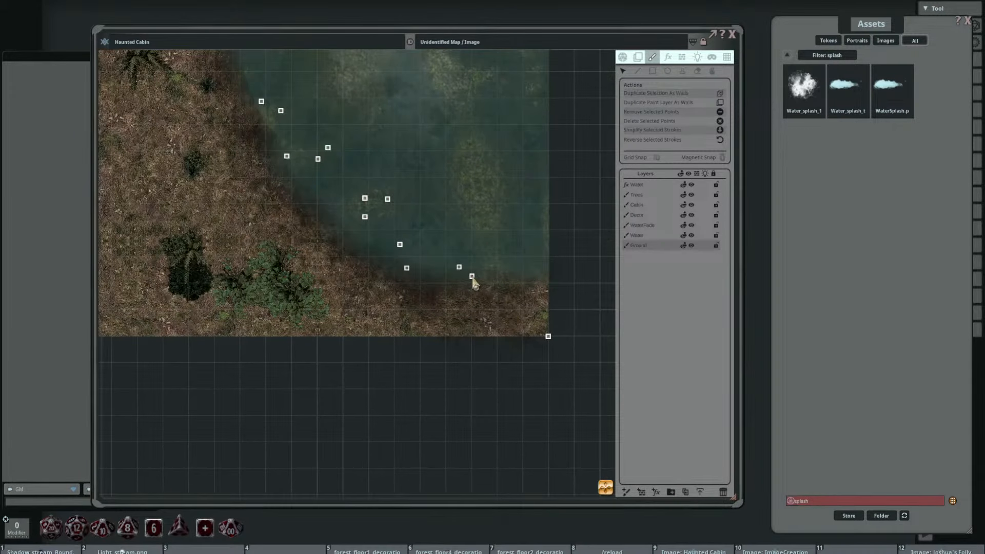
{"action": "left_click_drag", "start_coordinate": [471, 276], "coordinate": [478, 259]}
{"action": "left_click_drag", "start_coordinate": [408, 270], "coordinate": [418, 255]}
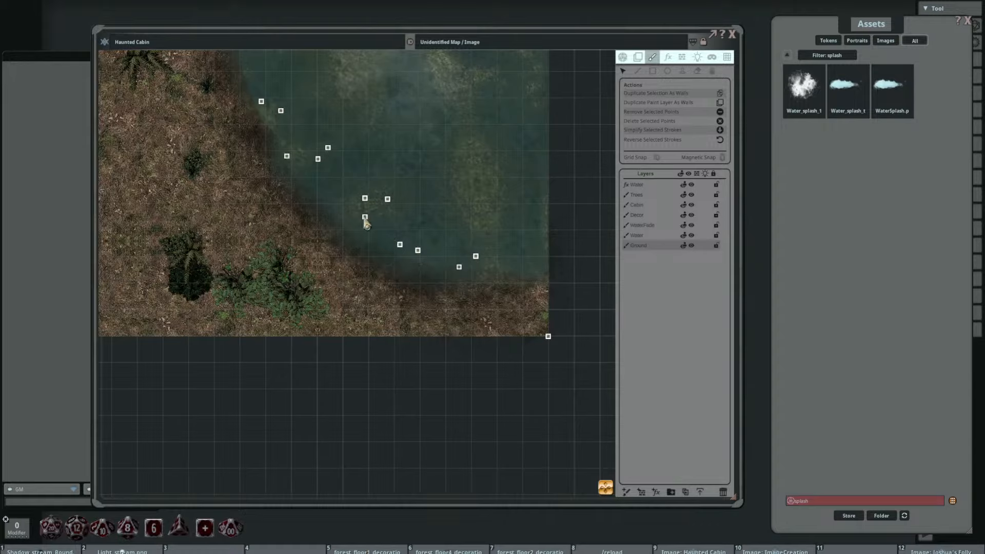
{"action": "left_click_drag", "start_coordinate": [365, 218], "coordinate": [375, 206]}
{"action": "left_click_drag", "start_coordinate": [286, 156], "coordinate": [330, 217]}
{"action": "scroll", "coordinate": [431, 223], "scroll_direction": "down", "scroll_amount": 5}
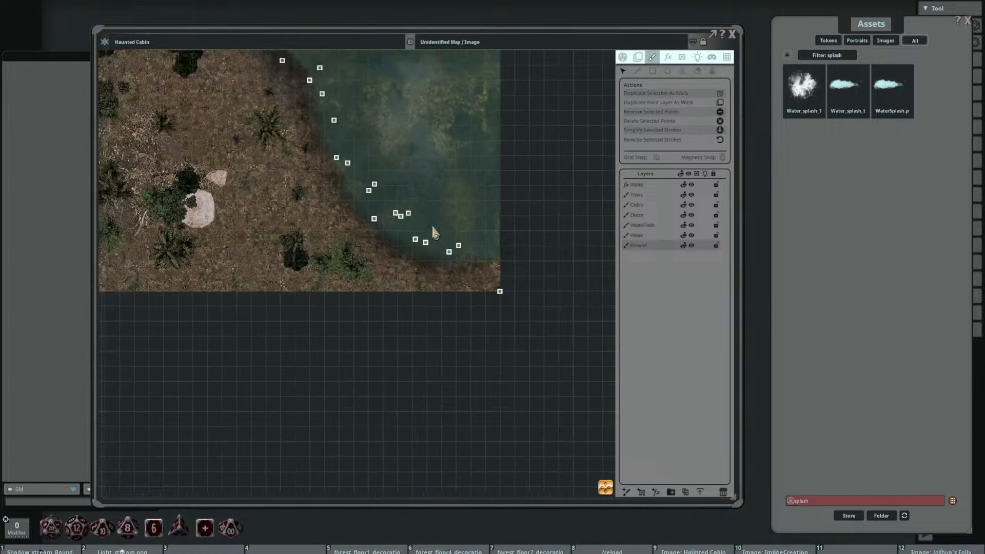
Step: Reposition shading stamps along the lake's west bank from south of the cabin up beside it, some inland and others into the water
{"action": "left_click_drag", "start_coordinate": [439, 185], "coordinate": [503, 320]}
{"action": "left_click_drag", "start_coordinate": [464, 246], "coordinate": [474, 288]}
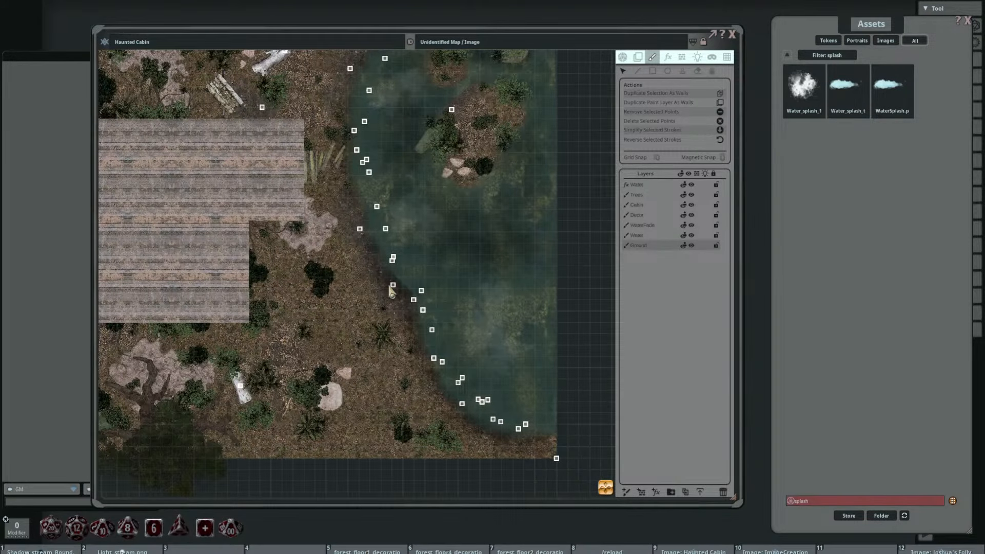
{"action": "mouse_move", "coordinate": [393, 285]}
{"action": "left_mouse_down"}
{"action": "mouse_move", "coordinate": [407, 278]}
{"action": "mouse_move", "coordinate": [378, 302]}
{"action": "mouse_move", "coordinate": [424, 285]}
{"action": "mouse_move", "coordinate": [397, 250]}
{"action": "left_mouse_up"}
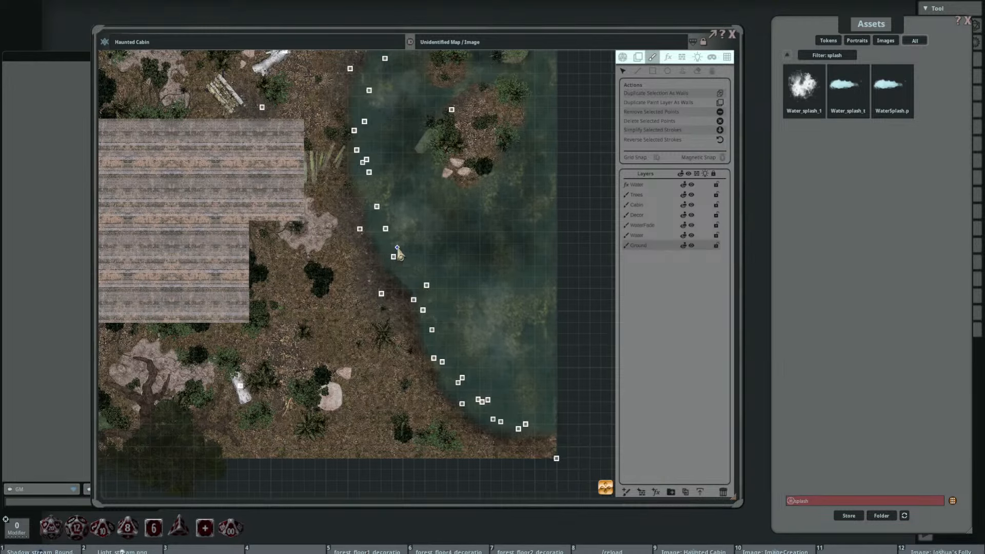
{"action": "left_click_drag", "start_coordinate": [413, 299], "coordinate": [437, 341]}
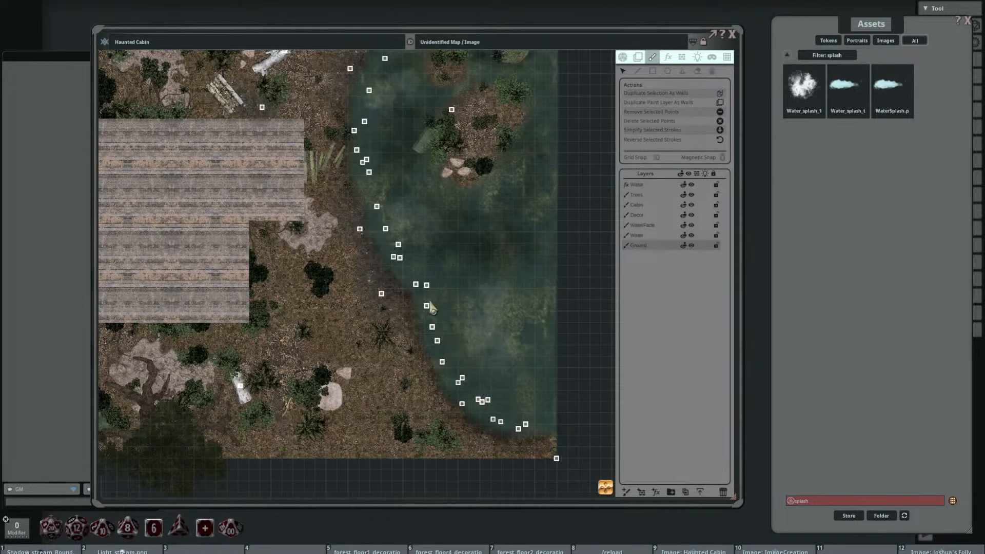
{"action": "left_click_drag", "start_coordinate": [429, 258], "coordinate": [447, 343]}
{"action": "left_click_drag", "start_coordinate": [382, 251], "coordinate": [361, 255]}
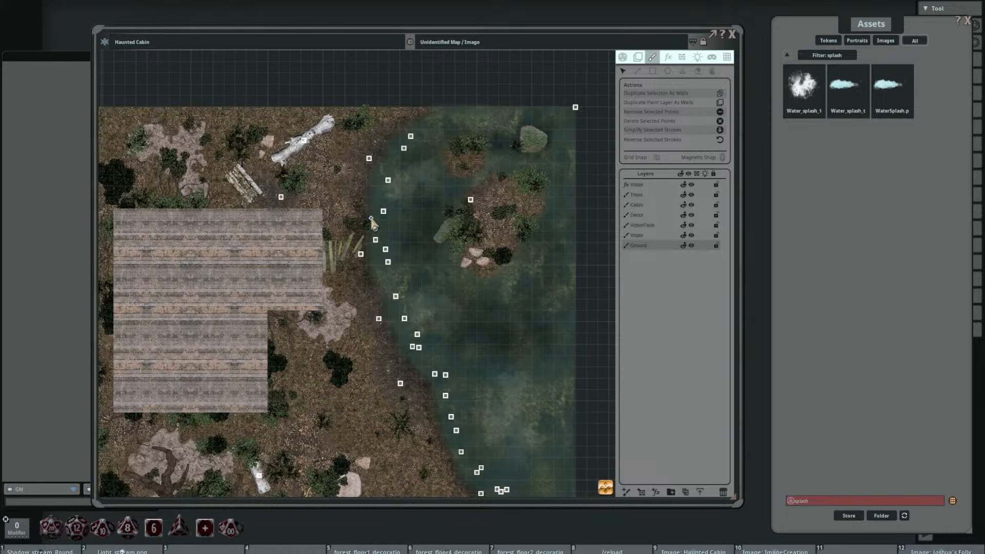
{"action": "mouse_move", "coordinate": [373, 220]}
{"action": "left_mouse_down"}
{"action": "mouse_move", "coordinate": [362, 220]}
{"action": "mouse_move", "coordinate": [382, 211]}
{"action": "mouse_move", "coordinate": [365, 193]}
{"action": "mouse_move", "coordinate": [379, 203]}
{"action": "left_mouse_up"}
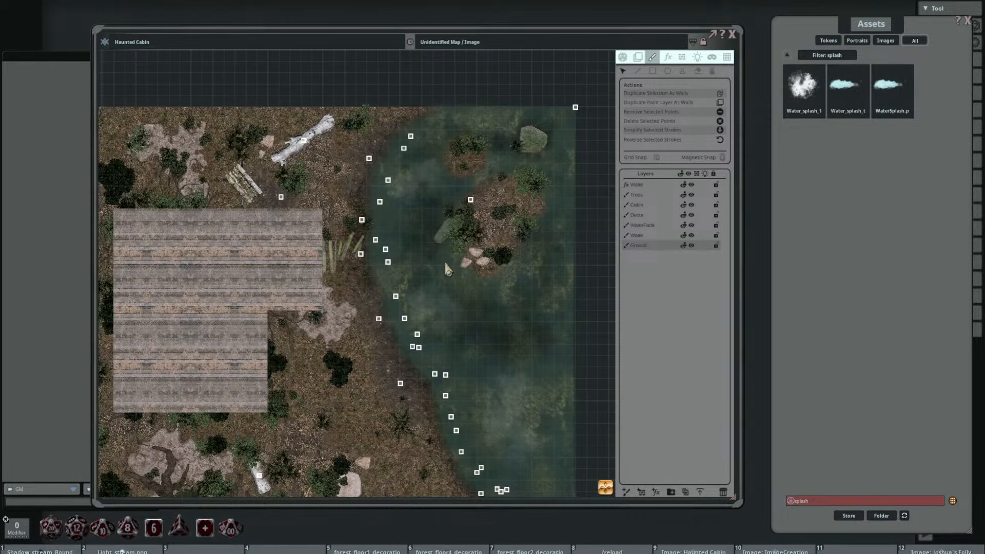
{"action": "left_click_drag", "start_coordinate": [453, 276], "coordinate": [429, 246]}
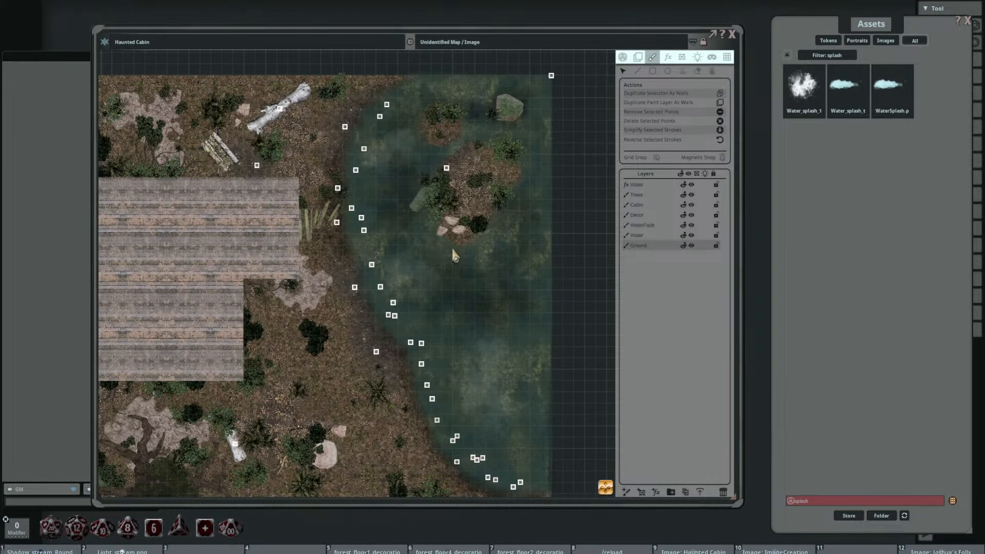
{"action": "left_click_drag", "start_coordinate": [451, 247], "coordinate": [469, 275]}
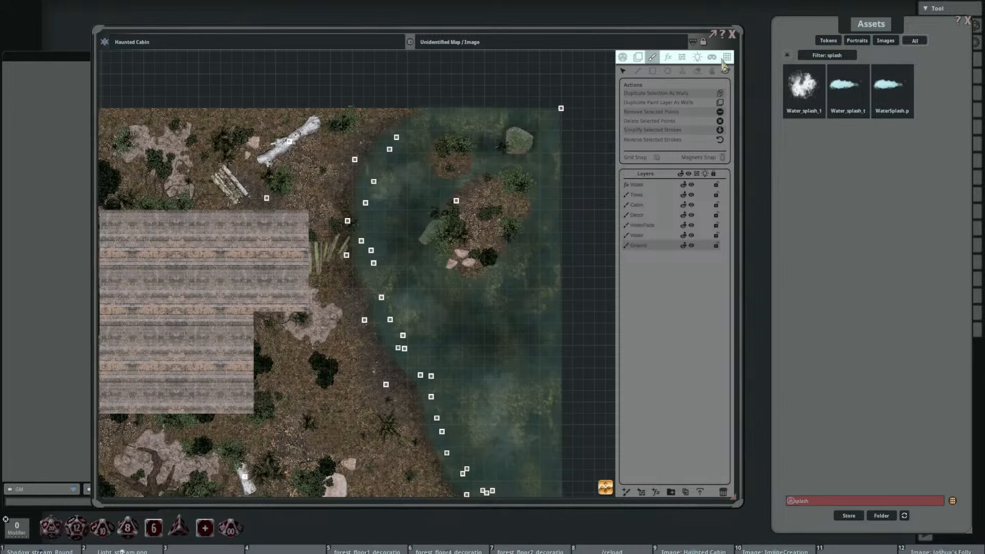
Step: Add a new painting layer above the water effect layer and set the ellipse tool to no stroke with the Water_splash_1 image as fill
{"action": "left_click", "coordinate": [711, 72]}
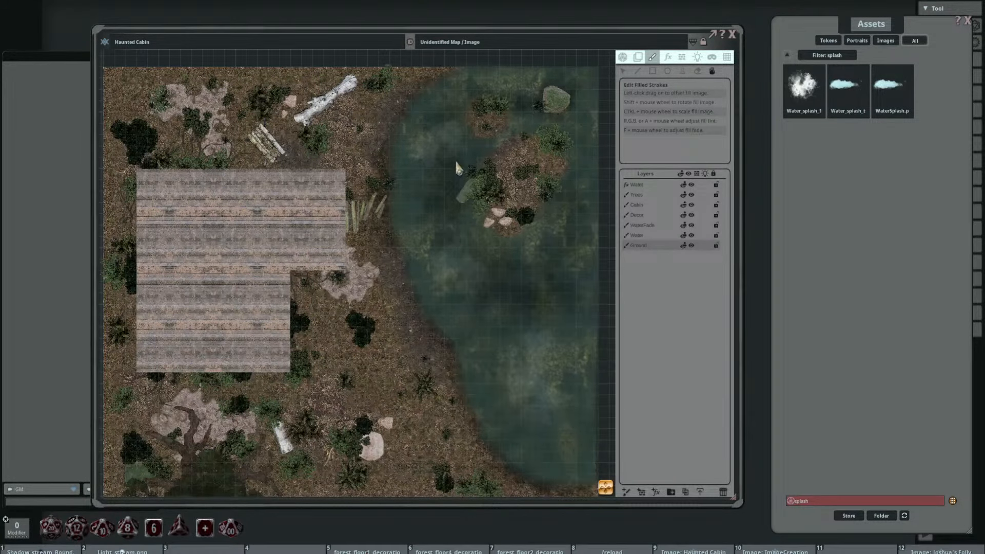
{"action": "left_click_drag", "start_coordinate": [545, 149], "coordinate": [460, 129]}
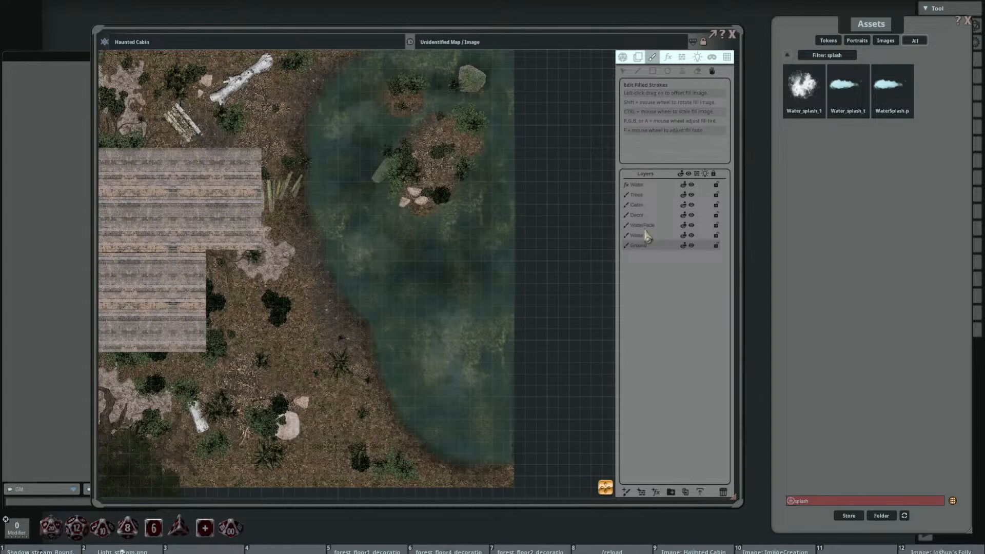
{"action": "left_click", "coordinate": [653, 188]}
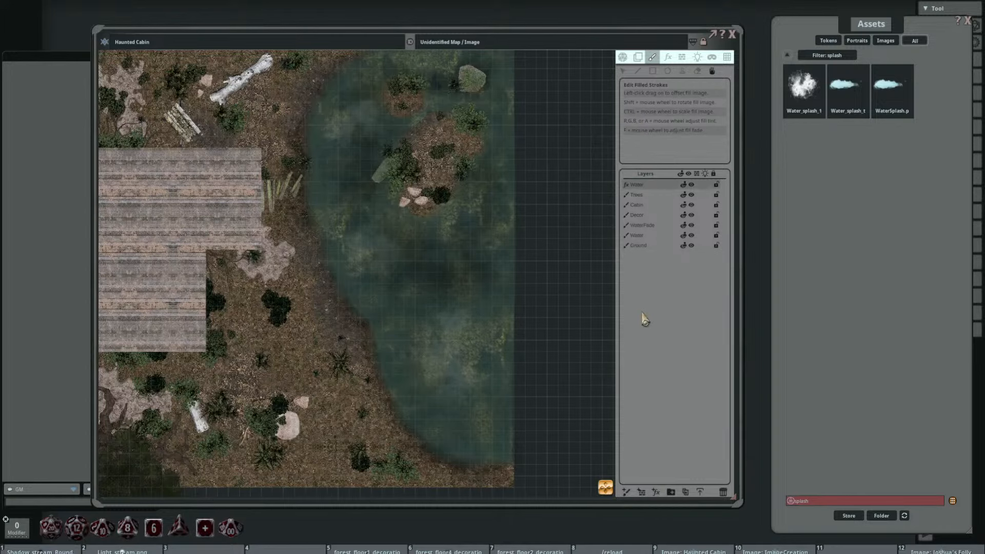
{"action": "left_click", "coordinate": [629, 493]}
{"action": "left_click_drag", "start_coordinate": [610, 241], "coordinate": [531, 280]}
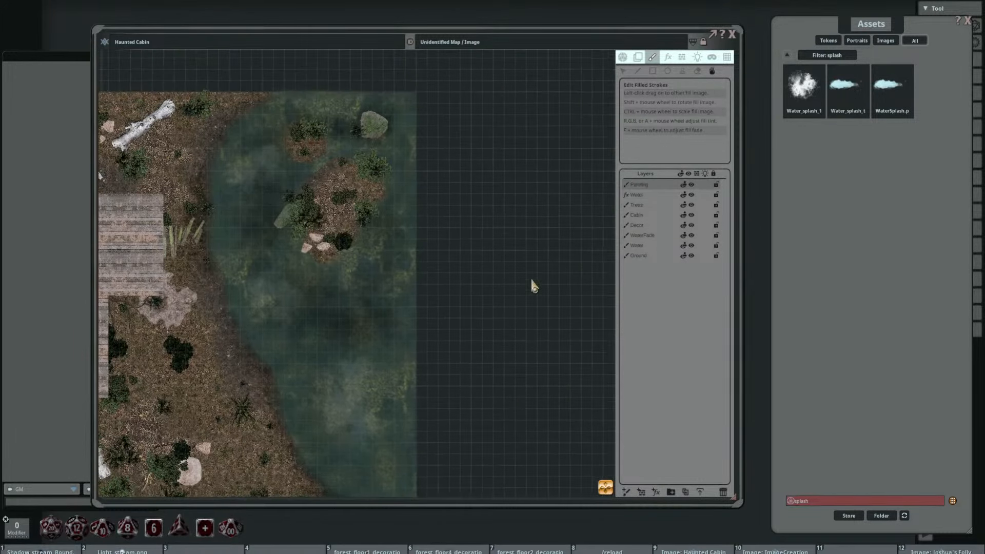
{"action": "left_click", "coordinate": [652, 71]}
{"action": "left_click", "coordinate": [668, 71]}
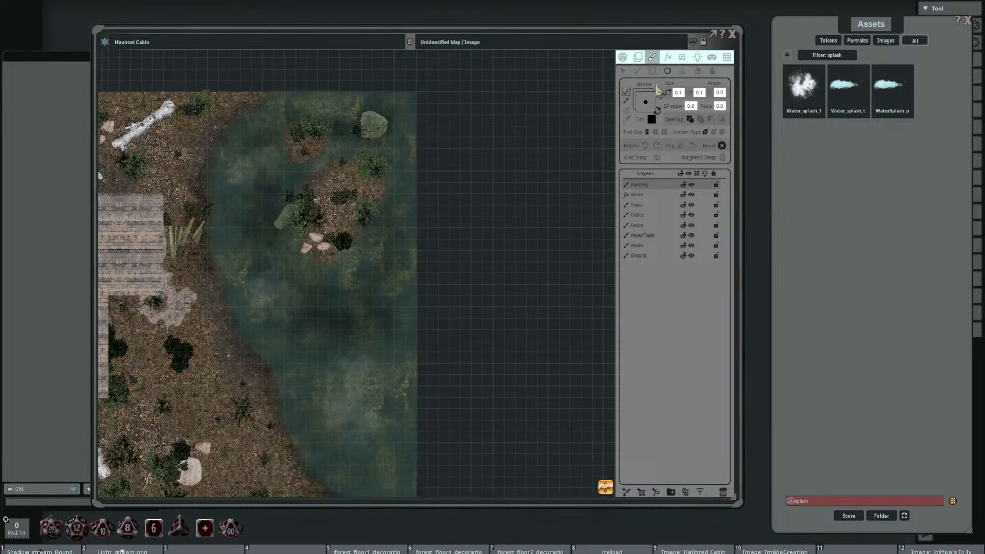
{"action": "left_click_drag", "start_coordinate": [532, 178], "coordinate": [440, 163]}
{"action": "left_click", "coordinate": [625, 93]}
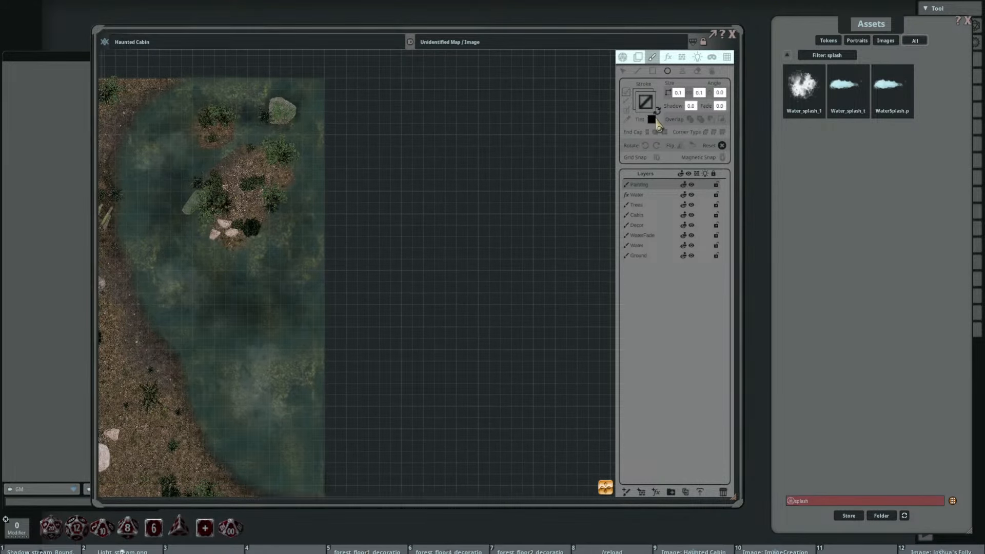
{"action": "left_click", "coordinate": [658, 112]}
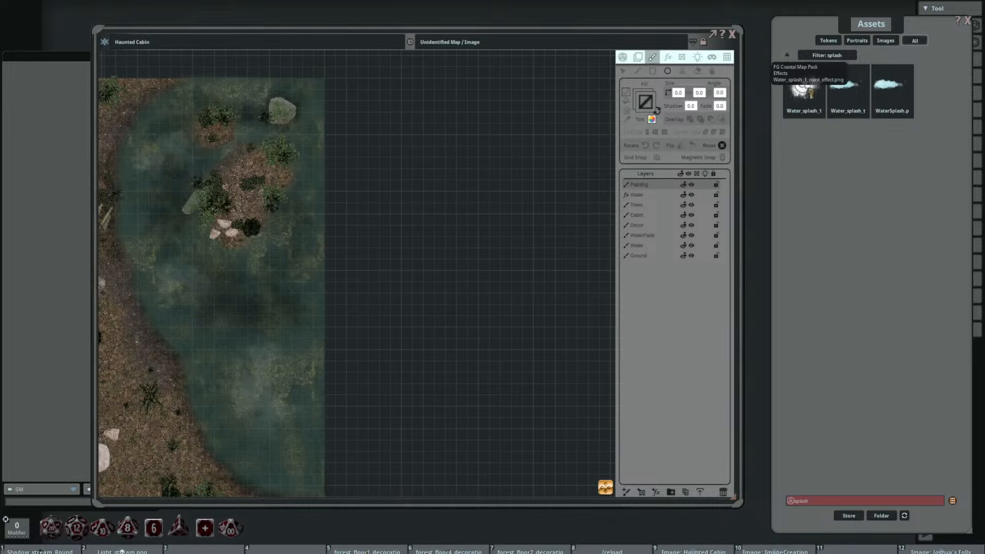
{"action": "left_click_drag", "start_coordinate": [801, 85], "coordinate": [645, 101]}
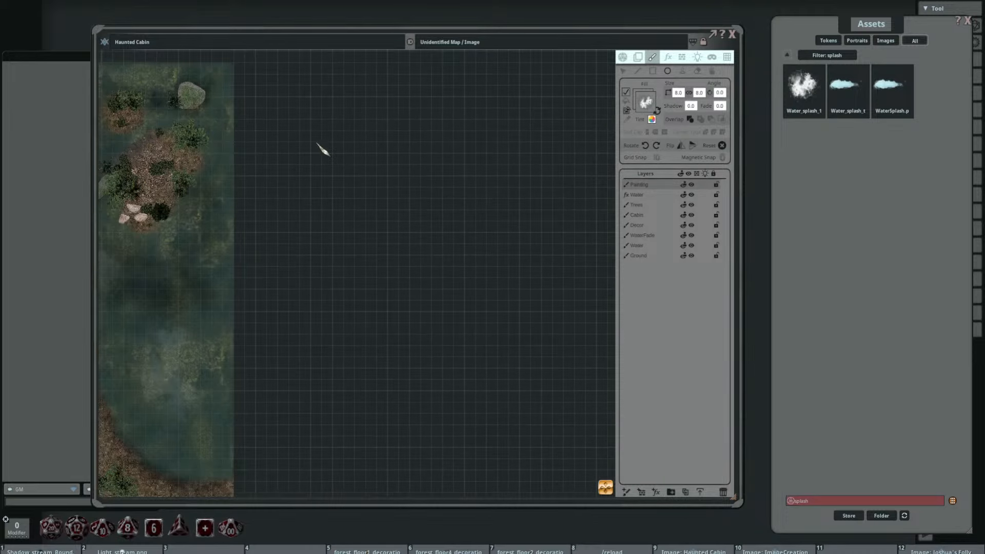
Step: Draw a splash-filled circle in the empty area east of the map, then enlarge, offset and fade its fill image
{"action": "left_click_drag", "start_coordinate": [321, 147], "coordinate": [421, 245]}
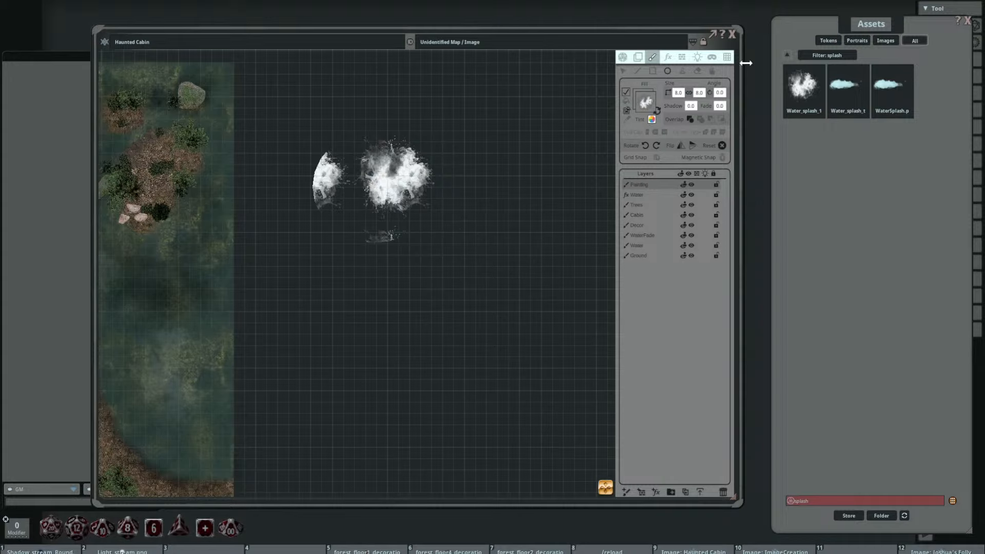
{"action": "left_click", "coordinate": [712, 71]}
{"action": "scroll", "coordinate": [389, 180], "scroll_direction": "up", "scroll_amount": 4}
{"action": "left_click_drag", "start_coordinate": [409, 171], "coordinate": [377, 183]}
{"action": "scroll", "coordinate": [378, 189], "scroll_direction": "up", "scroll_amount": 5}
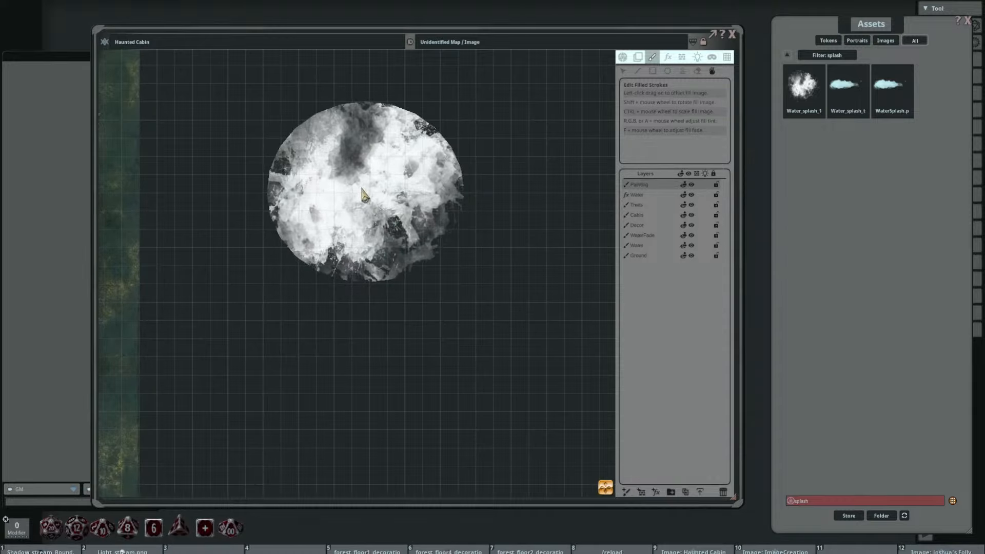
{"action": "scroll", "coordinate": [365, 195], "scroll_direction": "down", "scroll_amount": 8}
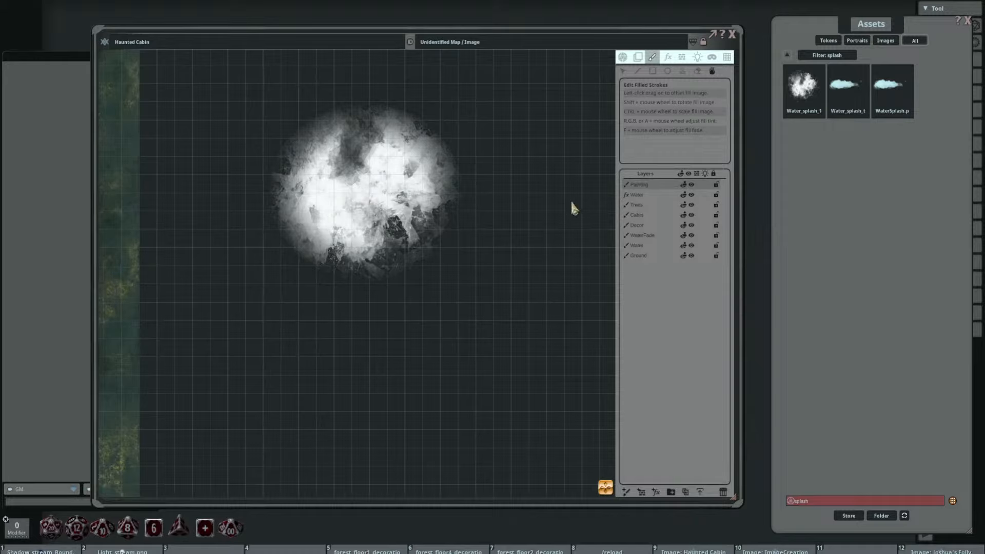
{"action": "scroll", "coordinate": [391, 181], "scroll_direction": "down", "scroll_amount": 3}
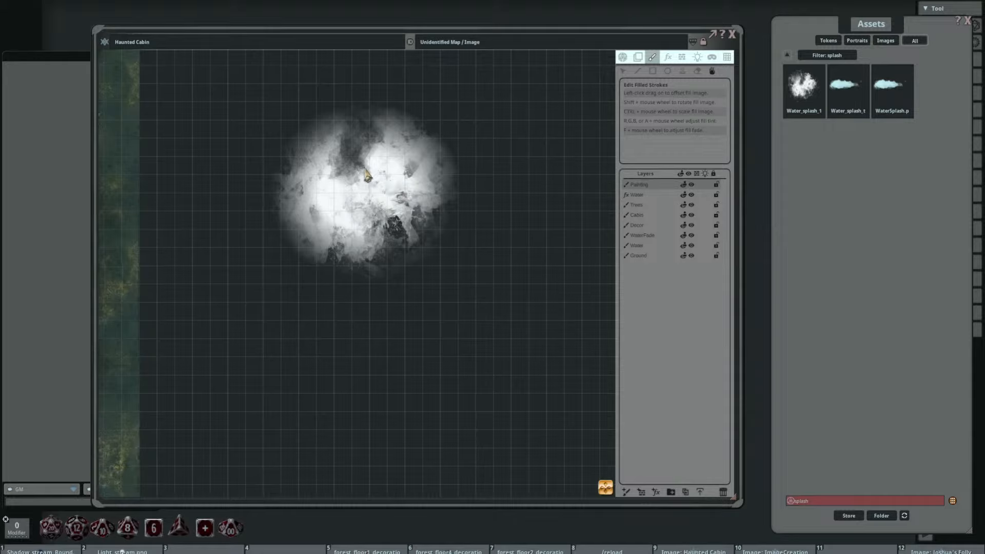
{"action": "scroll", "coordinate": [365, 166], "scroll_direction": "up", "scroll_amount": 1}
{"action": "left_click_drag", "start_coordinate": [408, 183], "coordinate": [420, 218]}
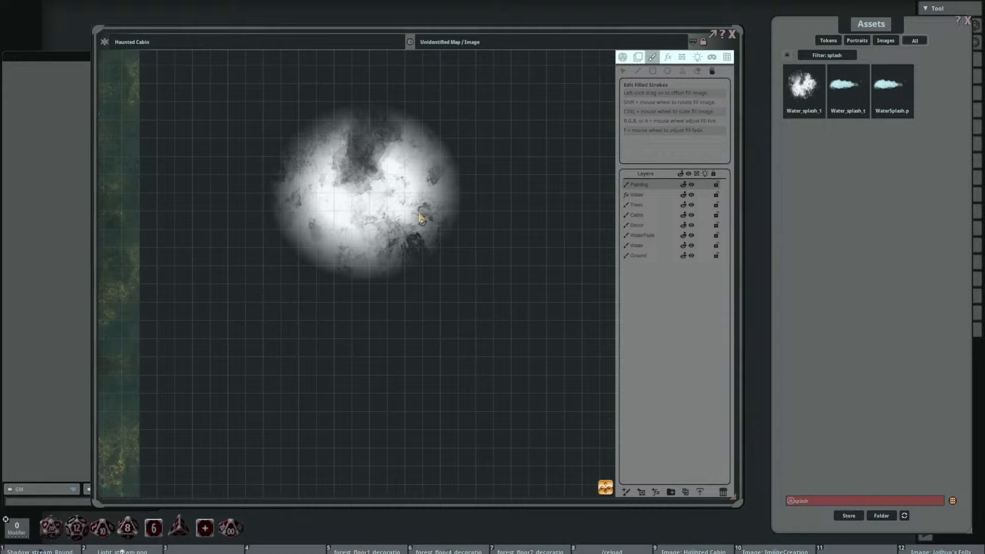
Step: Delete the splash-filled test circle east of the map and remove the new painting layer
{"action": "scroll", "coordinate": [430, 208], "scroll_direction": "down", "scroll_amount": 2}
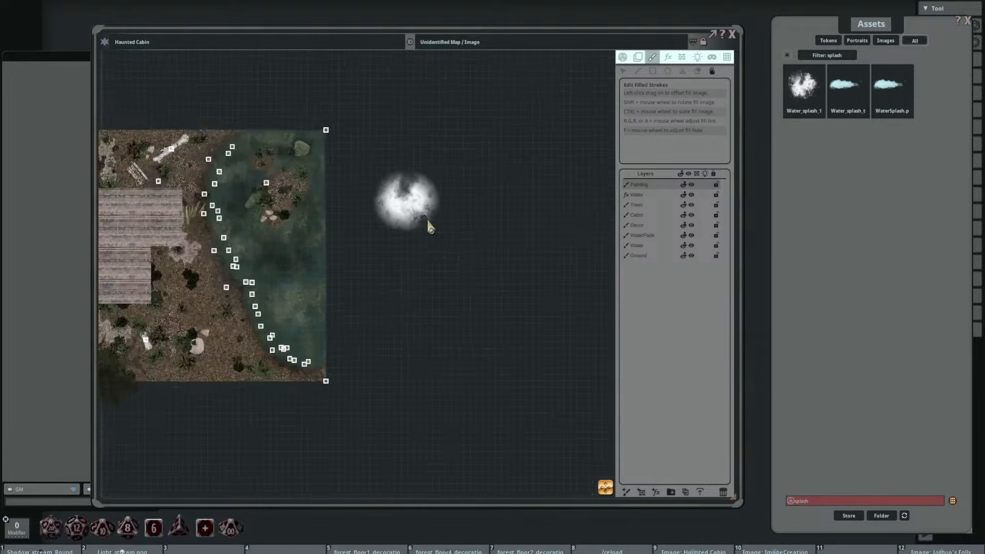
{"action": "scroll", "coordinate": [426, 219], "scroll_direction": "down", "scroll_amount": 1}
{"action": "left_click_drag", "start_coordinate": [425, 240], "coordinate": [468, 236]}
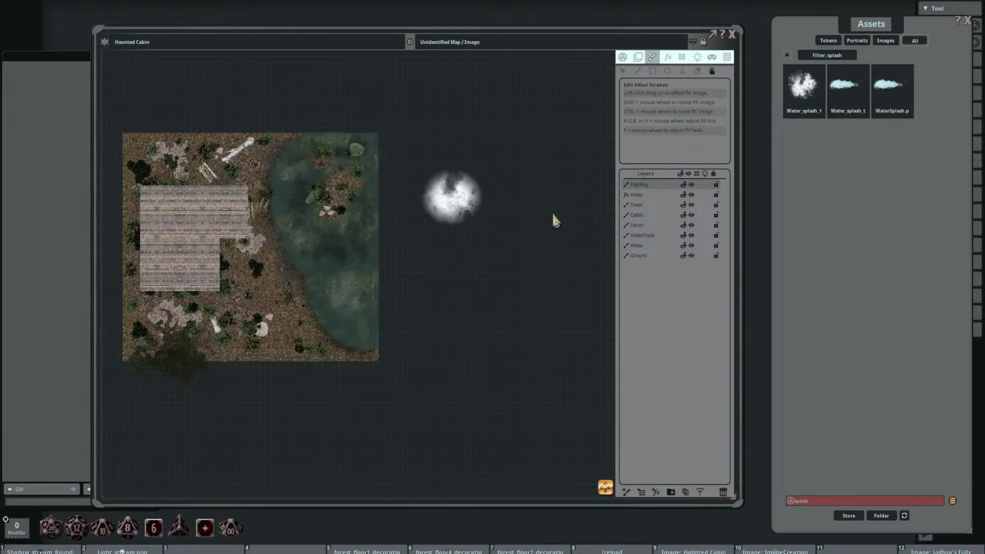
{"action": "left_click", "coordinate": [622, 71]}
{"action": "left_click_drag", "start_coordinate": [391, 165], "coordinate": [538, 274]}
{"action": "key", "text": "Delete"}
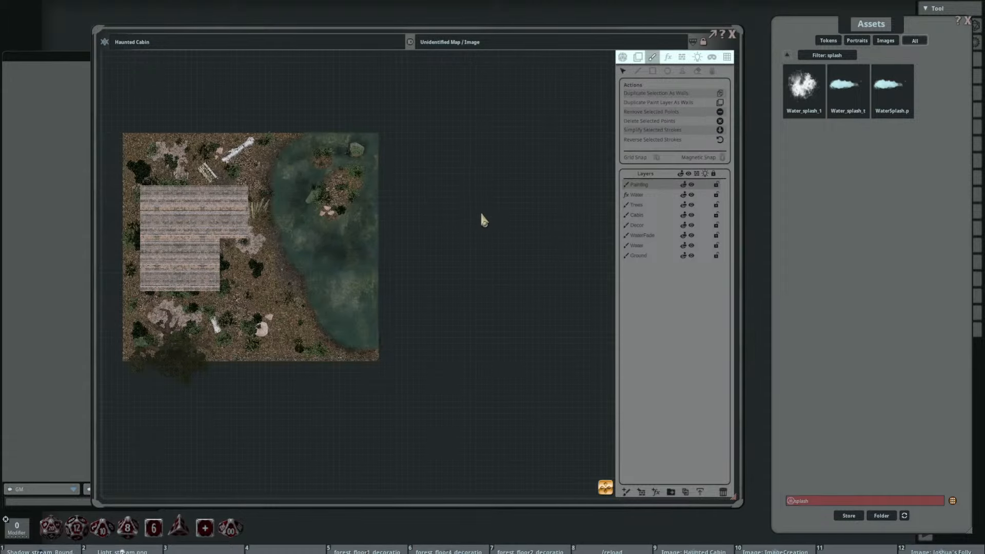
{"action": "left_click_drag", "start_coordinate": [477, 208], "coordinate": [529, 202]}
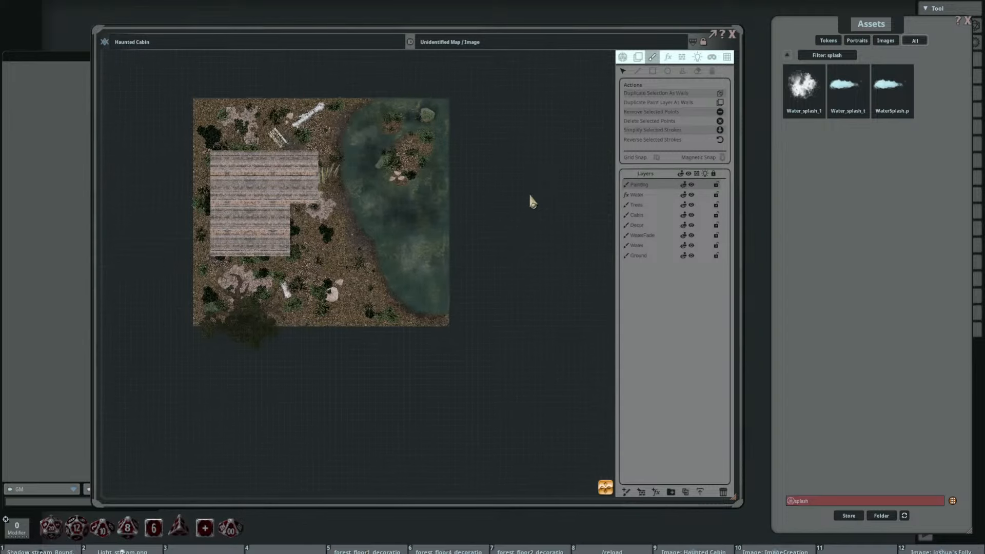
{"action": "scroll", "coordinate": [345, 205], "scroll_direction": "up", "scroll_amount": 2}
{"action": "scroll", "coordinate": [345, 205], "scroll_direction": "up", "scroll_amount": 2}
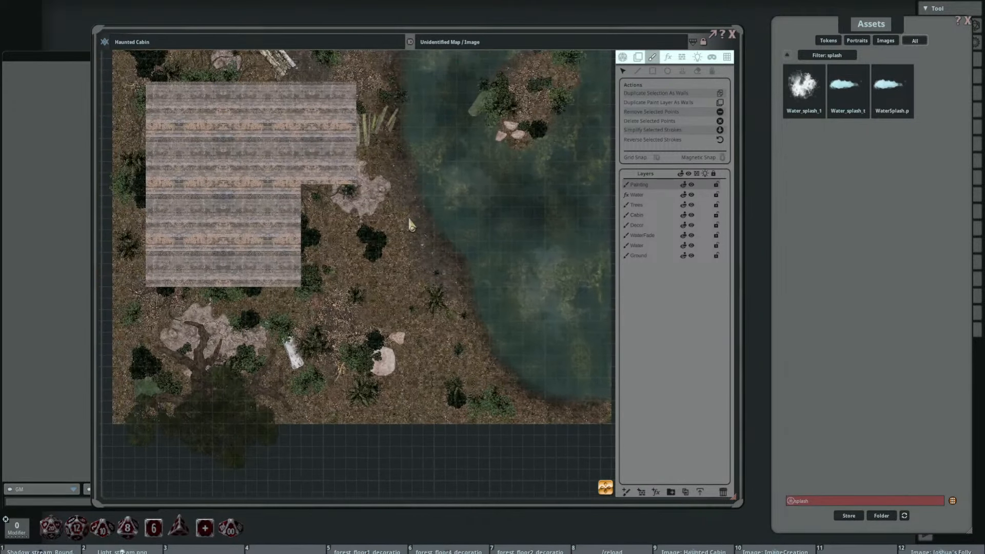
{"action": "scroll", "coordinate": [387, 262], "scroll_direction": "down", "scroll_amount": 2}
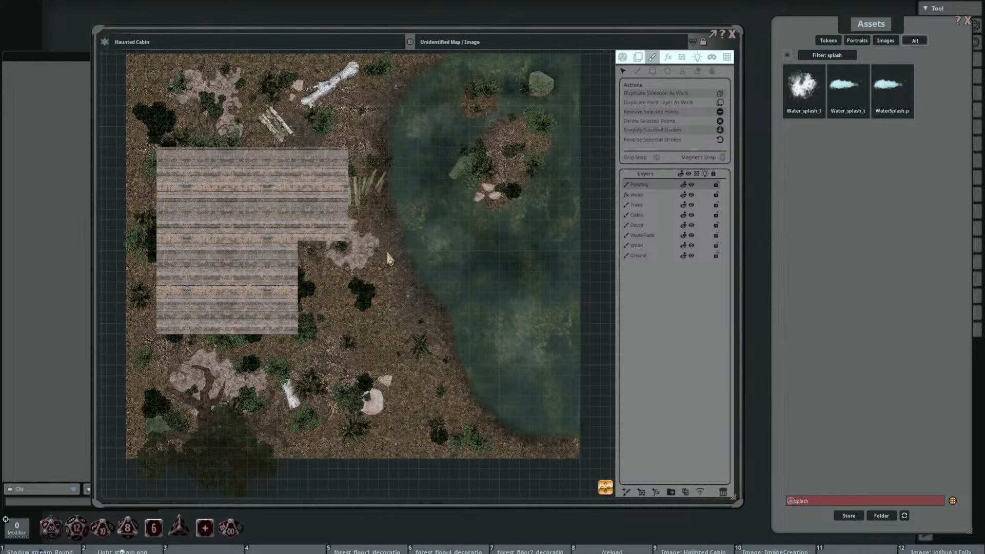
{"action": "left_click", "coordinate": [723, 492]}
Step: Clear the splash asset filter and move the water effect layer down to sit between the Decor and WaterFade layers
{"action": "left_click_drag", "start_coordinate": [424, 331], "coordinate": [353, 292]}
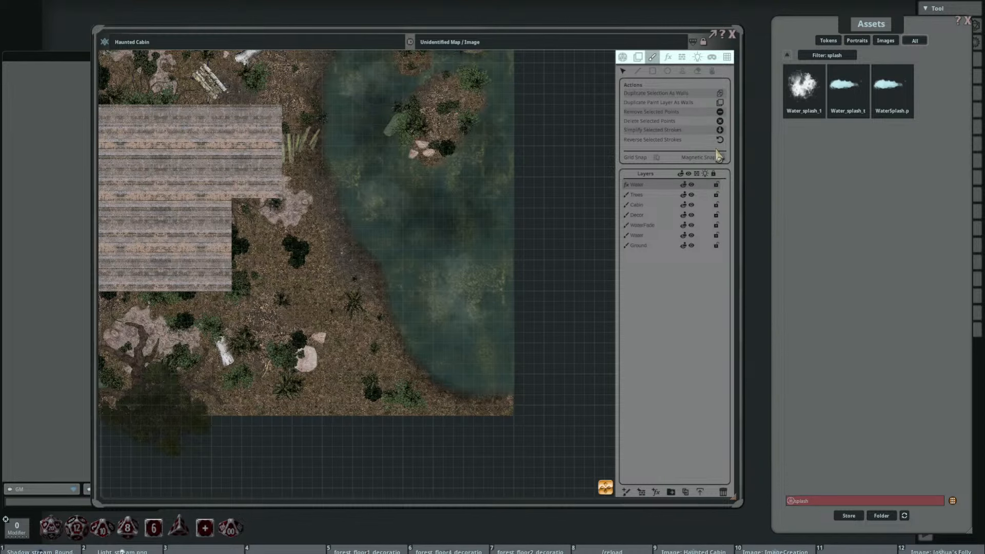
{"action": "left_click", "coordinate": [786, 55]}
{"action": "left_click_drag", "start_coordinate": [497, 219], "coordinate": [550, 220]}
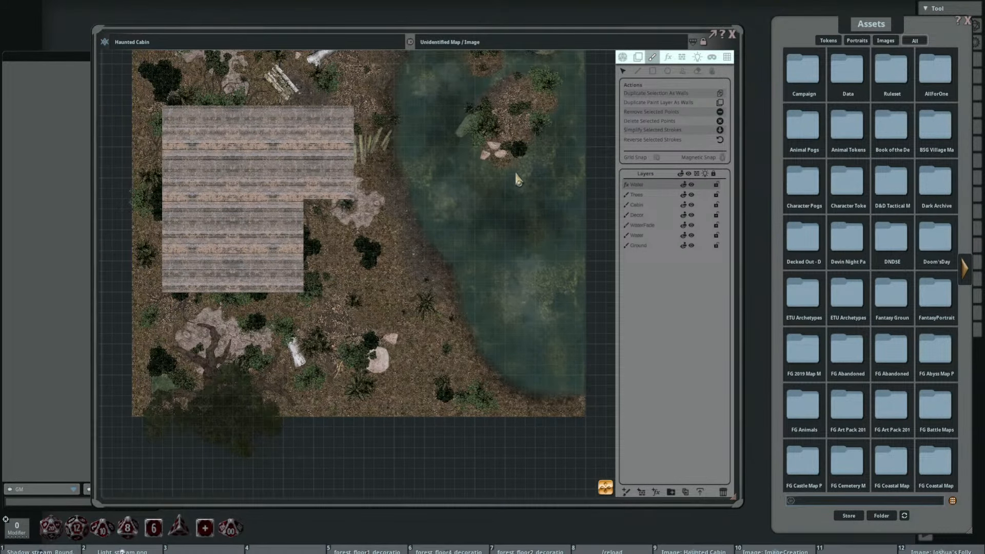
{"action": "left_click_drag", "start_coordinate": [651, 188], "coordinate": [651, 206]}
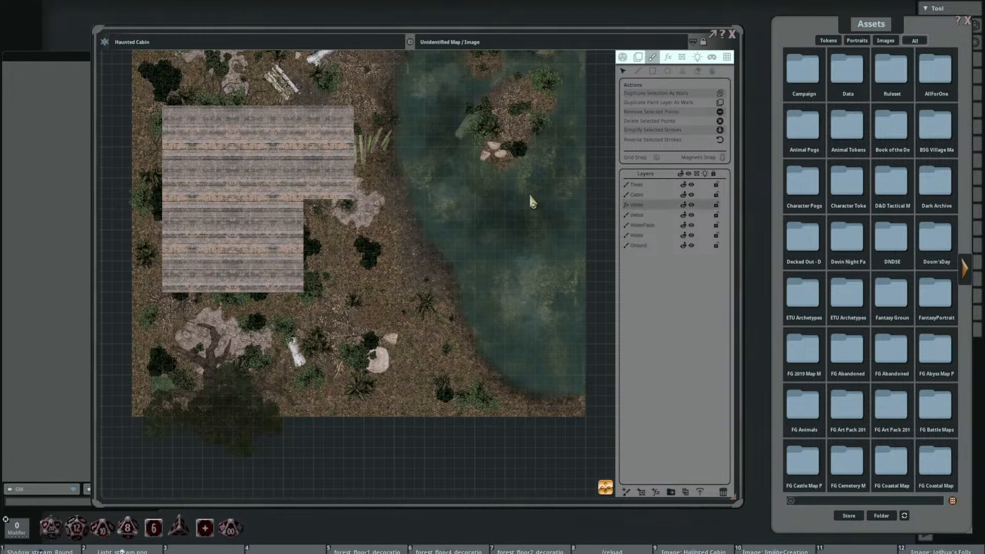
{"action": "left_click_drag", "start_coordinate": [522, 194], "coordinate": [494, 208]}
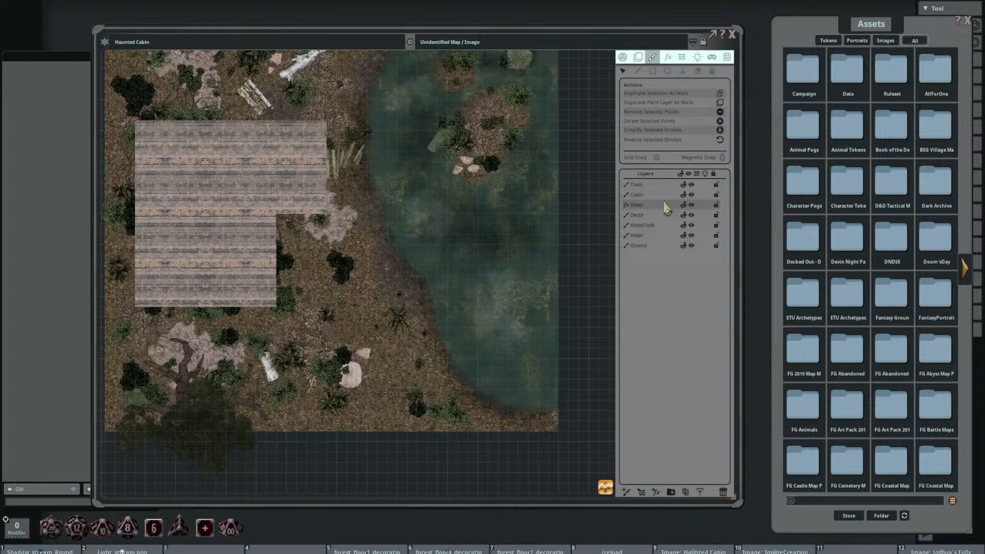
{"action": "left_click_drag", "start_coordinate": [664, 204], "coordinate": [664, 210]}
{"action": "left_click_drag", "start_coordinate": [516, 187], "coordinate": [525, 231]}
{"action": "scroll", "coordinate": [518, 195], "scroll_direction": "up", "scroll_amount": 3}
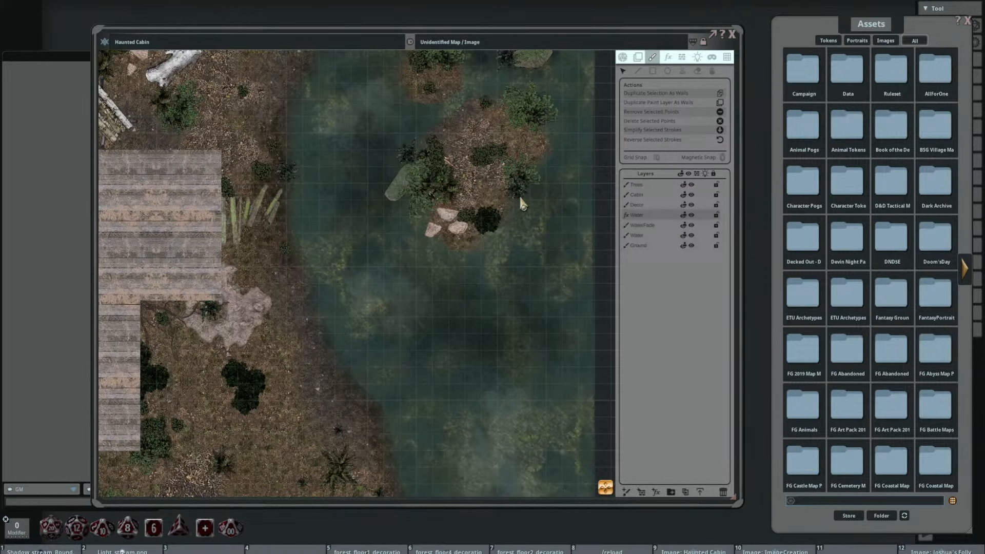
{"action": "scroll", "coordinate": [519, 195], "scroll_direction": "down", "scroll_amount": 3}
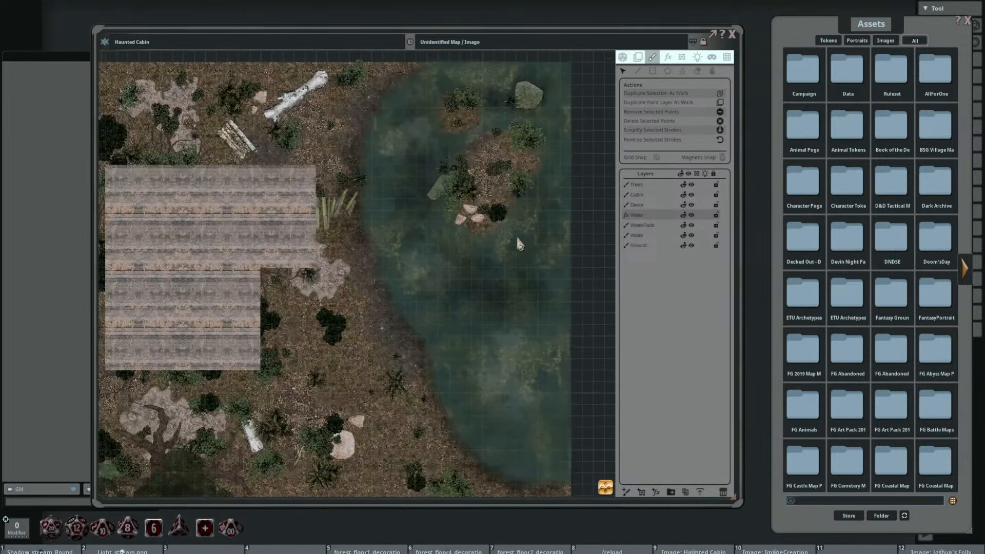
Step: Add a new painting layer directly above the WaterFade layer
{"action": "left_click_drag", "start_coordinate": [516, 235], "coordinate": [505, 215]}
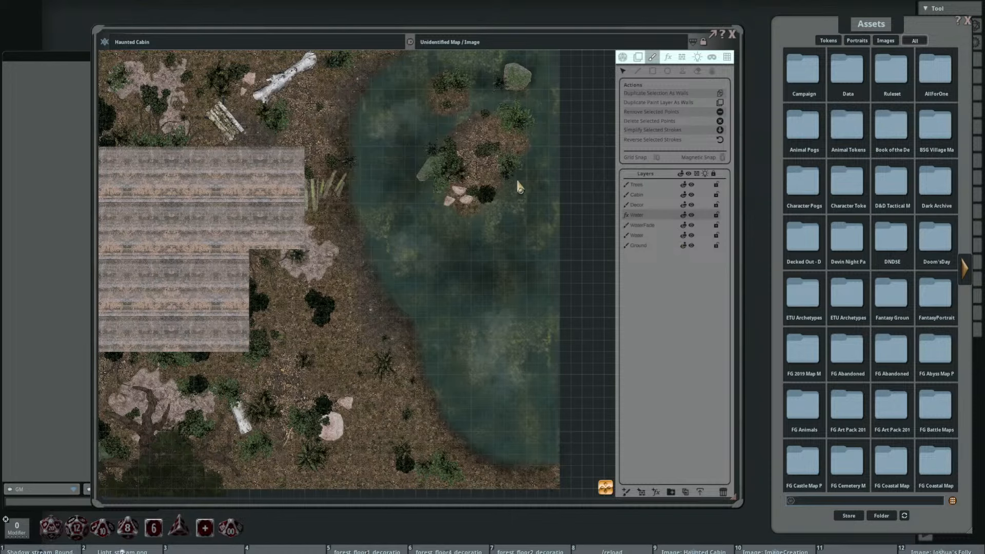
{"action": "scroll", "coordinate": [516, 180], "scroll_direction": "up", "scroll_amount": 3}
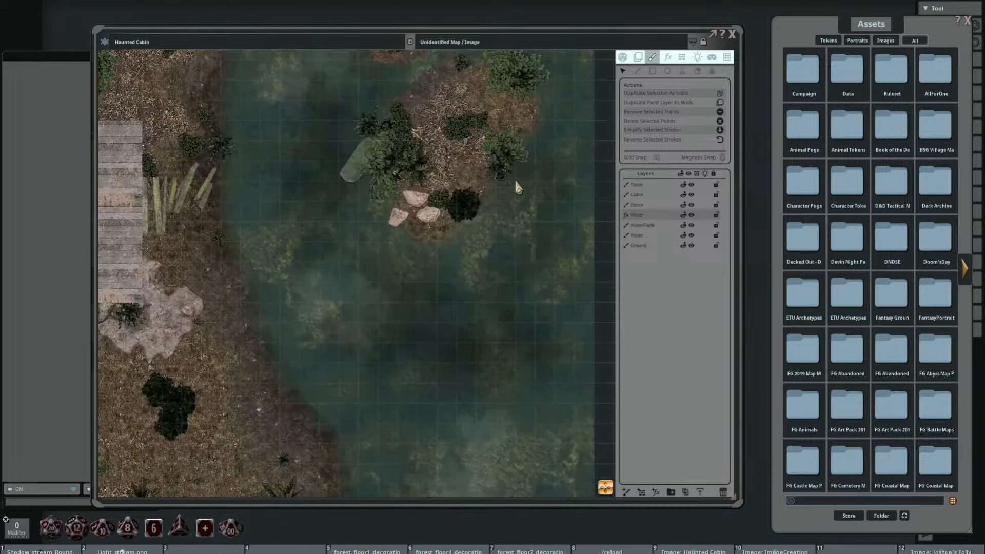
{"action": "left_click", "coordinate": [678, 224]}
{"action": "scroll", "coordinate": [460, 169], "scroll_direction": "up", "scroll_amount": 3}
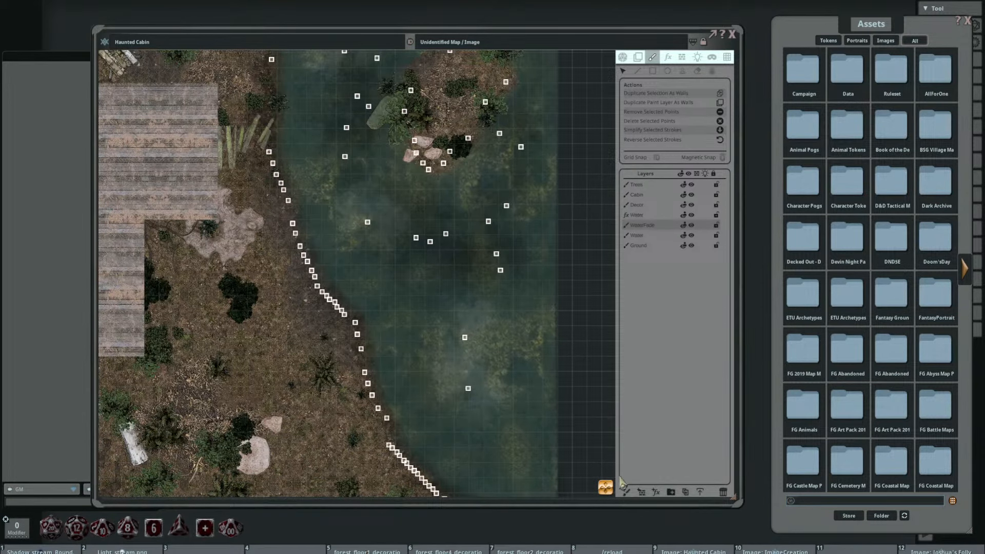
{"action": "left_click", "coordinate": [626, 492]}
{"action": "scroll", "coordinate": [492, 311], "scroll_direction": "up", "scroll_amount": 2}
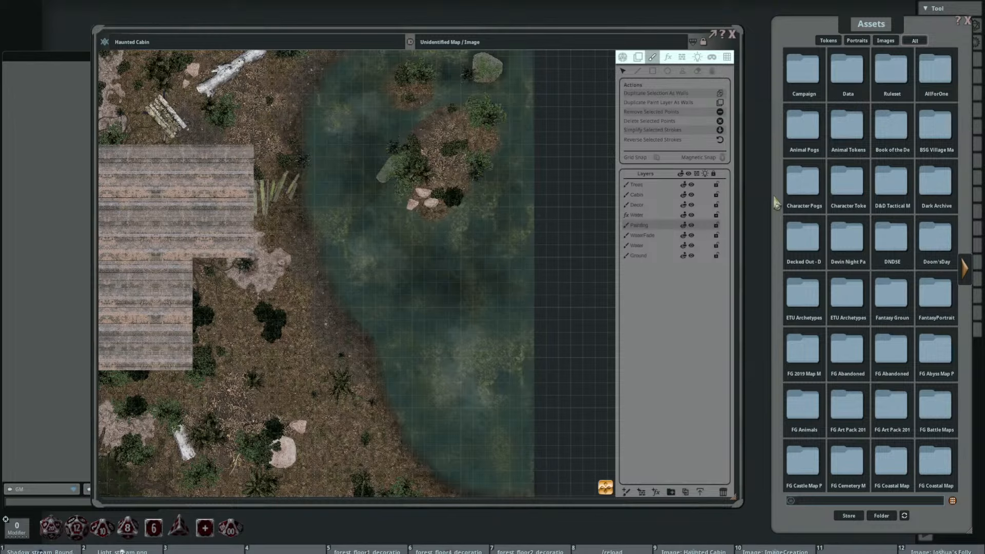
Step: Open the Fills folder of the FG Haunted Interiors Map Pack and preview the animated mist and dust fills
{"action": "left_click", "coordinate": [965, 268]}
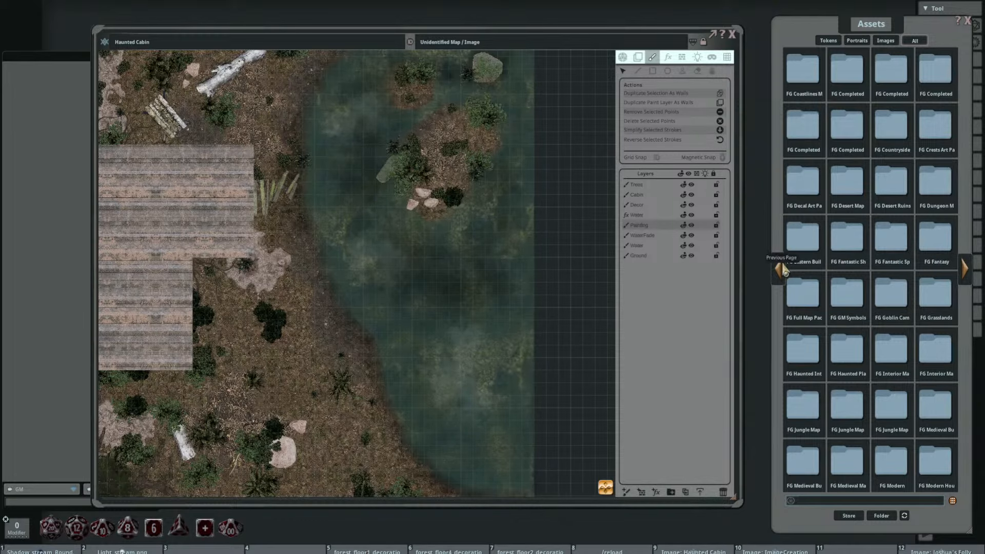
{"action": "left_click", "coordinate": [802, 352]}
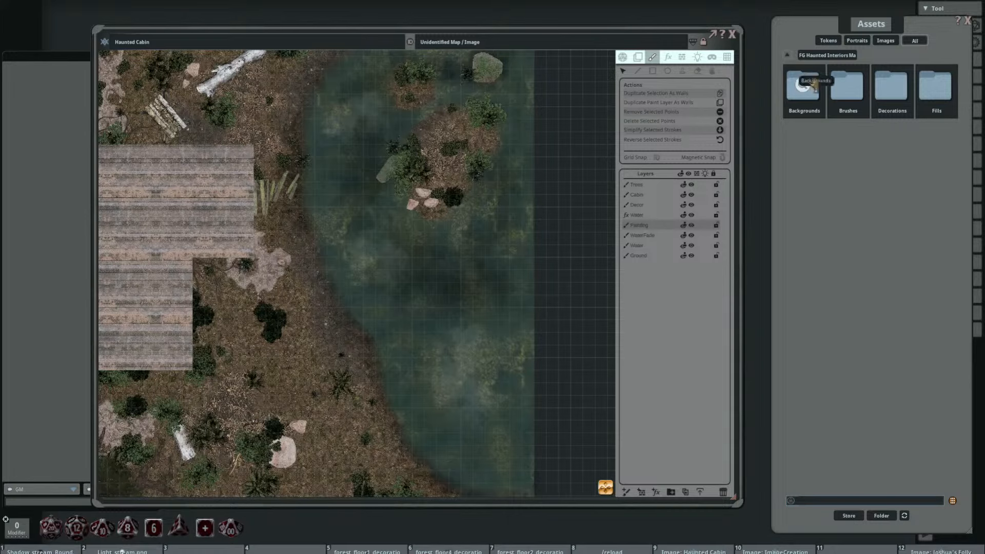
{"action": "left_click", "coordinate": [936, 86]}
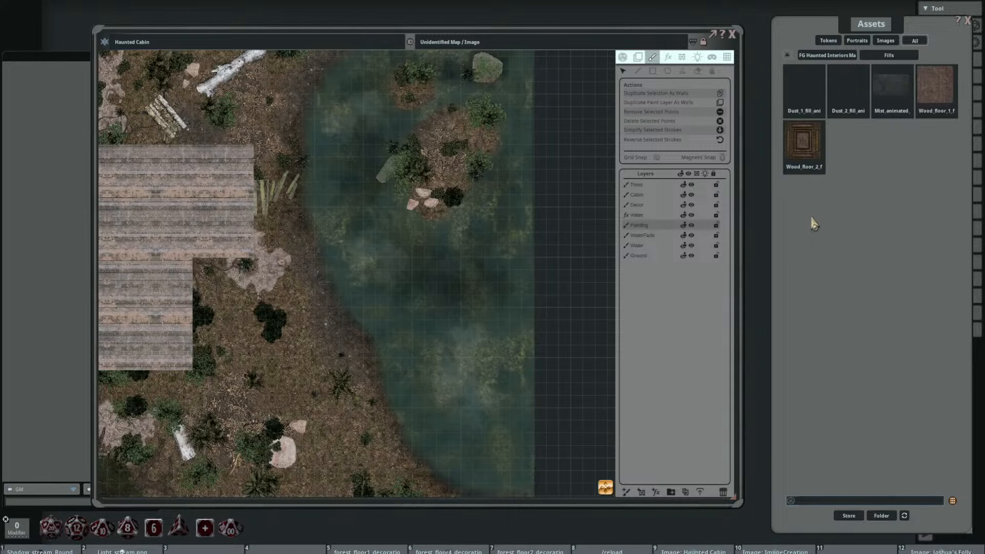
{"action": "left_click", "coordinate": [891, 85]}
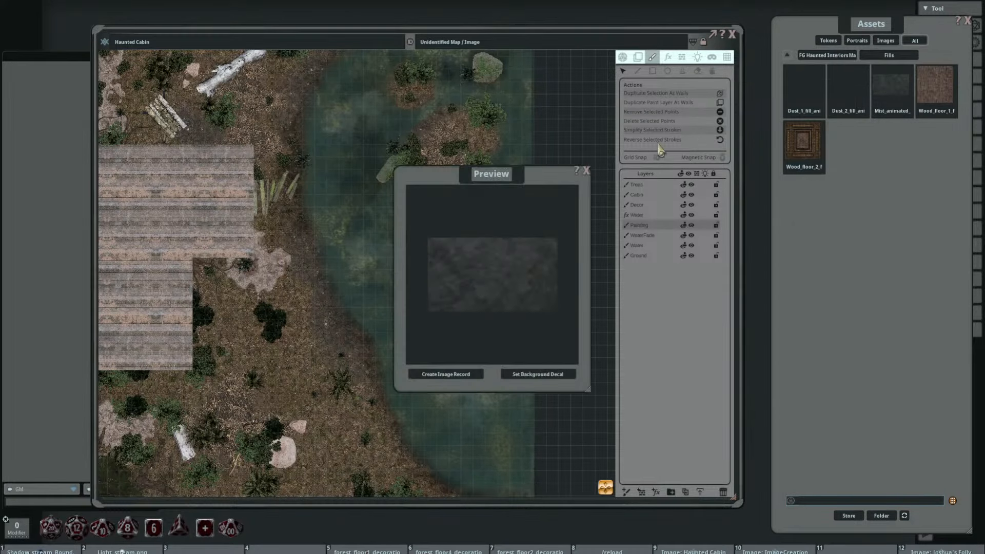
{"action": "left_click", "coordinate": [586, 170]}
{"action": "left_click", "coordinate": [815, 70]}
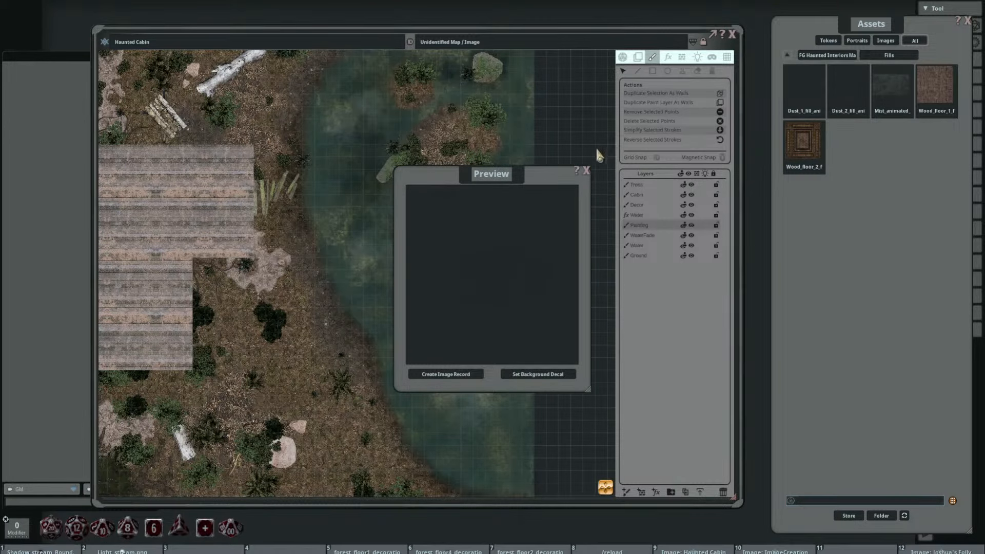
{"action": "left_click", "coordinate": [586, 171]}
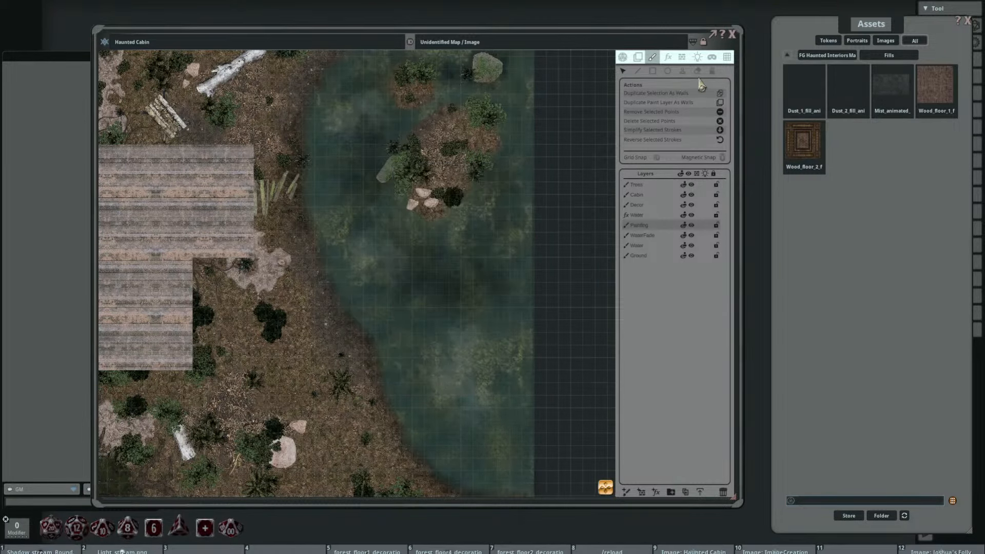
Step: Draw a freehand shape with the animated dust fill along the shoreline, covering the lake out to the map's east edge
{"action": "left_click", "coordinate": [653, 71]}
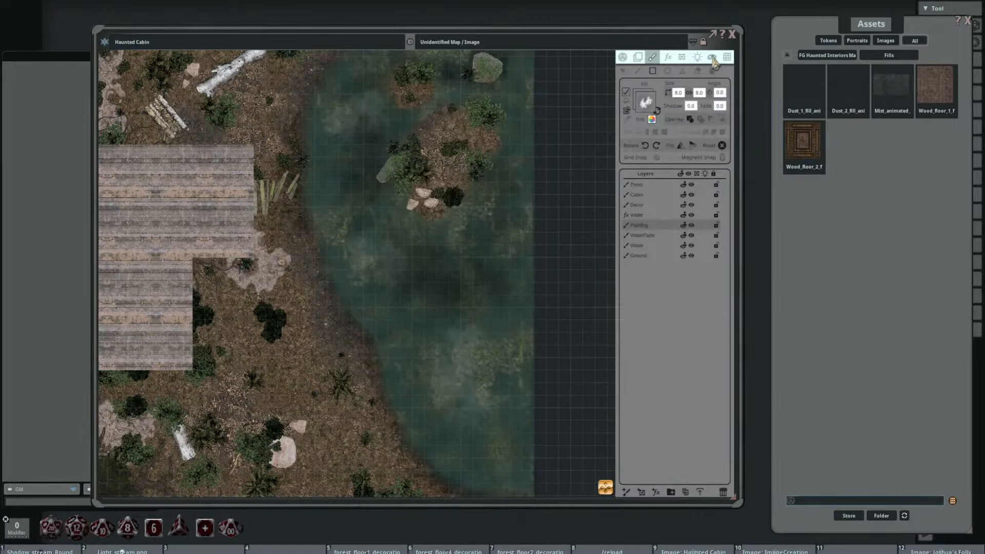
{"action": "left_click", "coordinate": [638, 71]}
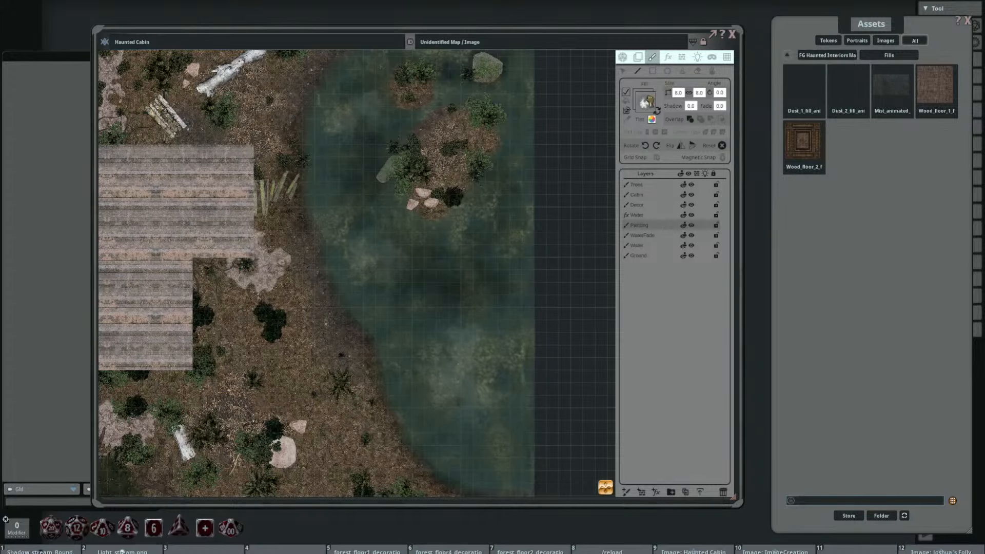
{"action": "scroll", "coordinate": [508, 169], "scroll_direction": "down", "scroll_amount": 3}
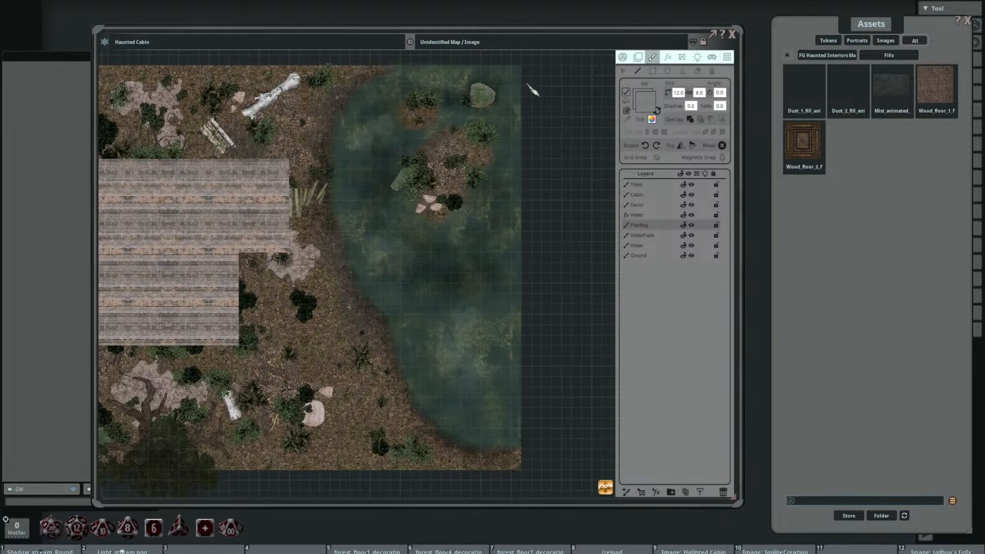
{"action": "key", "text": "ctrl"}
Step: Select and delete the stray kinked points near the southern end of the dust shape's shoreline outline
{"action": "left_click", "coordinate": [623, 71]}
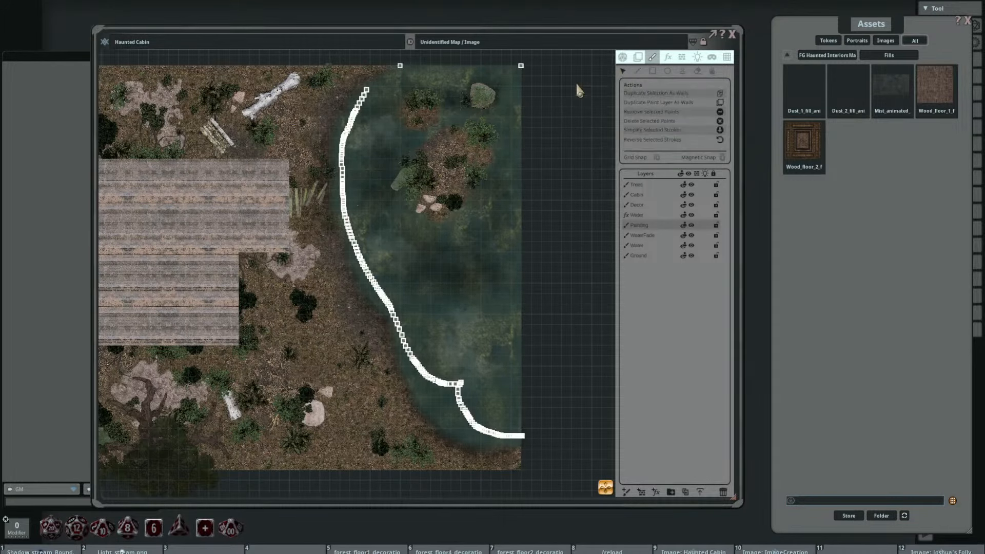
{"action": "scroll", "coordinate": [456, 277], "scroll_direction": "up", "scroll_amount": 5}
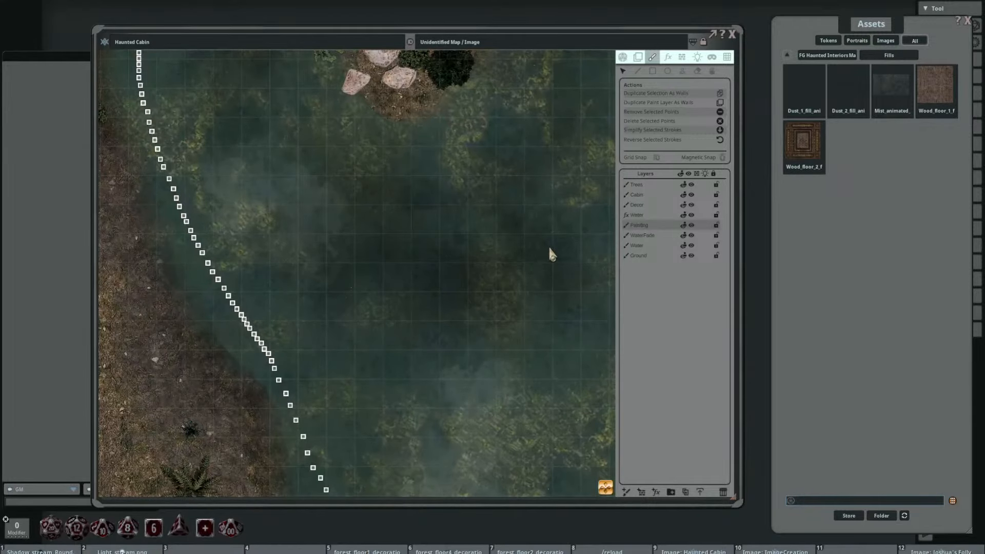
{"action": "scroll", "coordinate": [549, 245], "scroll_direction": "down", "scroll_amount": 4}
{"action": "scroll", "coordinate": [481, 296], "scroll_direction": "up", "scroll_amount": 3}
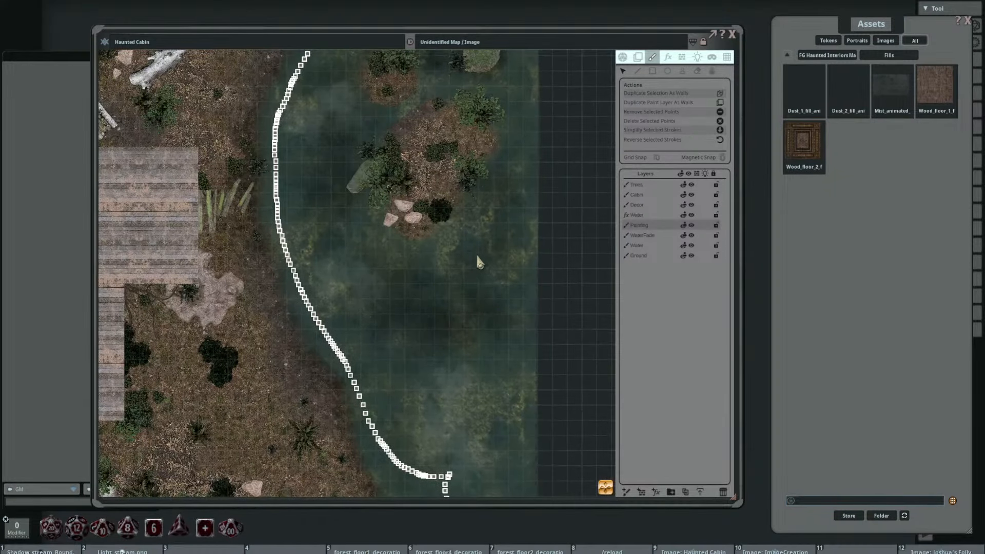
{"action": "mouse_move", "coordinate": [436, 451]}
{"action": "left_mouse_down"}
{"action": "mouse_move", "coordinate": [417, 277]}
{"action": "mouse_move", "coordinate": [475, 367]}
{"action": "left_mouse_up"}
{"action": "scroll", "coordinate": [418, 277], "scroll_direction": "up", "scroll_amount": 2}
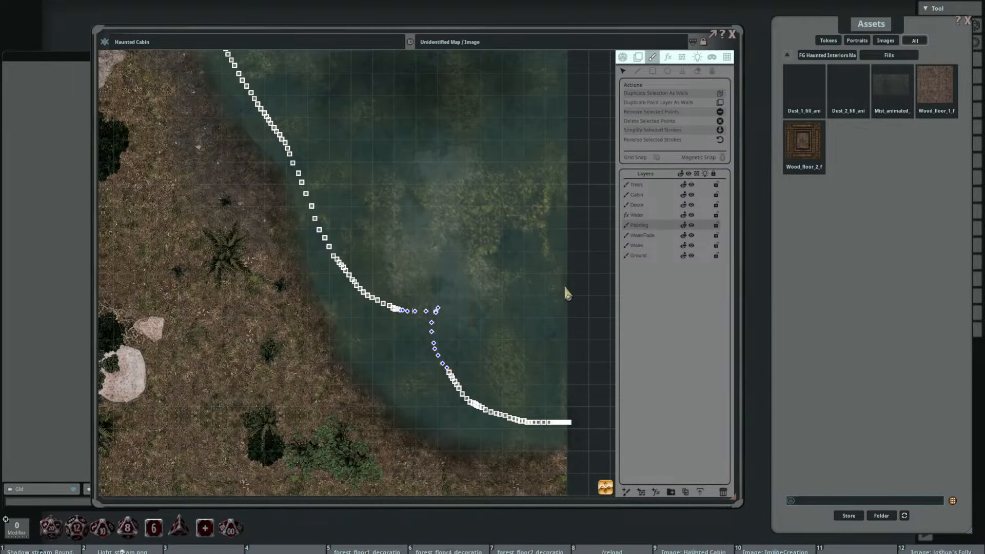
{"action": "key", "text": "Delete"}
Step: Simplify the dust shape's stroke and move its southern points outward toward the lake shore
{"action": "left_click", "coordinate": [395, 313]}
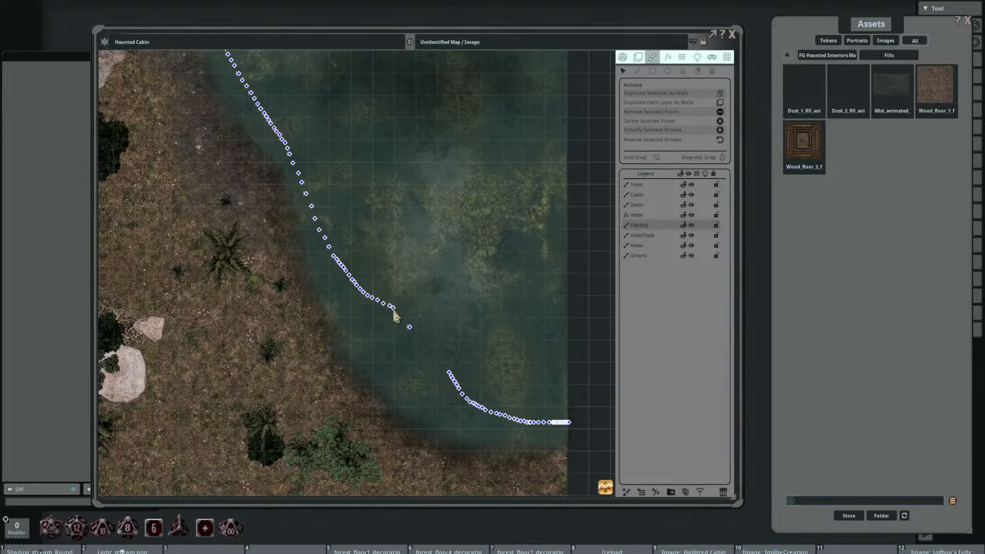
{"action": "left_click", "coordinate": [720, 132]}
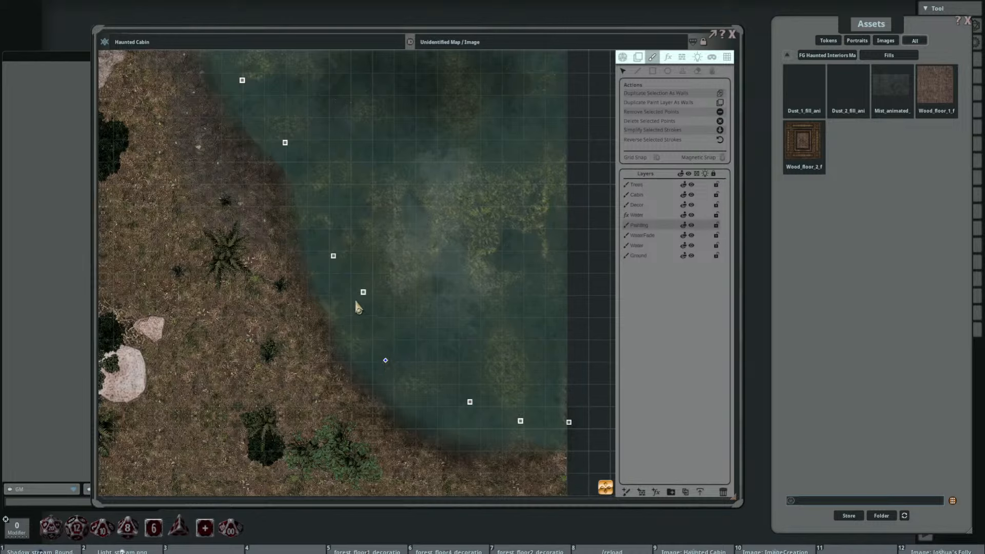
{"action": "left_click_drag", "start_coordinate": [363, 291], "coordinate": [347, 313]}
Step: Offset and scale the dust shape's fill image so the particles spread across the lake
{"action": "left_click", "coordinate": [711, 71]}
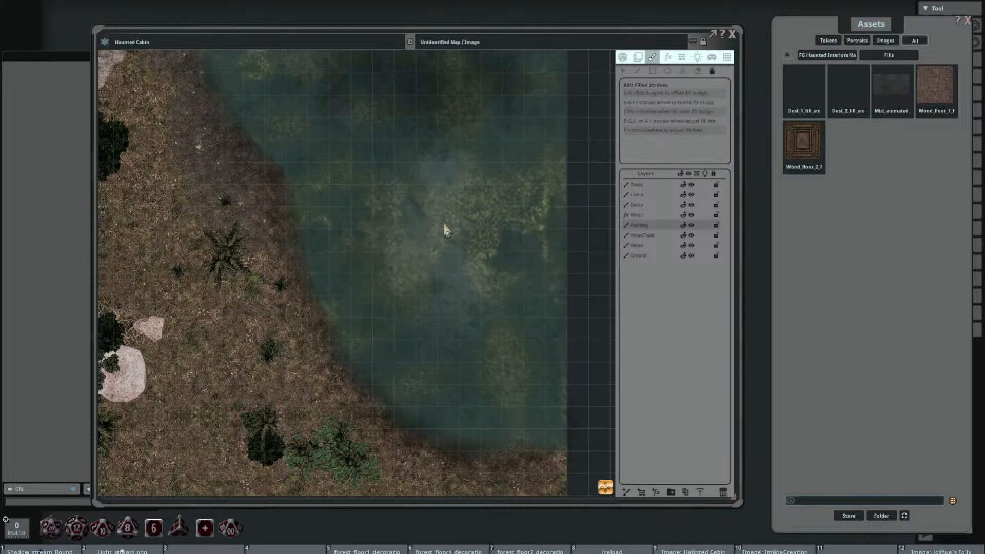
{"action": "key", "text": "ctrl"}
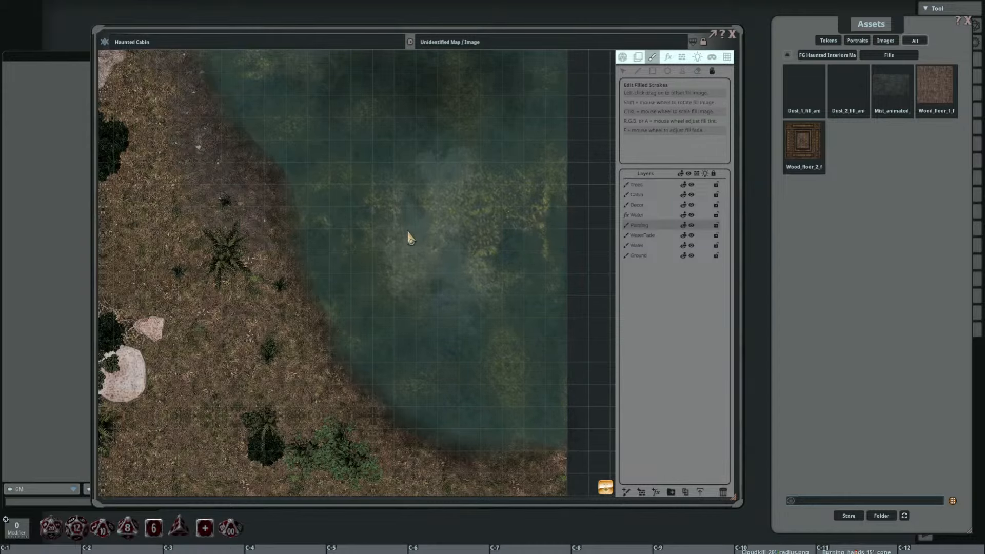
{"action": "left_click_drag", "start_coordinate": [473, 181], "coordinate": [463, 365]}
{"action": "key", "text": "ctrl"}
{"action": "mouse_move", "coordinate": [449, 239]}
{"action": "left_mouse_down"}
{"action": "mouse_move", "coordinate": [430, 246]}
{"action": "mouse_move", "coordinate": [445, 294]}
{"action": "mouse_move", "coordinate": [413, 301]}
{"action": "mouse_move", "coordinate": [352, 226]}
{"action": "left_mouse_up"}
{"action": "scroll", "coordinate": [411, 269], "scroll_direction": "down", "scroll_amount": 3}
{"action": "scroll", "coordinate": [438, 247], "scroll_direction": "up", "scroll_amount": 3}
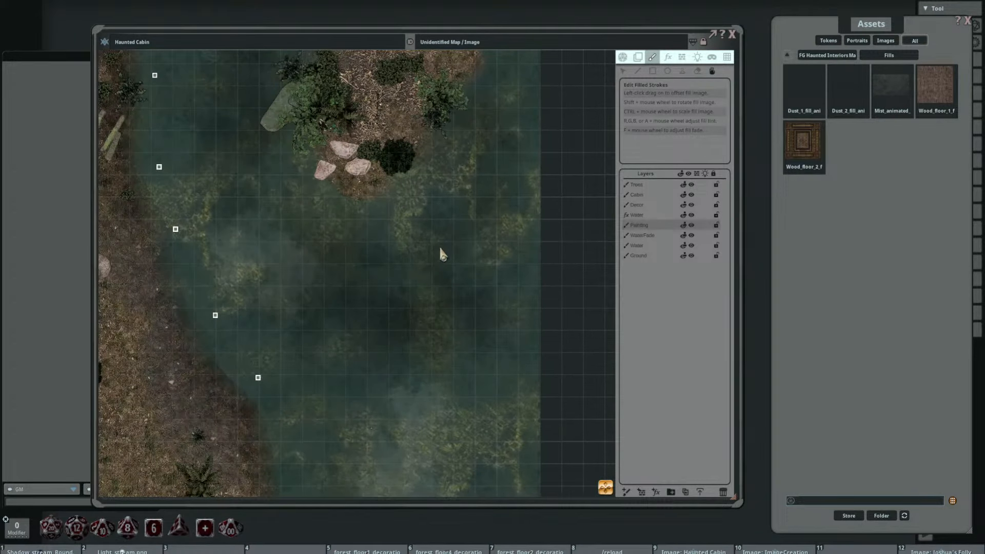
{"action": "key", "text": "ctrl"}
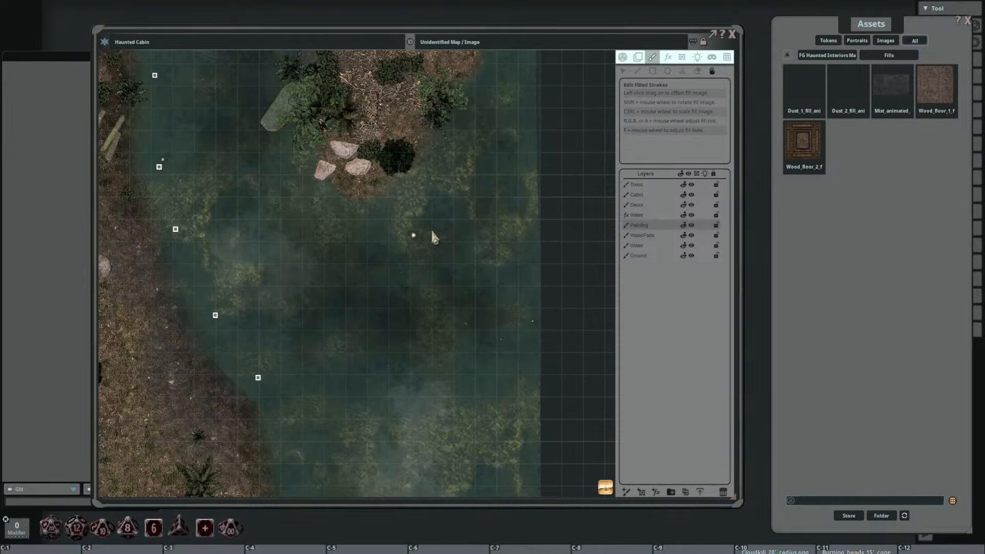
{"action": "scroll", "coordinate": [431, 228], "scroll_direction": "down", "scroll_amount": 3}
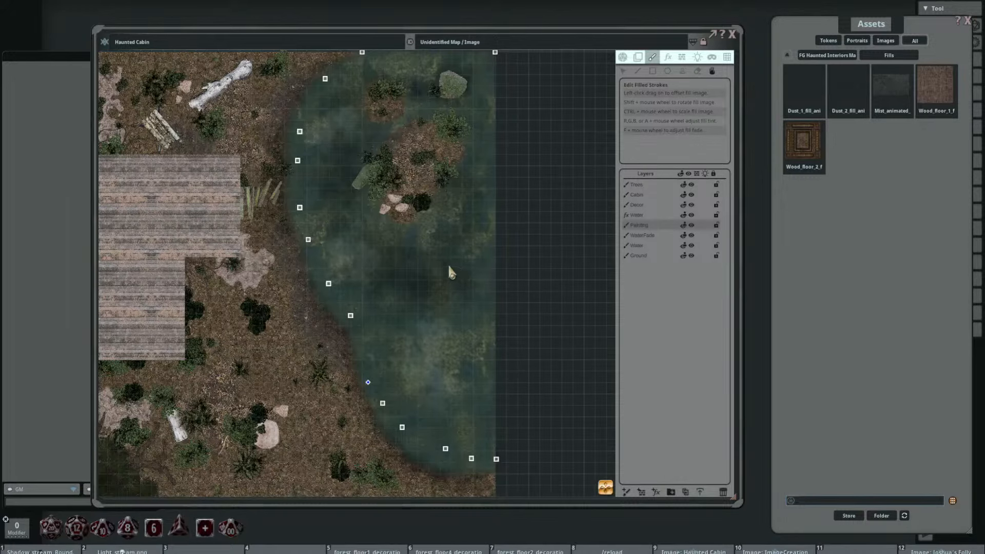
{"action": "left_click", "coordinate": [307, 243]}
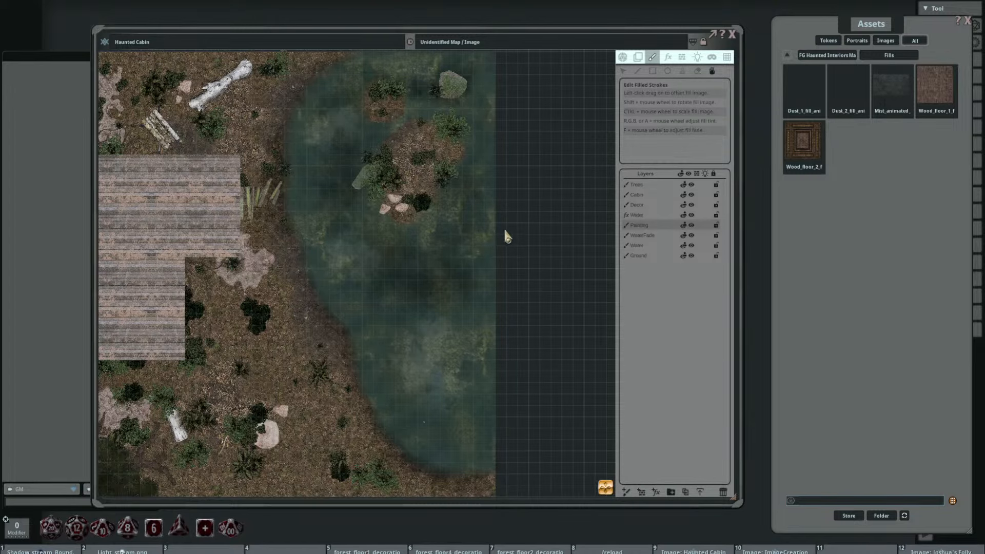
Step: Move the dust shape's western outline points outward so the outline follows the lake shore more closely
{"action": "left_click", "coordinate": [622, 71]}
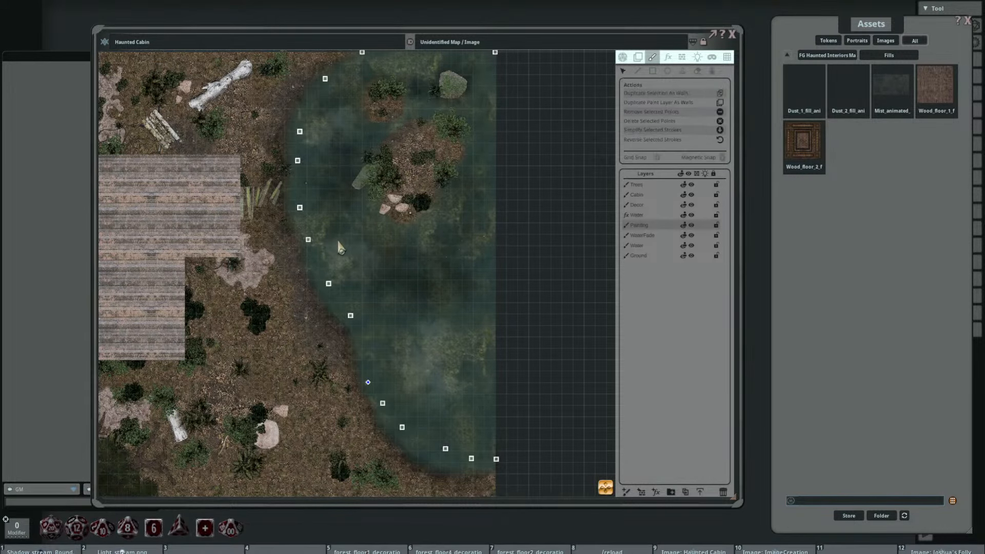
{"action": "scroll", "coordinate": [339, 247], "scroll_direction": "up", "scroll_amount": 2}
{"action": "left_click_drag", "start_coordinate": [295, 238], "coordinate": [292, 245]}
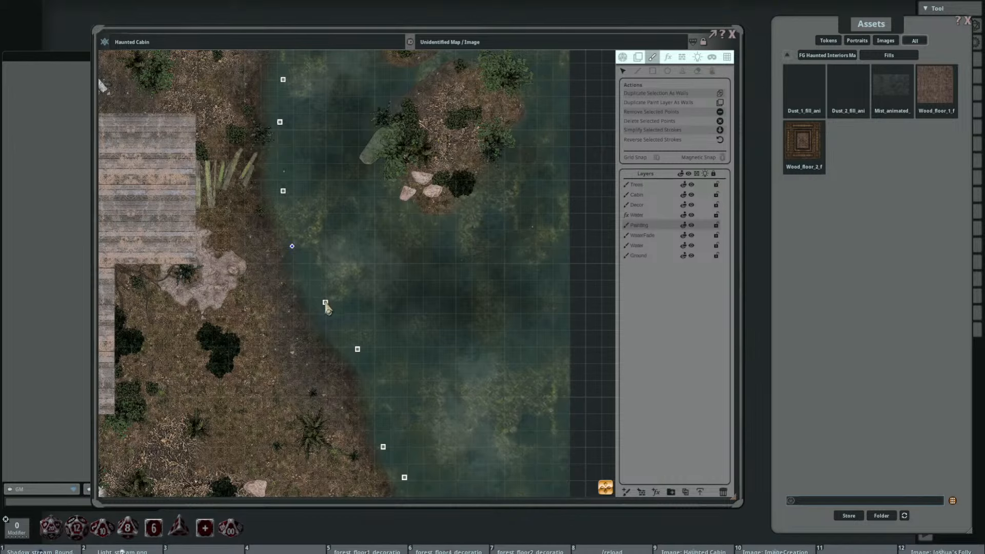
{"action": "left_click_drag", "start_coordinate": [325, 302], "coordinate": [315, 309]}
{"action": "left_click_drag", "start_coordinate": [283, 190], "coordinate": [275, 185]}
{"action": "left_click_drag", "start_coordinate": [279, 122], "coordinate": [273, 115]}
{"action": "scroll", "coordinate": [361, 192], "scroll_direction": "down", "scroll_amount": 2}
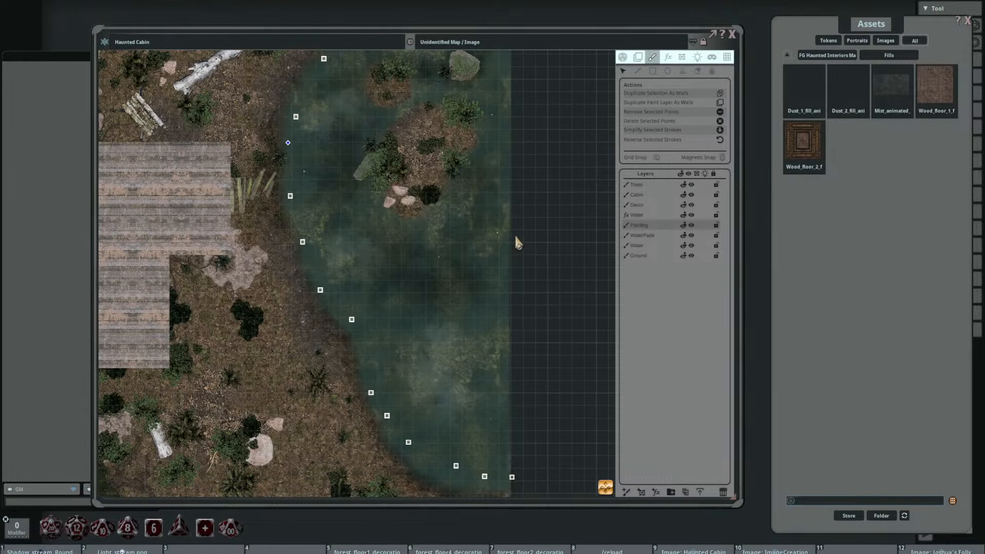
{"action": "scroll", "coordinate": [459, 254], "scroll_direction": "down", "scroll_amount": 1}
{"action": "left_click_drag", "start_coordinate": [451, 272], "coordinate": [404, 292]}
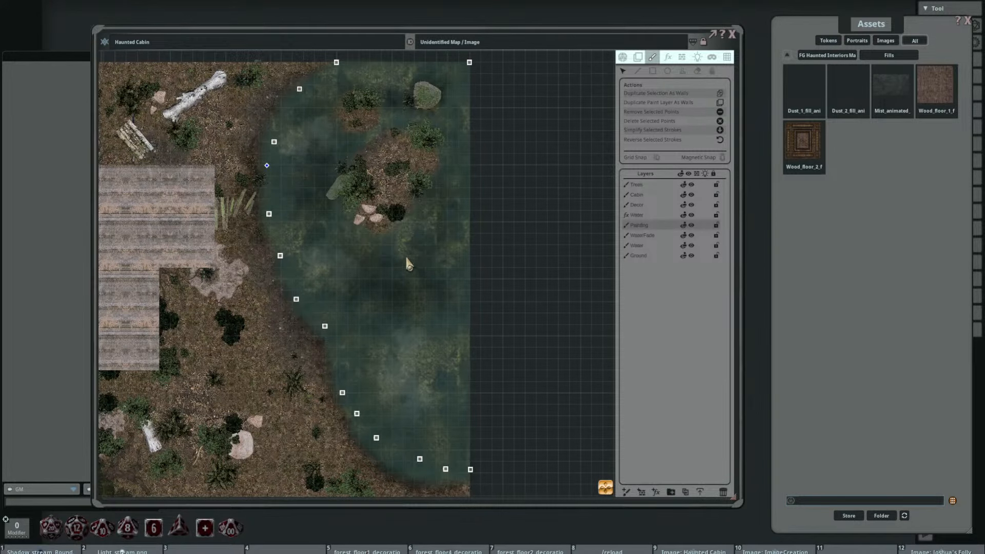
{"action": "left_click_drag", "start_coordinate": [403, 254], "coordinate": [386, 208]}
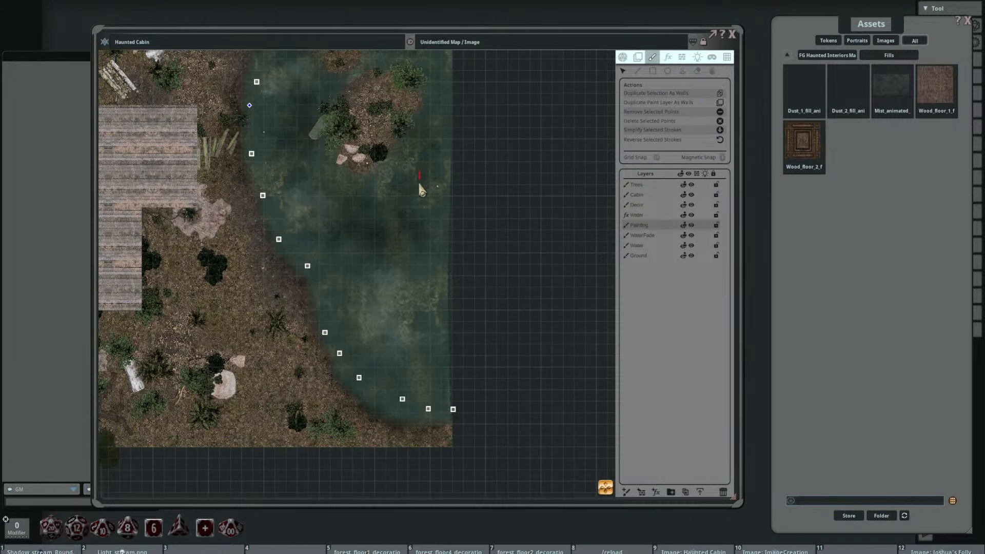
{"action": "left_click", "coordinate": [697, 72]}
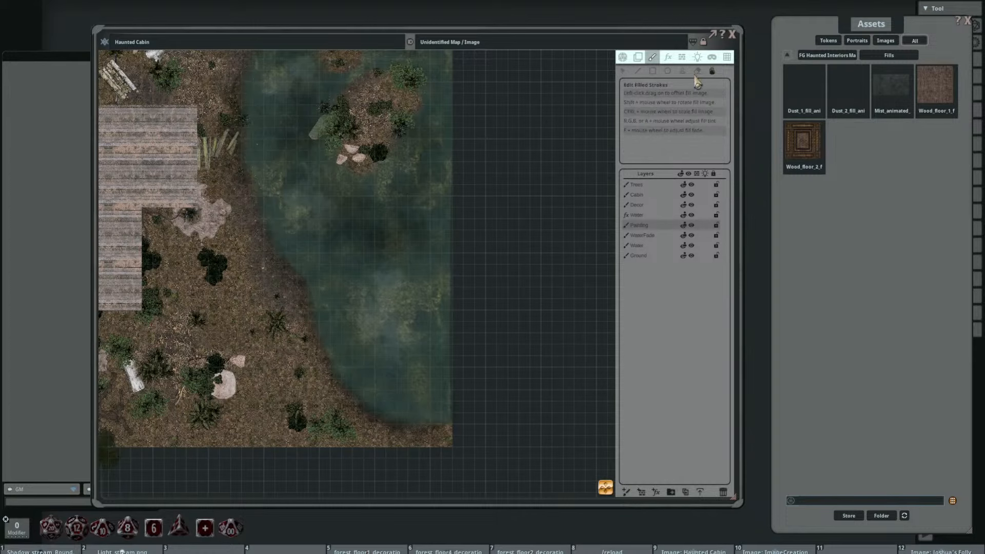
{"action": "left_click_drag", "start_coordinate": [408, 219], "coordinate": [392, 279]}
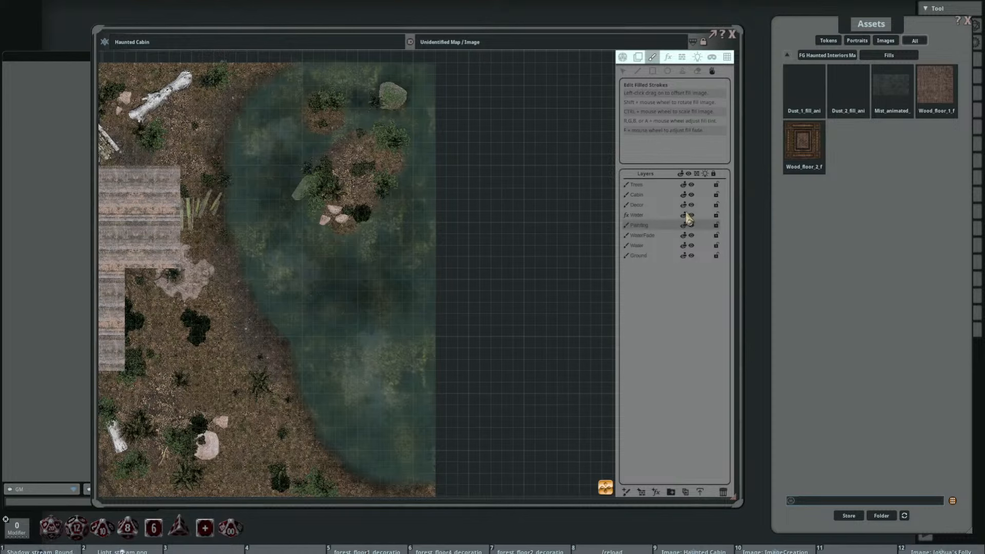
{"action": "left_click_drag", "start_coordinate": [307, 243], "coordinate": [392, 195]}
Step: Browse the FG Haunted Interiors map pack to the second page of its Decorations assets
{"action": "left_click", "coordinate": [832, 58]}
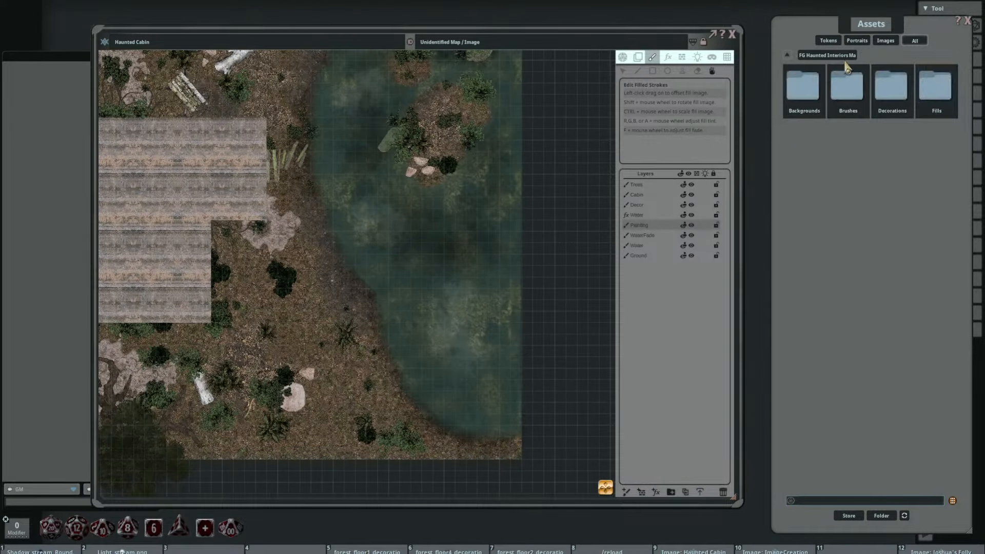
{"action": "left_click", "coordinate": [853, 94]}
{"action": "left_click", "coordinate": [845, 56]}
{"action": "left_click", "coordinate": [875, 87]}
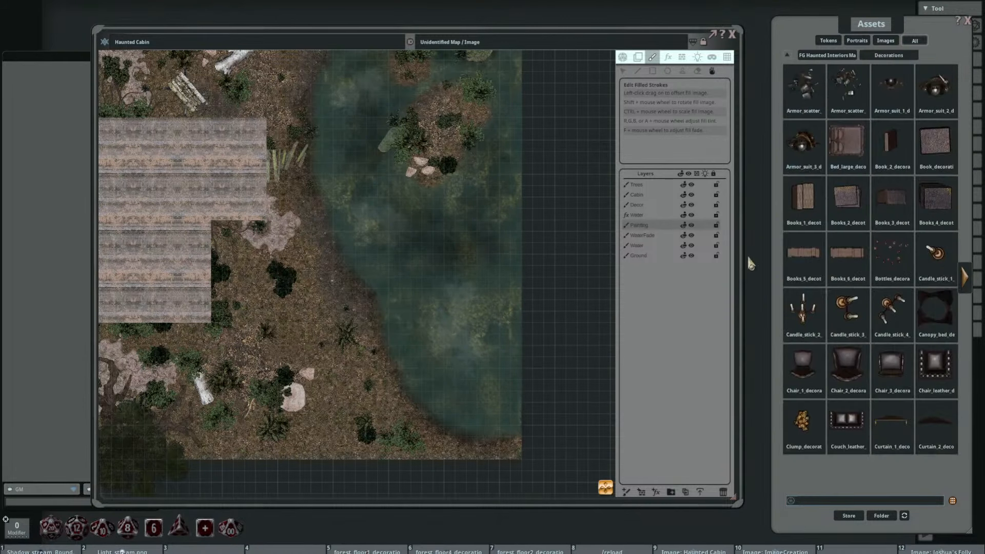
{"action": "left_click", "coordinate": [964, 277]}
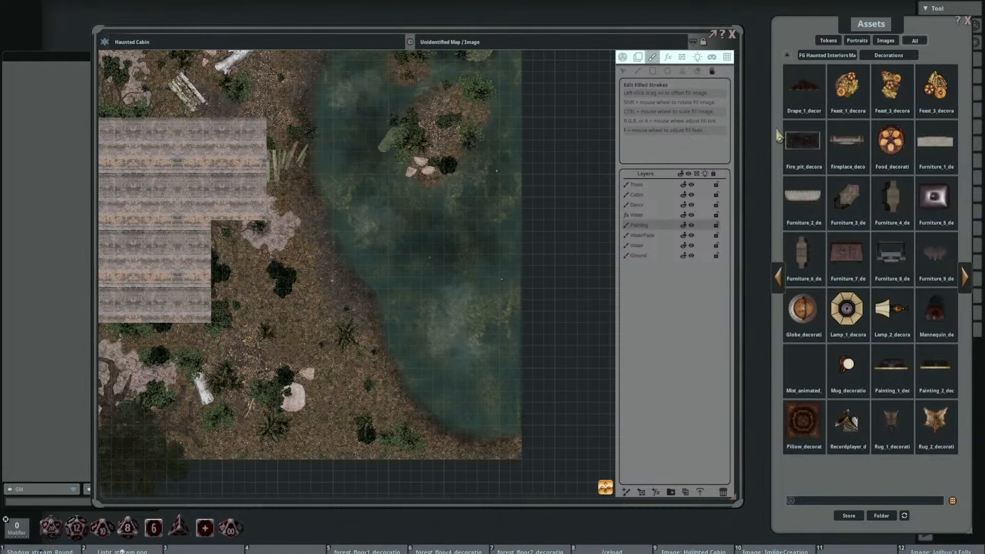
Step: Try to stamp the animated mist decoration over the middle of the lake
{"action": "left_click", "coordinate": [682, 72]}
{"action": "left_click", "coordinate": [803, 364]}
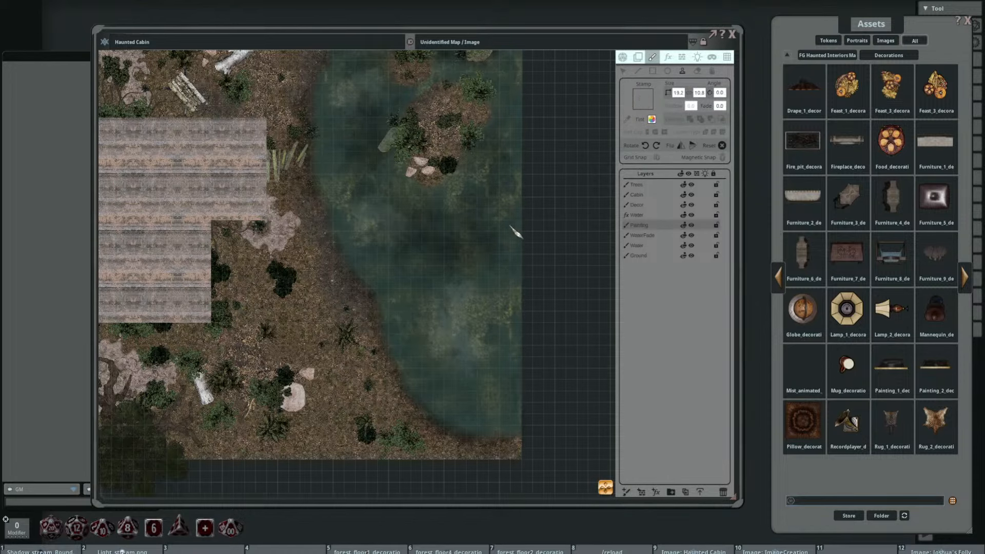
{"action": "left_click_drag", "start_coordinate": [415, 225], "coordinate": [364, 230]}
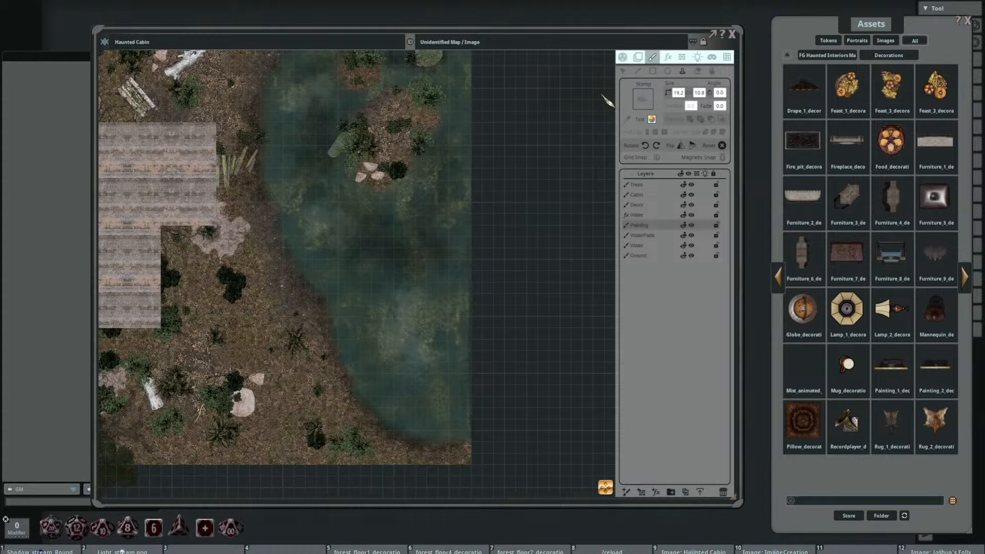
Step: Select and delete the mist stamp points in the middle of the lake
{"action": "left_click", "coordinate": [622, 72]}
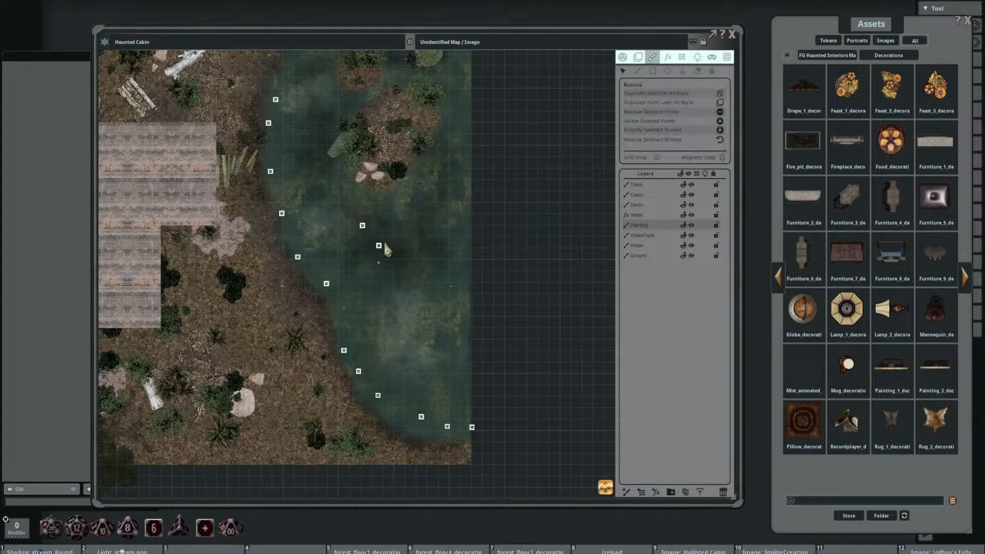
{"action": "left_click_drag", "start_coordinate": [384, 245], "coordinate": [431, 245]}
{"action": "key", "text": "Delete"}
Step: Close the Haunted Cabin map and reopen it
{"action": "left_click", "coordinate": [682, 72]}
{"action": "left_click", "coordinate": [732, 34]}
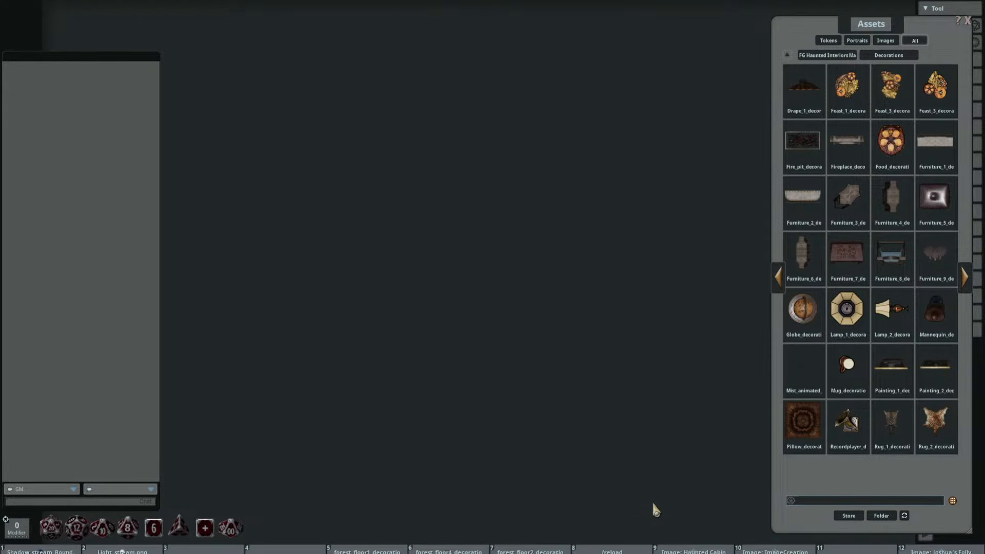
{"action": "left_click", "coordinate": [692, 550]}
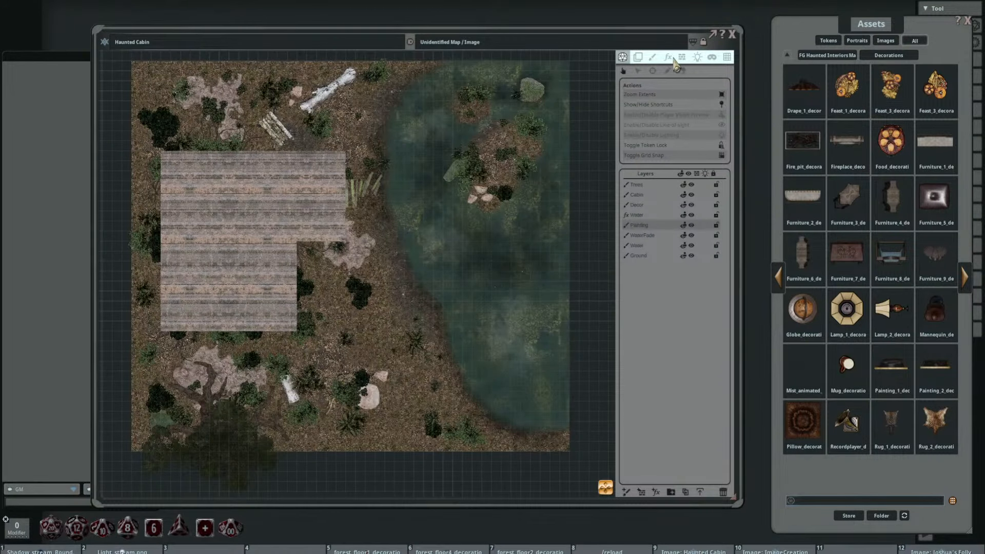
Step: Load the animated mist decoration as the paint stamp for use over the lake
{"action": "left_click", "coordinate": [652, 56]}
{"action": "scroll", "coordinate": [484, 323], "scroll_direction": "up", "scroll_amount": 3}
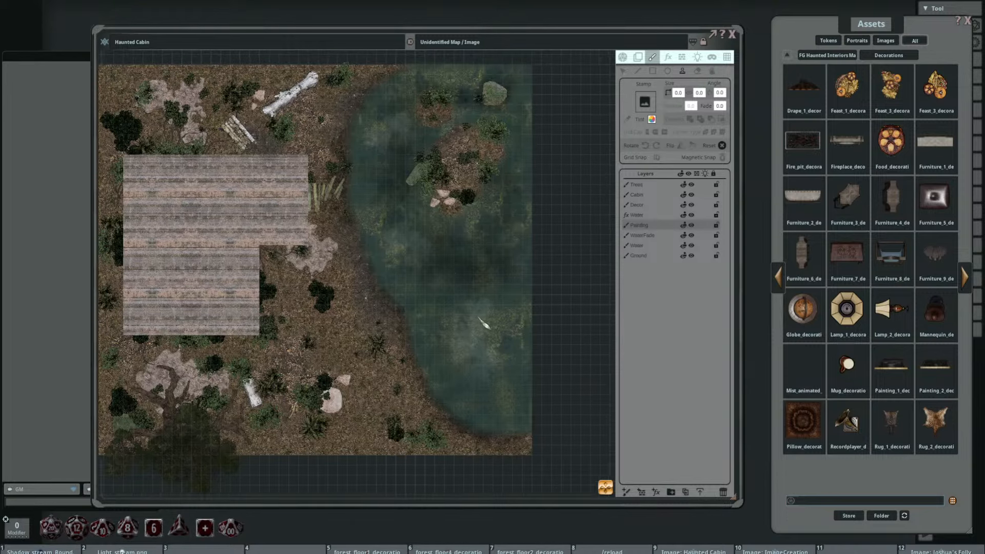
{"action": "left_click", "coordinate": [803, 367]}
{"action": "scroll", "coordinate": [439, 257], "scroll_direction": "up", "scroll_amount": 1}
{"action": "left_click_drag", "start_coordinate": [437, 261], "coordinate": [411, 206]}
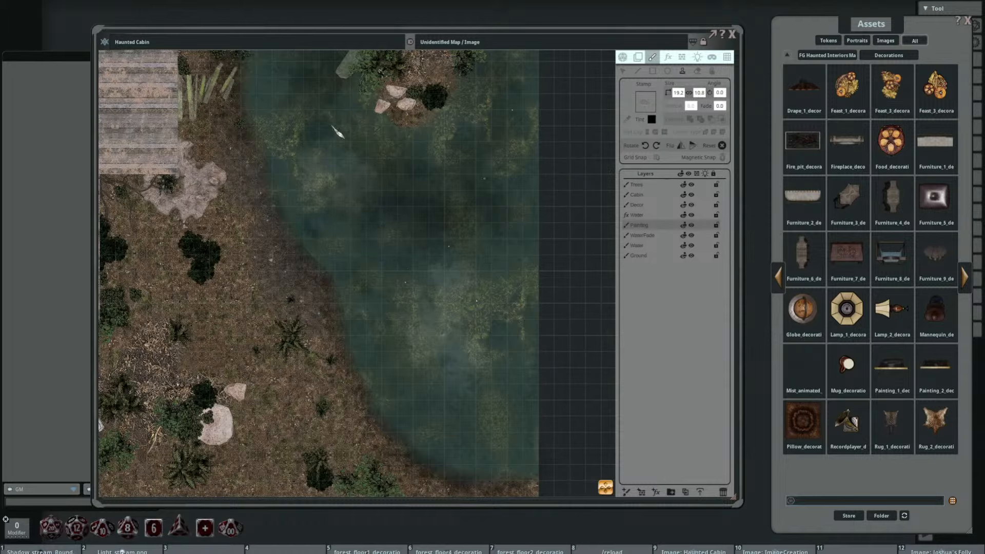
Step: Select the lower animated mist stamp points in the middle of the lake and delete them
{"action": "left_click_drag", "start_coordinate": [512, 236], "coordinate": [529, 303]}
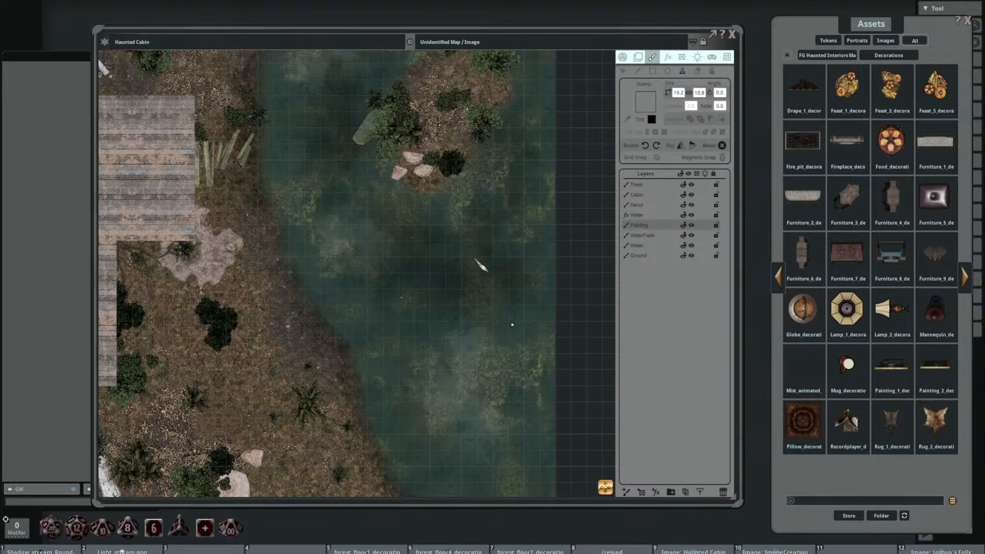
{"action": "left_click_drag", "start_coordinate": [468, 324], "coordinate": [455, 271]}
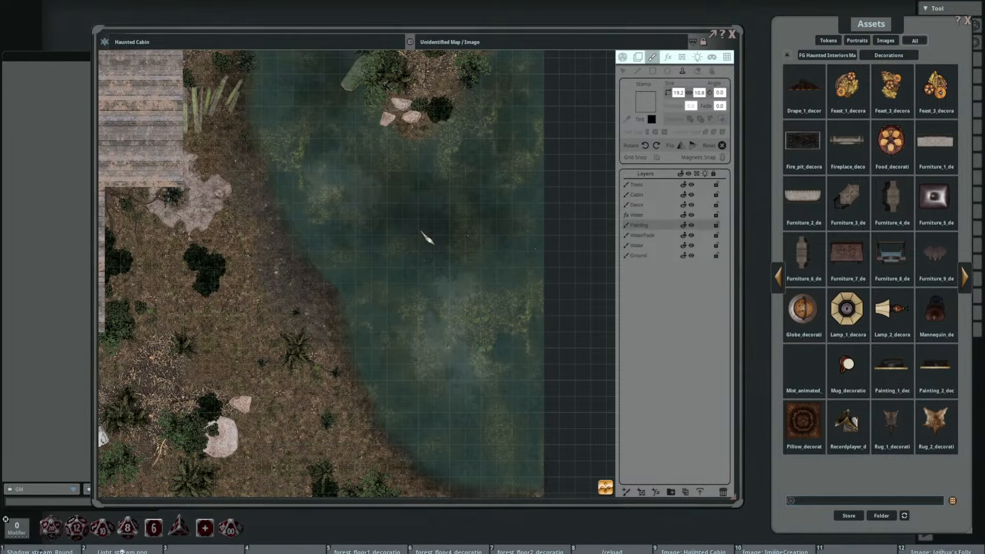
{"action": "left_click_drag", "start_coordinate": [481, 312], "coordinate": [484, 287]}
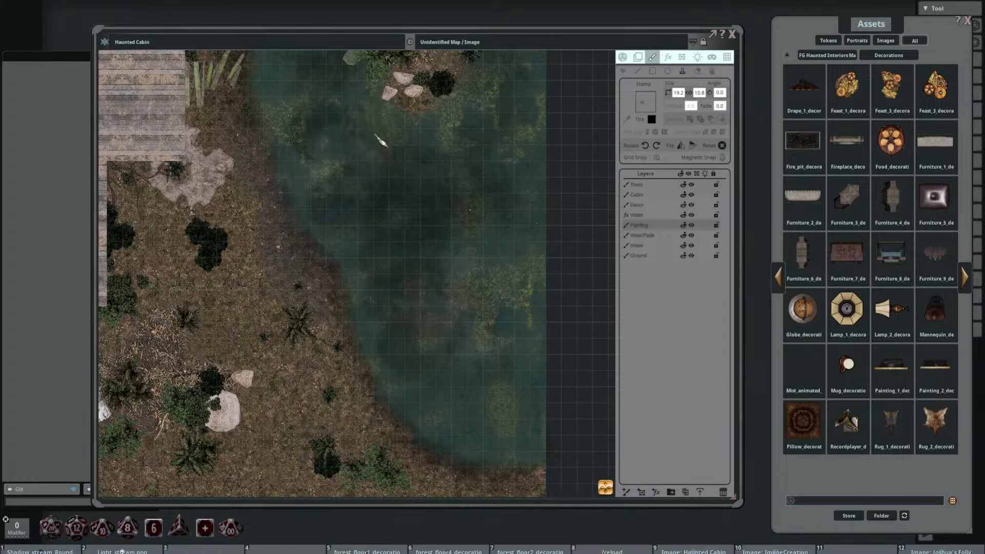
{"action": "scroll", "coordinate": [439, 154], "scroll_direction": "up", "scroll_amount": 3}
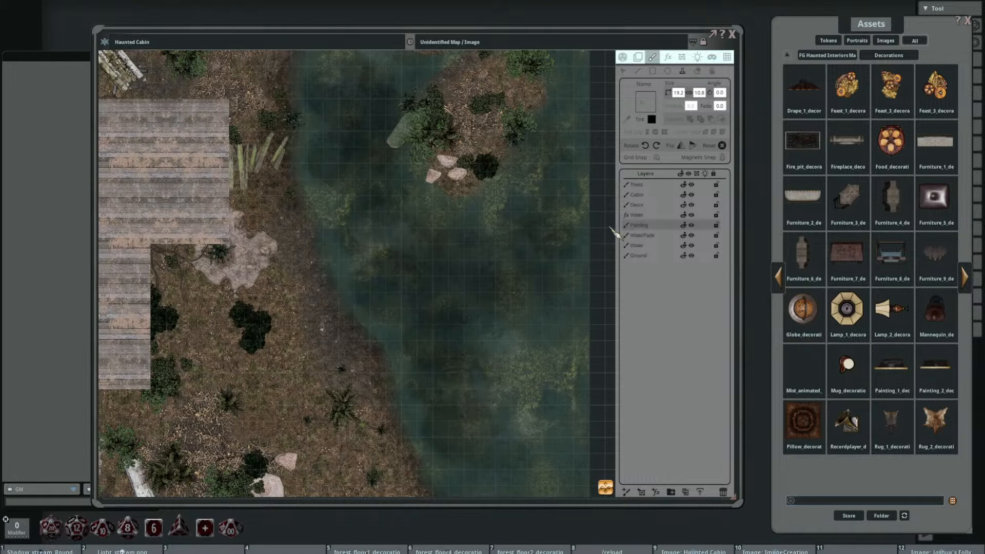
{"action": "left_click", "coordinate": [623, 71]}
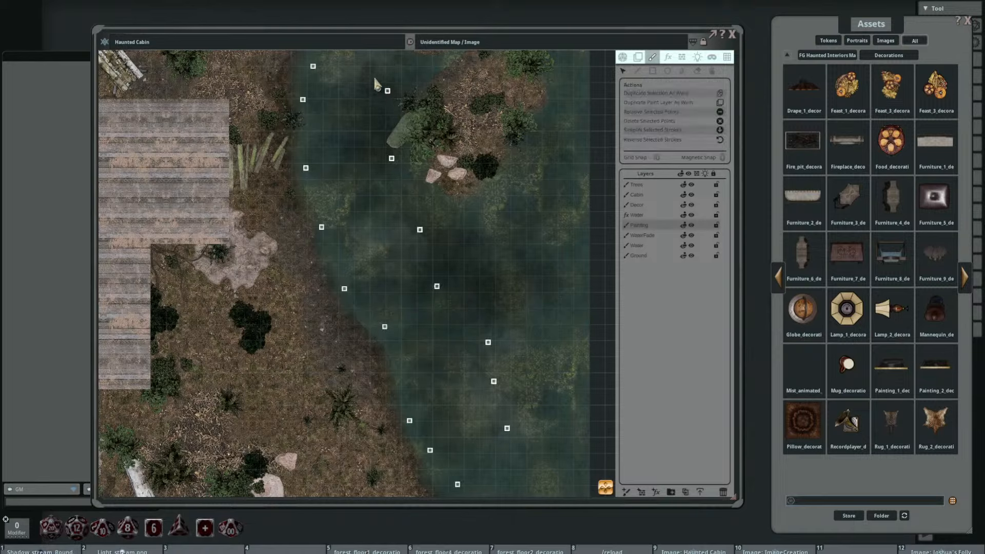
{"action": "left_click_drag", "start_coordinate": [357, 77], "coordinate": [431, 172]}
{"action": "left_click_drag", "start_coordinate": [368, 180], "coordinate": [476, 287]}
{"action": "left_click_drag", "start_coordinate": [374, 181], "coordinate": [487, 322]}
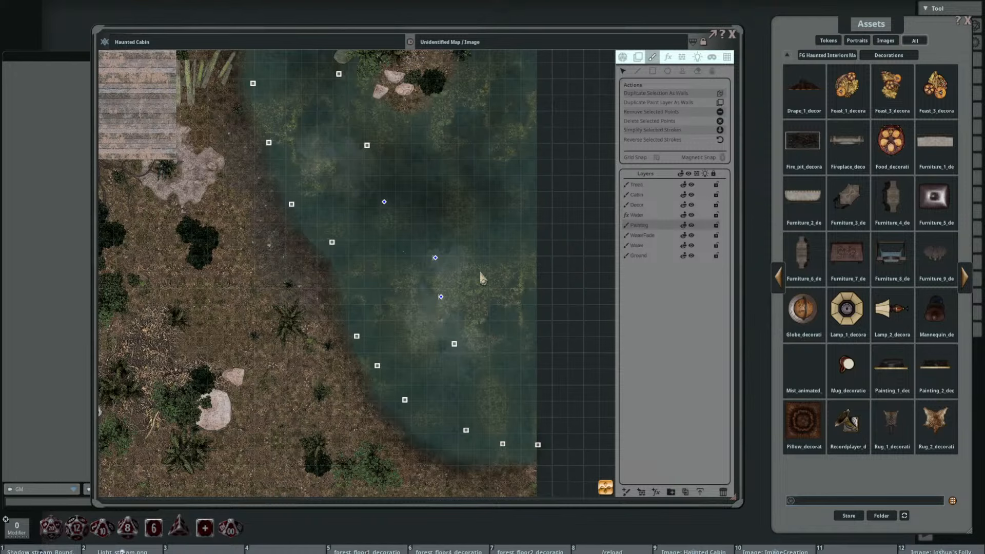
{"action": "key", "text": "Delete"}
Step: Delete the mist stamp point south of the island and move the two remaining mist points farther south along the lake
{"action": "left_click_drag", "start_coordinate": [420, 223], "coordinate": [427, 292]}
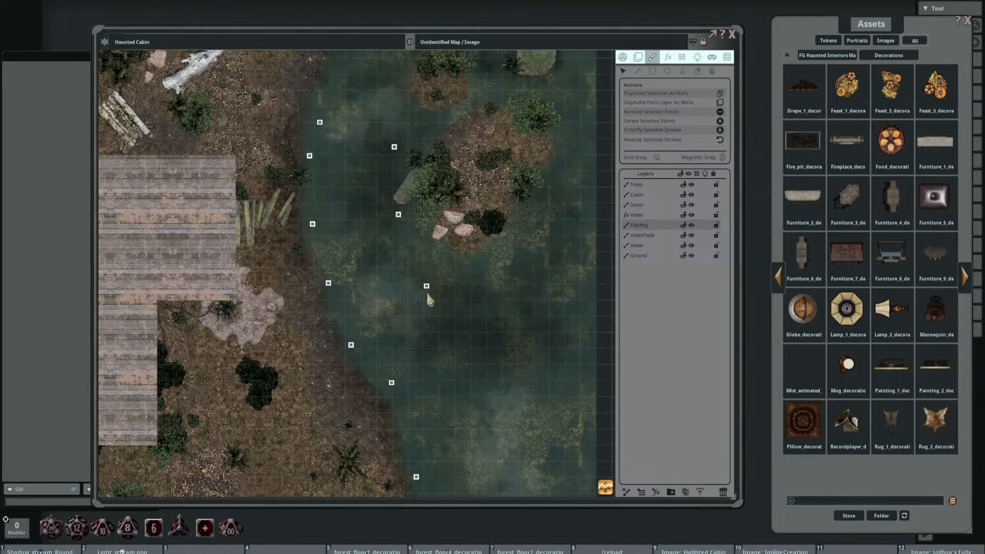
{"action": "key", "text": "Delete"}
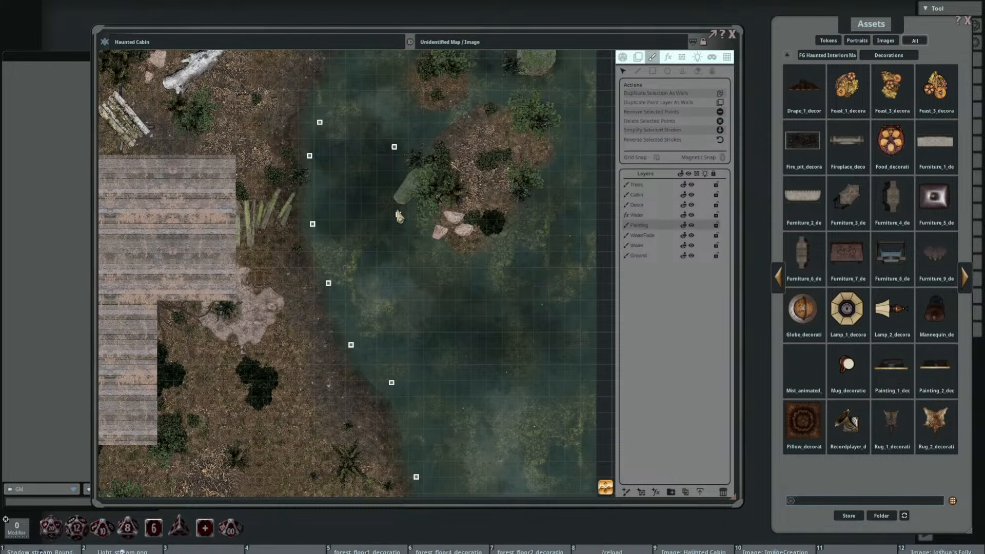
{"action": "mouse_move", "coordinate": [398, 215]}
{"action": "left_mouse_down"}
{"action": "mouse_move", "coordinate": [425, 294]}
{"action": "mouse_move", "coordinate": [426, 282]}
{"action": "left_mouse_up"}
{"action": "left_click_drag", "start_coordinate": [394, 148], "coordinate": [404, 217]}
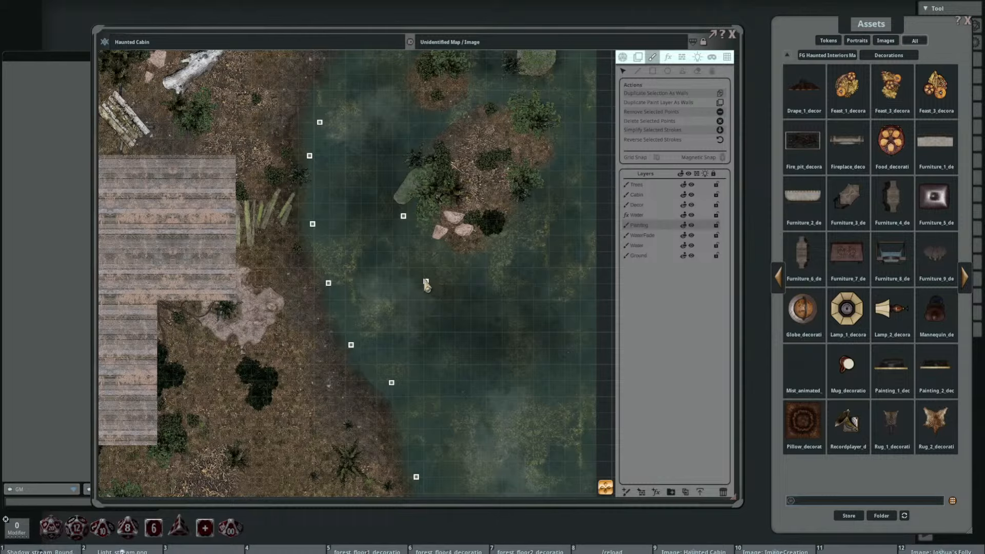
Step: Enlarge the animated mist stamp to 22.0 by 12.4 and stamp it over the lake
{"action": "left_click", "coordinate": [682, 72]}
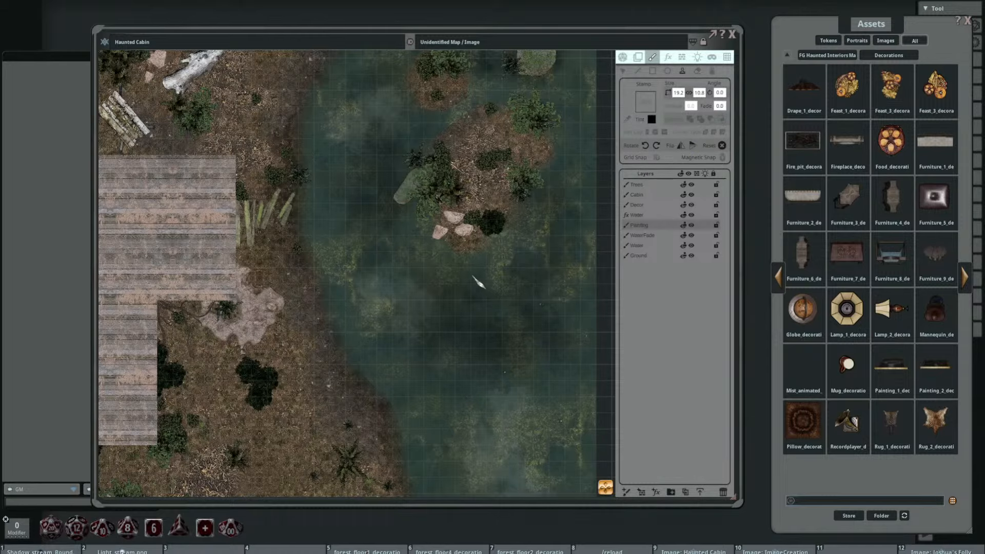
{"action": "left_click_drag", "start_coordinate": [479, 282], "coordinate": [411, 209]}
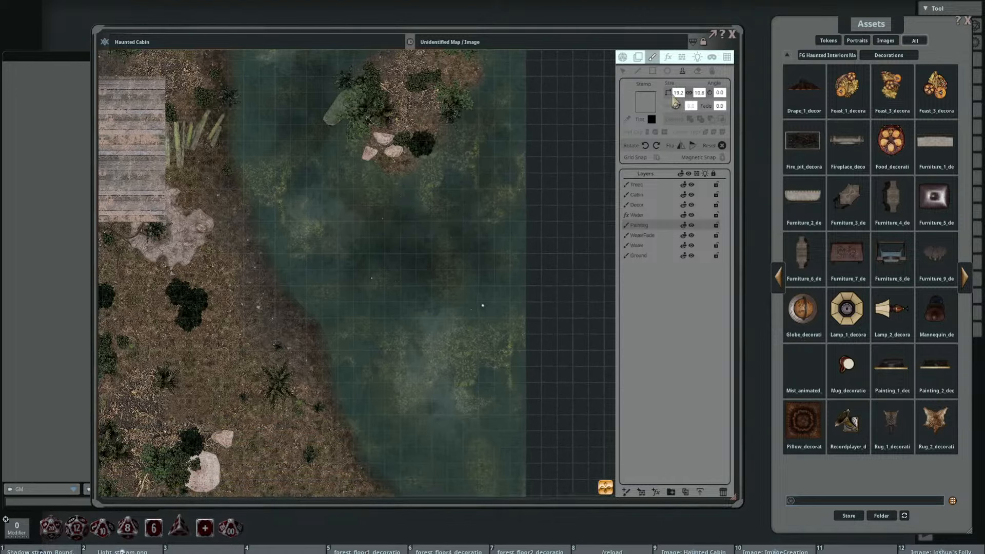
{"action": "left_click_drag", "start_coordinate": [682, 94], "coordinate": [585, 135]}
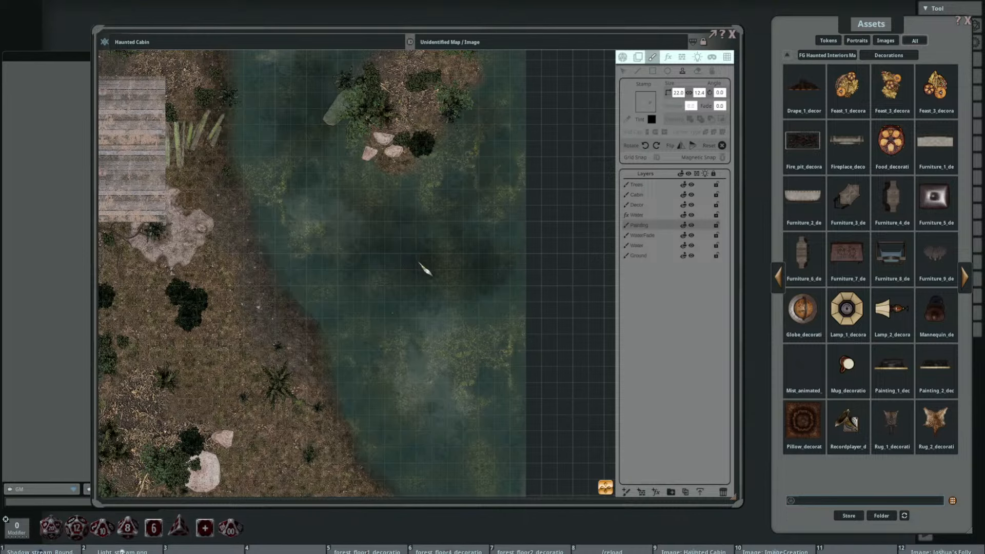
{"action": "left_click_drag", "start_coordinate": [387, 180], "coordinate": [392, 247]}
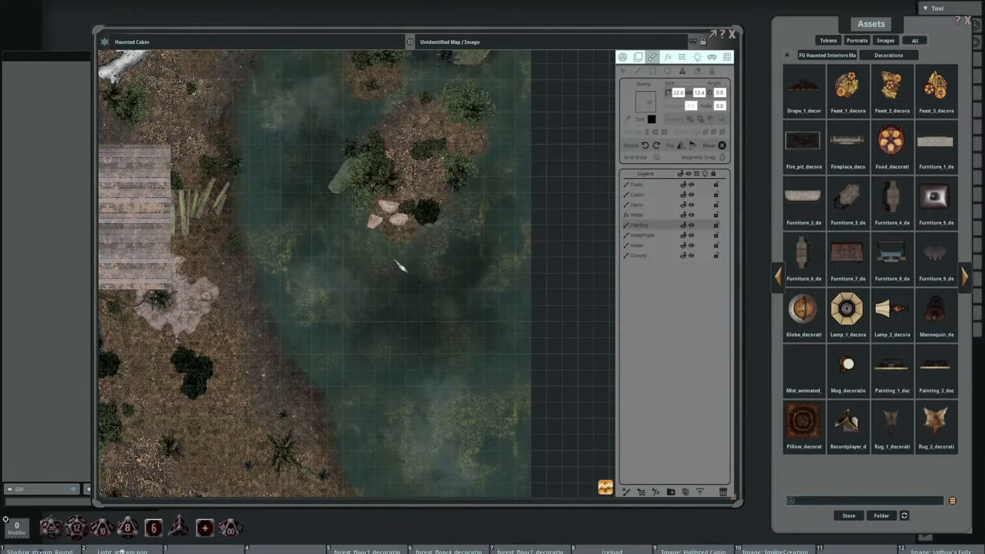
{"action": "left_click_drag", "start_coordinate": [406, 205], "coordinate": [404, 263]}
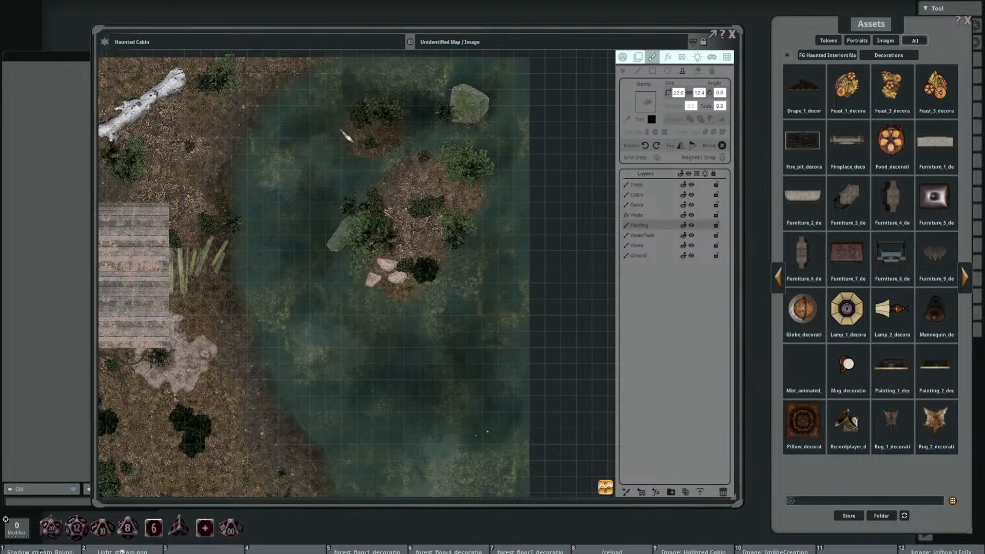
{"action": "left_click_drag", "start_coordinate": [407, 281], "coordinate": [371, 185]}
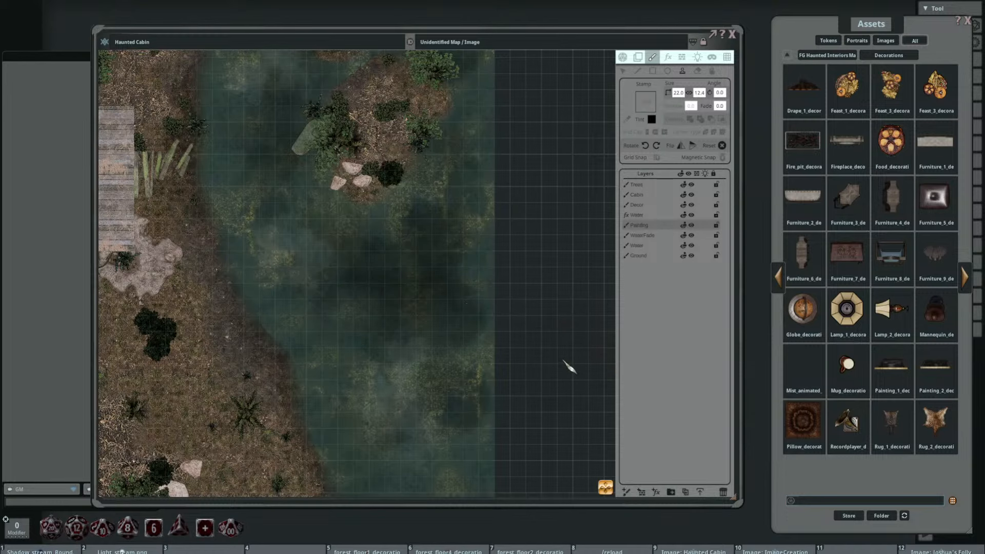
{"action": "scroll", "coordinate": [570, 367], "scroll_direction": "down", "scroll_amount": 2}
{"action": "scroll", "coordinate": [569, 365], "scroll_direction": "up", "scroll_amount": 1}
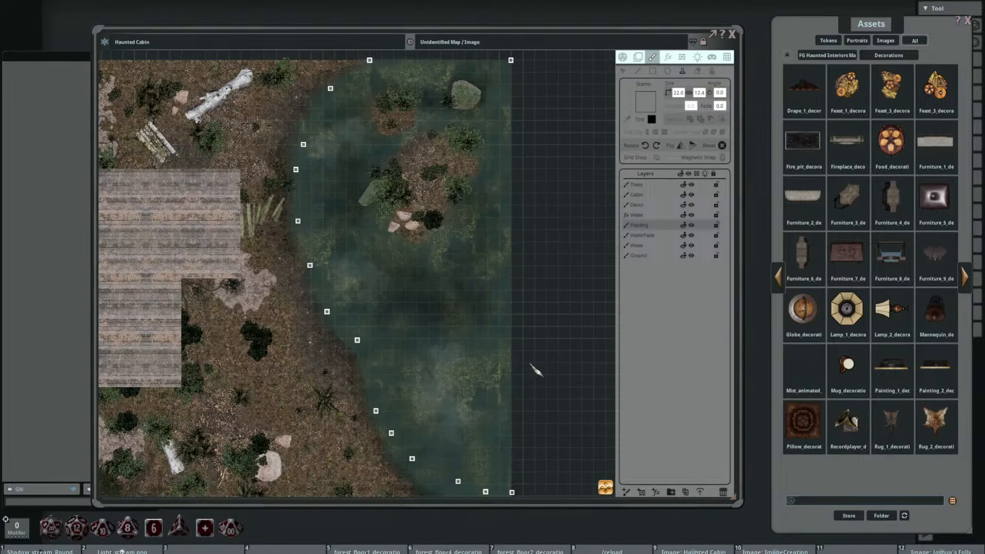
{"action": "left_click_drag", "start_coordinate": [465, 397], "coordinate": [484, 379]}
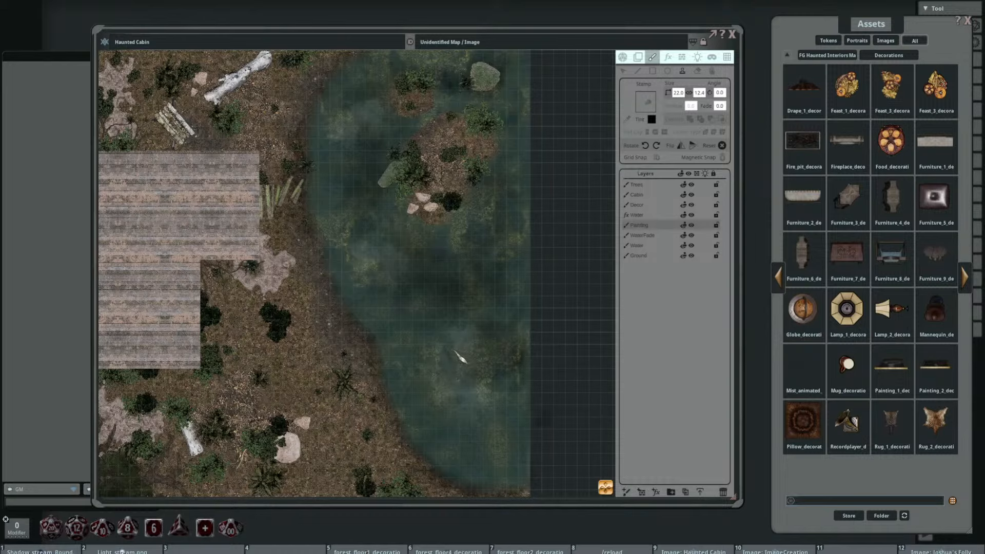
Step: Reposition the mist stamp points, moving the northern one up near the boulder and spreading the southern ones along the lower lake
{"action": "left_click", "coordinate": [623, 72]}
{"action": "left_click_drag", "start_coordinate": [478, 409], "coordinate": [449, 416]}
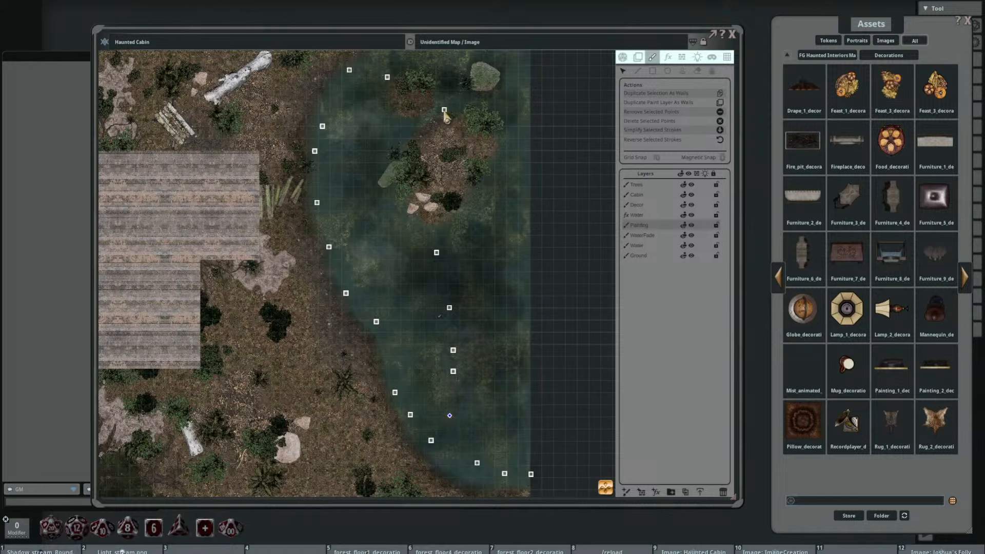
{"action": "left_click_drag", "start_coordinate": [444, 110], "coordinate": [451, 103]}
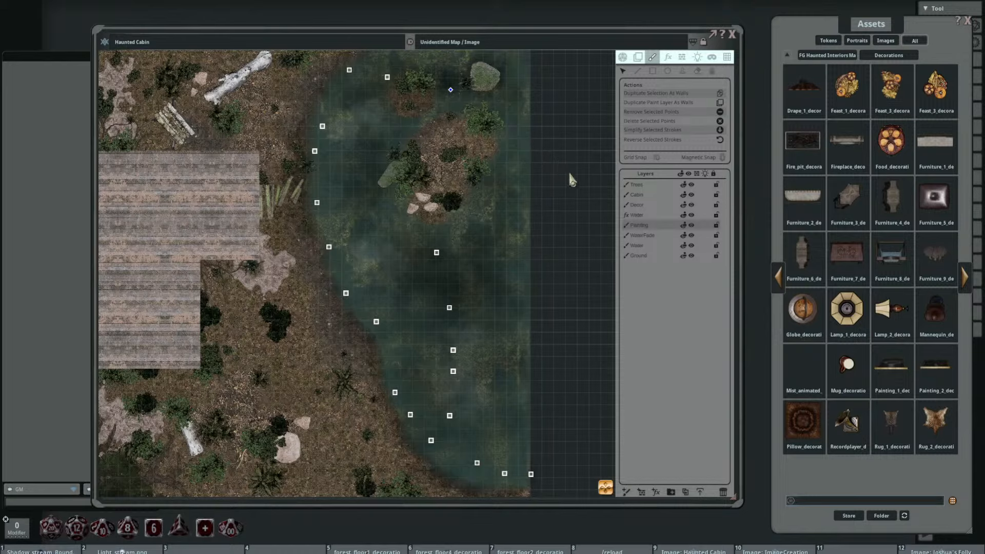
{"action": "left_click_drag", "start_coordinate": [449, 308], "coordinate": [466, 394]}
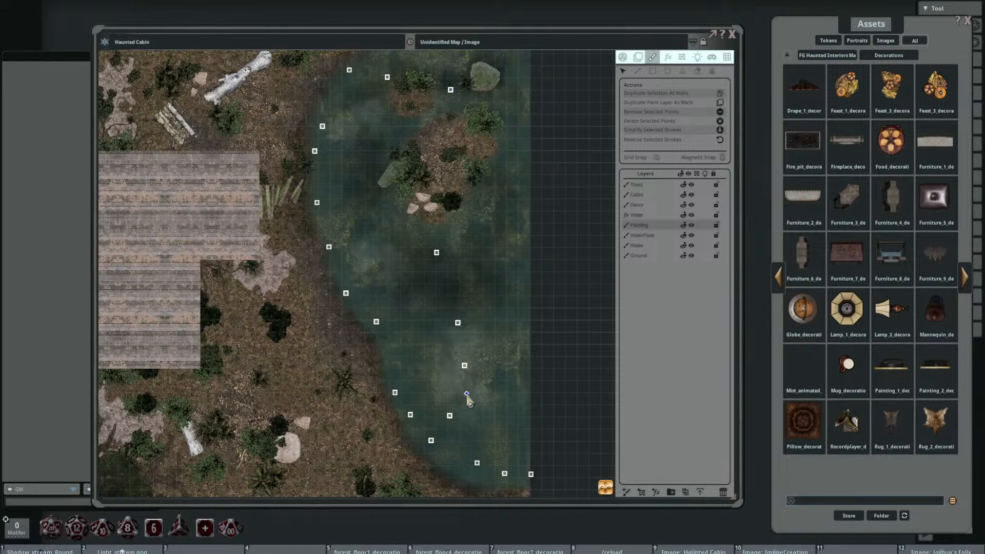
{"action": "left_click_drag", "start_coordinate": [458, 323], "coordinate": [462, 327]}
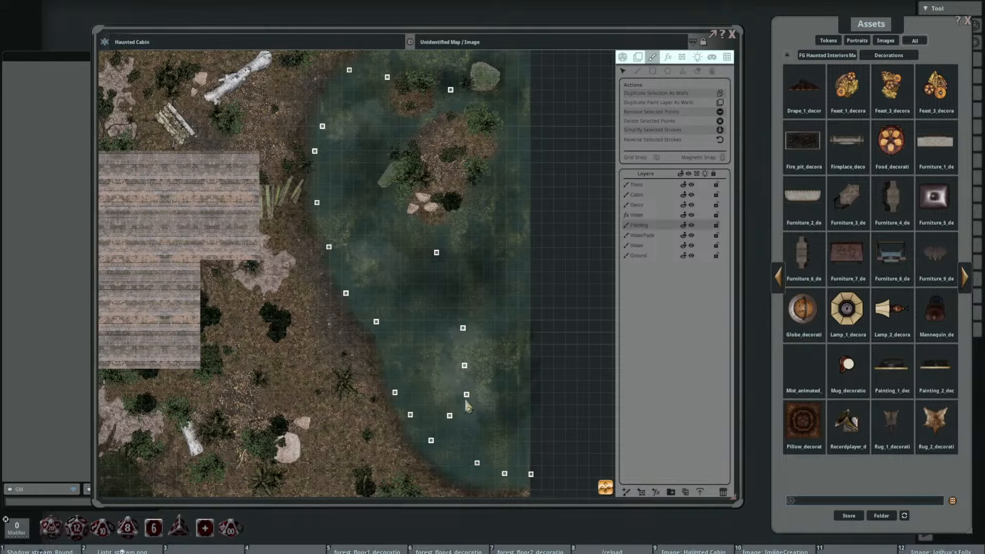
{"action": "mouse_move", "coordinate": [466, 394]}
{"action": "left_mouse_down"}
{"action": "mouse_move", "coordinate": [446, 395]}
{"action": "mouse_move", "coordinate": [450, 362]}
{"action": "left_mouse_up"}
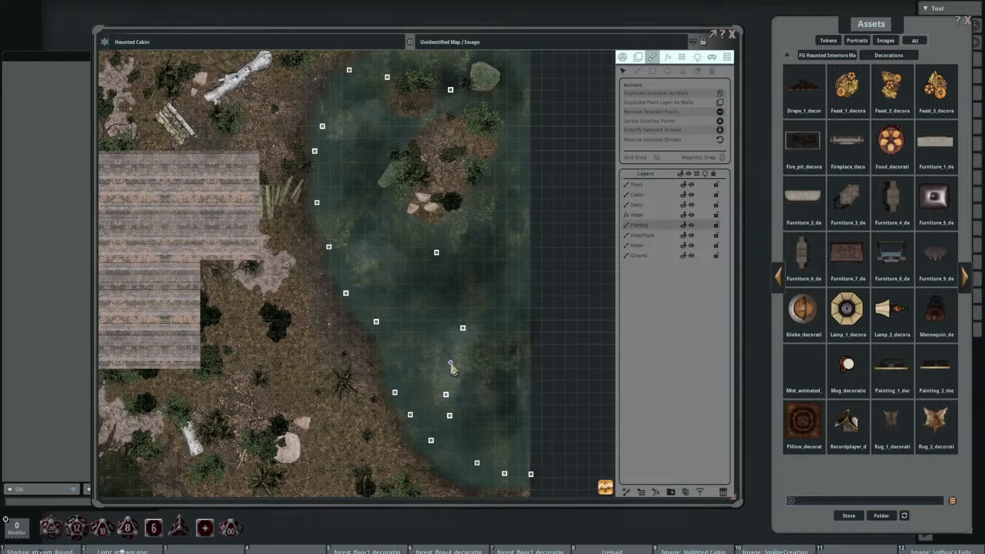
{"action": "left_click_drag", "start_coordinate": [462, 328], "coordinate": [453, 316]}
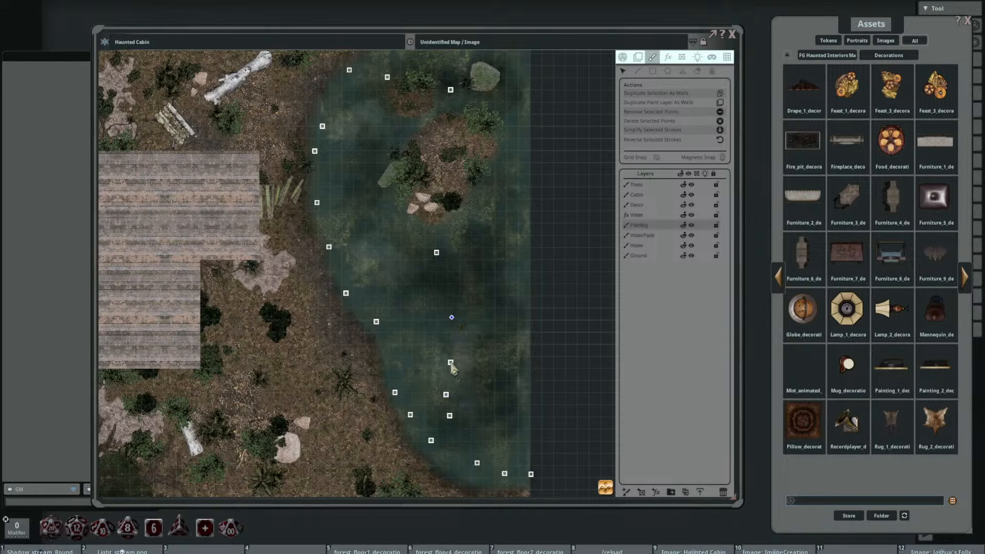
{"action": "left_click_drag", "start_coordinate": [451, 363], "coordinate": [434, 359]}
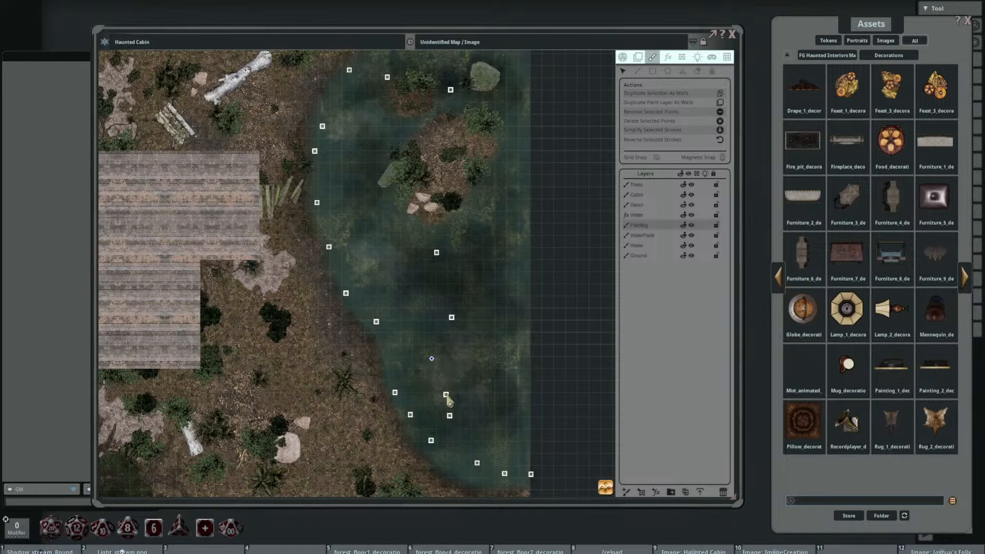
{"action": "mouse_move", "coordinate": [446, 395]}
{"action": "left_mouse_down"}
{"action": "mouse_move", "coordinate": [456, 388]}
{"action": "mouse_move", "coordinate": [457, 422]}
{"action": "left_mouse_up"}
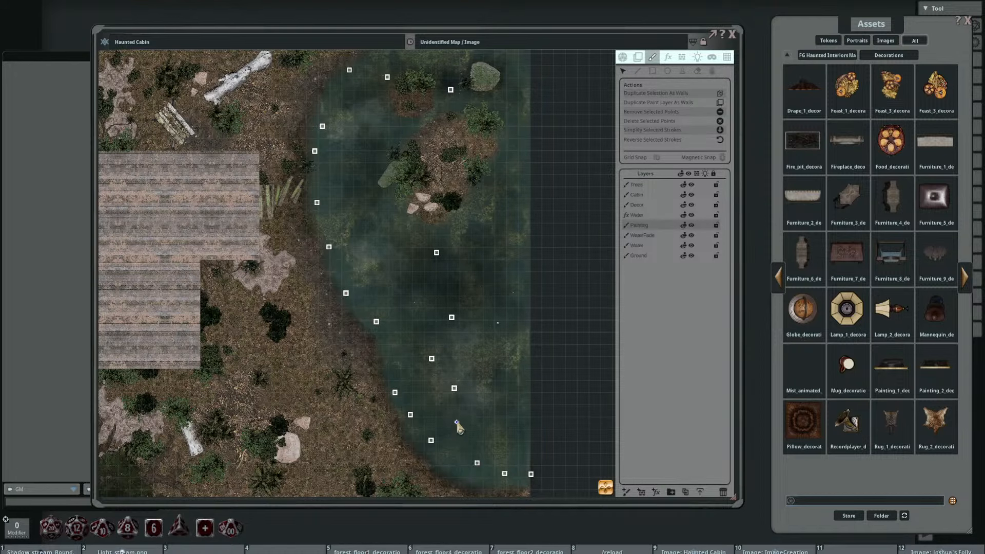
{"action": "scroll", "coordinate": [590, 321], "scroll_direction": "down", "scroll_amount": 1}
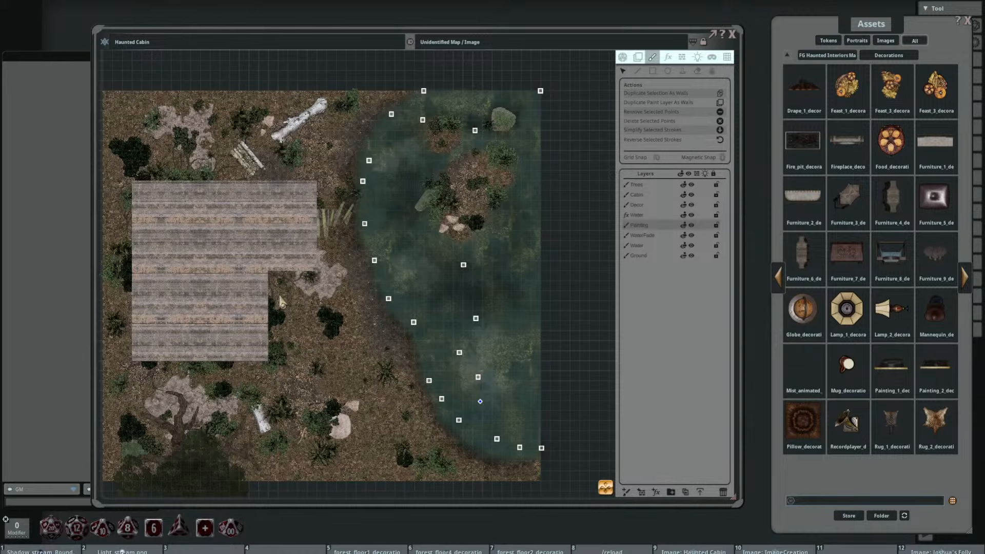
{"action": "left_click_drag", "start_coordinate": [291, 316], "coordinate": [330, 273]}
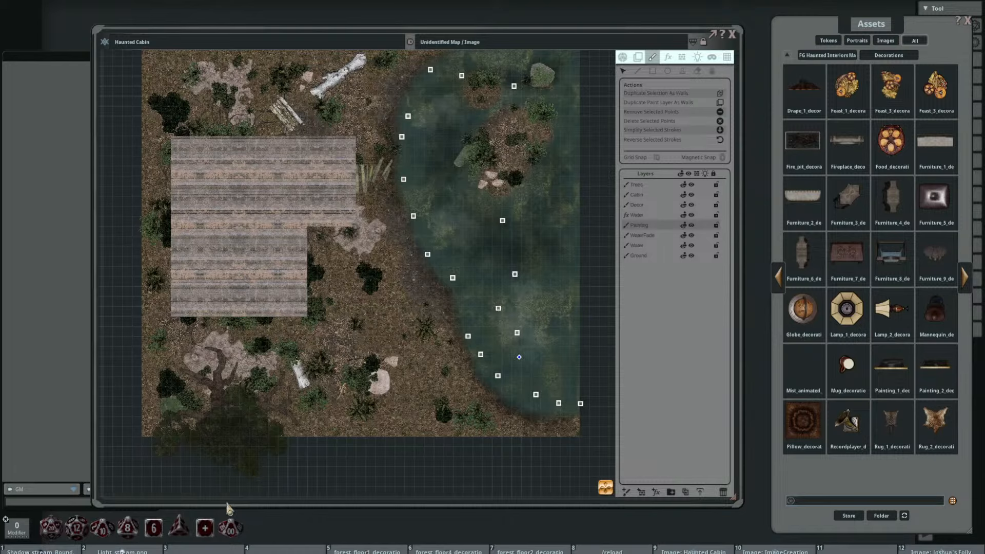
Step: Load Light_stream.png as the paint stamp and tint it dark grey for use as a soft shadow
{"action": "left_click", "coordinate": [683, 72]}
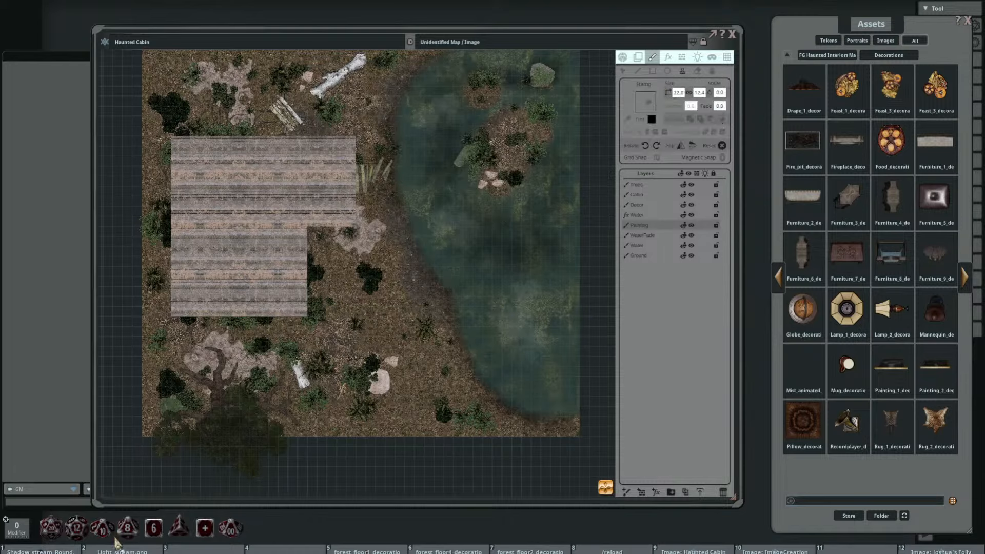
{"action": "left_click", "coordinate": [121, 544]}
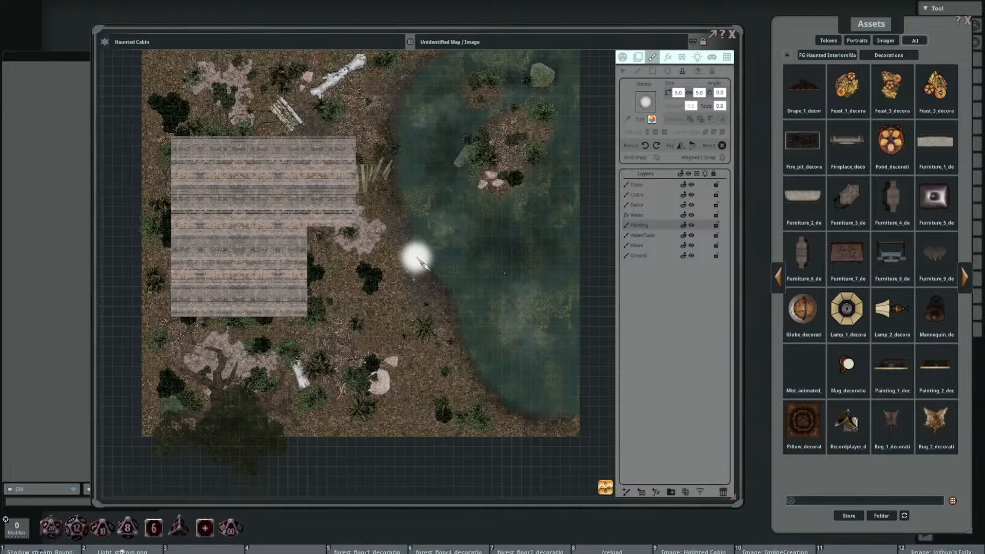
{"action": "scroll", "coordinate": [407, 258], "scroll_direction": "down", "scroll_amount": 10}
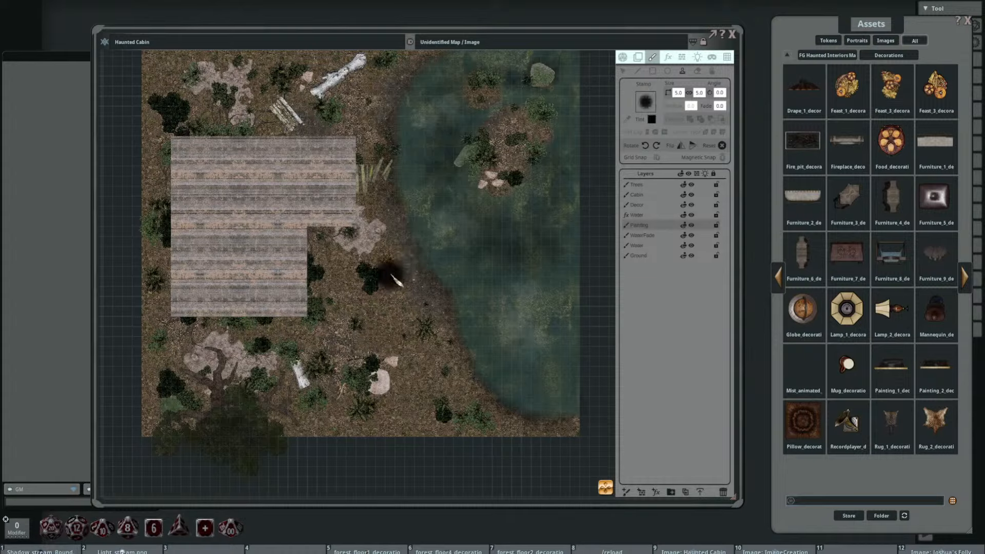
{"action": "scroll", "coordinate": [395, 279], "scroll_direction": "up", "scroll_amount": 3}
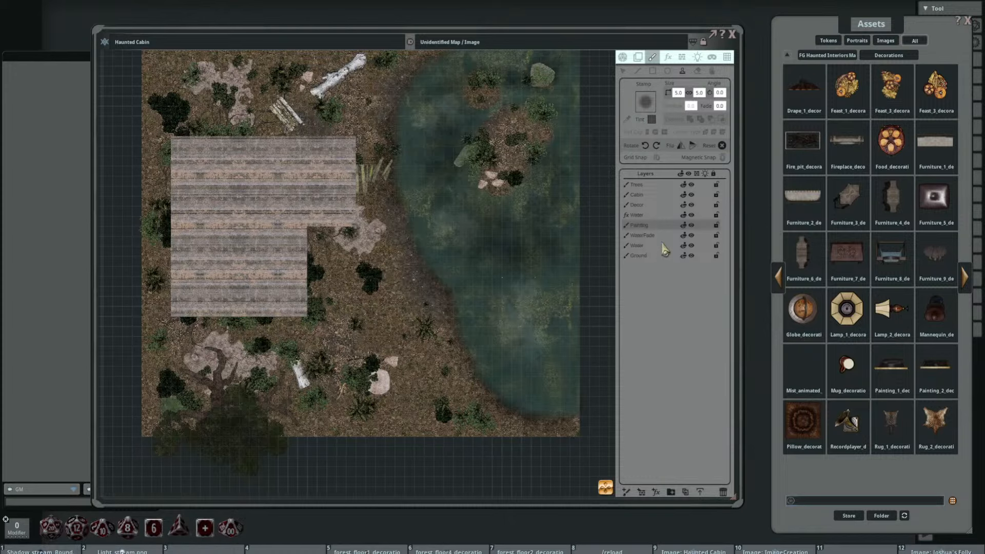
Step: Add a new painting layer directly above the Decor layer for the decoration shadows
{"action": "left_click", "coordinate": [657, 204]}
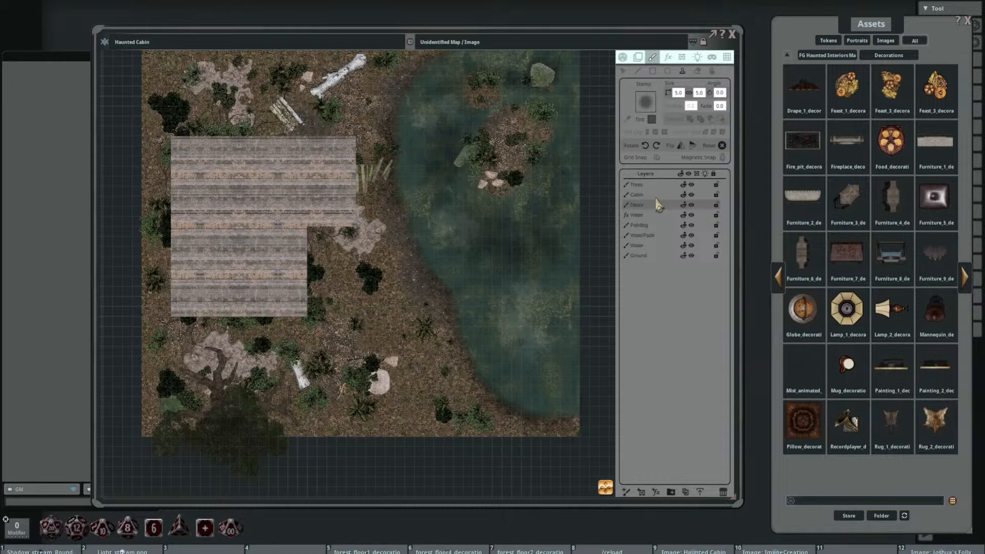
{"action": "left_click", "coordinate": [627, 492]}
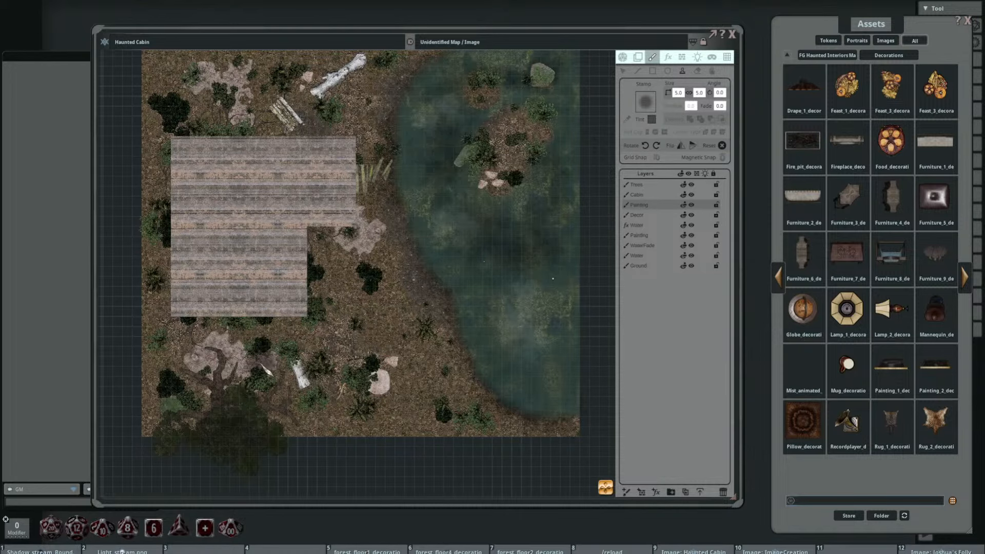
{"action": "scroll", "coordinate": [288, 398], "scroll_direction": "up", "scroll_amount": 3}
{"action": "scroll", "coordinate": [374, 327], "scroll_direction": "up", "scroll_amount": 2}
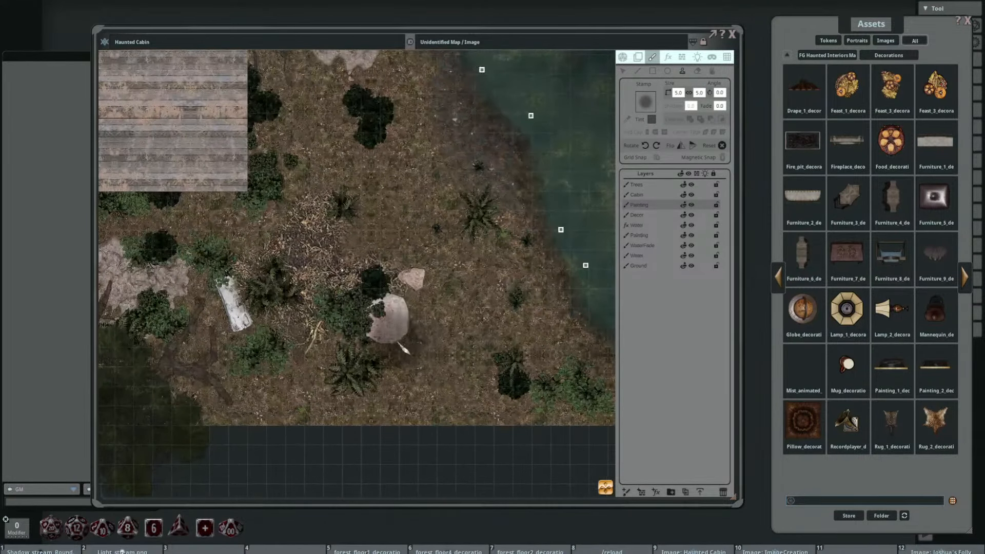
Step: Resize the shadow stamp to 3.2 by 3.2 and shade the boulder, bushes and ferns in the map's southeast
{"action": "left_click", "coordinate": [408, 337]}
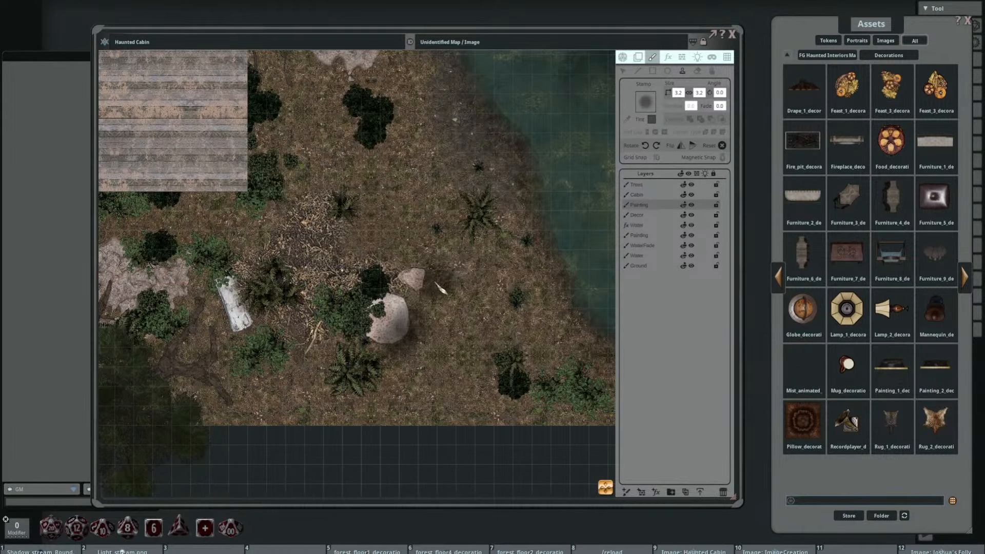
{"action": "mouse_move", "coordinate": [382, 320]}
{"action": "left_mouse_down"}
{"action": "mouse_move", "coordinate": [359, 330]}
{"action": "mouse_move", "coordinate": [392, 304]}
{"action": "mouse_move", "coordinate": [368, 365]}
{"action": "mouse_move", "coordinate": [374, 389]}
{"action": "mouse_move", "coordinate": [364, 389]}
{"action": "mouse_move", "coordinate": [524, 402]}
{"action": "mouse_move", "coordinate": [519, 387]}
{"action": "mouse_move", "coordinate": [598, 404]}
{"action": "mouse_move", "coordinate": [573, 410]}
{"action": "left_mouse_up"}
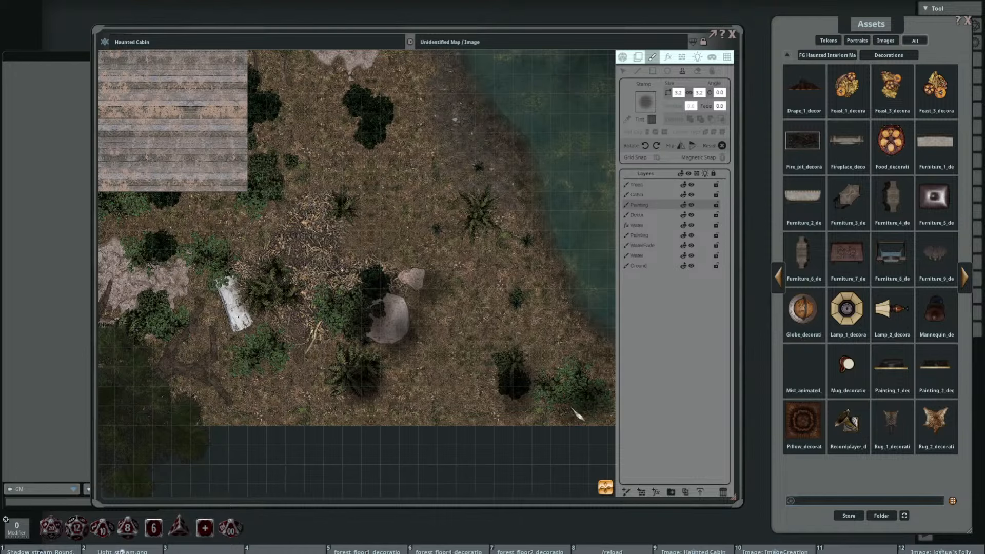
{"action": "left_click", "coordinate": [487, 215]}
{"action": "left_click_drag", "start_coordinate": [410, 251], "coordinate": [427, 328]}
{"action": "mouse_move", "coordinate": [402, 206]}
{"action": "left_mouse_down"}
{"action": "mouse_move", "coordinate": [399, 219]}
{"action": "mouse_move", "coordinate": [408, 193]}
{"action": "left_mouse_up"}
{"action": "left_click", "coordinate": [357, 111]}
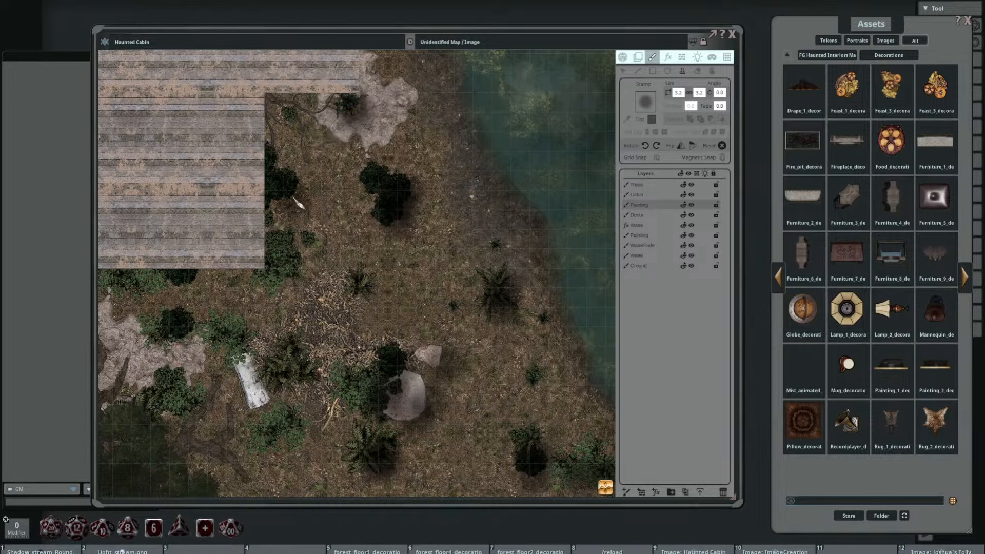
Step: Stamp soft shadows on the bushes east of the cabin's lower wing and the plants around the southern white log
{"action": "mouse_move", "coordinate": [298, 204]}
{"action": "left_mouse_down"}
{"action": "mouse_move", "coordinate": [280, 216]}
{"action": "mouse_move", "coordinate": [292, 291]}
{"action": "left_mouse_up"}
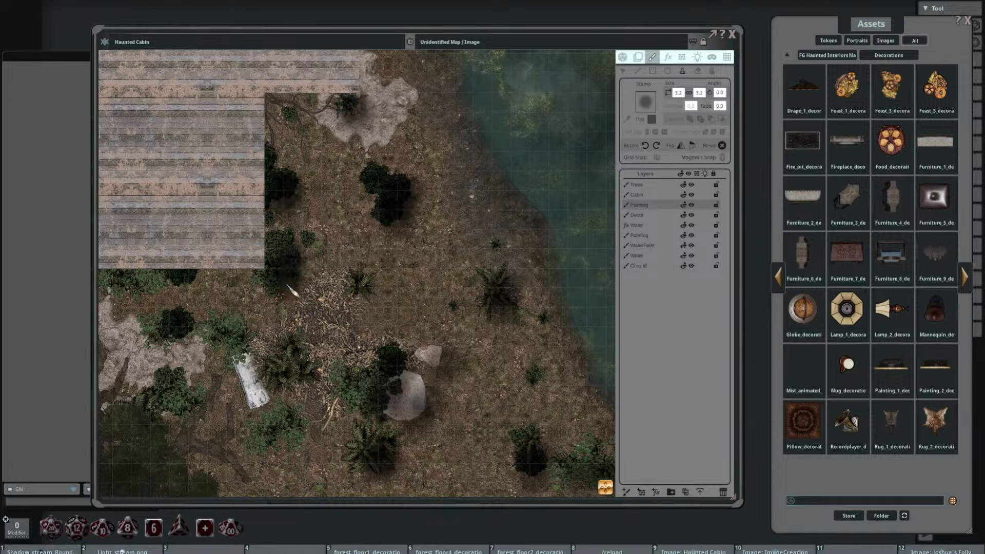
{"action": "left_click", "coordinate": [299, 253]}
{"action": "left_click", "coordinate": [298, 379]}
{"action": "left_click", "coordinate": [281, 378]}
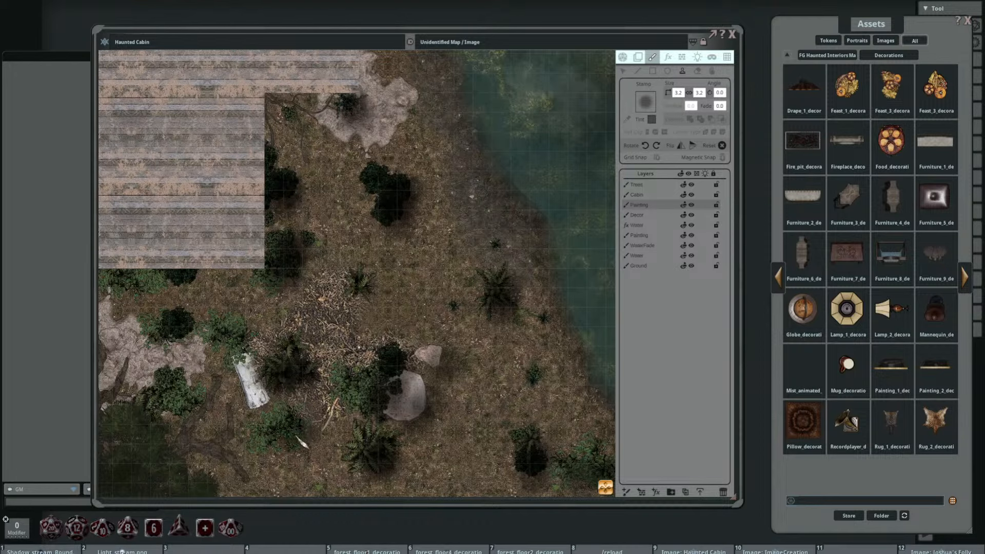
{"action": "left_click", "coordinate": [276, 445]}
{"action": "left_click", "coordinate": [381, 463]}
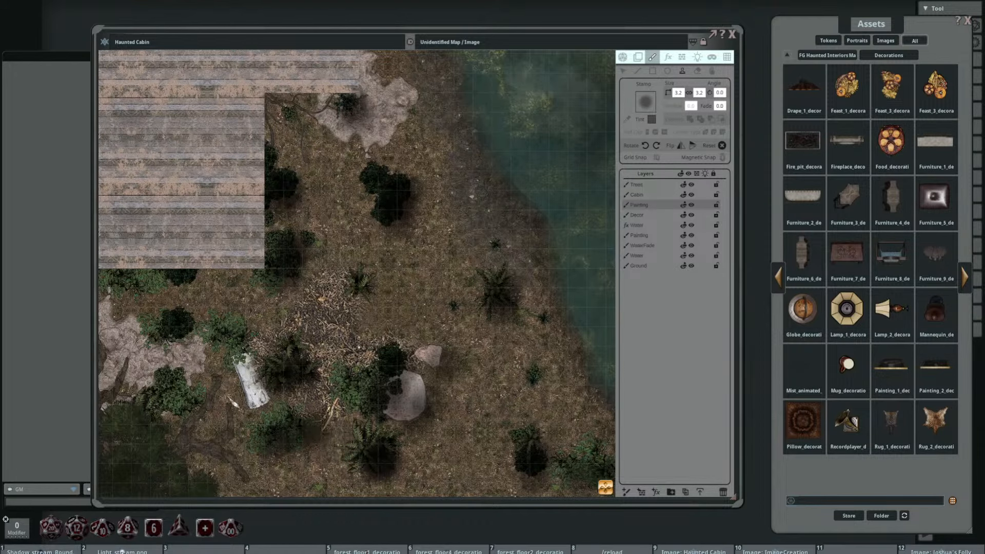
Step: Stamp soft shadows beneath the bushes between the tree roots and the southern white log
{"action": "left_click_drag", "start_coordinate": [219, 418], "coordinate": [434, 360]}
{"action": "left_click", "coordinate": [406, 351]}
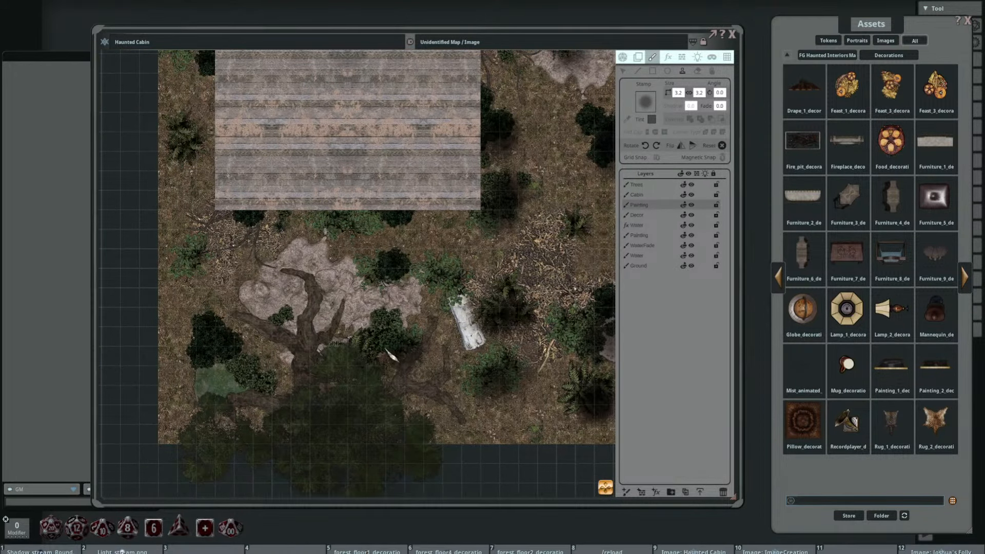
{"action": "left_click", "coordinate": [404, 312]}
{"action": "left_click", "coordinate": [402, 280]}
{"action": "left_click", "coordinate": [450, 288]}
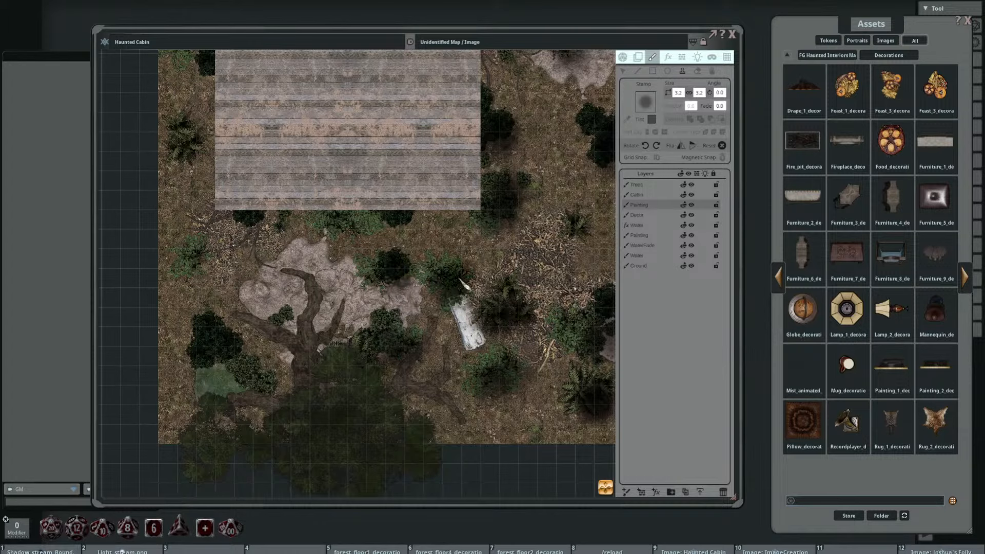
{"action": "left_click", "coordinate": [394, 291]}
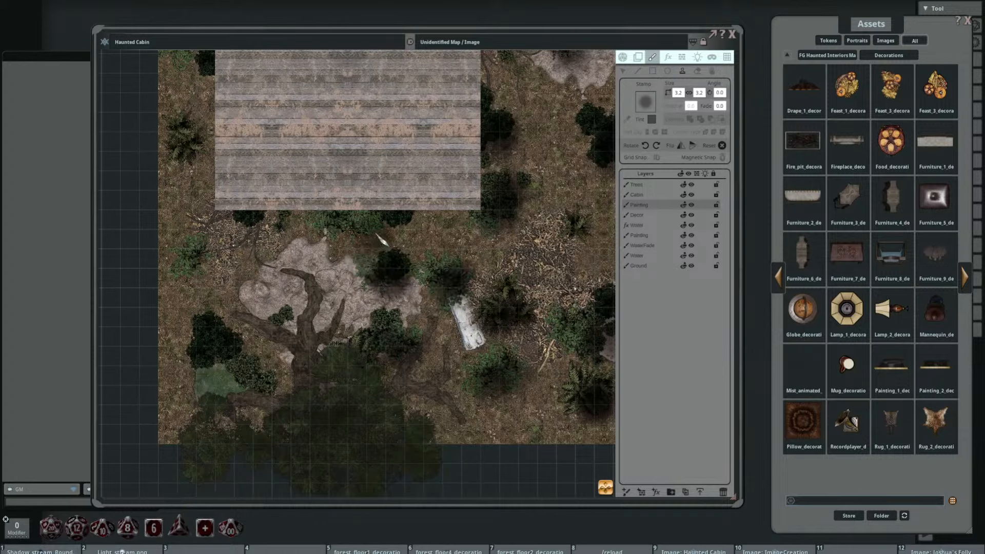
Step: Stamp soft shadows on the bushes along the cabin's south wall and the plants in the map's southwest
{"action": "left_click", "coordinate": [394, 230]}
{"action": "left_click", "coordinate": [347, 234]}
{"action": "left_click", "coordinate": [333, 235]}
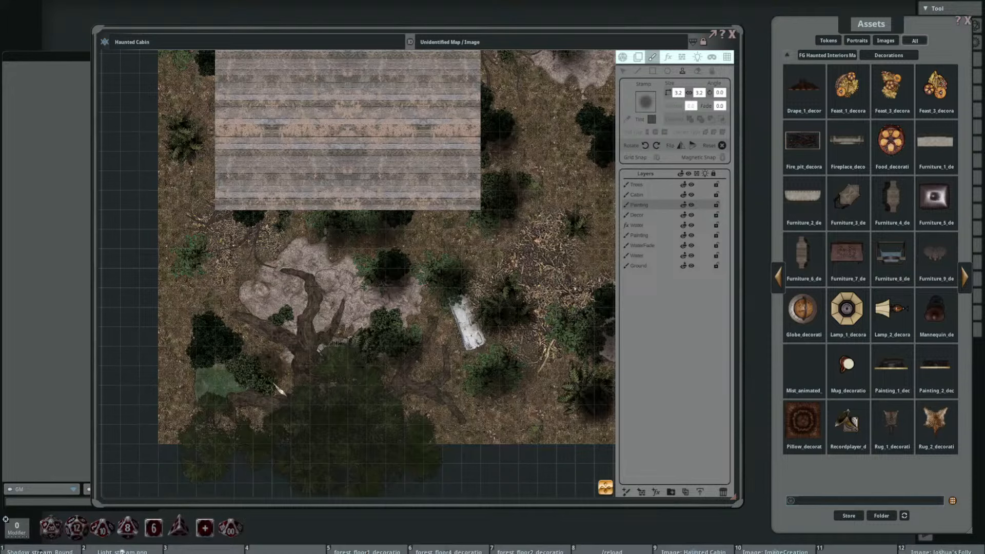
{"action": "left_click", "coordinate": [270, 389]}
{"action": "left_click", "coordinate": [220, 364]}
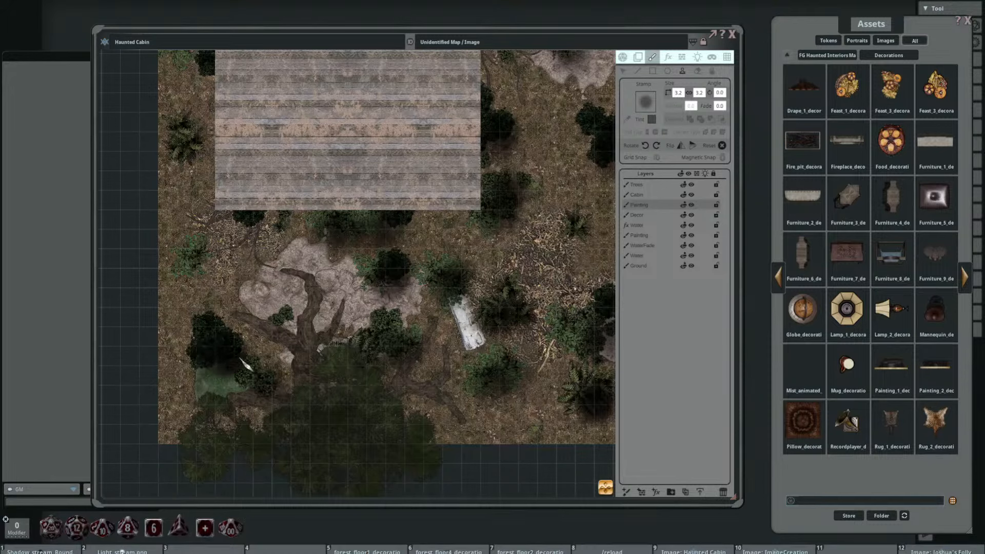
{"action": "left_click", "coordinate": [201, 264]}
{"action": "left_click", "coordinate": [202, 154]}
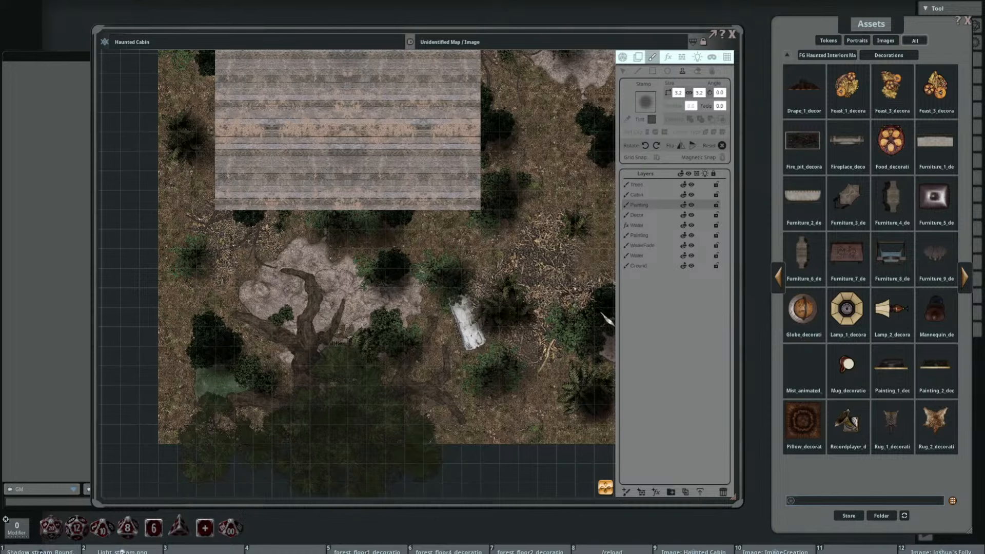
Step: Stamp soft shadows on the bushes and the log pile north of the cabin
{"action": "scroll", "coordinate": [472, 280], "scroll_direction": "down", "scroll_amount": 5}
{"action": "left_click_drag", "start_coordinate": [558, 161], "coordinate": [500, 299]}
{"action": "scroll", "coordinate": [500, 299], "scroll_direction": "up", "scroll_amount": 1}
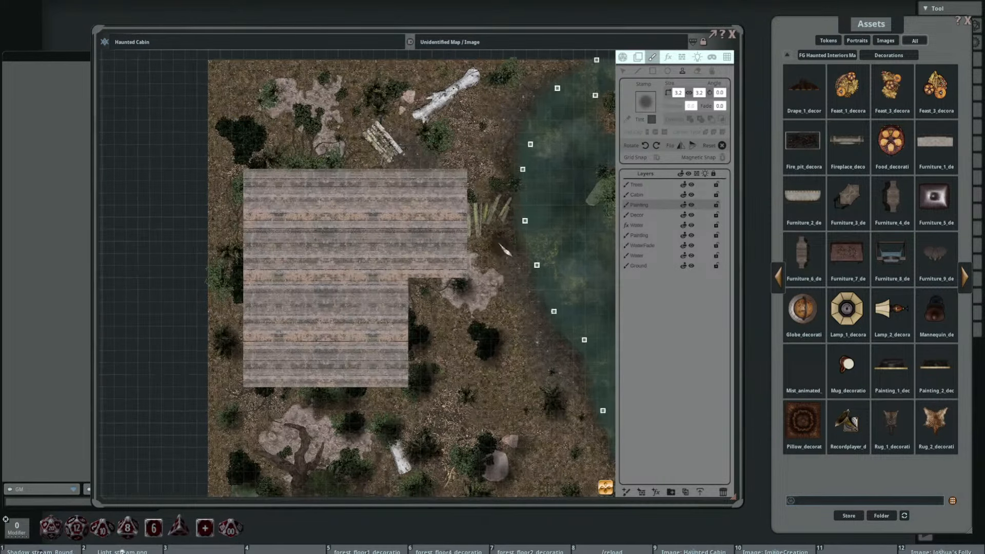
{"action": "left_click_drag", "start_coordinate": [470, 226], "coordinate": [507, 318]}
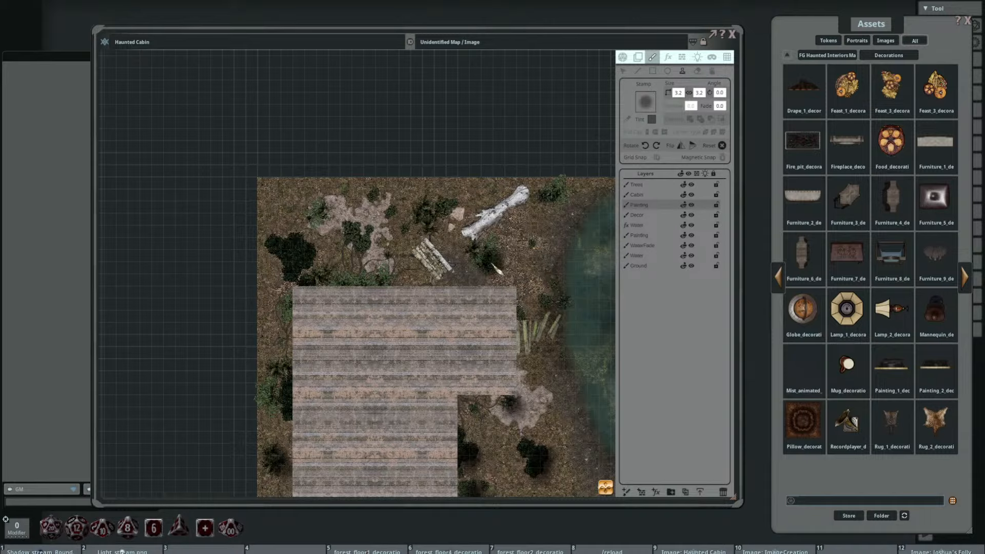
{"action": "left_click", "coordinate": [438, 221]}
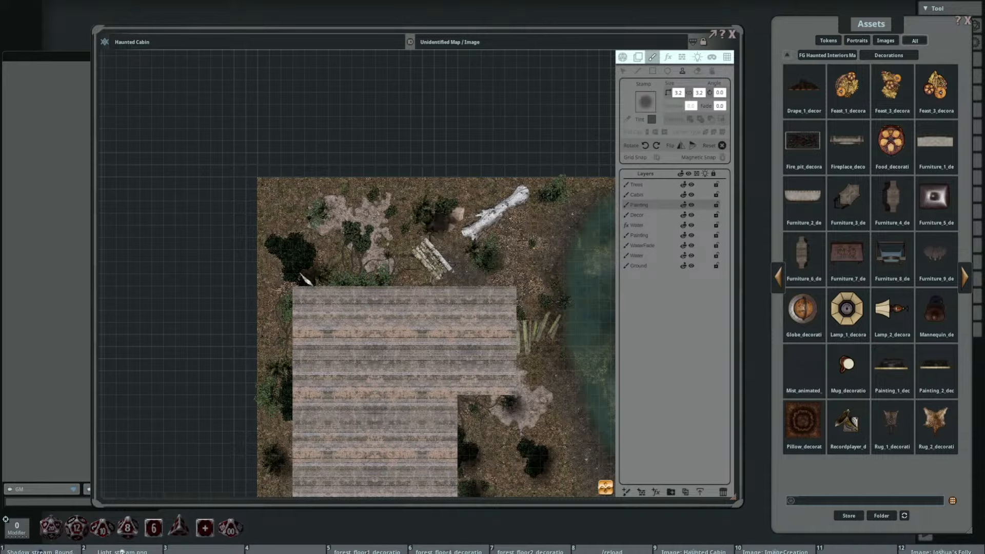
{"action": "left_click", "coordinate": [313, 263]}
{"action": "left_click", "coordinate": [361, 243]}
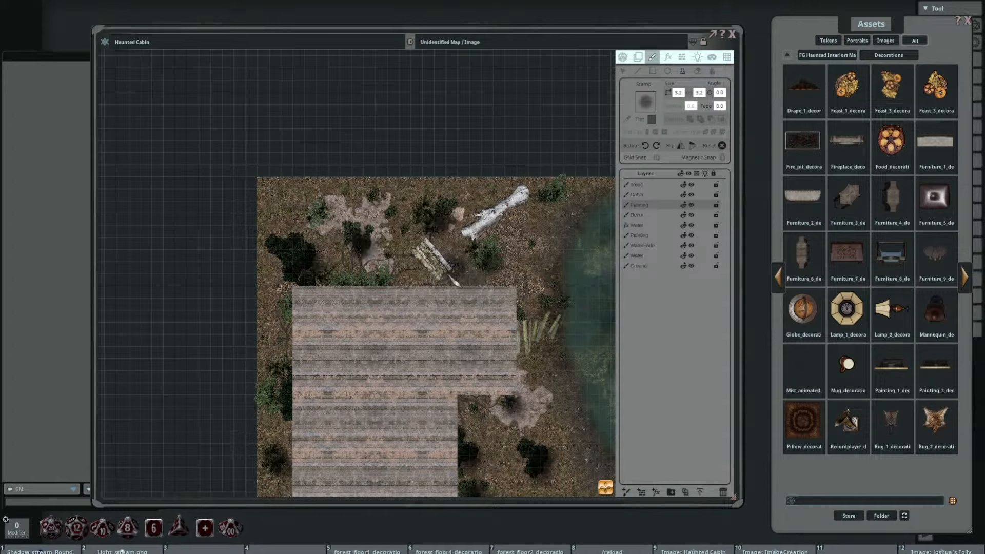
{"action": "left_click", "coordinate": [451, 279]}
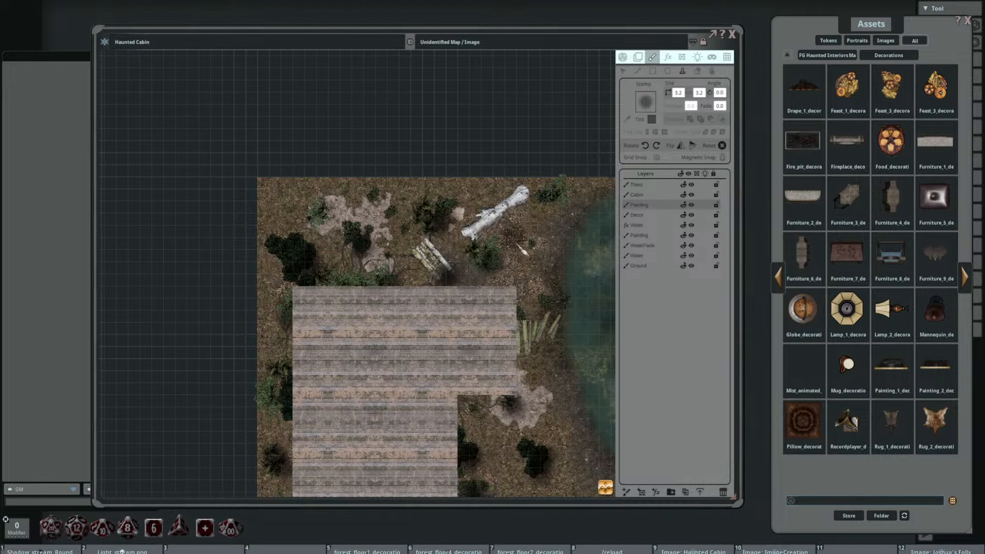
Step: Soften the new shadow layer by lowering its tint alpha to 193
{"action": "left_click_drag", "start_coordinate": [544, 342], "coordinate": [315, 275]}
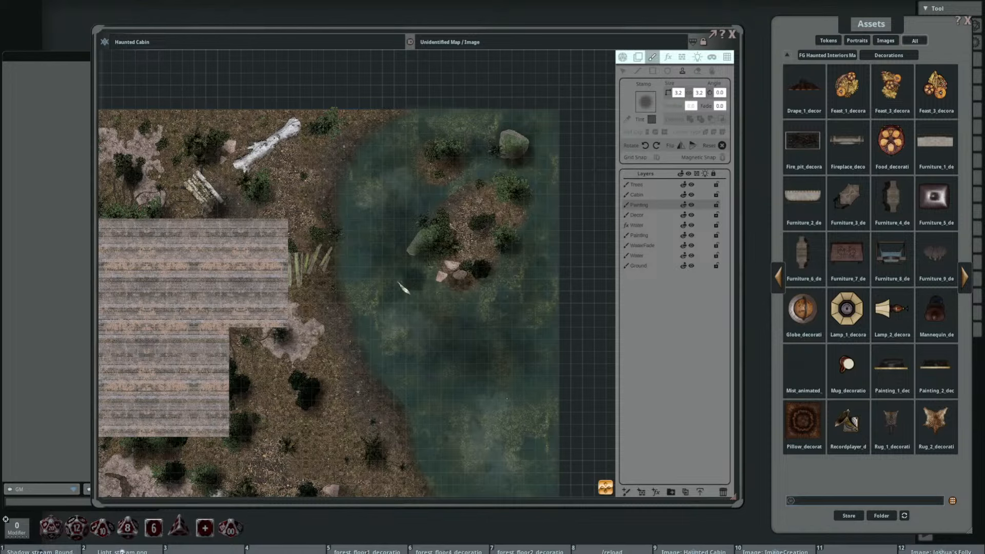
{"action": "scroll", "coordinate": [405, 285], "scroll_direction": "down", "scroll_amount": 4}
{"action": "scroll", "coordinate": [436, 278], "scroll_direction": "up", "scroll_amount": 2}
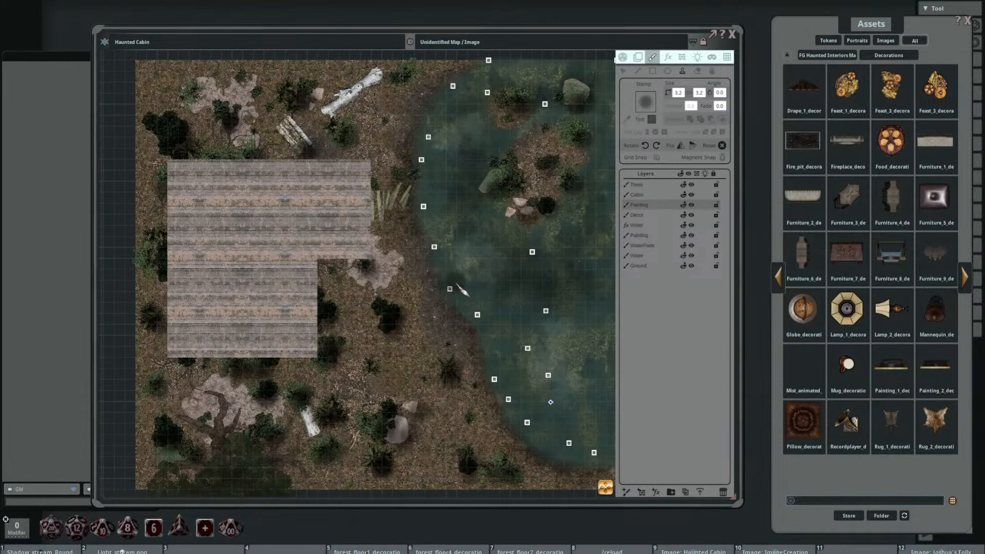
{"action": "left_click_drag", "start_coordinate": [488, 320], "coordinate": [493, 270]}
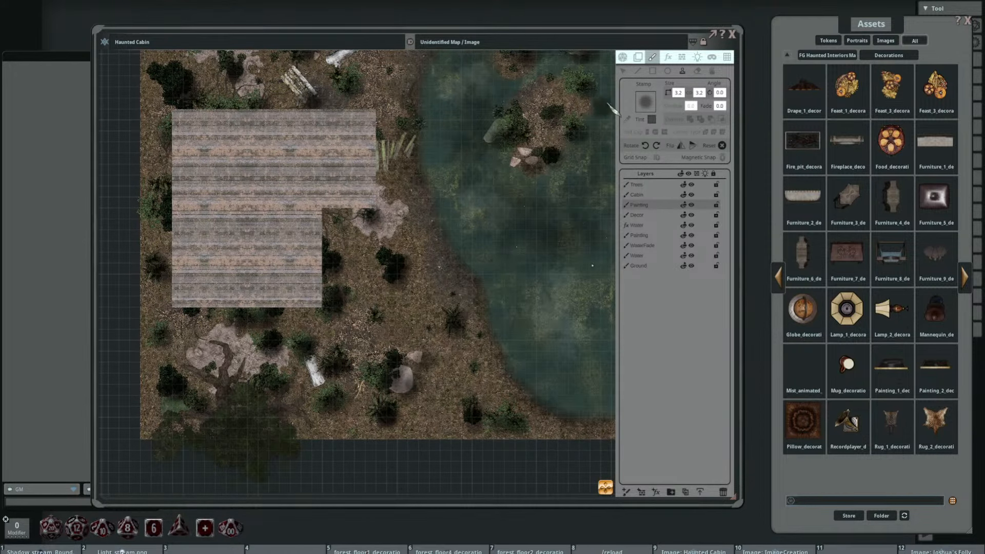
{"action": "left_click", "coordinate": [638, 57]}
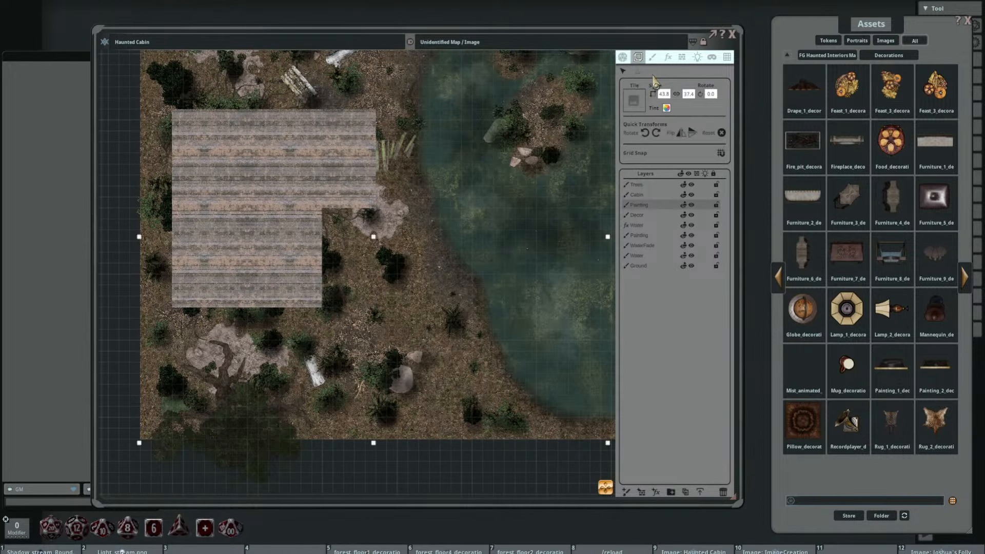
{"action": "left_click", "coordinate": [666, 108]}
{"action": "left_click_drag", "start_coordinate": [506, 322], "coordinate": [501, 323]}
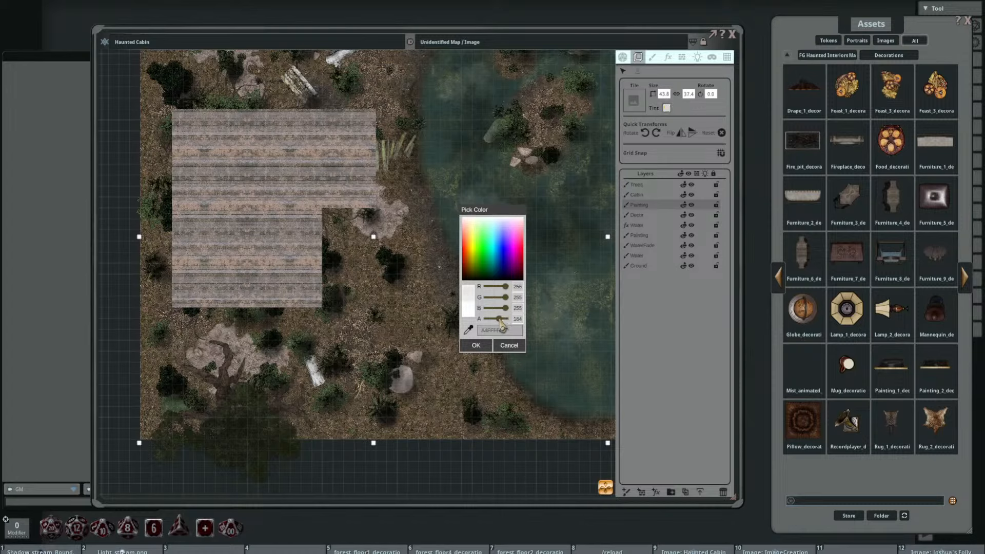
{"action": "left_click", "coordinate": [484, 348]}
Step: Reshape the shadow stamp to 5.0 by 1.0 and rotate it to 325.0 to match the white log north of the cabin
{"action": "left_click", "coordinate": [652, 57]}
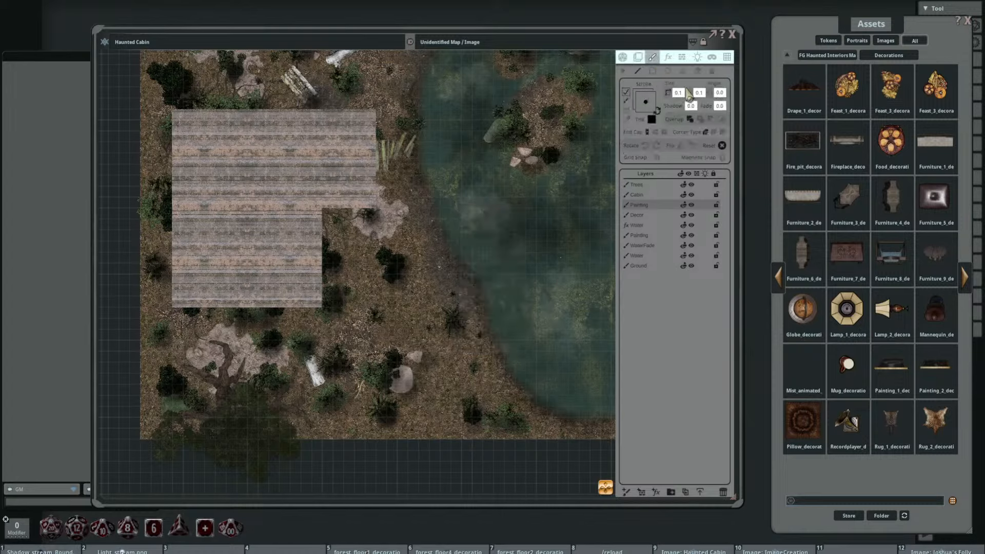
{"action": "left_click", "coordinate": [682, 71]}
{"action": "left_click_drag", "start_coordinate": [335, 358], "coordinate": [418, 286]}
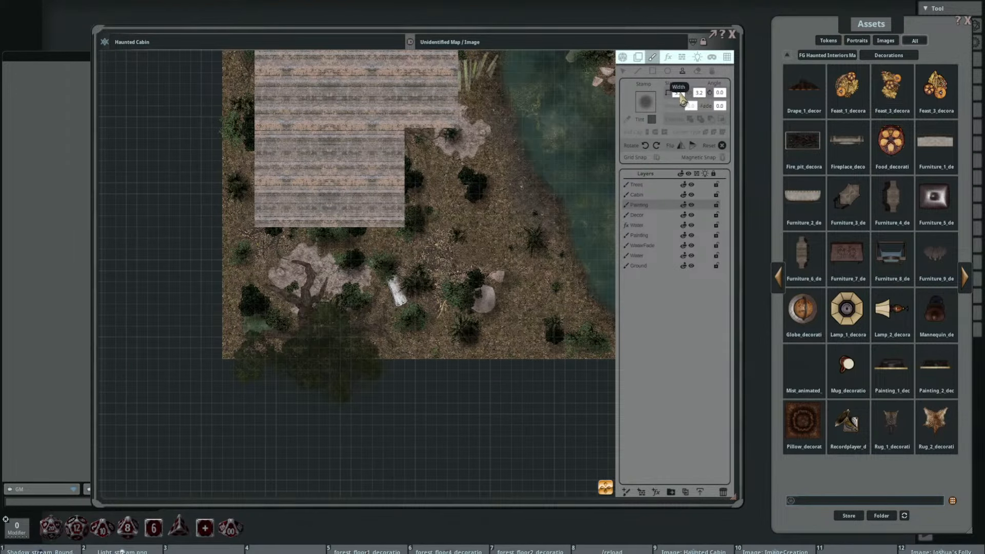
{"action": "left_click", "coordinate": [679, 94]}
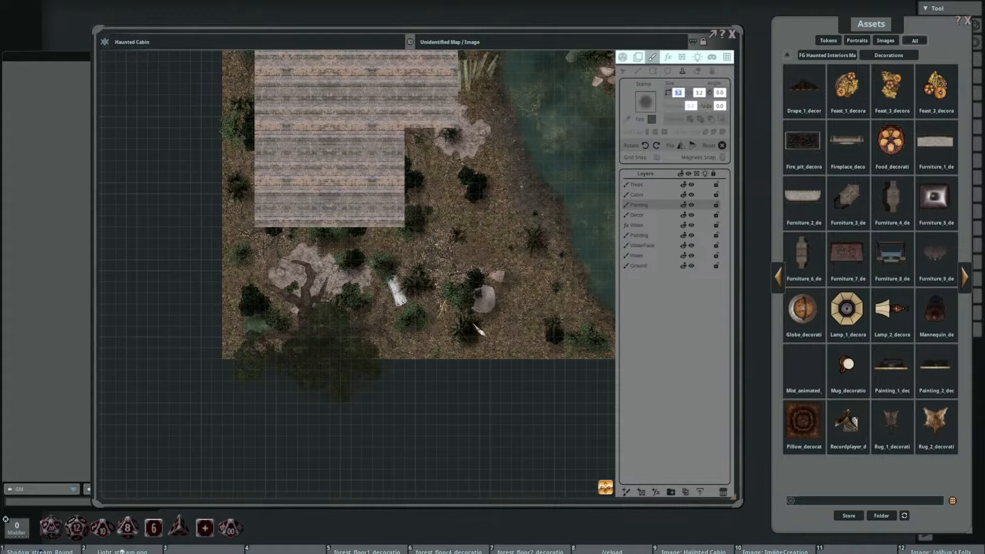
{"action": "type", "text": "5"}
{"action": "left_click_drag", "start_coordinate": [512, 222], "coordinate": [449, 404]}
{"action": "scroll", "coordinate": [380, 179], "scroll_direction": "down", "scroll_amount": 5, "text": "shift"}
{"action": "scroll", "coordinate": [374, 152], "scroll_direction": "down", "scroll_amount": 2, "text": "shift"}
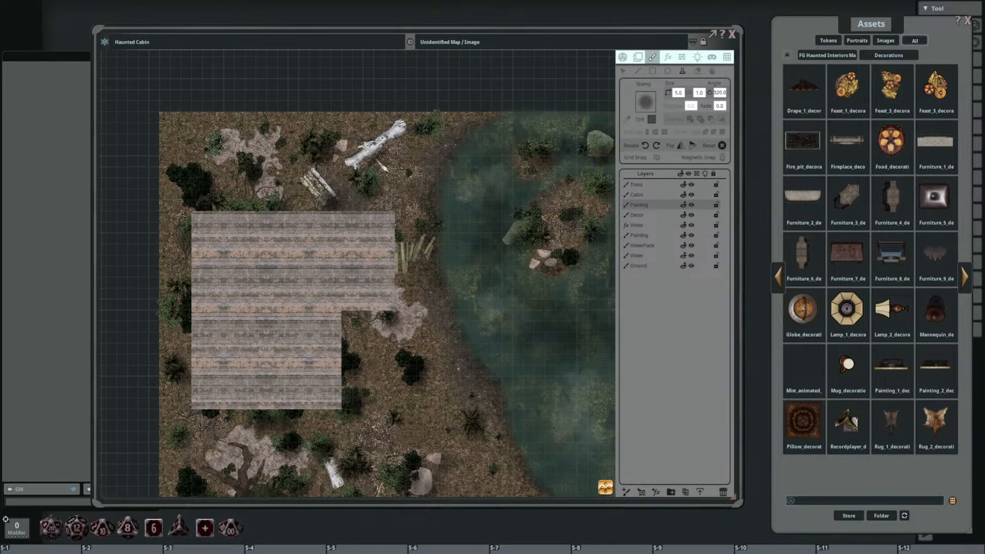
{"action": "scroll", "coordinate": [374, 153], "scroll_direction": "up", "scroll_amount": 1}
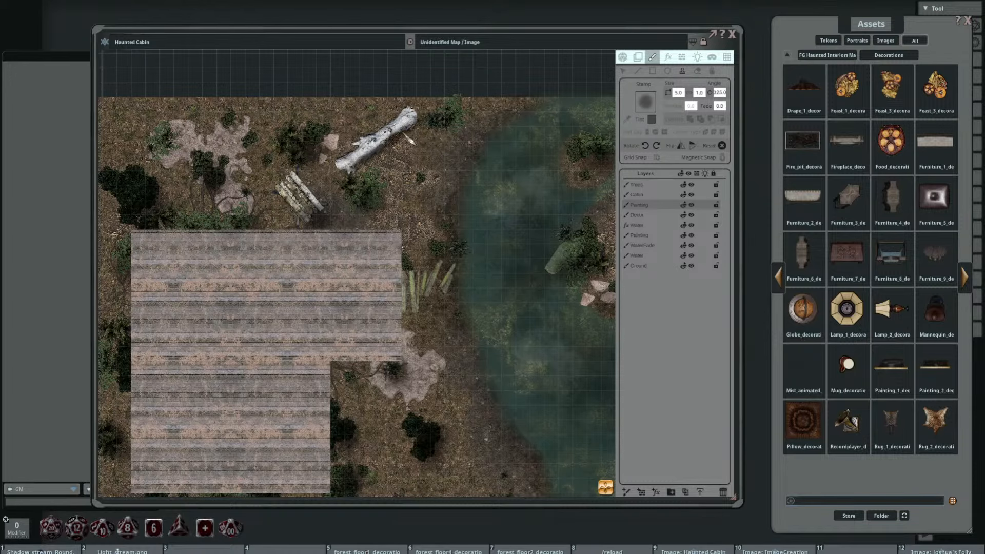
Step: Enlarge the shadow stamp to 7.0 by 2.0 and rotate it to 275.0 near the cabin's southern end
{"action": "left_click_drag", "start_coordinate": [446, 299], "coordinate": [452, 277]}
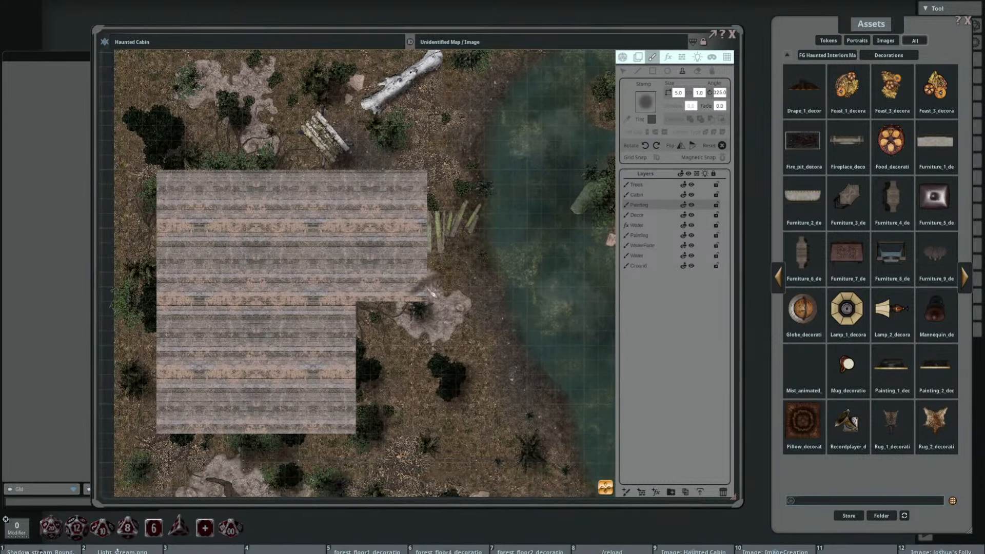
{"action": "left_click_drag", "start_coordinate": [435, 336], "coordinate": [414, 165]}
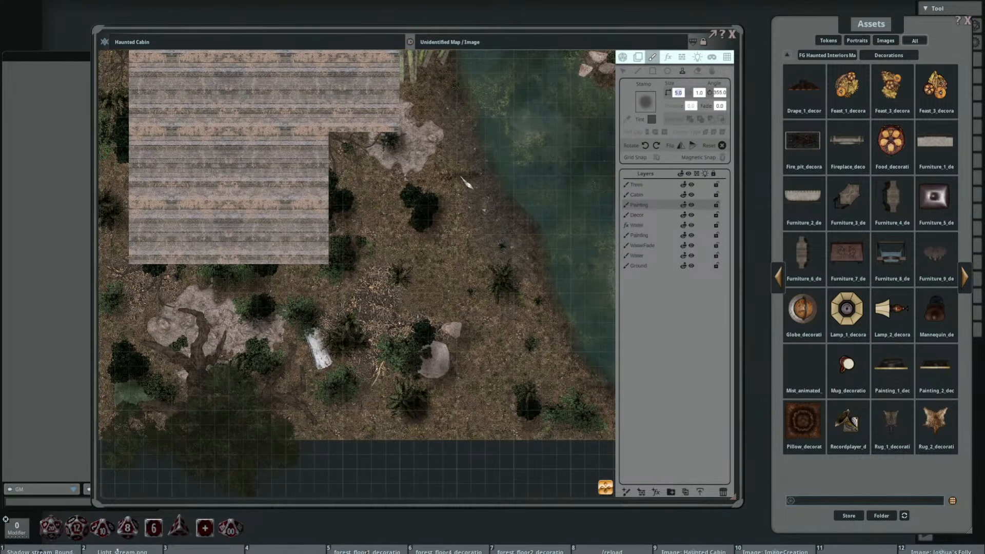
{"action": "type", "text": "7"}
{"action": "key", "text": "Return"}
{"action": "type", "text": "2"}
{"action": "key", "text": "Return"}
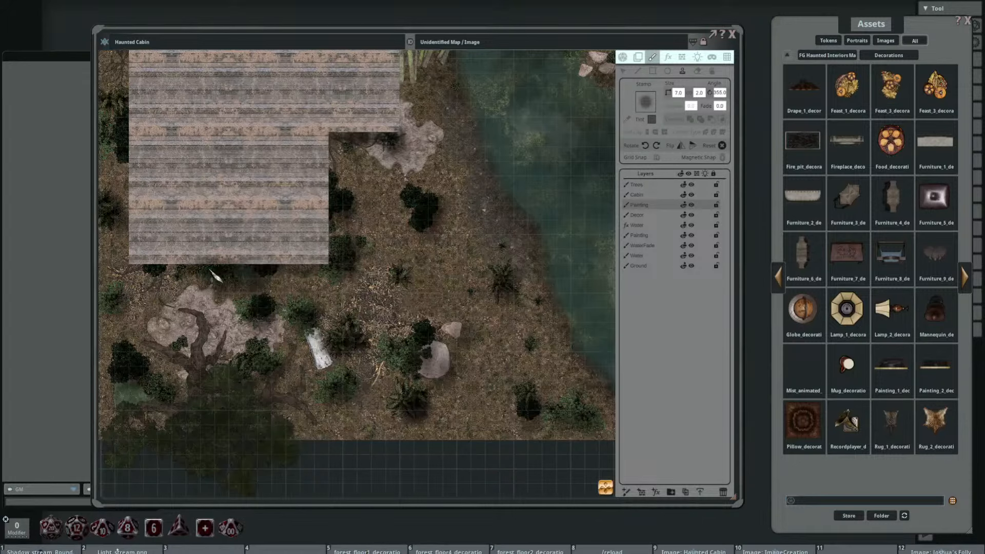
{"action": "scroll", "coordinate": [341, 254], "scroll_direction": "down", "scroll_amount": 5, "text": "shift"}
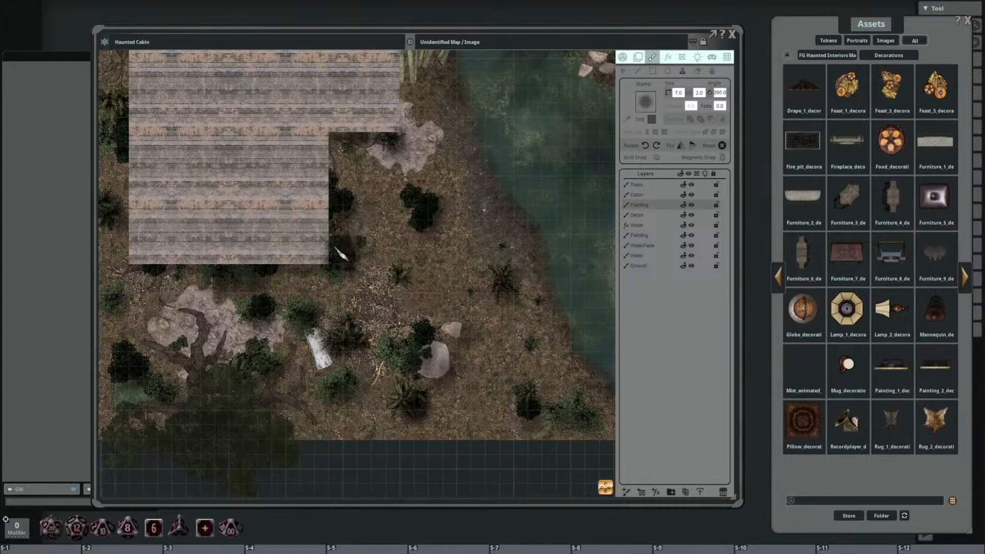
{"action": "scroll", "coordinate": [341, 254], "scroll_direction": "down", "scroll_amount": 1, "text": "shift"}
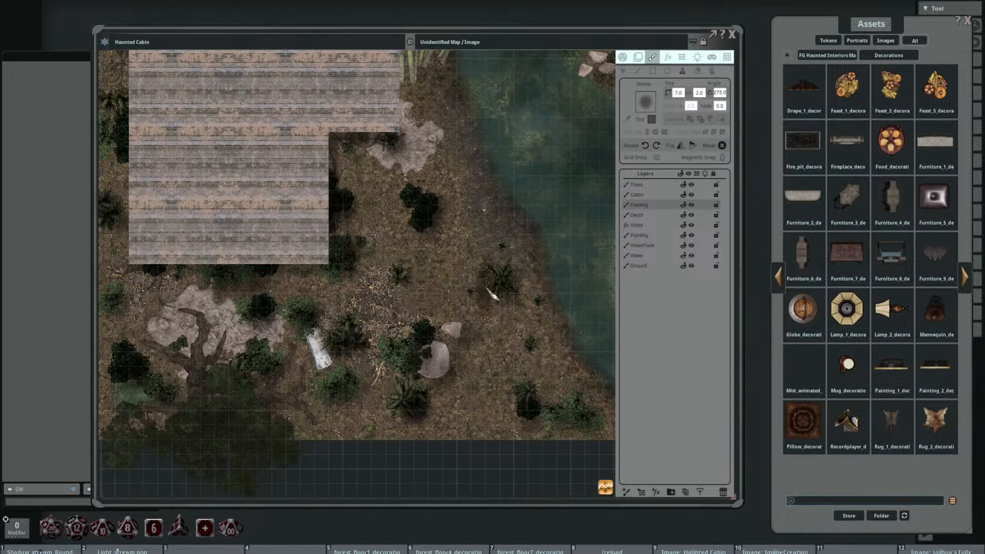
Step: Reduce the shadow stamp to 3.0 by 1.0 and rotate it to 250.0 for the tree roots near the white log
{"action": "left_click_drag", "start_coordinate": [445, 294], "coordinate": [480, 210]}
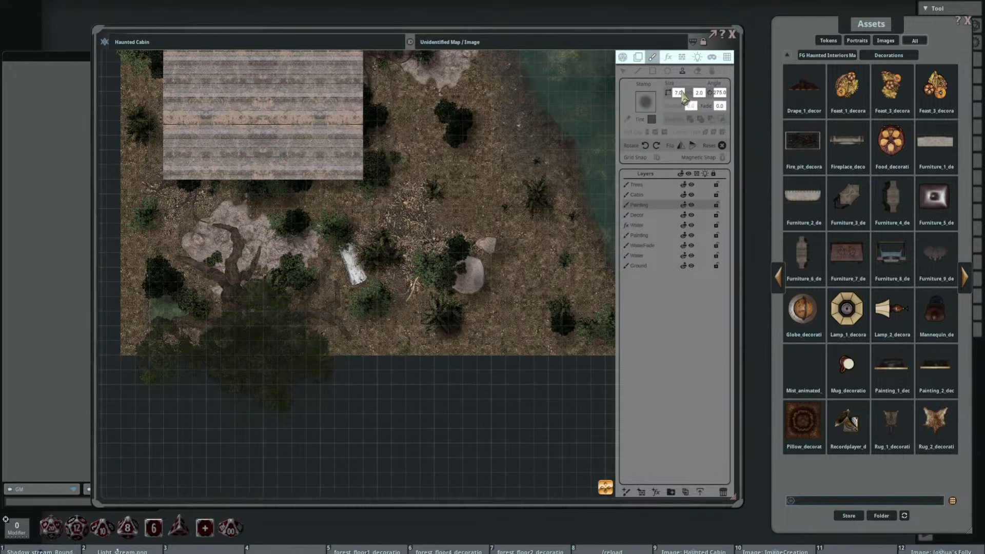
{"action": "left_click", "coordinate": [681, 92]}
{"action": "type", "text": "5"}
{"action": "key", "text": "Return"}
{"action": "type", "text": "1"}
{"action": "key", "text": "Return"}
{"action": "scroll", "coordinate": [355, 263], "scroll_direction": "down", "scroll_amount": 4}
{"action": "scroll", "coordinate": [355, 264], "scroll_direction": "down", "scroll_amount": 1}
{"action": "left_click", "coordinate": [681, 92]}
{"action": "type", "text": "3"}
{"action": "key", "text": "Return"}
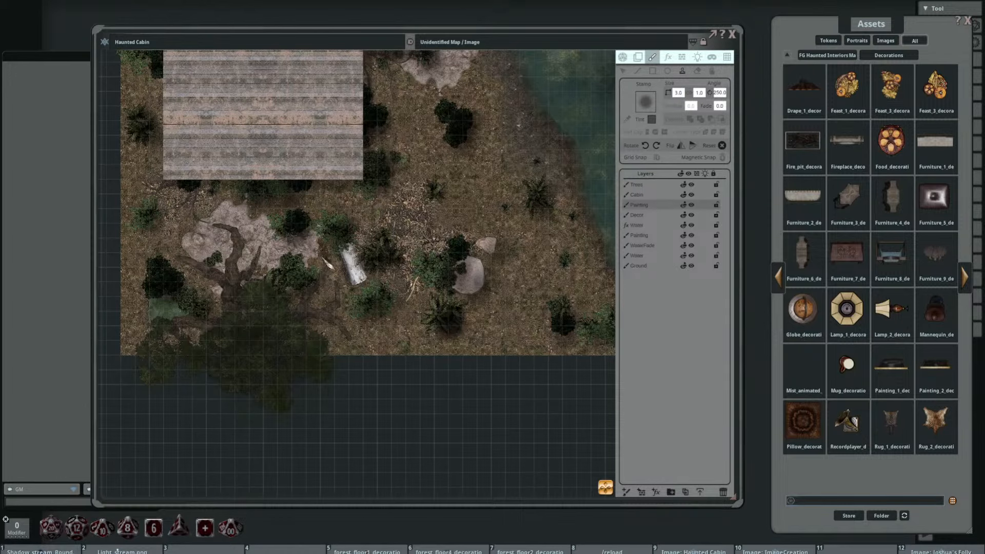
Step: Stamp narrow shadows along the tree roots beside the white log, rotating the stamp to 130.0 and 200.0 to follow them
{"action": "scroll", "coordinate": [380, 289], "scroll_direction": "up", "scroll_amount": 4}
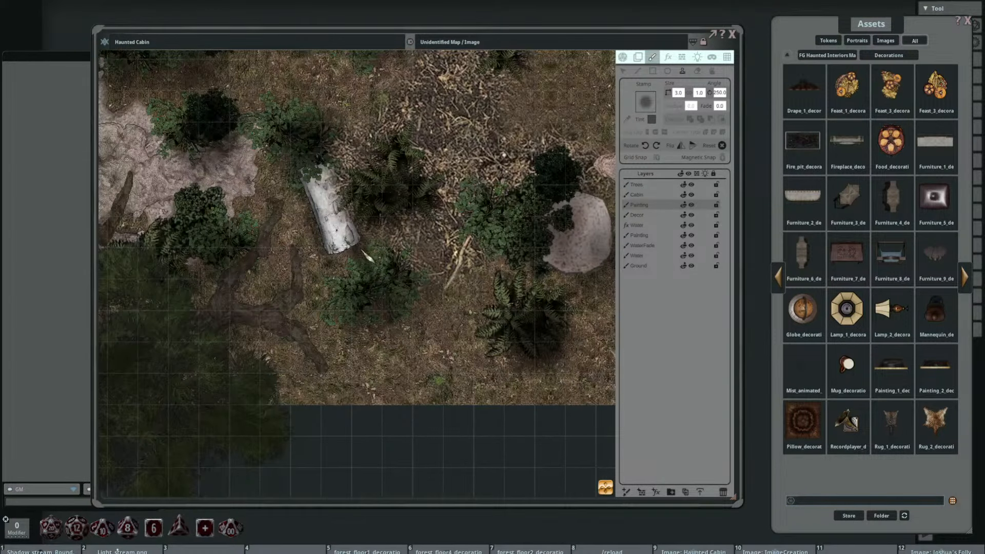
{"action": "scroll", "coordinate": [367, 257], "scroll_direction": "down", "scroll_amount": 16}
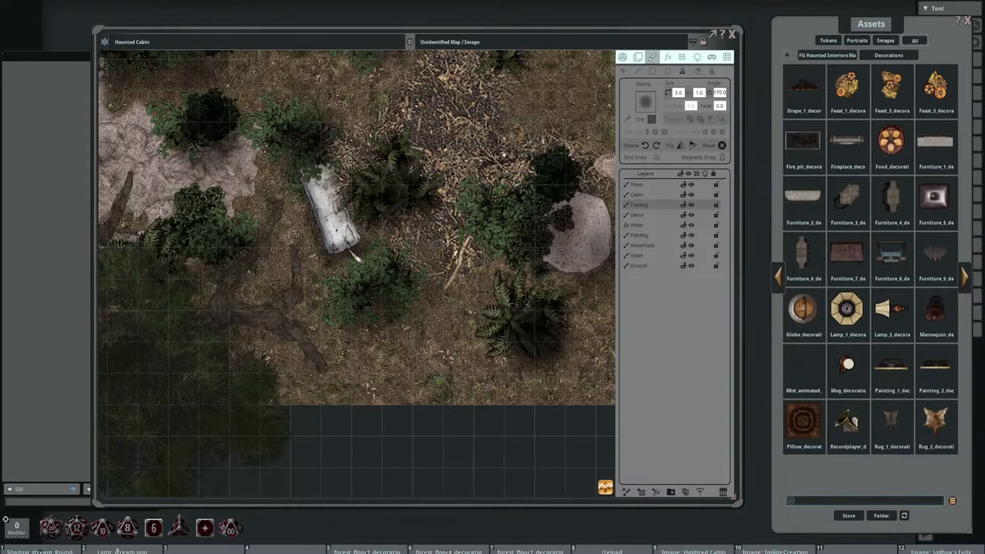
{"action": "scroll", "coordinate": [339, 271], "scroll_direction": "down", "scroll_amount": 3}
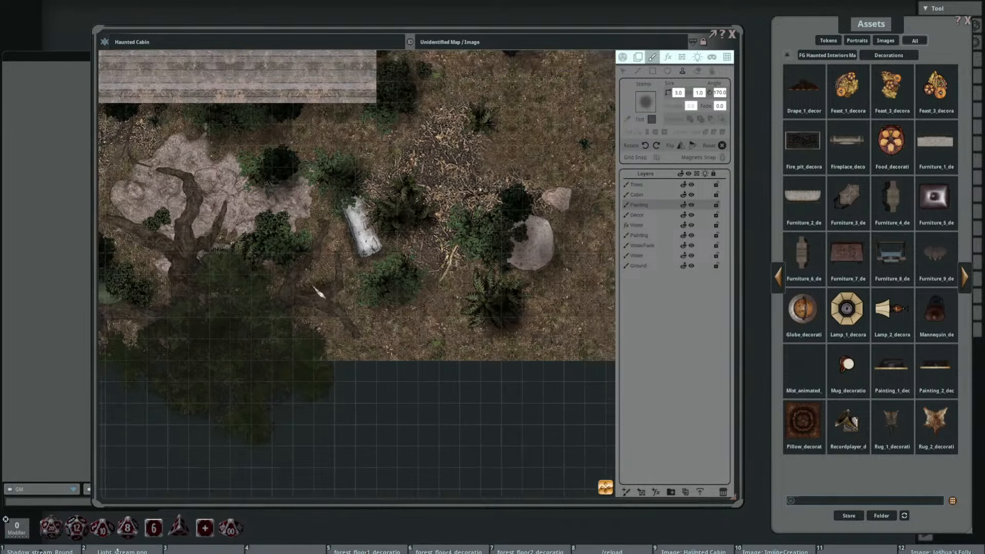
{"action": "scroll", "coordinate": [318, 291], "scroll_direction": "down", "scroll_amount": 8}
{"action": "scroll", "coordinate": [313, 281], "scroll_direction": "up", "scroll_amount": 3}
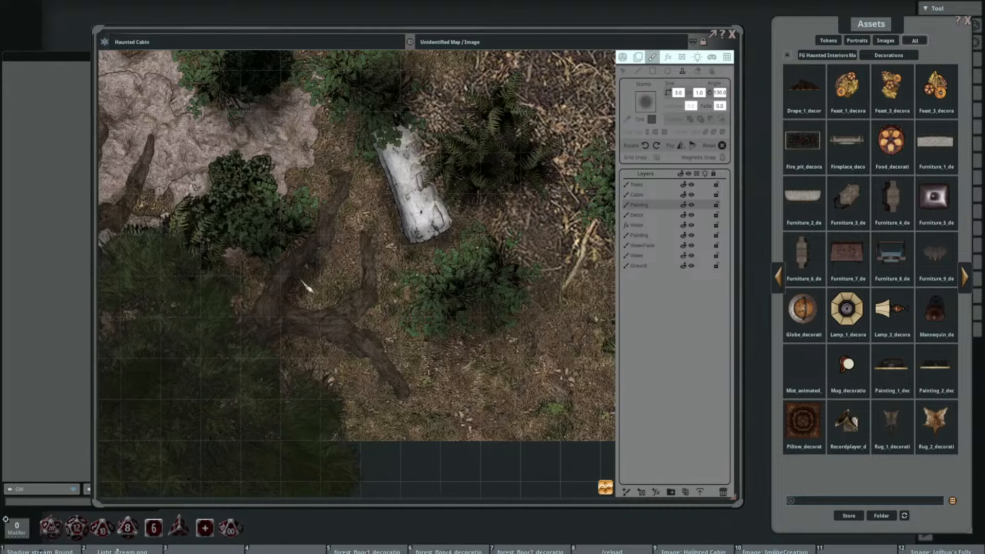
{"action": "left_click", "coordinate": [309, 271]}
{"action": "scroll", "coordinate": [352, 222], "scroll_direction": "down", "scroll_amount": 2}
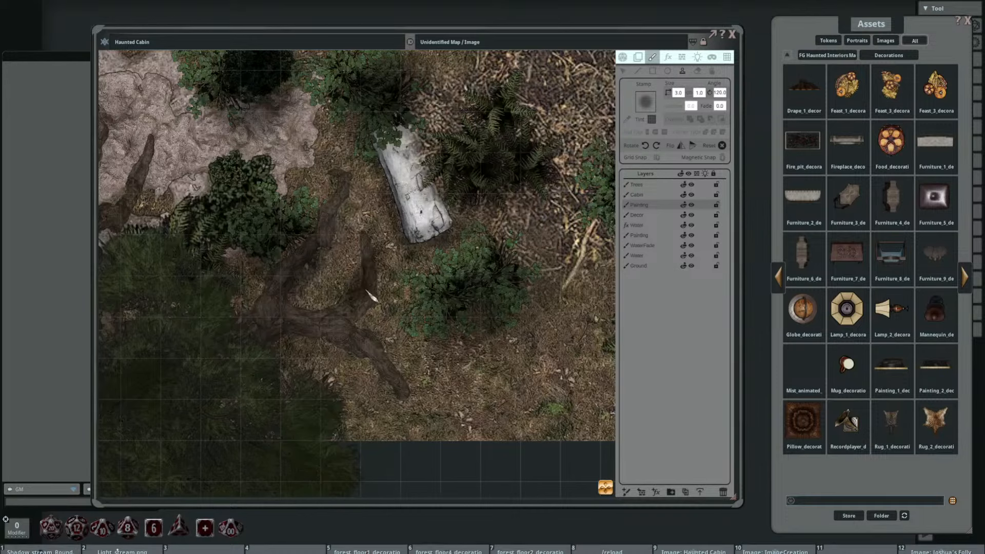
{"action": "scroll", "coordinate": [302, 345], "scroll_direction": "up", "scroll_amount": 8}
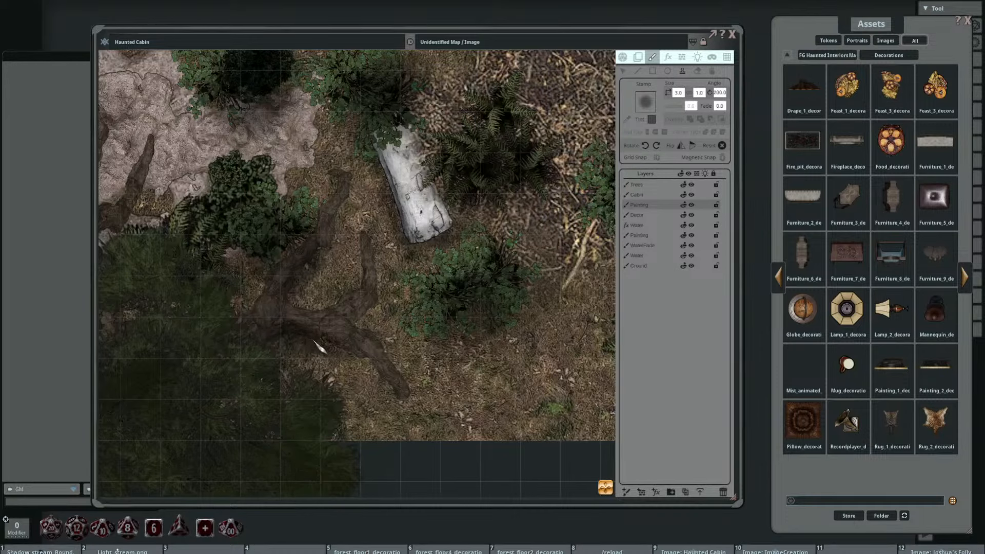
{"action": "left_click", "coordinate": [379, 361]}
Step: Shade the large tree's trunk and roots by the pale rock, rotating the shadow stamp between 65.0 and 210.0 to follow each root
{"action": "left_click_drag", "start_coordinate": [262, 270], "coordinate": [527, 287]}
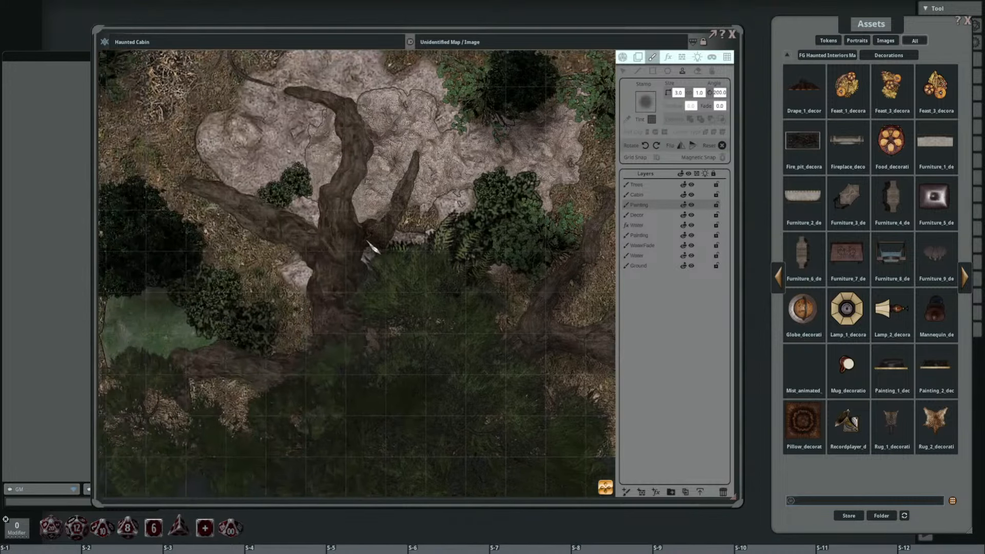
{"action": "scroll", "coordinate": [372, 251], "scroll_direction": "down", "scroll_amount": 10}
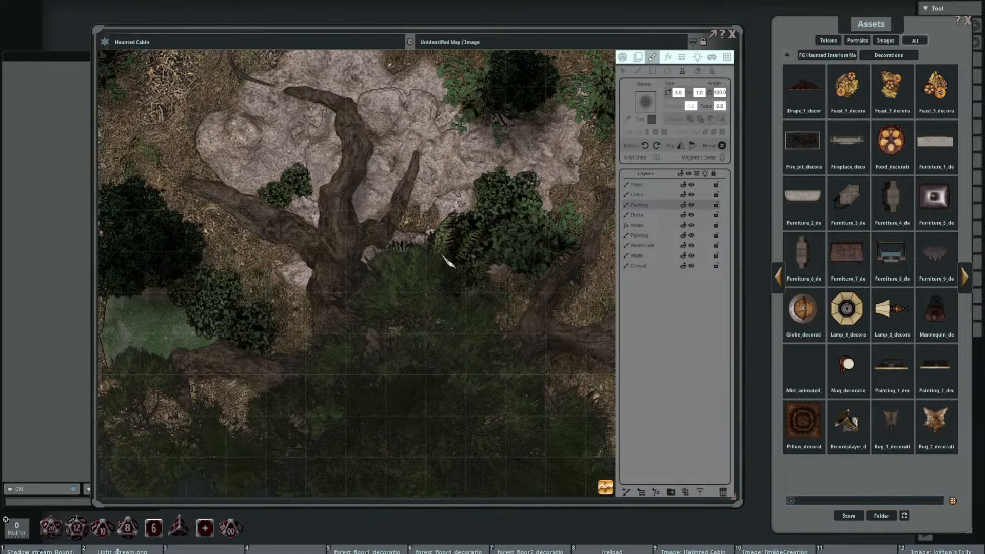
{"action": "scroll", "coordinate": [387, 252], "scroll_direction": "up", "scroll_amount": 8}
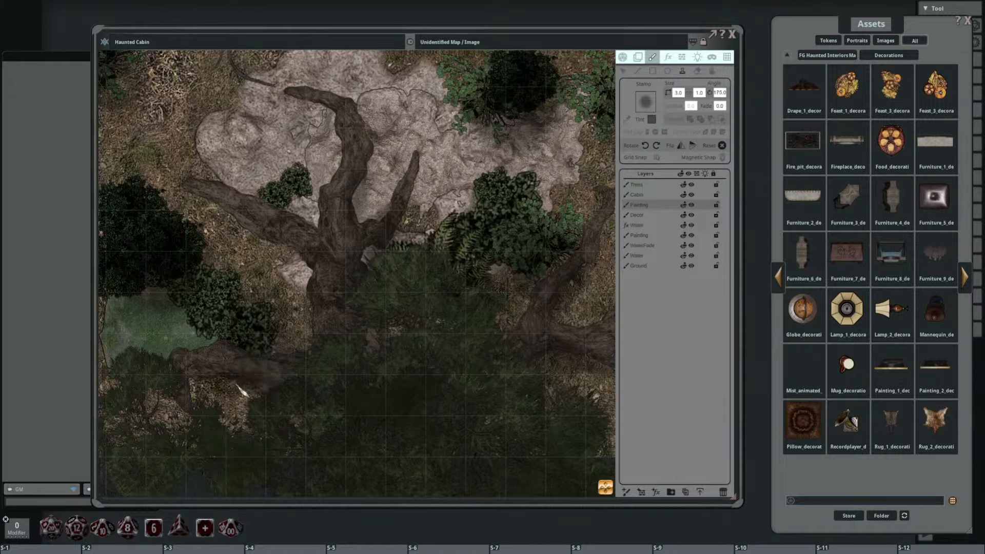
{"action": "scroll", "coordinate": [241, 391], "scroll_direction": "up", "scroll_amount": 2}
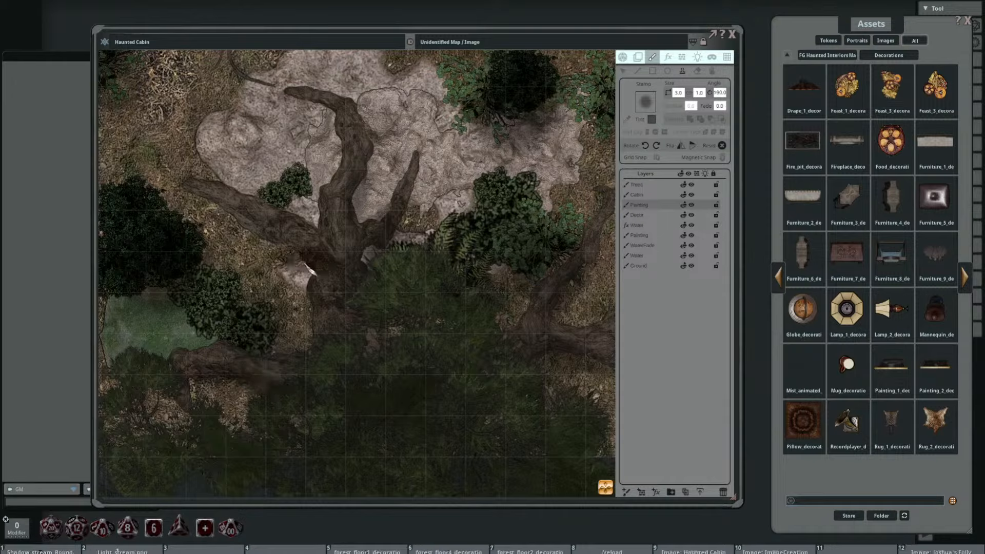
{"action": "scroll", "coordinate": [307, 265], "scroll_direction": "up", "scroll_amount": 2}
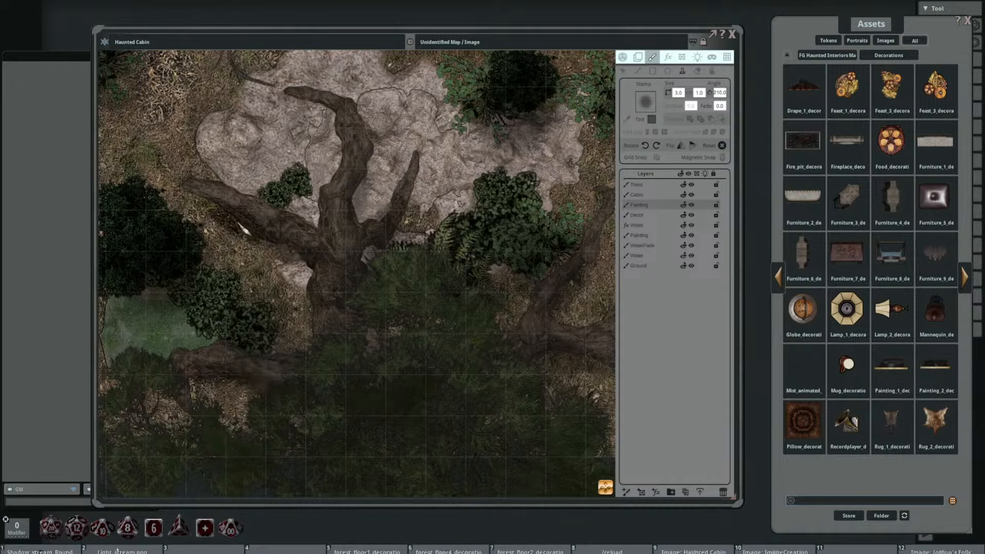
{"action": "scroll", "coordinate": [382, 292], "scroll_direction": "down", "scroll_amount": 10}
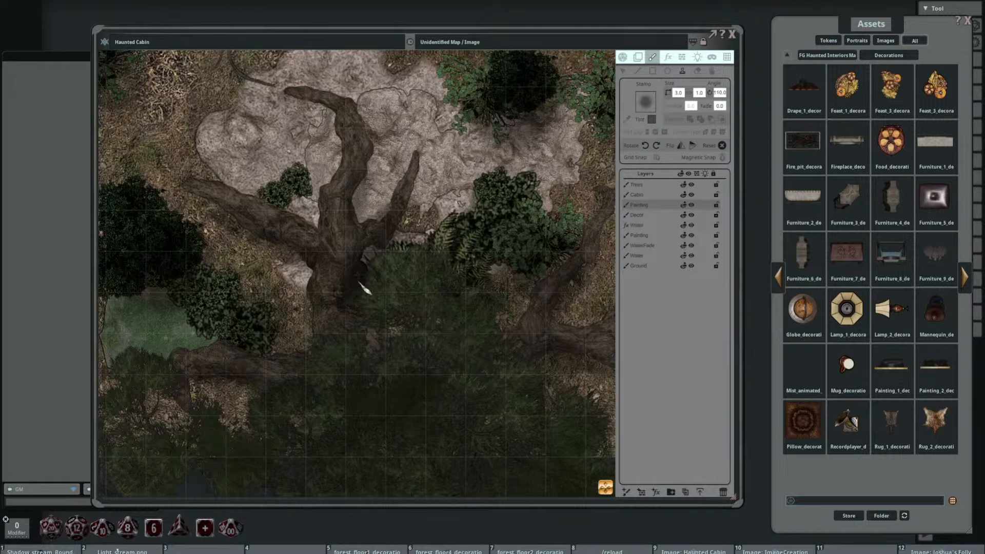
{"action": "scroll", "coordinate": [364, 290], "scroll_direction": "down", "scroll_amount": 3}
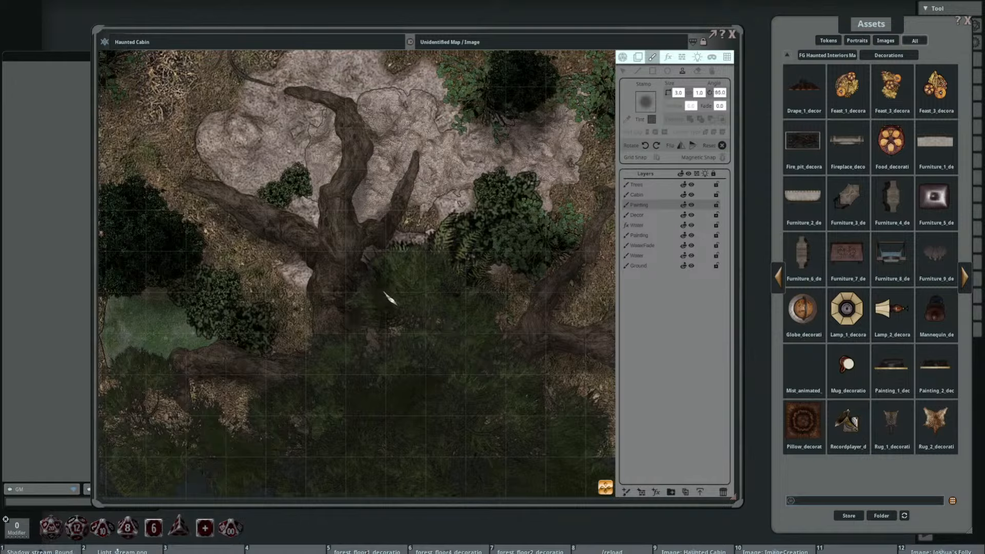
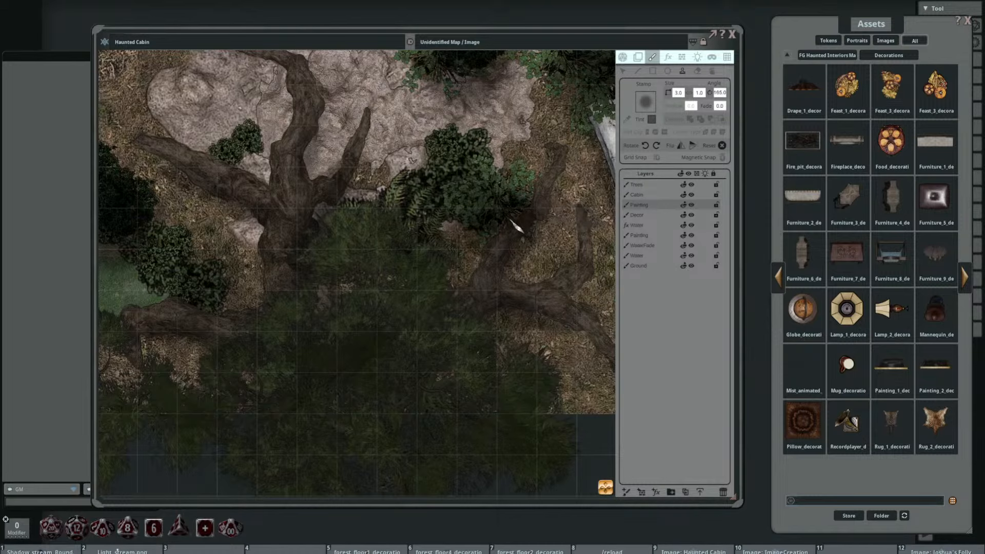
Step: Stamp soft dark shadows at size 3 around the bushes beside the rocky patch south of the cabin, rotating the stamp to suit
{"action": "scroll", "coordinate": [456, 226], "scroll_direction": "down", "scroll_amount": 2}
{"action": "scroll", "coordinate": [456, 226], "scroll_direction": "down", "scroll_amount": 2}
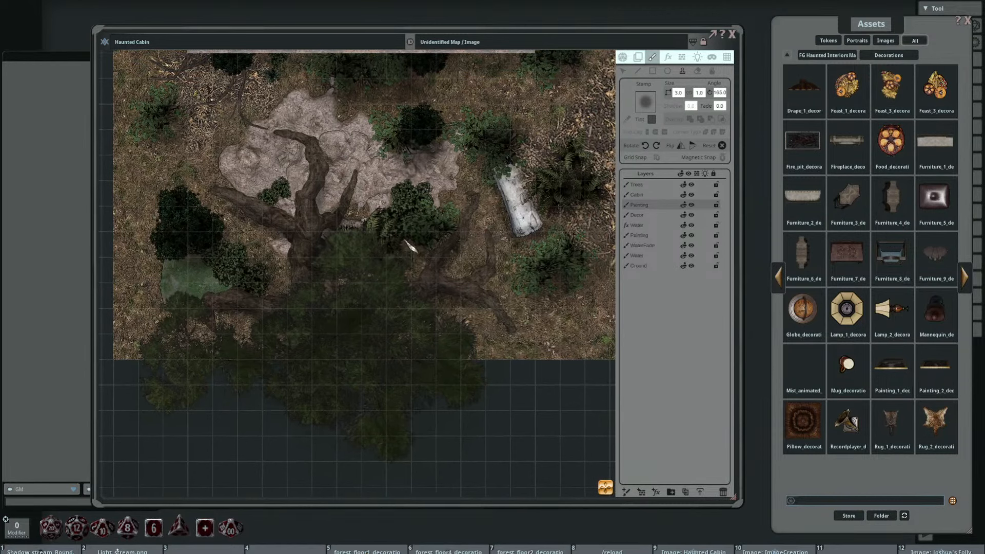
{"action": "scroll", "coordinate": [469, 218], "scroll_direction": "up", "scroll_amount": 11}
{"action": "left_click", "coordinate": [638, 72]}
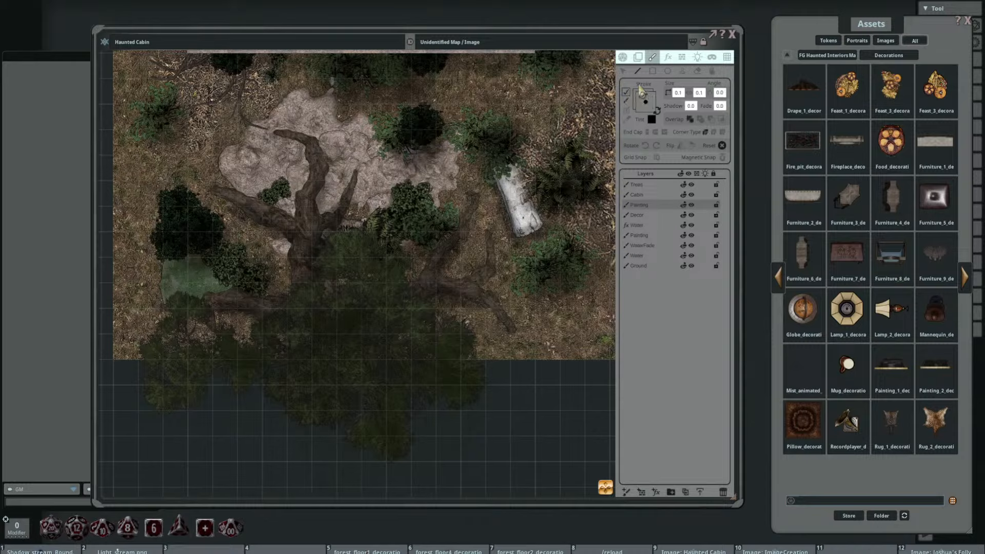
{"action": "left_click", "coordinate": [681, 72]}
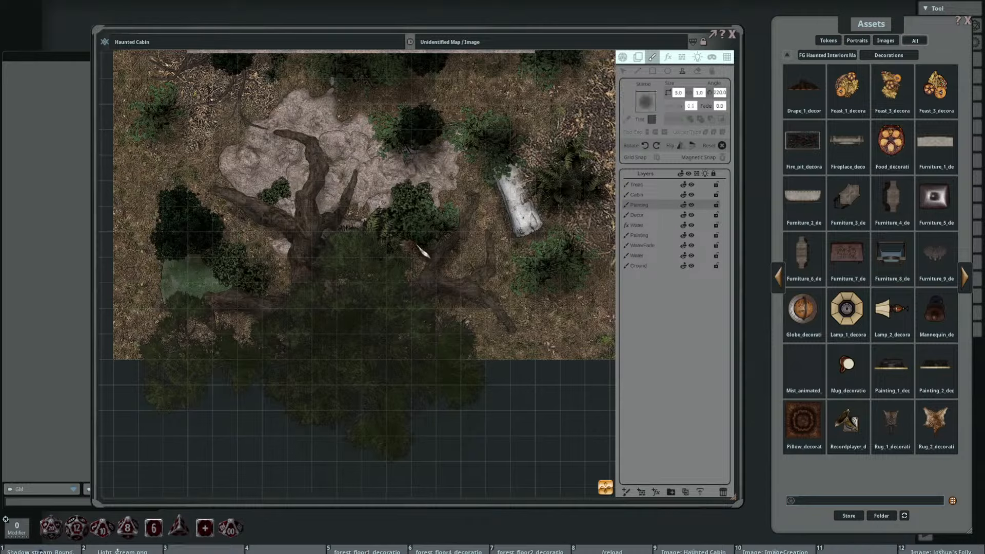
{"action": "scroll", "coordinate": [418, 250], "scroll_direction": "down", "scroll_amount": 10}
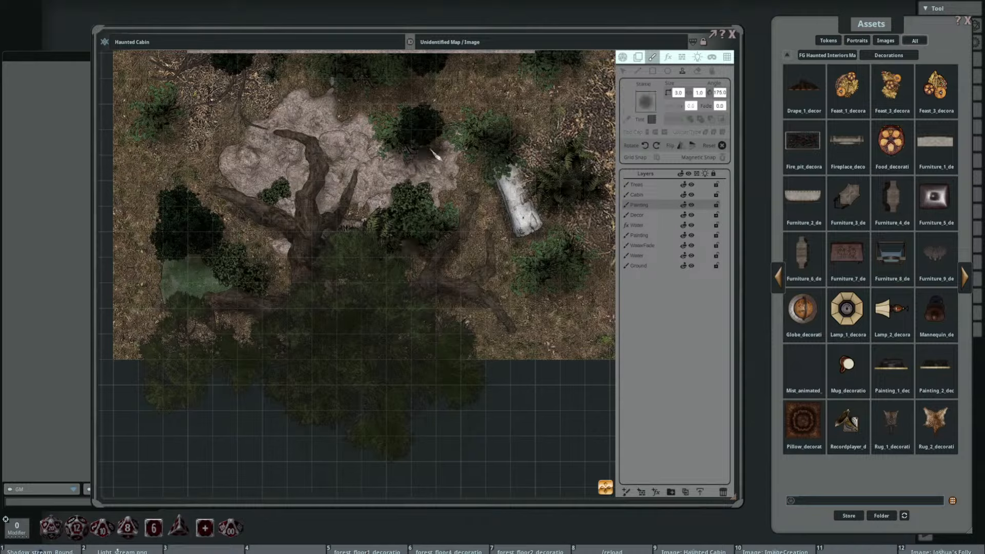
{"action": "left_click_drag", "start_coordinate": [349, 173], "coordinate": [437, 215]}
{"action": "scroll", "coordinate": [430, 218], "scroll_direction": "down", "scroll_amount": 6}
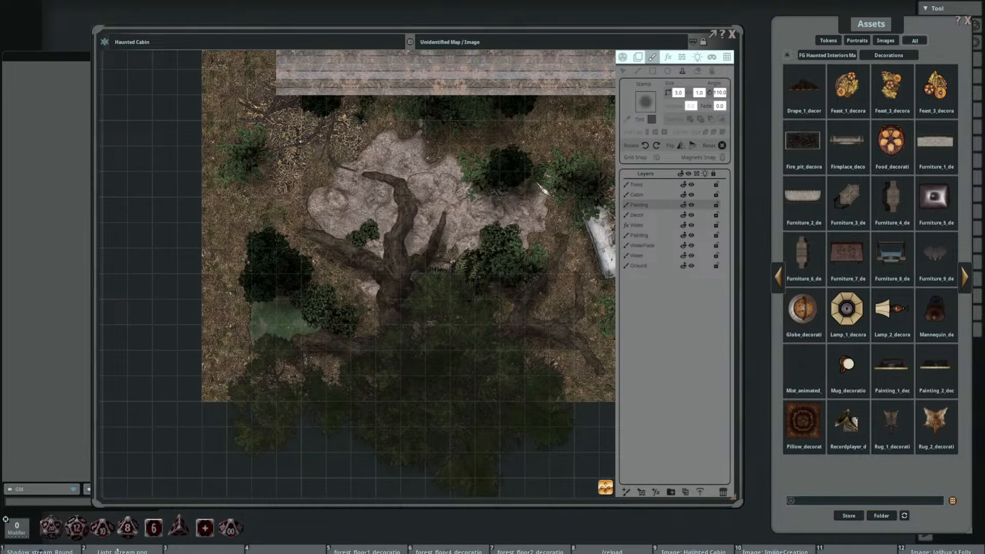
Step: Shade around the white log and the large boulder to its east with size 3 shadow stamps at varying angles
{"action": "left_click_drag", "start_coordinate": [531, 190], "coordinate": [331, 175]}
{"action": "scroll", "coordinate": [378, 322], "scroll_direction": "up", "scroll_amount": 5}
{"action": "scroll", "coordinate": [385, 328], "scroll_direction": "up", "scroll_amount": 17}
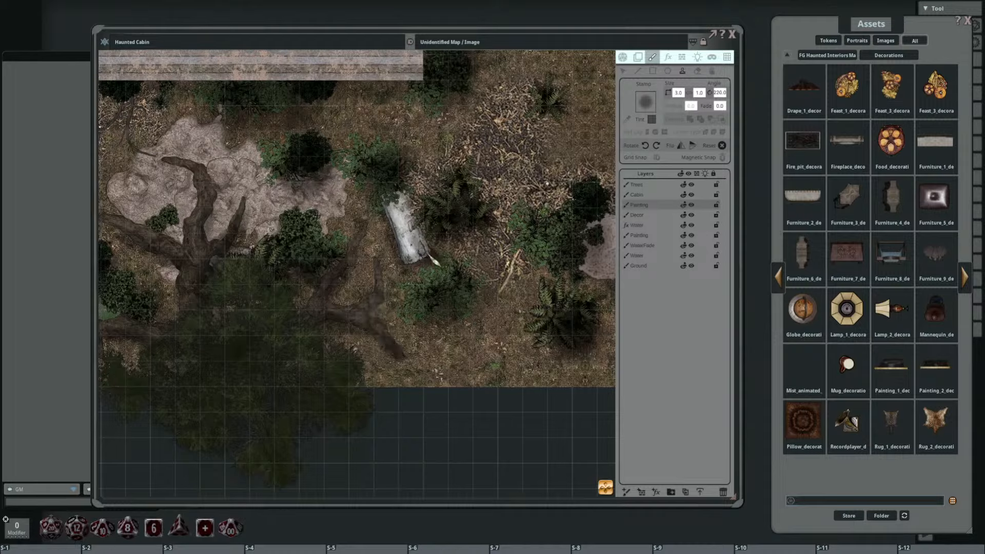
{"action": "scroll", "coordinate": [393, 290], "scroll_direction": "down", "scroll_amount": 20}
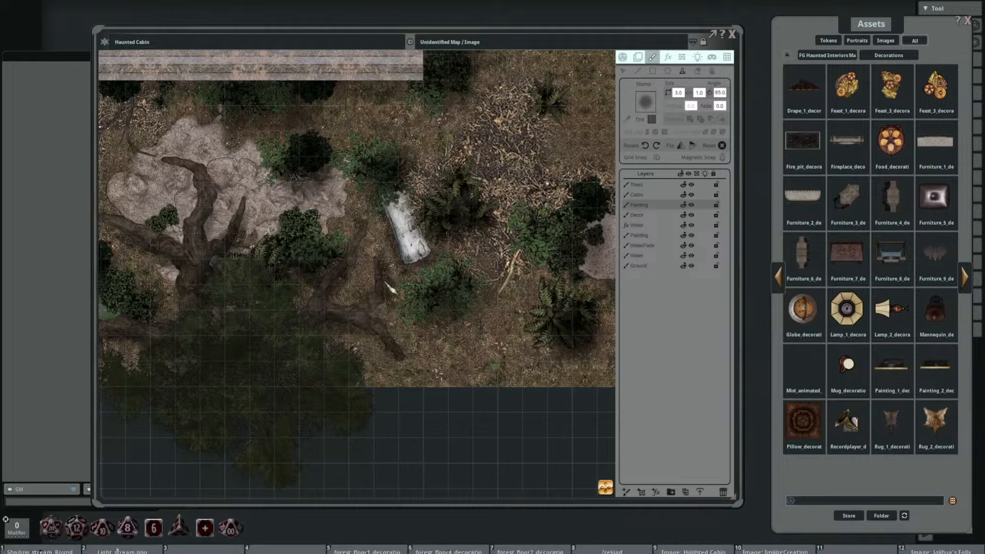
{"action": "left_click_drag", "start_coordinate": [495, 252], "coordinate": [350, 305]}
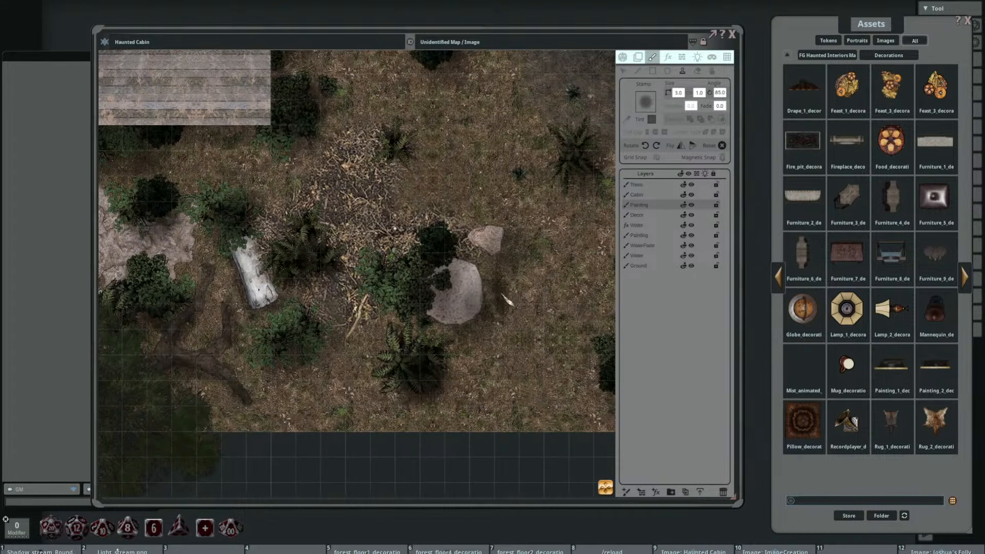
{"action": "scroll", "coordinate": [482, 298], "scroll_direction": "up", "scroll_amount": 6}
{"action": "scroll", "coordinate": [472, 337], "scroll_direction": "up", "scroll_amount": 9}
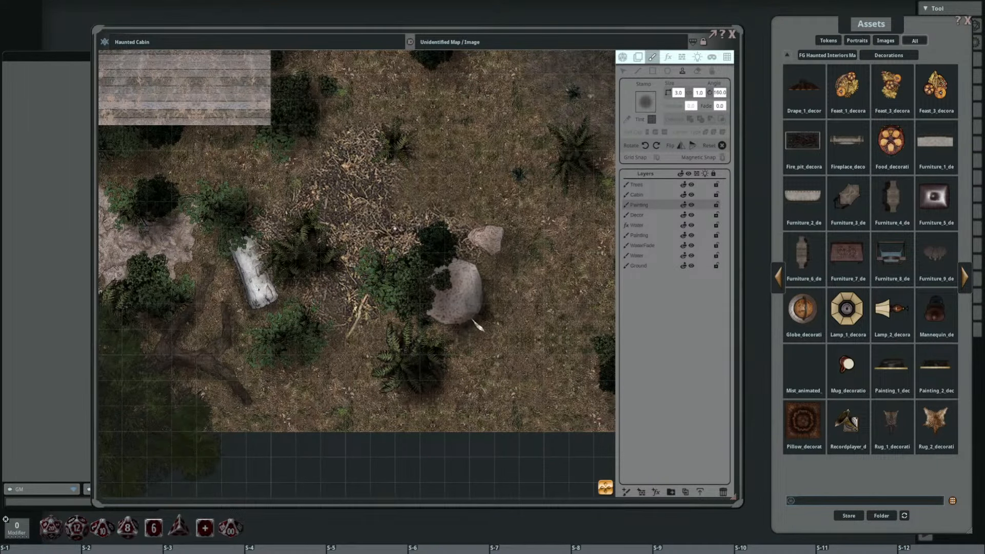
Step: Set the stamp size to 2 and paint shadows beneath the small rock and the large boulder
{"action": "left_click", "coordinate": [679, 92]}
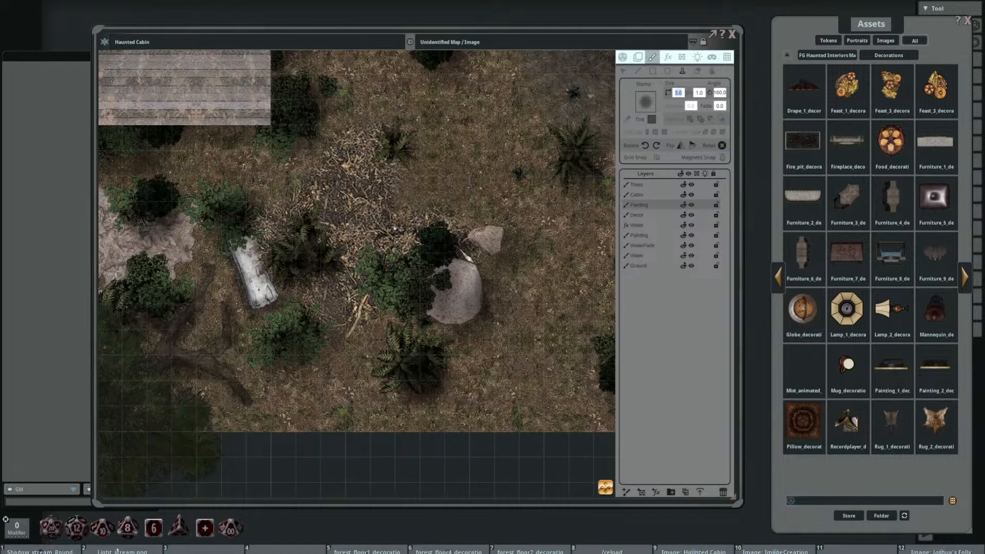
{"action": "type", "text": "2"}
{"action": "scroll", "coordinate": [492, 254], "scroll_direction": "down", "scroll_amount": 9}
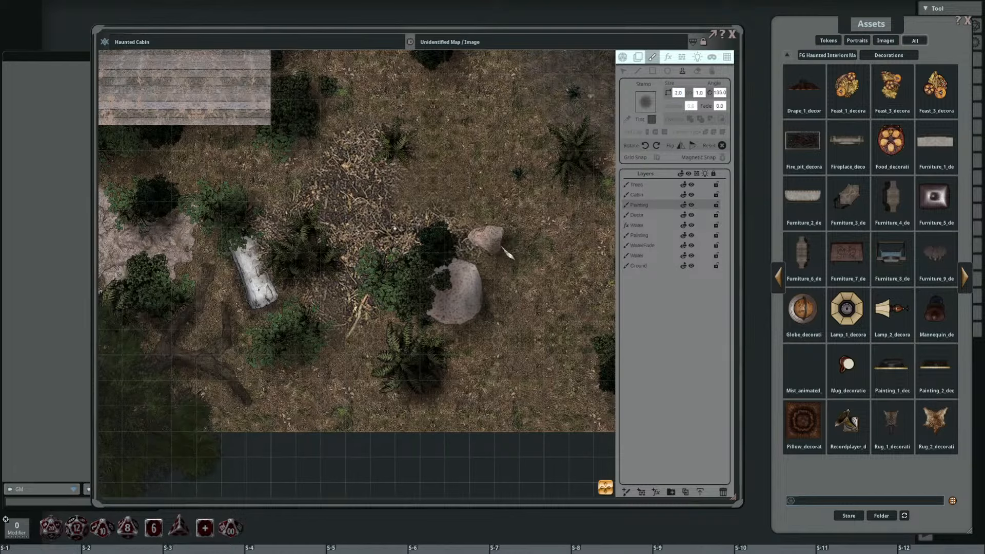
{"action": "left_click", "coordinate": [501, 244]}
{"action": "scroll", "coordinate": [482, 257], "scroll_direction": "up", "scroll_amount": 16}
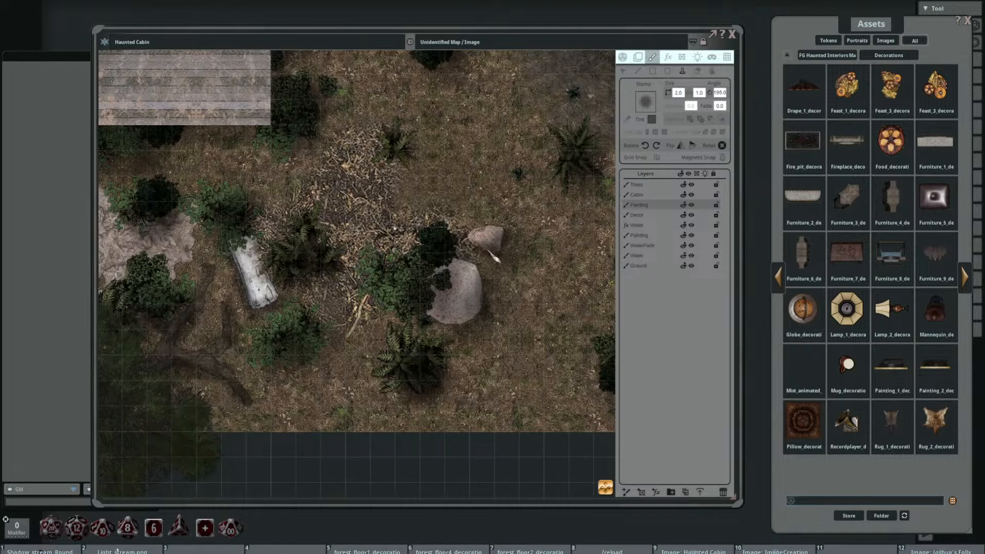
{"action": "left_click", "coordinate": [489, 250]}
{"action": "left_click", "coordinate": [443, 324]}
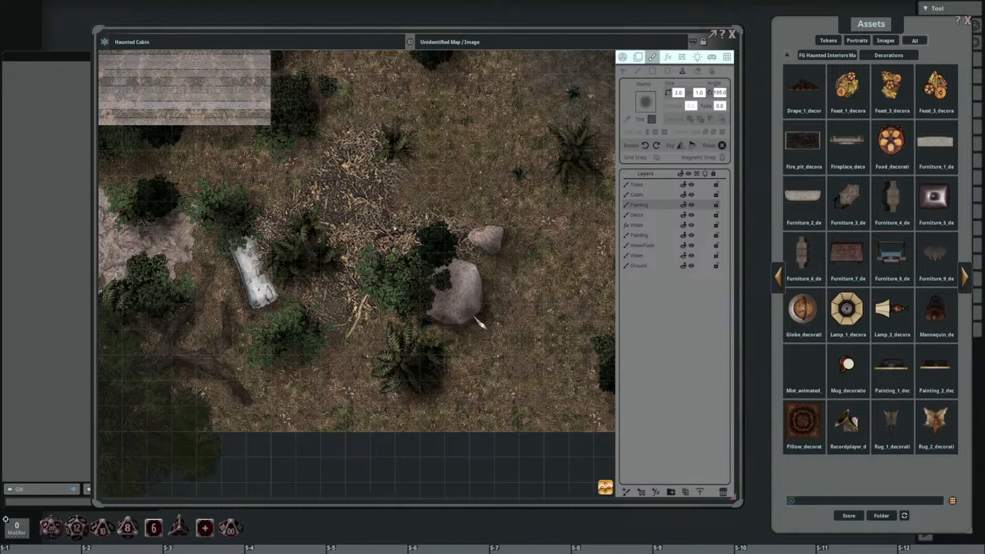
Step: Add size 2 shadow stamps around the fern below the boulder and the bush above the white log
{"action": "scroll", "coordinate": [436, 303], "scroll_direction": "down", "scroll_amount": 7}
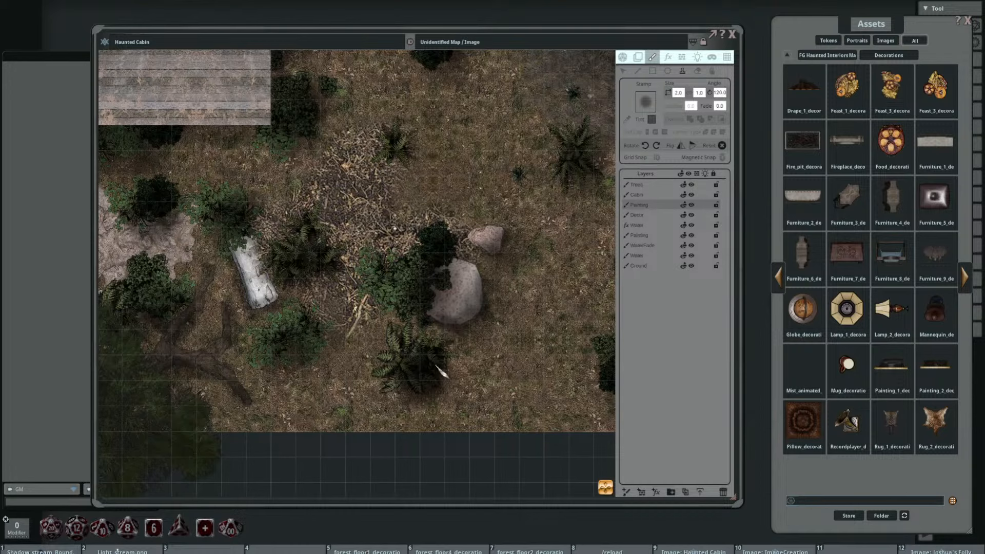
{"action": "scroll", "coordinate": [394, 304], "scroll_direction": "up", "scroll_amount": 8}
{"action": "scroll", "coordinate": [398, 311], "scroll_direction": "up", "scroll_amount": 6}
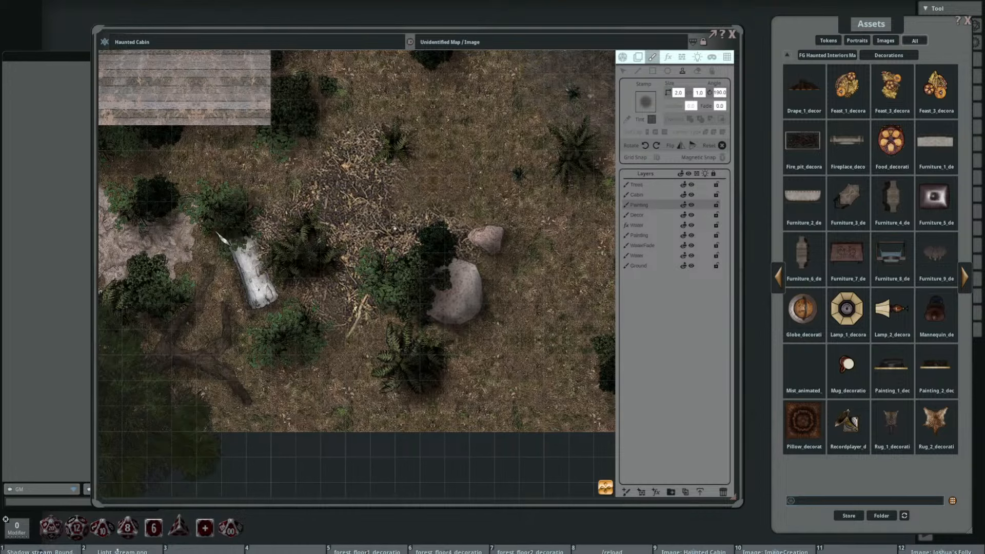
Step: Deepen the shadows around the bushes on both sides of the rocky patch with rotated size 2 stamps
{"action": "left_click_drag", "start_coordinate": [282, 245], "coordinate": [479, 298]}
{"action": "scroll", "coordinate": [333, 265], "scroll_direction": "down", "scroll_amount": 7}
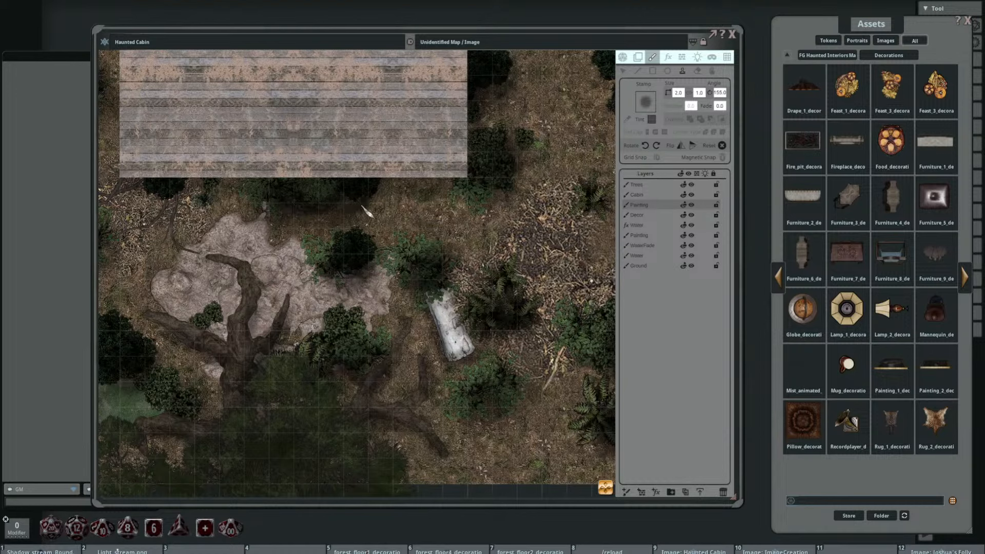
{"action": "scroll", "coordinate": [464, 206], "scroll_direction": "up", "scroll_amount": 10}
{"action": "scroll", "coordinate": [487, 198], "scroll_direction": "down", "scroll_amount": 7}
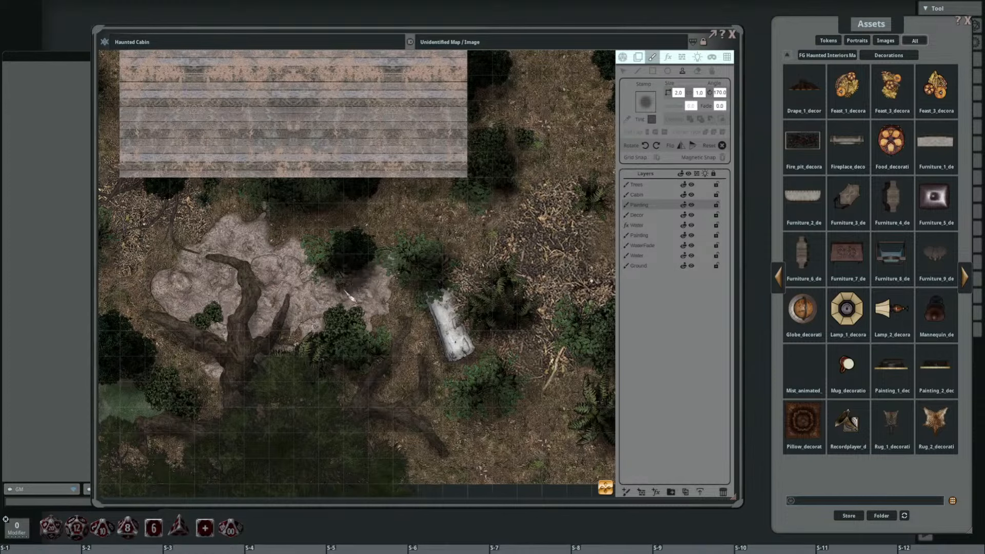
{"action": "scroll", "coordinate": [267, 320], "scroll_direction": "down", "scroll_amount": 12}
{"action": "scroll", "coordinate": [259, 334], "scroll_direction": "down", "scroll_amount": 2}
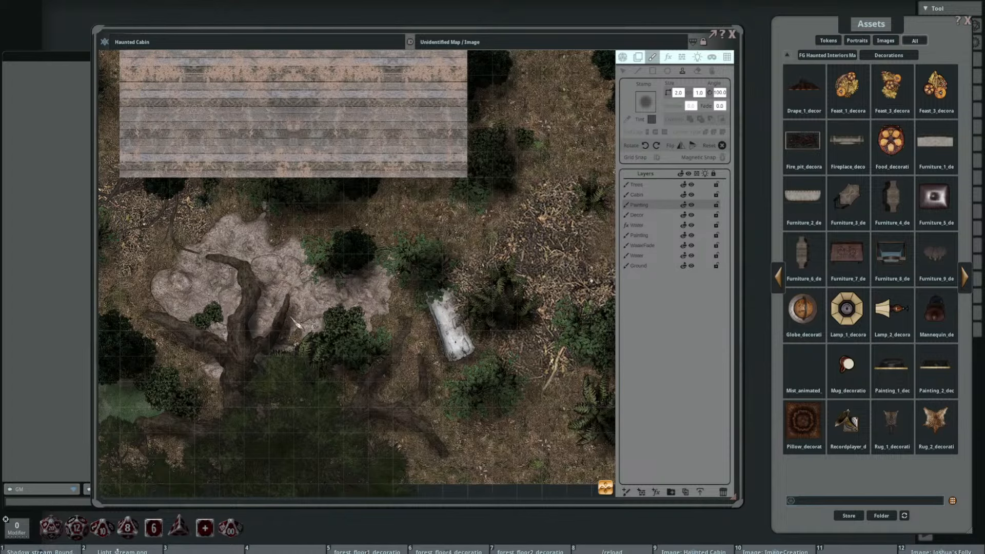
{"action": "scroll", "coordinate": [392, 385], "scroll_direction": "up", "scroll_amount": 8}
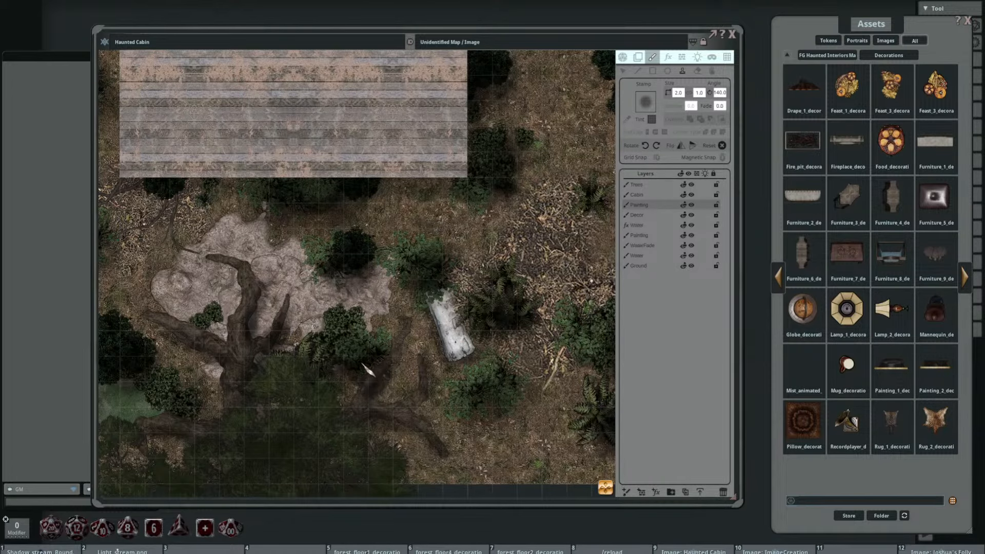
Step: Stamp shadows around the dark bushes beside the small green pool near the map's southwest corner
{"action": "left_click_drag", "start_coordinate": [362, 355], "coordinate": [522, 331]}
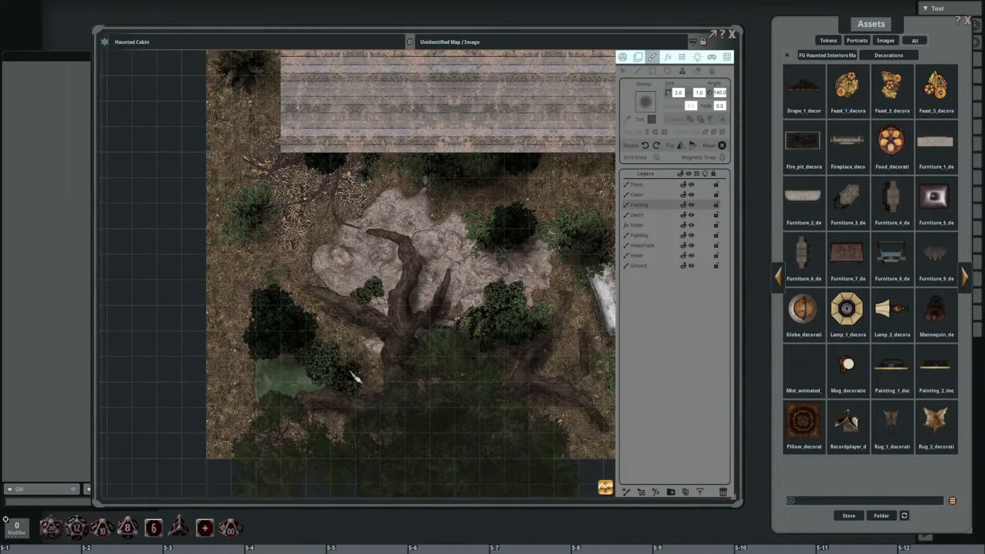
{"action": "scroll", "coordinate": [346, 412], "scroll_direction": "up", "scroll_amount": 1}
{"action": "scroll", "coordinate": [351, 419], "scroll_direction": "up", "scroll_amount": 3}
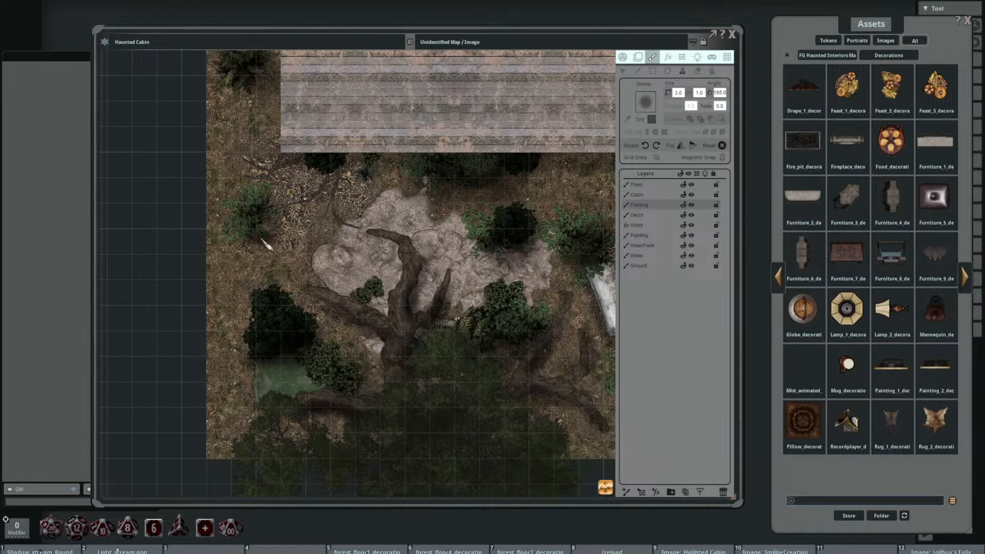
Step: Stamp shadows around the fir and leafy bushes in the strip west of the cabin, rotating the stamp to 120 degrees
{"action": "left_click_drag", "start_coordinate": [226, 81], "coordinate": [268, 236]}
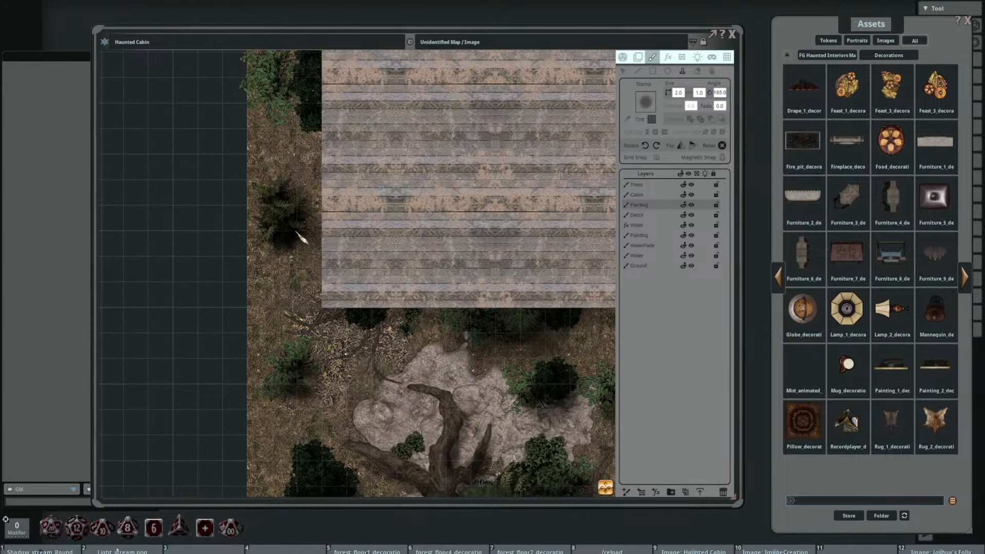
{"action": "left_click_drag", "start_coordinate": [303, 196], "coordinate": [328, 326]}
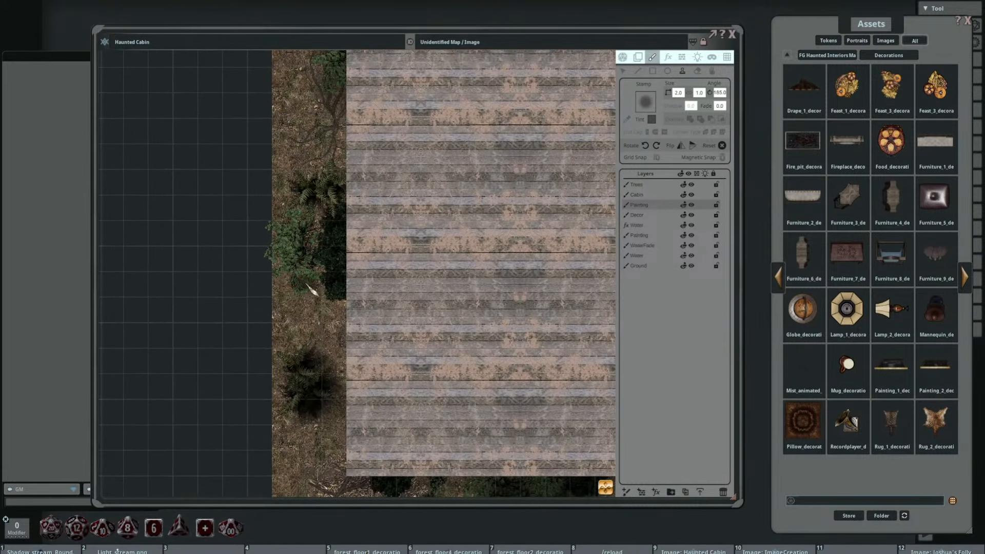
{"action": "scroll", "coordinate": [315, 287], "scroll_direction": "down", "scroll_amount": 1}
{"action": "scroll", "coordinate": [313, 279], "scroll_direction": "down", "scroll_amount": 1}
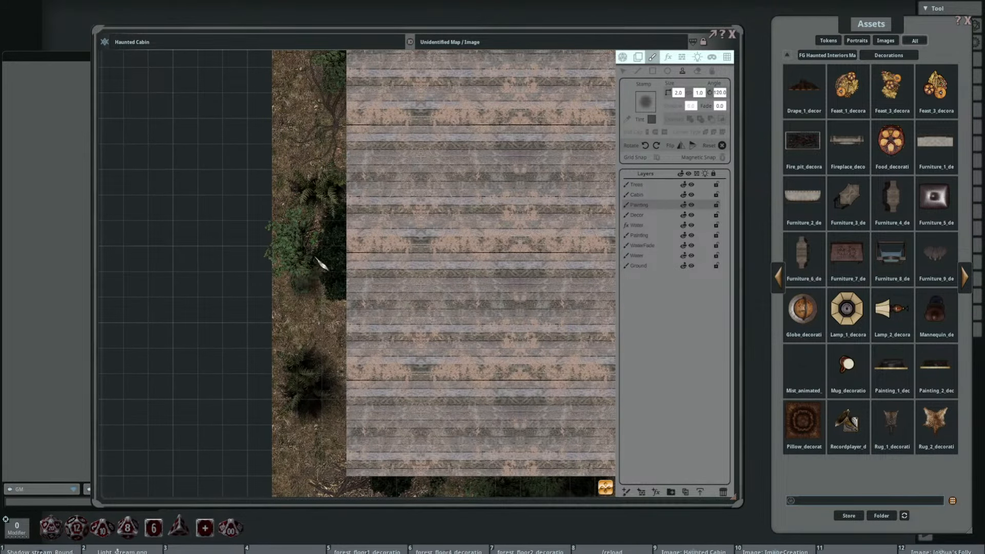
{"action": "left_click", "coordinate": [306, 234]}
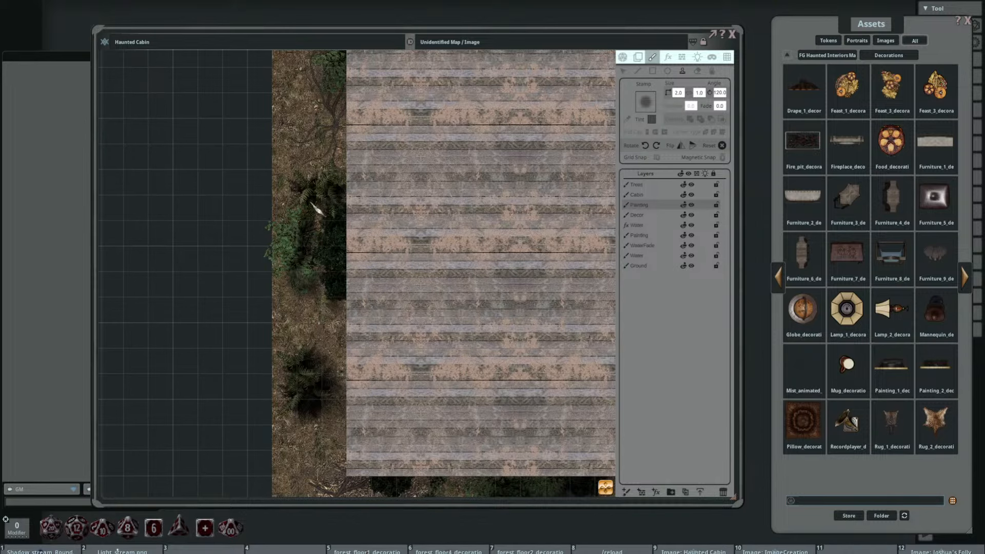
Step: Stamp shadows at 120 degrees around the bushes and shrubs on the rocky patch northwest of the cabin
{"action": "left_click_drag", "start_coordinate": [318, 211], "coordinate": [340, 381]}
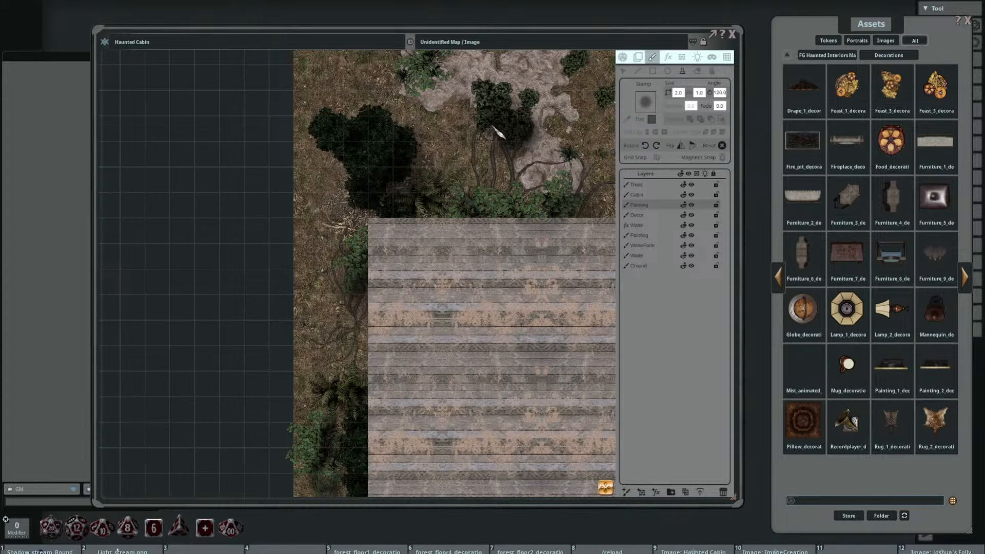
{"action": "left_click_drag", "start_coordinate": [544, 211], "coordinate": [532, 324]}
{"action": "mouse_move", "coordinate": [425, 200]}
{"action": "left_mouse_down"}
{"action": "mouse_move", "coordinate": [430, 163]}
{"action": "mouse_move", "coordinate": [487, 137]}
{"action": "mouse_move", "coordinate": [520, 157]}
{"action": "left_mouse_up"}
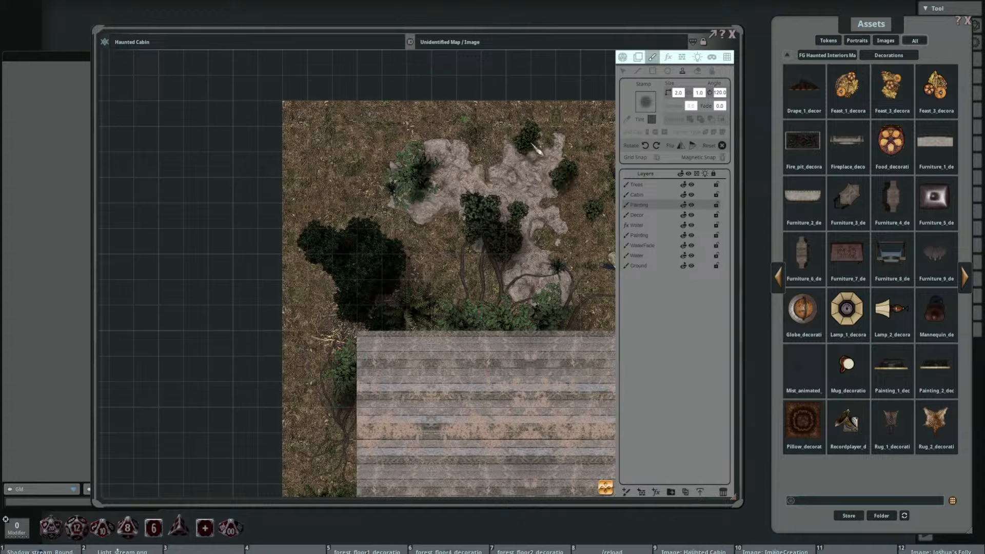
Step: Paint rotated shadow stamps around the wooden bench, the fallen log and the neighbouring trees north of the cabin
{"action": "left_click_drag", "start_coordinate": [566, 252], "coordinate": [403, 282]}
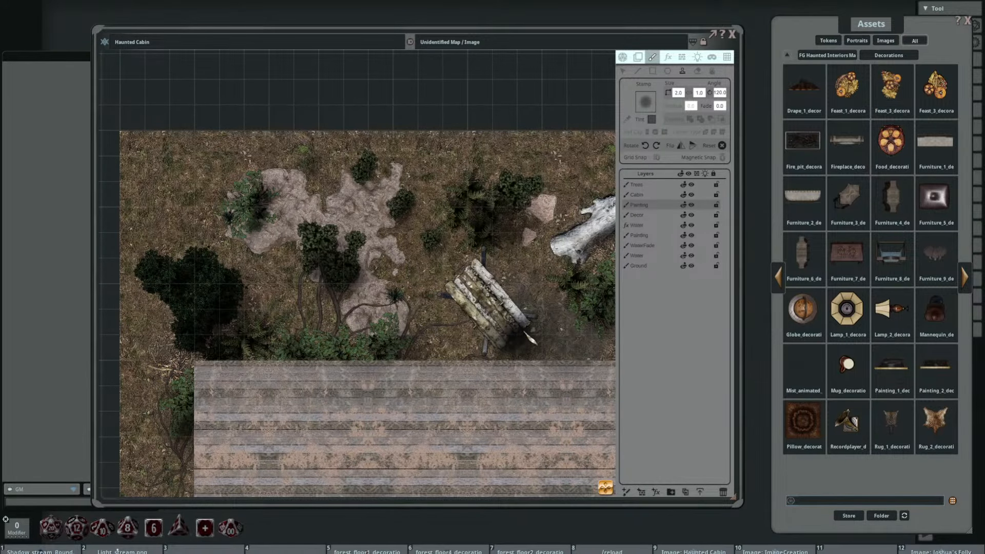
{"action": "scroll", "coordinate": [474, 310], "scroll_direction": "down", "scroll_amount": 8}
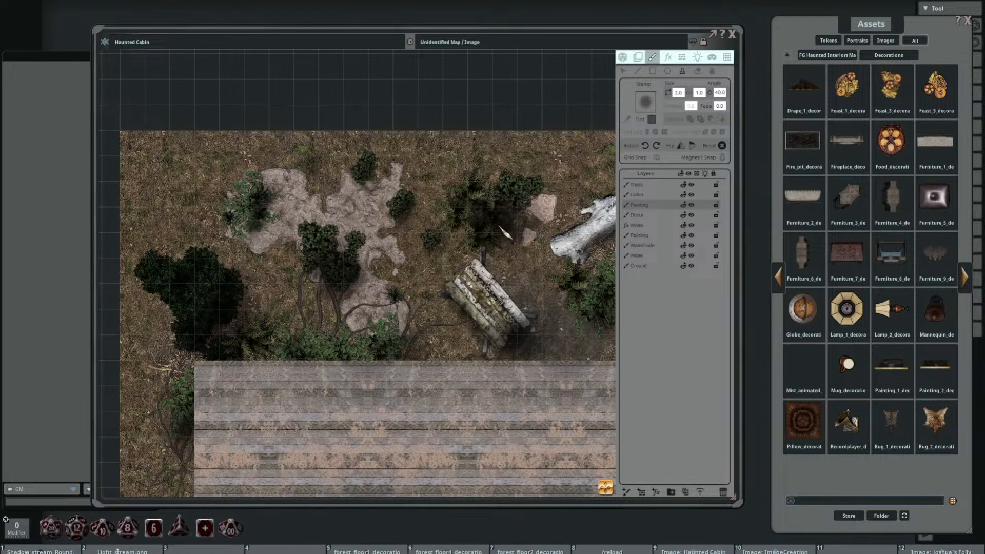
{"action": "left_click_drag", "start_coordinate": [539, 241], "coordinate": [406, 268]}
{"action": "scroll", "coordinate": [438, 281], "scroll_direction": "down", "scroll_amount": 5}
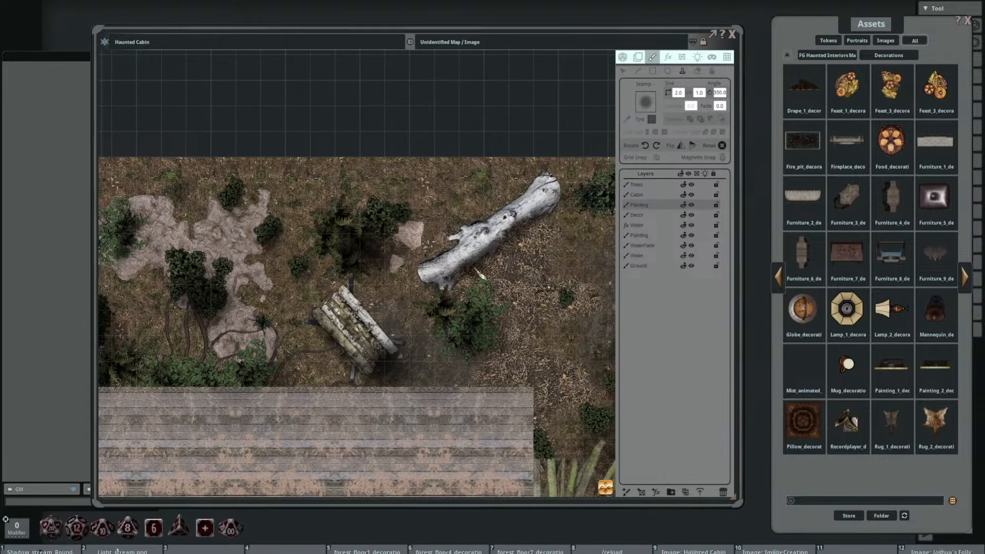
{"action": "scroll", "coordinate": [477, 272], "scroll_direction": "down", "scroll_amount": 2}
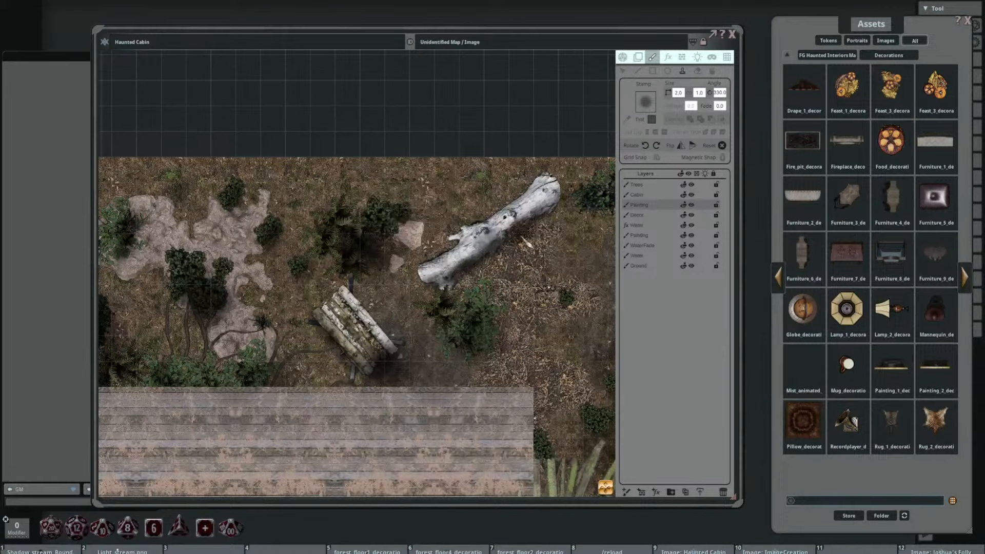
{"action": "scroll", "coordinate": [561, 218], "scroll_direction": "down", "scroll_amount": 4}
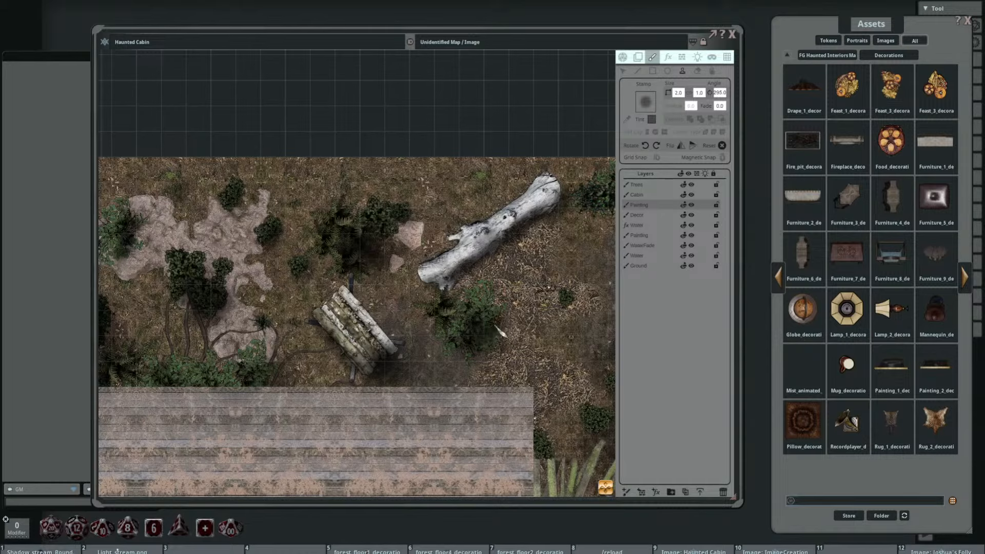
Step: Stamp shadows around the bushes and ferns along the river bank and southeast of the cabin
{"action": "key", "text": "shift"}
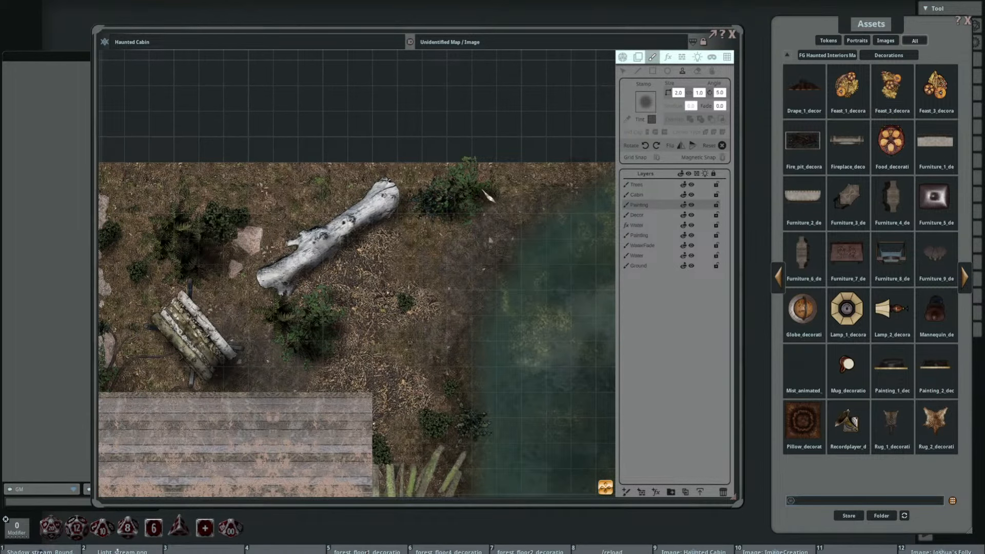
{"action": "scroll", "coordinate": [408, 289], "scroll_direction": "down", "scroll_amount": 7}
{"action": "left_click_drag", "start_coordinate": [499, 346], "coordinate": [518, 233]}
{"action": "scroll", "coordinate": [479, 271], "scroll_direction": "up", "scroll_amount": 3}
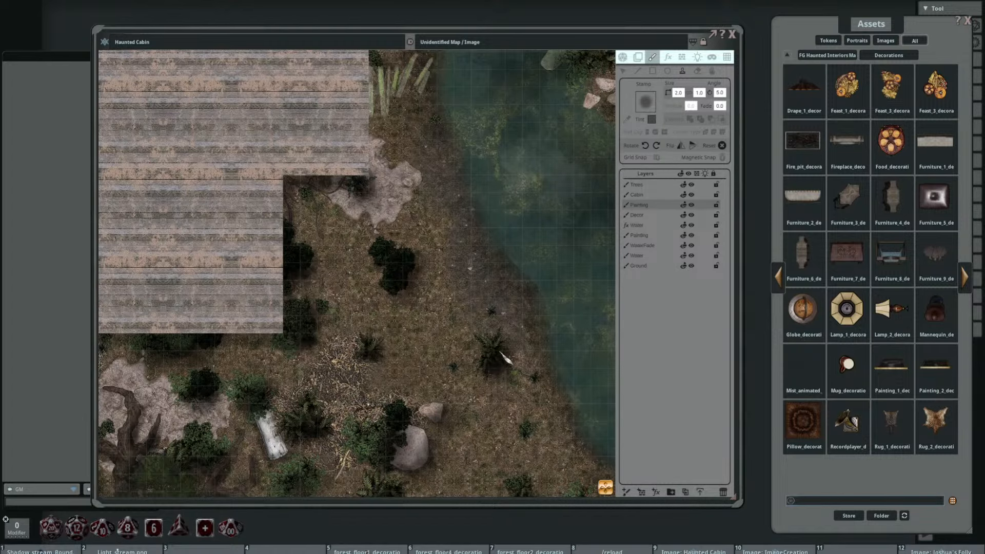
{"action": "left_click_drag", "start_coordinate": [404, 349], "coordinate": [471, 203]}
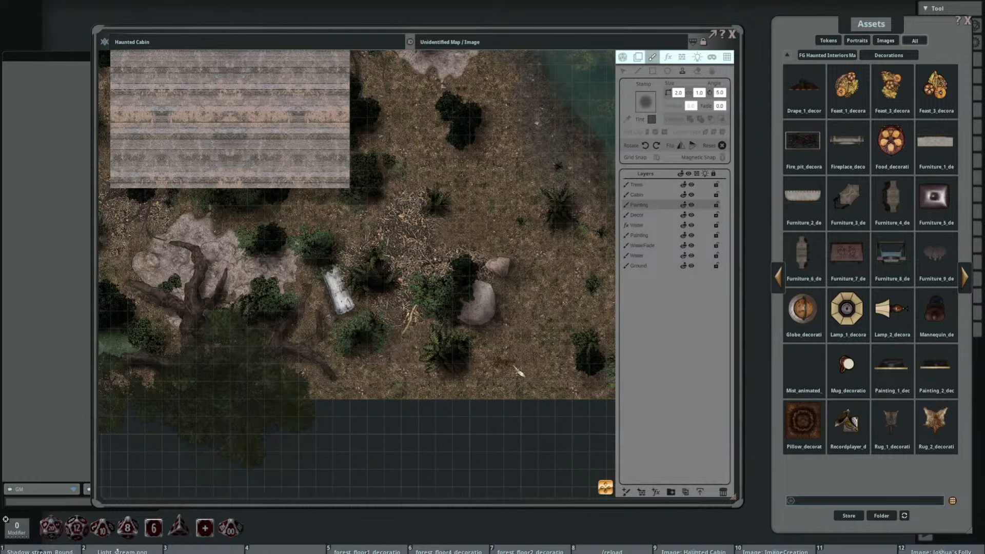
Step: Stamp soft shadows around the bushes, the mossy boulder and the small rocks on the river island
{"action": "scroll", "coordinate": [425, 255], "scroll_direction": "down", "scroll_amount": 3}
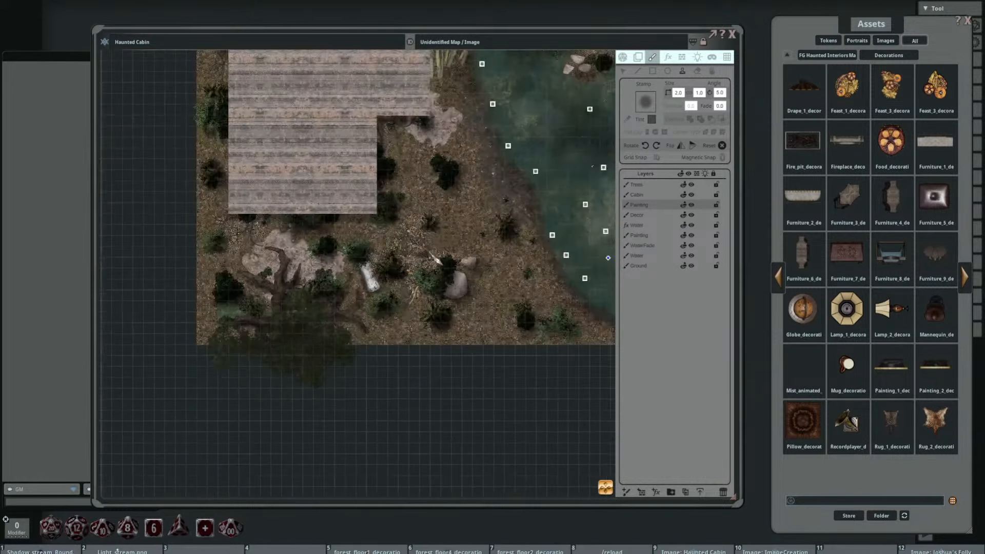
{"action": "left_click_drag", "start_coordinate": [485, 233], "coordinate": [368, 268]}
{"action": "scroll", "coordinate": [458, 370], "scroll_direction": "up", "scroll_amount": 3}
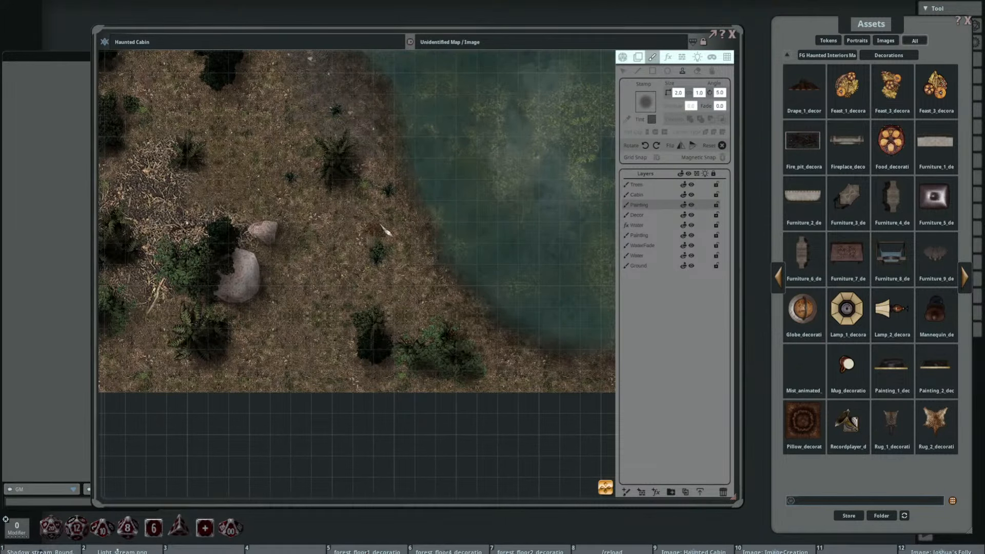
{"action": "scroll", "coordinate": [384, 228], "scroll_direction": "down", "scroll_amount": 3}
{"action": "scroll", "coordinate": [444, 169], "scroll_direction": "up", "scroll_amount": 3}
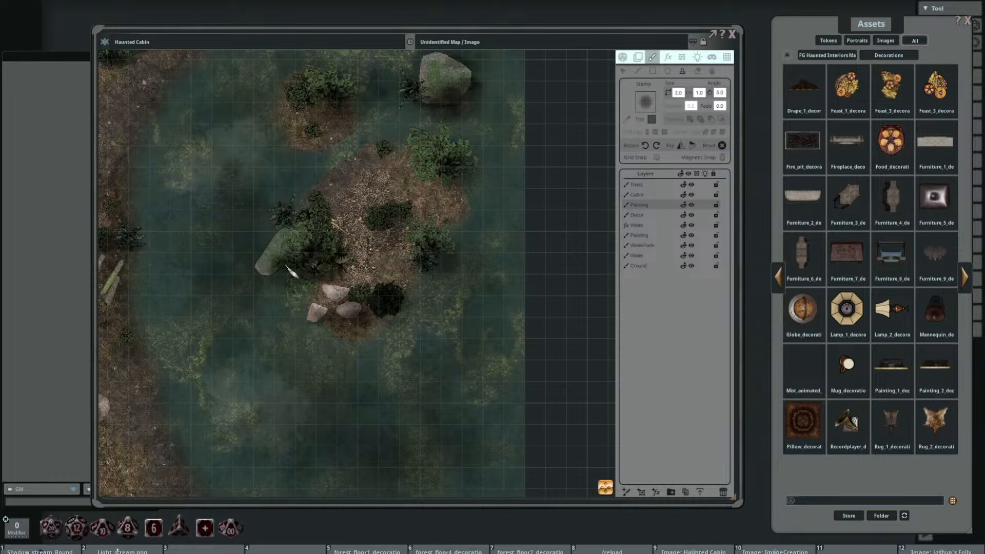
{"action": "scroll", "coordinate": [272, 266], "scroll_direction": "down", "scroll_amount": 9}
{"action": "left_click_drag", "start_coordinate": [372, 199], "coordinate": [328, 277]}
Step: Stamp shadows along the edges of the large boulder in the river's northeast corner, rotating the stamp to 295 degrees
{"action": "scroll", "coordinate": [293, 298], "scroll_direction": "down", "scroll_amount": 5}
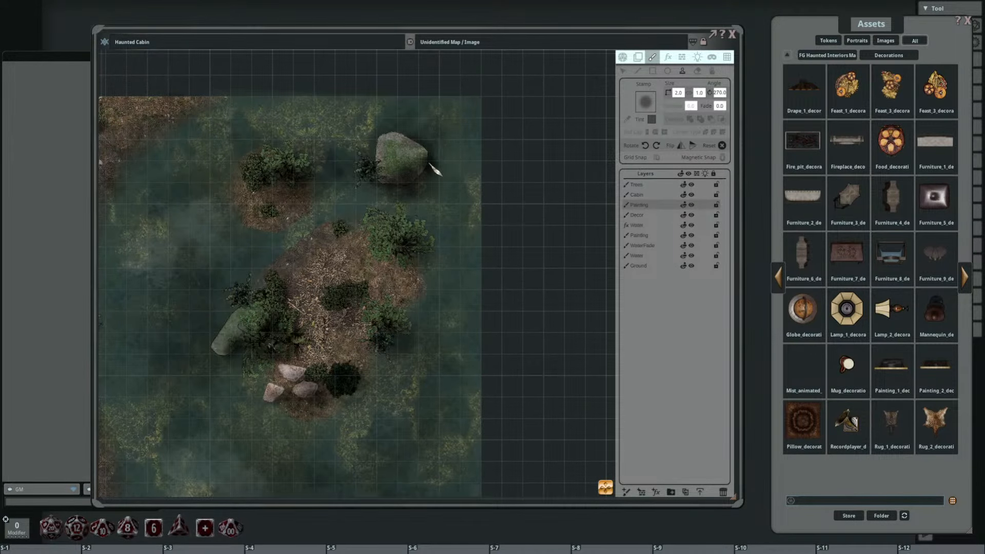
{"action": "scroll", "coordinate": [430, 170], "scroll_direction": "down", "scroll_amount": 5}
{"action": "scroll", "coordinate": [429, 174], "scroll_direction": "up", "scroll_amount": 5}
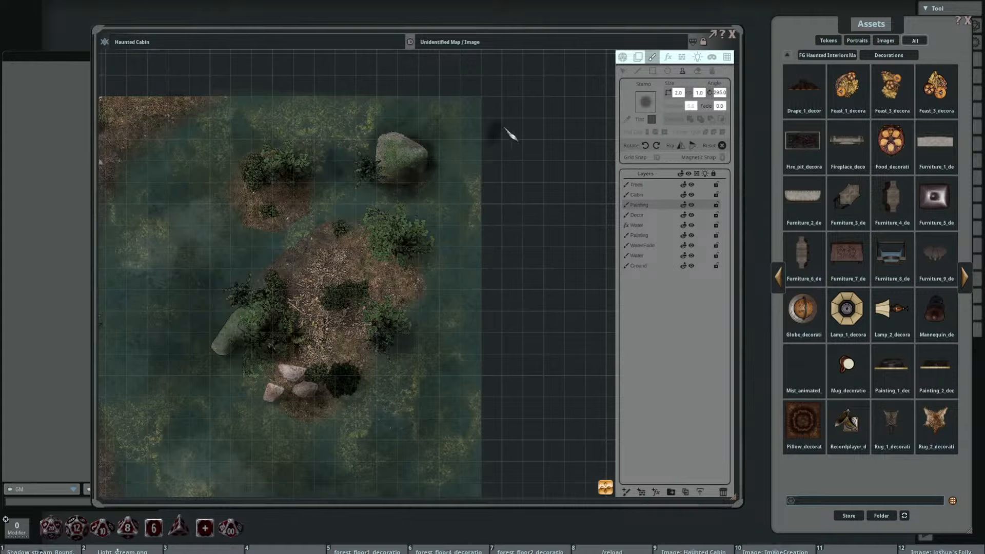
{"action": "left_click", "coordinate": [623, 72]}
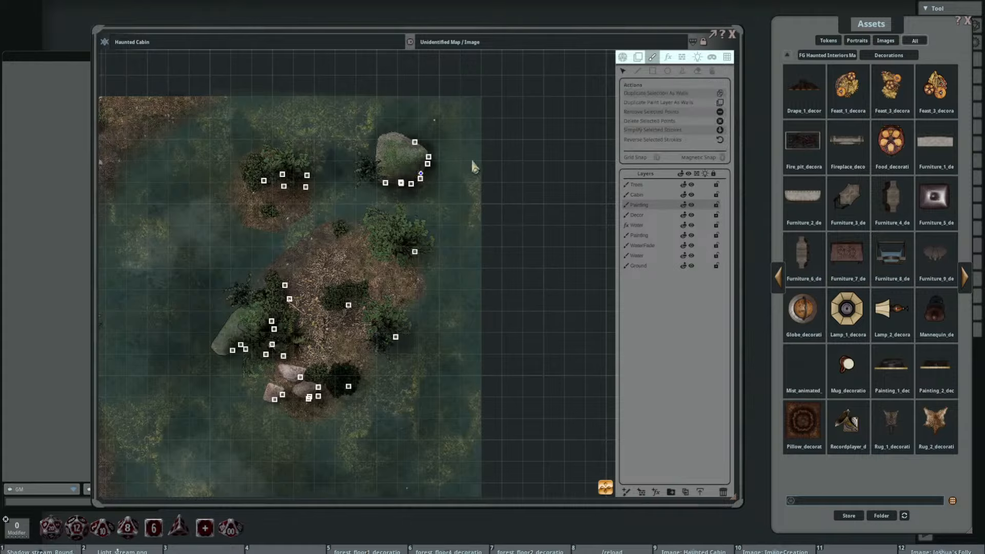
{"action": "left_click", "coordinate": [682, 73]}
Step: Rotate the shadow stamp to 340 degrees and paint shadows in the water around the island's southern rocks
{"action": "scroll", "coordinate": [473, 313], "scroll_direction": "down", "scroll_amount": 4}
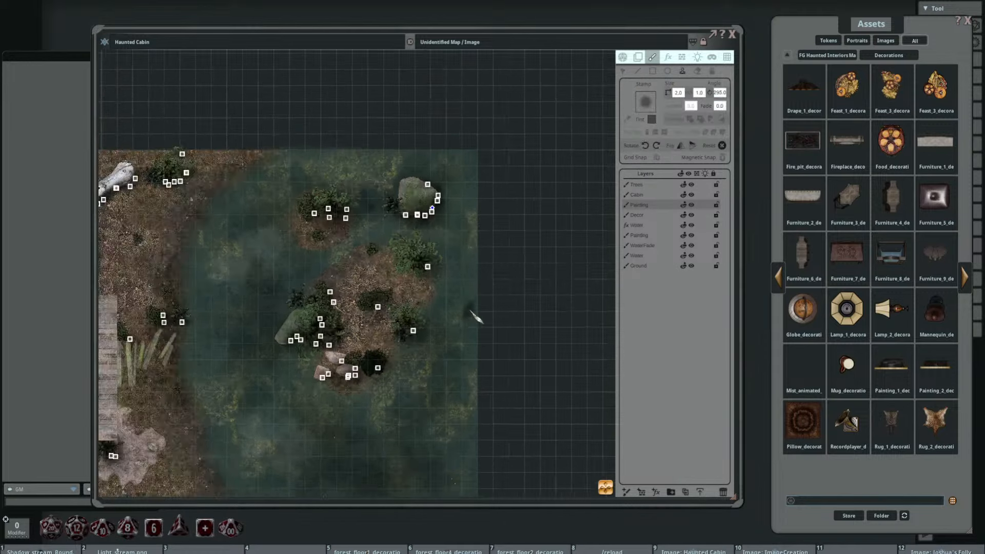
{"action": "left_click_drag", "start_coordinate": [473, 333], "coordinate": [502, 229]}
{"action": "scroll", "coordinate": [441, 225], "scroll_direction": "up", "scroll_amount": 5}
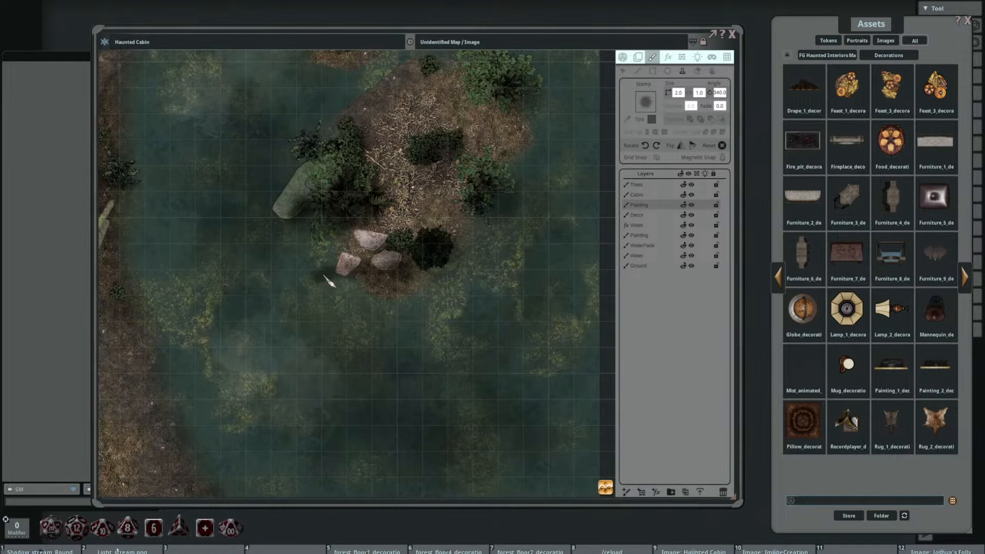
{"action": "scroll", "coordinate": [449, 287], "scroll_direction": "down", "scroll_amount": 4}
{"action": "left_click_drag", "start_coordinate": [440, 325], "coordinate": [477, 152]}
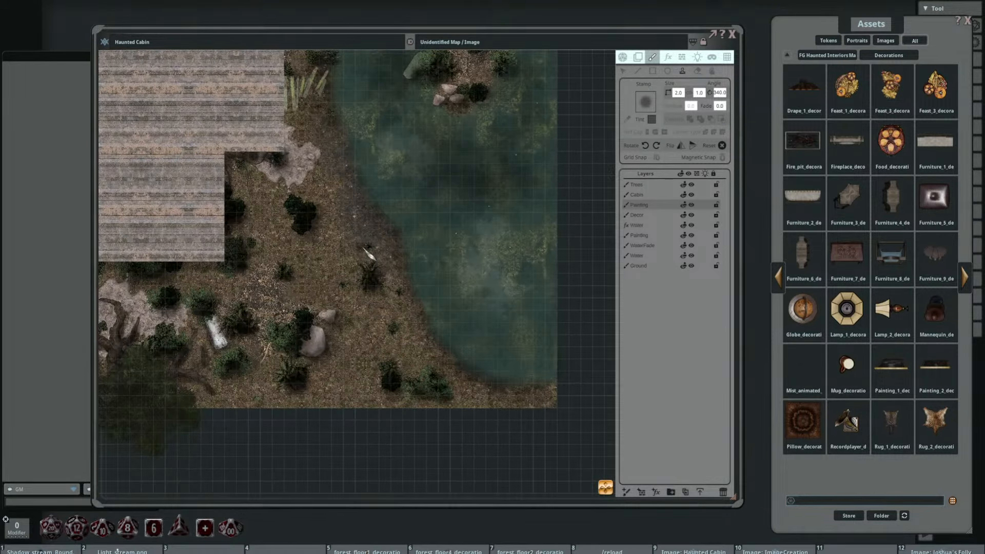
Step: Set the shadow stamp to 10 by 10 and stamp larger soft shadows around the cabin and over the water
{"action": "left_click_drag", "start_coordinate": [369, 254], "coordinate": [470, 280]}
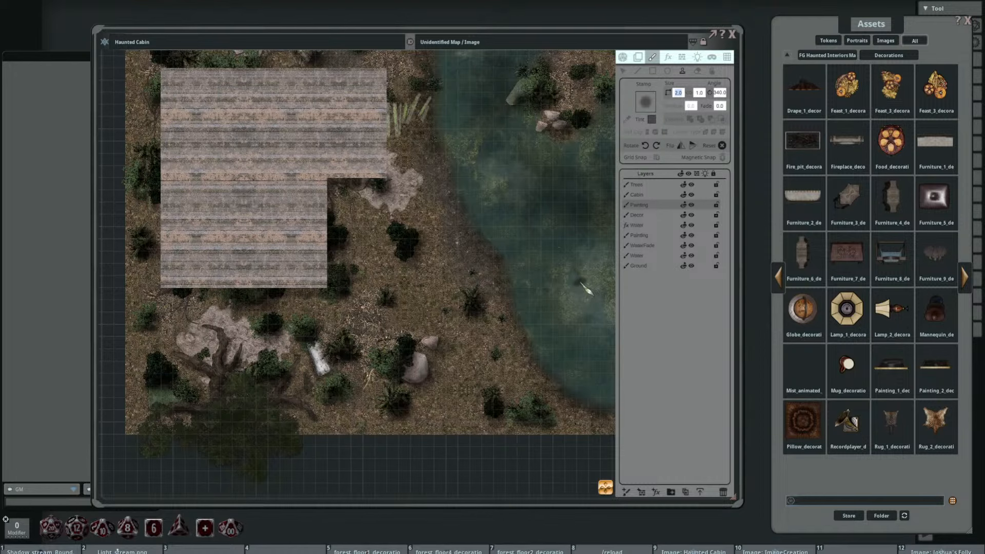
{"action": "left_click_drag", "start_coordinate": [586, 290], "coordinate": [564, 317]}
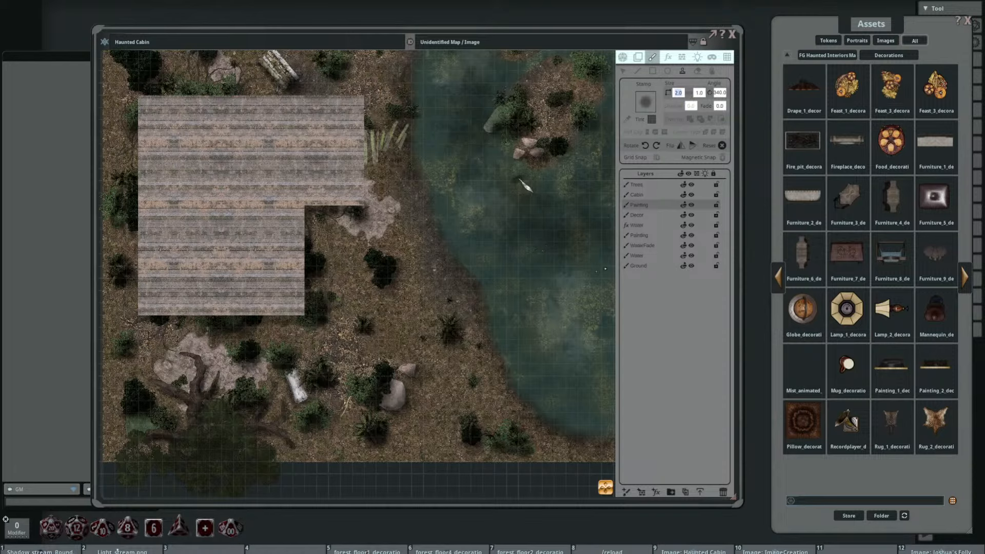
{"action": "key", "text": "Return"}
{"action": "type", "text": "10"}
{"action": "key", "text": "Return"}
{"action": "left_click_drag", "start_coordinate": [507, 358], "coordinate": [554, 284]}
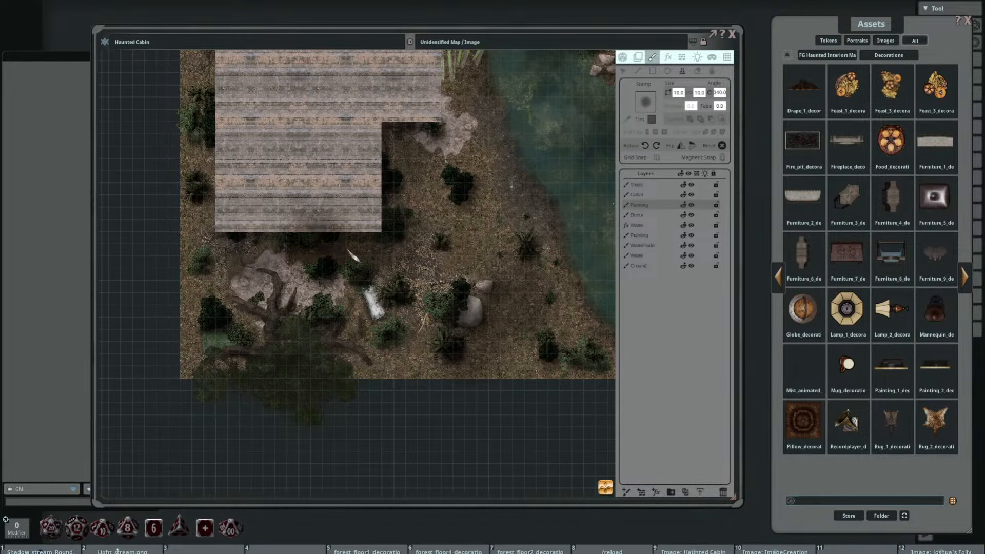
{"action": "scroll", "coordinate": [500, 259], "scroll_direction": "down", "scroll_amount": 3}
{"action": "left_click_drag", "start_coordinate": [585, 231], "coordinate": [477, 286]}
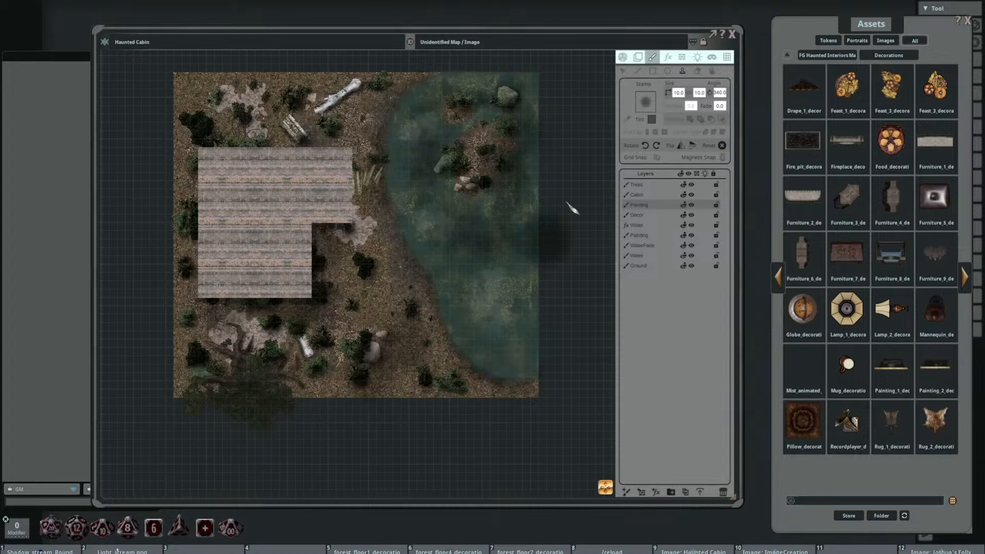
Step: Enlarge the shadow stamp to 18 by 18 and stamp broad shadows over the ground and river
{"action": "type", "text": "18"}
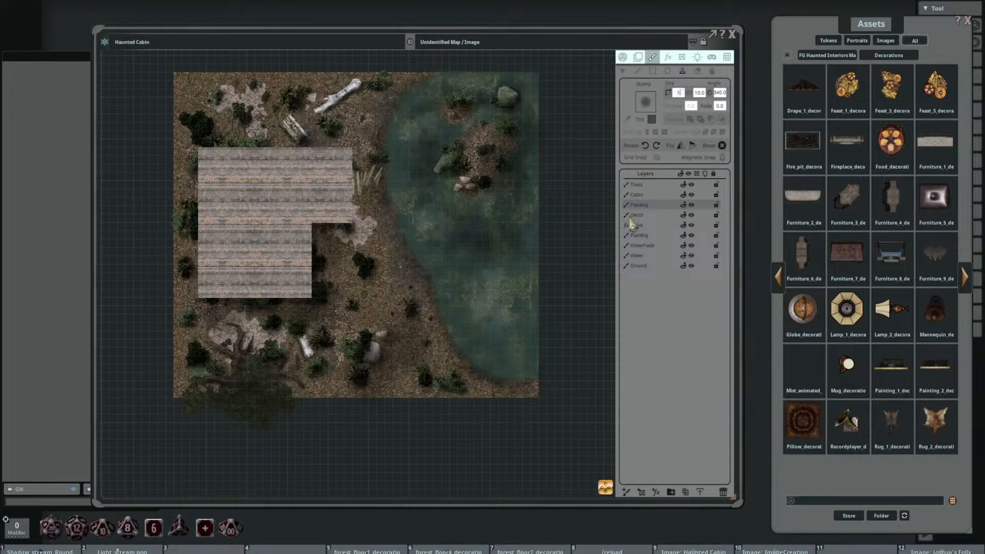
{"action": "left_click", "coordinate": [701, 94]}
{"action": "type", "text": "18"}
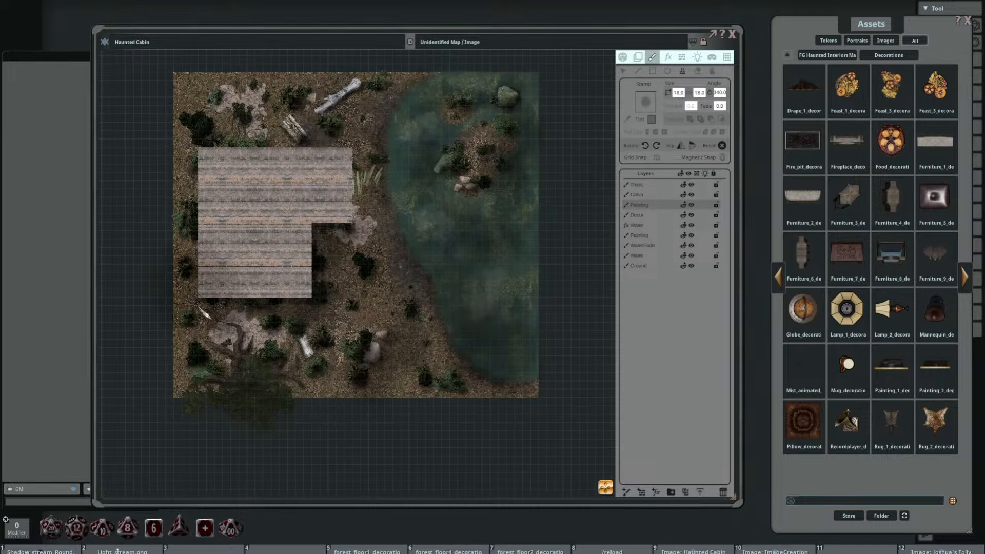
{"action": "left_click_drag", "start_coordinate": [437, 365], "coordinate": [551, 310]}
Step: On the Trees layer, resize the shadow stamp to 8 by 8 at 10 degrees and darken the large tree's canopy south of the cabin
{"action": "scroll", "coordinate": [551, 311], "scroll_direction": "up", "scroll_amount": 3}
{"action": "left_click", "coordinate": [641, 186]}
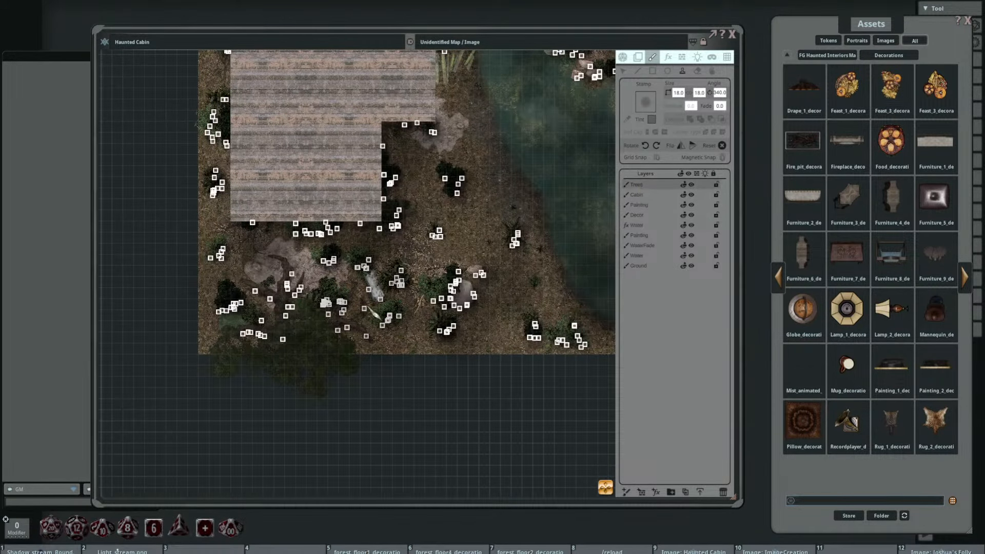
{"action": "left_click_drag", "start_coordinate": [364, 356], "coordinate": [363, 323]}
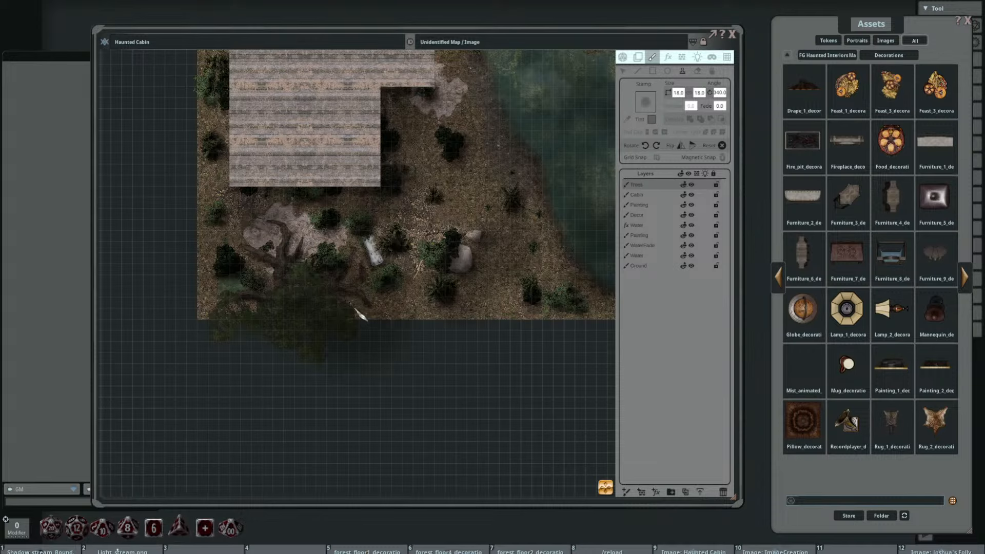
{"action": "key", "text": "shift"}
{"action": "scroll", "coordinate": [352, 306], "scroll_direction": "up", "scroll_amount": 2}
{"action": "left_click", "coordinate": [678, 93]}
{"action": "type", "text": "8"}
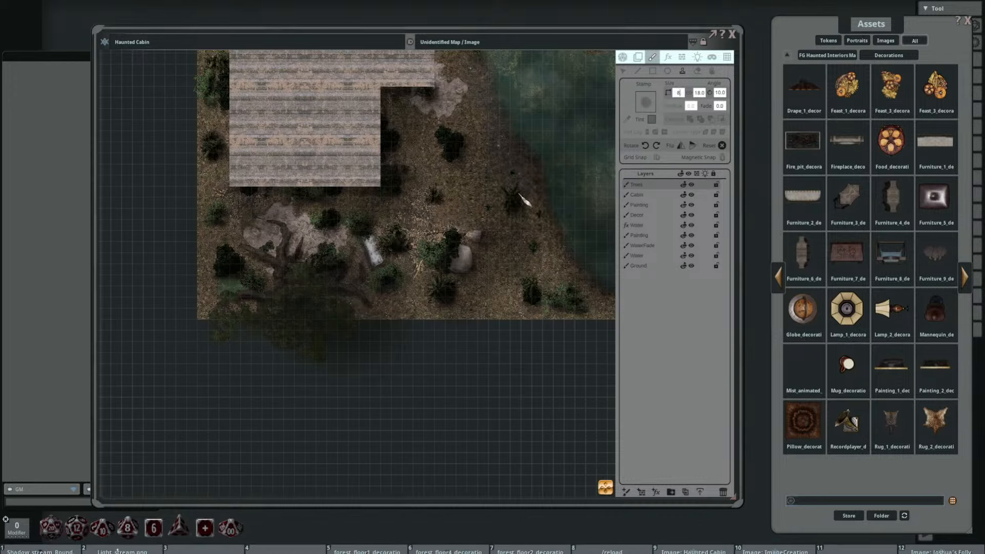
{"action": "key", "text": "Tab"}
{"action": "type", "text": "8"}
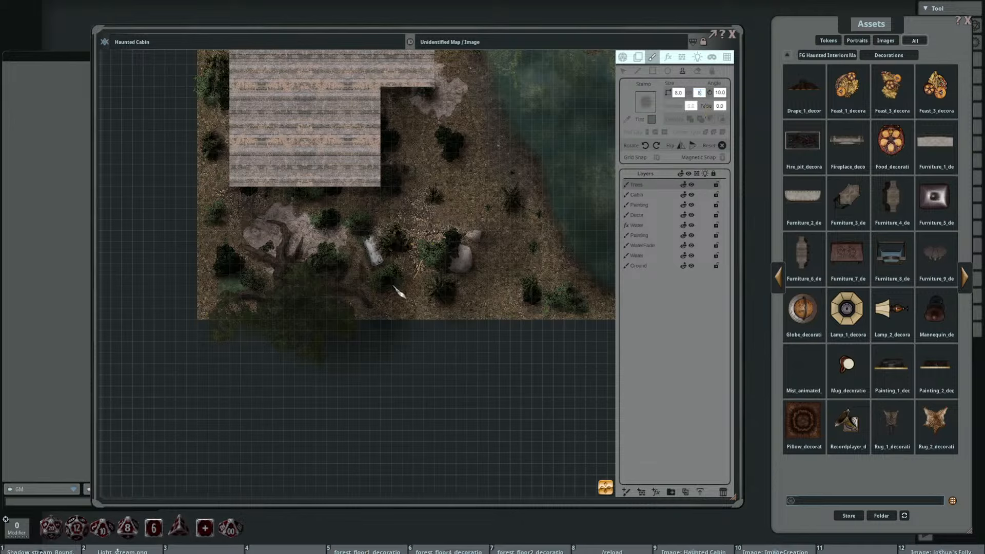
{"action": "key", "text": "Return"}
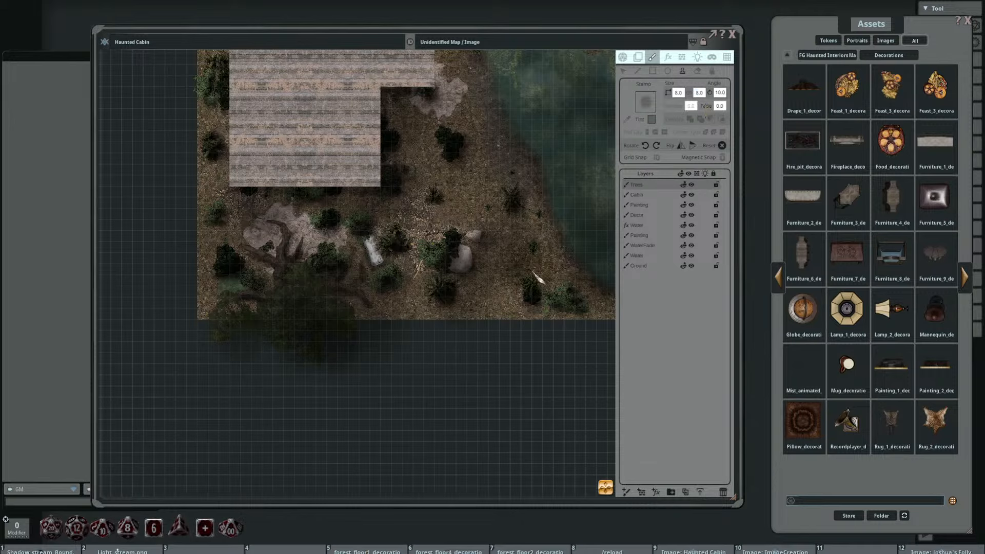
{"action": "scroll", "coordinate": [482, 275], "scroll_direction": "up", "scroll_amount": 1}
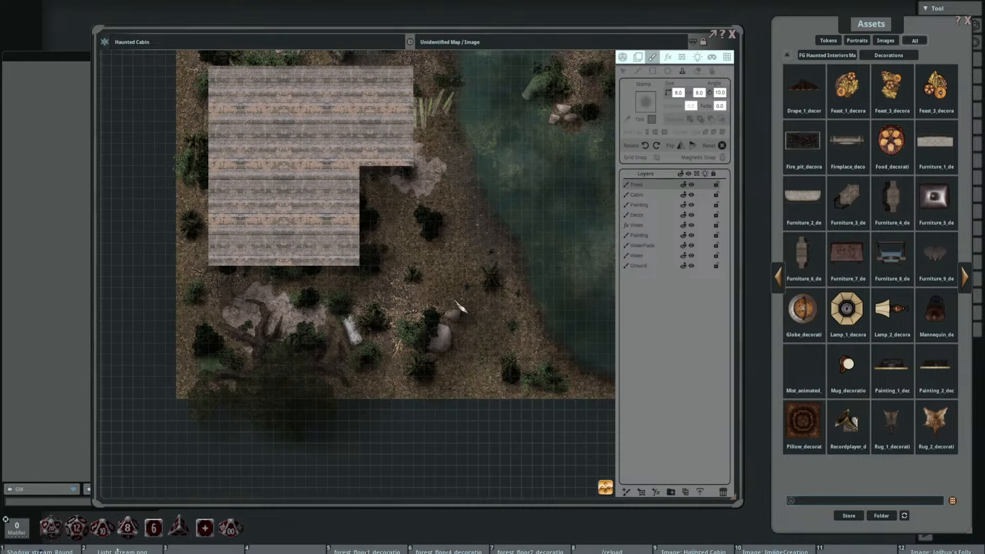
Step: Switch to the Ground layer and try the shadow stamp at 75 degrees around the large tree's trunk
{"action": "scroll", "coordinate": [495, 220], "scroll_direction": "down", "scroll_amount": 1}
{"action": "left_click", "coordinate": [647, 266]}
{"action": "scroll", "coordinate": [325, 301], "scroll_direction": "up", "scroll_amount": 1}
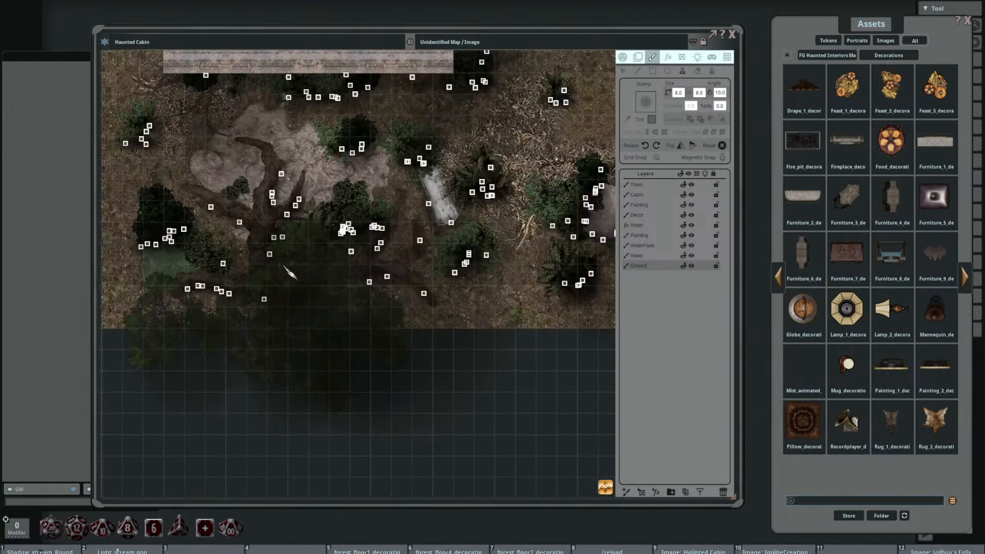
{"action": "scroll", "coordinate": [405, 275], "scroll_direction": "up", "scroll_amount": 1}
{"action": "left_click_drag", "start_coordinate": [399, 269], "coordinate": [411, 271]}
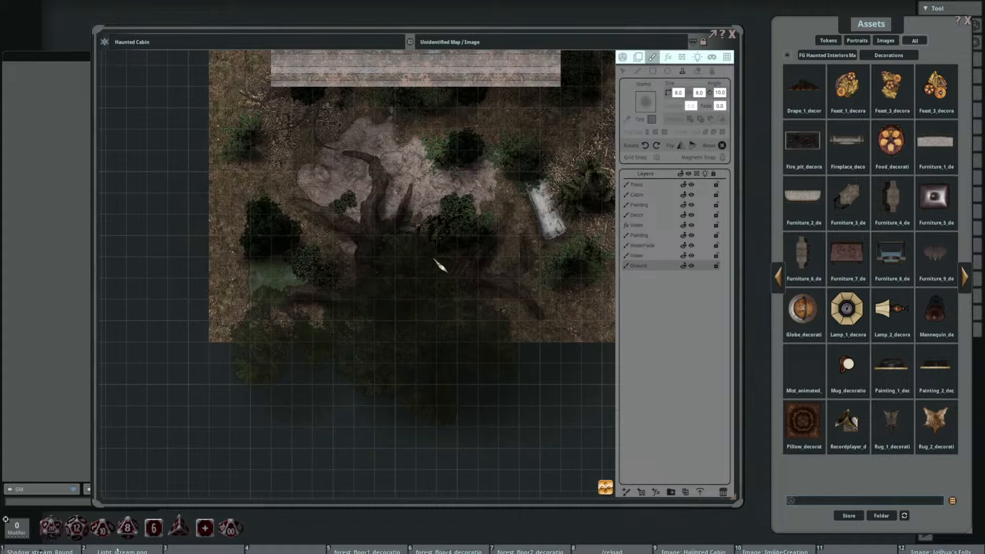
{"action": "scroll", "coordinate": [436, 257], "scroll_direction": "up", "scroll_amount": 13}
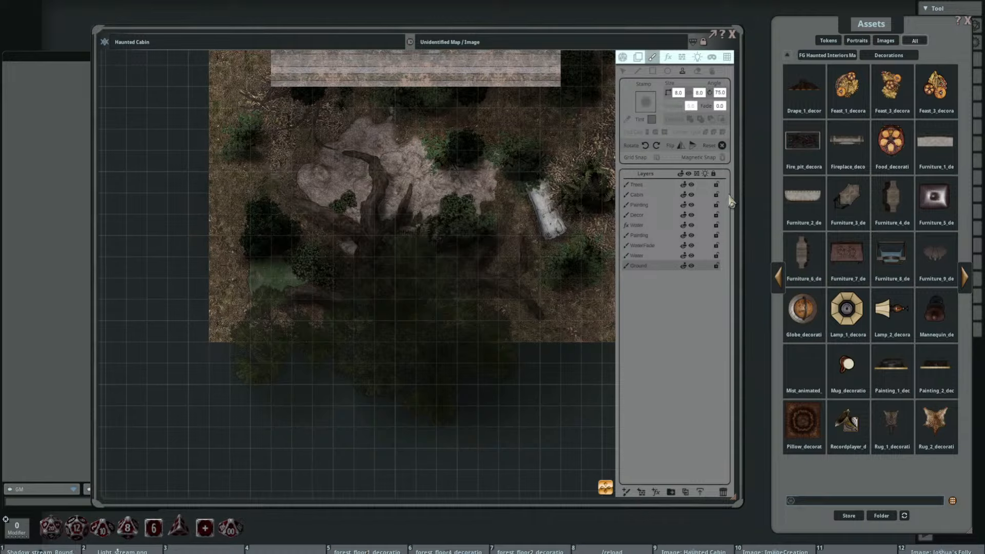
Step: Delete the two northernmost stamps over the large tree's trunk from the Trees layer
{"action": "left_click", "coordinate": [647, 215]}
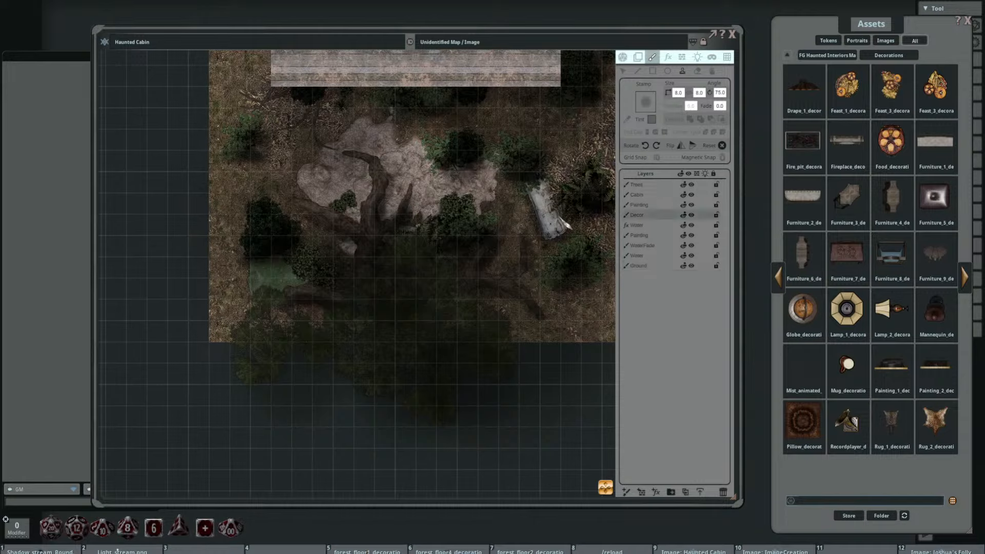
{"action": "left_click", "coordinate": [657, 184]}
{"action": "left_click", "coordinate": [623, 71]}
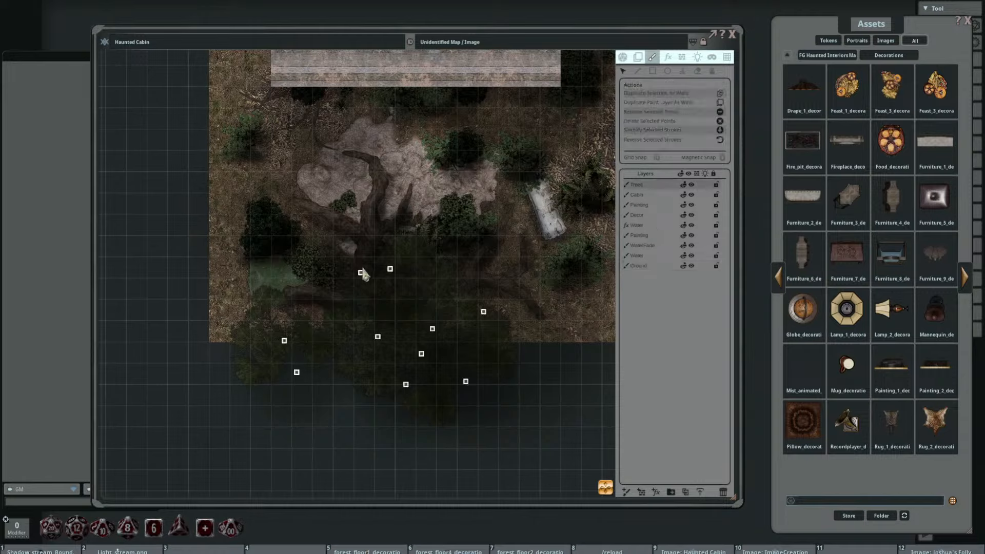
{"action": "left_click_drag", "start_coordinate": [361, 274], "coordinate": [331, 264]}
{"action": "key", "text": "Delete"}
{"action": "left_click_drag", "start_coordinate": [391, 269], "coordinate": [338, 241]}
{"action": "key", "text": "Delete"}
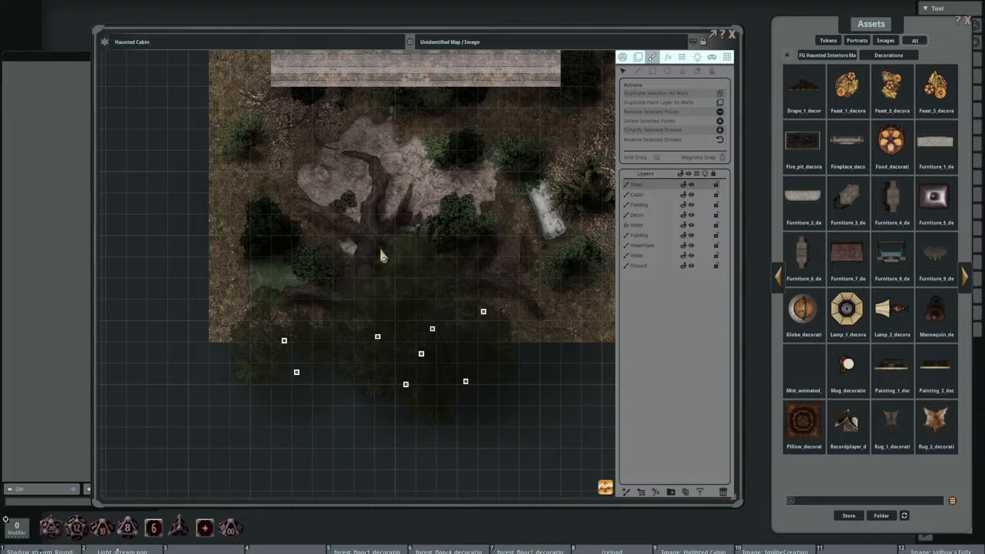
Step: Return to the Painting layer and set the shadow stamp's size to 3 by 3
{"action": "left_click", "coordinate": [651, 216]}
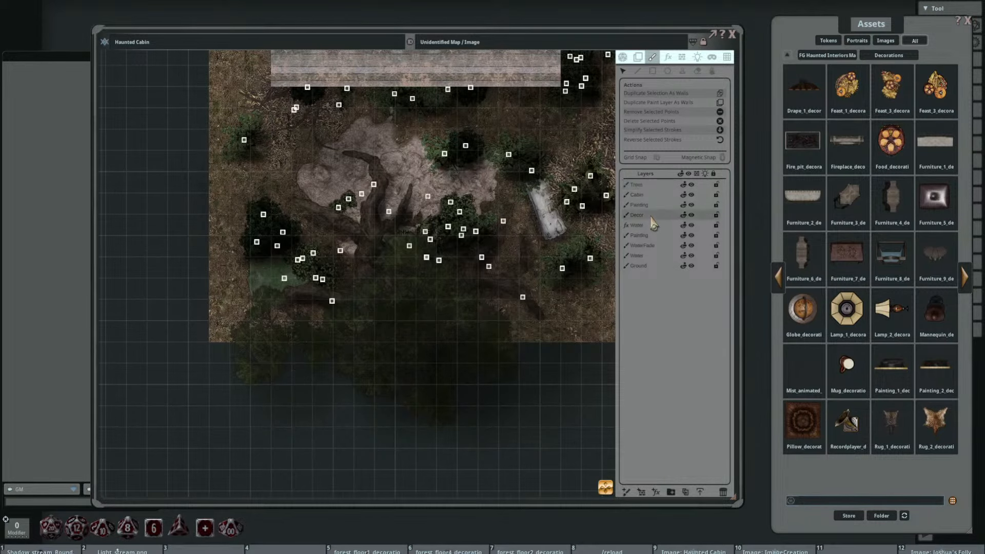
{"action": "left_click", "coordinate": [650, 206]}
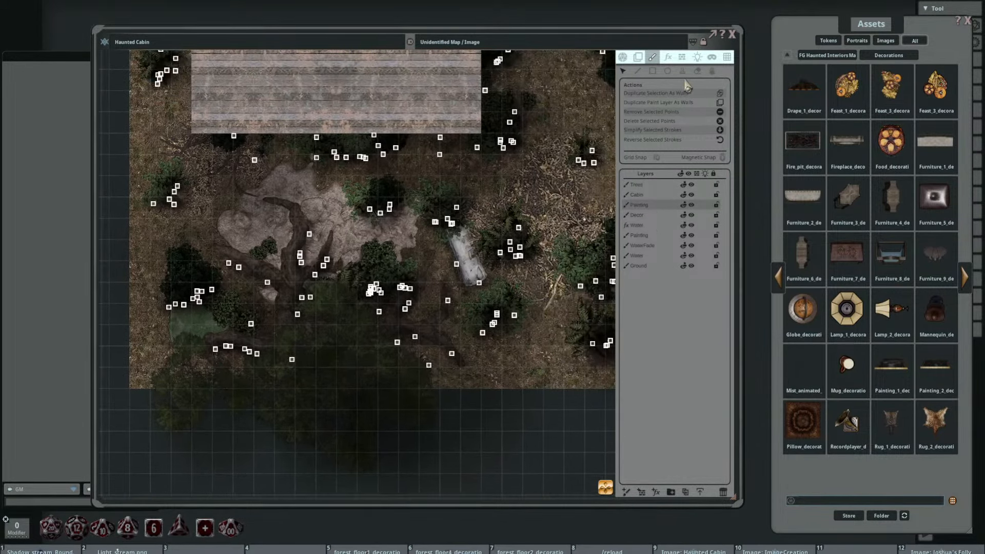
{"action": "left_click", "coordinate": [683, 72]}
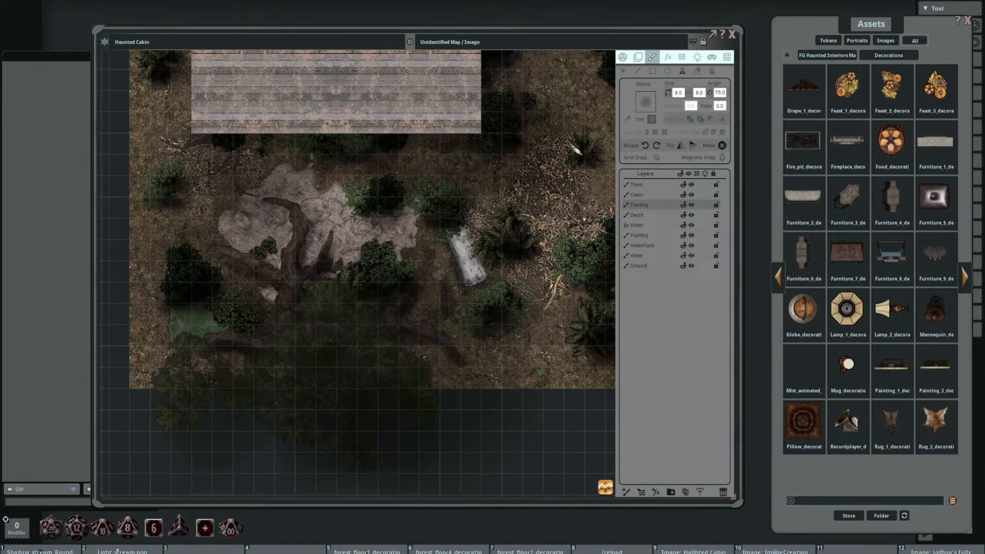
{"action": "left_click", "coordinate": [681, 94]}
{"action": "type", "text": "3"}
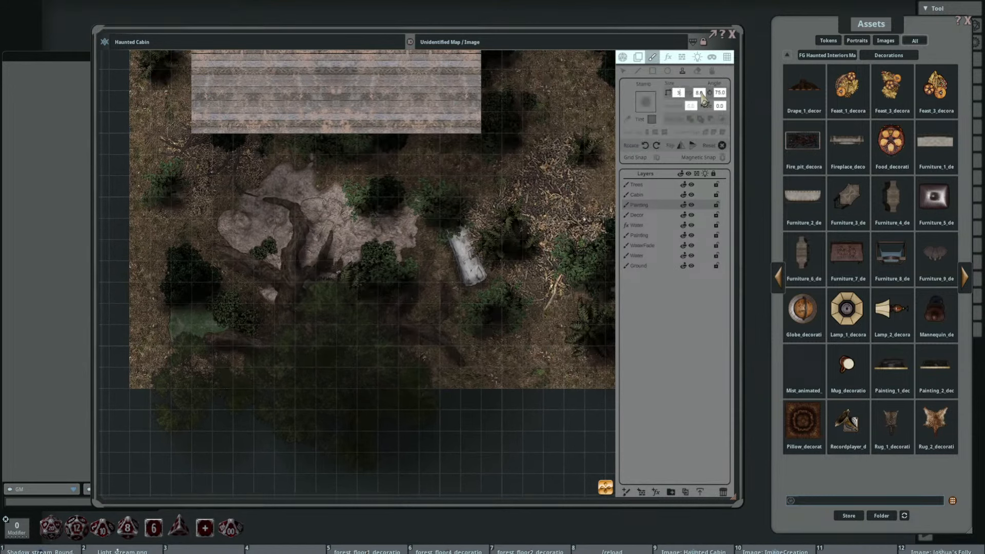
{"action": "left_click", "coordinate": [701, 94]}
{"action": "type", "text": "3"}
Step: Rotate the shadow stamp to 170 degrees and stamp shadows beside the large tree's roots on the rocky patch
{"action": "scroll", "coordinate": [383, 227], "scroll_direction": "up", "scroll_amount": 3}
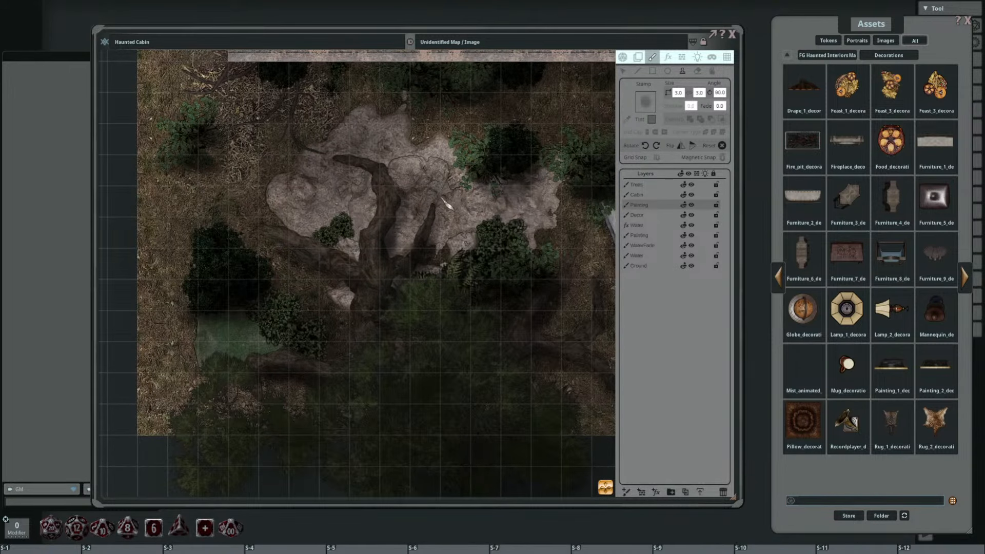
{"action": "scroll", "coordinate": [448, 200], "scroll_direction": "up", "scroll_amount": 4}
{"action": "scroll", "coordinate": [445, 189], "scroll_direction": "up", "scroll_amount": 7}
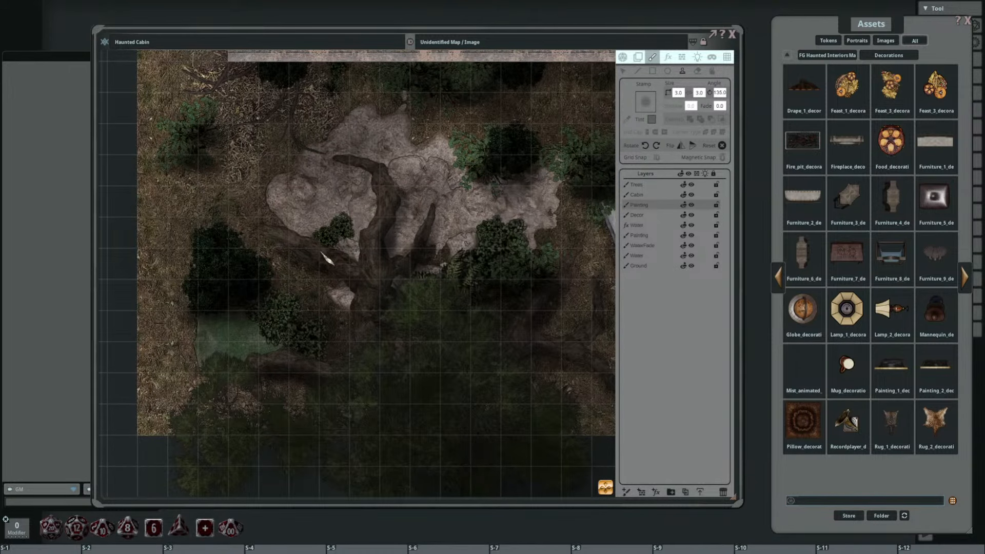
{"action": "left_click", "coordinate": [445, 195]}
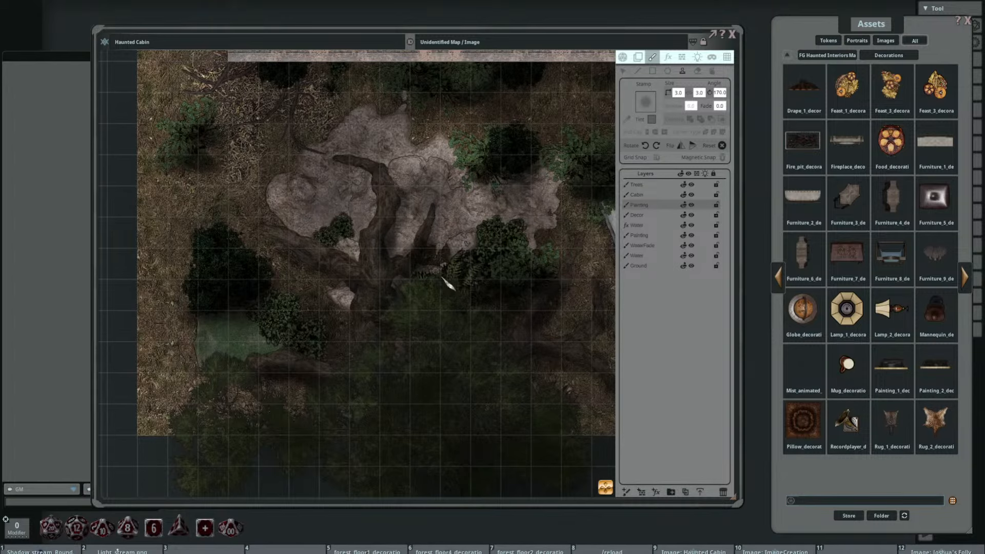
{"action": "scroll", "coordinate": [451, 282], "scroll_direction": "down", "scroll_amount": 2}
{"action": "left_click_drag", "start_coordinate": [487, 270], "coordinate": [401, 299]}
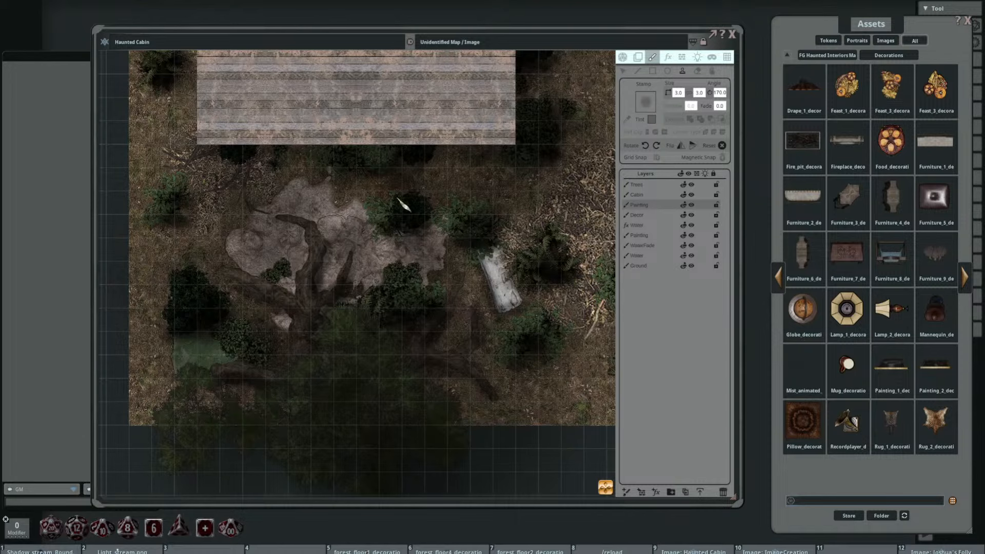
Step: Inspect the stamped shadows across the map, around the cabin, the rocky patches, the plants and the pond
{"action": "left_click_drag", "start_coordinate": [434, 220], "coordinate": [426, 333]}
{"action": "scroll", "coordinate": [449, 293], "scroll_direction": "down", "scroll_amount": 2}
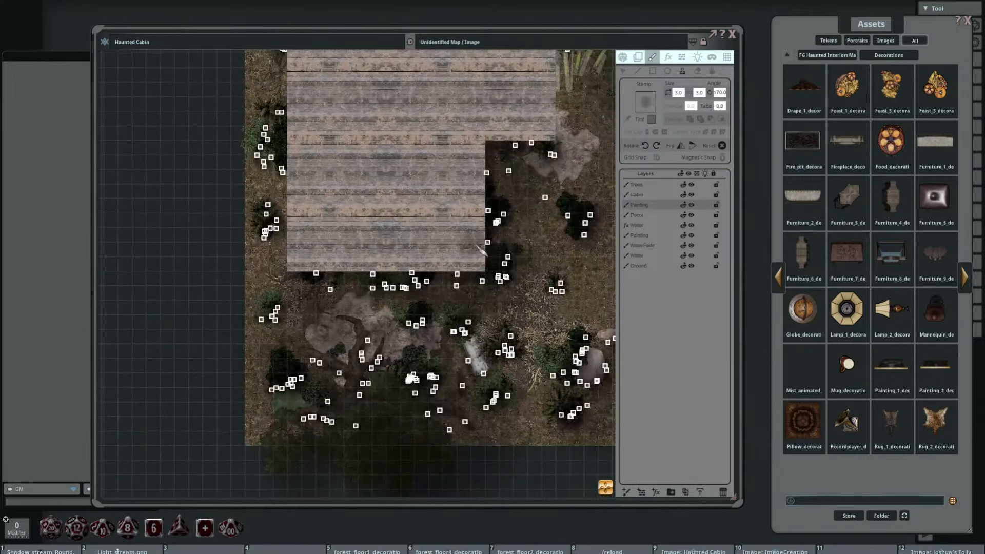
{"action": "left_click_drag", "start_coordinate": [569, 197], "coordinate": [456, 232]}
{"action": "scroll", "coordinate": [456, 230], "scroll_direction": "up", "scroll_amount": 2}
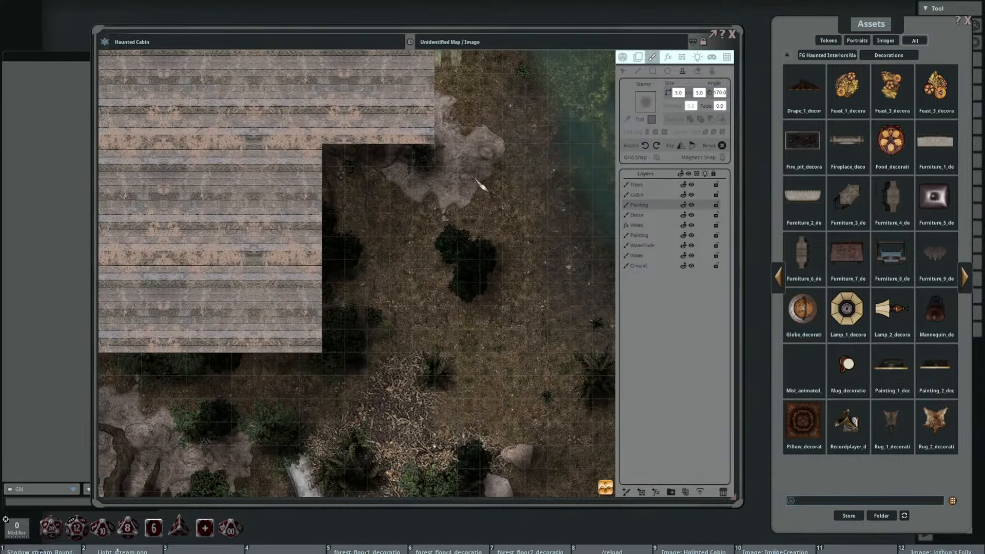
{"action": "left_click_drag", "start_coordinate": [450, 283], "coordinate": [383, 157]}
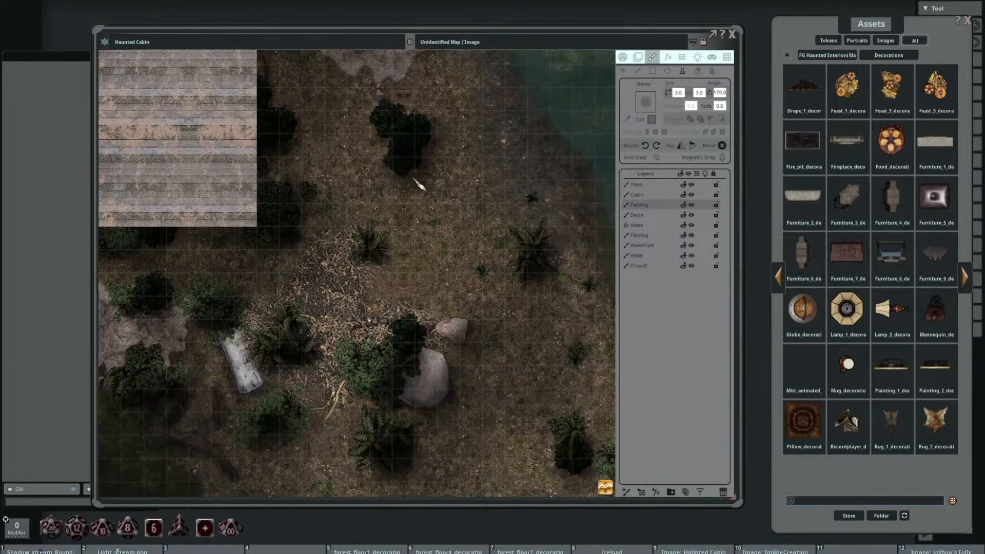
{"action": "left_click_drag", "start_coordinate": [400, 205], "coordinate": [473, 397]}
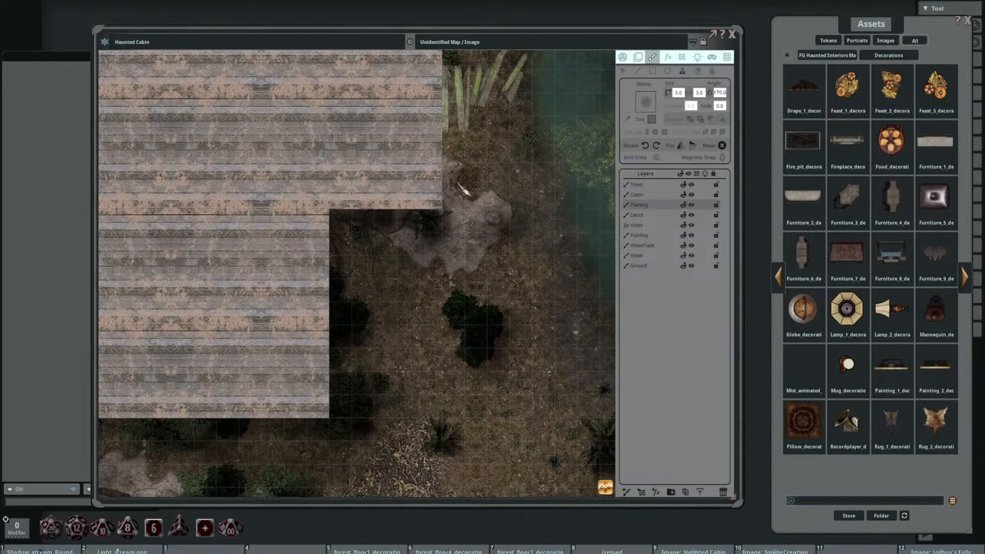
{"action": "scroll", "coordinate": [482, 215], "scroll_direction": "down", "scroll_amount": 2}
{"action": "left_click_drag", "start_coordinate": [494, 233], "coordinate": [563, 359]}
{"action": "scroll", "coordinate": [341, 170], "scroll_direction": "up", "scroll_amount": 2}
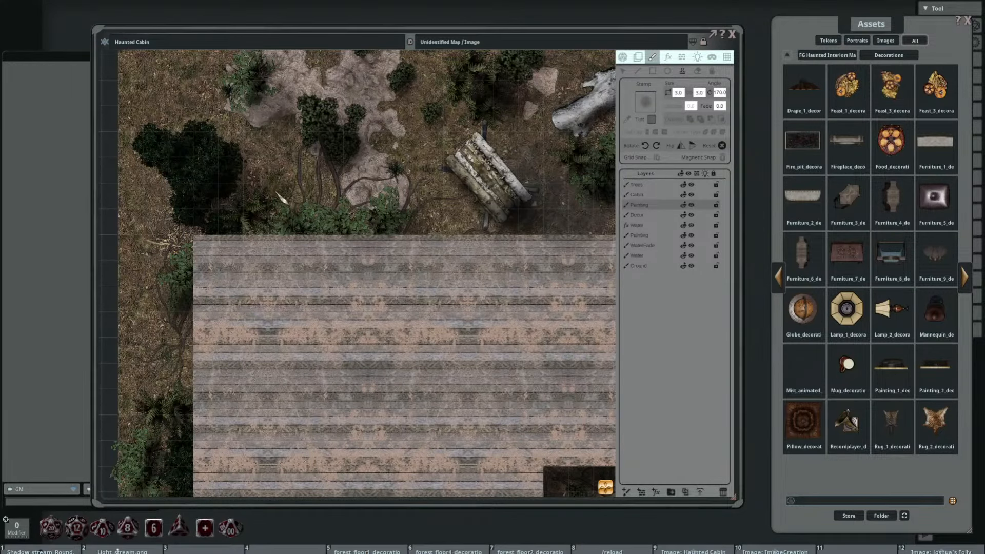
{"action": "scroll", "coordinate": [277, 190], "scroll_direction": "down", "scroll_amount": 2}
{"action": "left_click_drag", "start_coordinate": [487, 309], "coordinate": [399, 199]}
{"action": "scroll", "coordinate": [415, 217], "scroll_direction": "down", "scroll_amount": 4}
{"action": "scroll", "coordinate": [364, 222], "scroll_direction": "down", "scroll_amount": 4}
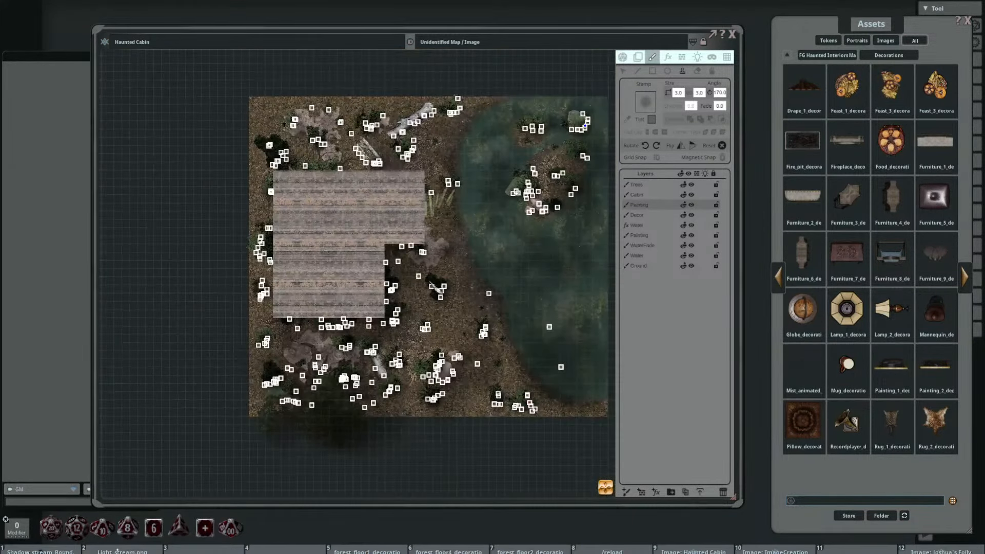
{"action": "left_click_drag", "start_coordinate": [437, 272], "coordinate": [379, 242]}
{"action": "scroll", "coordinate": [378, 242], "scroll_direction": "up", "scroll_amount": 1}
{"action": "scroll", "coordinate": [379, 242], "scroll_direction": "up", "scroll_amount": 2}
{"action": "scroll", "coordinate": [379, 241], "scroll_direction": "down", "scroll_amount": 3}
{"action": "scroll", "coordinate": [409, 245], "scroll_direction": "up", "scroll_amount": 2}
{"action": "left_click_drag", "start_coordinate": [280, 223], "coordinate": [352, 247]}
{"action": "scroll", "coordinate": [402, 249], "scroll_direction": "up", "scroll_amount": 1}
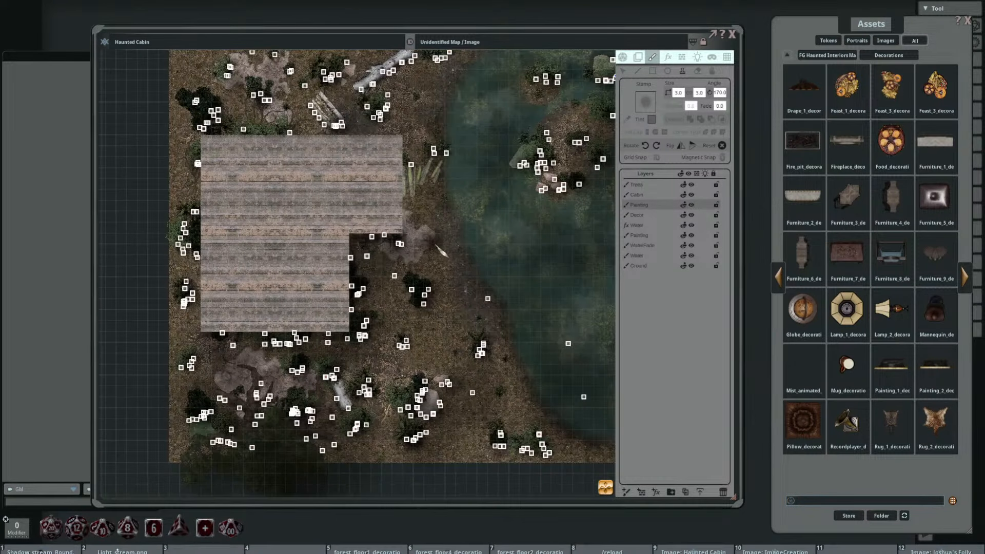
{"action": "scroll", "coordinate": [437, 242], "scroll_direction": "down", "scroll_amount": 3}
{"action": "left_click_drag", "start_coordinate": [445, 247], "coordinate": [390, 258]}
{"action": "scroll", "coordinate": [358, 240], "scroll_direction": "up", "scroll_amount": 2}
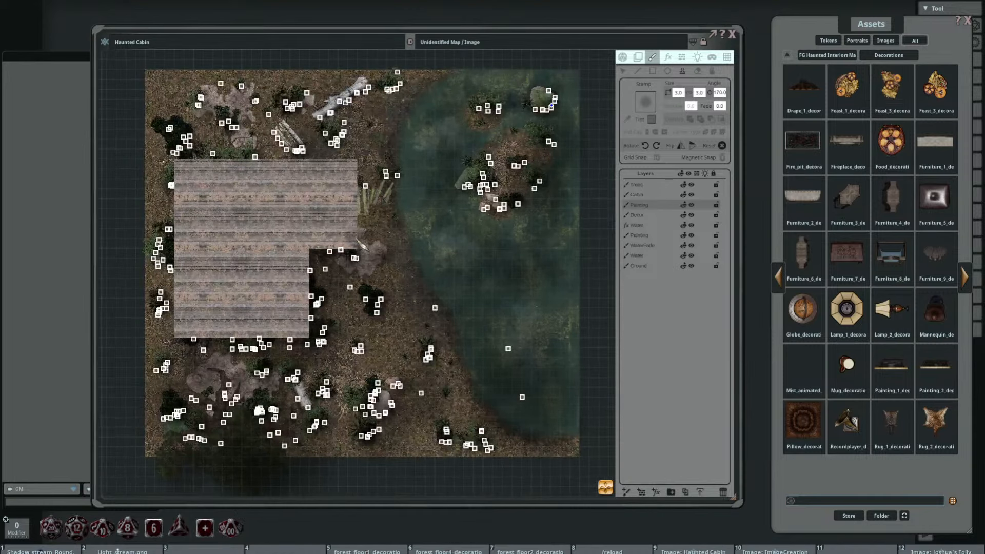
{"action": "scroll", "coordinate": [328, 230], "scroll_direction": "down", "scroll_amount": 2}
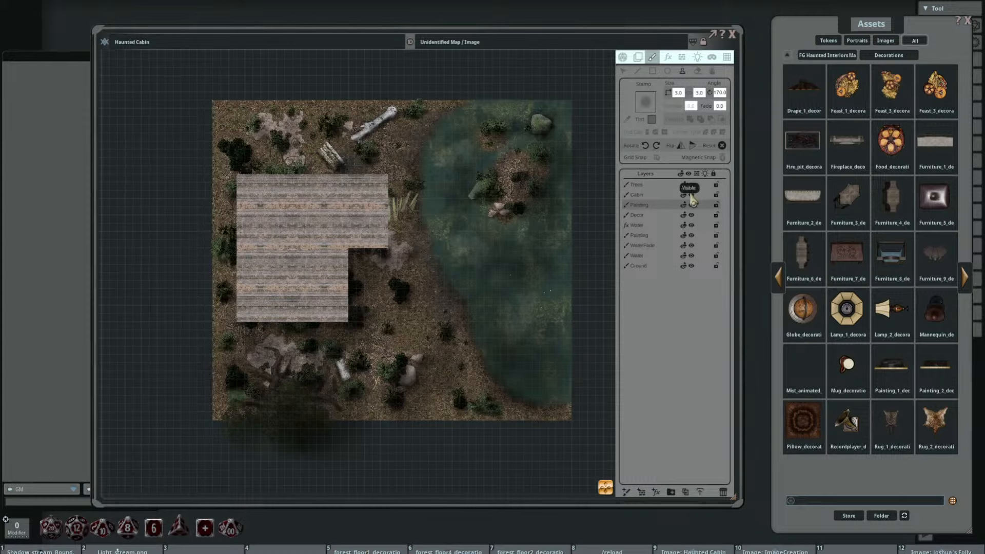
Step: Open the Fills folder of the Haunted Interiors map pack and add a new paint layer above the Trees layer
{"action": "left_click", "coordinate": [820, 55]}
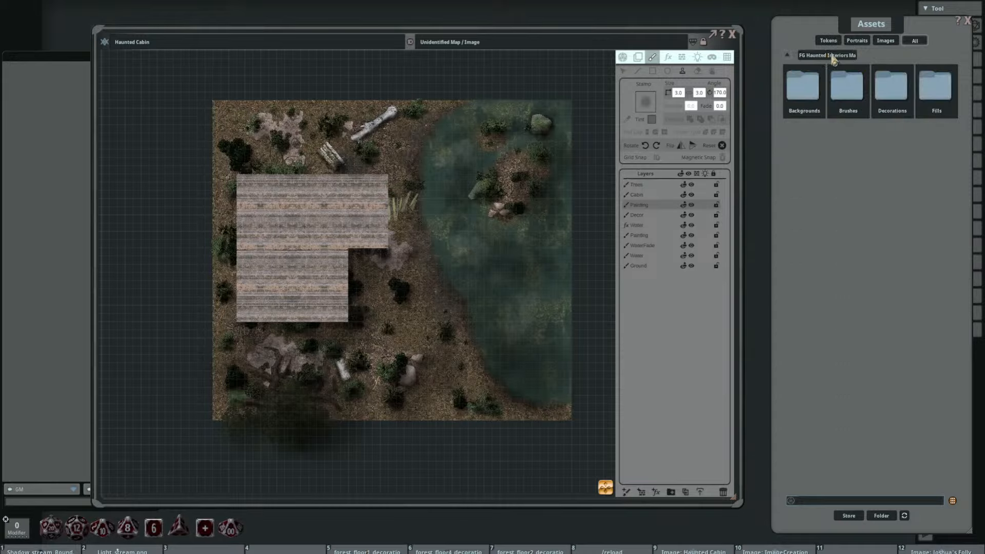
{"action": "left_click", "coordinate": [934, 86]}
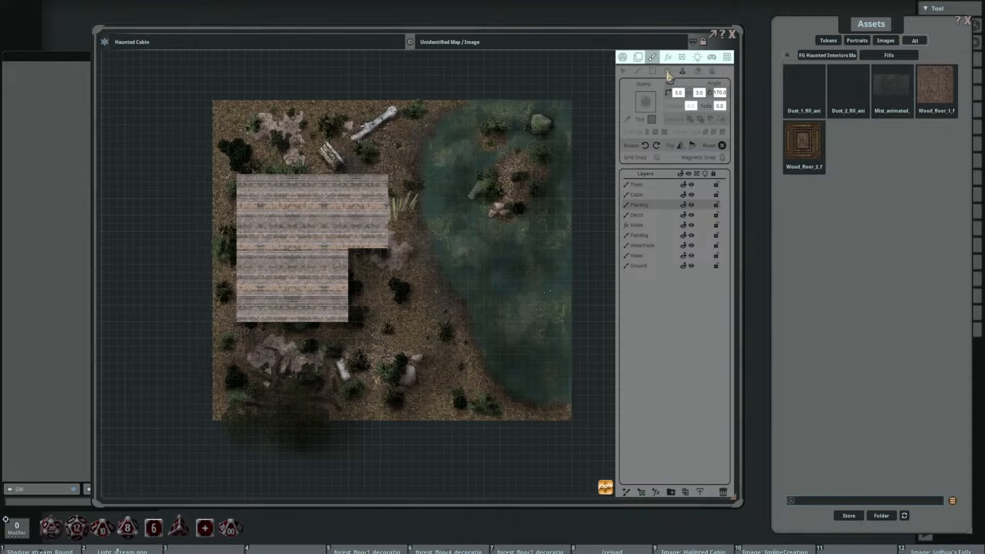
{"action": "left_click", "coordinate": [637, 185]}
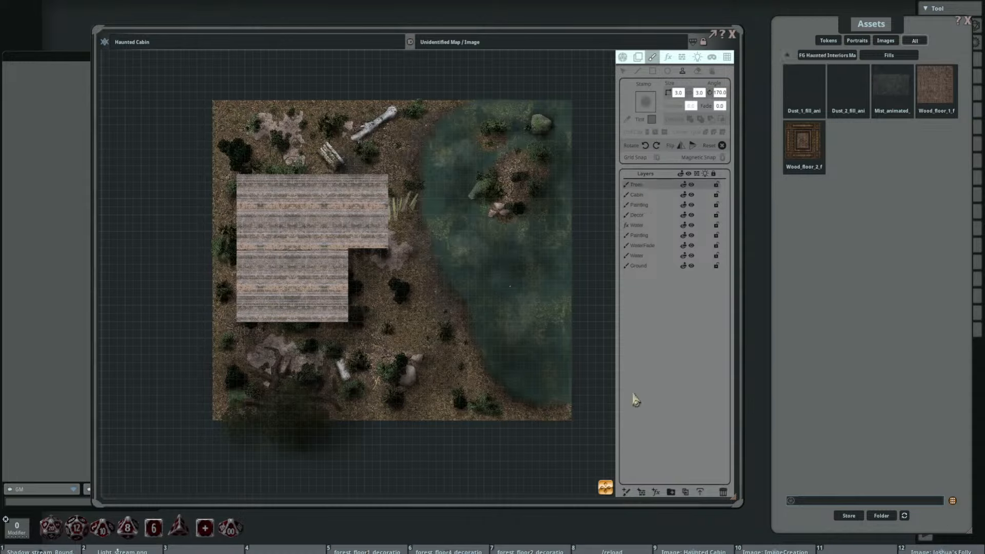
{"action": "left_click", "coordinate": [625, 493]}
Step: Draw a rectangle over the whole map on the new layer, filled with Dust_1_fill_animated and without a stroke
{"action": "left_click", "coordinate": [652, 71]}
{"action": "mouse_move", "coordinate": [803, 144]}
{"action": "left_mouse_down"}
{"action": "mouse_move", "coordinate": [633, 97]}
{"action": "mouse_move", "coordinate": [645, 103]}
{"action": "left_mouse_up"}
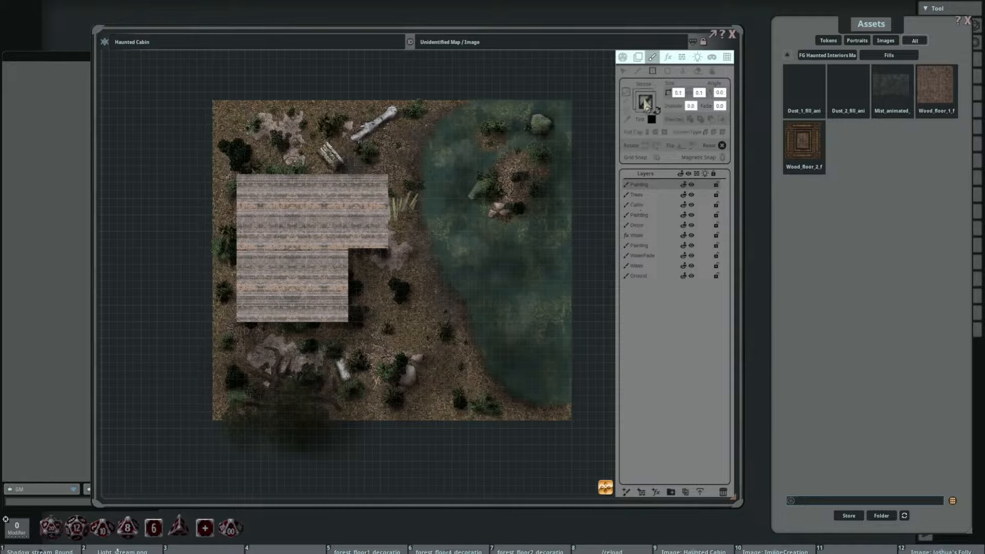
{"action": "left_click", "coordinate": [658, 111]}
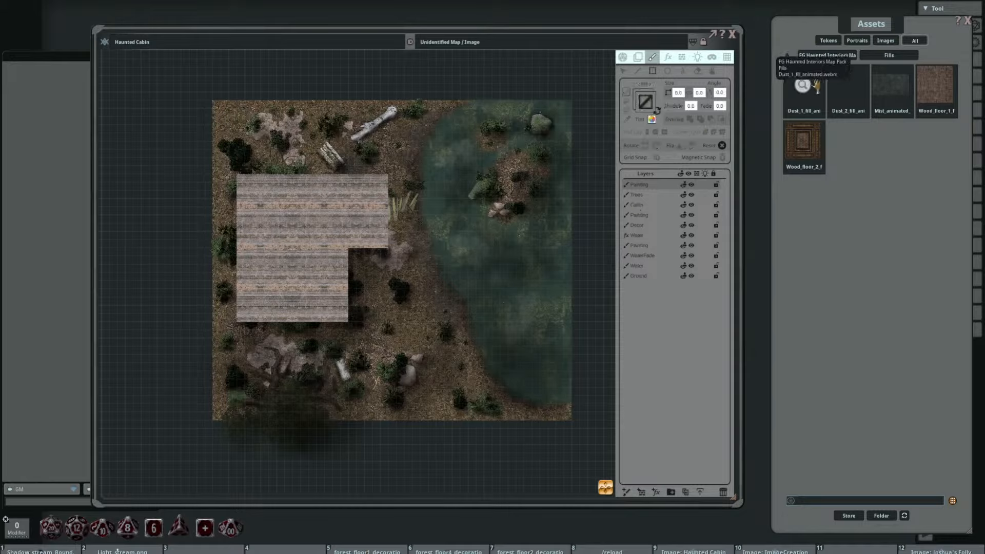
{"action": "left_click_drag", "start_coordinate": [816, 87], "coordinate": [642, 109]}
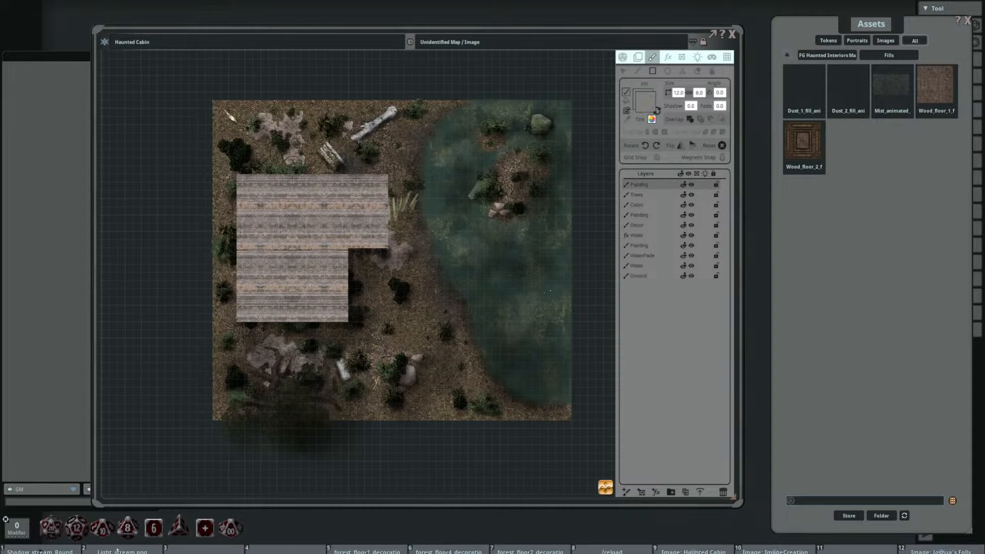
{"action": "key", "text": "ctrl"}
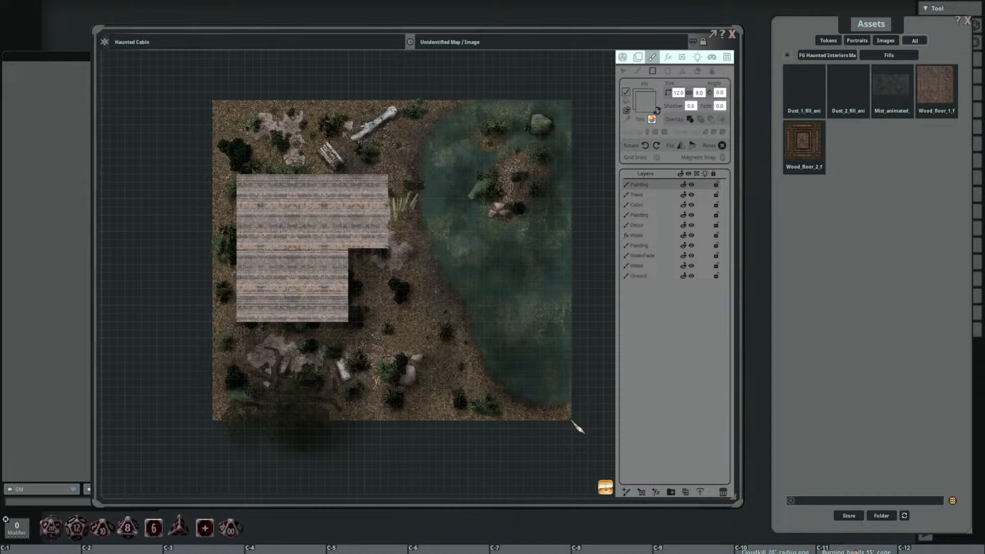
{"action": "left_click", "coordinate": [622, 57]}
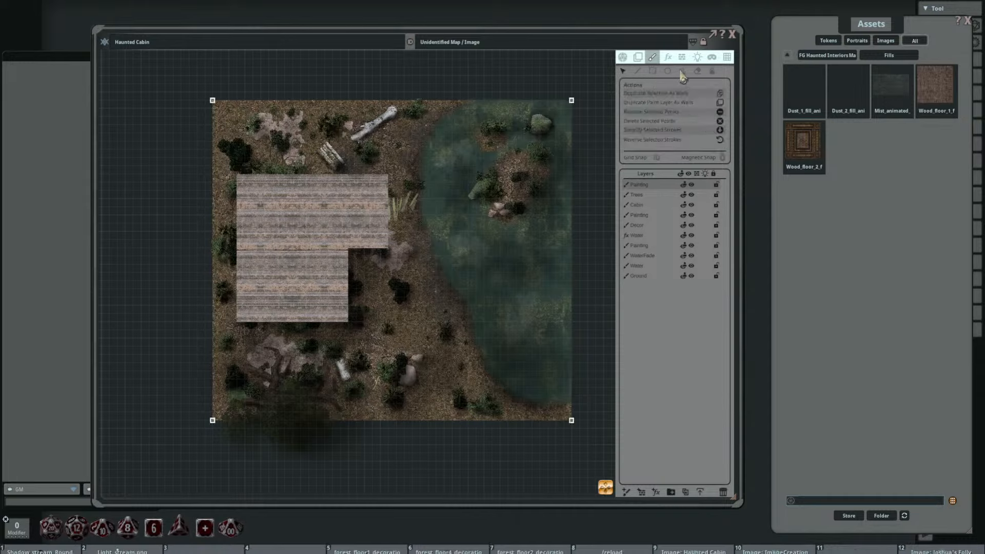
Step: Scale down the animated dust fill covering the map by editing the filled stroke
{"action": "scroll", "coordinate": [333, 241], "scroll_direction": "up", "scroll_amount": 3}
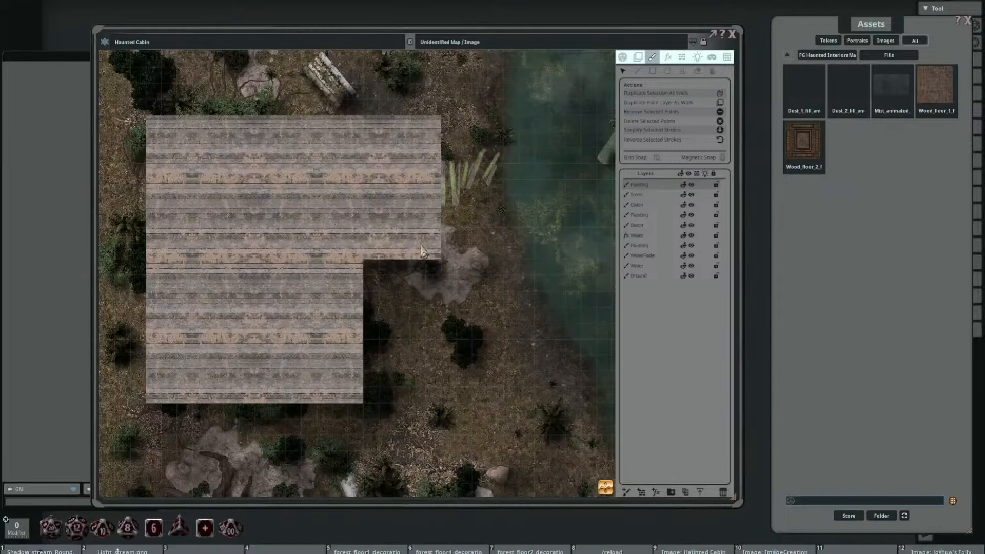
{"action": "left_click_drag", "start_coordinate": [401, 258], "coordinate": [409, 242]}
{"action": "left_click", "coordinate": [710, 71]}
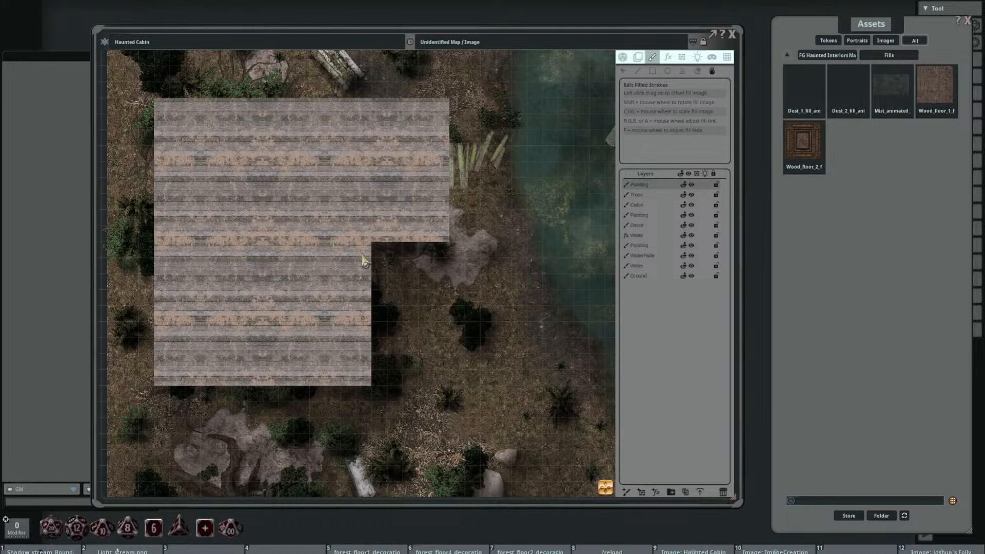
{"action": "scroll", "coordinate": [349, 235], "scroll_direction": "up", "scroll_amount": 3}
{"action": "scroll", "coordinate": [375, 233], "scroll_direction": "down", "scroll_amount": 2}
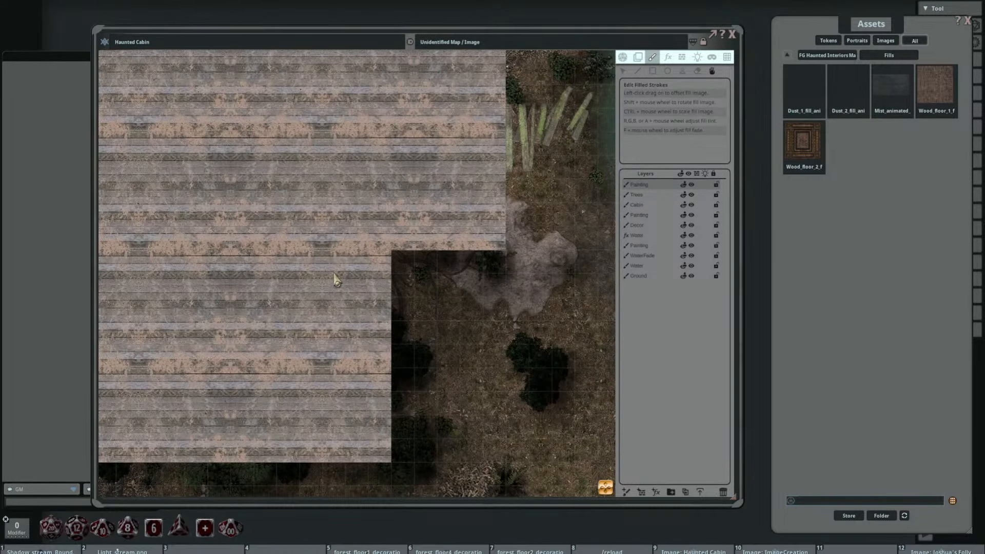
{"action": "key", "text": "ctrl"}
{"action": "scroll", "coordinate": [336, 272], "scroll_direction": "down", "scroll_amount": 1}
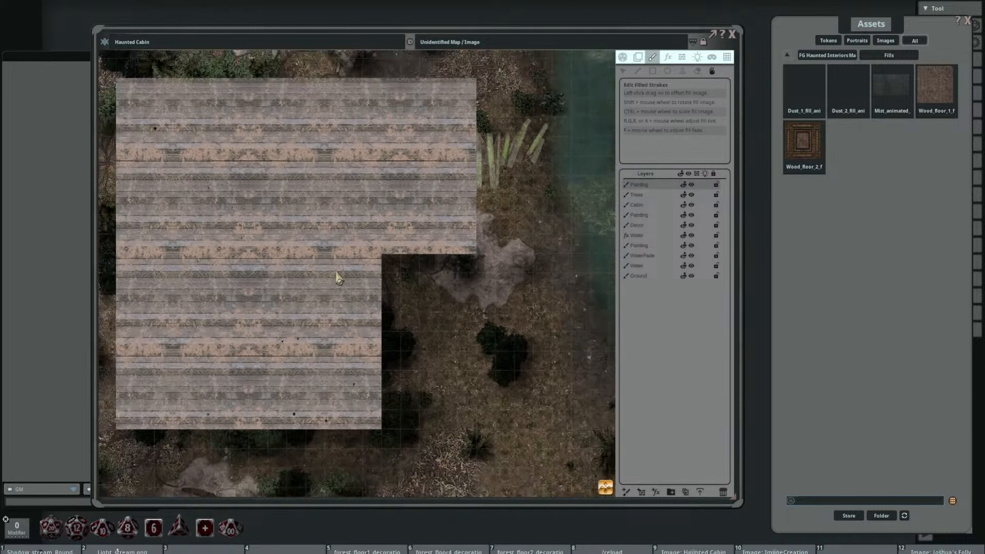
Step: Examine the animated dust over the cabin roof and the surrounding forest floor at different zoom levels
{"action": "left_click_drag", "start_coordinate": [336, 272], "coordinate": [411, 260]}
{"action": "scroll", "coordinate": [361, 197], "scroll_direction": "up", "scroll_amount": 1}
{"action": "scroll", "coordinate": [362, 202], "scroll_direction": "up", "scroll_amount": 1}
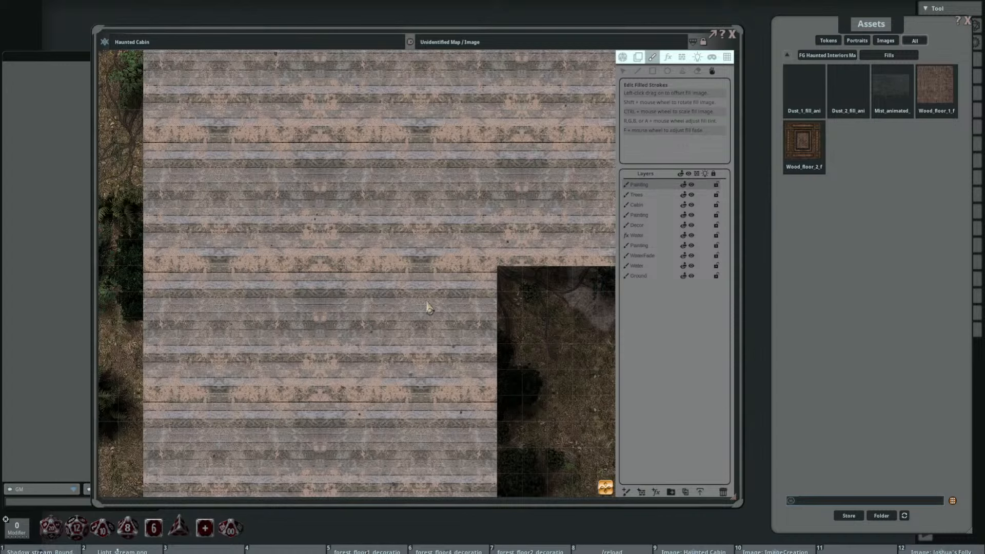
{"action": "scroll", "coordinate": [450, 199], "scroll_direction": "down", "scroll_amount": 3}
{"action": "left_click_drag", "start_coordinate": [478, 225], "coordinate": [437, 240]}
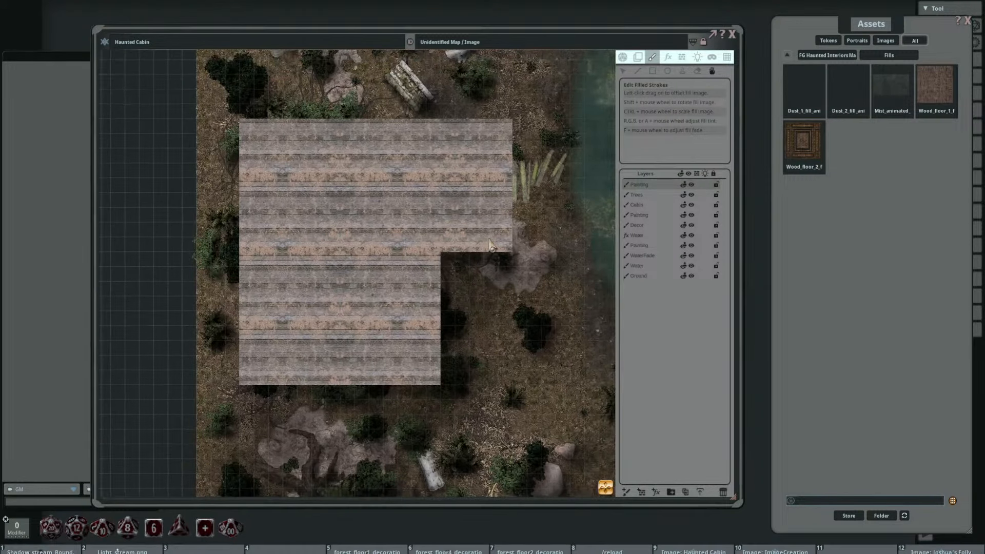
{"action": "left_click_drag", "start_coordinate": [518, 312], "coordinate": [418, 259]}
{"action": "scroll", "coordinate": [444, 318], "scroll_direction": "up", "scroll_amount": 3}
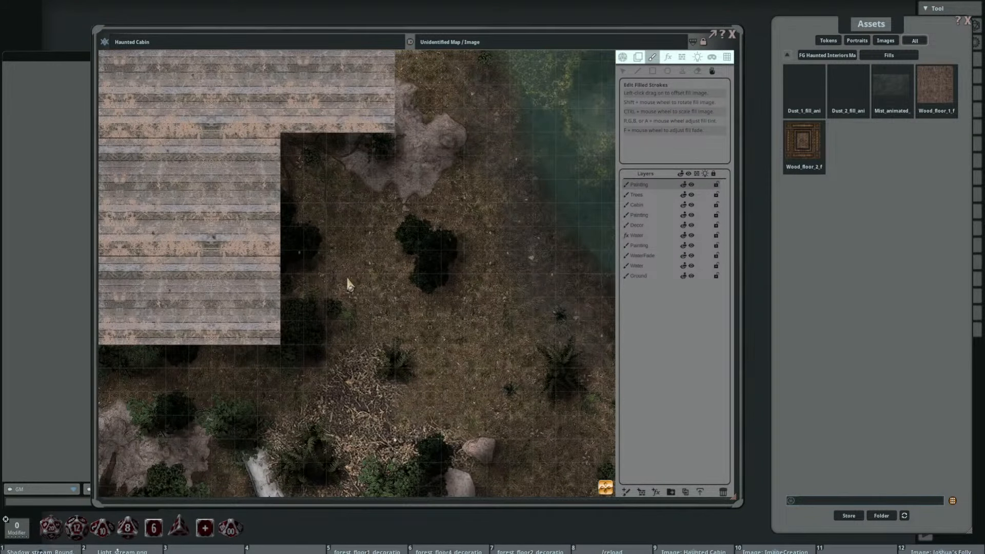
{"action": "left_click_drag", "start_coordinate": [346, 276], "coordinate": [396, 239]}
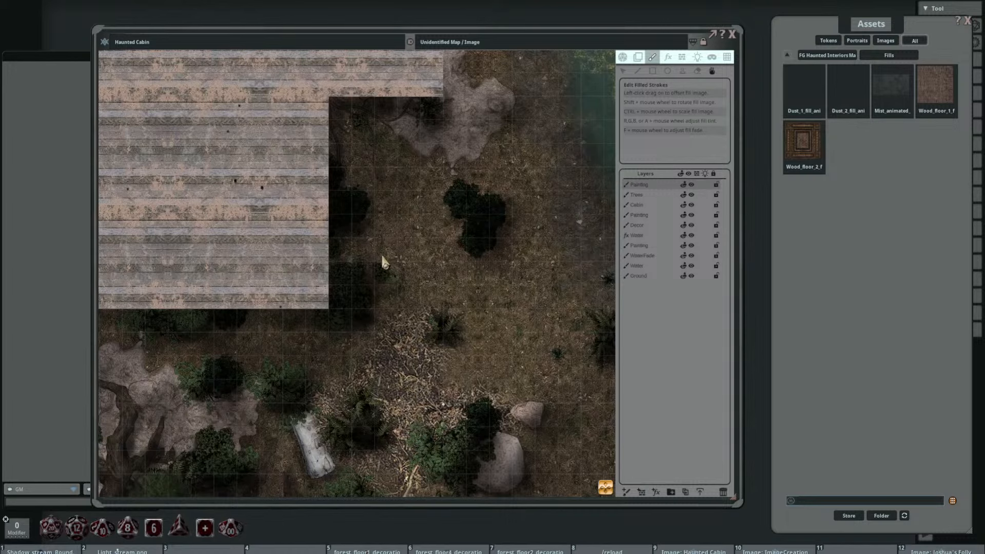
{"action": "left_click_drag", "start_coordinate": [392, 264], "coordinate": [368, 232]}
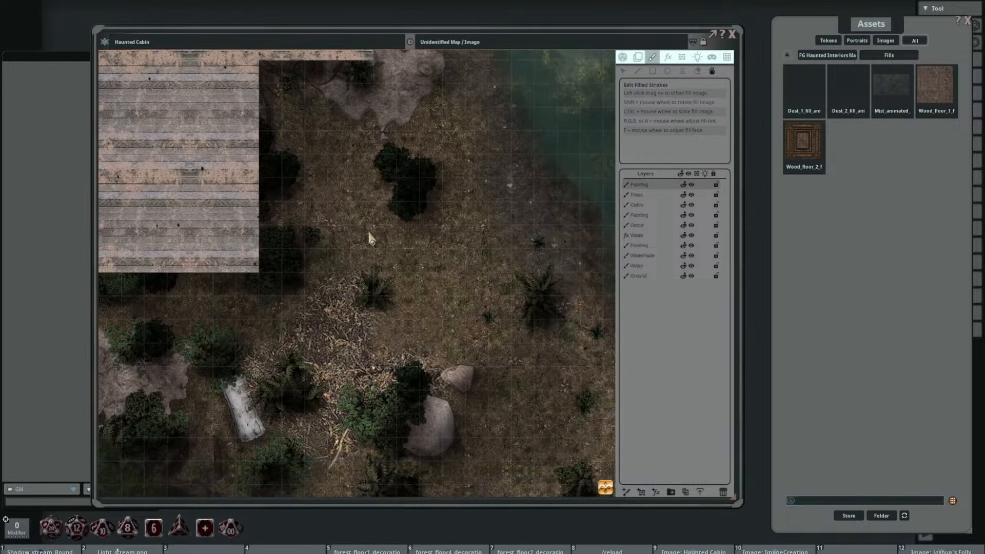
{"action": "left_click_drag", "start_coordinate": [391, 300], "coordinate": [463, 312]}
{"action": "left_click_drag", "start_coordinate": [366, 271], "coordinate": [436, 323]}
{"action": "left_click_drag", "start_coordinate": [326, 242], "coordinate": [408, 315]}
{"action": "scroll", "coordinate": [375, 269], "scroll_direction": "up", "scroll_amount": 3}
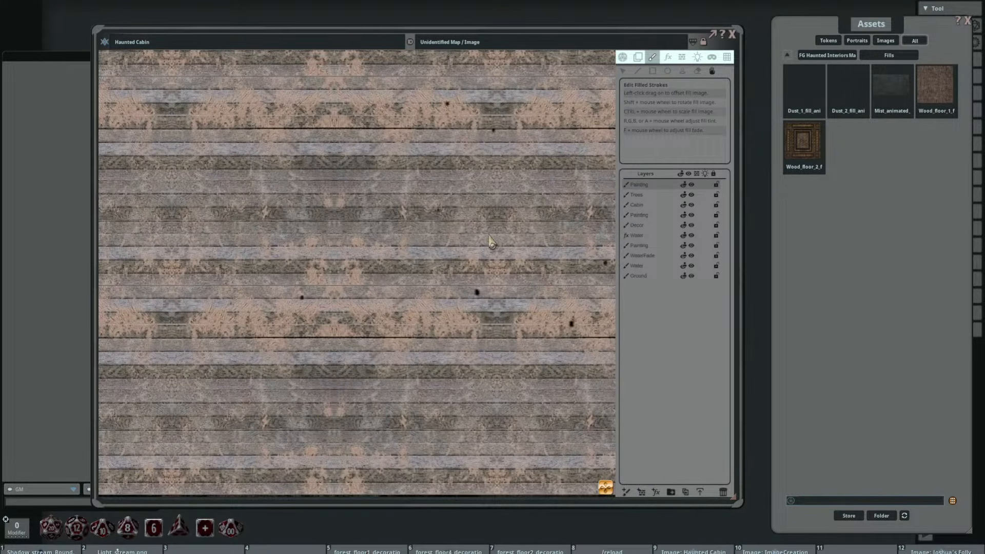
{"action": "scroll", "coordinate": [449, 243], "scroll_direction": "down", "scroll_amount": 3}
{"action": "scroll", "coordinate": [447, 227], "scroll_direction": "up", "scroll_amount": 8}
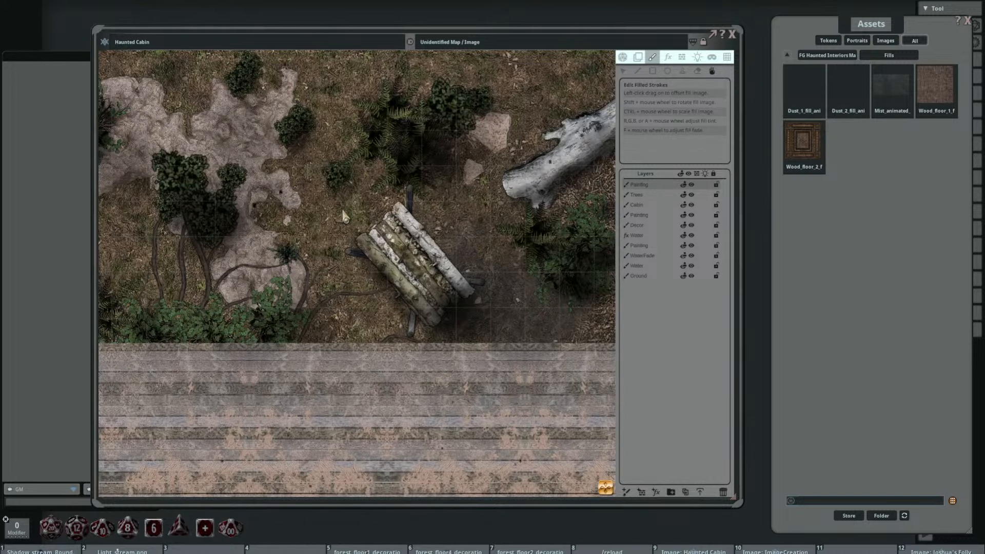
Step: Move the dust's Painting layer down the layer order to directly above the Ground layer
{"action": "scroll", "coordinate": [344, 216], "scroll_direction": "down", "scroll_amount": 5}
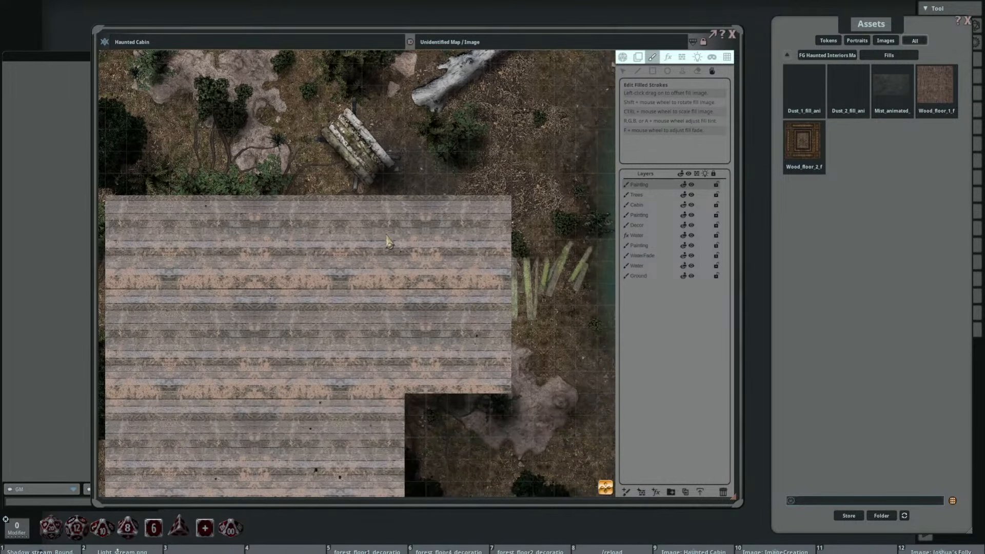
{"action": "left_click_drag", "start_coordinate": [374, 251], "coordinate": [406, 236]}
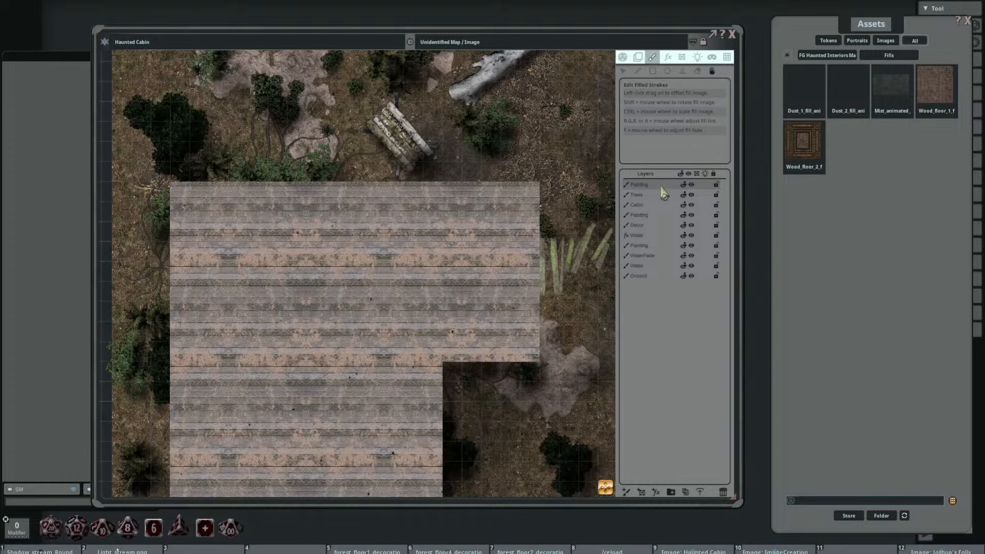
{"action": "left_click_drag", "start_coordinate": [663, 186], "coordinate": [661, 266]}
Step: Examine the dust over the forest floor south of the cabin, around the rocky patch, tree roots and white log
{"action": "left_click_drag", "start_coordinate": [479, 261], "coordinate": [469, 147]}
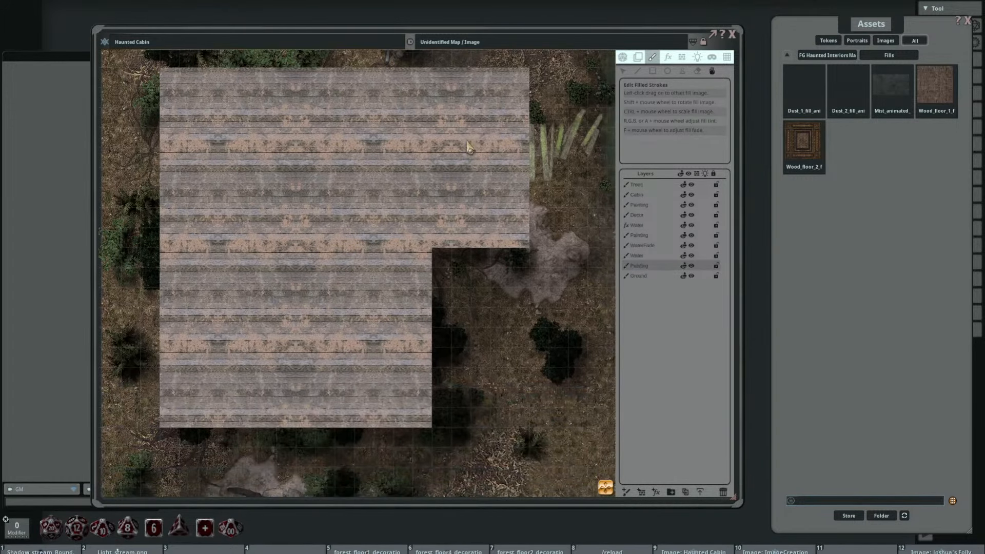
{"action": "left_click_drag", "start_coordinate": [519, 300], "coordinate": [588, 155]}
{"action": "scroll", "coordinate": [431, 352], "scroll_direction": "up", "scroll_amount": 5}
{"action": "left_click_drag", "start_coordinate": [333, 302], "coordinate": [369, 150]}
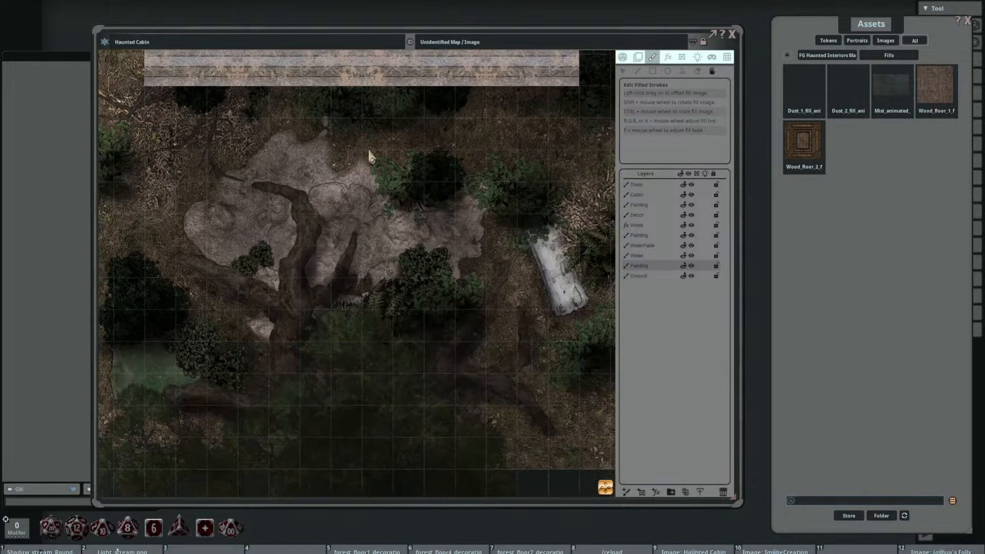
{"action": "left_click_drag", "start_coordinate": [285, 182], "coordinate": [444, 351]}
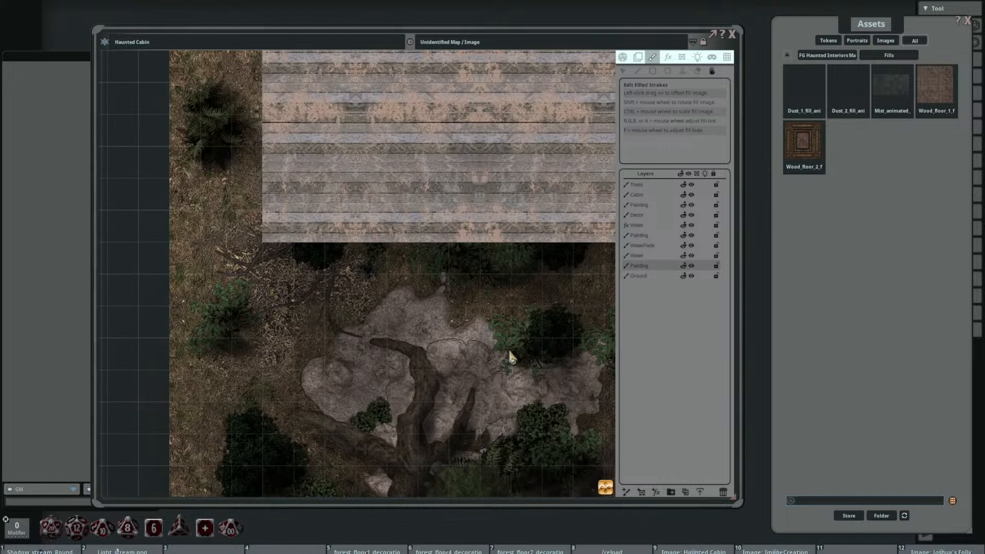
{"action": "left_click_drag", "start_coordinate": [509, 352], "coordinate": [439, 260]}
{"action": "scroll", "coordinate": [441, 311], "scroll_direction": "up", "scroll_amount": 3}
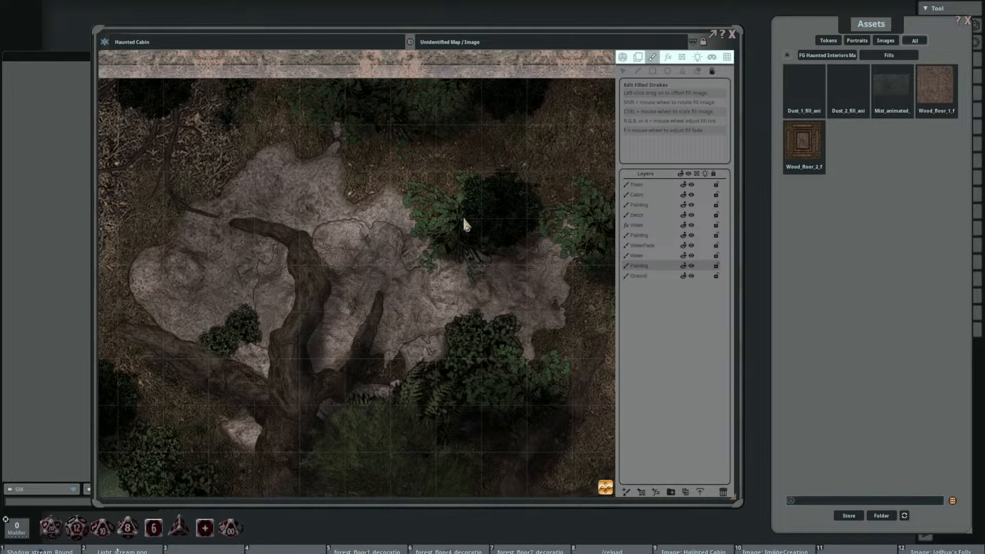
{"action": "scroll", "coordinate": [463, 218], "scroll_direction": "down", "scroll_amount": 3}
{"action": "left_click_drag", "start_coordinate": [524, 234], "coordinate": [311, 241]}
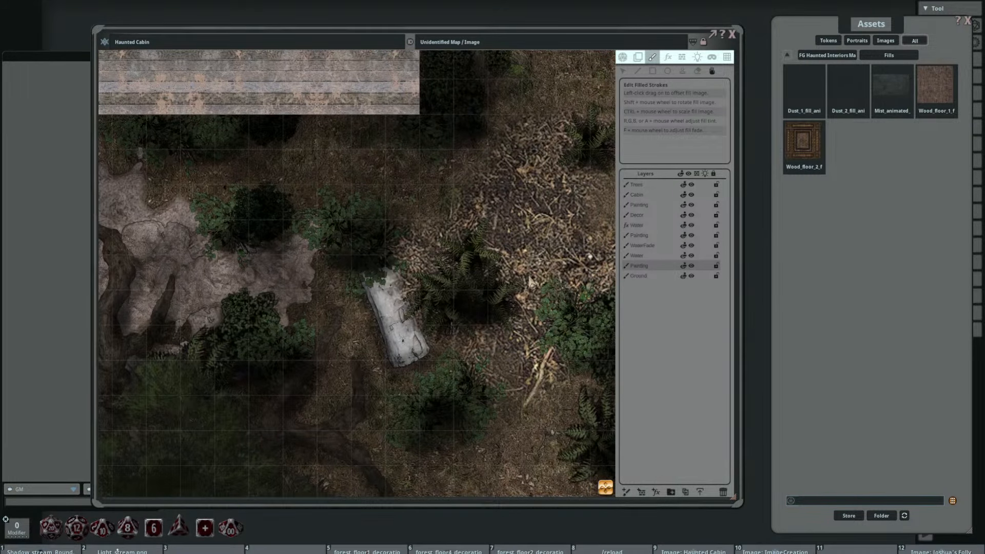
Step: Examine the dust over the forest floor, lake shore and clearing south of the cabin at different zoom levels
{"action": "left_click_drag", "start_coordinate": [530, 277], "coordinate": [401, 320]}
{"action": "left_click_drag", "start_coordinate": [510, 162], "coordinate": [454, 295]}
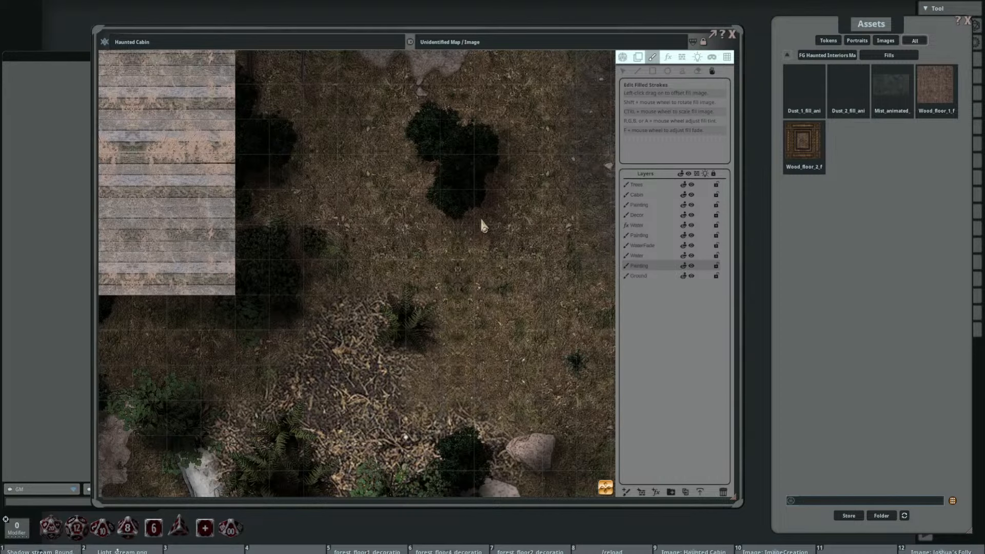
{"action": "left_click_drag", "start_coordinate": [469, 207], "coordinate": [314, 286]}
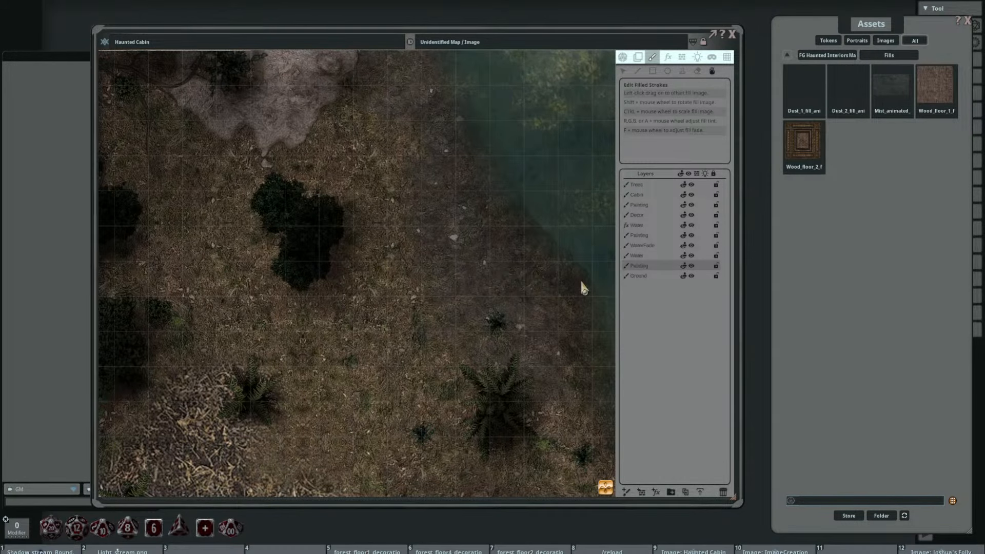
{"action": "scroll", "coordinate": [505, 282], "scroll_direction": "up", "scroll_amount": 3}
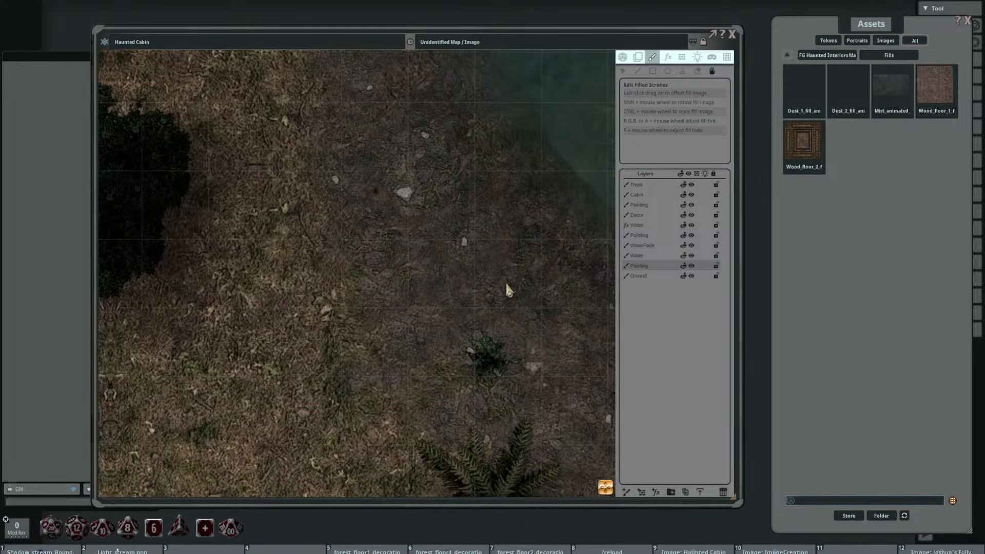
{"action": "scroll", "coordinate": [506, 281], "scroll_direction": "down", "scroll_amount": 5}
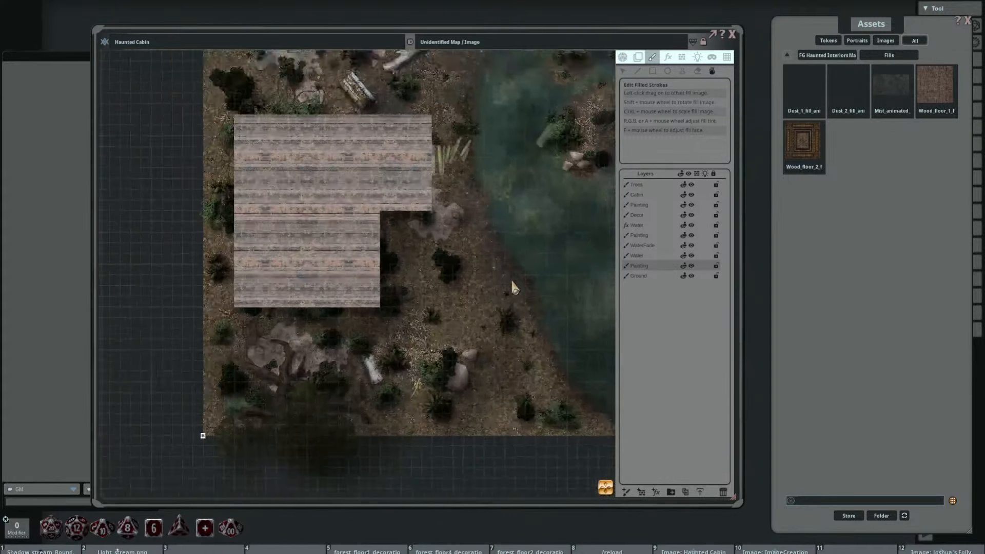
{"action": "left_click_drag", "start_coordinate": [512, 274], "coordinate": [481, 238]}
{"action": "scroll", "coordinate": [481, 239], "scroll_direction": "up", "scroll_amount": 2}
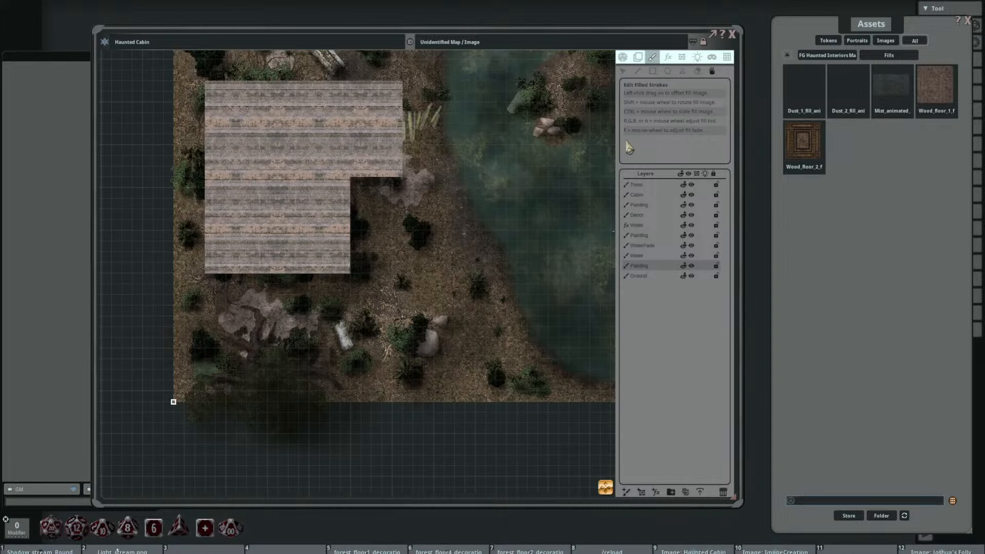
Step: Search all assets for "swarm" and preview one of the animated swarm decorations
{"action": "left_click", "coordinate": [787, 61]}
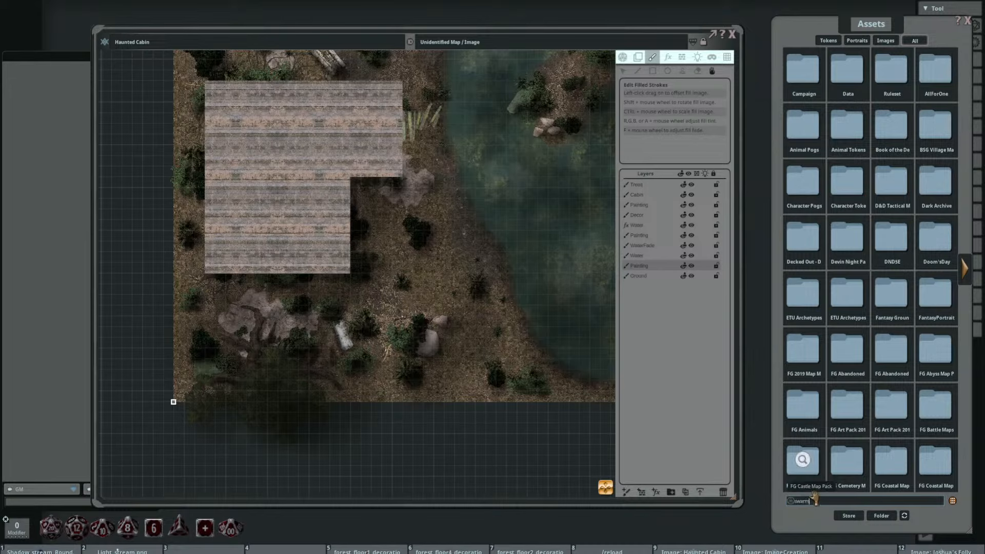
{"action": "key", "text": "Return"}
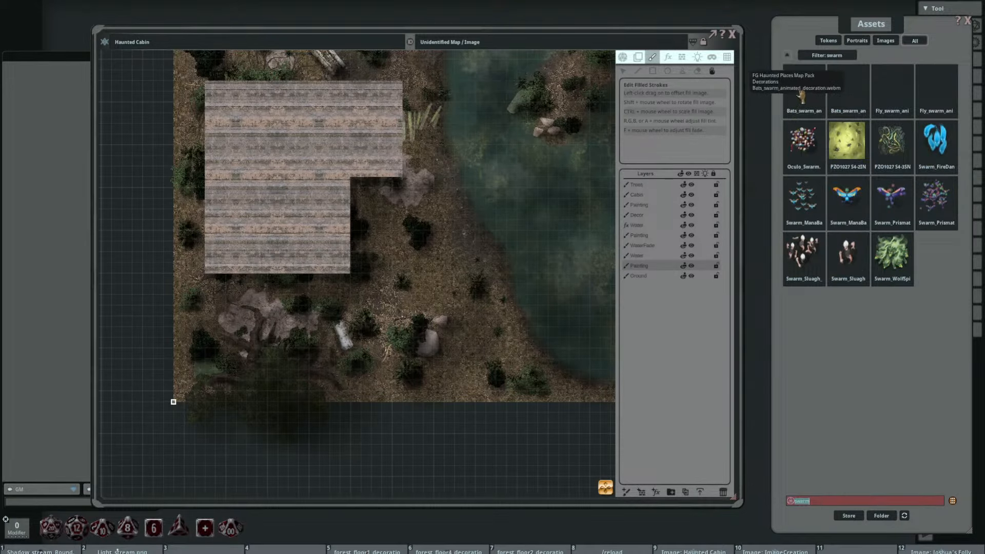
{"action": "left_click", "coordinate": [861, 77]}
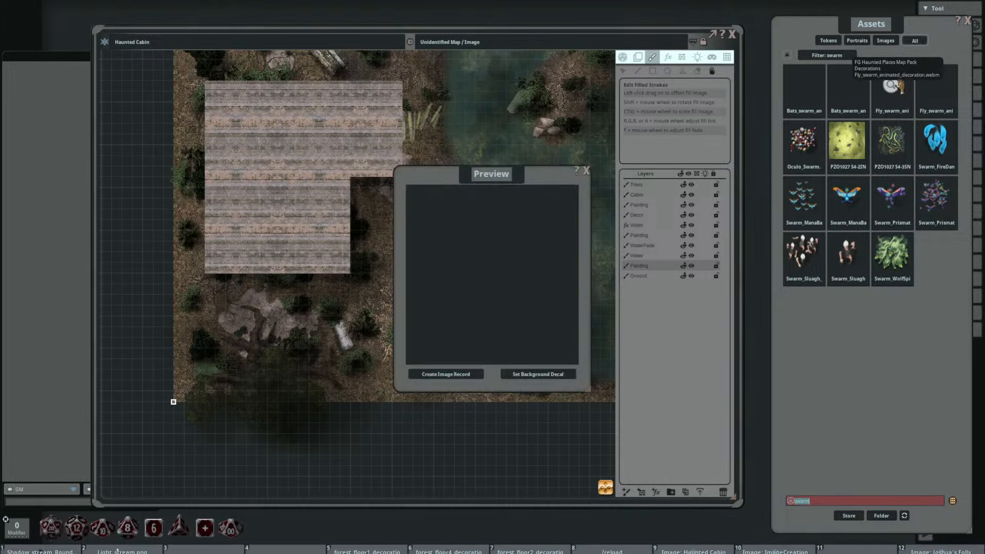
{"action": "left_click", "coordinate": [586, 171]}
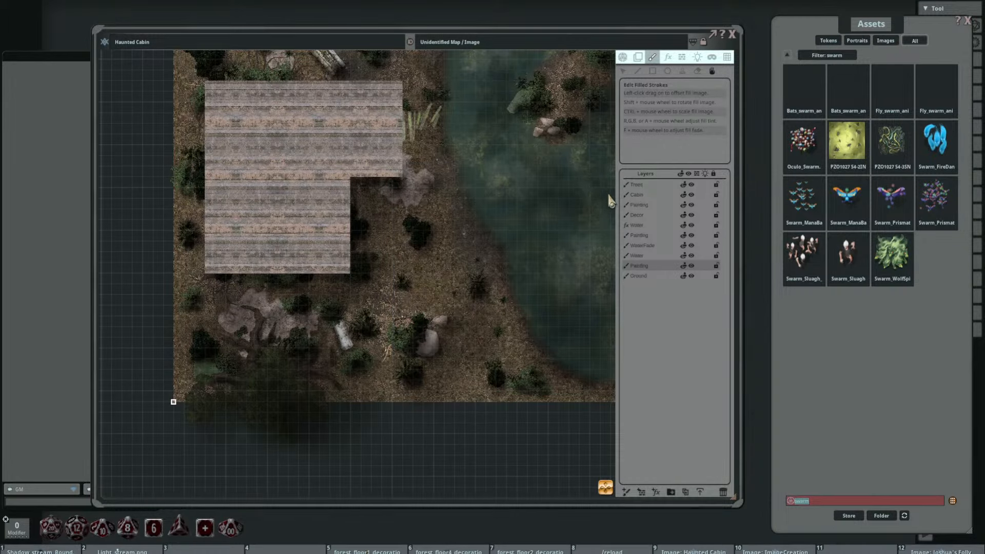
Step: Load the Haunted Places Map Pack's Fly_swarm_animated_decoration as the stamp for the Decor layer
{"action": "left_click", "coordinate": [653, 216]}
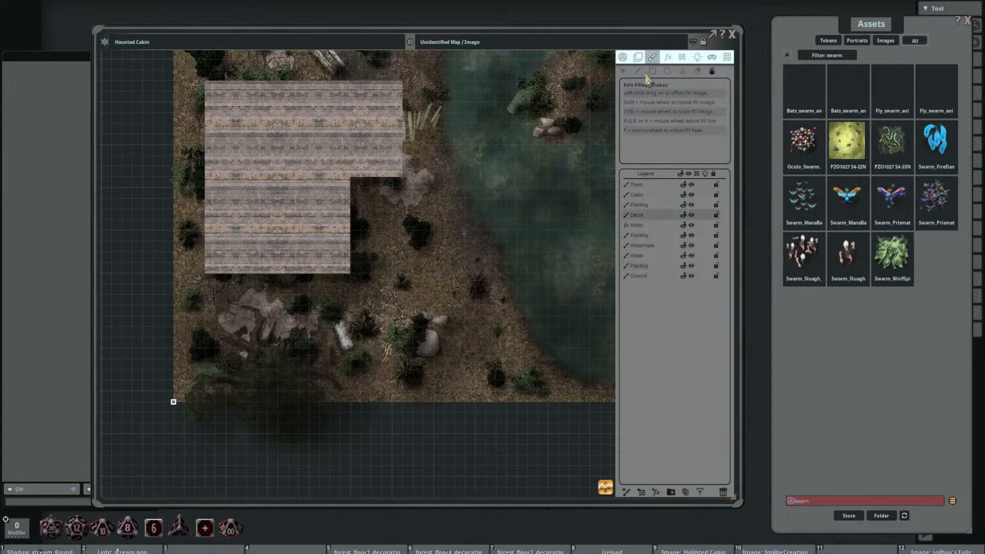
{"action": "left_click", "coordinate": [682, 72]}
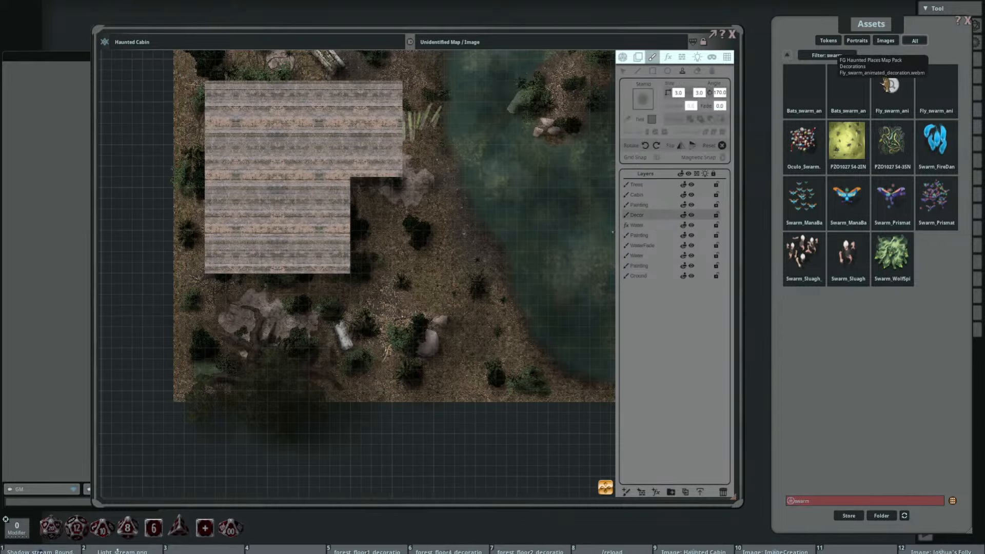
{"action": "left_click_drag", "start_coordinate": [889, 84], "coordinate": [642, 99]}
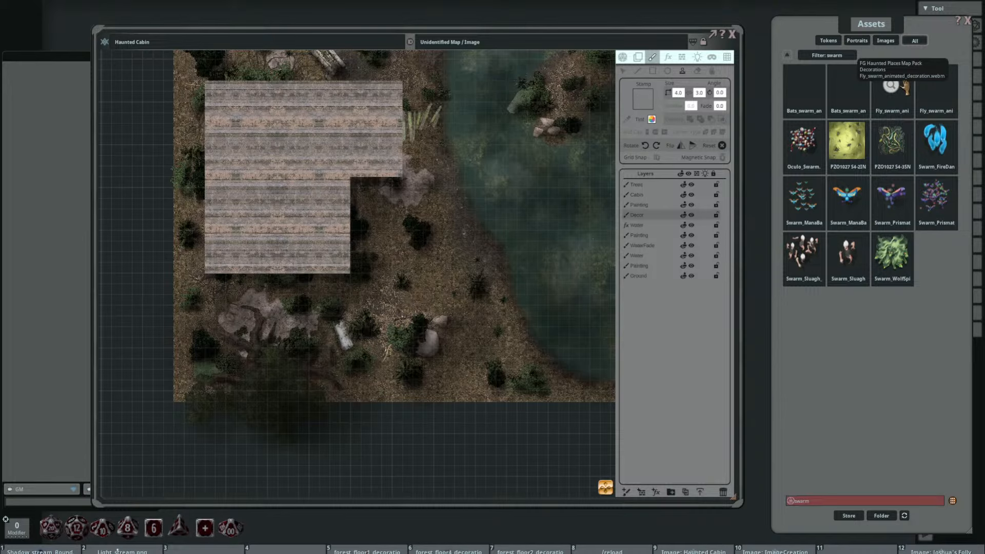
Step: Tint the fly swarm stamp black and try it over the lake island's mossy boulder and pale rocks
{"action": "left_click_drag", "start_coordinate": [562, 154], "coordinate": [457, 213]}
{"action": "scroll", "coordinate": [429, 186], "scroll_direction": "up", "scroll_amount": 5}
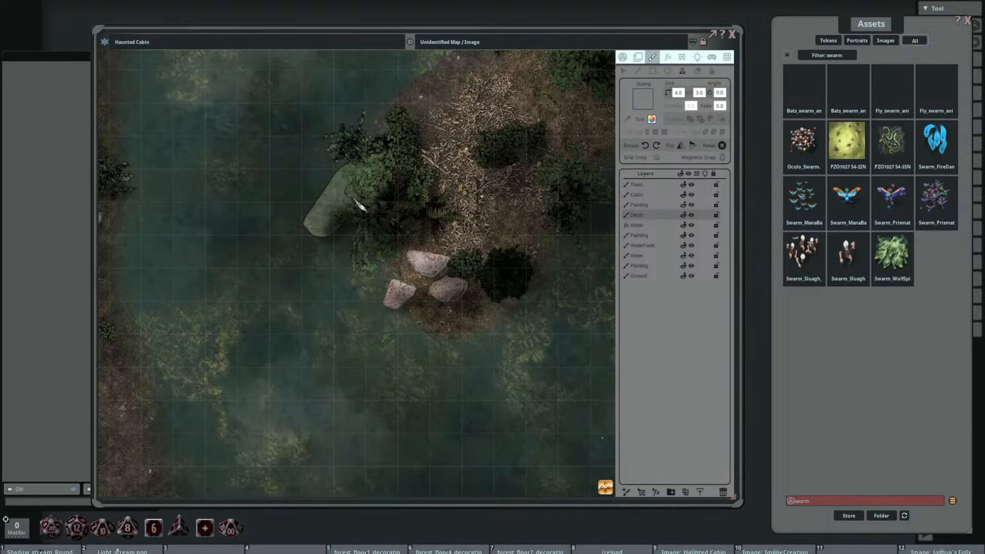
{"action": "scroll", "coordinate": [359, 205], "scroll_direction": "up", "scroll_amount": 2}
{"action": "scroll", "coordinate": [359, 207], "scroll_direction": "up", "scroll_amount": 2}
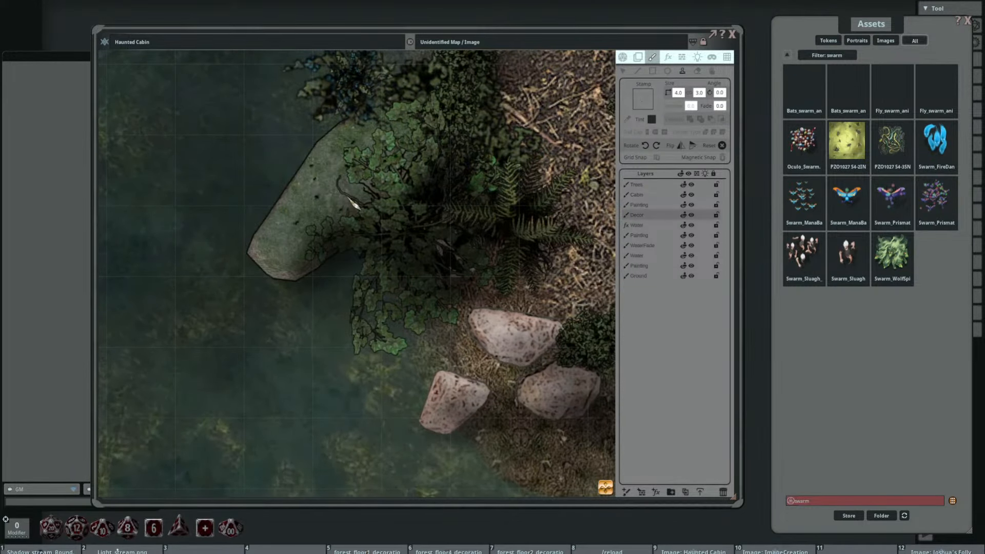
{"action": "scroll", "coordinate": [349, 200], "scroll_direction": "down", "scroll_amount": 2}
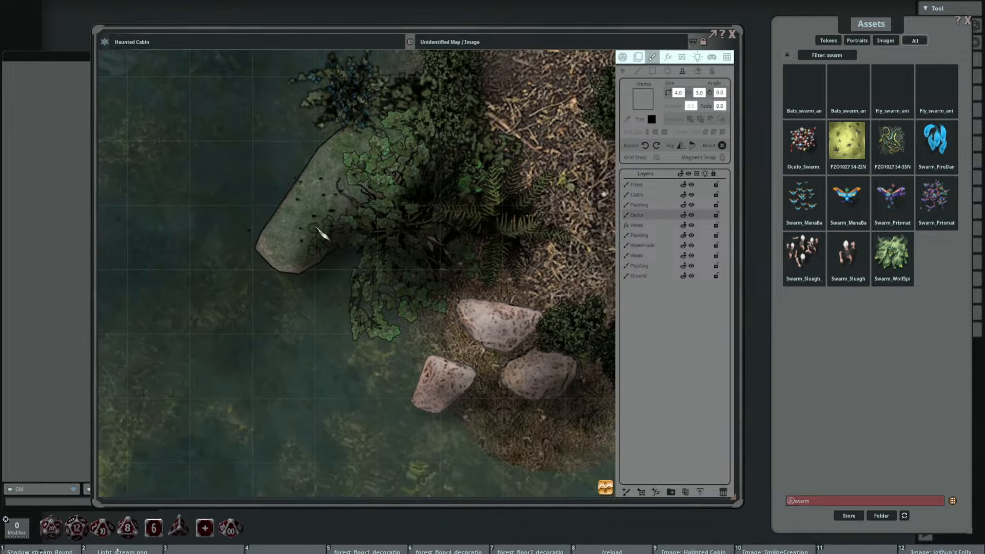
{"action": "left_click_drag", "start_coordinate": [325, 186], "coordinate": [408, 269]}
{"action": "left_click_drag", "start_coordinate": [472, 274], "coordinate": [359, 222]}
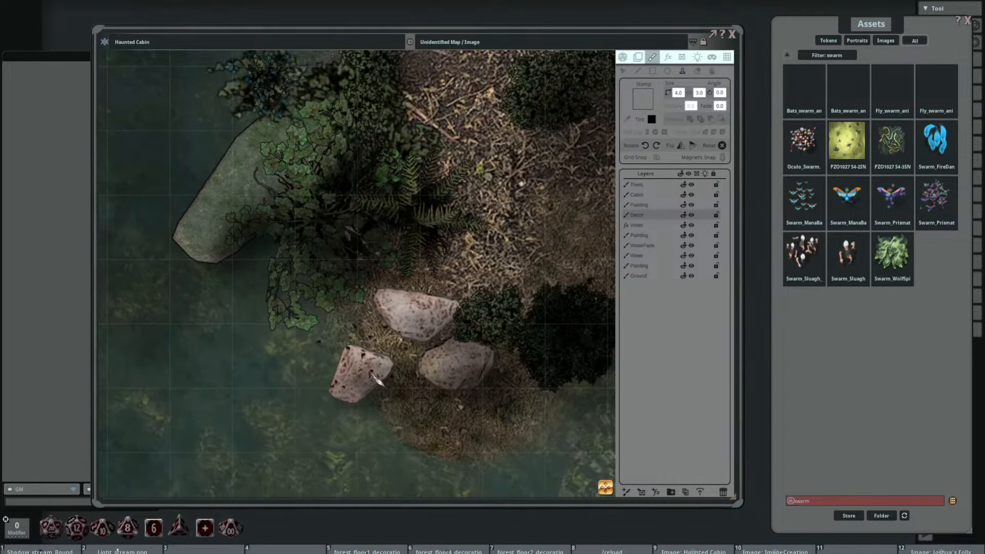
Step: Set the fly swarm stamp's size to 6 by 4.5 and rotate it to 30 degrees
{"action": "left_click", "coordinate": [677, 92]}
{"action": "left_click", "coordinate": [690, 92]}
{"action": "left_click", "coordinate": [678, 93]}
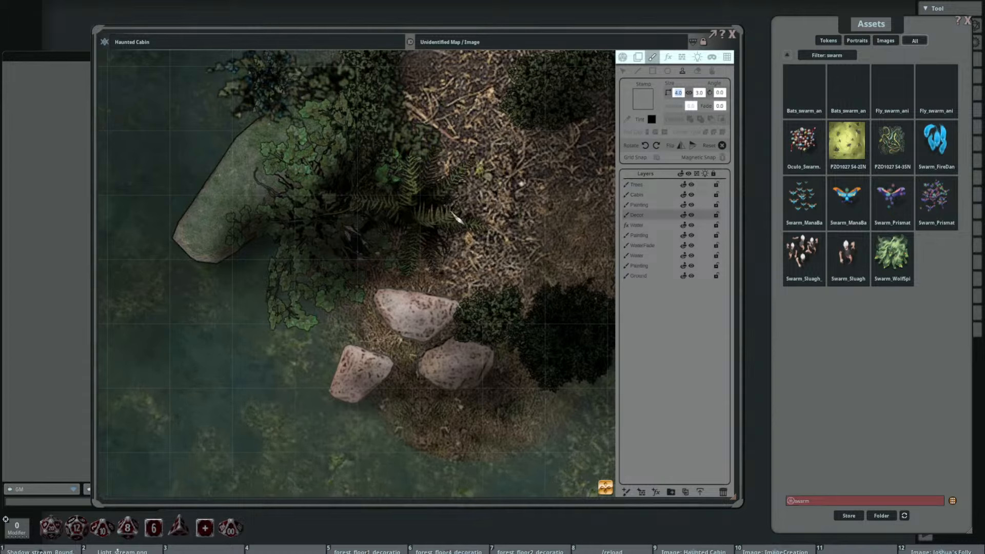
{"action": "type", "text": "6"}
{"action": "key", "text": "Return"}
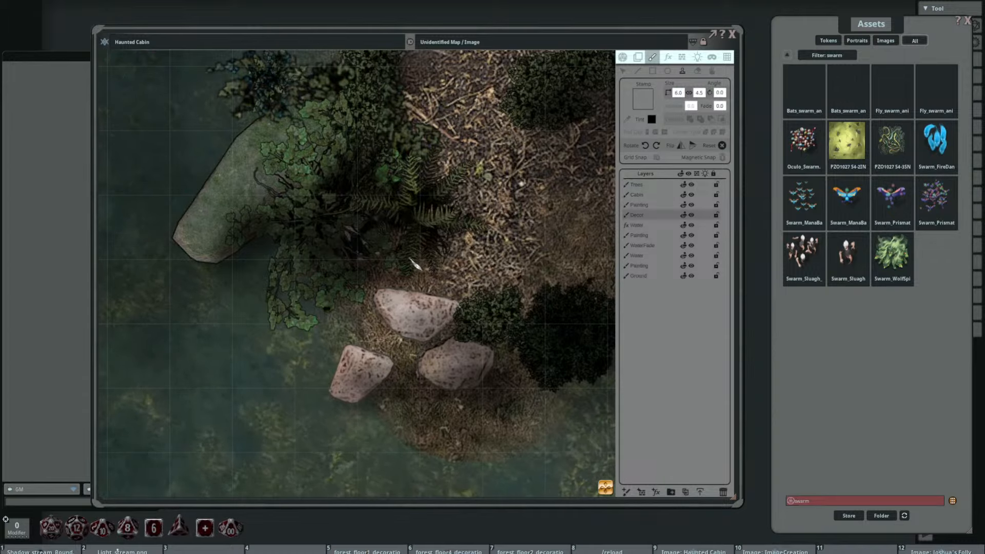
{"action": "scroll", "coordinate": [415, 370], "scroll_direction": "down", "scroll_amount": 3}
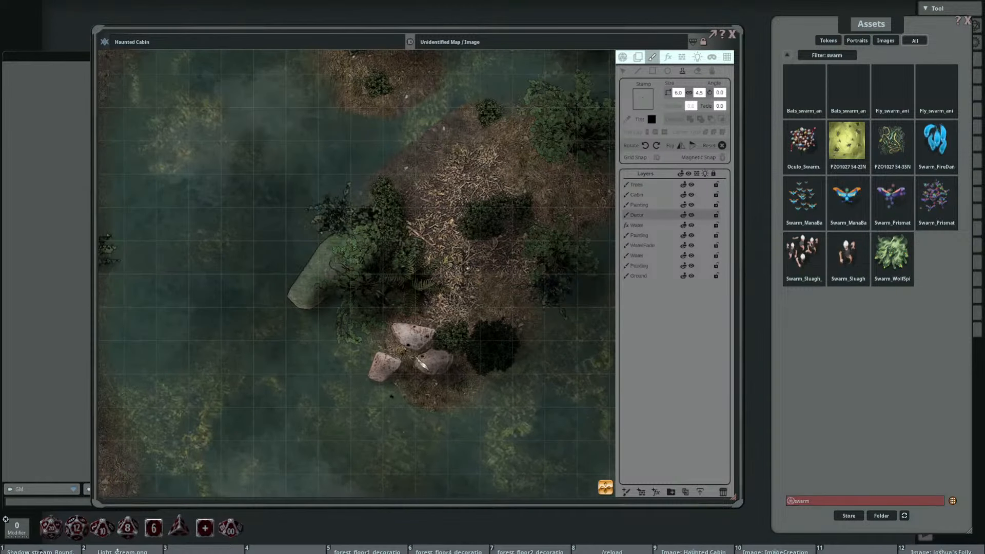
{"action": "left_click_drag", "start_coordinate": [406, 345], "coordinate": [384, 270]}
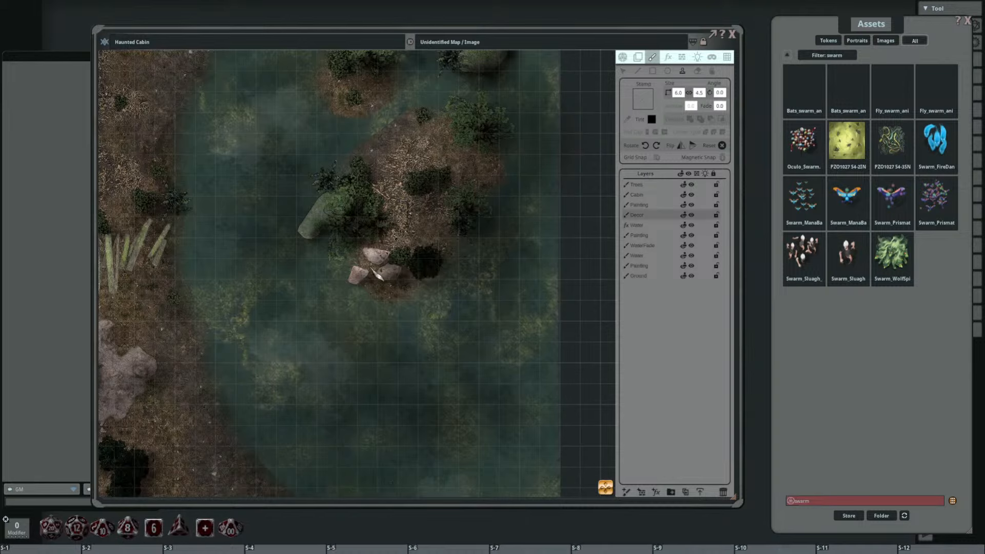
{"action": "scroll", "coordinate": [375, 269], "scroll_direction": "up", "scroll_amount": 2}
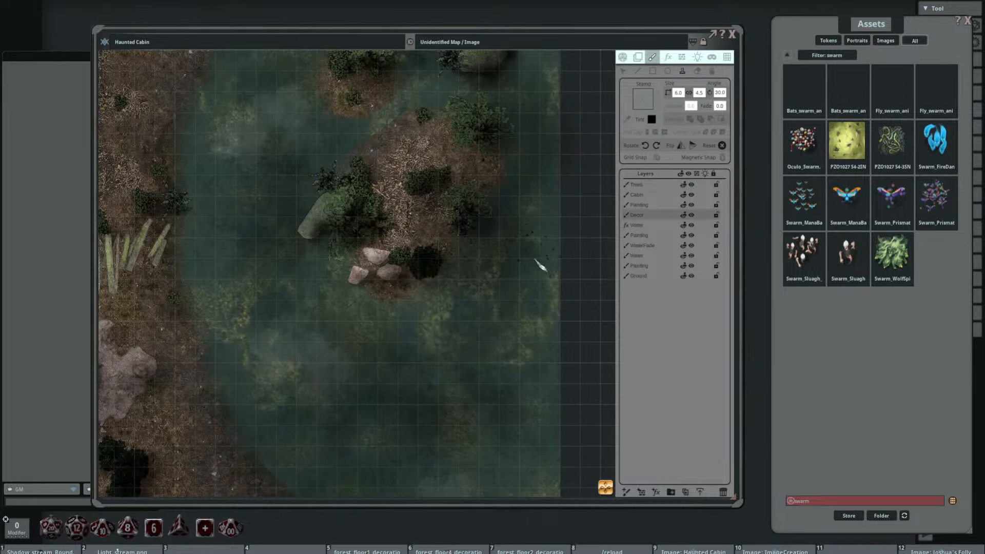
{"action": "scroll", "coordinate": [363, 270], "scroll_direction": "up", "scroll_amount": 1, "text": "shift"}
Step: Shift the pale rock cluster on the lake island slightly by moving its stamp point
{"action": "left_click", "coordinate": [623, 71]}
{"action": "mouse_move", "coordinate": [389, 284]}
{"action": "left_mouse_down"}
{"action": "mouse_move", "coordinate": [363, 268]}
{"action": "mouse_move", "coordinate": [380, 280]}
{"action": "left_mouse_up"}
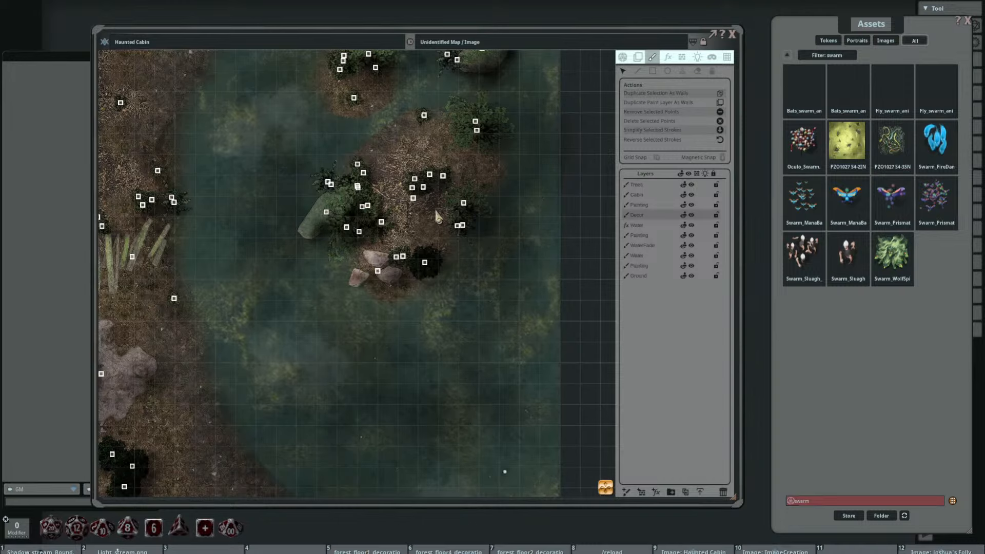
{"action": "left_click_drag", "start_coordinate": [377, 271], "coordinate": [380, 266]}
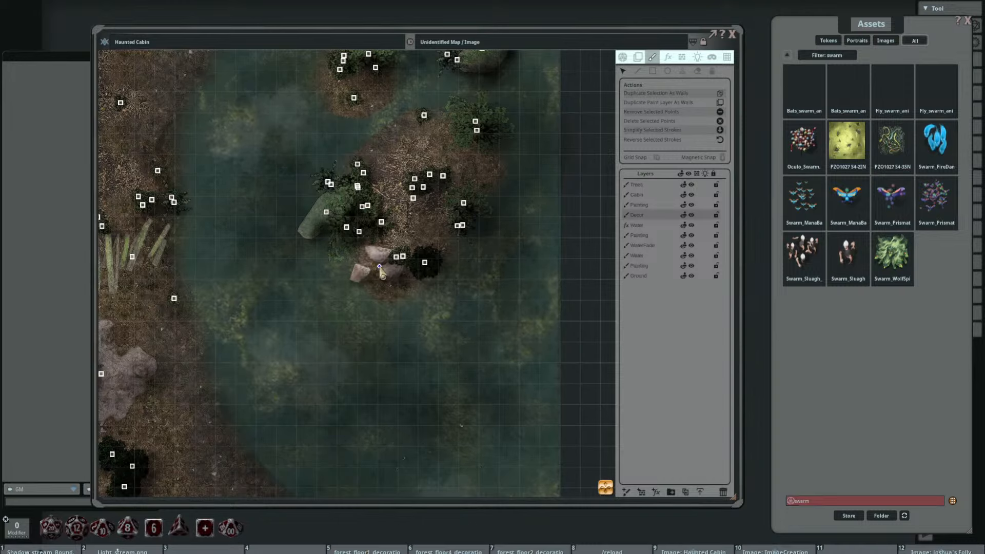
Step: Close and reopen the Haunted Cabin map, then load the Forest Tomb Fly_swarm_animated_decoration as the stamp for the Decor layer
{"action": "left_click", "coordinate": [731, 34]}
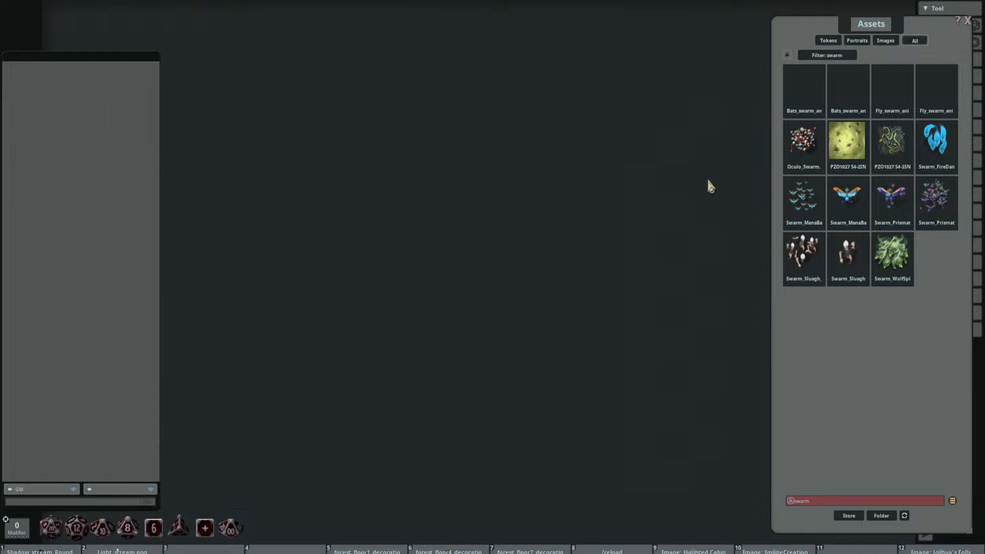
{"action": "left_click", "coordinate": [701, 550]}
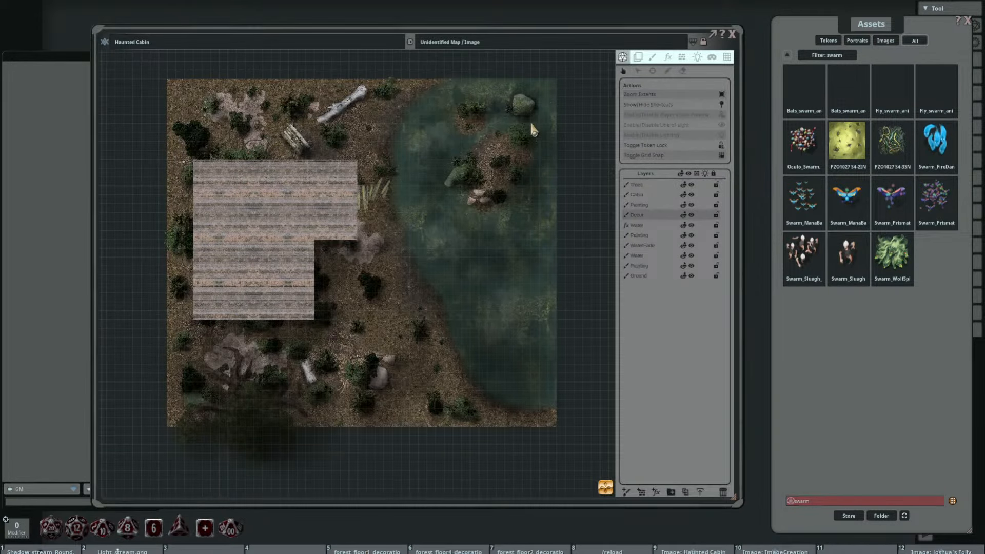
{"action": "left_click", "coordinate": [652, 57]}
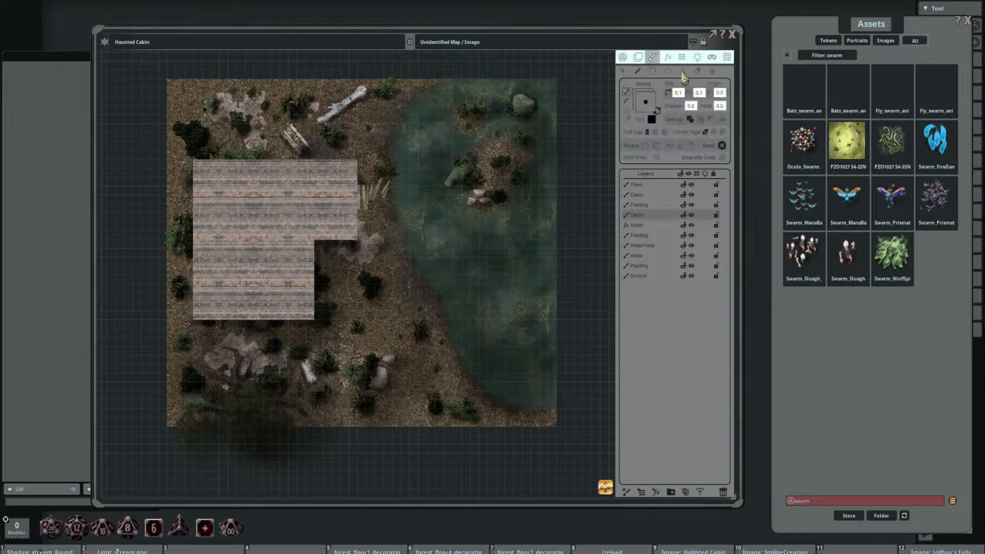
{"action": "left_click", "coordinate": [683, 72]}
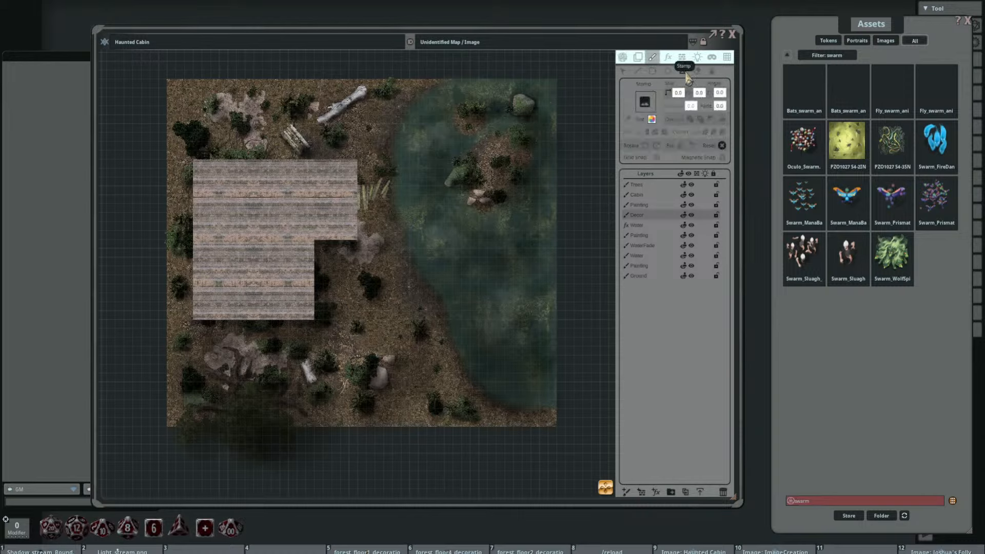
{"action": "left_click", "coordinate": [938, 82]}
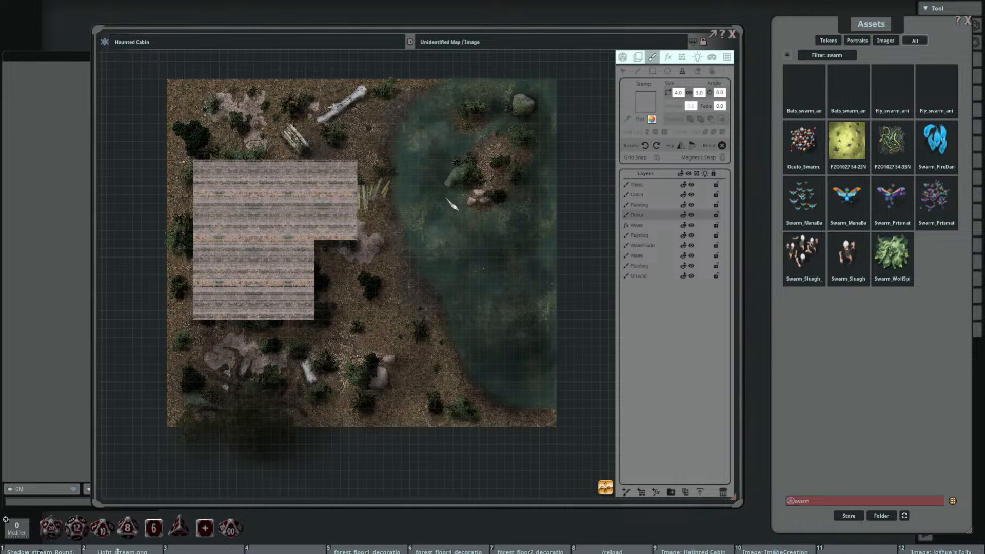
Step: Tint the fly swarm stamp black, set its width to 5 with proportional height, and rotate it to 30 degrees
{"action": "scroll", "coordinate": [452, 204], "scroll_direction": "up", "scroll_amount": 6}
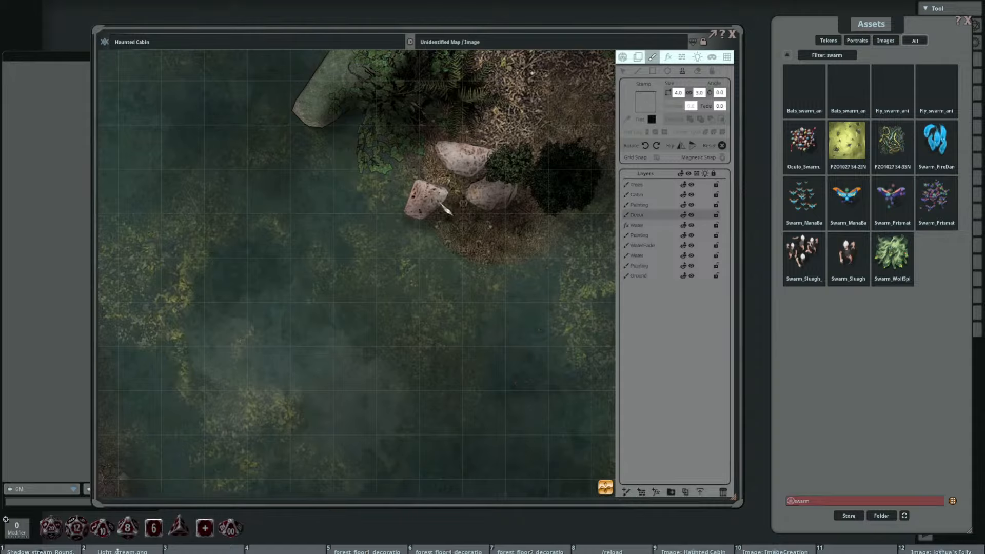
{"action": "left_click", "coordinate": [677, 93]}
{"action": "type", "text": "6"}
{"action": "key", "text": "BackSpace"}
{"action": "type", "text": "5"}
{"action": "key", "text": "Return"}
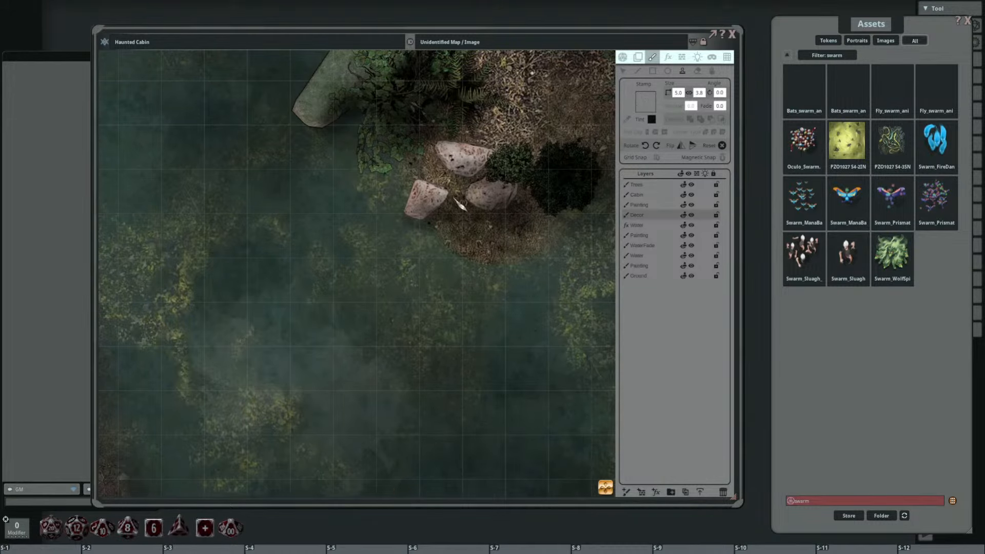
{"action": "scroll", "coordinate": [450, 197], "scroll_direction": "up", "scroll_amount": 2}
{"action": "scroll", "coordinate": [570, 203], "scroll_direction": "down", "scroll_amount": 3}
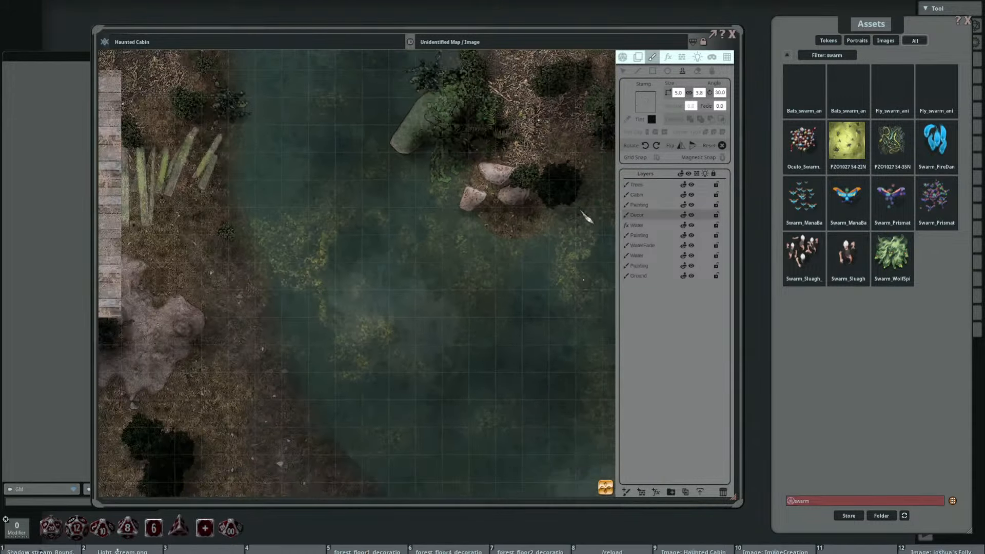
Step: Examine the fly swarm stamp over the lake, the shoreline east of the cabin and the island's rocks
{"action": "left_click_drag", "start_coordinate": [541, 246], "coordinate": [426, 205]}
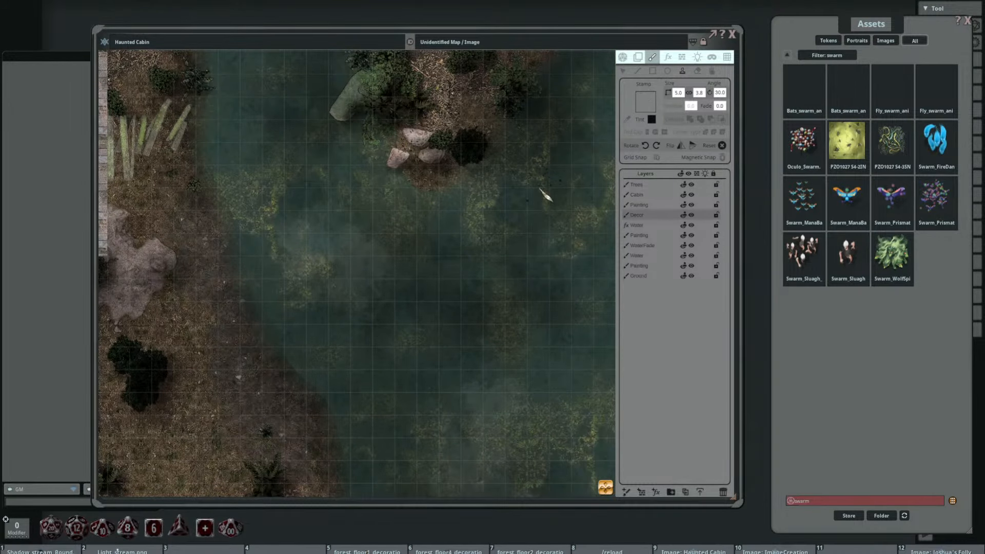
{"action": "scroll", "coordinate": [540, 190], "scroll_direction": "down", "scroll_amount": 4}
{"action": "left_click_drag", "start_coordinate": [445, 213], "coordinate": [545, 184]}
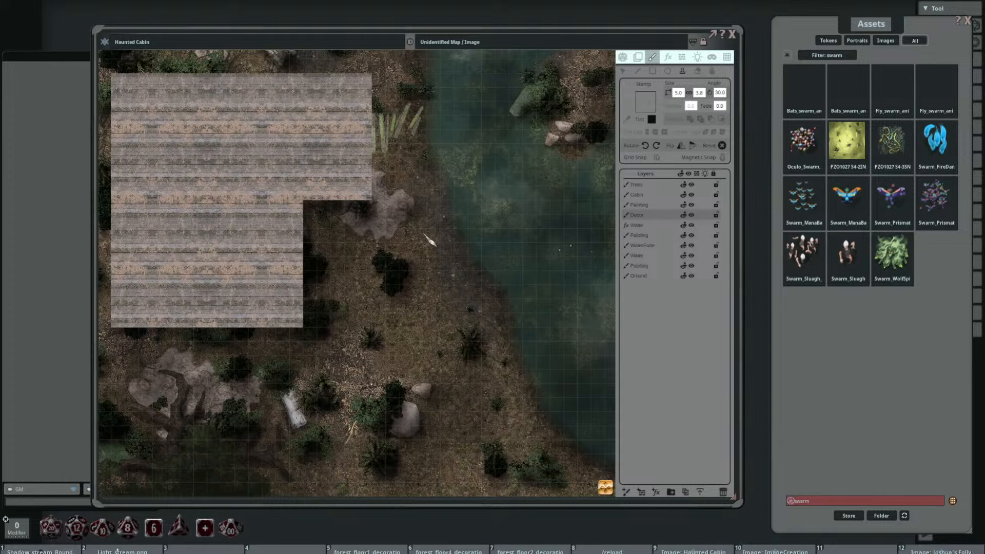
{"action": "left_click_drag", "start_coordinate": [426, 236], "coordinate": [352, 260]}
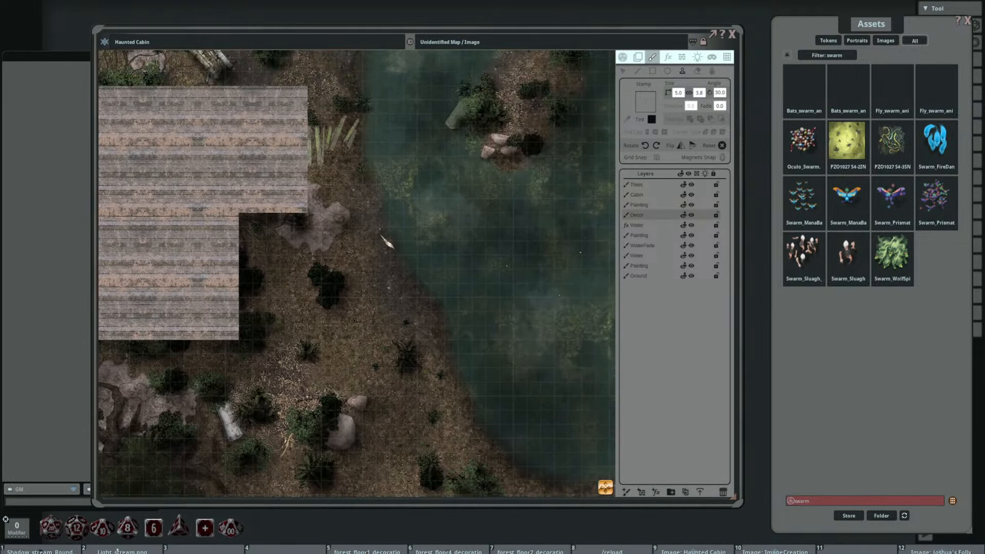
{"action": "scroll", "coordinate": [383, 234], "scroll_direction": "up", "scroll_amount": 4}
{"action": "left_click_drag", "start_coordinate": [459, 202], "coordinate": [342, 256]}
{"action": "scroll", "coordinate": [441, 180], "scroll_direction": "up", "scroll_amount": 3}
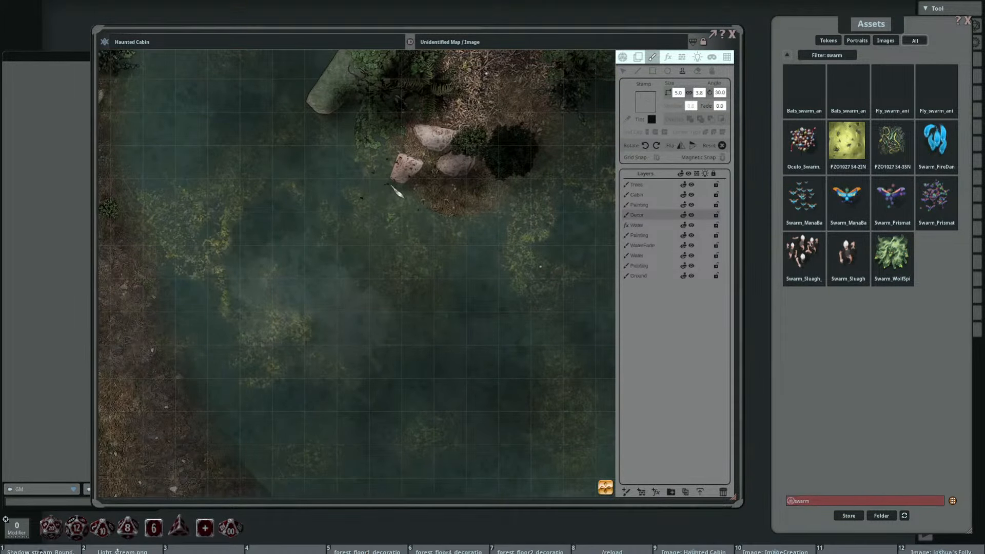
Step: Inspect the animated decor around the broken planks, the wood pile north of the cabin and the lake, then the map's western half
{"action": "left_click_drag", "start_coordinate": [330, 180], "coordinate": [439, 193]}
{"action": "left_click_drag", "start_coordinate": [263, 143], "coordinate": [431, 216]}
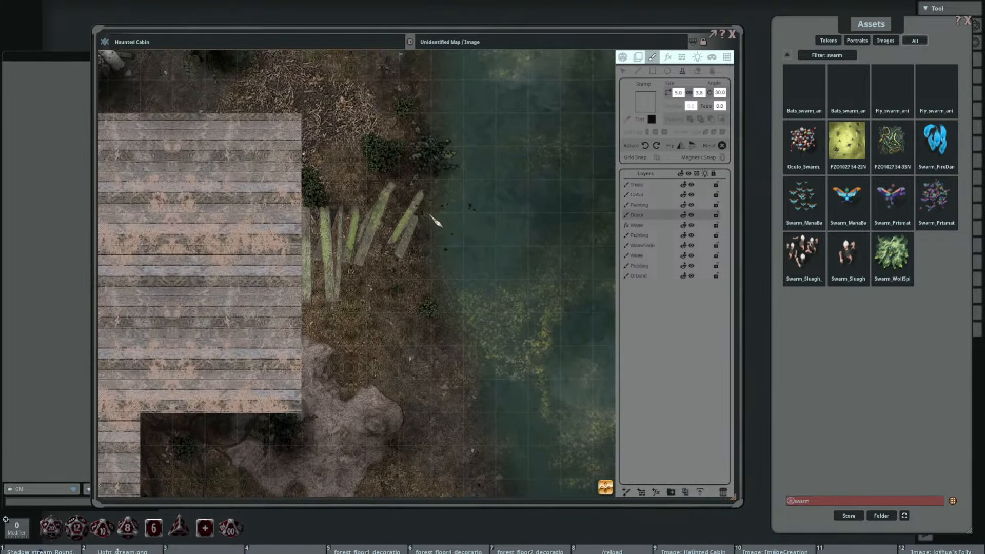
{"action": "left_click_drag", "start_coordinate": [325, 169], "coordinate": [449, 271]}
{"action": "left_click_drag", "start_coordinate": [312, 179], "coordinate": [436, 225]}
{"action": "scroll", "coordinate": [436, 225], "scroll_direction": "up", "scroll_amount": 1}
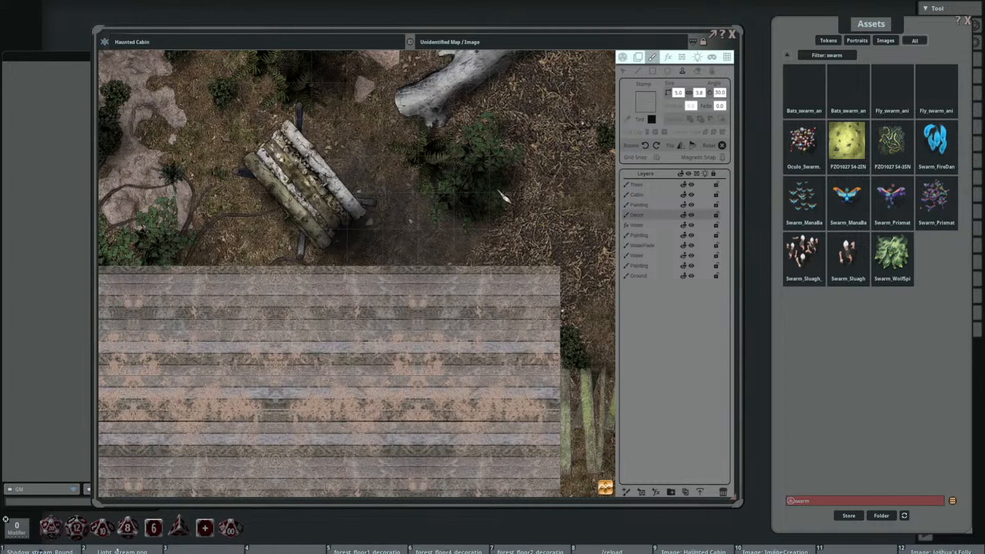
{"action": "left_click_drag", "start_coordinate": [546, 205], "coordinate": [279, 189]}
{"action": "scroll", "coordinate": [350, 196], "scroll_direction": "down", "scroll_amount": 3}
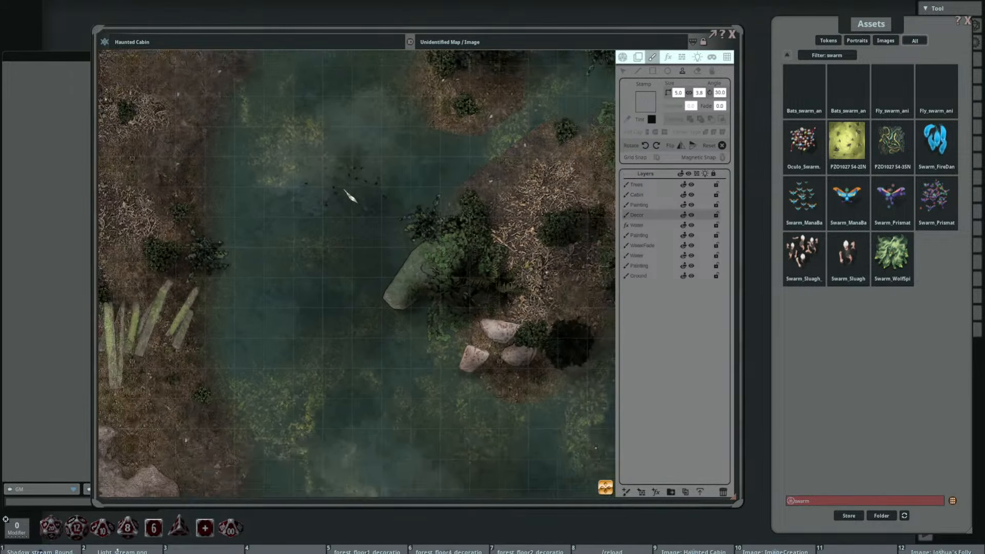
{"action": "scroll", "coordinate": [293, 189], "scroll_direction": "down", "scroll_amount": 1}
{"action": "left_click_drag", "start_coordinate": [293, 190], "coordinate": [442, 193]}
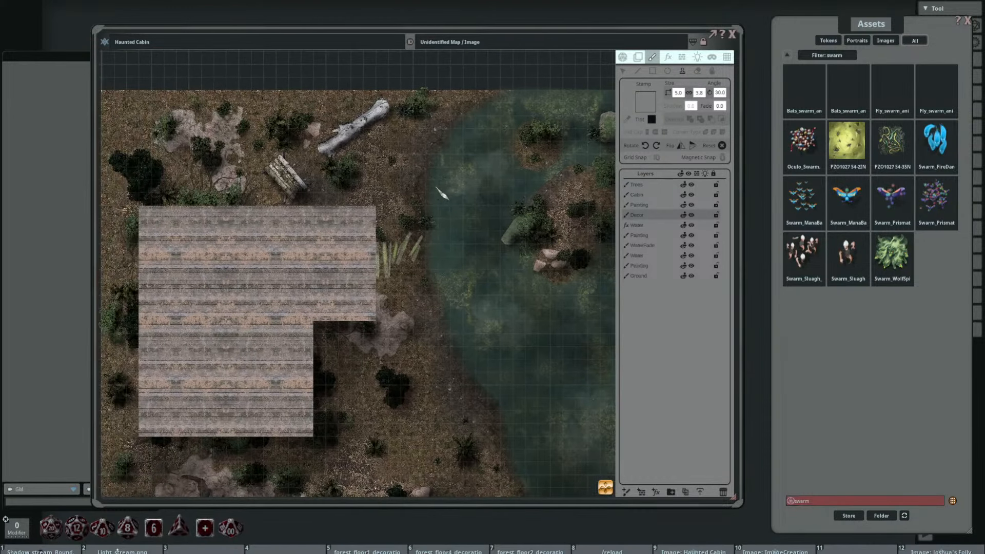
{"action": "left_click_drag", "start_coordinate": [255, 204], "coordinate": [310, 201]}
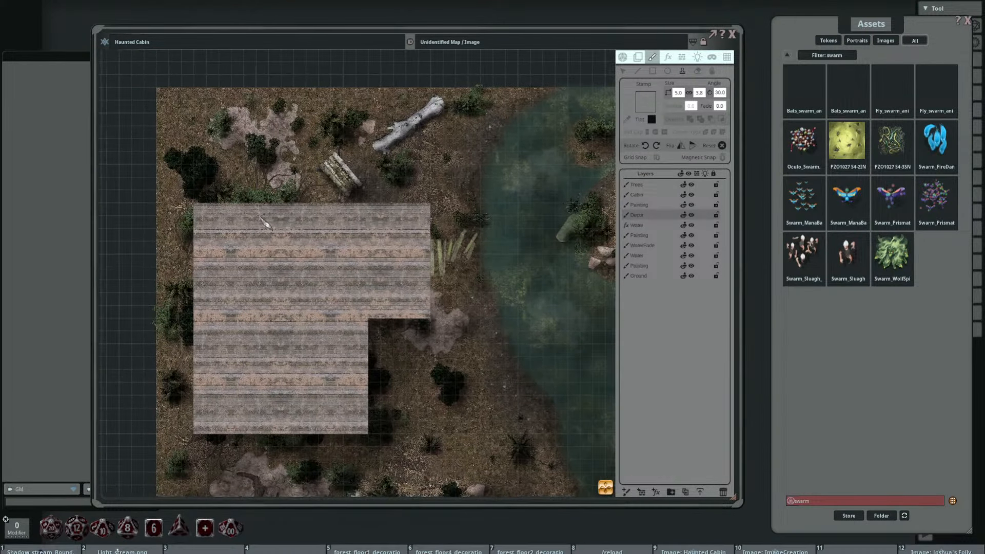
{"action": "left_click_drag", "start_coordinate": [262, 337], "coordinate": [277, 223]}
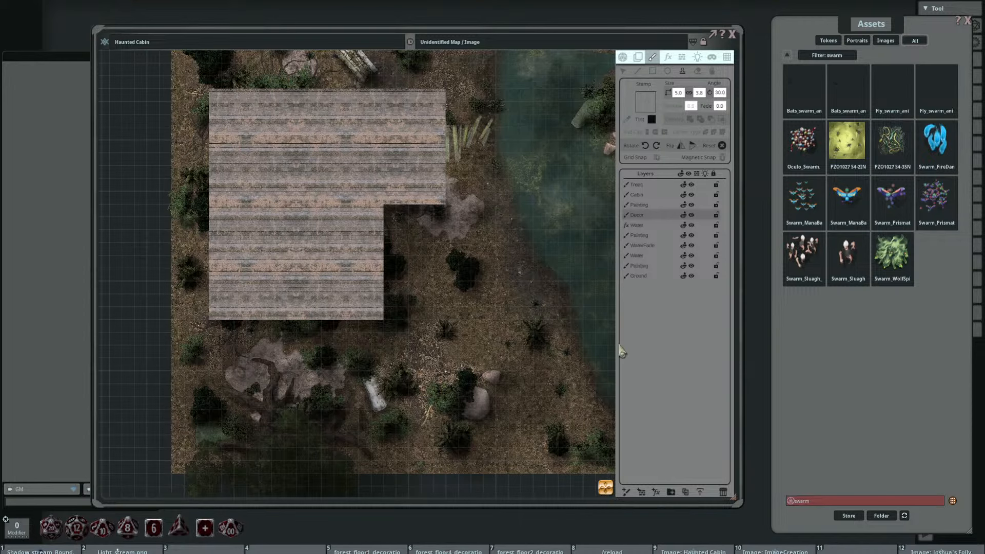
Step: Widen the Haunted Cabin map window and fit the whole map, from cabin to lake, inside it
{"action": "left_click_drag", "start_coordinate": [742, 343], "coordinate": [909, 344]}
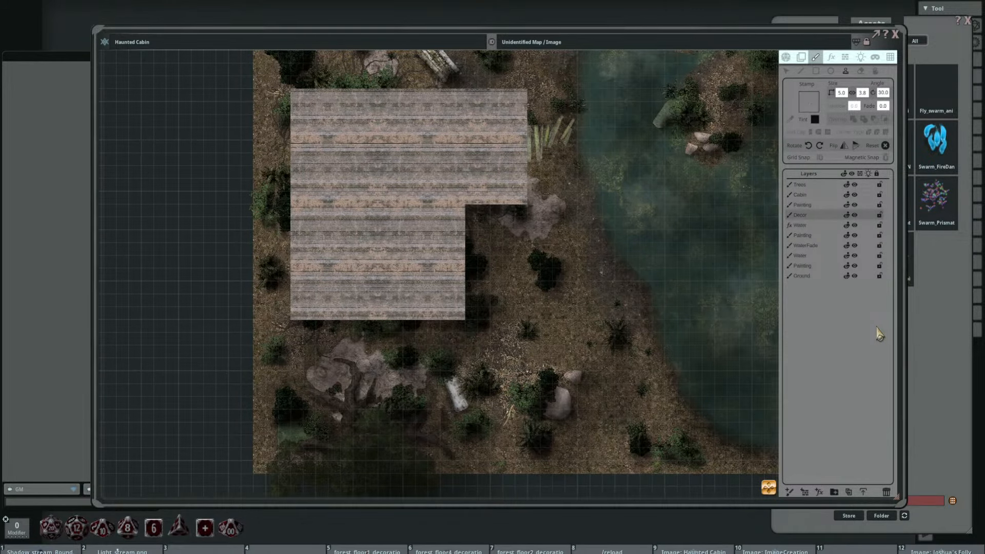
{"action": "left_click_drag", "start_coordinate": [674, 339], "coordinate": [524, 359]}
{"action": "scroll", "coordinate": [527, 292], "scroll_direction": "down", "scroll_amount": 4}
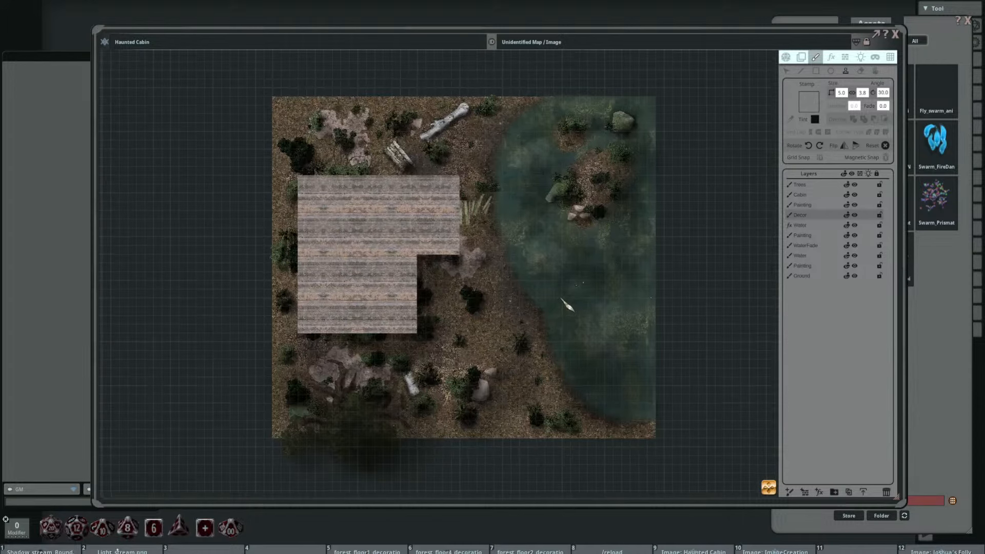
{"action": "scroll", "coordinate": [565, 191], "scroll_direction": "up", "scroll_amount": 1}
{"action": "scroll", "coordinate": [562, 296], "scroll_direction": "up", "scroll_amount": 1}
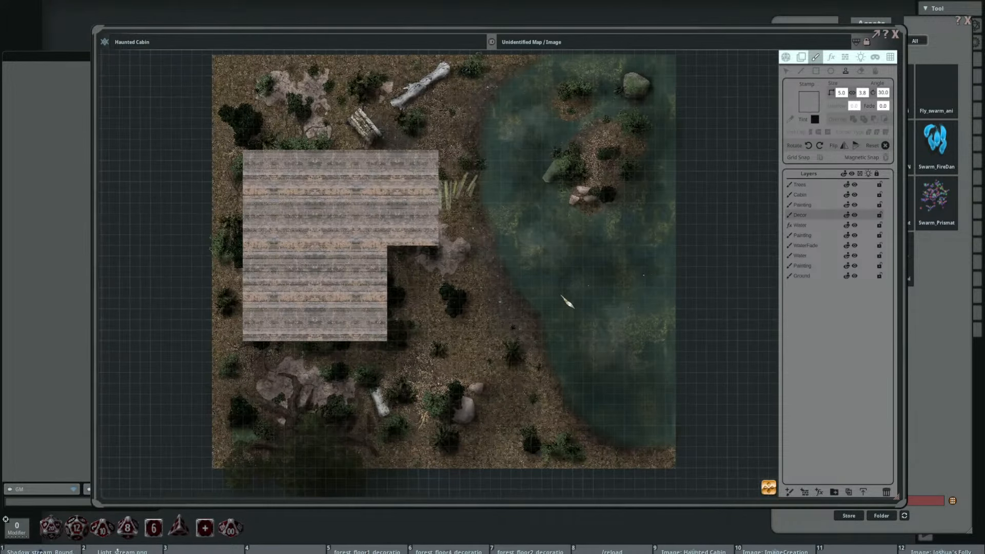
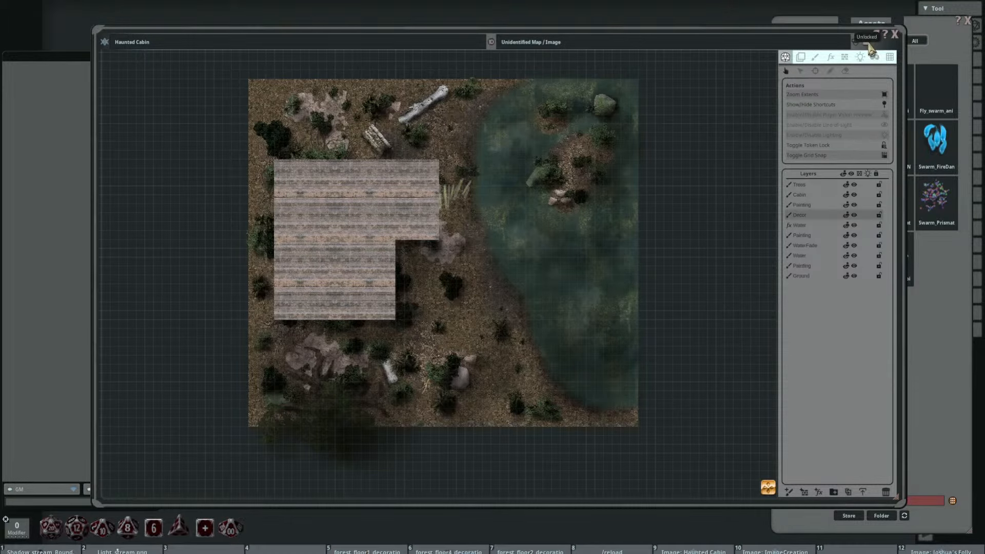
Step: Hide the map's editing controls and enlarge the Haunted Cabin map within its window
{"action": "left_click", "coordinate": [855, 42]}
{"action": "scroll", "coordinate": [623, 190], "scroll_direction": "up", "scroll_amount": 2}
{"action": "scroll", "coordinate": [655, 242], "scroll_direction": "up", "scroll_amount": 1}
{"action": "scroll", "coordinate": [656, 251], "scroll_direction": "down", "scroll_amount": 2}
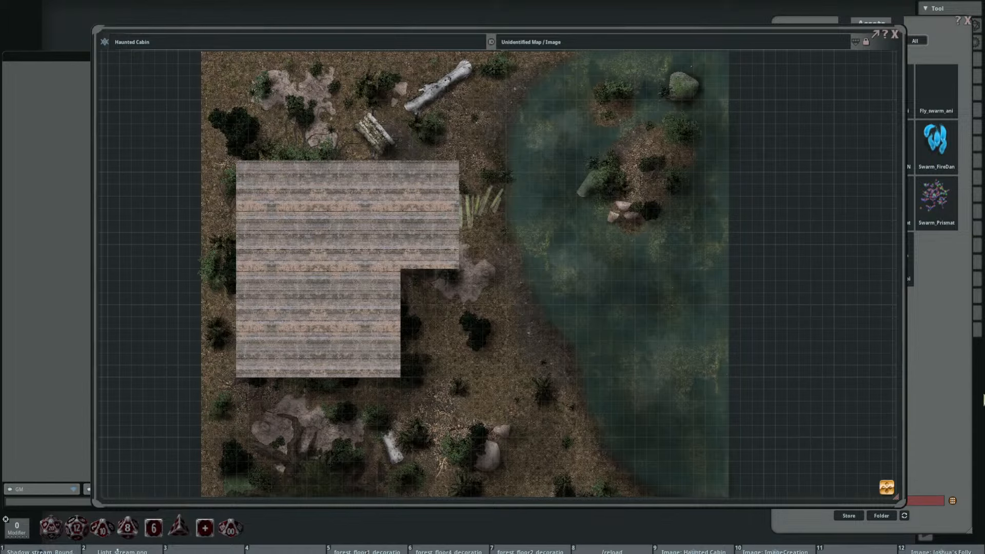
Step: Reopen the asset library, leave the swarm search results and open the FG 2019 Map Module folder among the images
{"action": "left_click", "coordinate": [930, 10]}
{"action": "left_click_drag", "start_coordinate": [916, 21], "coordinate": [860, 13]}
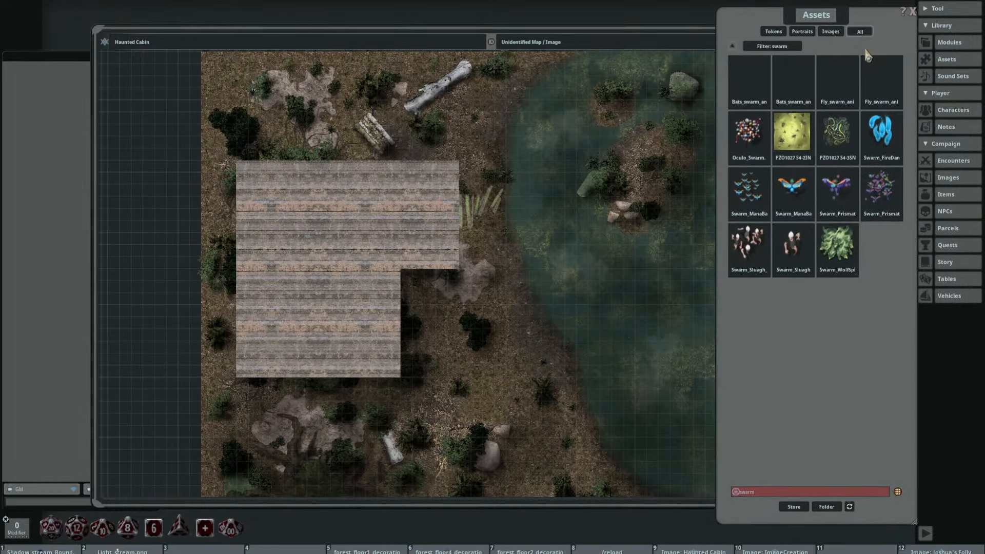
{"action": "left_click", "coordinate": [913, 11]}
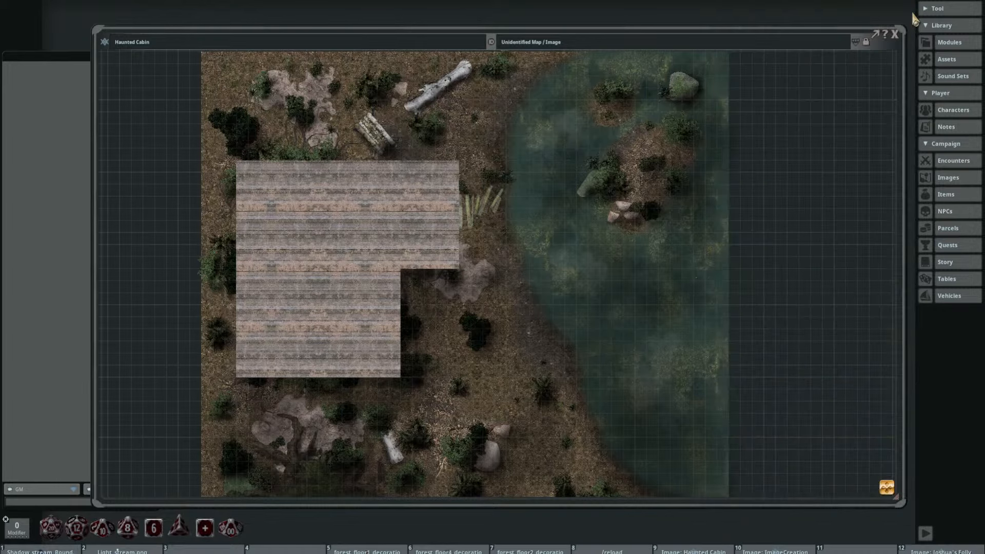
{"action": "left_click", "coordinate": [960, 61]}
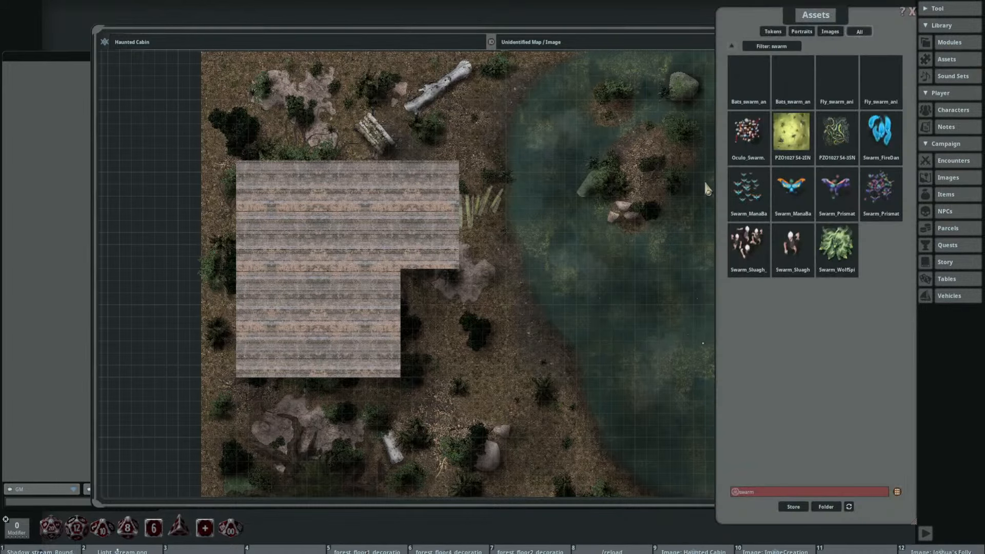
{"action": "left_click", "coordinate": [735, 51]}
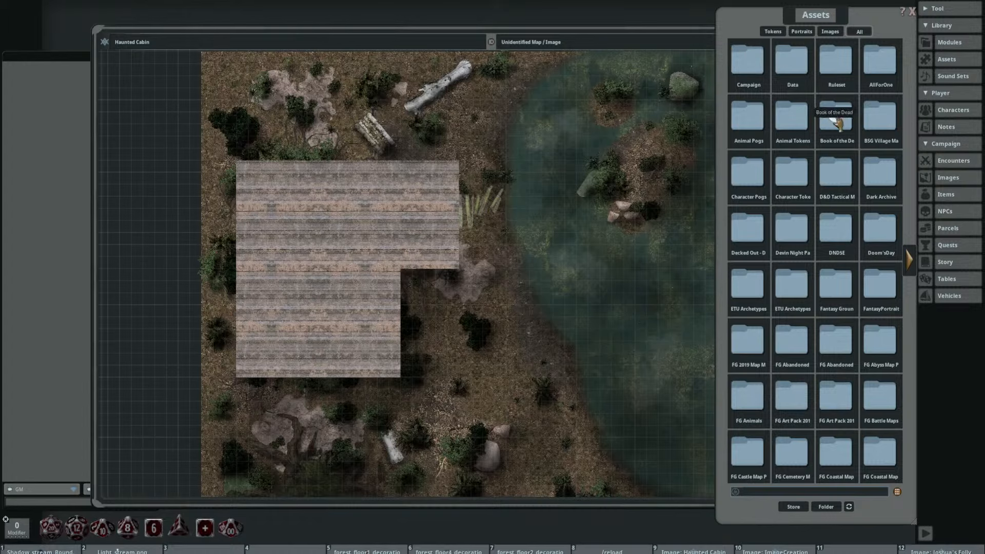
{"action": "left_click", "coordinate": [830, 32]}
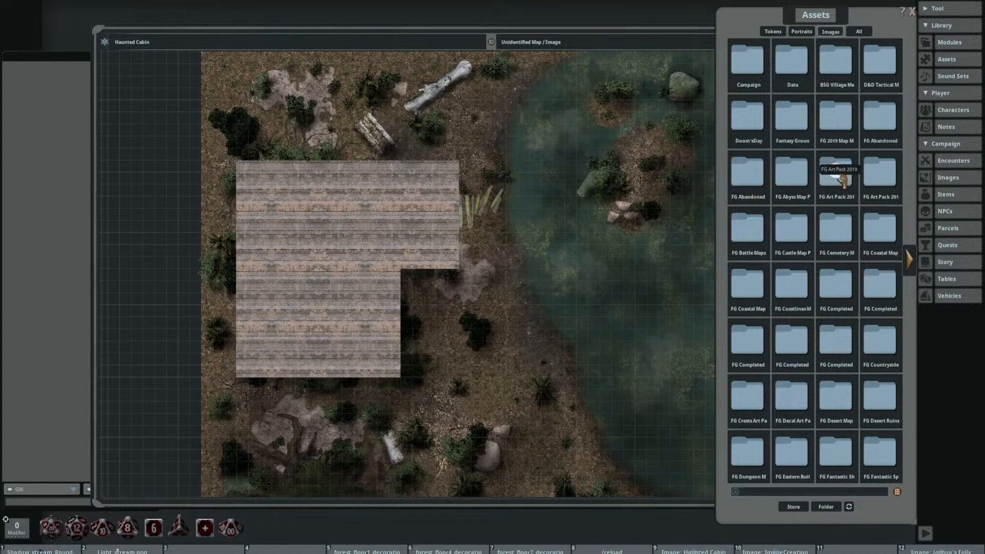
{"action": "left_click", "coordinate": [836, 127]}
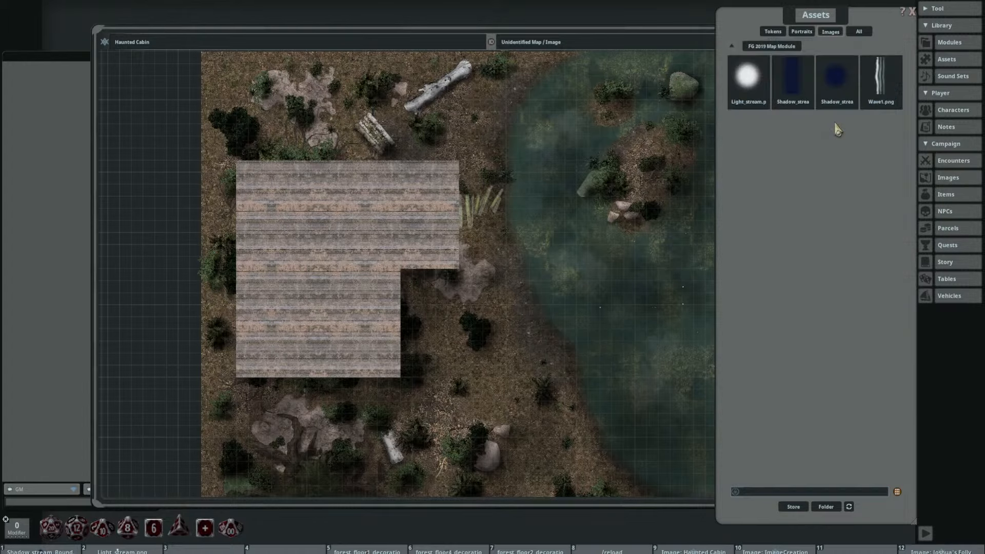
Step: Preview the light stream, both shadow stream and wave images in the FG 2019 Map Module folder
{"action": "left_click", "coordinate": [747, 76]}
{"action": "left_click", "coordinate": [586, 169]}
{"action": "left_click", "coordinate": [747, 77]}
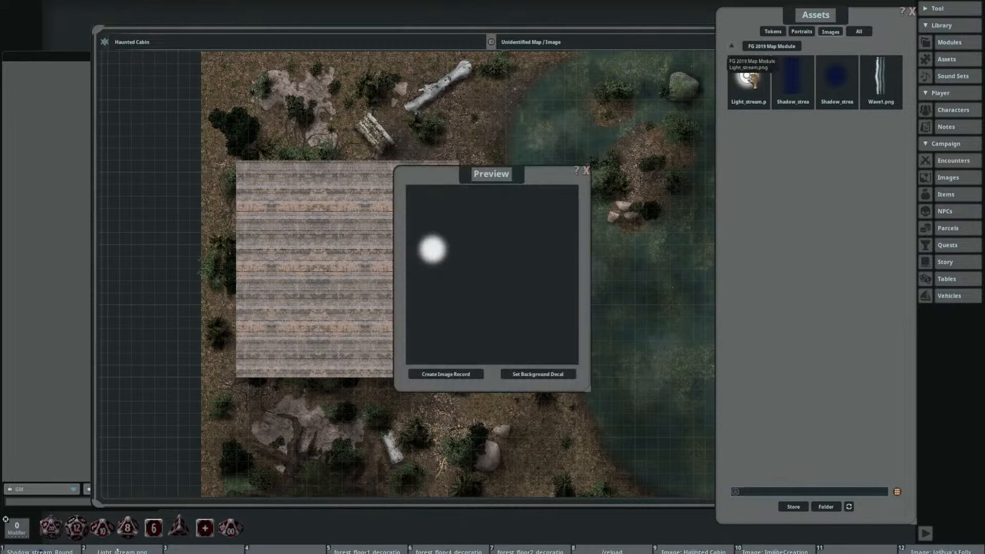
{"action": "left_click", "coordinate": [586, 169]}
{"action": "left_click", "coordinate": [792, 77]}
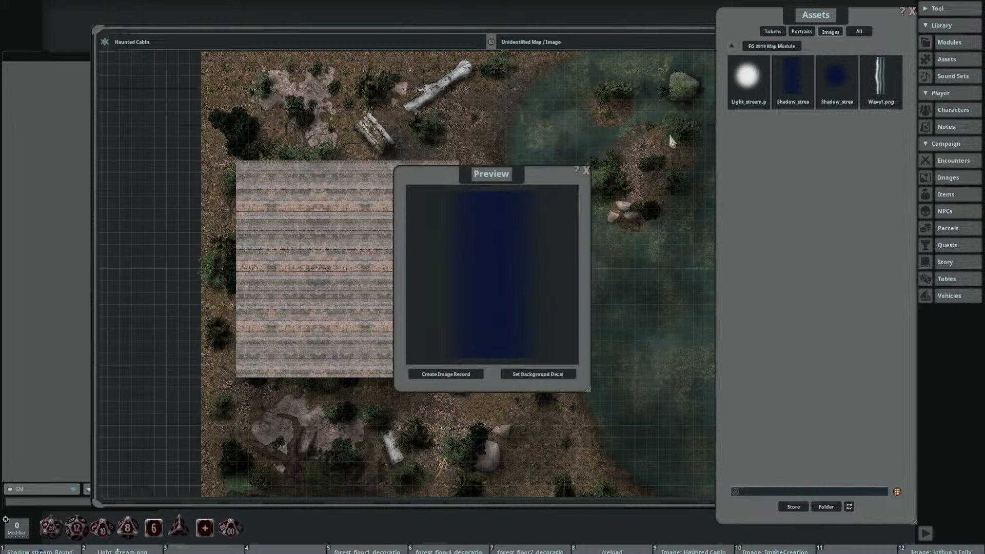
{"action": "left_click", "coordinate": [586, 170]}
{"action": "left_click", "coordinate": [837, 77]}
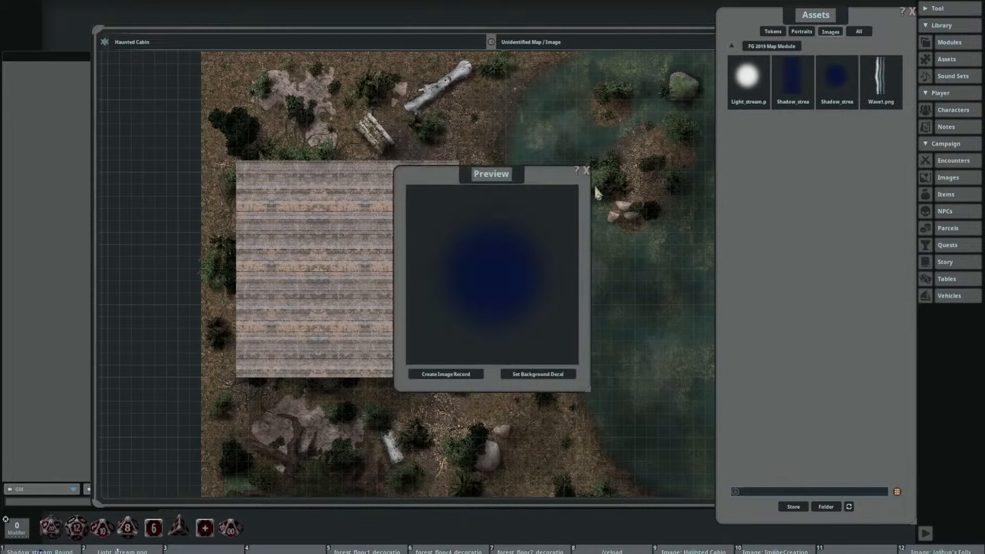
{"action": "left_click", "coordinate": [585, 170]}
{"action": "left_click", "coordinate": [880, 76]}
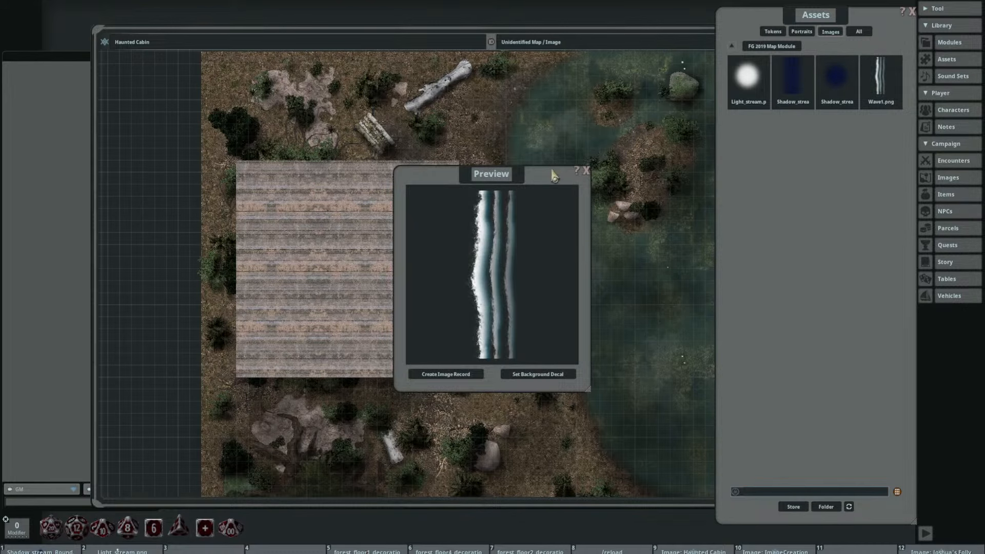
{"action": "left_click", "coordinate": [586, 171]}
{"action": "left_click_drag", "start_coordinate": [769, 29], "coordinate": [787, 32]}
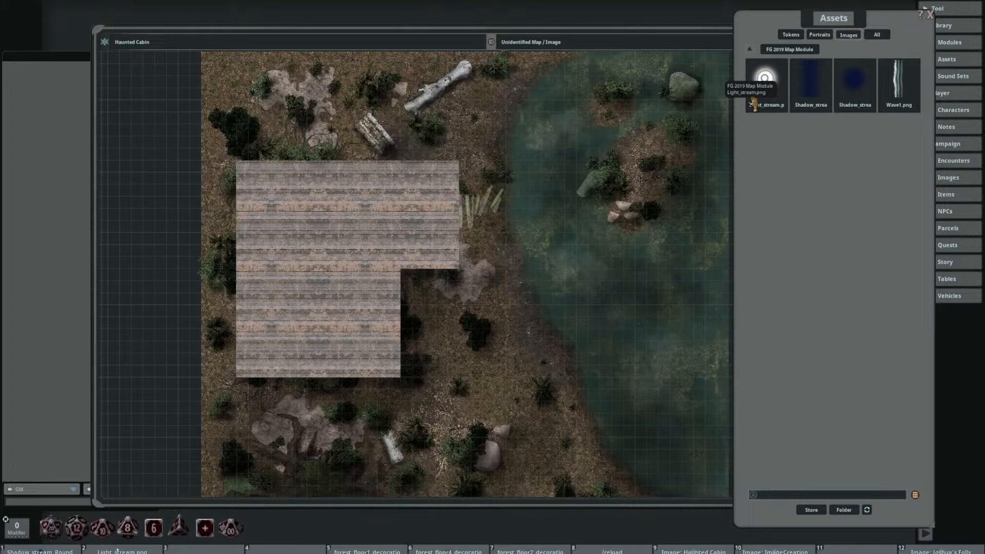
{"action": "left_click", "coordinate": [764, 79]}
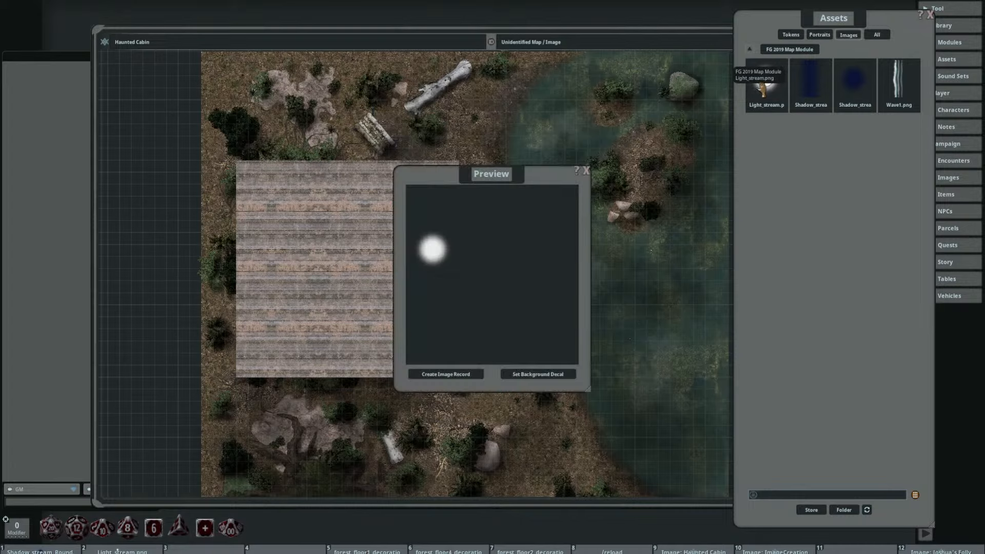
{"action": "left_click", "coordinate": [587, 171]}
Step: Rearrange the Assets and Haunted Cabin map windows so the image assets and the lake are both accessible
{"action": "left_click_drag", "start_coordinate": [773, 23], "coordinate": [832, 23]}
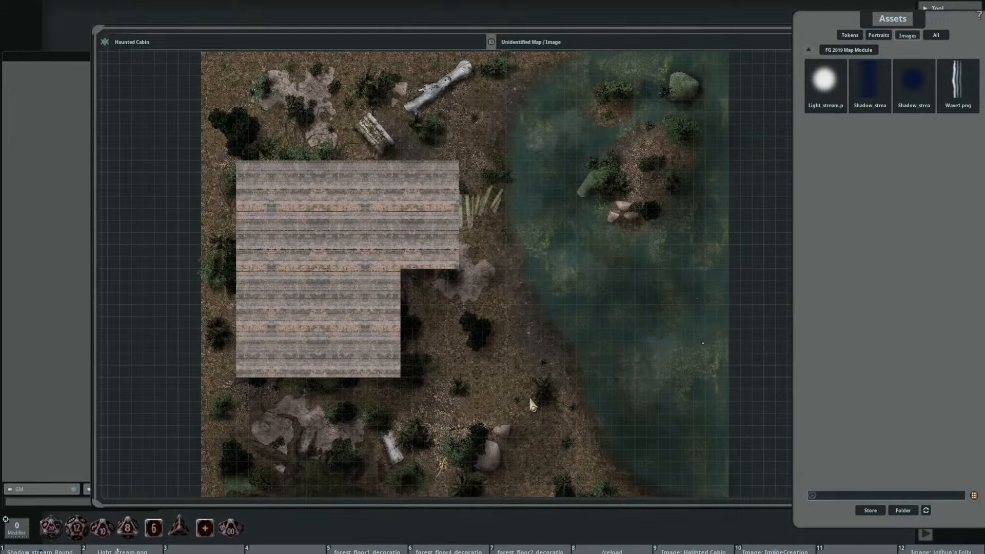
{"action": "left_click_drag", "start_coordinate": [722, 29], "coordinate": [666, 21]}
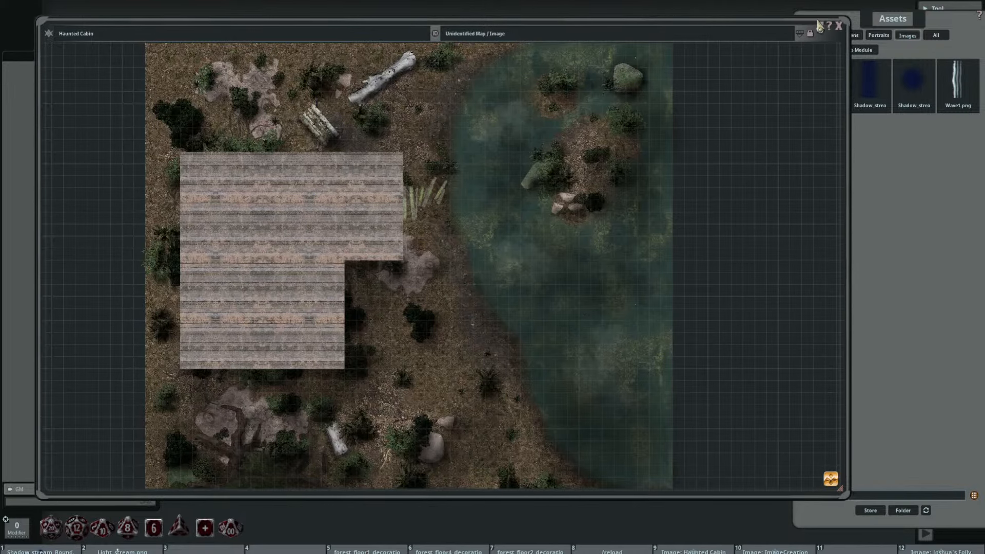
{"action": "left_click_drag", "start_coordinate": [873, 21], "coordinate": [795, 19]}
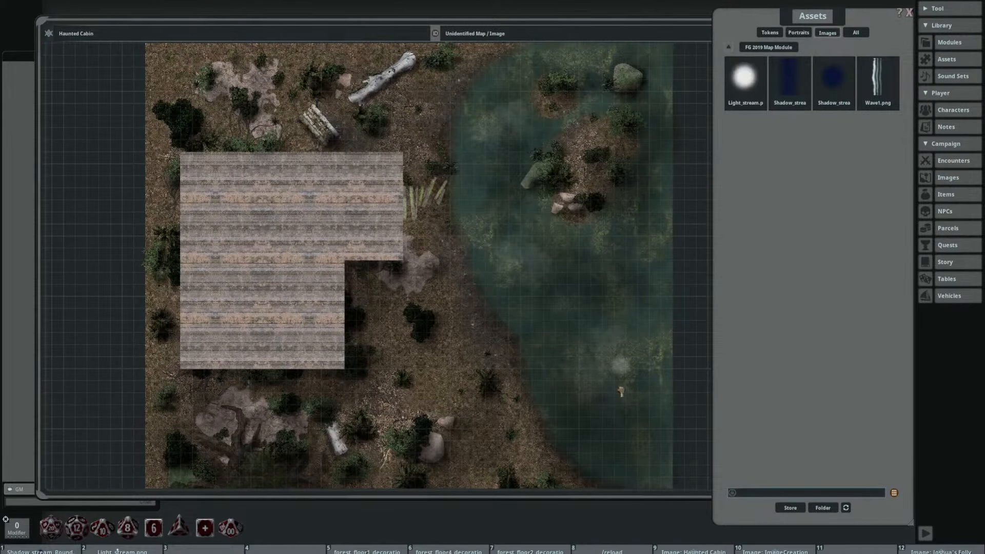
Step: Assign Light_stream.png to hotkey slot 11 and place the image on the map over the lake
{"action": "left_click_drag", "start_coordinate": [871, 551], "coordinate": [869, 549]}
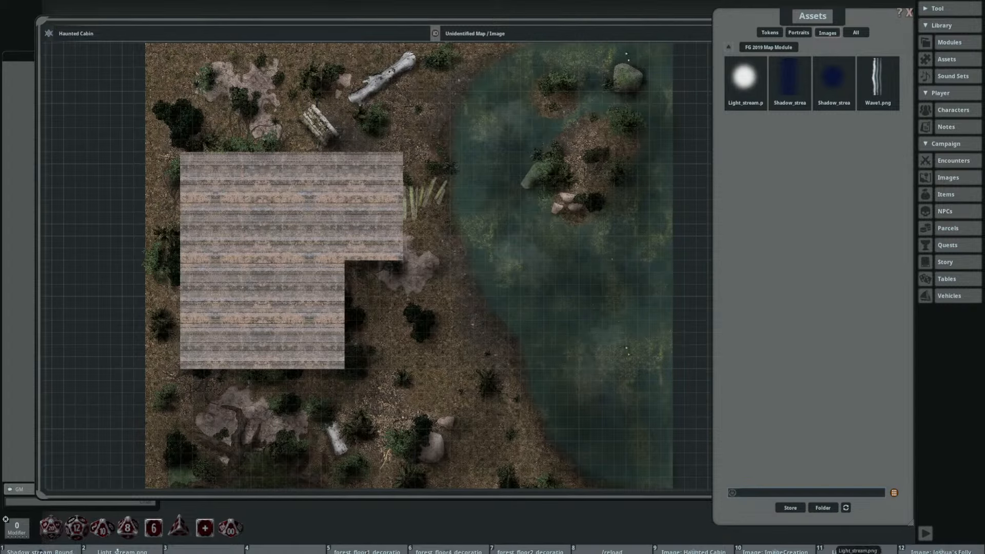
{"action": "left_click_drag", "start_coordinate": [856, 549], "coordinate": [610, 340]}
{"action": "scroll", "coordinate": [631, 341], "scroll_direction": "up", "scroll_amount": 2}
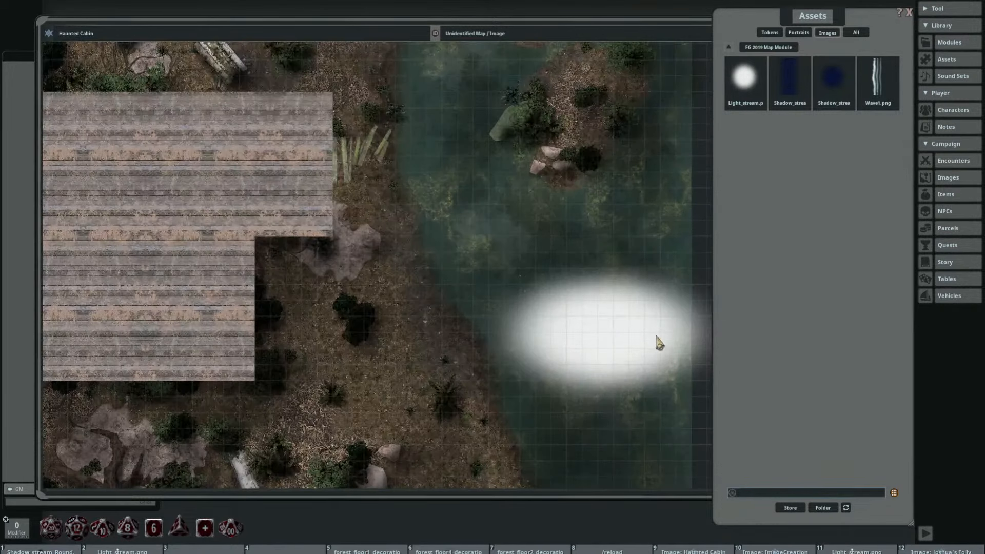
{"action": "scroll", "coordinate": [662, 359], "scroll_direction": "down", "scroll_amount": 5}
{"action": "left_click_drag", "start_coordinate": [665, 367], "coordinate": [489, 346]}
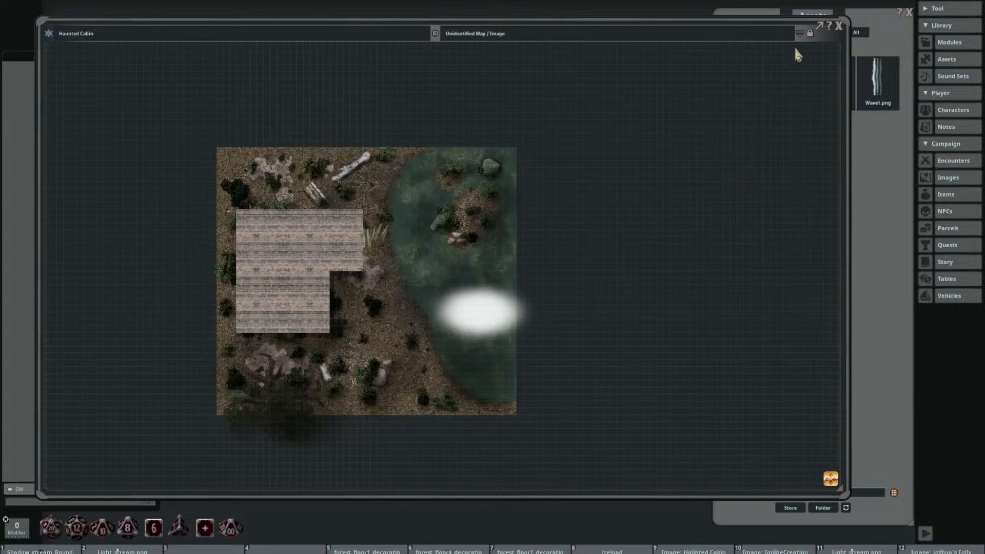
Step: Show the map's editing controls and delete the Light_stream.png layer
{"action": "left_click", "coordinate": [798, 33]}
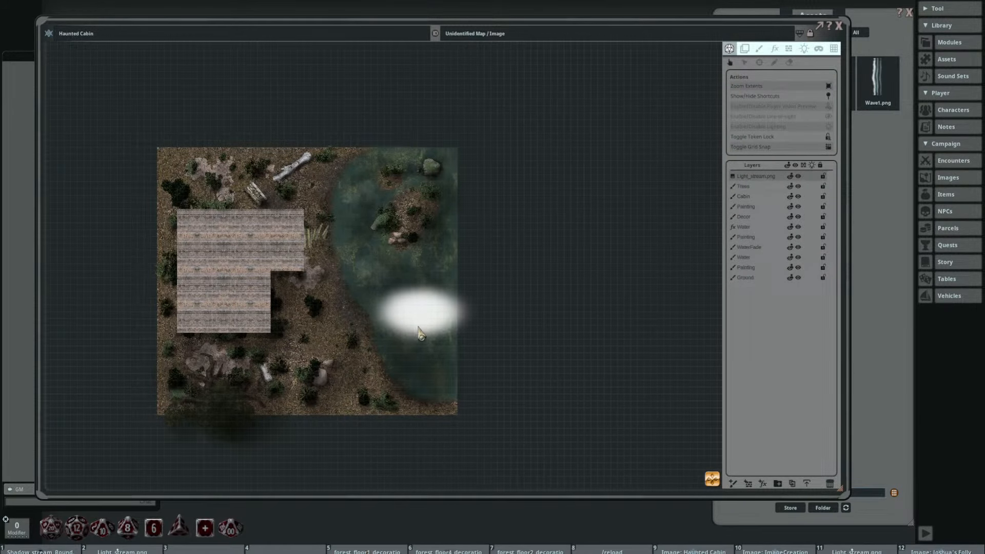
{"action": "left_click", "coordinate": [754, 176]}
{"action": "left_click", "coordinate": [836, 486]}
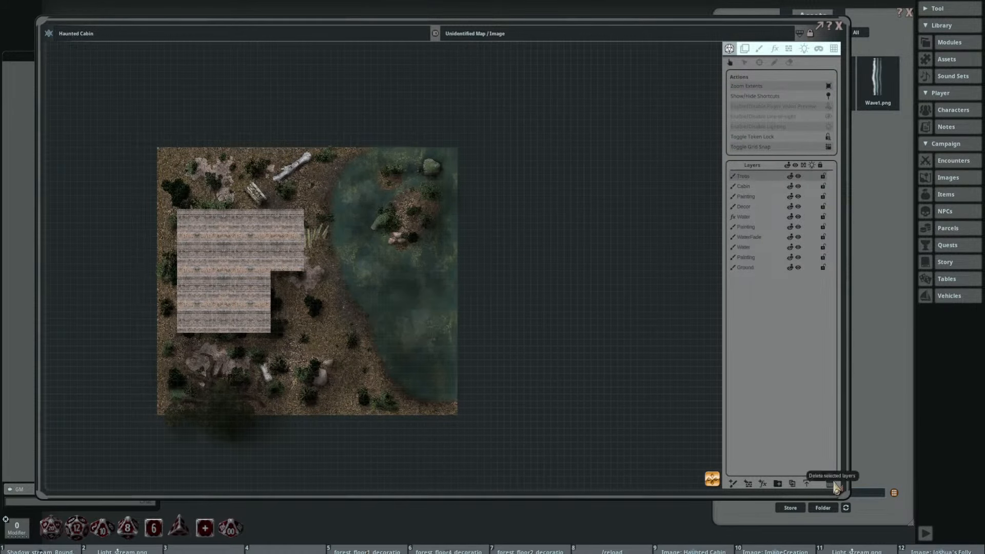
Step: Clear hotkey slot 11 and load Light_stream.png from hotkey slot 2 as the paint stamp
{"action": "left_click", "coordinate": [761, 51]}
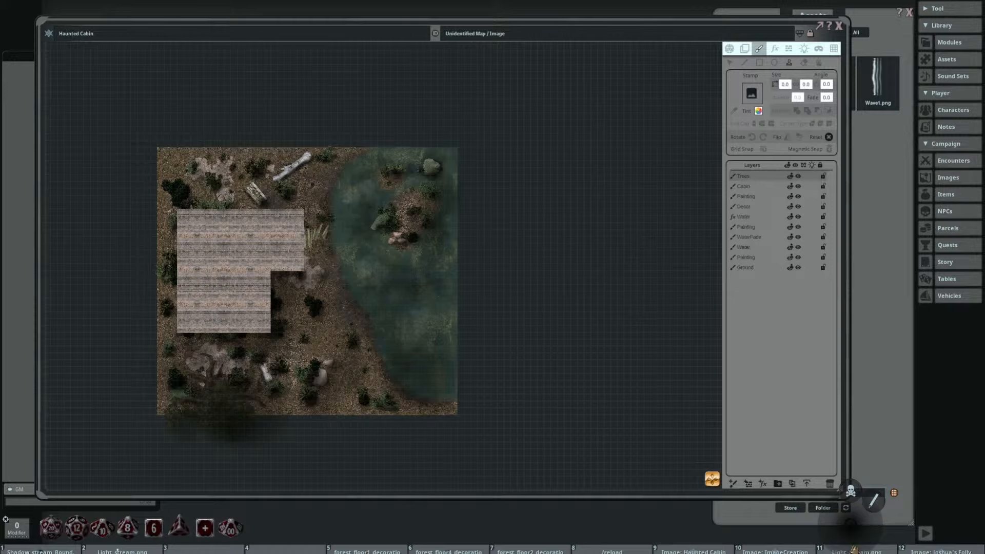
{"action": "left_click", "coordinate": [849, 500]}
{"action": "left_click_drag", "start_coordinate": [144, 548], "coordinate": [751, 93]}
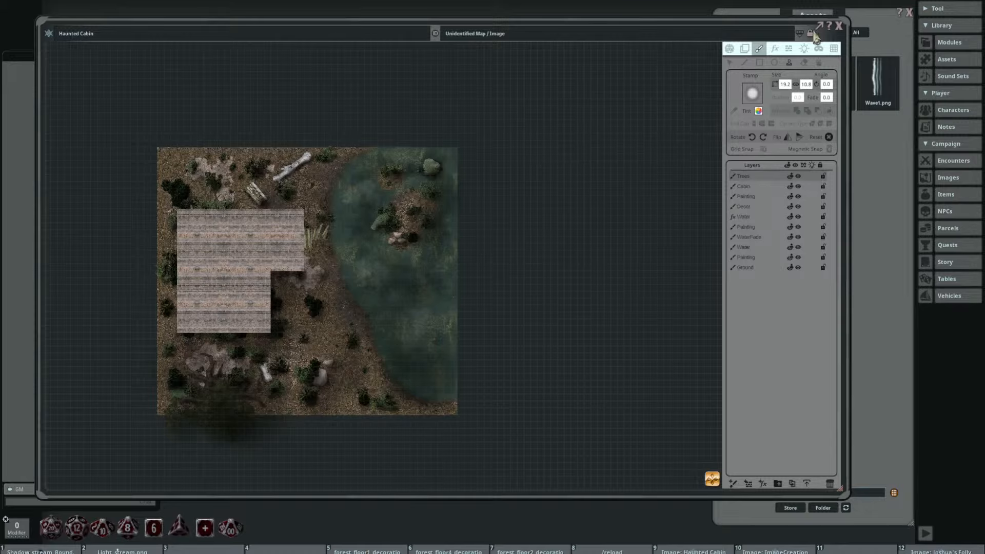
Step: Add an effects layer above Trees using the Adjust colors type with brightness 25
{"action": "left_click", "coordinate": [774, 49]}
{"action": "left_click_drag", "start_coordinate": [395, 243], "coordinate": [538, 213]}
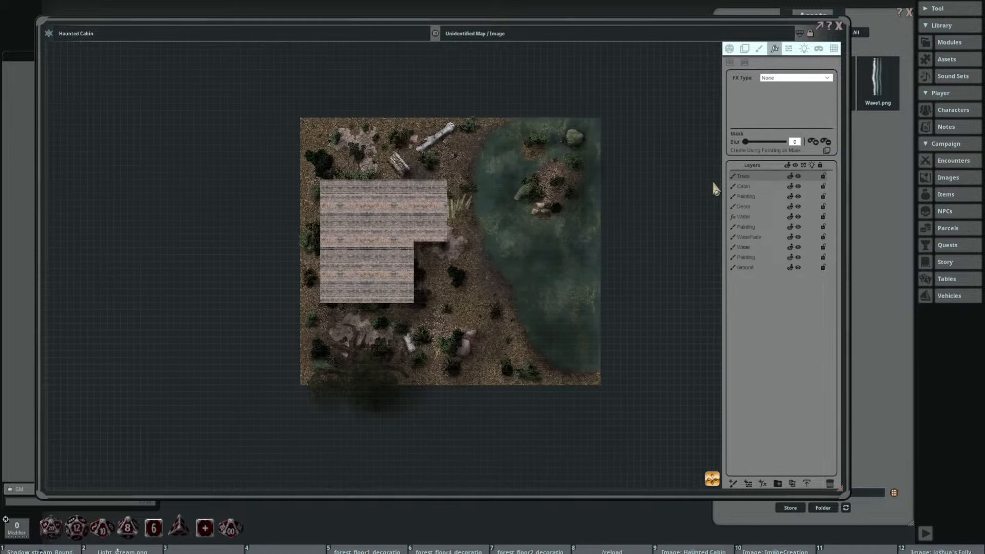
{"action": "left_click", "coordinate": [763, 484]}
{"action": "left_click", "coordinate": [826, 79]}
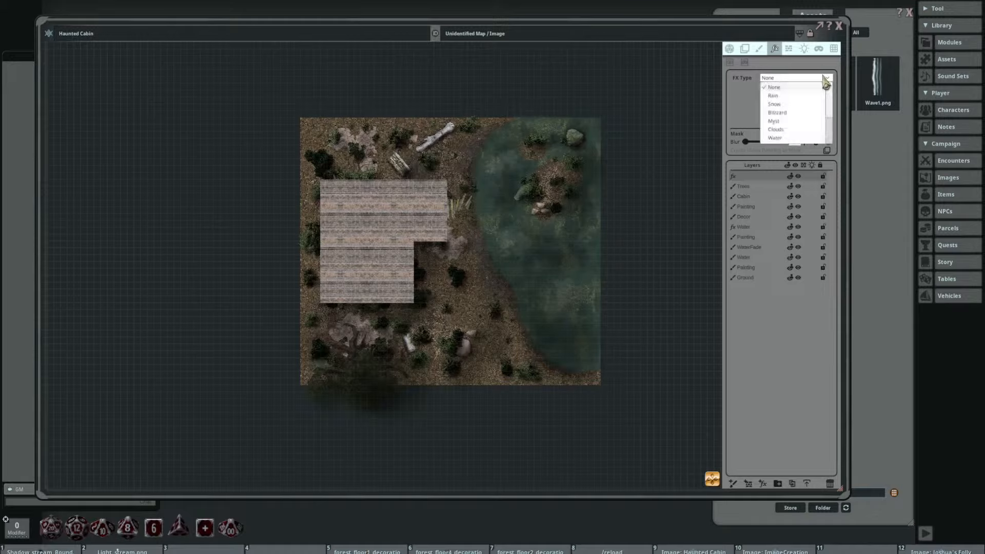
{"action": "scroll", "coordinate": [804, 123], "scroll_direction": "down", "scroll_amount": 3}
{"action": "left_click", "coordinate": [801, 129]}
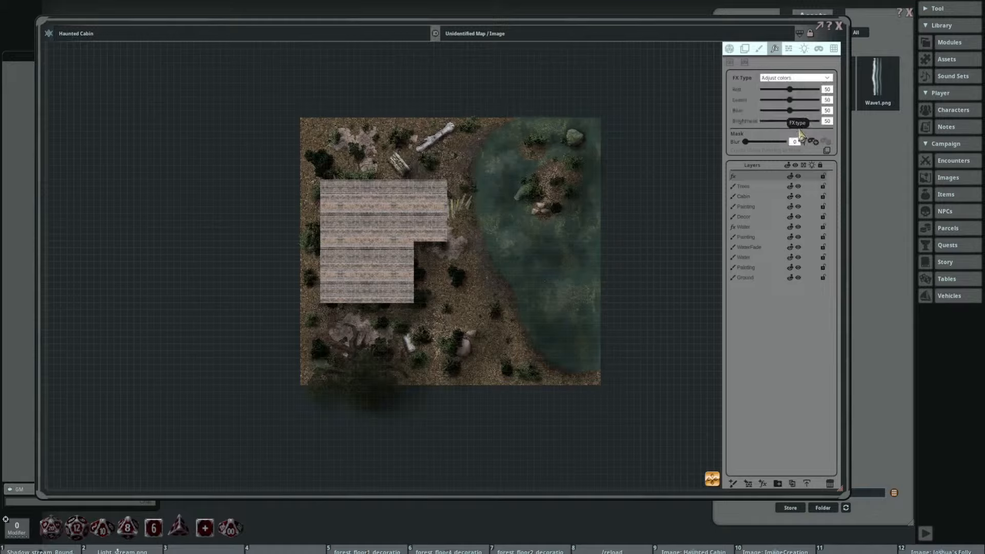
{"action": "left_click_drag", "start_coordinate": [790, 123], "coordinate": [776, 123]}
{"action": "scroll", "coordinate": [550, 165], "scroll_direction": "up", "scroll_amount": 2}
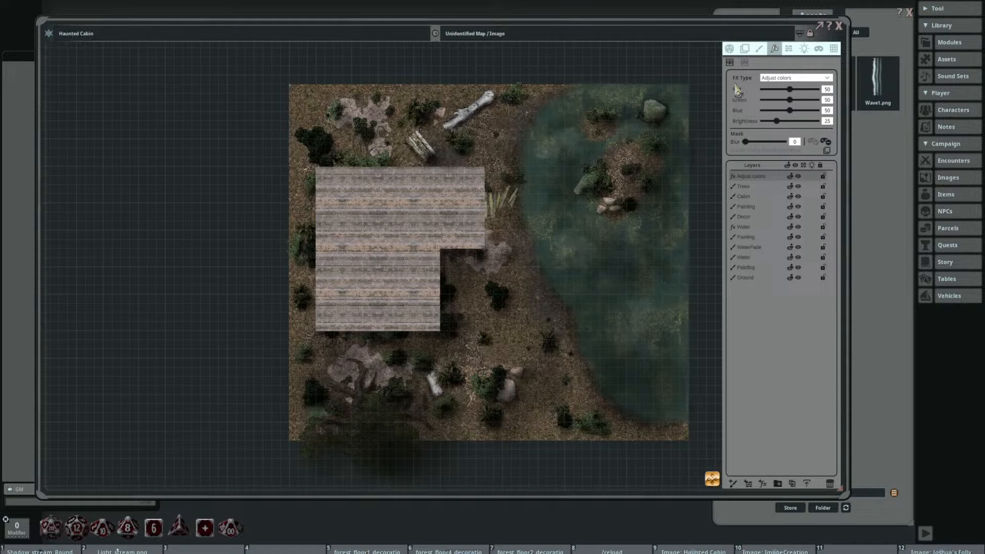
Step: Mask a rectangle between the cabin and lake plus the lake boulder with blur 61 and brightness 41
{"action": "left_click", "coordinate": [768, 141]}
{"action": "left_click_drag", "start_coordinate": [480, 109], "coordinate": [566, 256]}
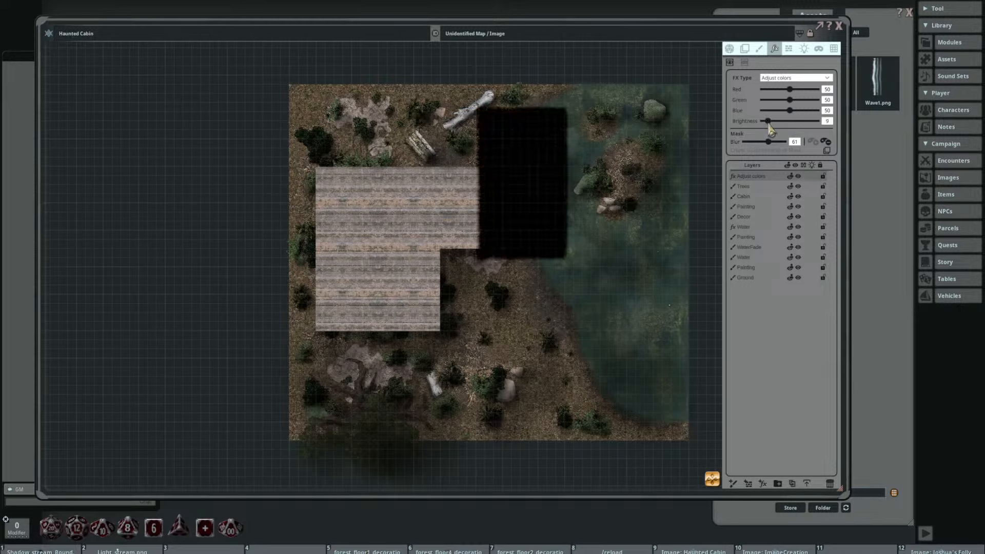
{"action": "left_click_drag", "start_coordinate": [781, 126], "coordinate": [787, 130]}
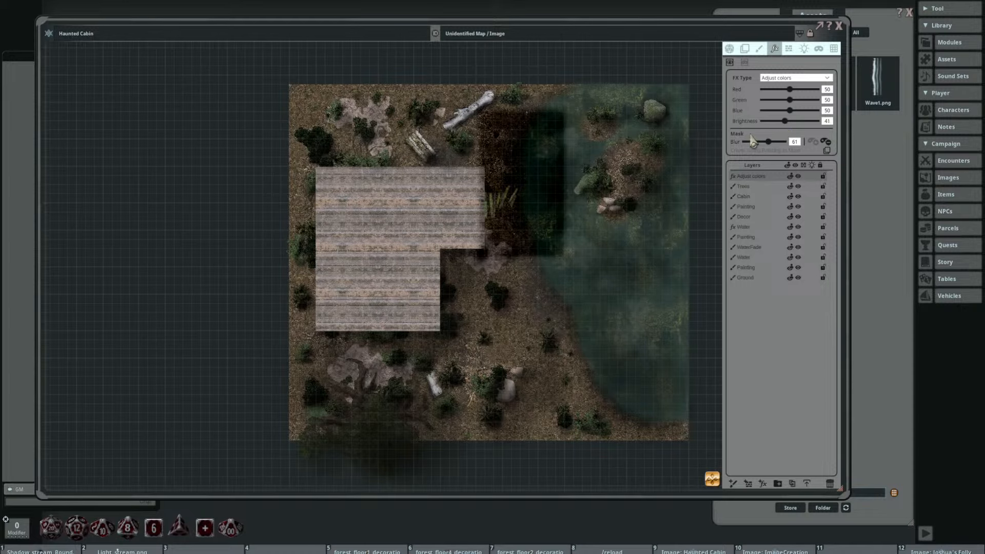
{"action": "left_click_drag", "start_coordinate": [477, 196], "coordinate": [507, 188]}
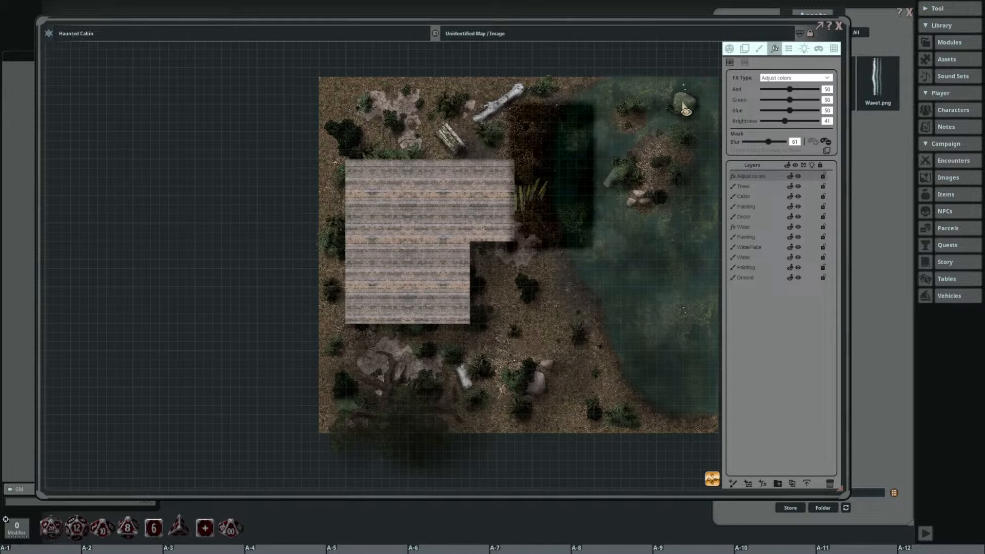
{"action": "mouse_move", "coordinate": [688, 102]}
{"action": "left_mouse_down"}
{"action": "mouse_move", "coordinate": [680, 110]}
{"action": "mouse_move", "coordinate": [692, 128]}
{"action": "mouse_move", "coordinate": [700, 110]}
{"action": "left_mouse_up"}
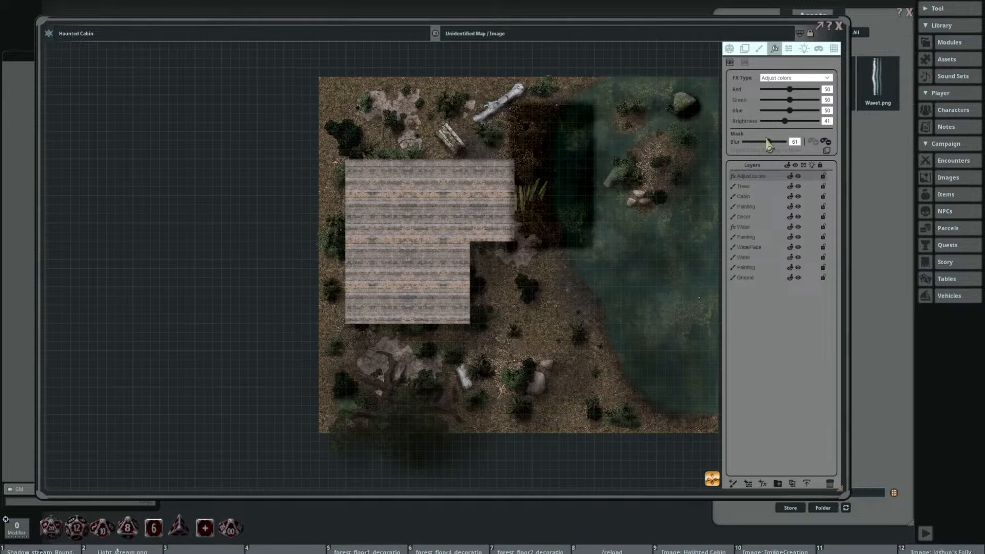
Step: Set the Adjust colors layer's mask blur to 100 and its brightness to 46
{"action": "left_click_drag", "start_coordinate": [768, 142], "coordinate": [796, 151]}
{"action": "left_click_drag", "start_coordinate": [596, 196], "coordinate": [500, 199]}
{"action": "scroll", "coordinate": [592, 133], "scroll_direction": "up", "scroll_amount": 4}
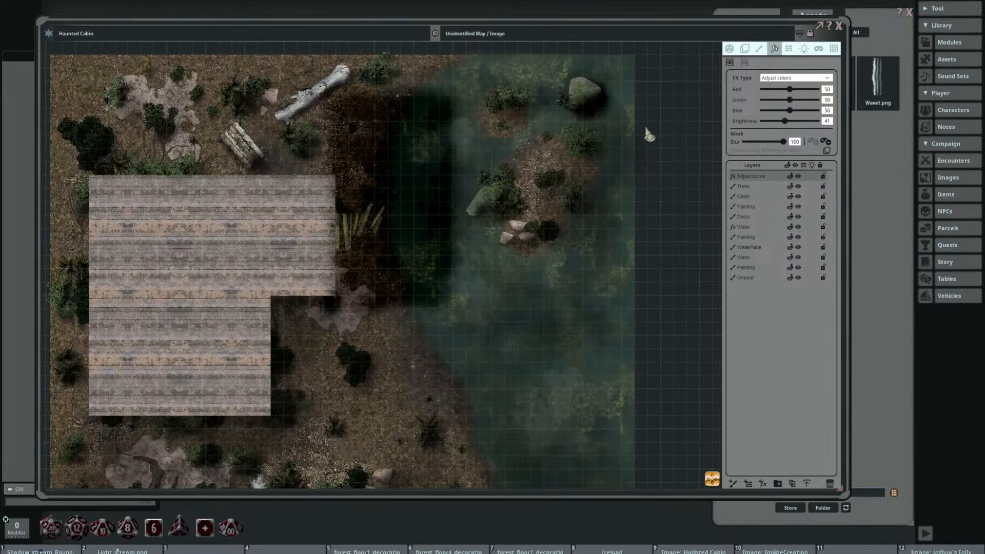
{"action": "left_click_drag", "start_coordinate": [788, 127], "coordinate": [791, 129]}
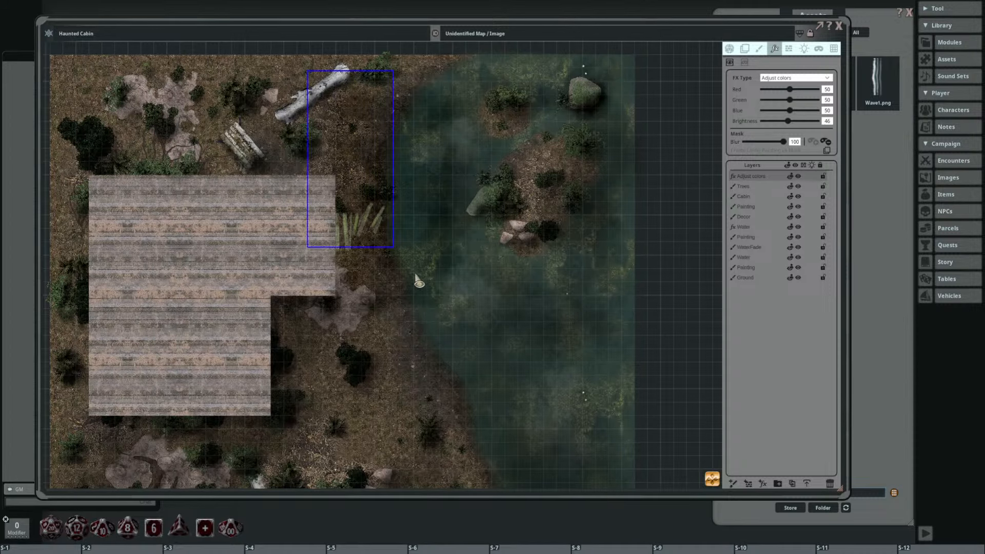
Step: Mask the ground around the cabin's inner corner and the strip toward the lake, and set the Adjust colors brightness to 41
{"action": "left_click_drag", "start_coordinate": [483, 228], "coordinate": [498, 207]}
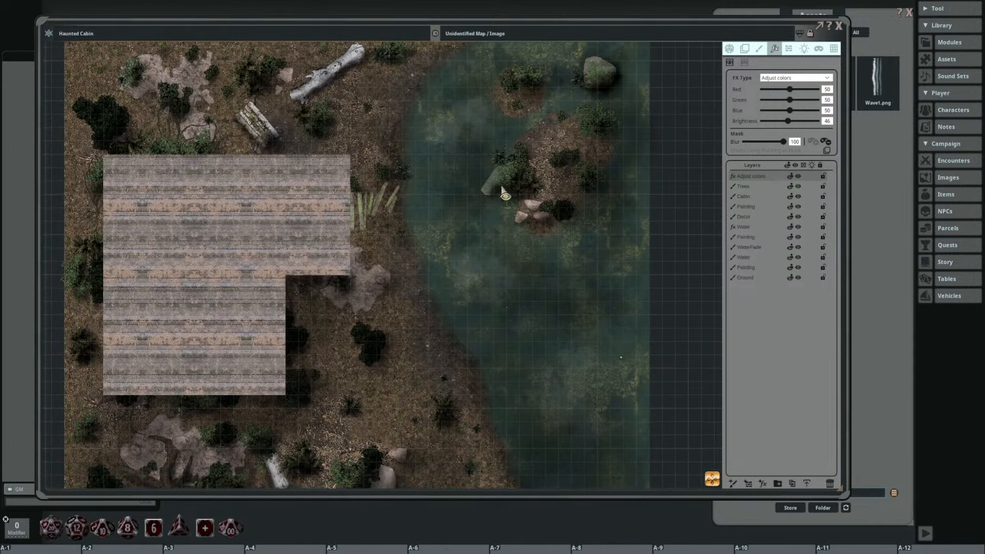
{"action": "mouse_move", "coordinate": [514, 175]}
{"action": "left_mouse_down"}
{"action": "mouse_move", "coordinate": [484, 197]}
{"action": "mouse_move", "coordinate": [516, 187]}
{"action": "mouse_move", "coordinate": [511, 201]}
{"action": "mouse_move", "coordinate": [532, 135]}
{"action": "mouse_move", "coordinate": [548, 170]}
{"action": "mouse_move", "coordinate": [577, 148]}
{"action": "left_mouse_up"}
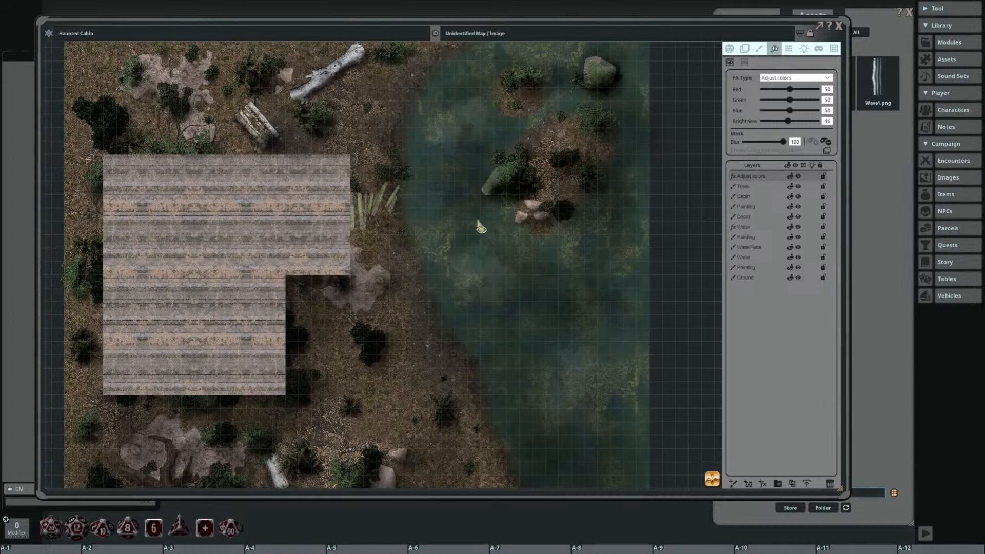
{"action": "left_click_drag", "start_coordinate": [476, 215], "coordinate": [559, 149]}
{"action": "mouse_move", "coordinate": [433, 199]}
{"action": "left_mouse_down"}
{"action": "mouse_move", "coordinate": [378, 202]}
{"action": "mouse_move", "coordinate": [447, 202]}
{"action": "mouse_move", "coordinate": [436, 200]}
{"action": "left_mouse_up"}
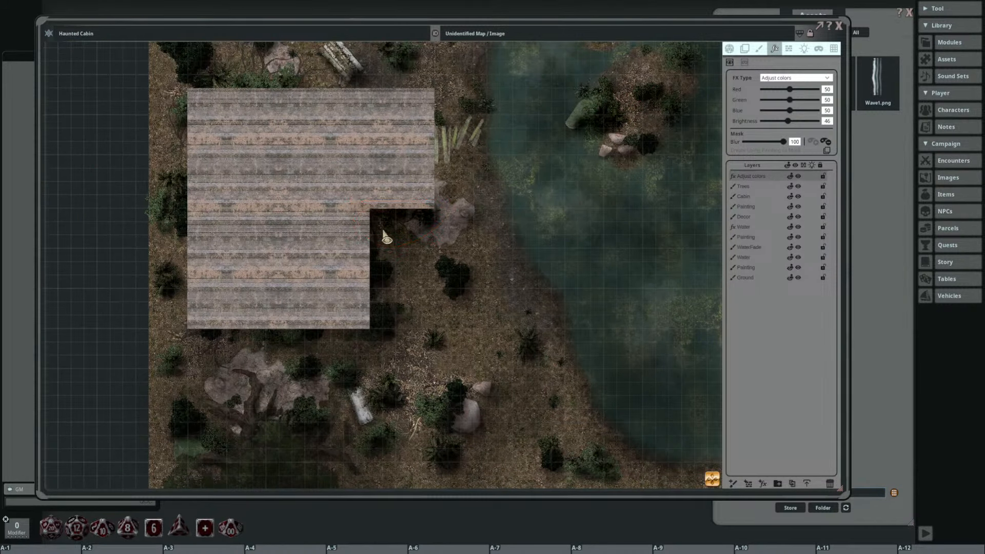
{"action": "mouse_move", "coordinate": [362, 226]}
{"action": "left_mouse_down"}
{"action": "mouse_move", "coordinate": [380, 377]}
{"action": "mouse_move", "coordinate": [369, 241]}
{"action": "left_mouse_up"}
{"action": "mouse_move", "coordinate": [385, 305]}
{"action": "left_mouse_down"}
{"action": "mouse_move", "coordinate": [272, 314]}
{"action": "mouse_move", "coordinate": [396, 327]}
{"action": "left_mouse_up"}
{"action": "scroll", "coordinate": [402, 329], "scroll_direction": "down", "scroll_amount": 1}
{"action": "left_click_drag", "start_coordinate": [409, 373], "coordinate": [336, 276]}
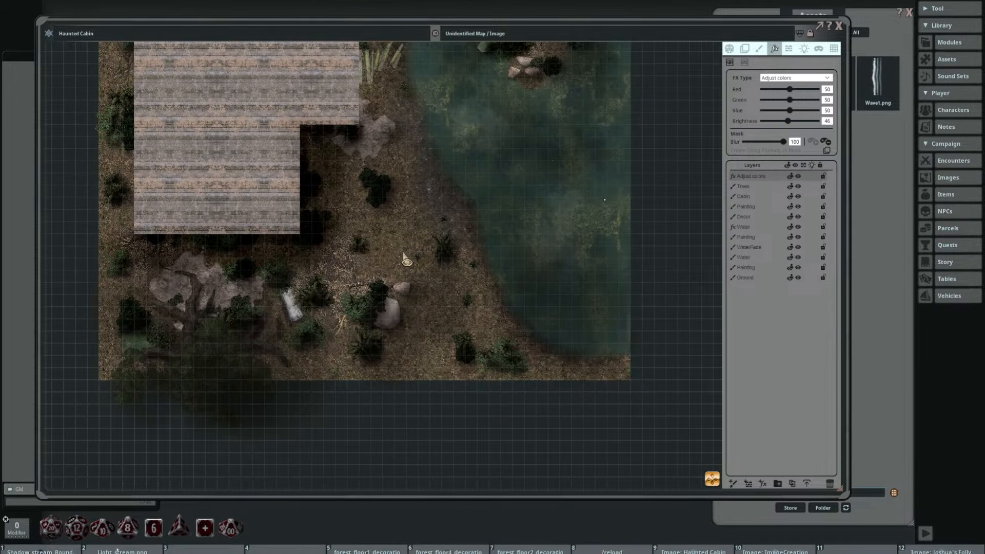
{"action": "mouse_move", "coordinate": [358, 241]}
{"action": "left_mouse_down"}
{"action": "mouse_move", "coordinate": [343, 262]}
{"action": "mouse_move", "coordinate": [467, 243]}
{"action": "left_mouse_up"}
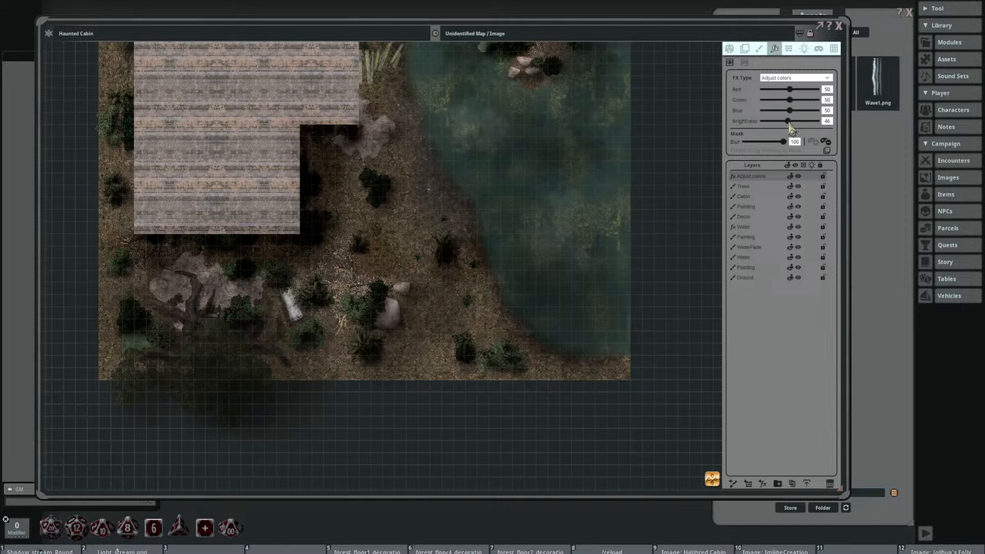
{"action": "mouse_move", "coordinate": [790, 124]}
{"action": "left_mouse_down"}
{"action": "mouse_move", "coordinate": [815, 124]}
{"action": "mouse_move", "coordinate": [786, 125]}
{"action": "left_mouse_up"}
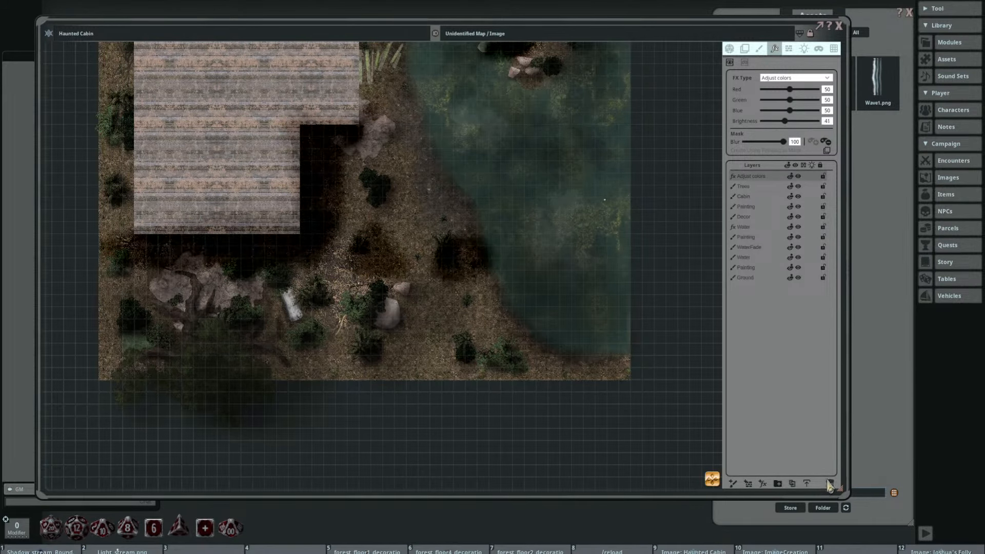
Step: Delete the Adjust colors effects layer above Trees
{"action": "left_click", "coordinate": [829, 483]}
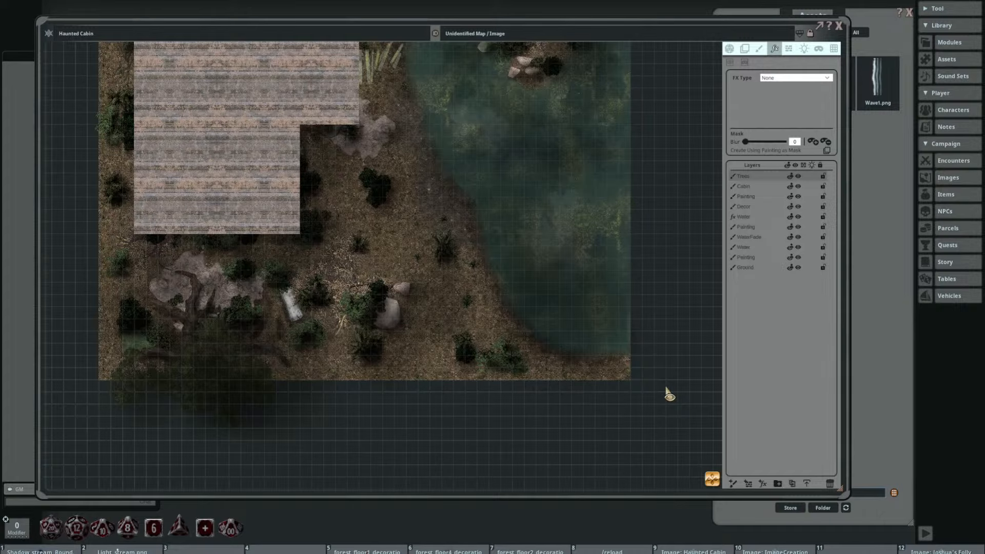
{"action": "scroll", "coordinate": [473, 343], "scroll_direction": "down", "scroll_amount": 1}
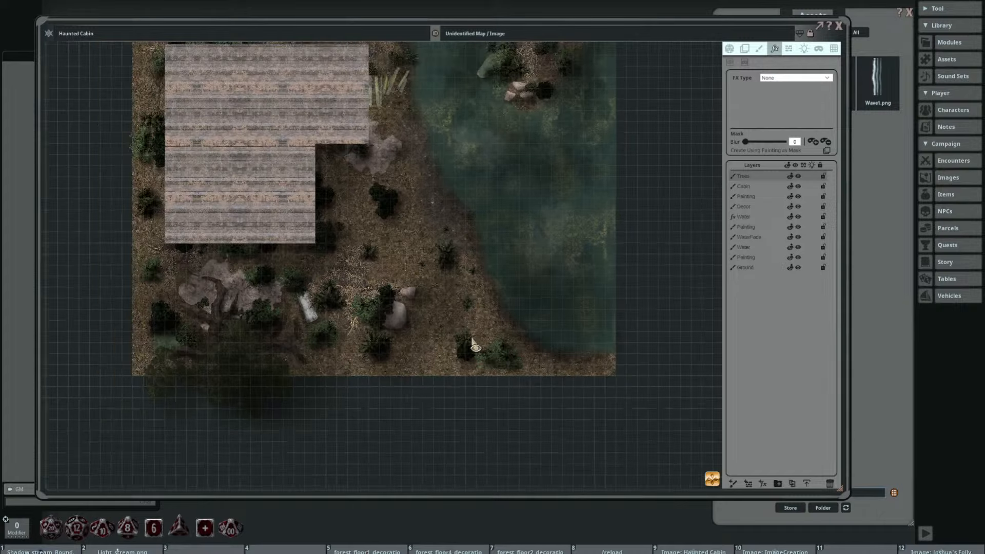
{"action": "left_click_drag", "start_coordinate": [478, 322], "coordinate": [505, 378]}
{"action": "left_click_drag", "start_coordinate": [501, 342], "coordinate": [495, 382]}
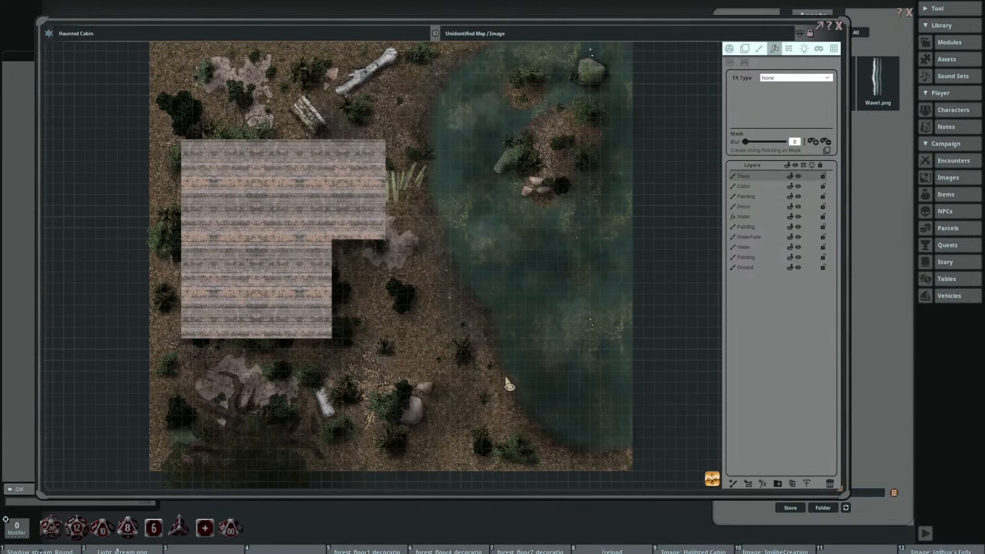
{"action": "scroll", "coordinate": [465, 308], "scroll_direction": "down", "scroll_amount": 1}
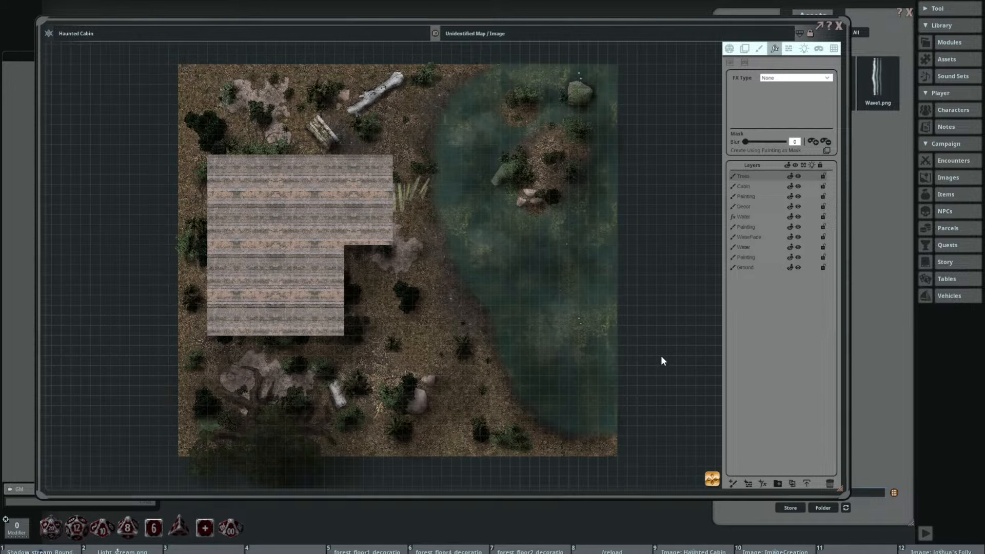
{"action": "scroll", "coordinate": [661, 355], "scroll_direction": "down", "scroll_amount": 1}
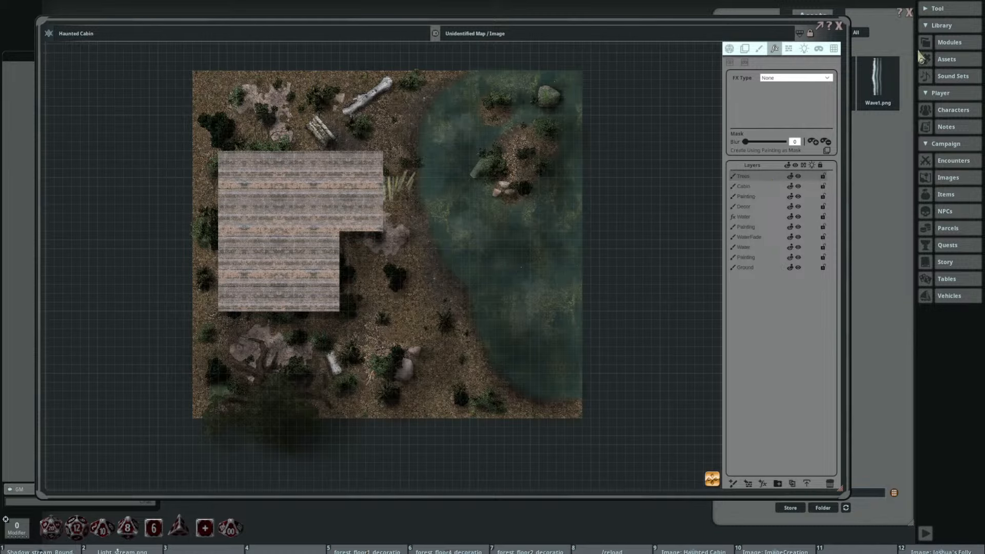
Step: Look through all the images in the Campaign asset folder and close the Assets window
{"action": "left_click", "coordinate": [874, 23]}
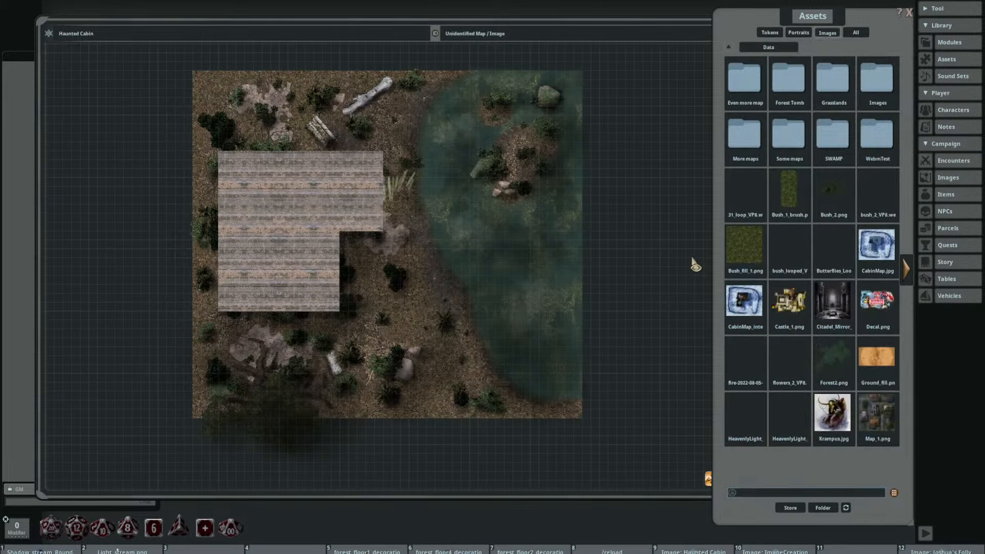
{"action": "left_click", "coordinate": [731, 50]}
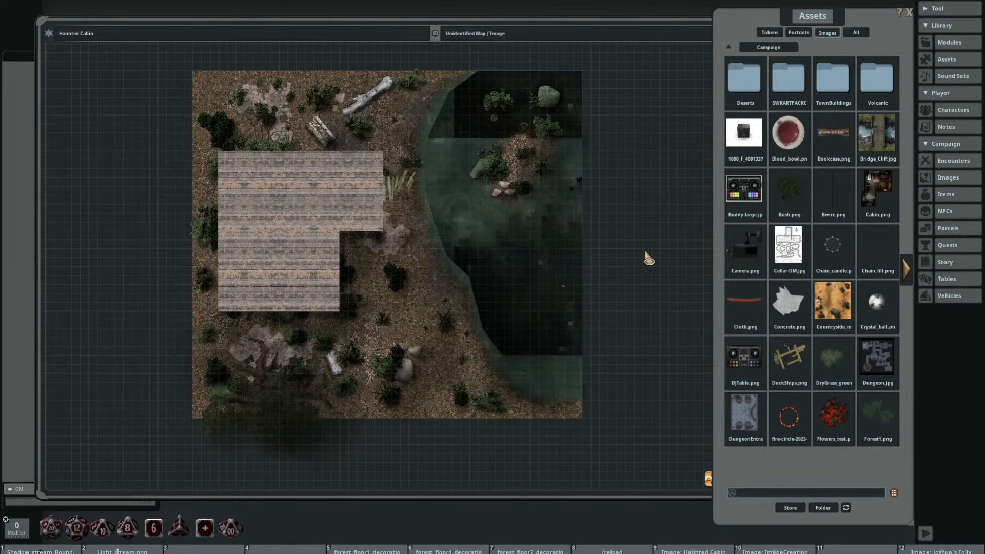
{"action": "left_click_drag", "start_coordinate": [543, 218], "coordinate": [463, 218]}
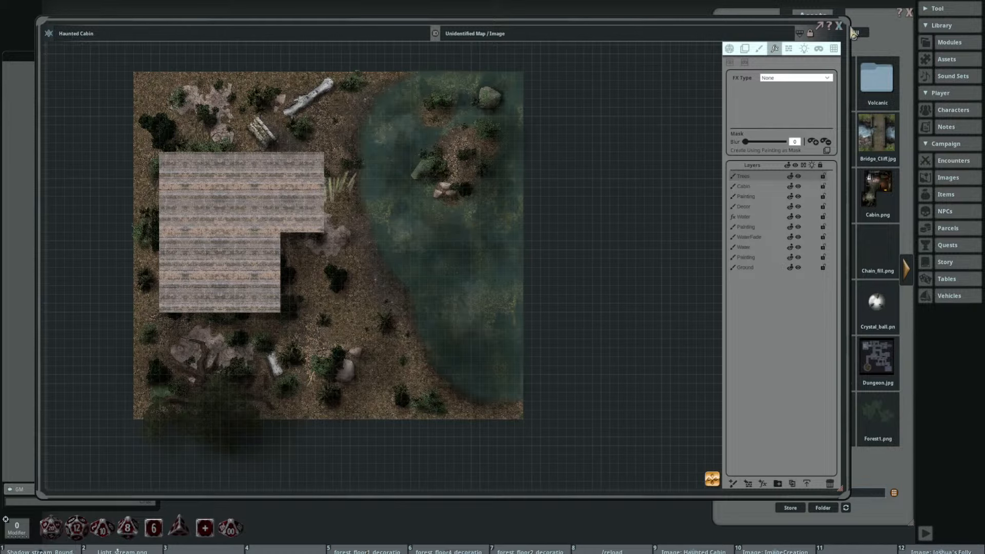
{"action": "left_click", "coordinate": [862, 51]}
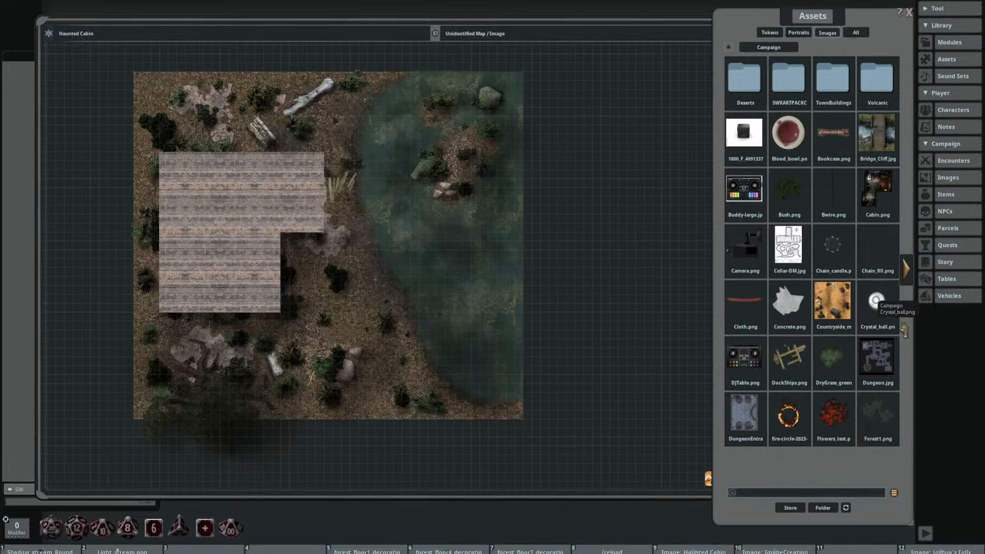
{"action": "left_click", "coordinate": [908, 275]}
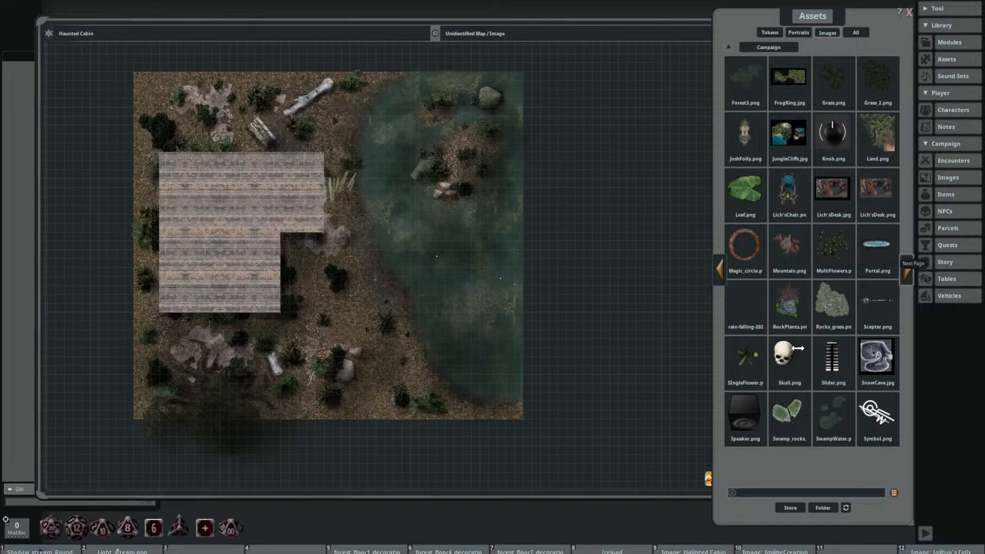
{"action": "left_click", "coordinate": [906, 272]}
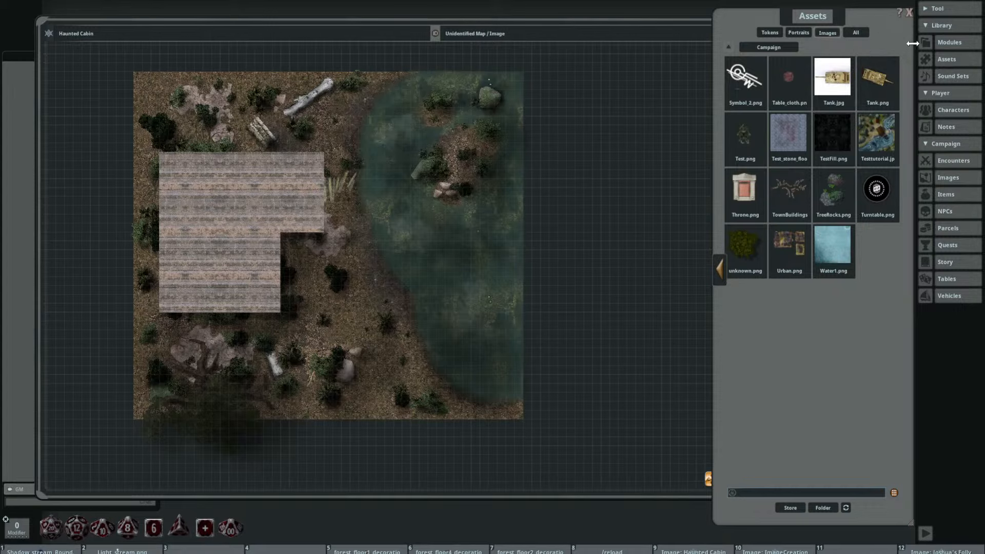
{"action": "left_click", "coordinate": [907, 13]}
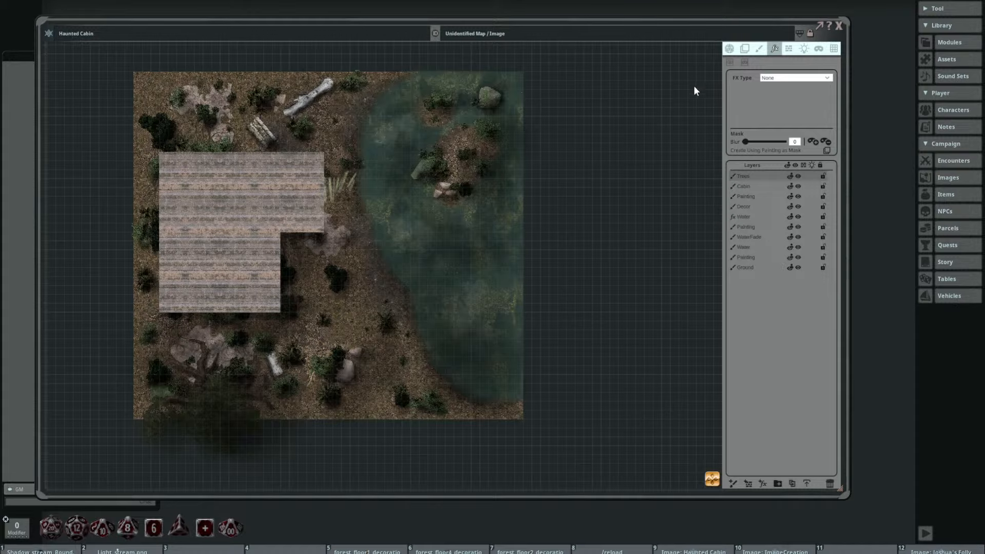
Step: Reopen the Assets window and browse the Data and Campaign folders to find TestMap.jpg
{"action": "left_click", "coordinate": [958, 63]}
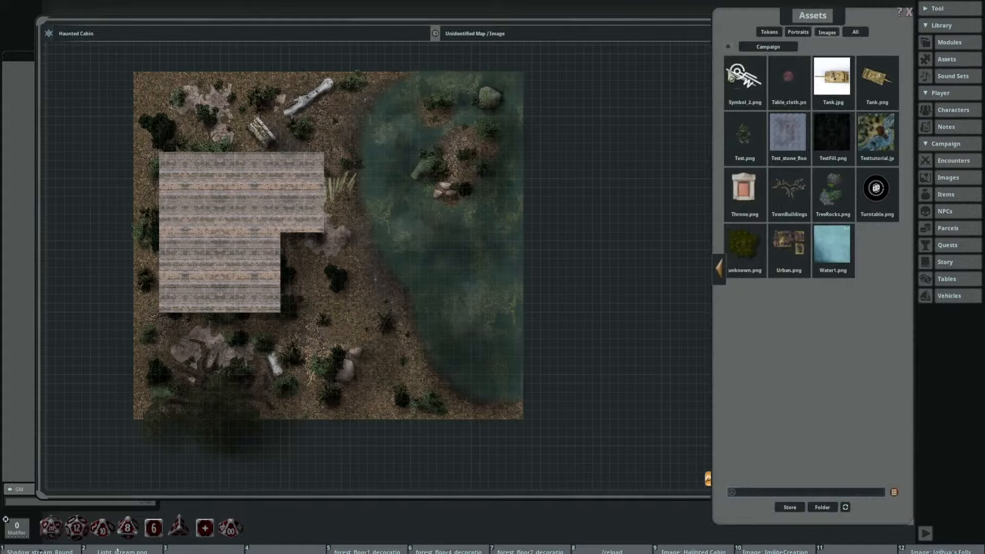
{"action": "left_click", "coordinate": [728, 47]}
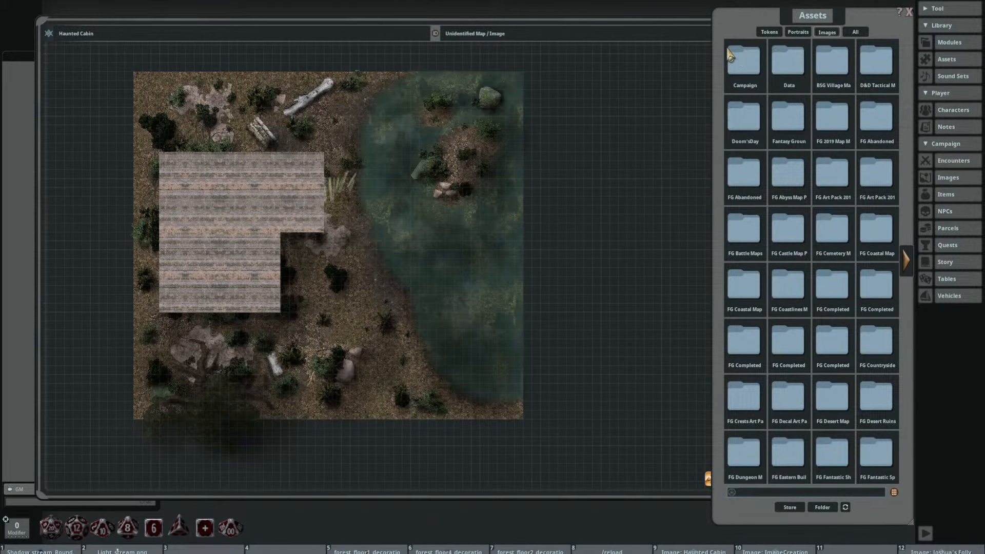
{"action": "left_click", "coordinate": [786, 67]}
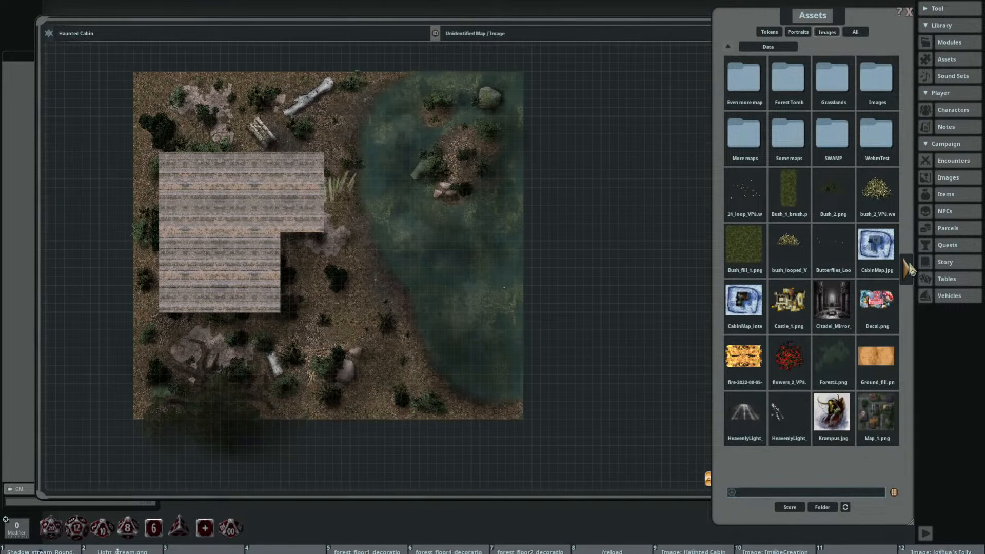
{"action": "left_click", "coordinate": [908, 269]}
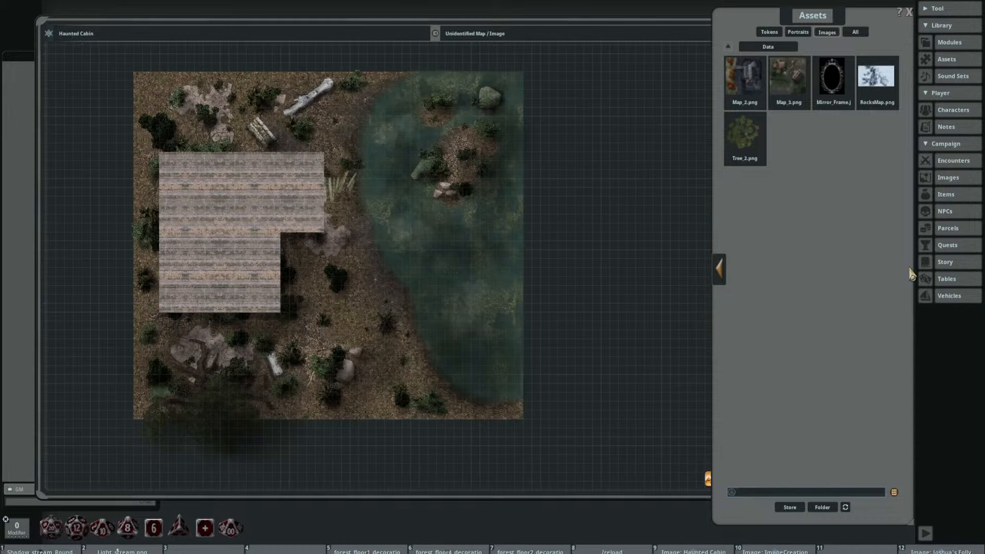
{"action": "left_click", "coordinate": [719, 270]}
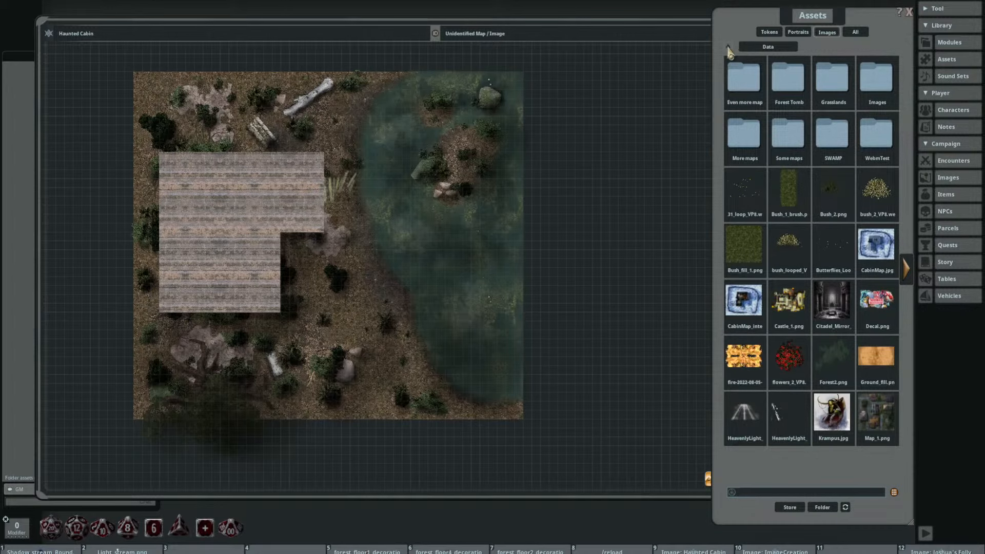
{"action": "left_click", "coordinate": [728, 46]}
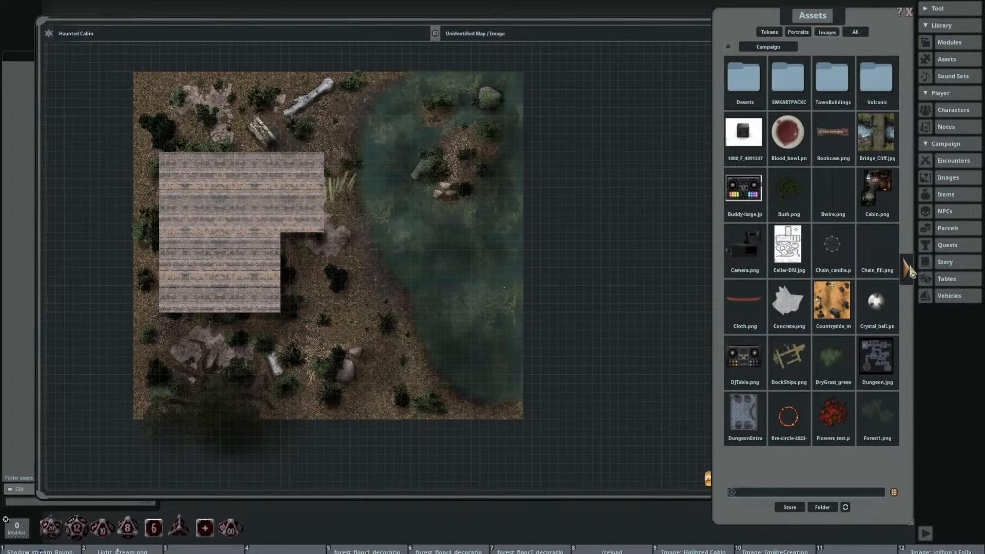
{"action": "left_click", "coordinate": [905, 276]}
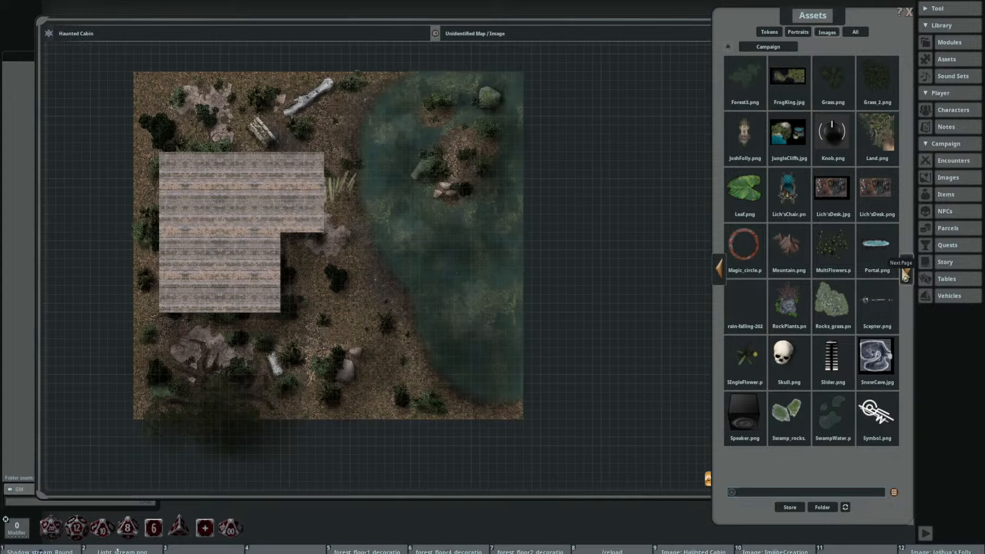
{"action": "left_click", "coordinate": [905, 275]}
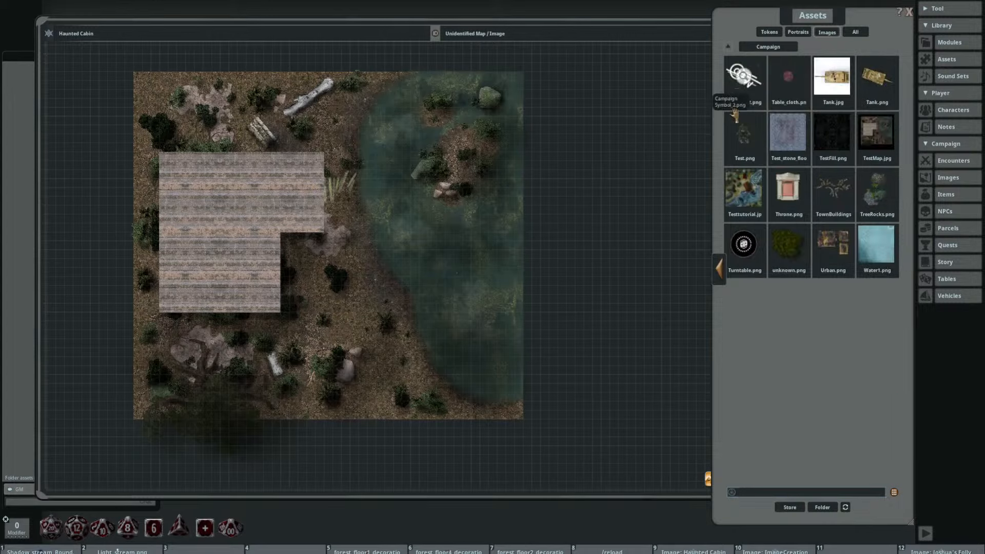
Step: Preview TestMap.jpg and place it on the Haunted Cabin map beside the original artwork
{"action": "left_click", "coordinate": [876, 134]}
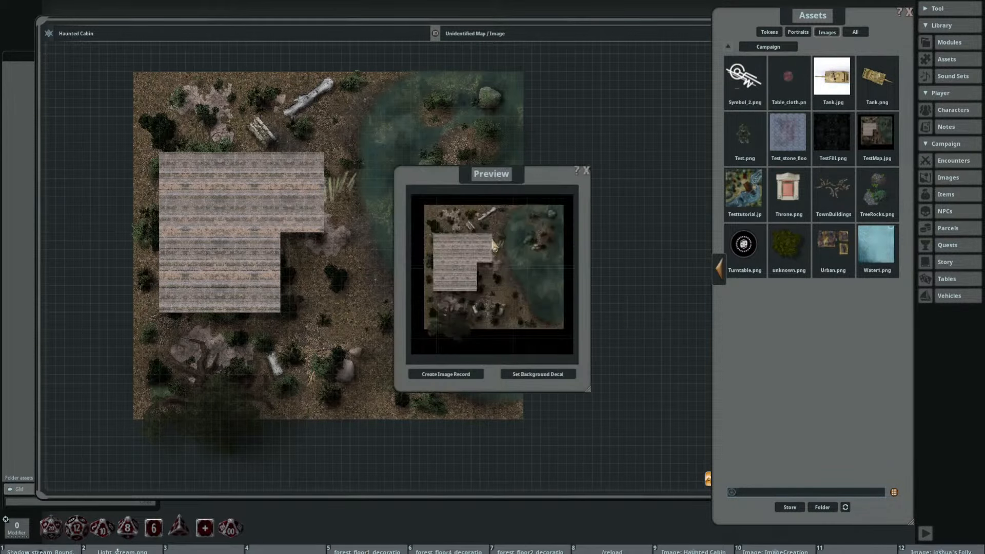
{"action": "left_click_drag", "start_coordinate": [483, 179], "coordinate": [429, 140]}
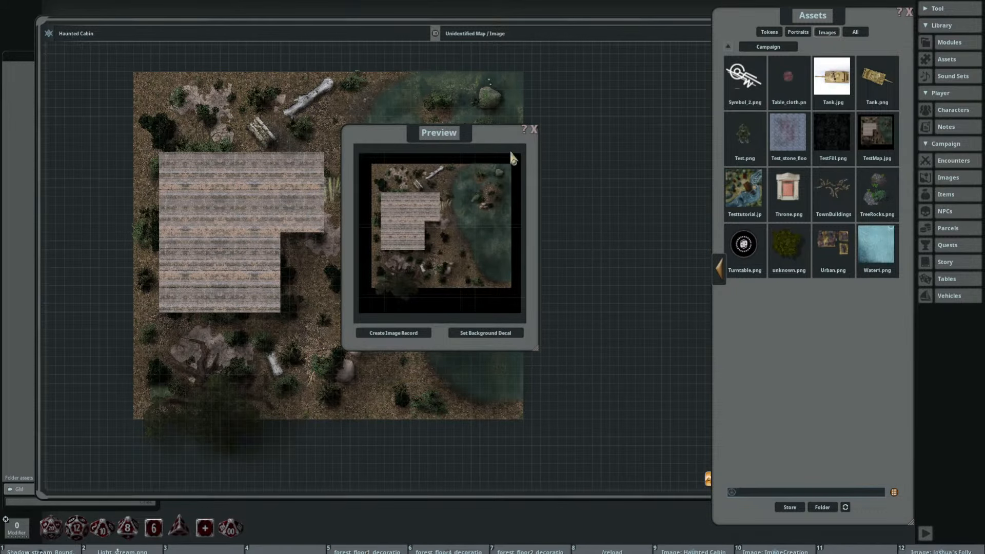
{"action": "left_click", "coordinate": [533, 131]}
{"action": "left_click_drag", "start_coordinate": [872, 141], "coordinate": [607, 254]}
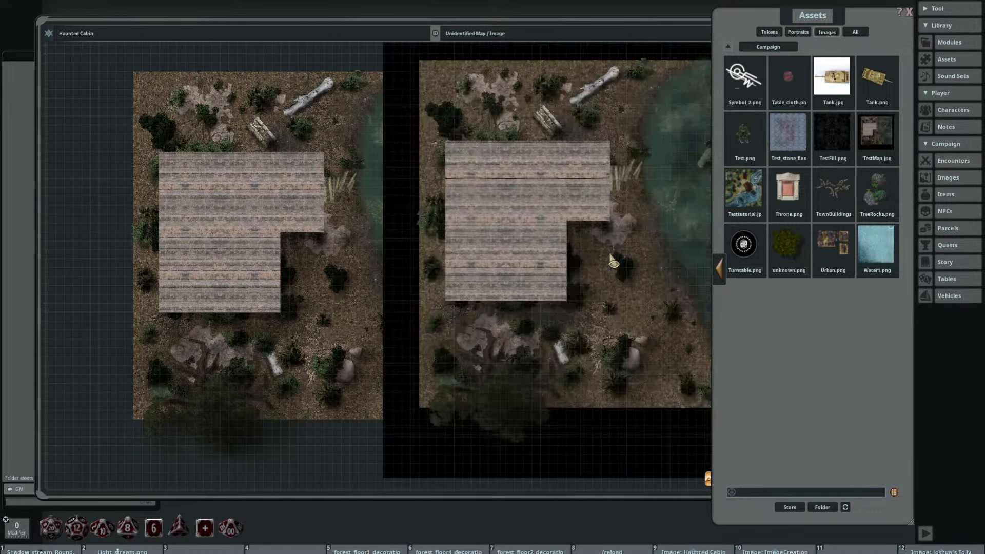
Step: Compare the flattened TestMap.jpg with the layered original around the cabin, rocks, shoreline and lake at several zoom levels
{"action": "left_click_drag", "start_coordinate": [584, 336], "coordinate": [411, 311]}
{"action": "scroll", "coordinate": [460, 311], "scroll_direction": "up", "scroll_amount": 1}
{"action": "left_click_drag", "start_coordinate": [471, 262], "coordinate": [480, 317]}
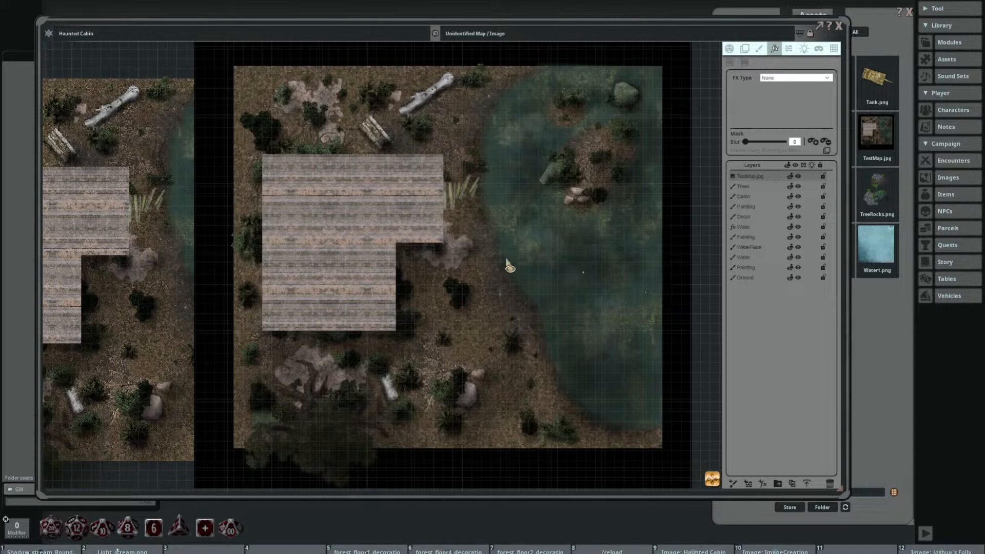
{"action": "scroll", "coordinate": [506, 261], "scroll_direction": "up", "scroll_amount": 5}
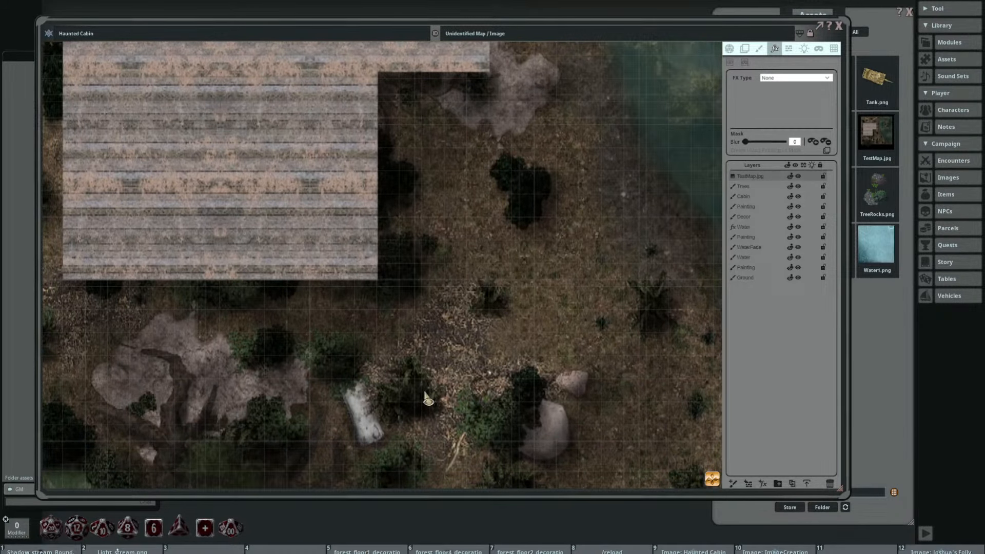
{"action": "left_click_drag", "start_coordinate": [435, 394], "coordinate": [521, 282]}
{"action": "left_click_drag", "start_coordinate": [196, 339], "coordinate": [266, 281]}
{"action": "scroll", "coordinate": [251, 303], "scroll_direction": "down", "scroll_amount": 5}
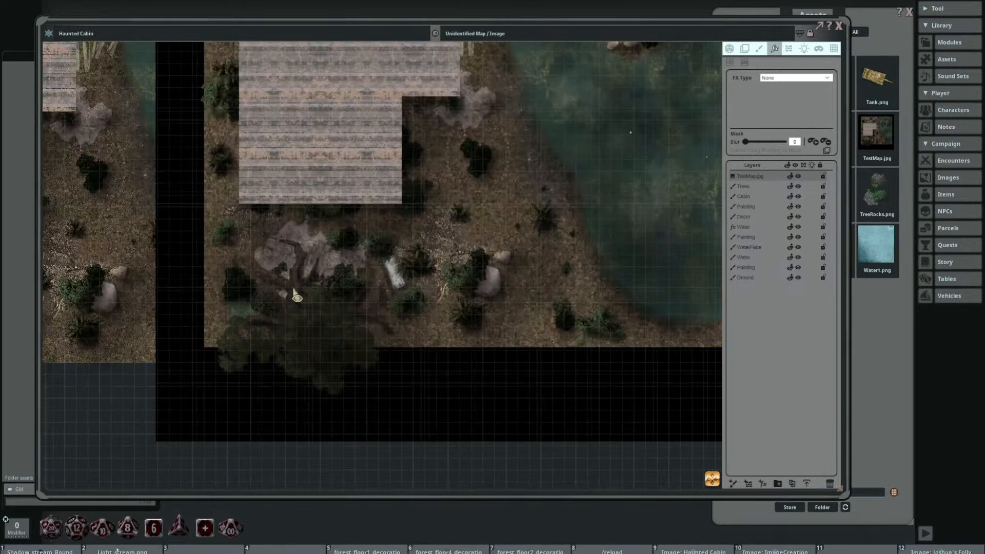
{"action": "scroll", "coordinate": [358, 303], "scroll_direction": "up", "scroll_amount": 8}
{"action": "scroll", "coordinate": [363, 308], "scroll_direction": "down", "scroll_amount": 4}
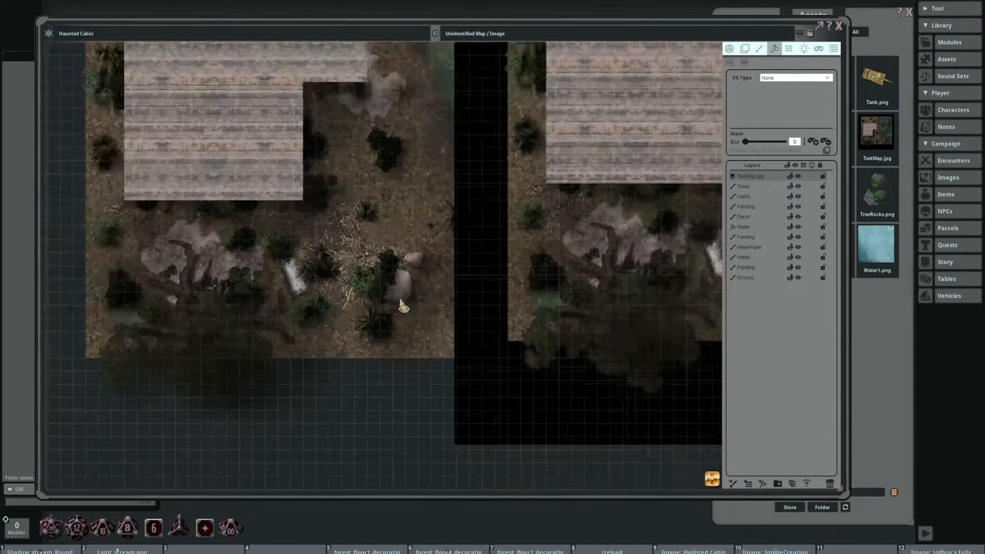
{"action": "scroll", "coordinate": [475, 279], "scroll_direction": "up", "scroll_amount": 6}
{"action": "scroll", "coordinate": [476, 279], "scroll_direction": "down", "scroll_amount": 5}
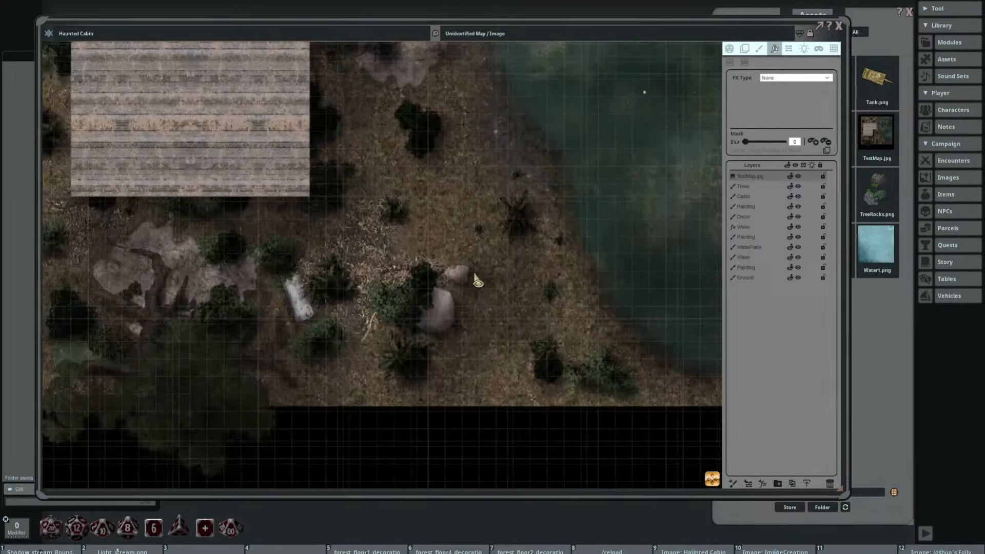
{"action": "scroll", "coordinate": [359, 154], "scroll_direction": "up", "scroll_amount": 6}
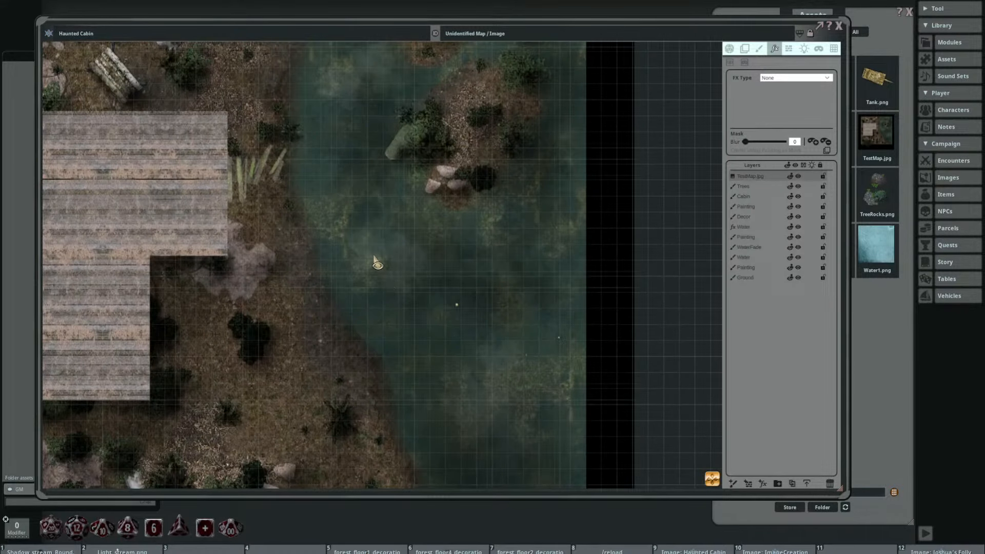
{"action": "scroll", "coordinate": [454, 294], "scroll_direction": "down", "scroll_amount": 2}
{"action": "scroll", "coordinate": [559, 307], "scroll_direction": "up", "scroll_amount": 3}
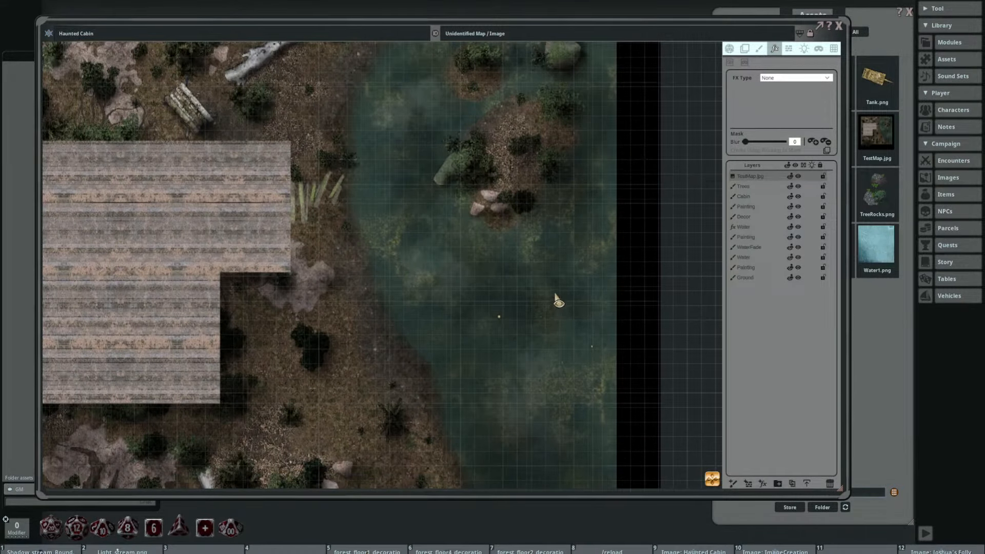
{"action": "scroll", "coordinate": [554, 296], "scroll_direction": "down", "scroll_amount": 3}
{"action": "scroll", "coordinate": [405, 275], "scroll_direction": "up", "scroll_amount": 4}
{"action": "left_click_drag", "start_coordinate": [186, 231], "coordinate": [291, 227]}
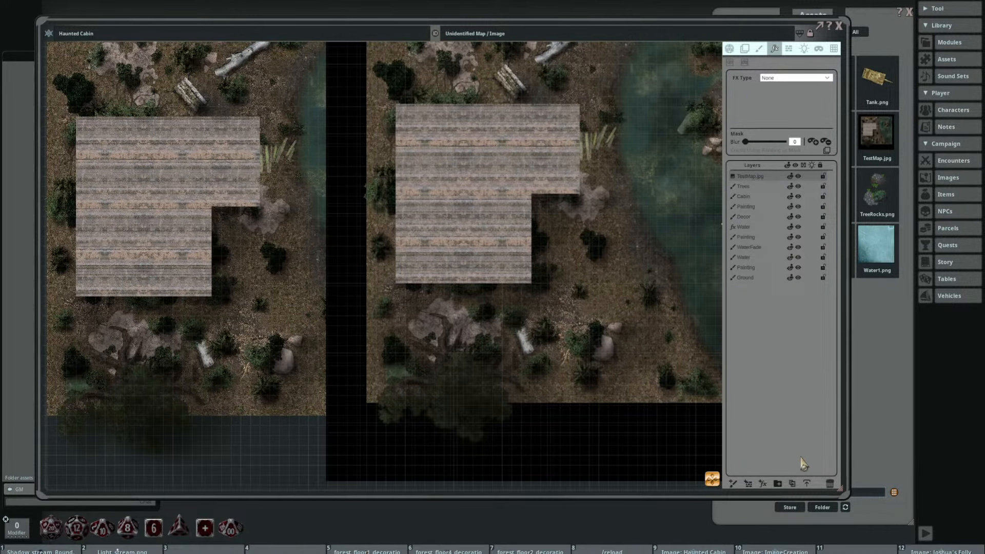
Step: Delete the TestMap.jpg layer and return to the original Haunted Cabin map
{"action": "left_click", "coordinate": [829, 483]}
{"action": "left_click_drag", "start_coordinate": [339, 327], "coordinate": [434, 344]}
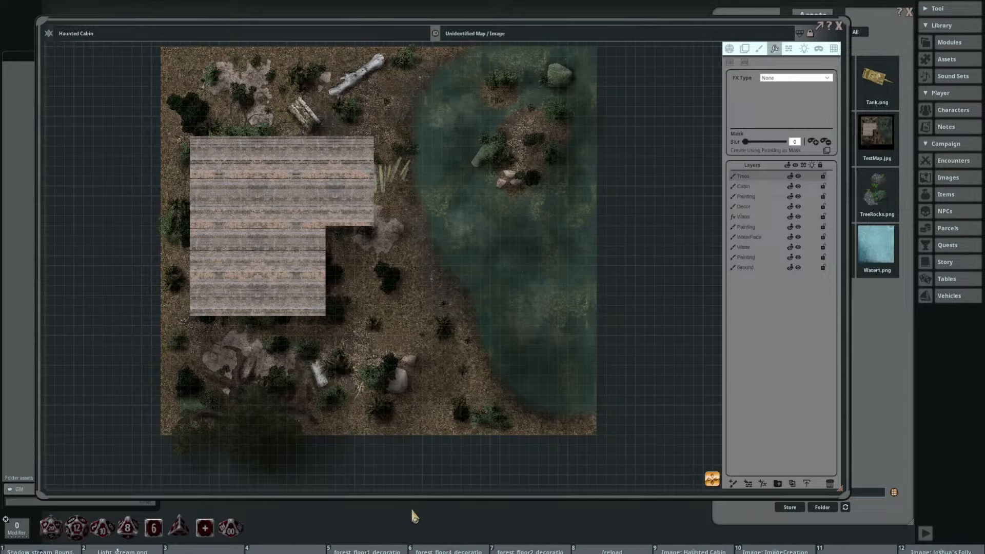
Step: Look through the alternate sets of hotkey slots for their assigned assets
{"action": "key", "text": "shift"}
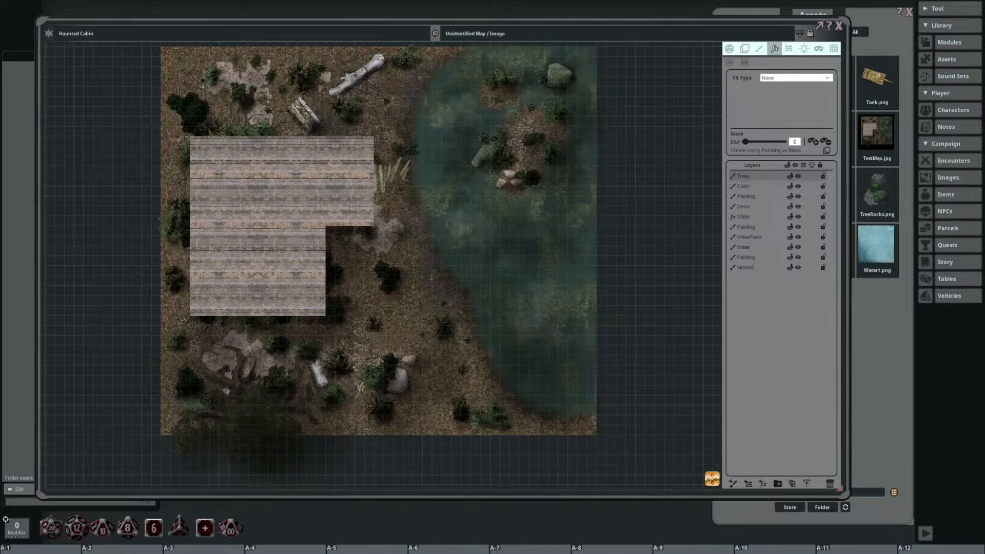
{"action": "key", "text": "ctrl"}
{"action": "key", "text": "shift"}
{"action": "key", "text": "alt"}
{"action": "key", "text": "ctrl"}
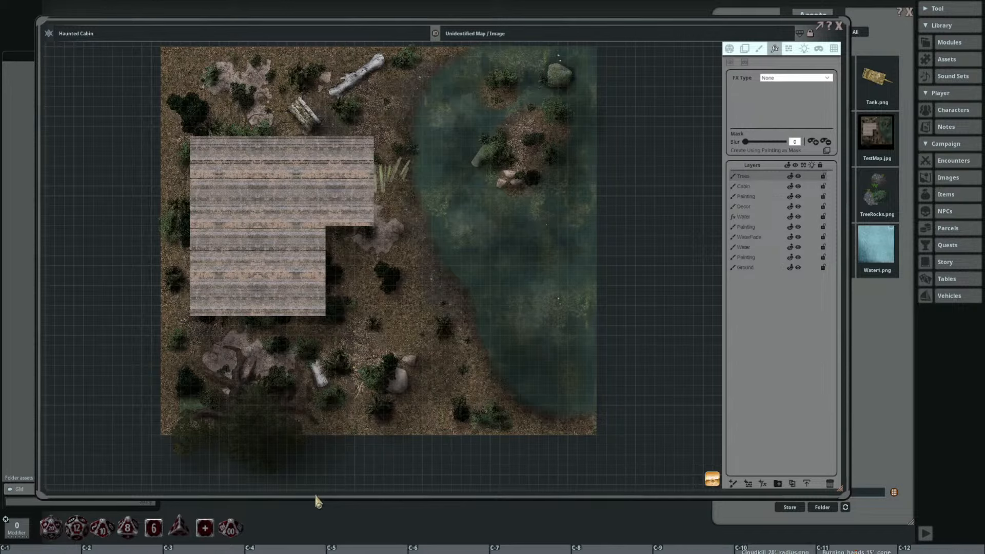
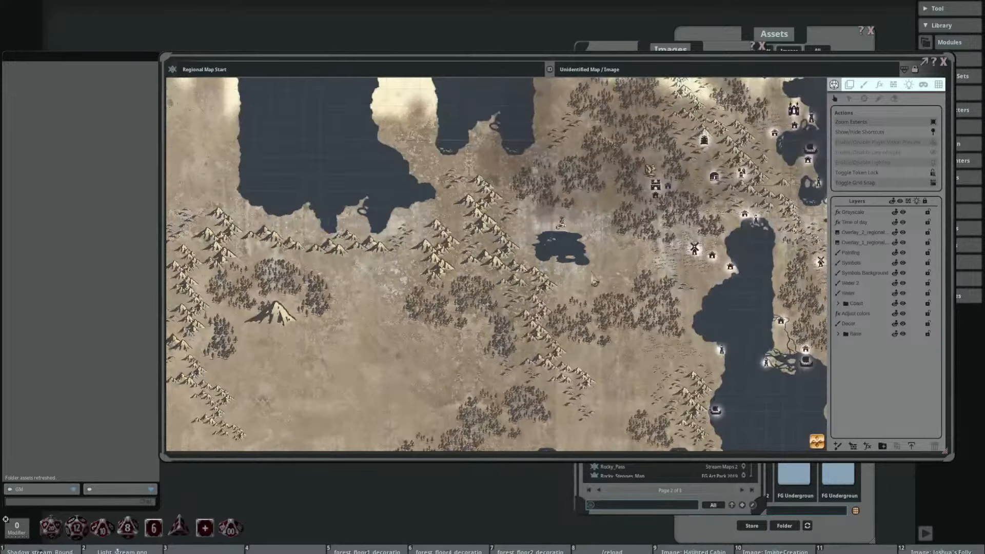
Step: Look over the Regional Map Start artwork at several zoom levels, including its coasts, mountains and lakes, and close the map
{"action": "left_click_drag", "start_coordinate": [595, 279], "coordinate": [488, 307]}
{"action": "scroll", "coordinate": [596, 223], "scroll_direction": "up", "scroll_amount": 4}
{"action": "scroll", "coordinate": [578, 219], "scroll_direction": "down", "scroll_amount": 5}
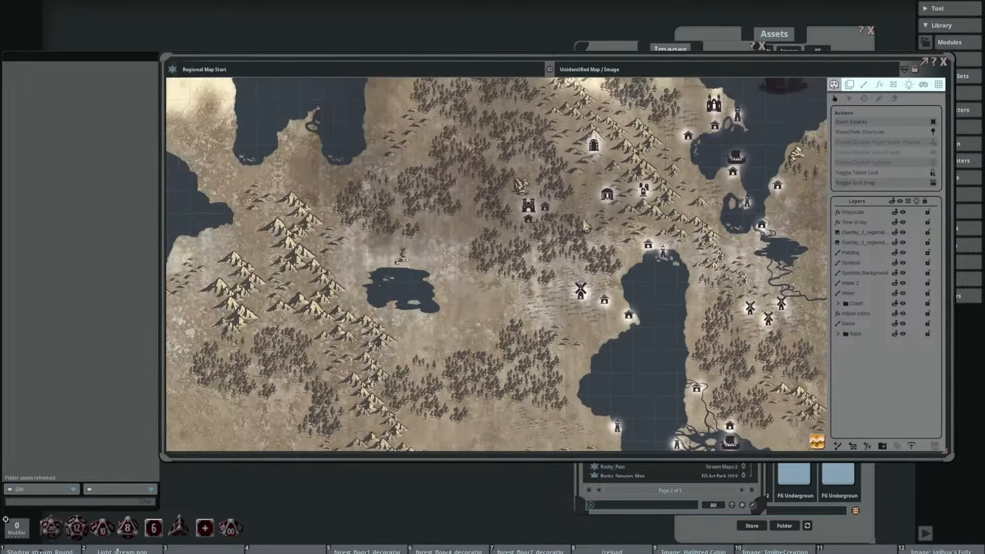
{"action": "left_click_drag", "start_coordinate": [503, 227], "coordinate": [549, 234]}
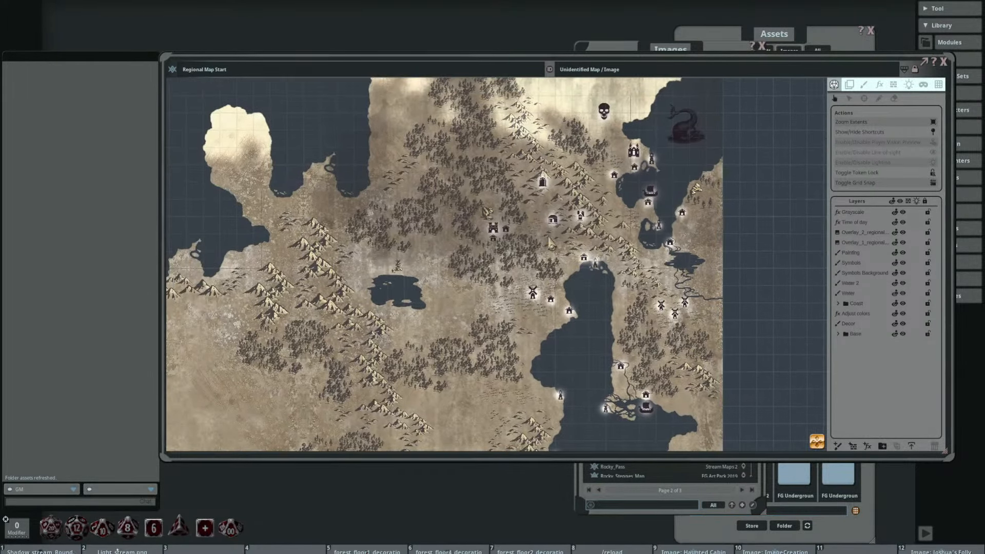
{"action": "scroll", "coordinate": [550, 234], "scroll_direction": "down", "scroll_amount": 3}
{"action": "left_click_drag", "start_coordinate": [472, 228], "coordinate": [543, 237]}
{"action": "scroll", "coordinate": [544, 236], "scroll_direction": "down", "scroll_amount": 1}
{"action": "scroll", "coordinate": [455, 235], "scroll_direction": "down", "scroll_amount": 2}
{"action": "left_click_drag", "start_coordinate": [455, 235], "coordinate": [513, 219]}
{"action": "scroll", "coordinate": [405, 271], "scroll_direction": "up", "scroll_amount": 6}
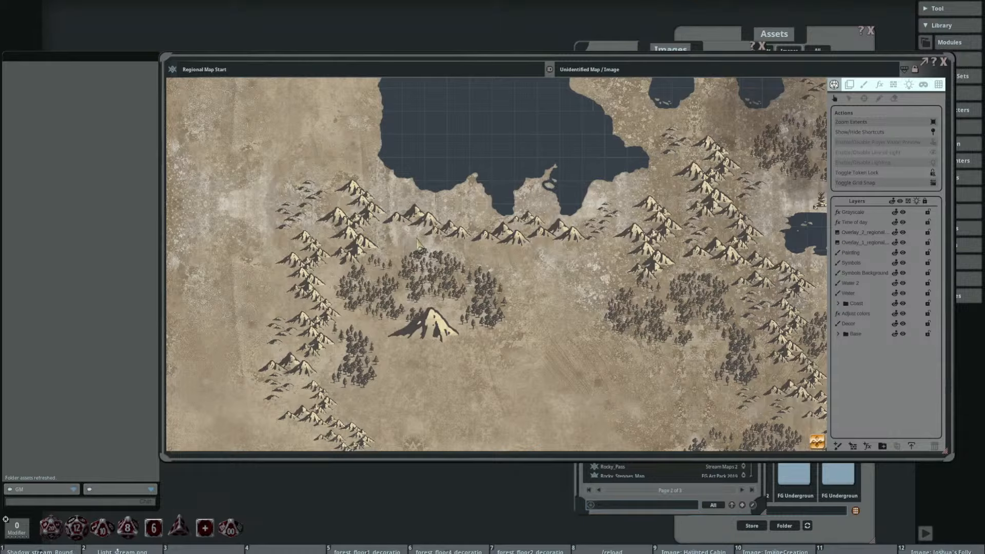
{"action": "scroll", "coordinate": [418, 245], "scroll_direction": "down", "scroll_amount": 6}
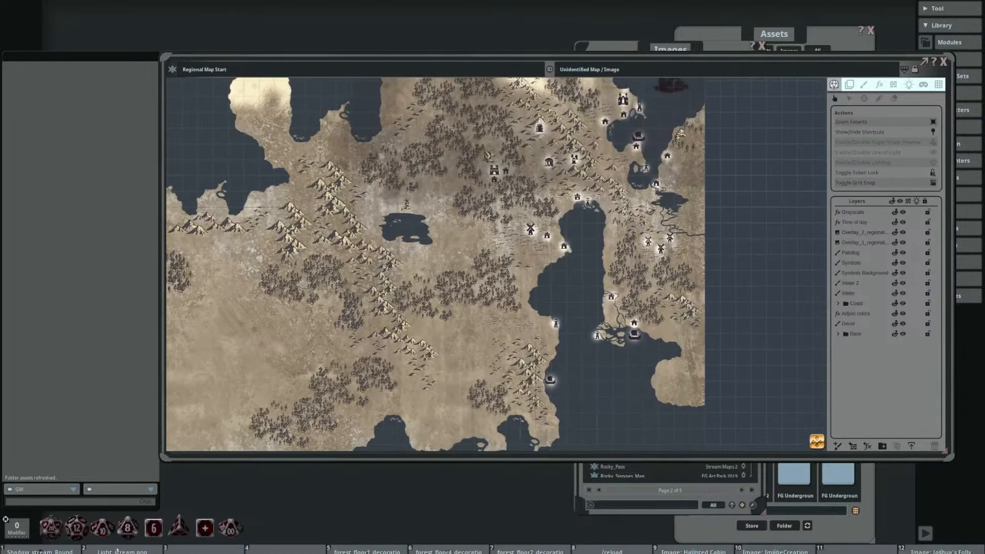
{"action": "scroll", "coordinate": [642, 186], "scroll_direction": "up", "scroll_amount": 2}
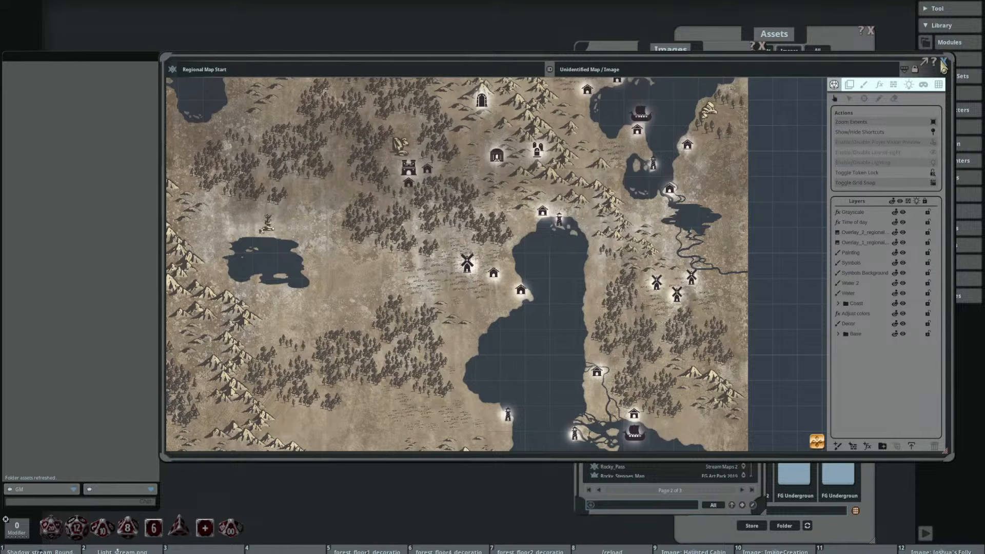
{"action": "left_click", "coordinate": [943, 64]}
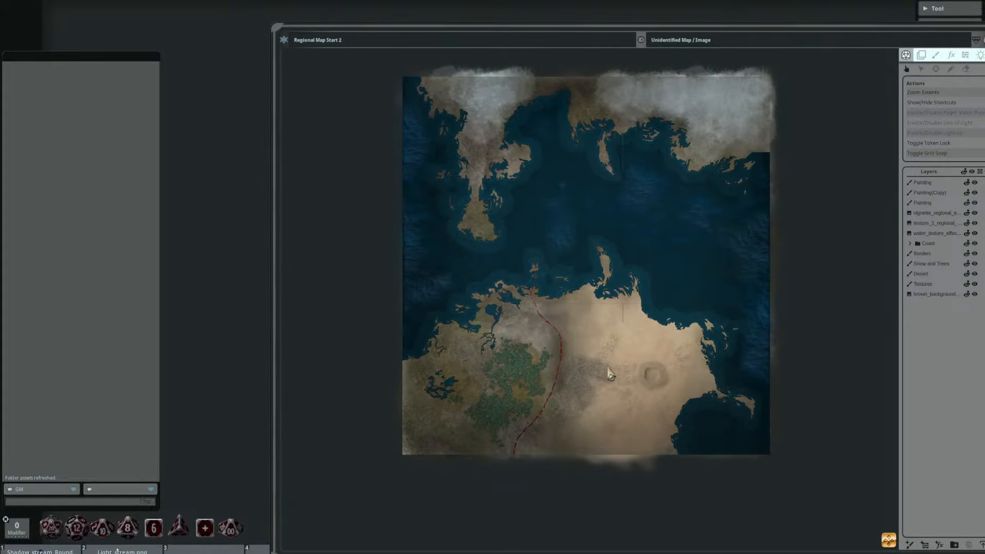
Step: Open the Regional Map Start 2 map, examine its coastlines, sea textures and desert at several zoom levels, and close it
{"action": "scroll", "coordinate": [611, 375], "scroll_direction": "up", "scroll_amount": 2}
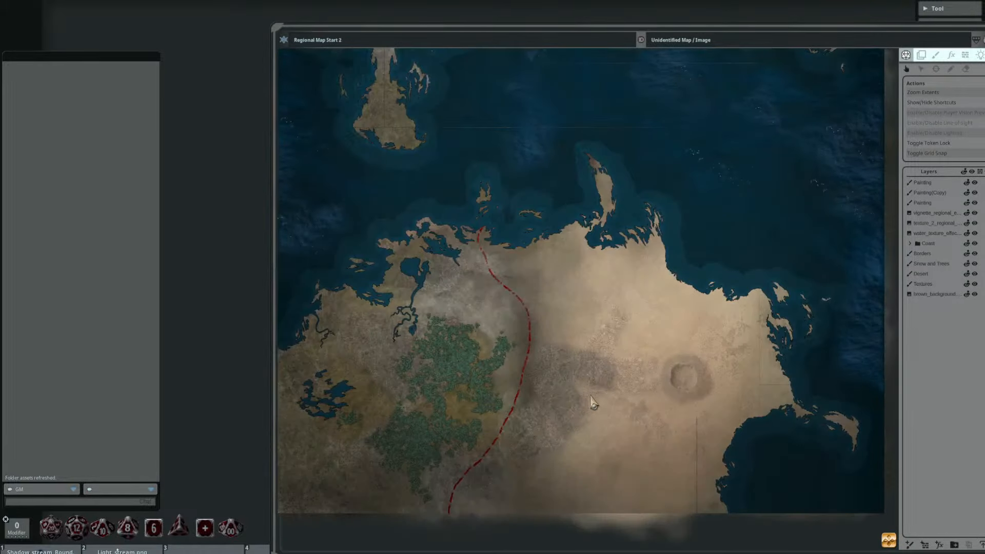
{"action": "left_click_drag", "start_coordinate": [835, 28], "coordinate": [691, 29]}
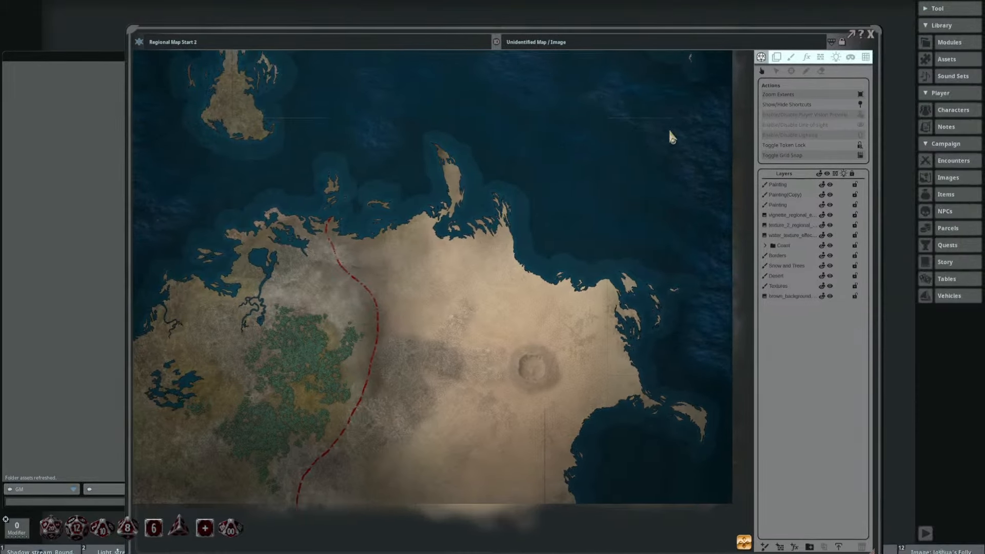
{"action": "left_click_drag", "start_coordinate": [672, 285], "coordinate": [488, 341]}
{"action": "scroll", "coordinate": [522, 215], "scroll_direction": "up", "scroll_amount": 3}
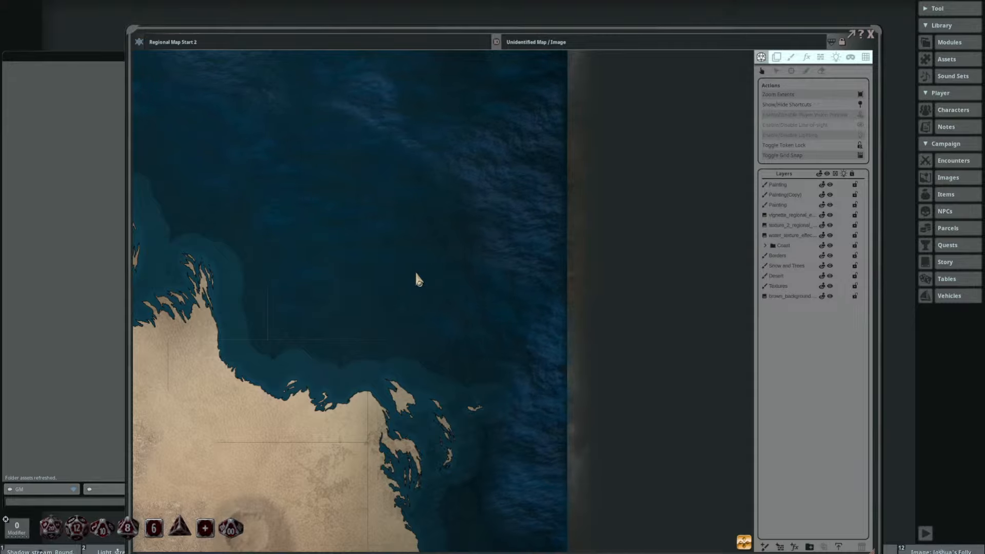
{"action": "scroll", "coordinate": [688, 307], "scroll_direction": "down", "scroll_amount": 6}
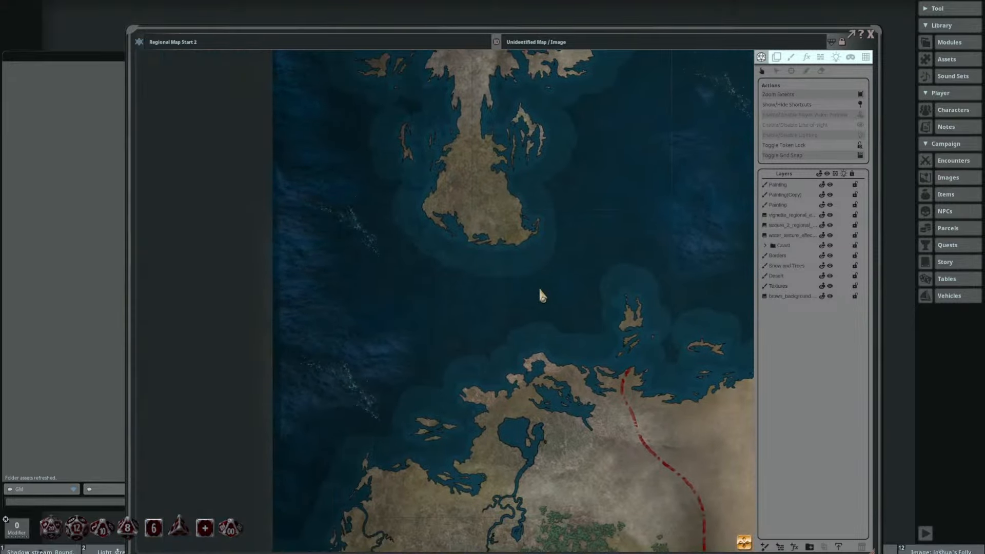
{"action": "scroll", "coordinate": [351, 300], "scroll_direction": "up", "scroll_amount": 2}
{"action": "scroll", "coordinate": [406, 367], "scroll_direction": "down", "scroll_amount": 3}
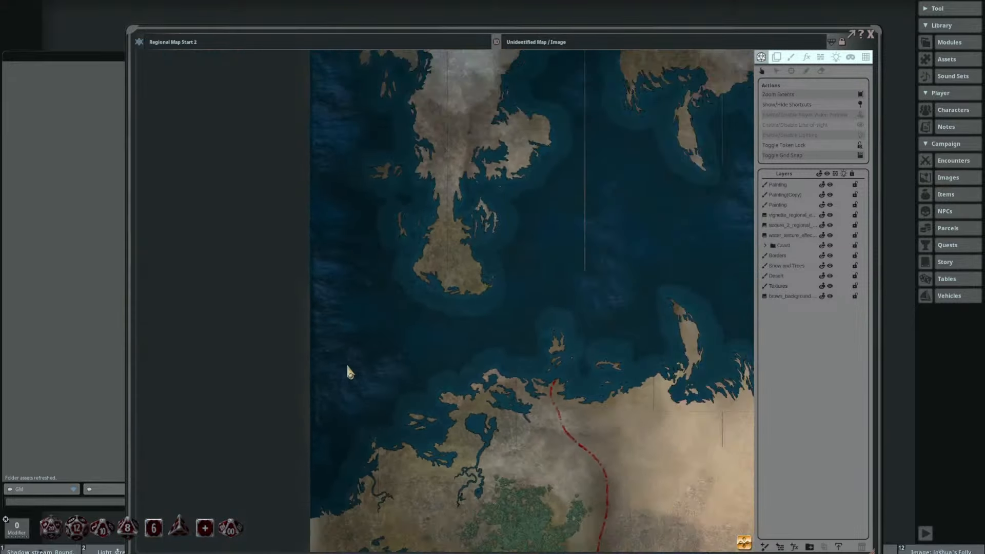
{"action": "scroll", "coordinate": [348, 372], "scroll_direction": "down", "scroll_amount": 2}
{"action": "scroll", "coordinate": [499, 358], "scroll_direction": "up", "scroll_amount": 5}
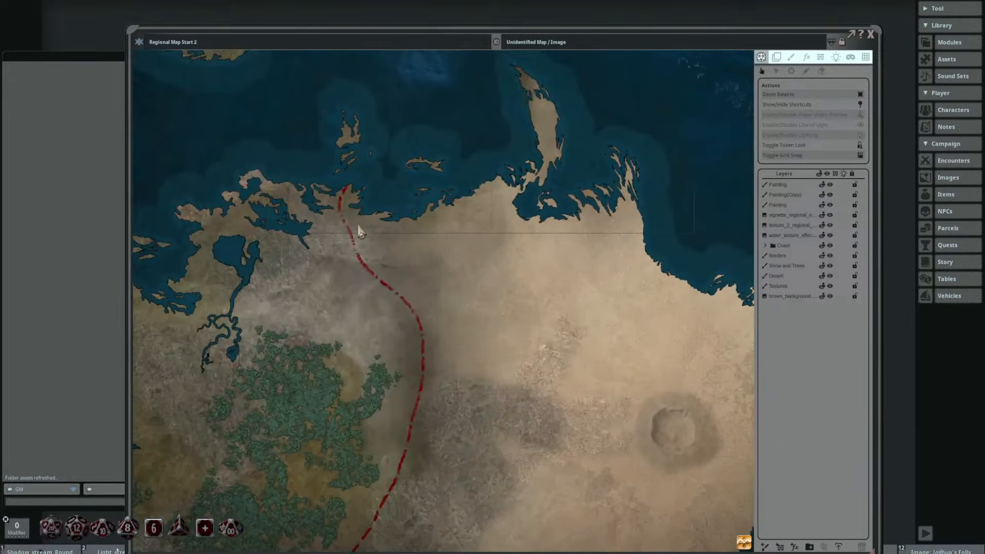
{"action": "scroll", "coordinate": [427, 367], "scroll_direction": "down", "scroll_amount": 3}
{"action": "mouse_move", "coordinate": [454, 398]}
{"action": "left_mouse_down"}
{"action": "mouse_move", "coordinate": [397, 319]}
{"action": "mouse_move", "coordinate": [442, 385]}
{"action": "left_mouse_up"}
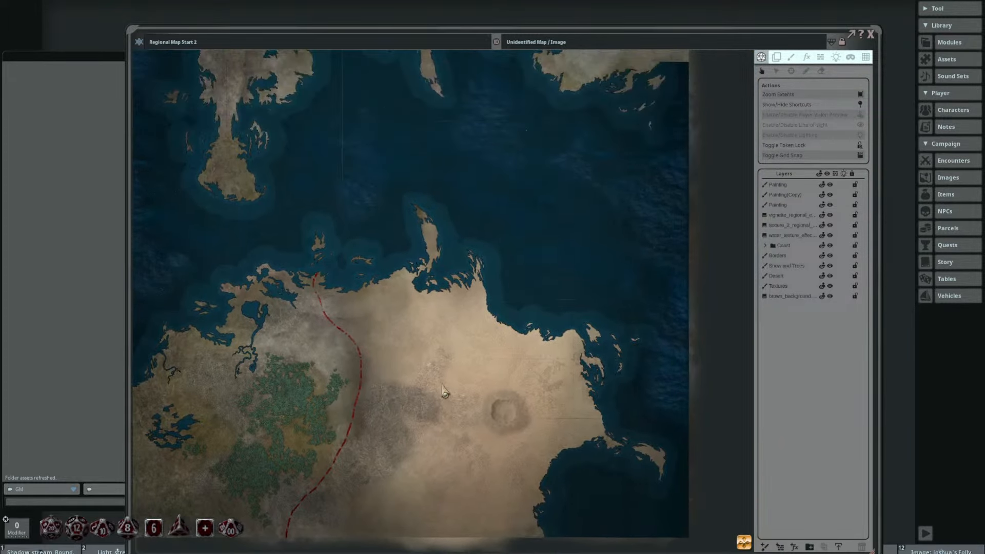
{"action": "scroll", "coordinate": [498, 397], "scroll_direction": "down", "scroll_amount": 2}
{"action": "scroll", "coordinate": [500, 390], "scroll_direction": "down", "scroll_amount": 2}
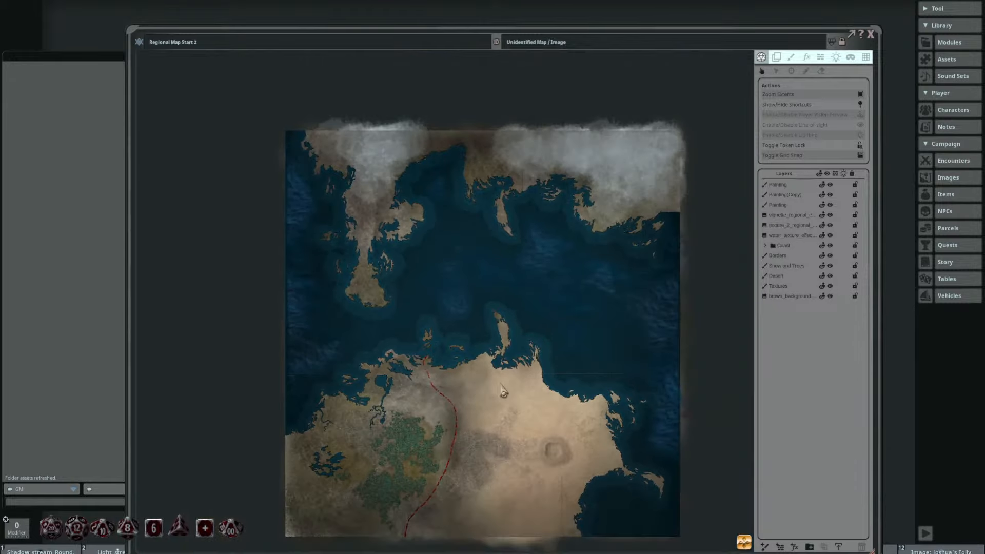
{"action": "left_click_drag", "start_coordinate": [504, 392], "coordinate": [480, 351]}
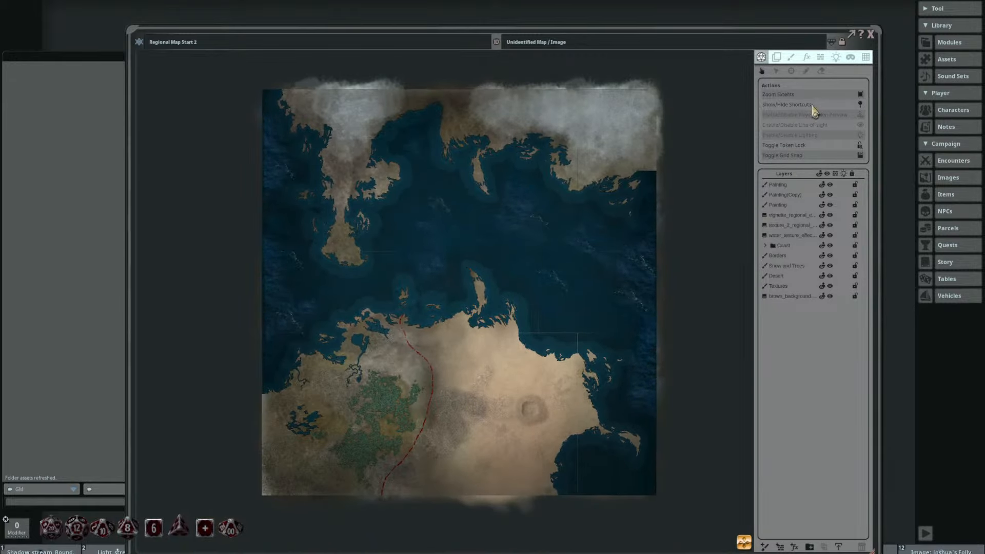
{"action": "left_click", "coordinate": [871, 37]}
Step: Preview SampleMap.jpg from the FG Regional Map Pack backgrounds in an enlarged window, and close the preview
{"action": "left_click_drag", "start_coordinate": [667, 45], "coordinate": [517, 46]}
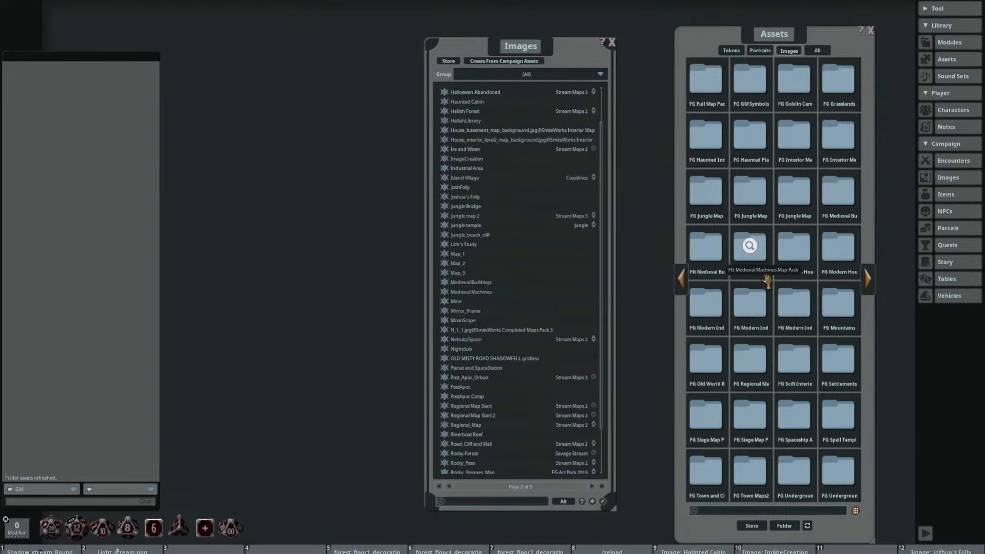
{"action": "left_click", "coordinate": [749, 359]}
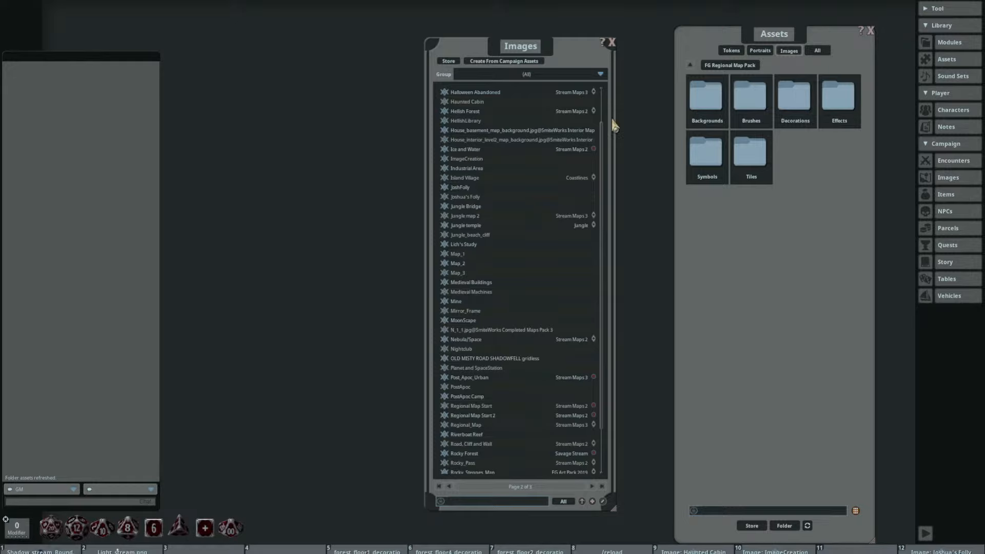
{"action": "left_click", "coordinate": [702, 102]}
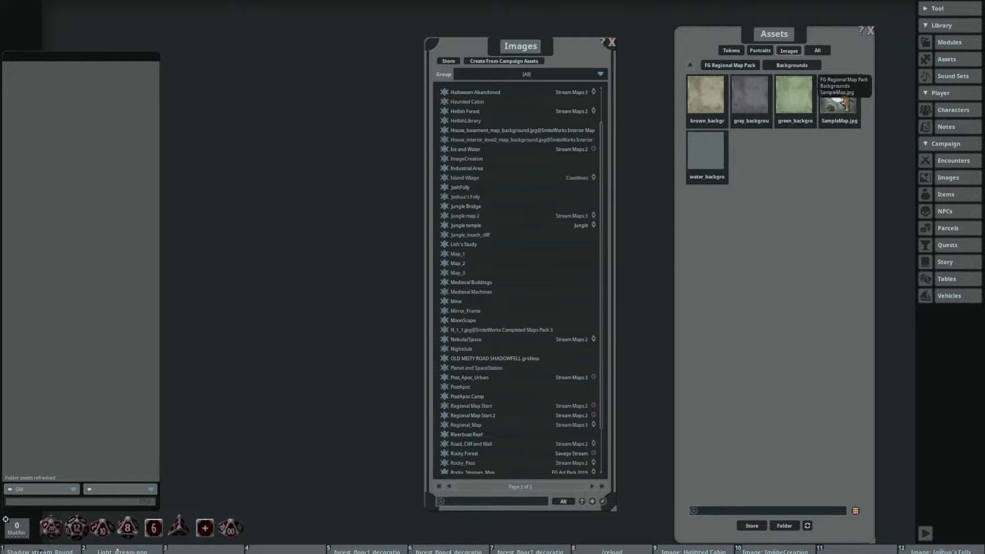
{"action": "left_click_drag", "start_coordinate": [458, 177], "coordinate": [233, 82]}
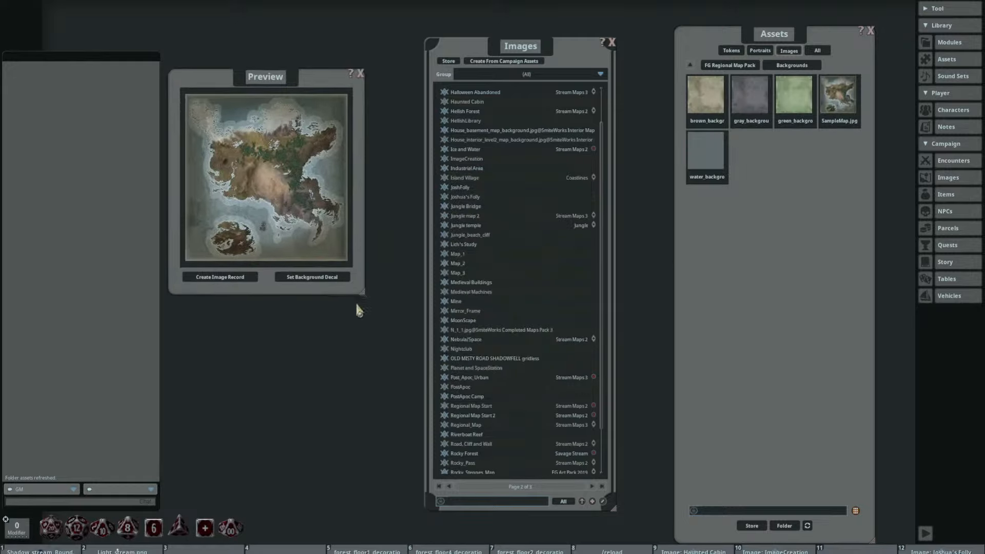
{"action": "left_click_drag", "start_coordinate": [361, 291], "coordinate": [978, 538]}
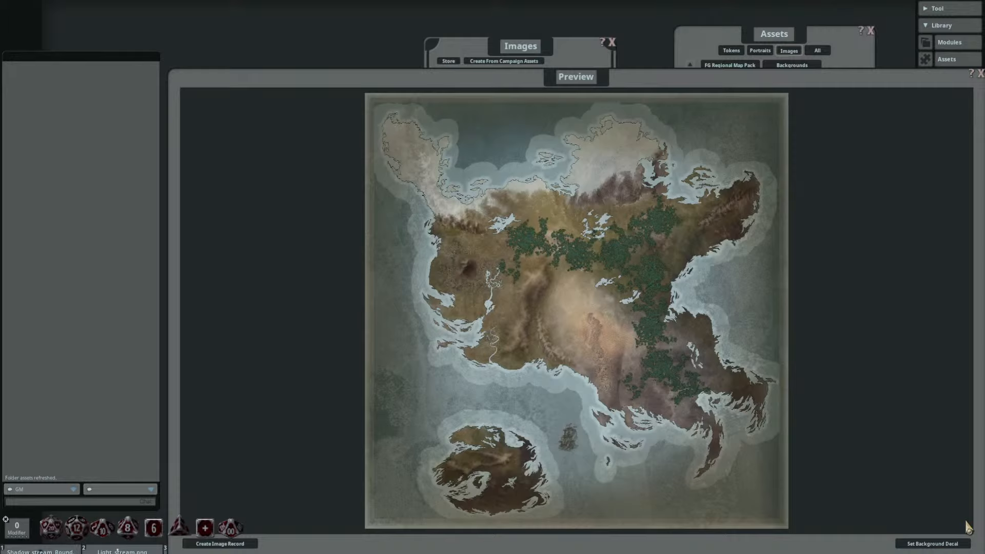
{"action": "left_click_drag", "start_coordinate": [839, 98], "coordinate": [754, 68]}
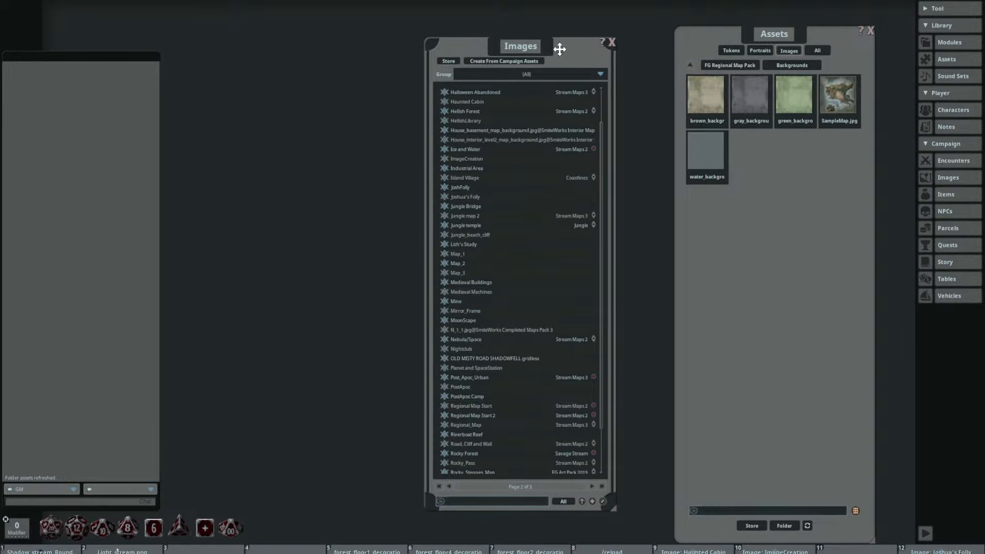
Step: Open the Scifi Street map from the image list and reposition its window to reach the layer and action controls
{"action": "left_click_drag", "start_coordinate": [559, 48], "coordinate": [618, 45]}
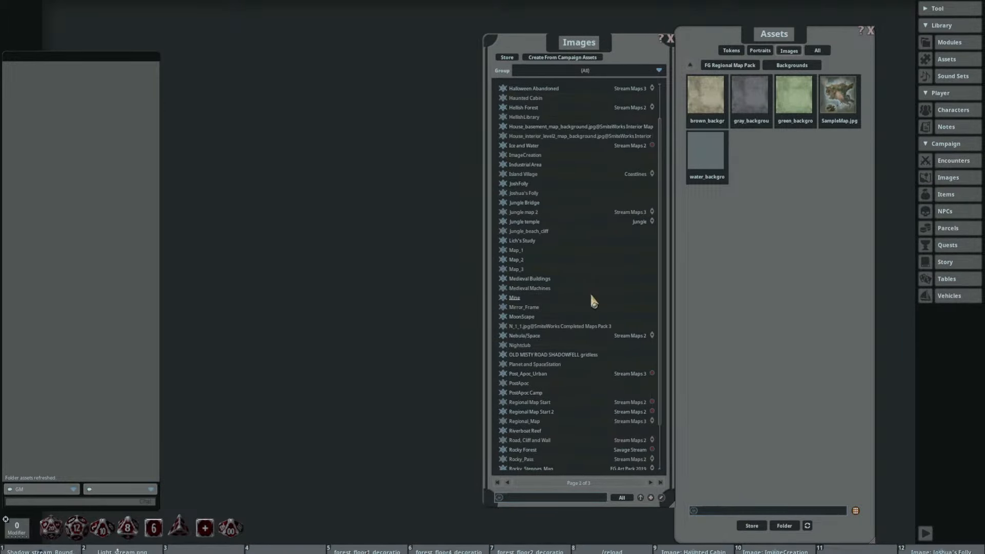
{"action": "scroll", "coordinate": [595, 289], "scroll_direction": "down", "scroll_amount": 3}
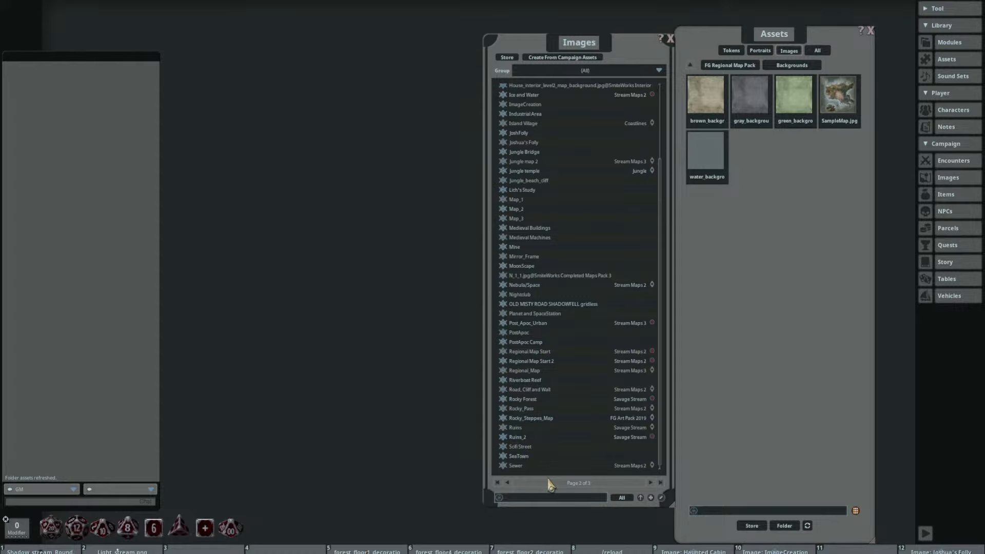
{"action": "left_click", "coordinate": [502, 446]}
{"action": "scroll", "coordinate": [506, 224], "scroll_direction": "up", "scroll_amount": 4}
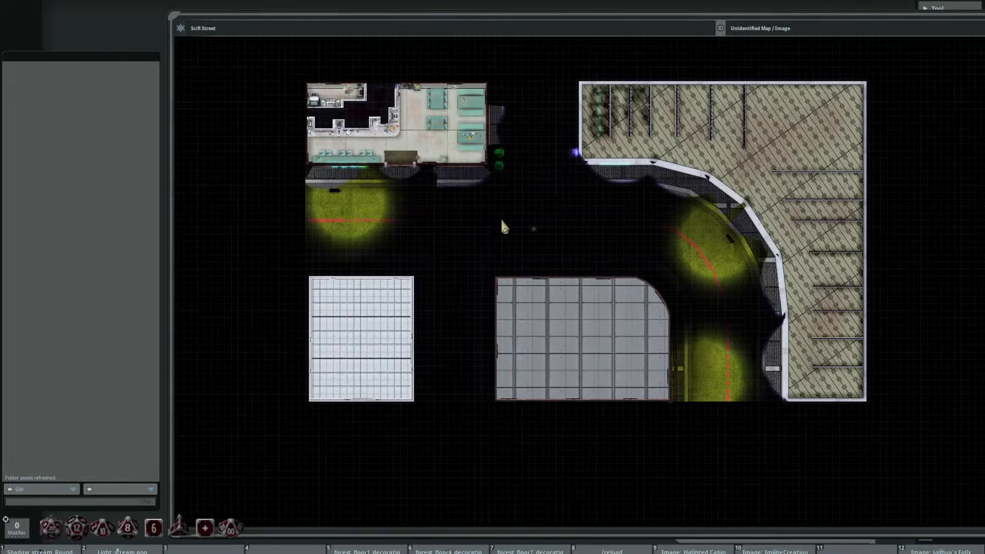
{"action": "scroll", "coordinate": [453, 225], "scroll_direction": "down", "scroll_amount": 4}
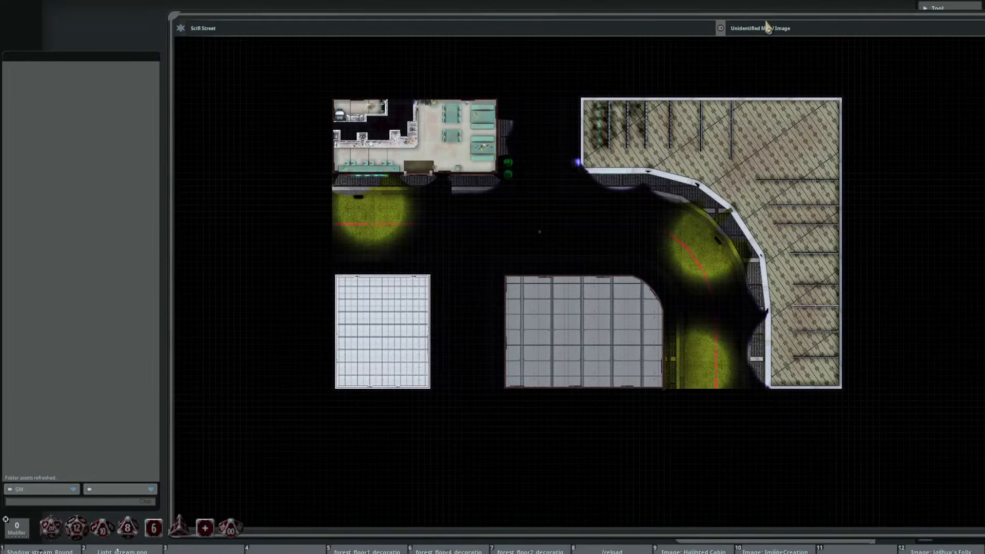
{"action": "left_click_drag", "start_coordinate": [767, 27], "coordinate": [544, 18]}
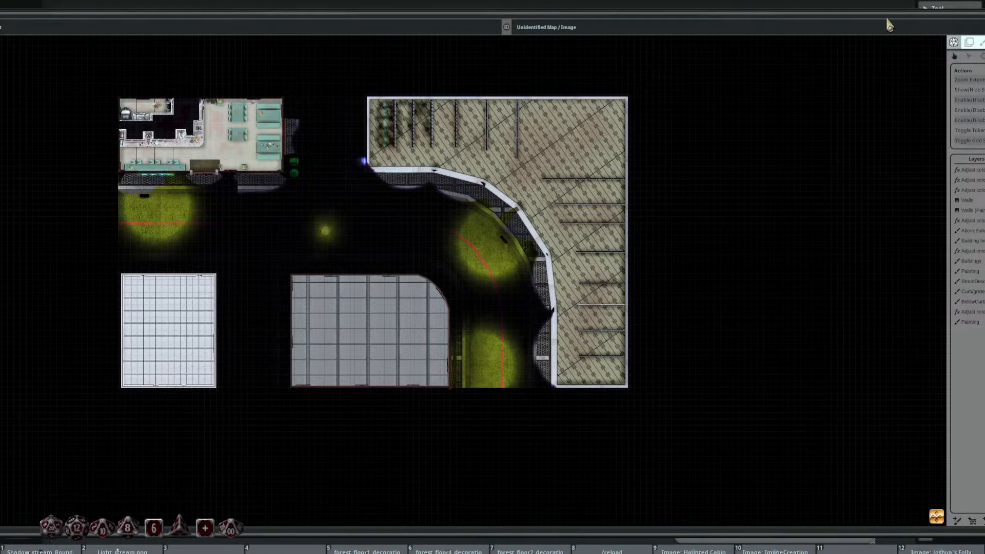
{"action": "left_click_drag", "start_coordinate": [888, 24], "coordinate": [786, 21]}
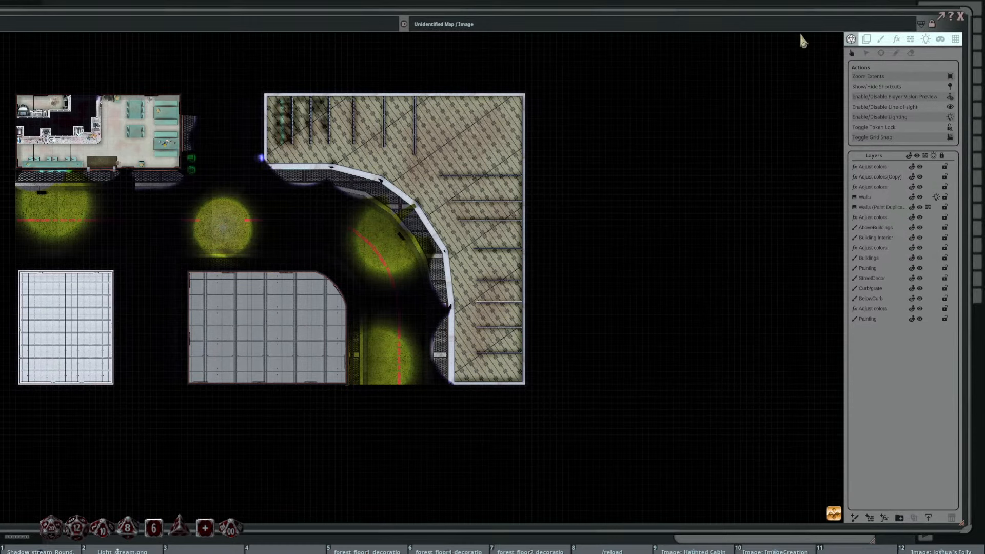
Step: Compare the Scifi Street map with lighting on and off, and turn off the player vision preview
{"action": "left_click", "coordinate": [956, 121]}
{"action": "left_click", "coordinate": [955, 121]}
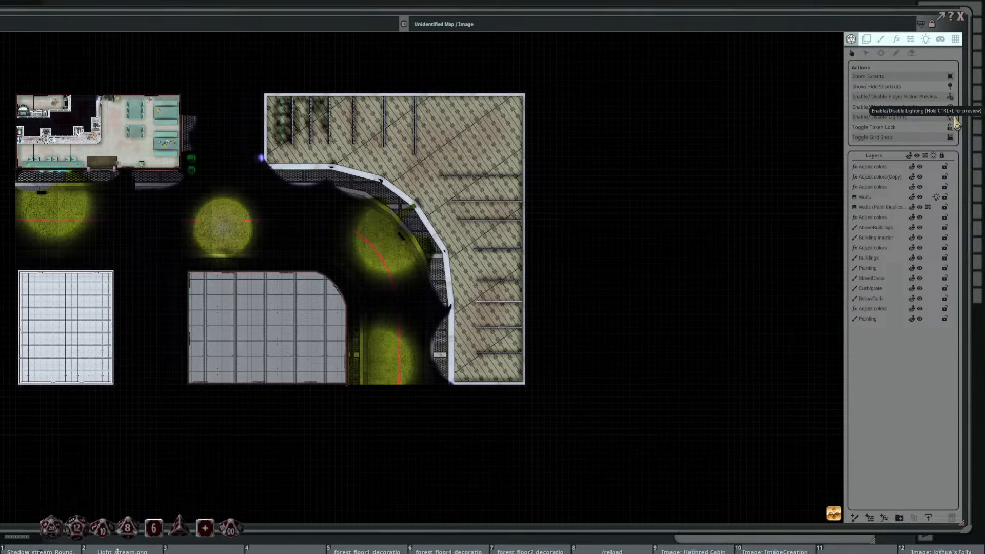
{"action": "left_click", "coordinate": [956, 122]}
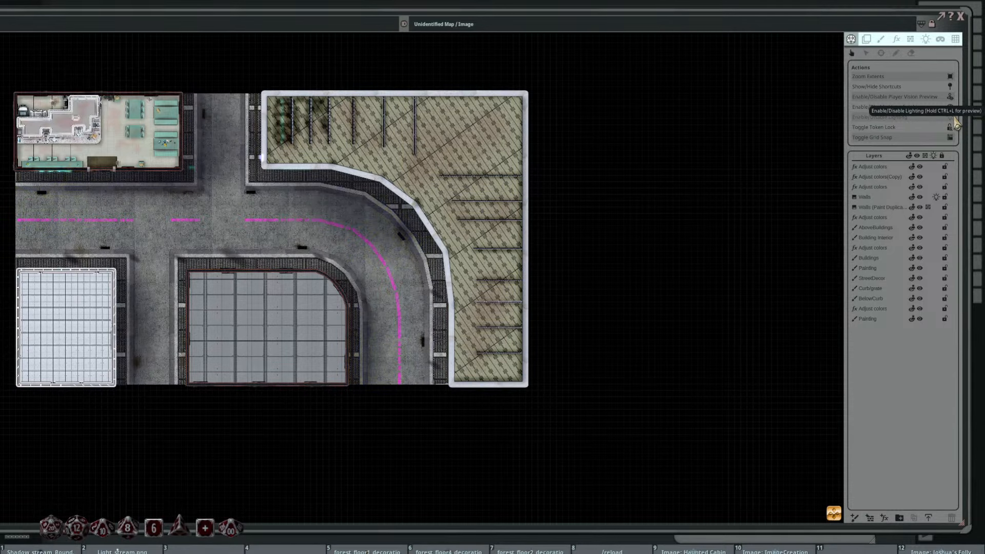
{"action": "left_click", "coordinate": [956, 122]}
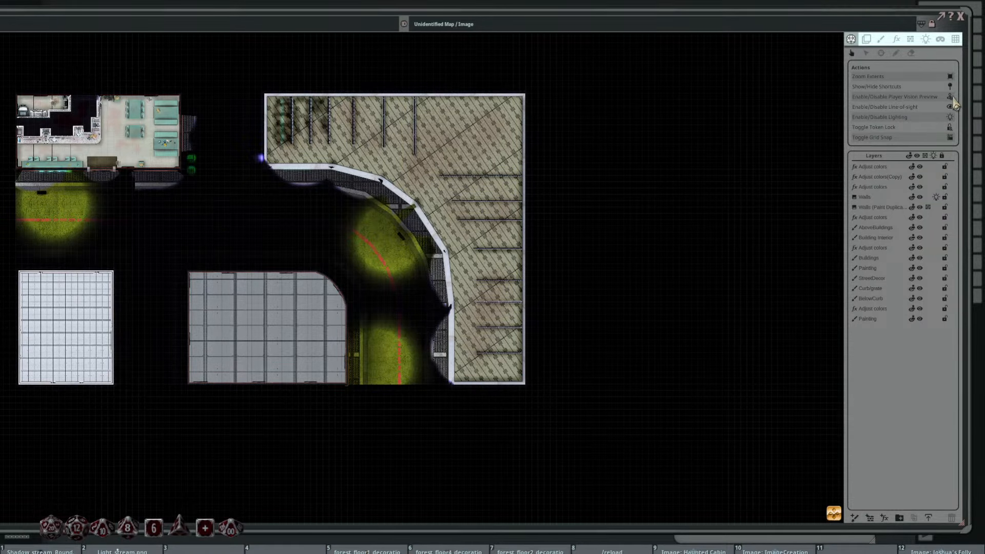
{"action": "left_click", "coordinate": [954, 106]}
Step: Examine the lit street and the diner interior on the Scifi Street map up close, and close the map
{"action": "scroll", "coordinate": [373, 281], "scroll_direction": "up", "scroll_amount": 8}
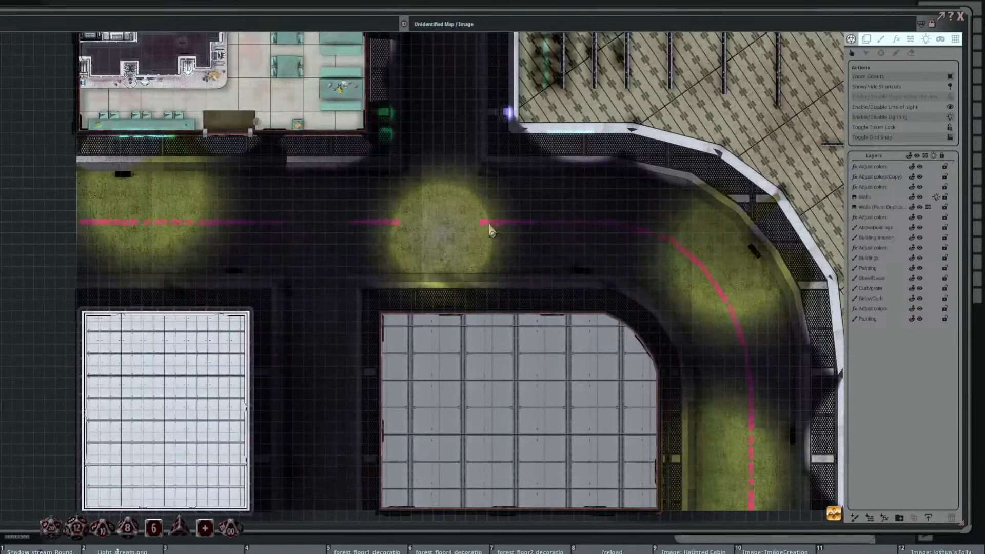
{"action": "scroll", "coordinate": [418, 198], "scroll_direction": "down", "scroll_amount": 4}
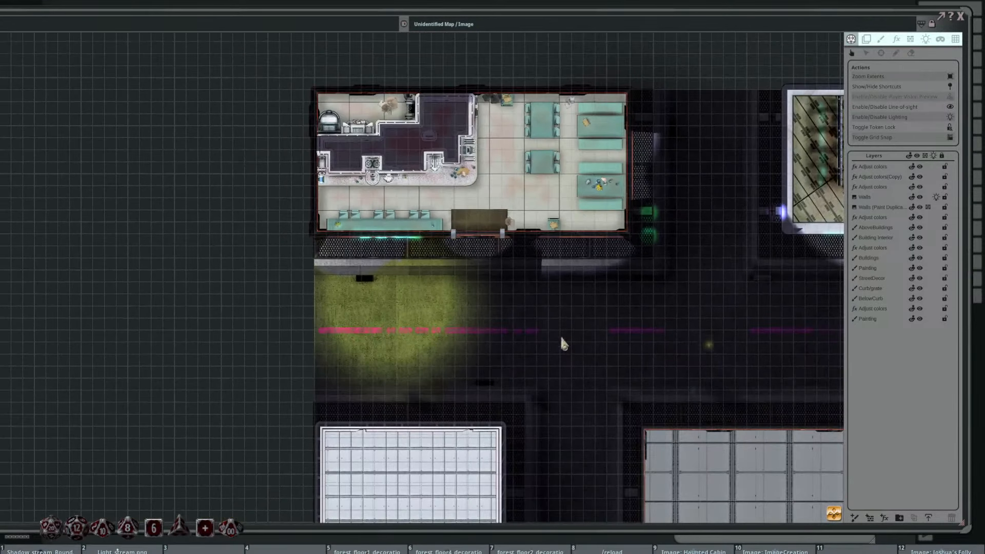
{"action": "left_click_drag", "start_coordinate": [563, 342], "coordinate": [437, 297]}
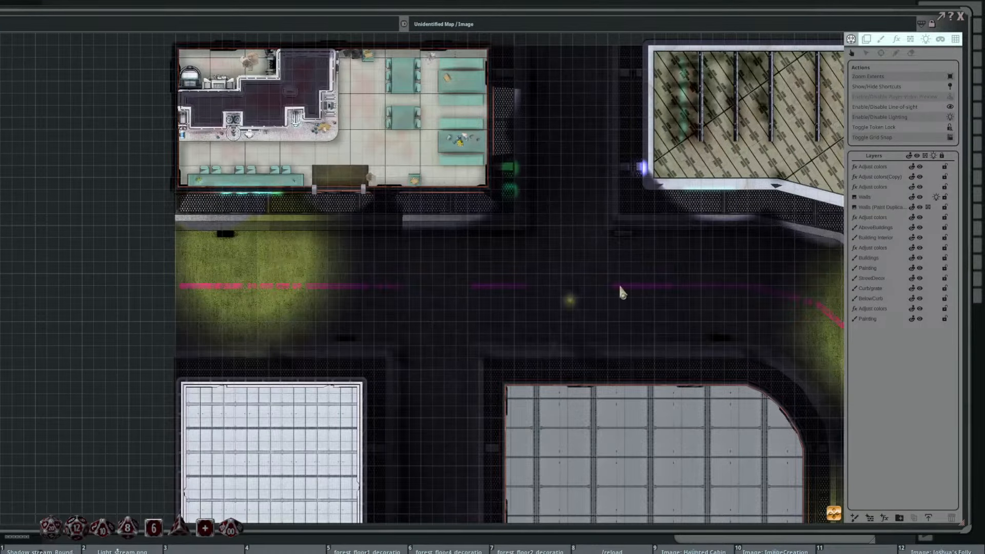
{"action": "left_click", "coordinate": [961, 17]}
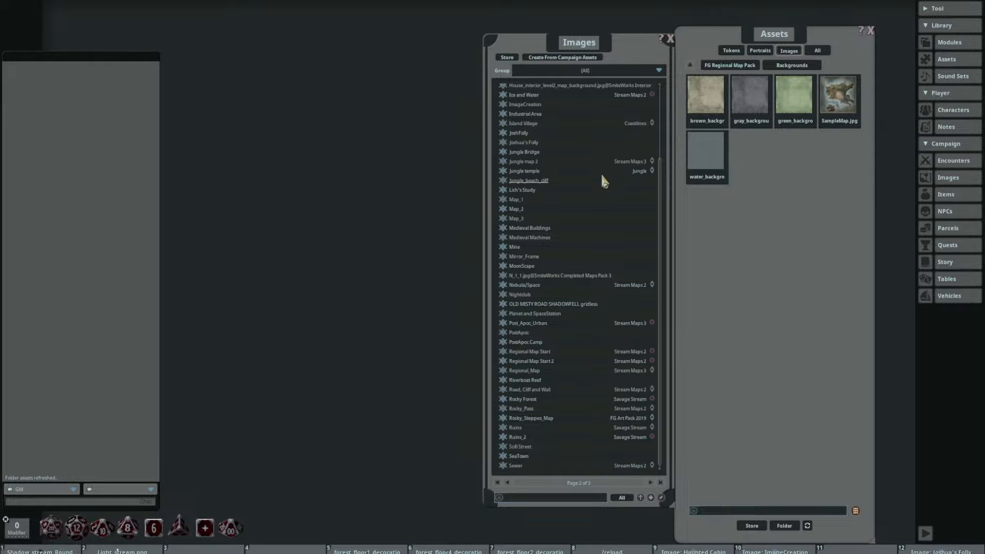
Step: Open the Riverboat Reef map from the image list and examine its shoreline, sandbank and riverboat up close
{"action": "left_click_drag", "start_coordinate": [540, 35], "coordinate": [457, 30]}
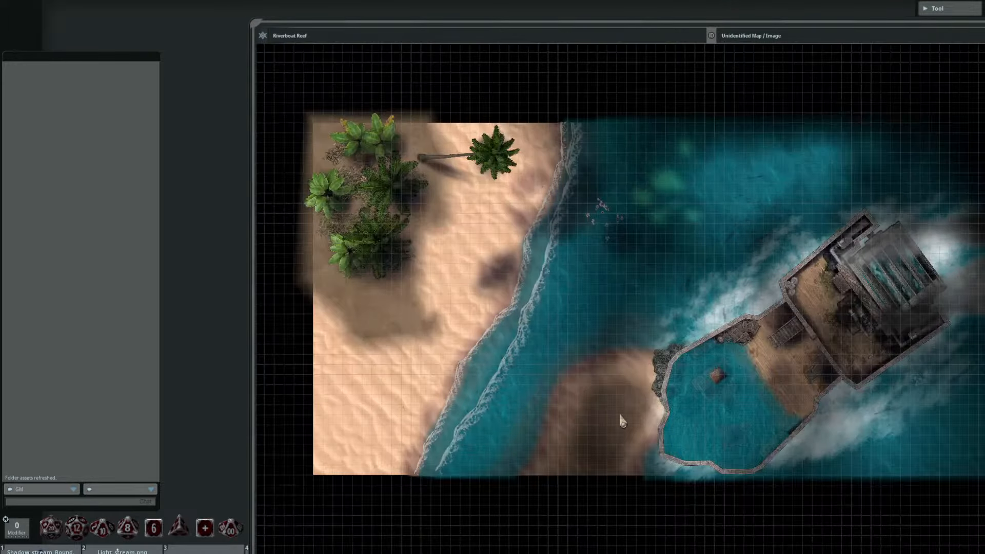
{"action": "scroll", "coordinate": [616, 237], "scroll_direction": "up", "scroll_amount": 5}
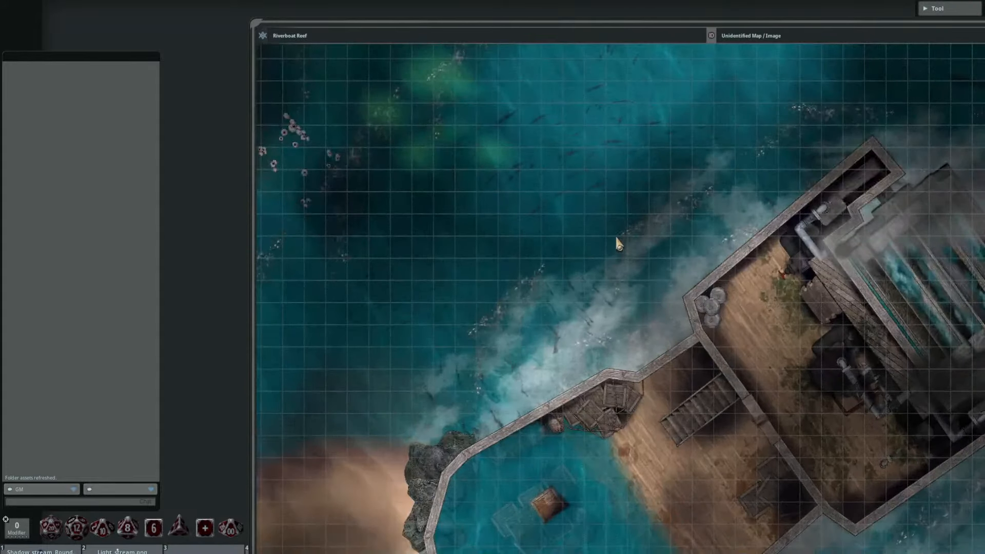
{"action": "scroll", "coordinate": [616, 239], "scroll_direction": "down", "scroll_amount": 10}
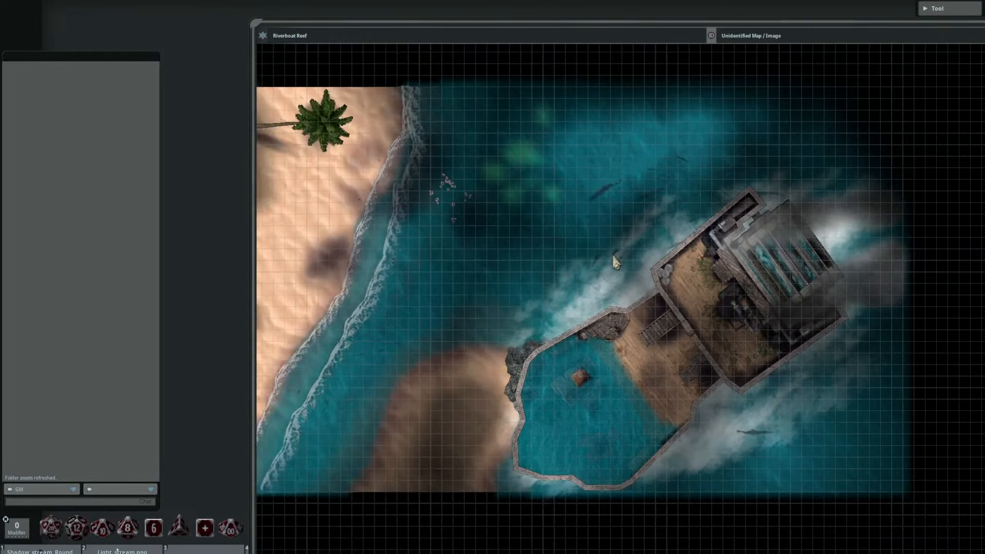
{"action": "scroll", "coordinate": [553, 296], "scroll_direction": "up", "scroll_amount": 5}
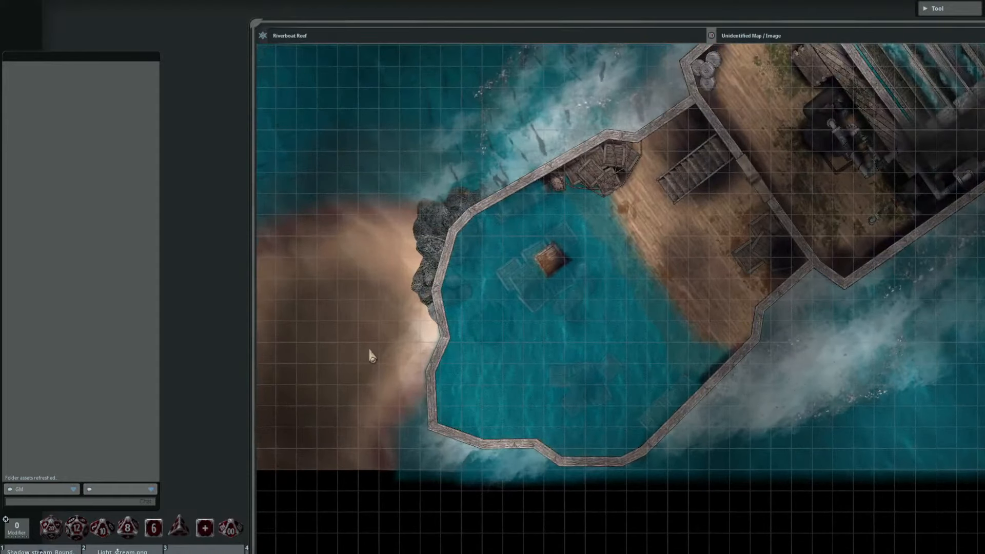
{"action": "left_click_drag", "start_coordinate": [369, 350], "coordinate": [672, 372]}
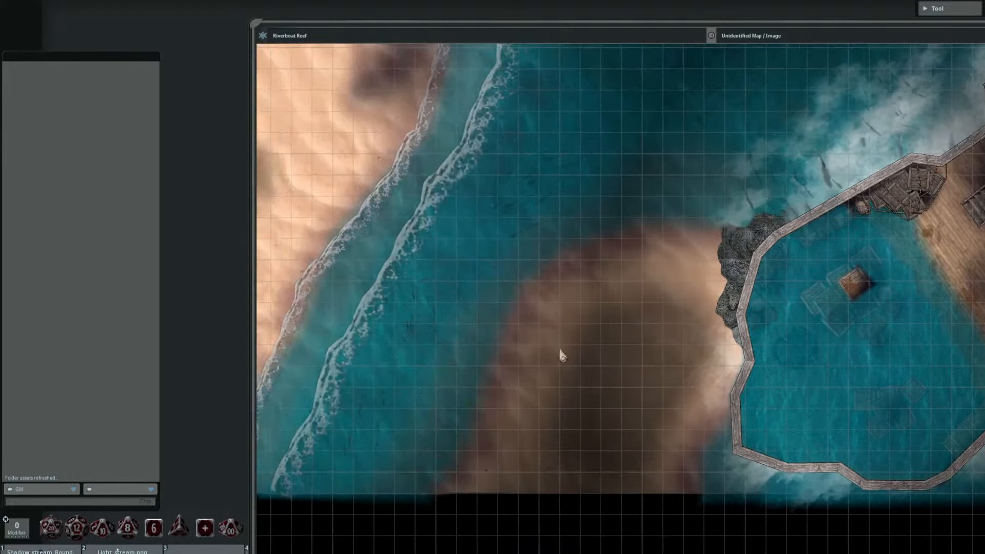
{"action": "scroll", "coordinate": [438, 335], "scroll_direction": "down", "scroll_amount": 1}
{"action": "scroll", "coordinate": [441, 341], "scroll_direction": "down", "scroll_amount": 2}
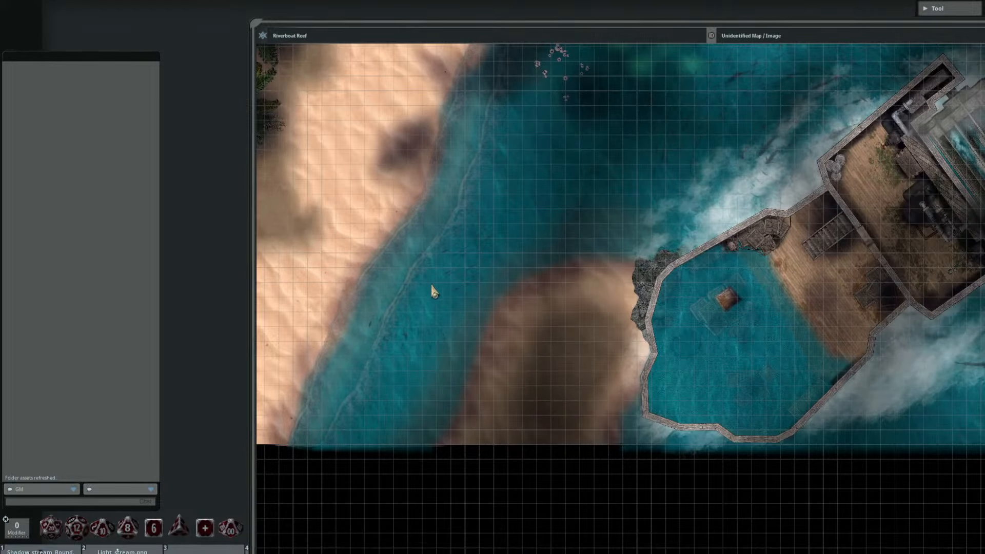
{"action": "scroll", "coordinate": [461, 290], "scroll_direction": "down", "scroll_amount": 3}
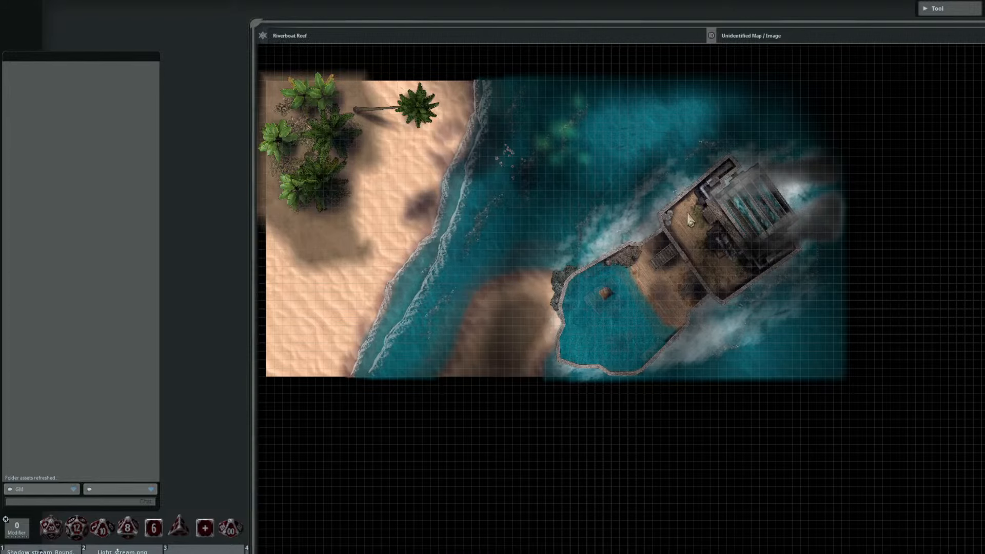
Step: Reposition the Riverboat Reef window to reach its controls, compare the map with lighting off and on, and close it
{"action": "left_click_drag", "start_coordinate": [740, 21], "coordinate": [477, 25]}
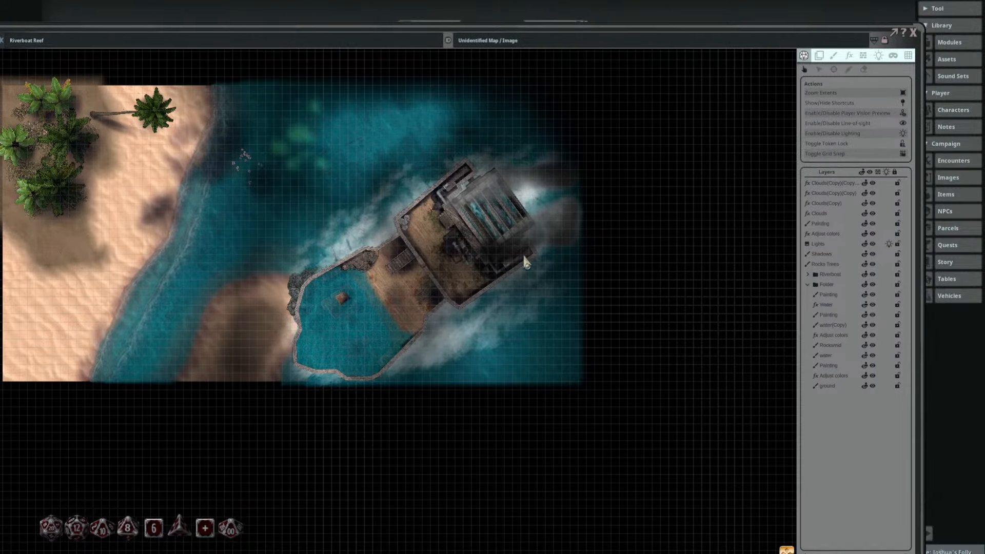
{"action": "left_click_drag", "start_coordinate": [522, 254], "coordinate": [646, 301]}
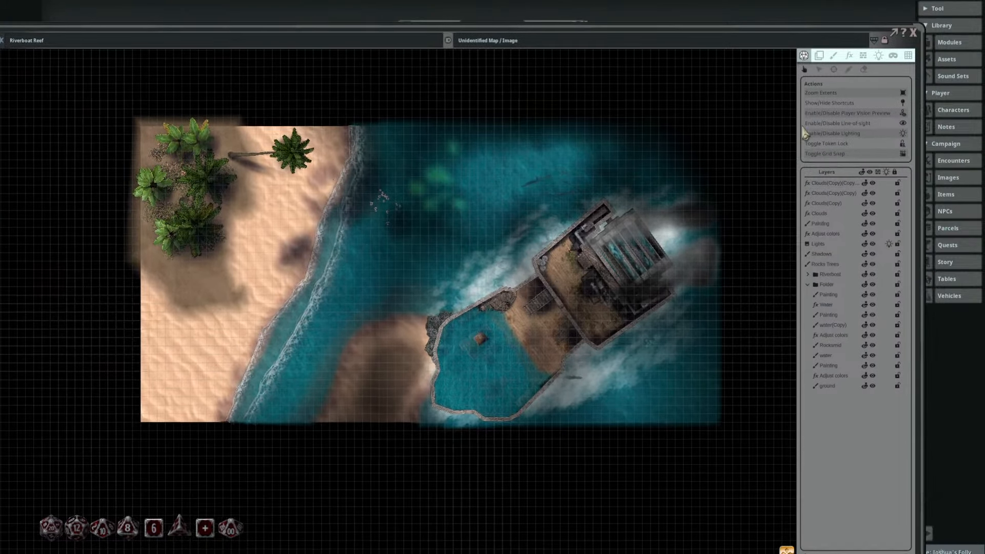
{"action": "left_click", "coordinate": [905, 134]}
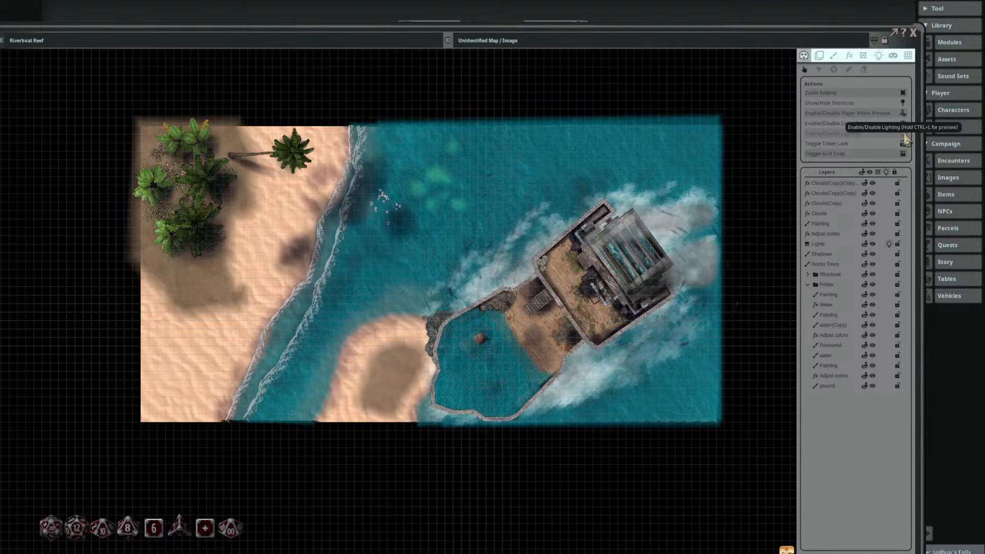
{"action": "left_click", "coordinate": [904, 133]}
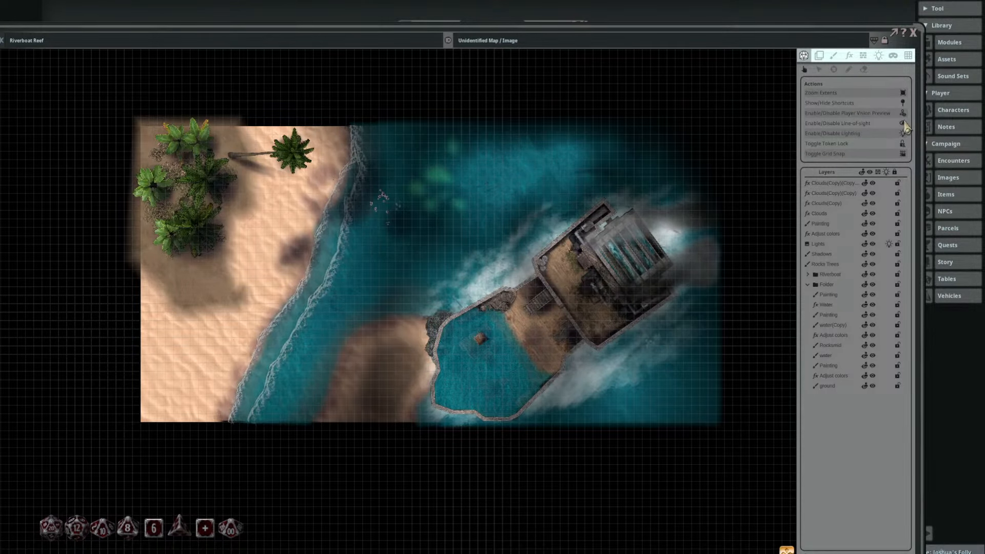
{"action": "left_click", "coordinate": [913, 34]}
Step: Open the Jungle_beach_cliff map from the image list and examine its beach, water and forested clifftop up close
{"action": "left_click_drag", "start_coordinate": [533, 33], "coordinate": [596, 28]}
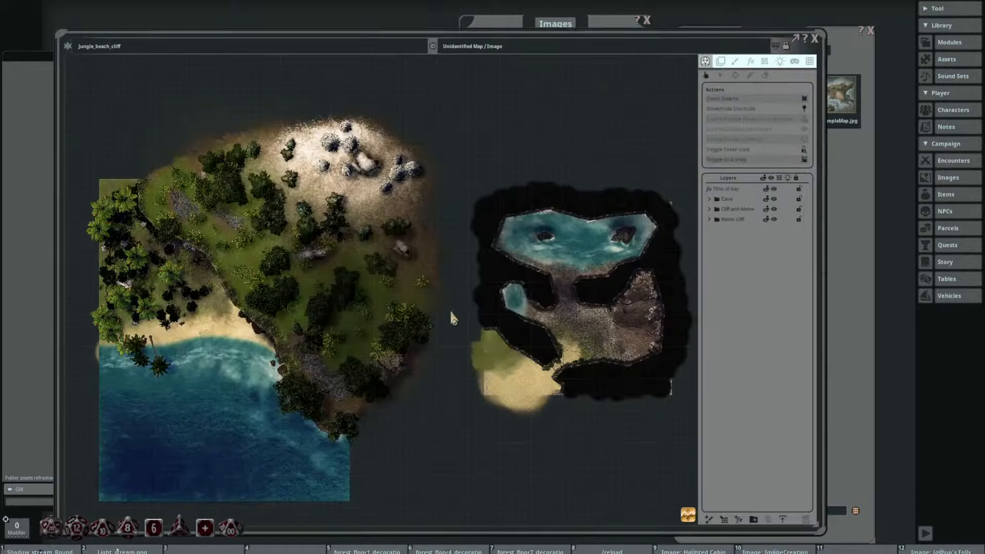
{"action": "scroll", "coordinate": [400, 279], "scroll_direction": "up", "scroll_amount": 2}
{"action": "scroll", "coordinate": [410, 269], "scroll_direction": "up", "scroll_amount": 4}
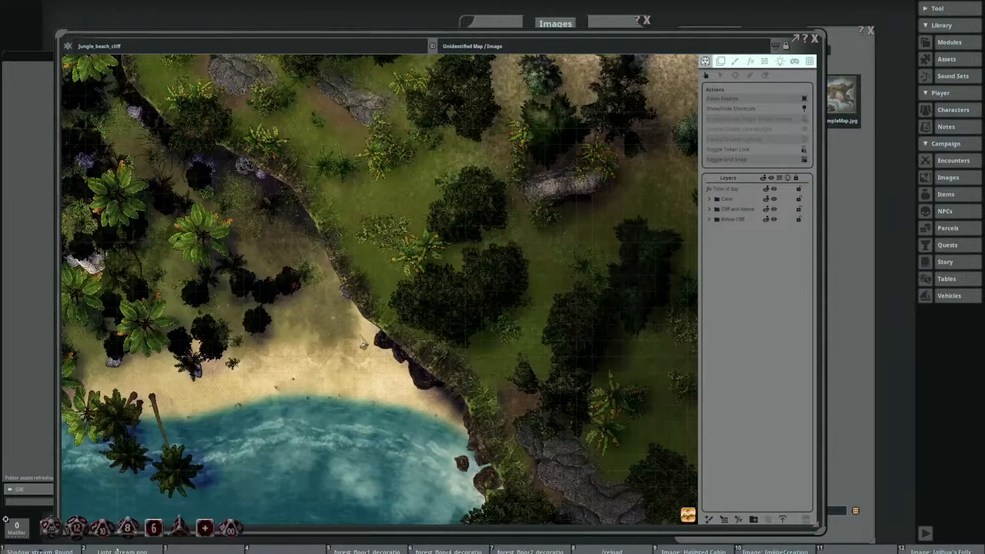
{"action": "left_click_drag", "start_coordinate": [362, 339], "coordinate": [457, 313]}
{"action": "scroll", "coordinate": [463, 318], "scroll_direction": "down", "scroll_amount": 2}
{"action": "left_click_drag", "start_coordinate": [466, 358], "coordinate": [440, 259]}
{"action": "scroll", "coordinate": [433, 335], "scroll_direction": "up", "scroll_amount": 5}
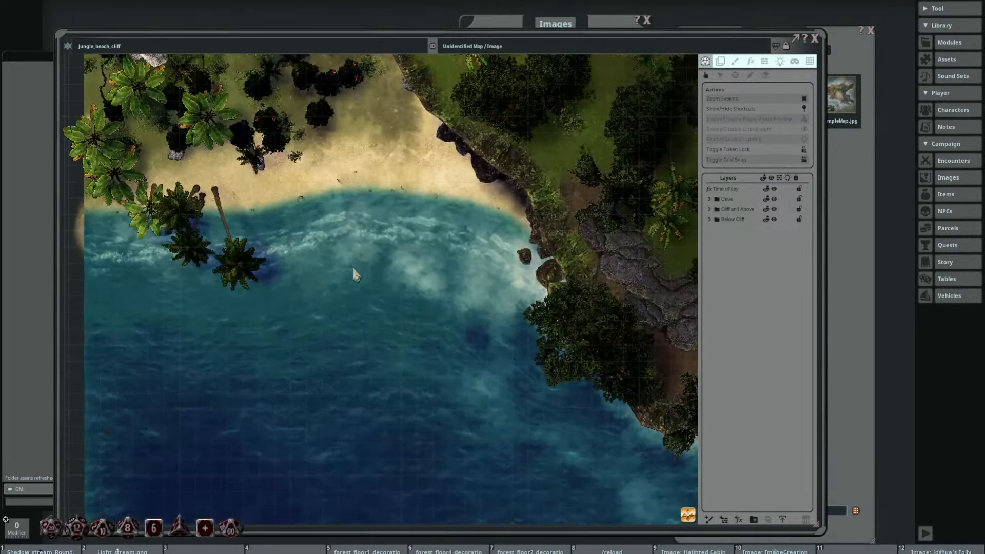
{"action": "scroll", "coordinate": [436, 319], "scroll_direction": "down", "scroll_amount": 3}
{"action": "scroll", "coordinate": [435, 317], "scroll_direction": "down", "scroll_amount": 2}
{"action": "left_click_drag", "start_coordinate": [614, 303], "coordinate": [578, 400]}
{"action": "left_click_drag", "start_coordinate": [567, 281], "coordinate": [496, 304]}
{"action": "scroll", "coordinate": [496, 300], "scroll_direction": "up", "scroll_amount": 1}
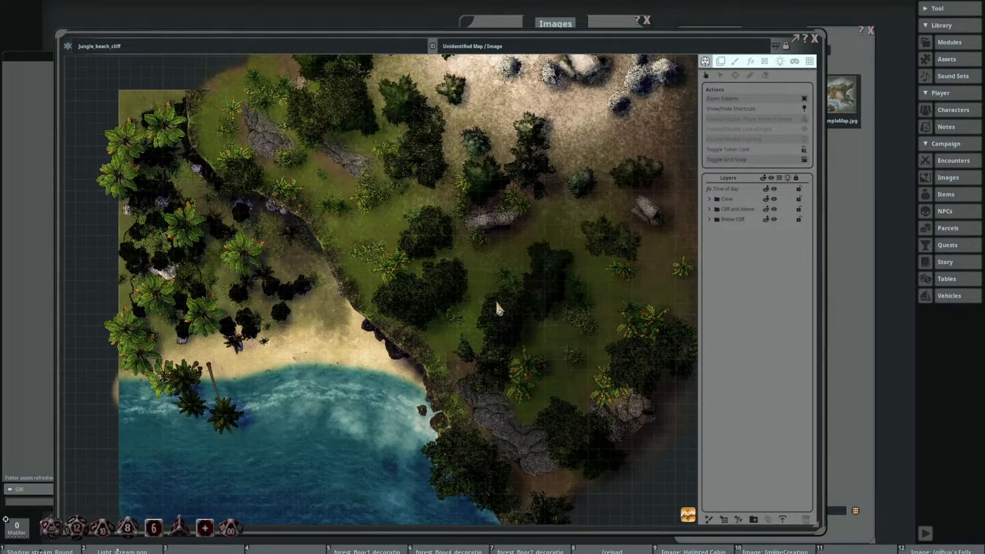